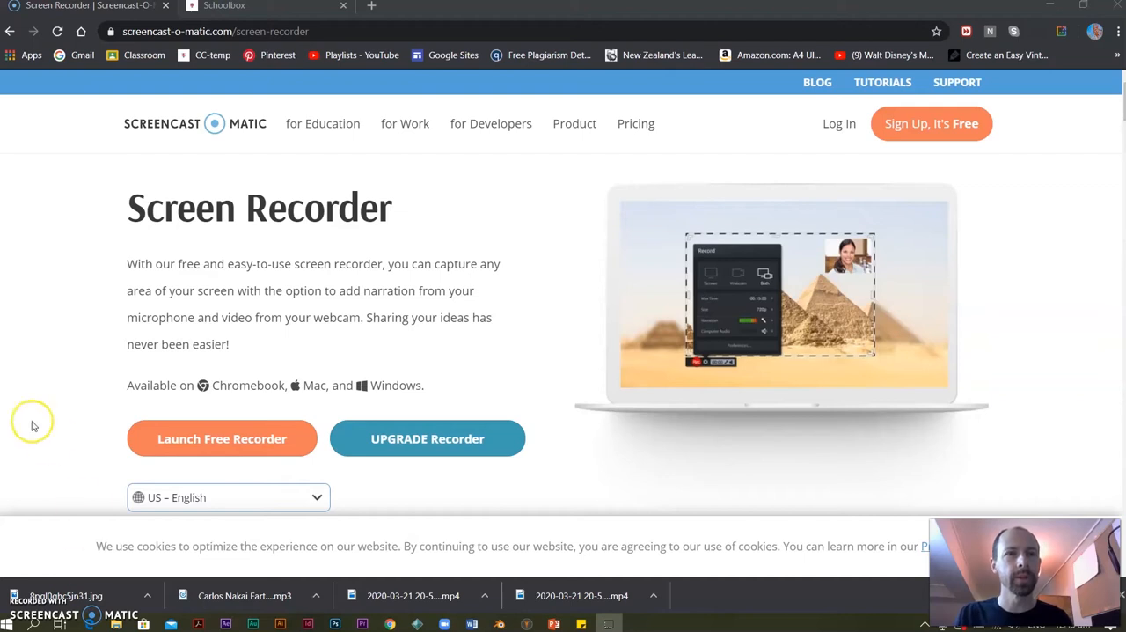
Switch to Schoolbox and view the Year 7C Visual Arts and Year 9 Visual Arts 2 class pages in turn.
left_click(263, 14)
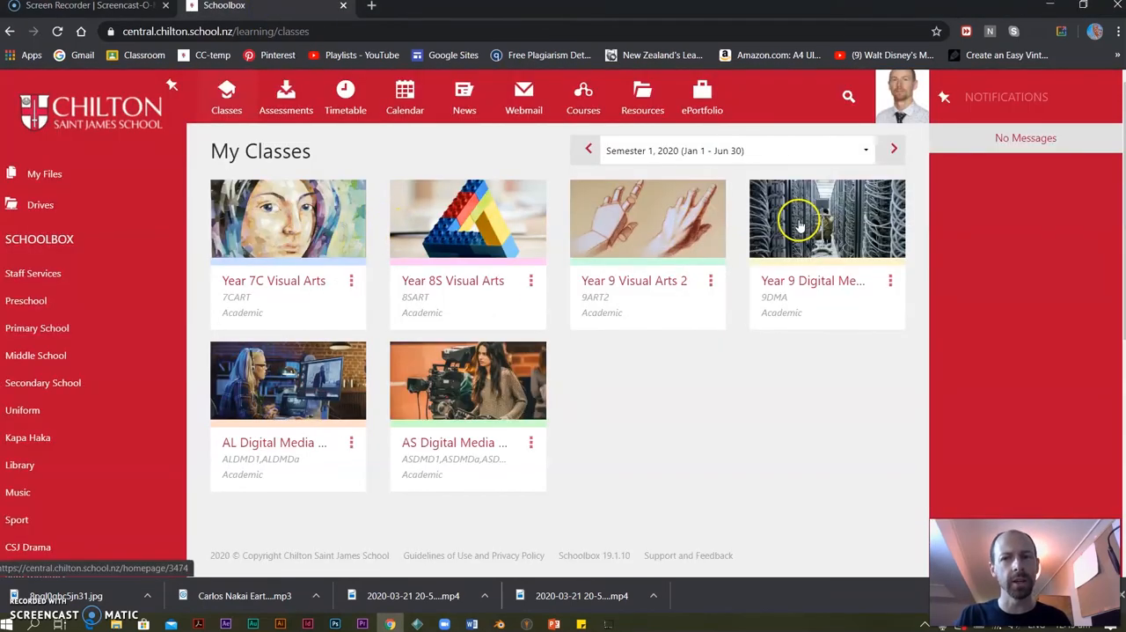
left_click(289, 218)
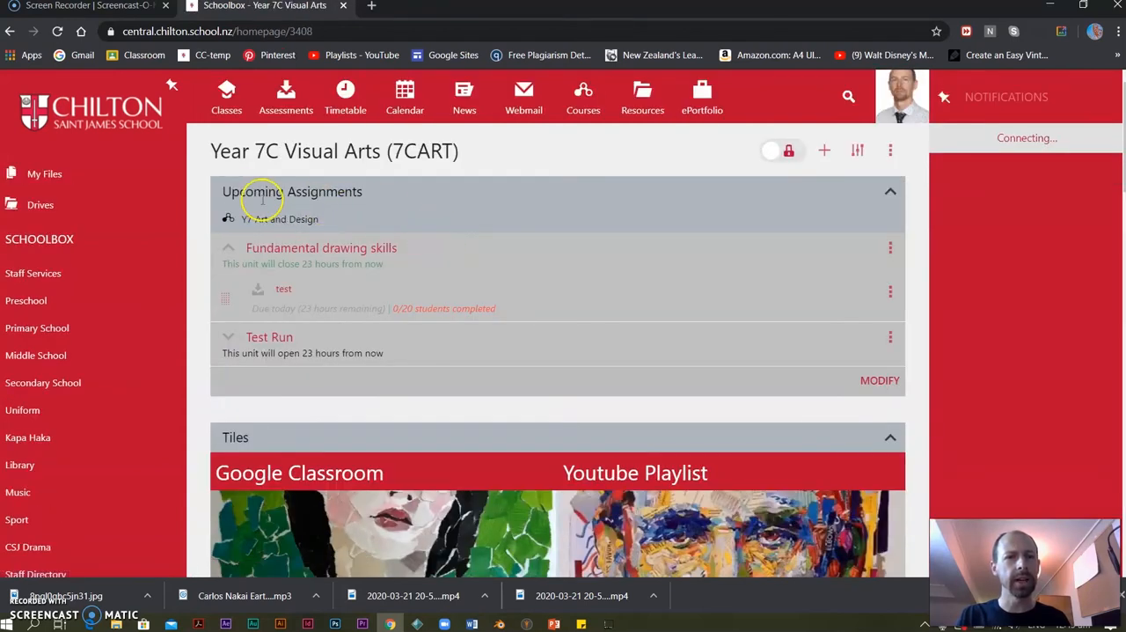
left_click(226, 92)
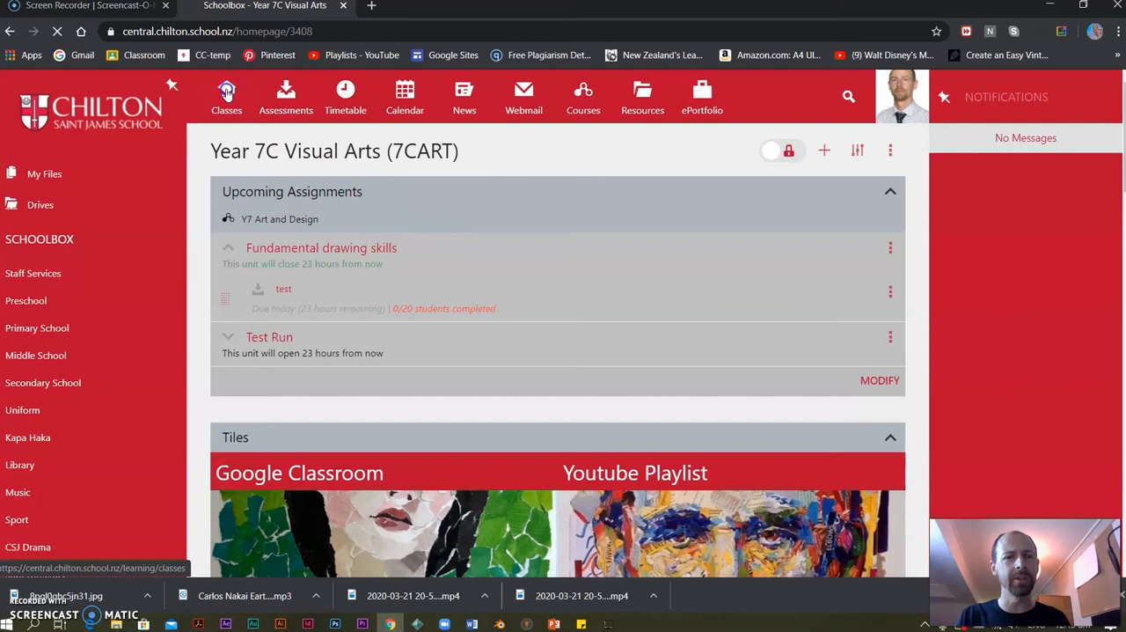
left_click(618, 230)
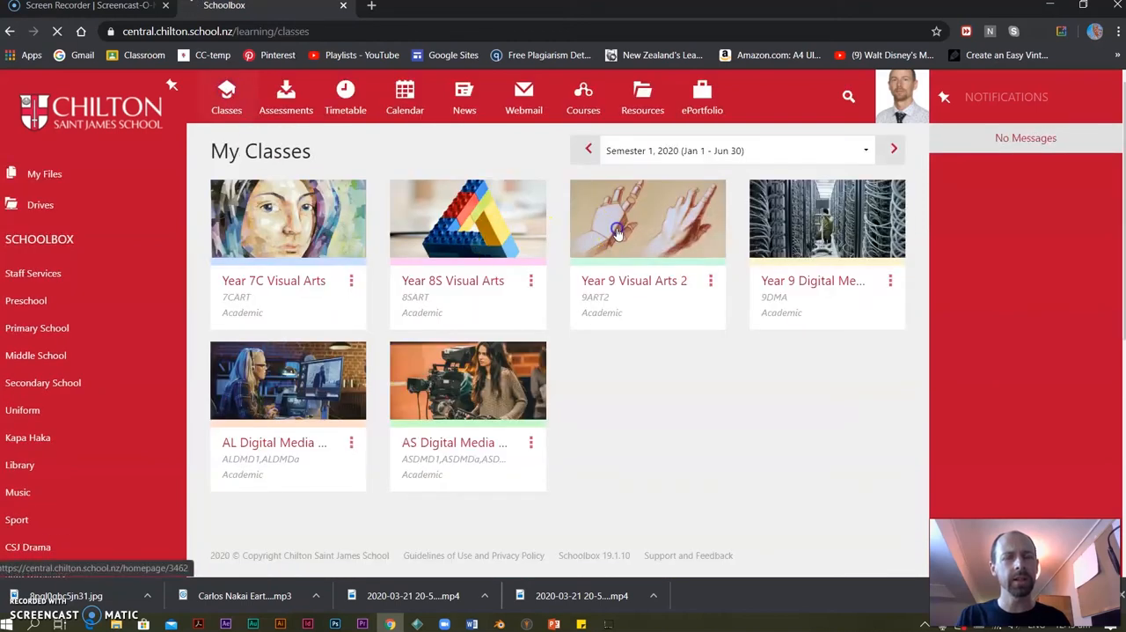
Open the Year 9 Digital Media class page and examine its tiles, course outline units and image slideshow.
left_click(224, 97)
left_click(824, 228)
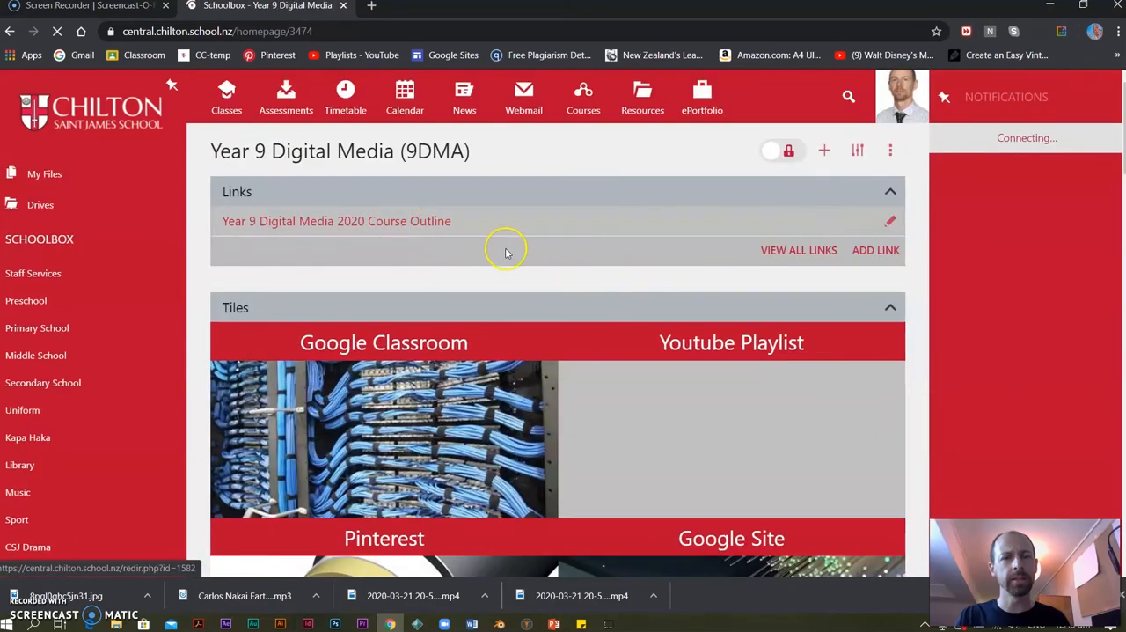
scroll(505, 249, "down", 8)
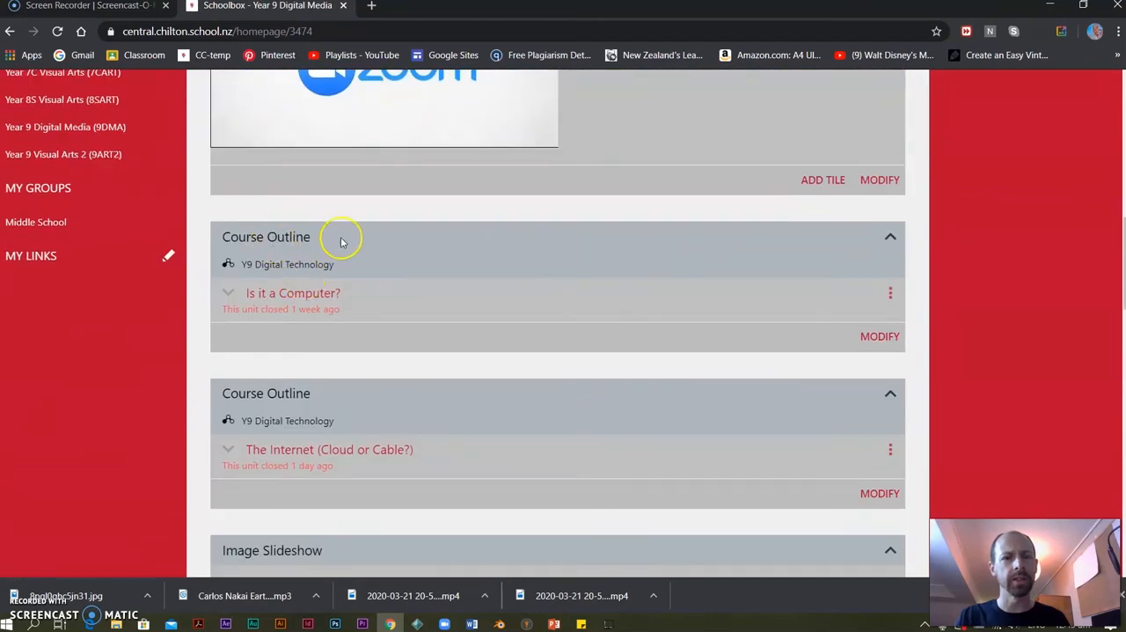
scroll(407, 259, "down", 5)
scroll(393, 349, "down", 3)
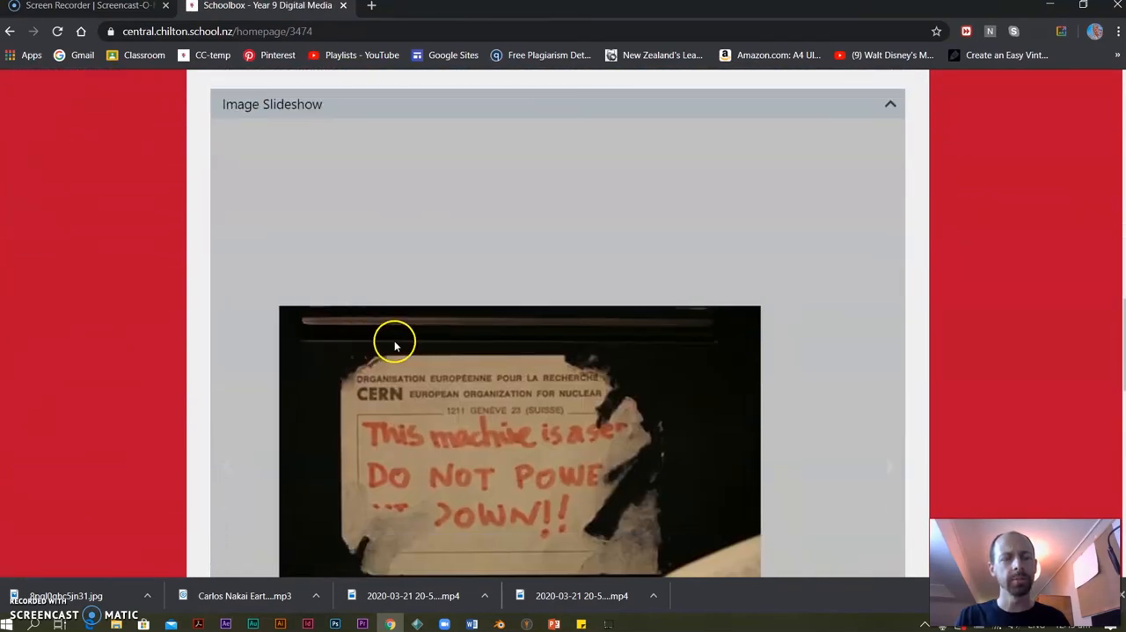
scroll(433, 316, "up", 3)
scroll(434, 321, "up", 12)
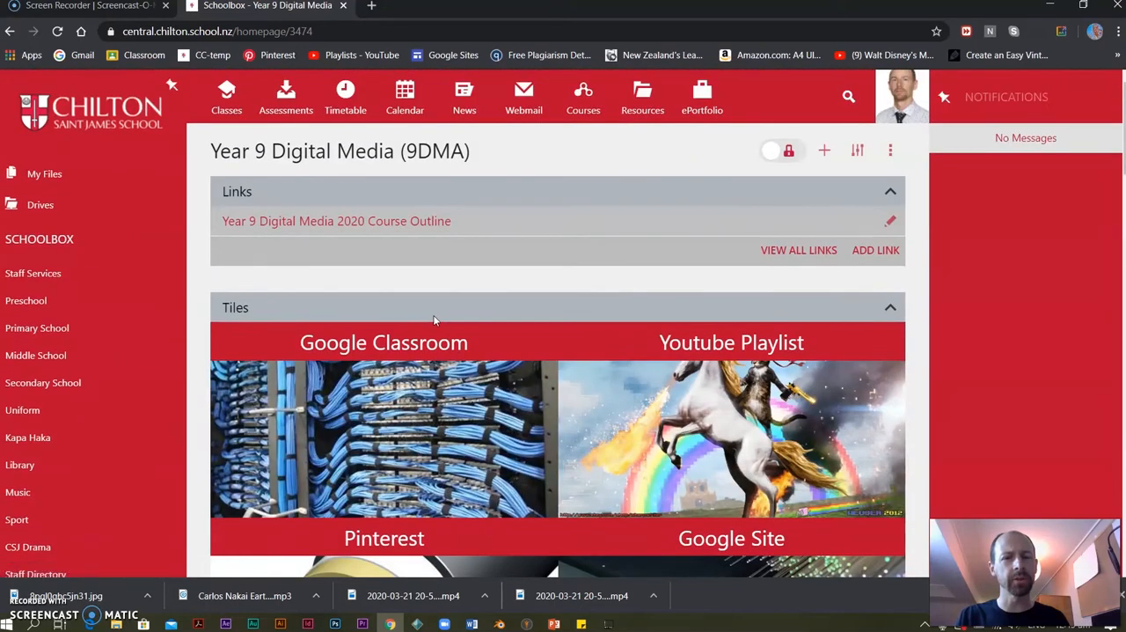
Return to the classes overview, then open the school's full course list and look through its courses by subject and year level.
left_click(227, 91)
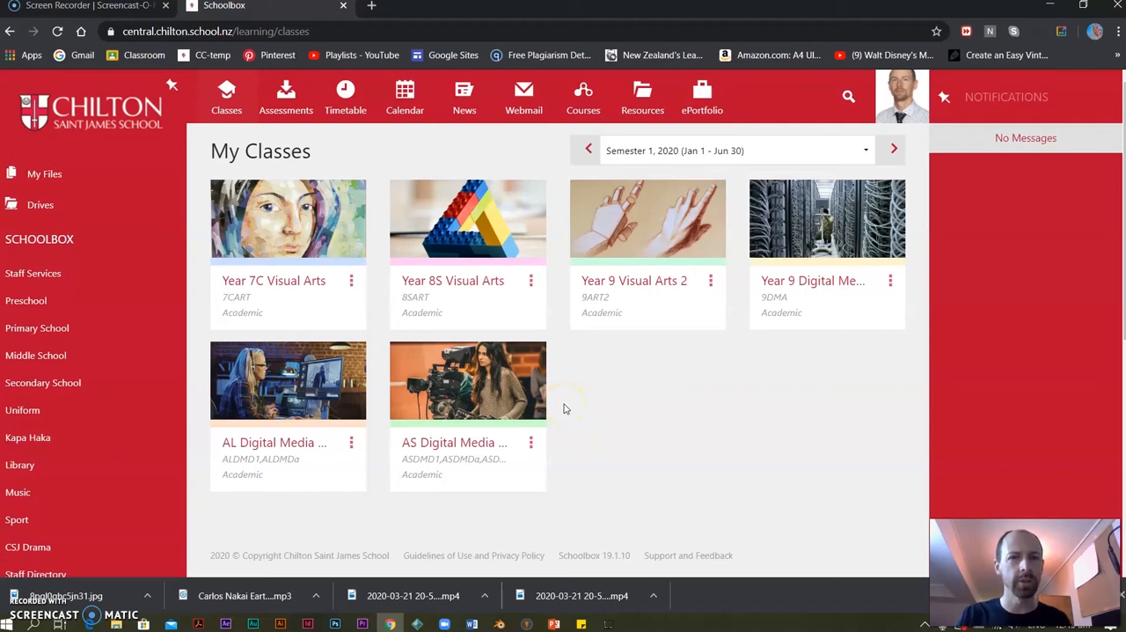
left_click(584, 95)
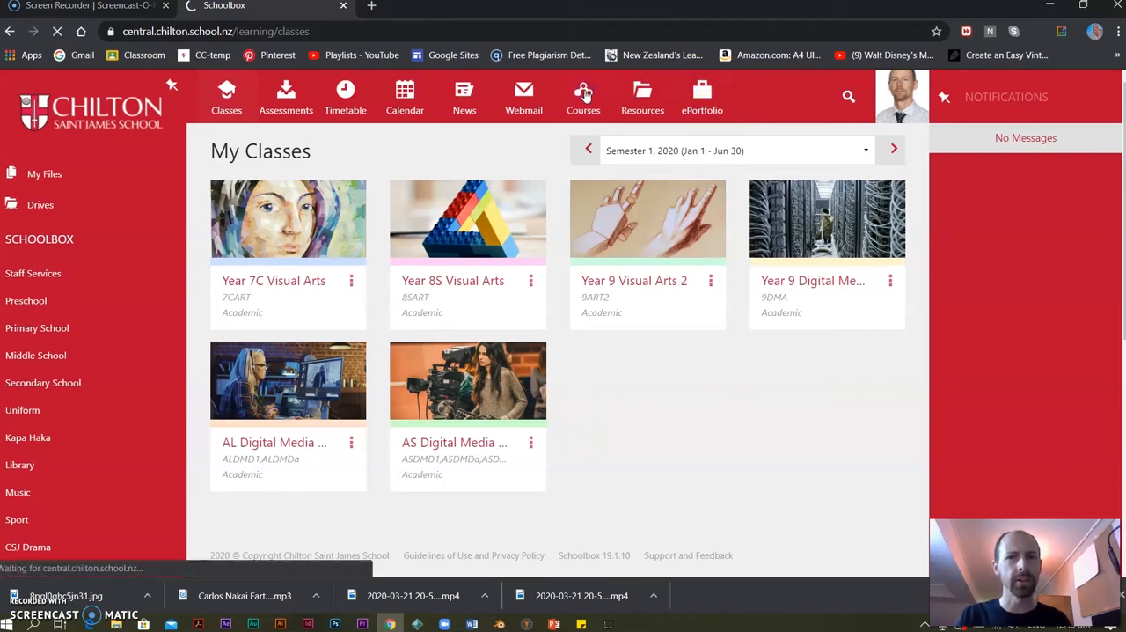
scroll(444, 318, "down", 3)
scroll(443, 318, "down", 10)
scroll(446, 315, "down", 11)
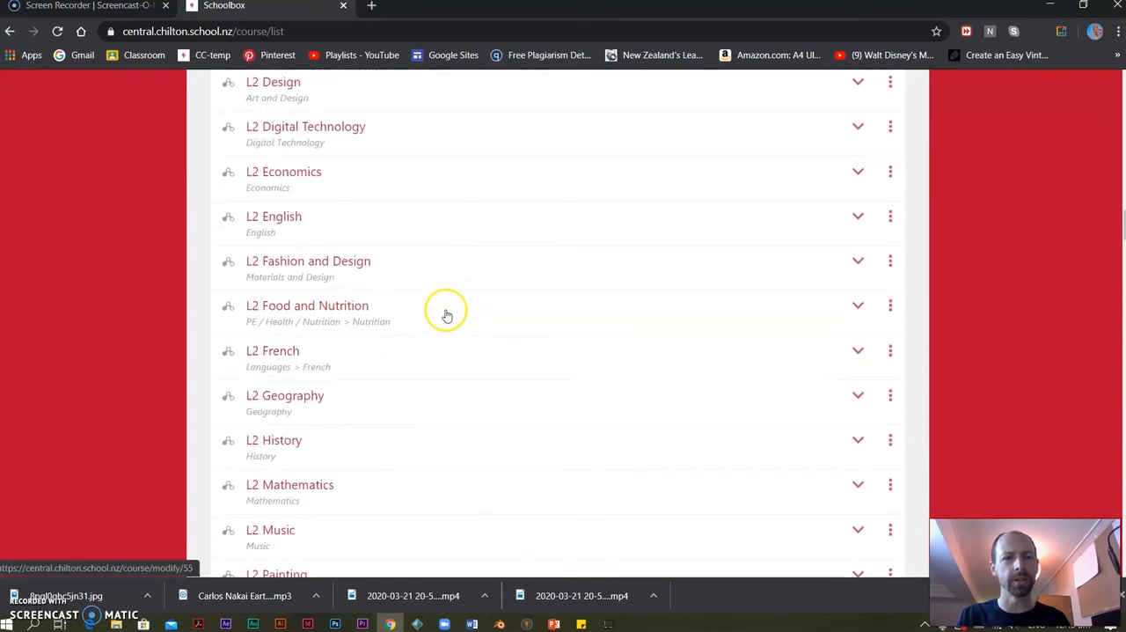
scroll(446, 314, "down", 11)
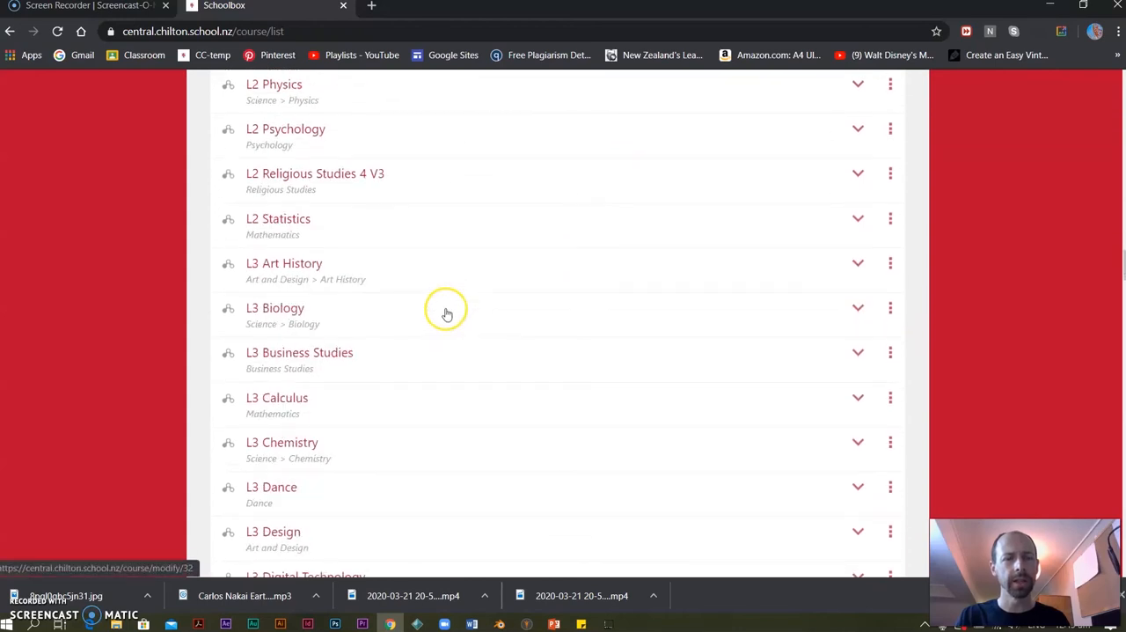
scroll(446, 314, "down", 10)
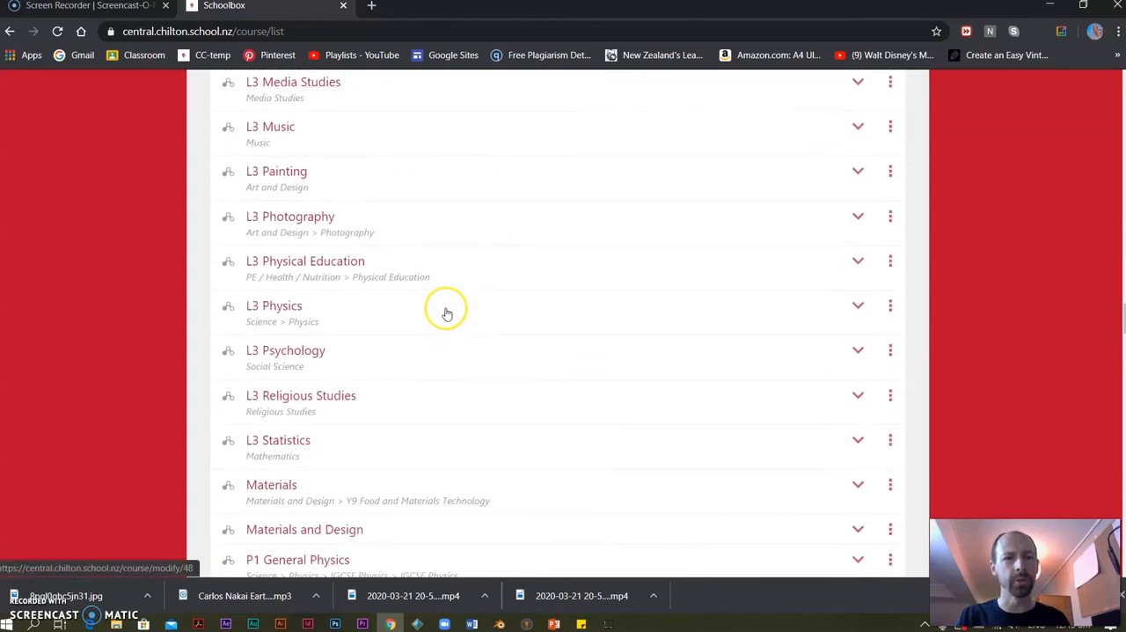
scroll(446, 314, "down", 11)
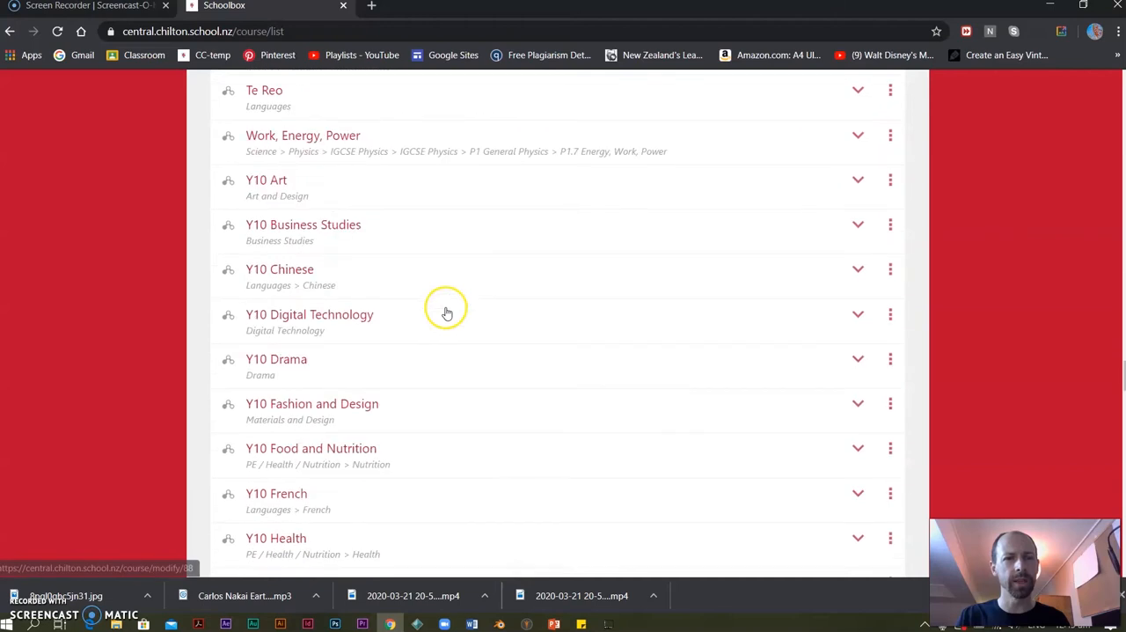
scroll(446, 312, "down", 12)
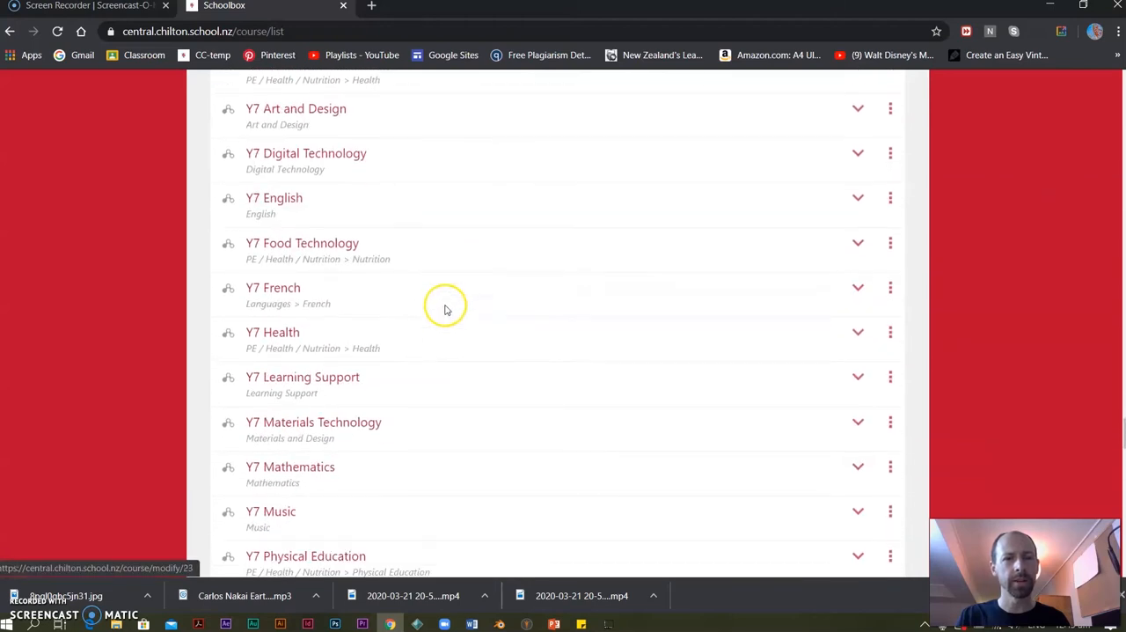
scroll(446, 309, "down", 17)
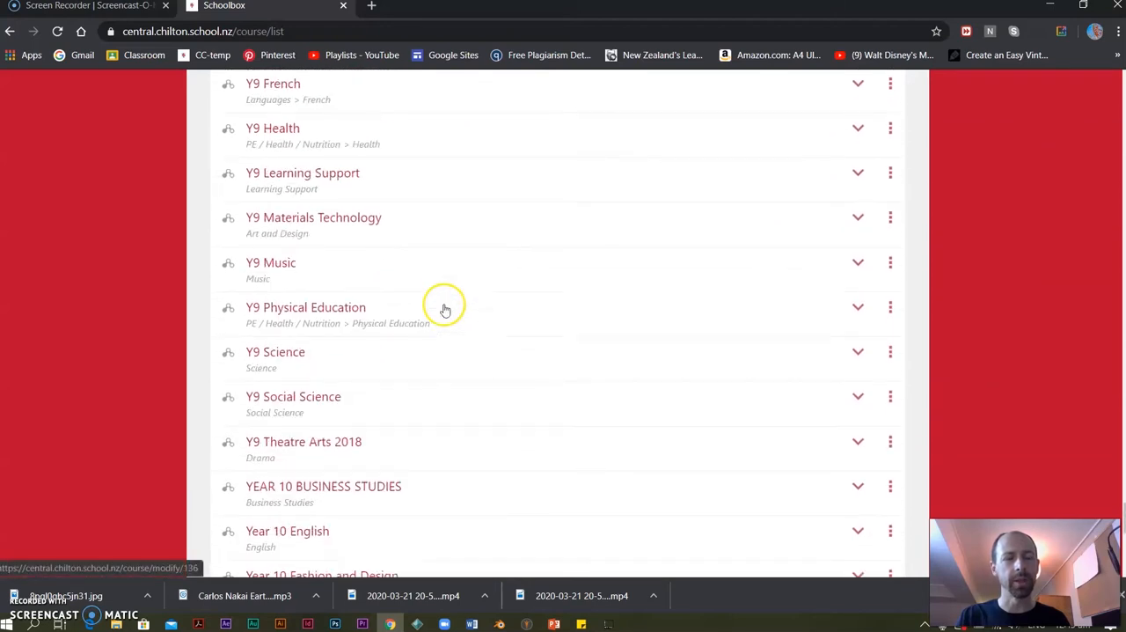
scroll(444, 309, "down", 2)
scroll(551, 339, "up", 10)
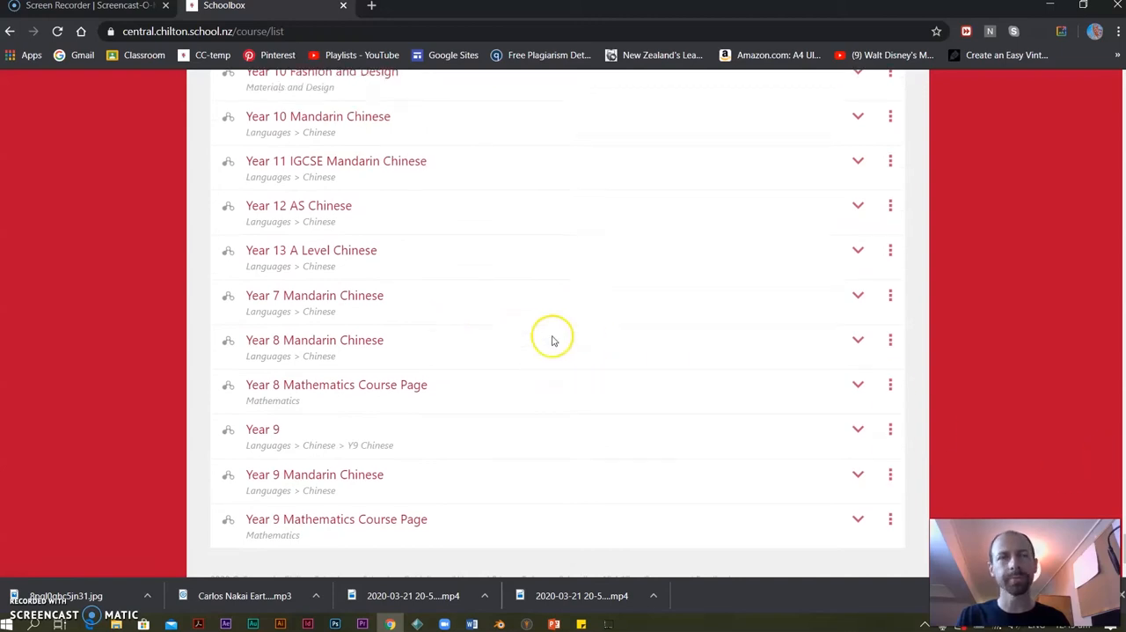
scroll(552, 341, "up", 20)
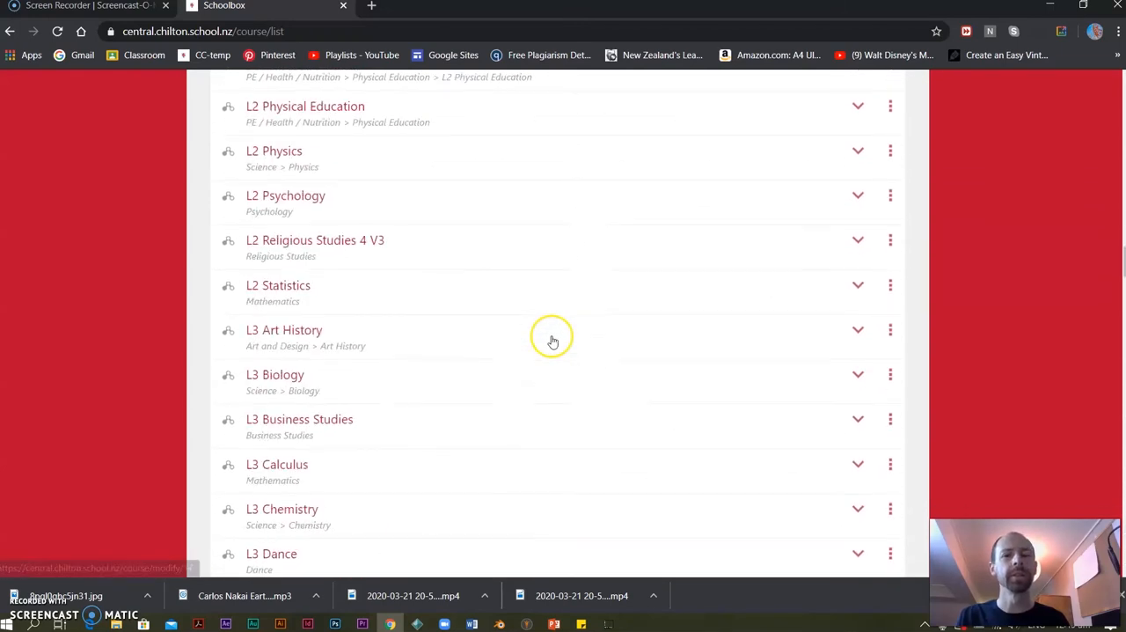
scroll(551, 335, "up", 20)
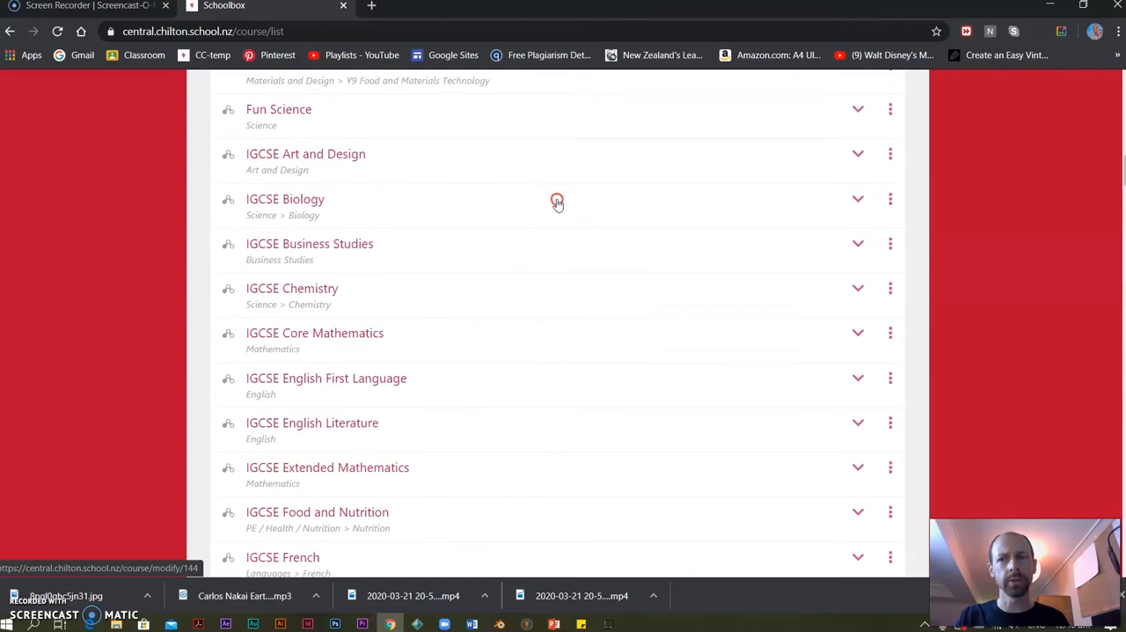
Go back to the classes overview, open the AS Digital Media and Design class page and review its resource tiles.
left_click(211, 124)
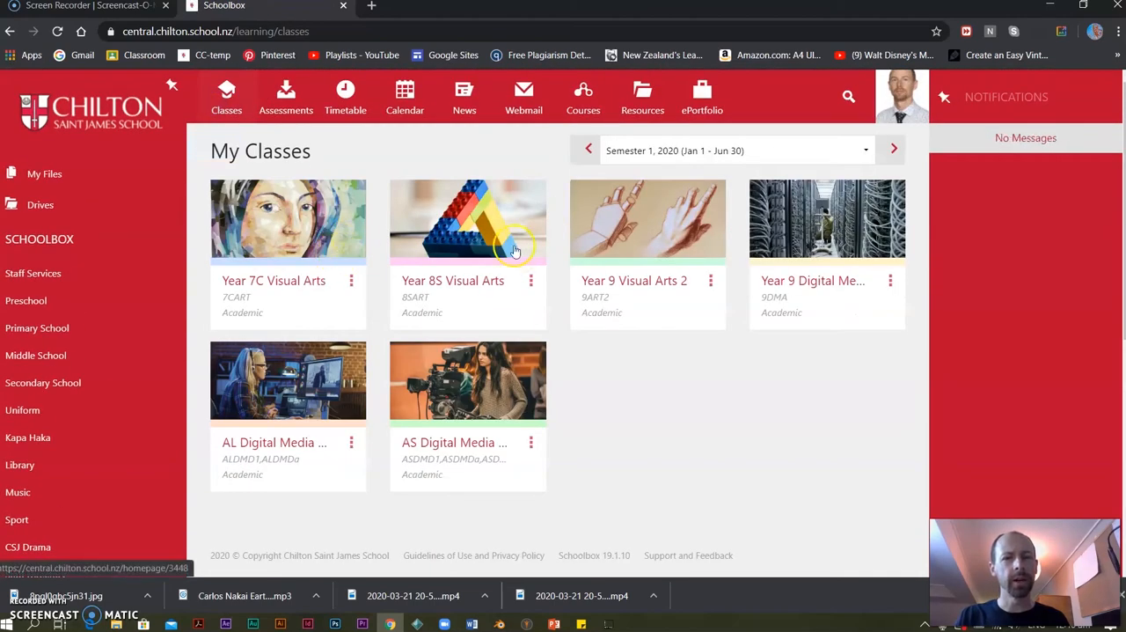
left_click(442, 392)
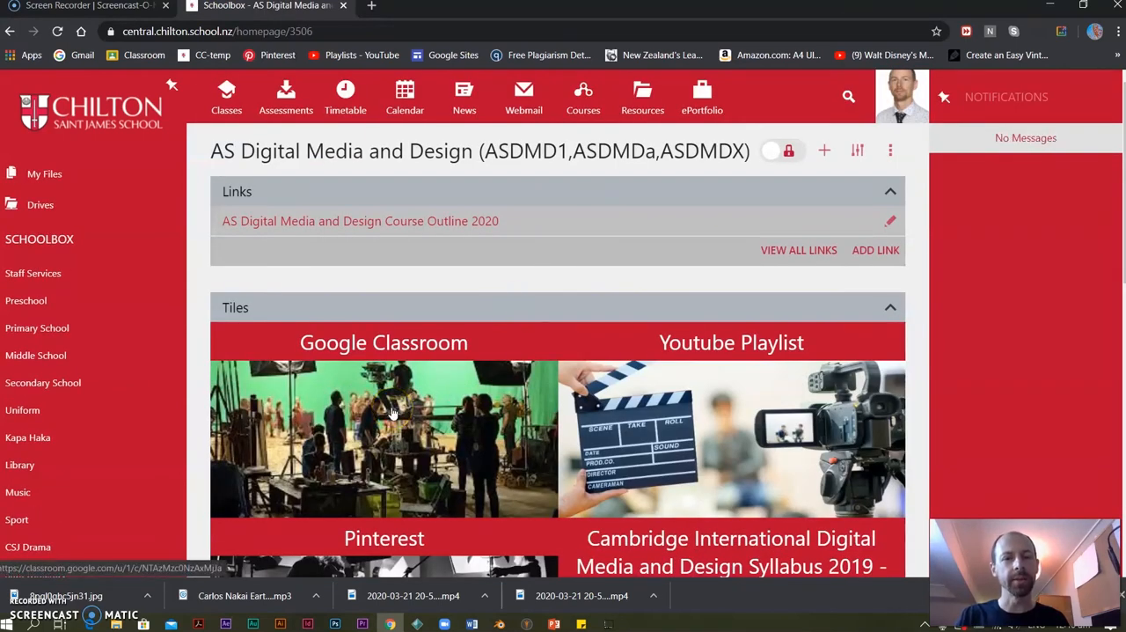
left_click(609, 424)
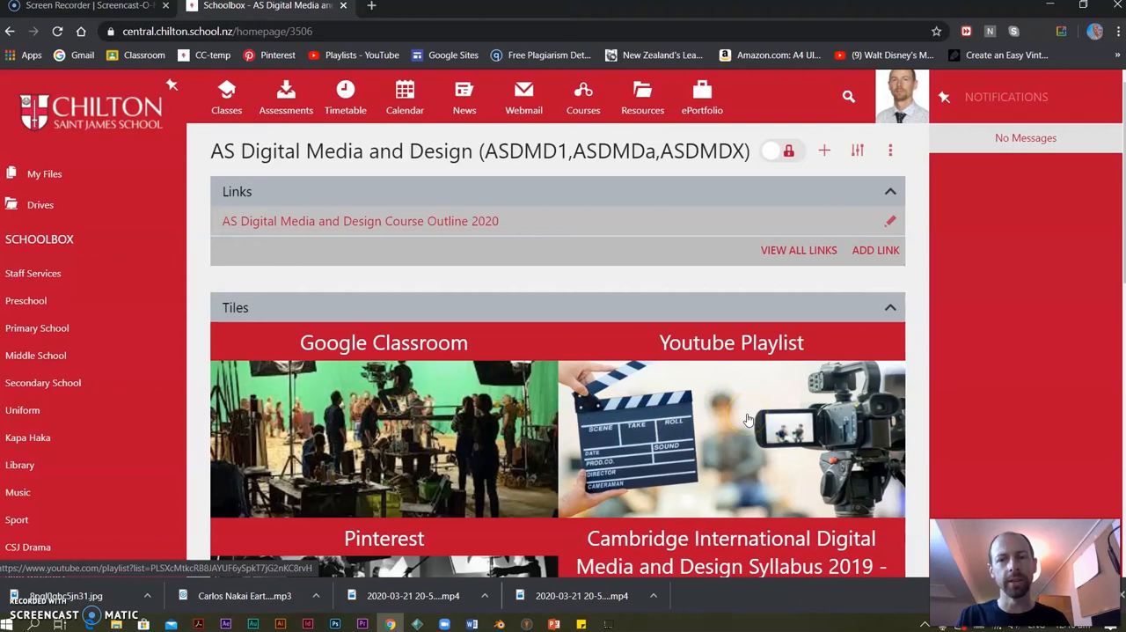
scroll(748, 419, "down", 4)
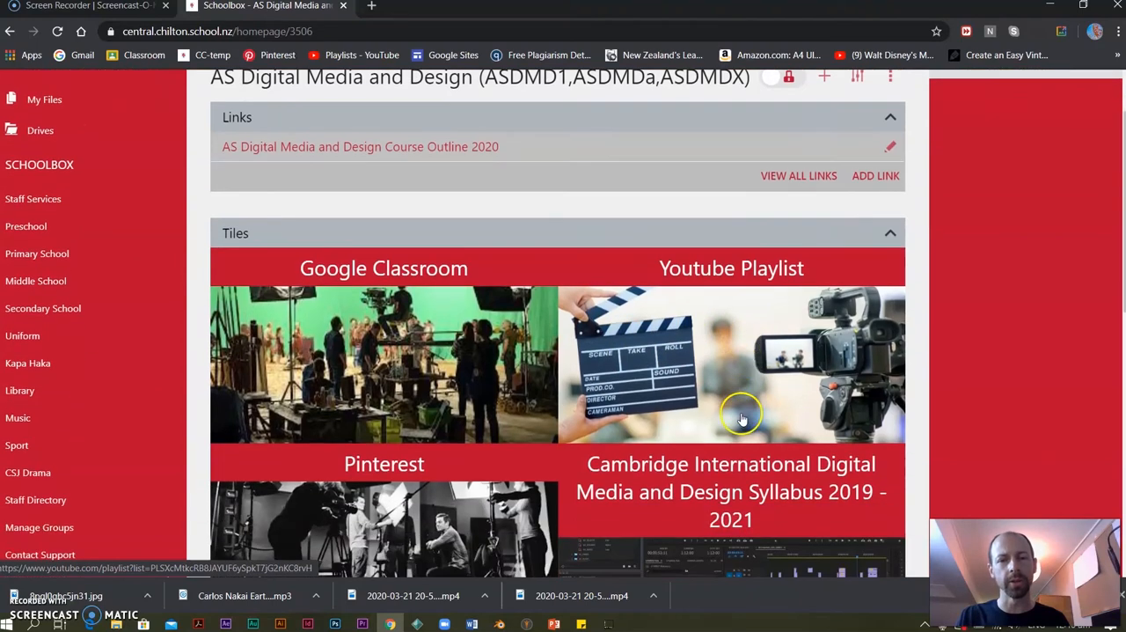
left_click(708, 397)
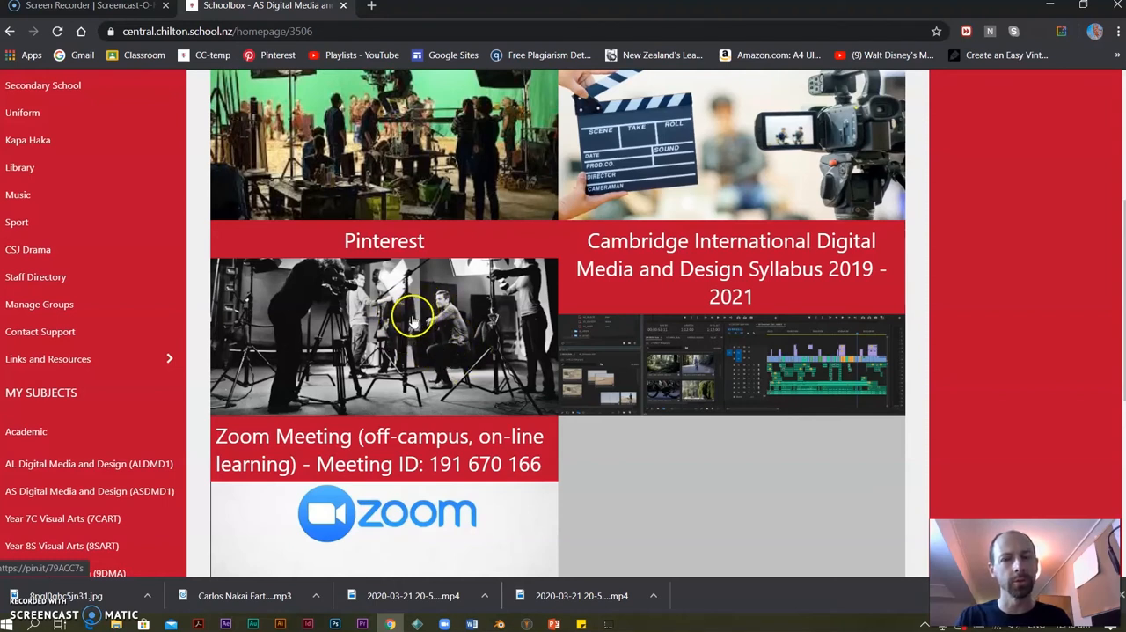
scroll(413, 320, "up", 2)
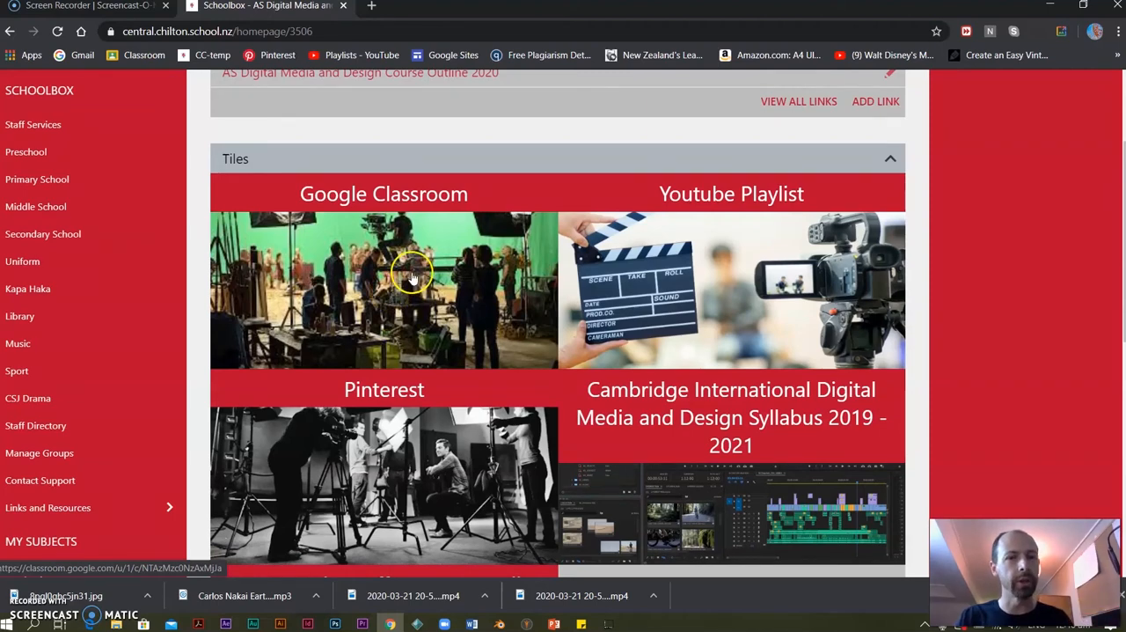
scroll(395, 290, "down", 3)
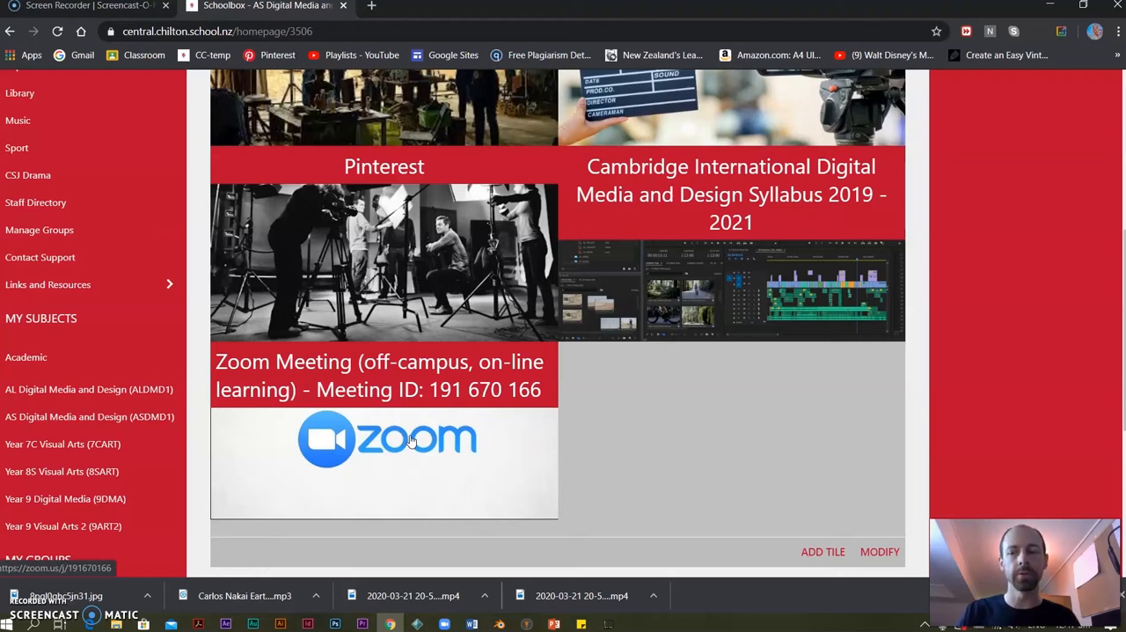
scroll(400, 453, "up", 5)
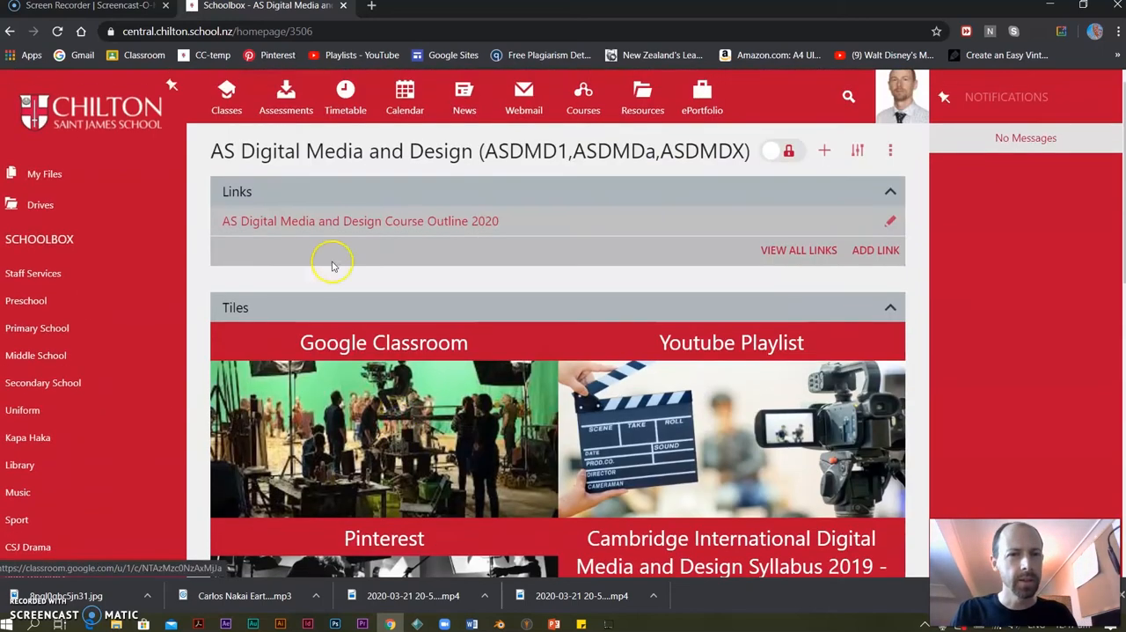
Open the AS Digital Media and Design Course Outline 2020 link, skim the PDF, and close it.
left_click(458, 223)
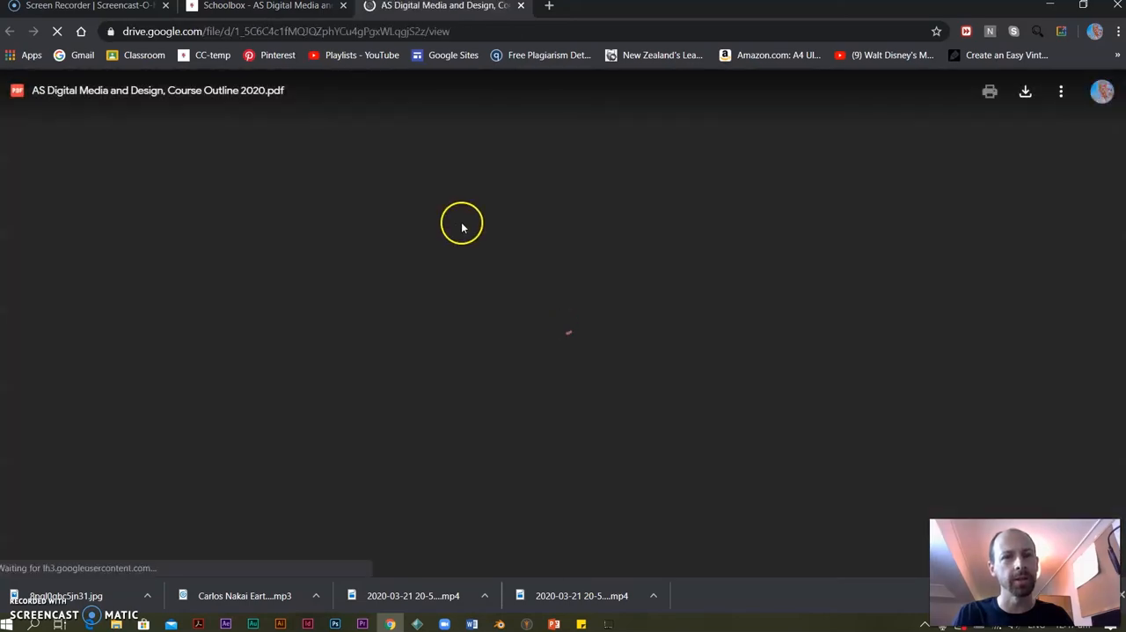
scroll(508, 246, "down", 15)
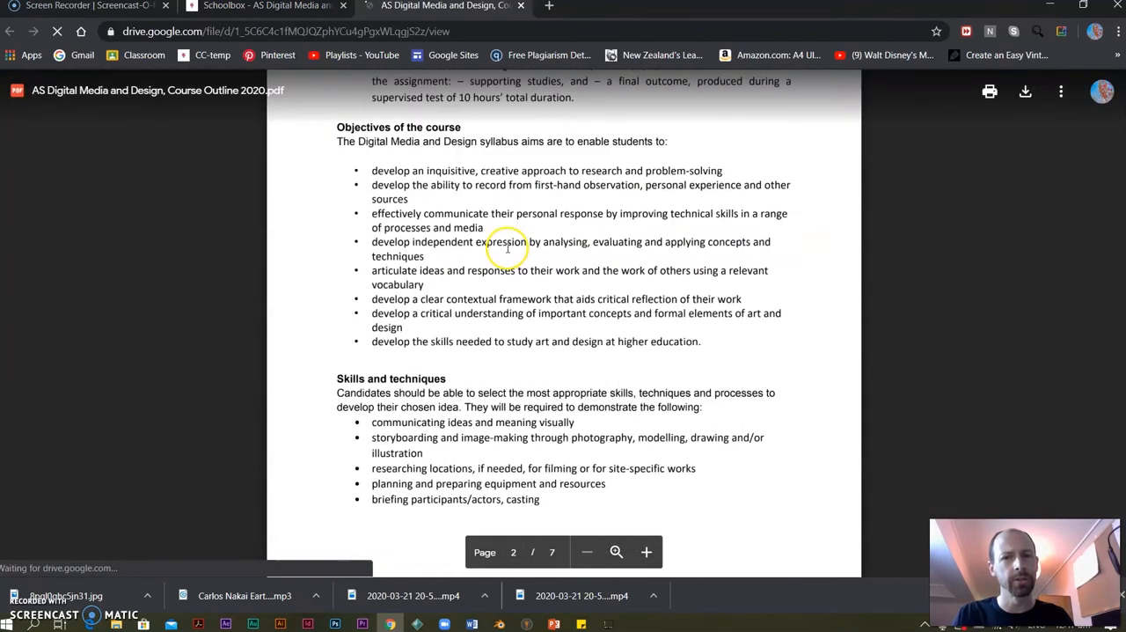
scroll(508, 247, "up", 5)
scroll(508, 247, "up", 10)
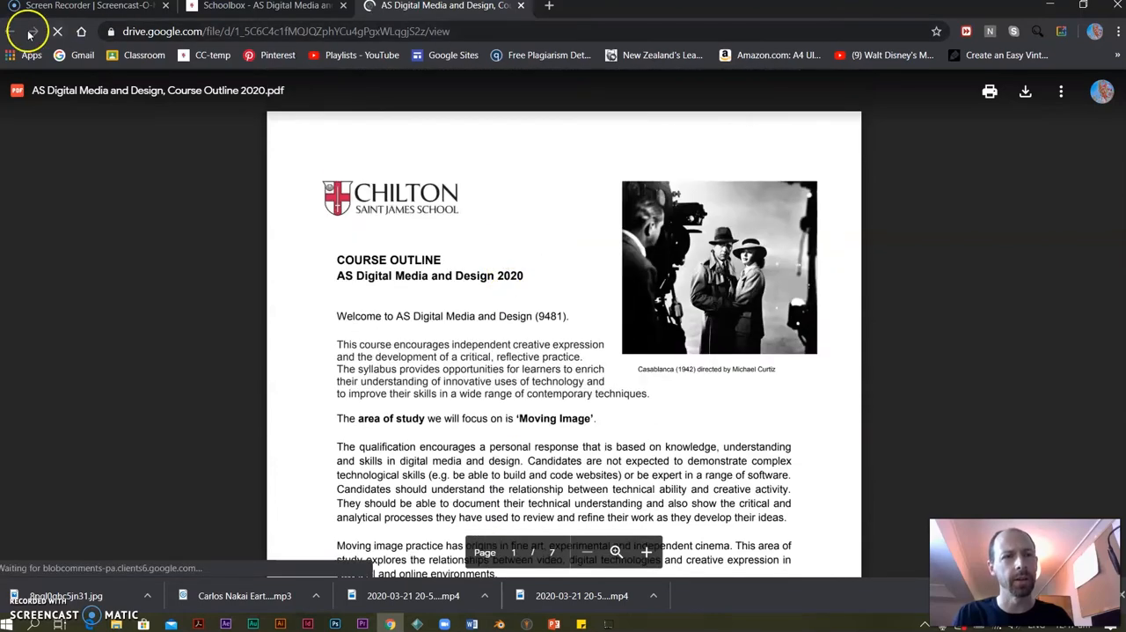
left_click(520, 5)
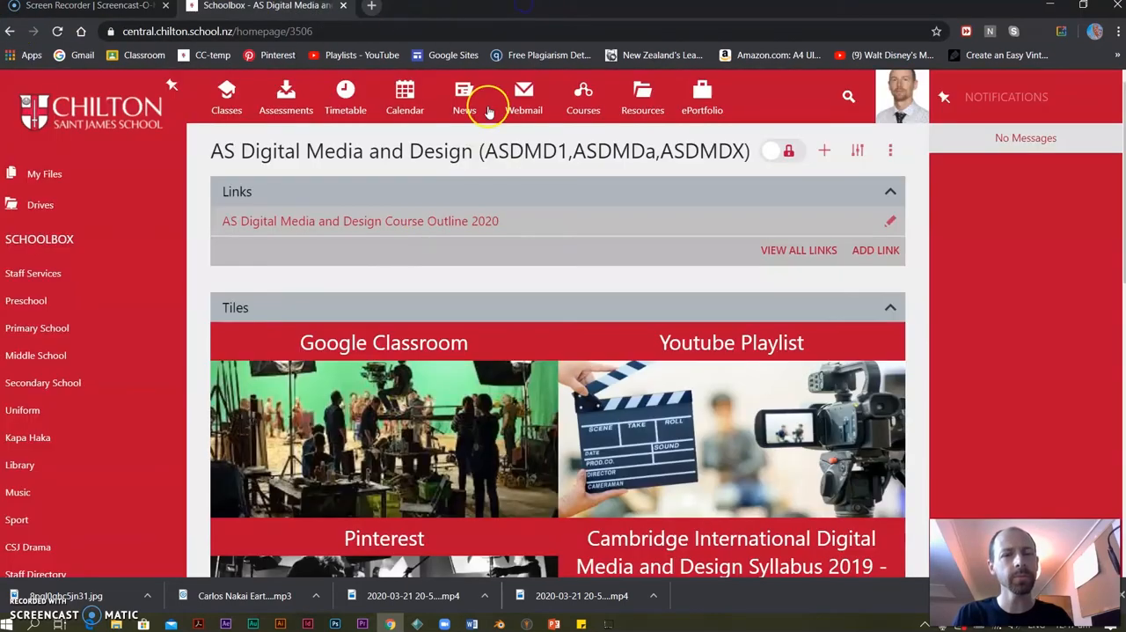
Examine the class list below the tiles on the AS Digital Media and Design page, including its email options.
scroll(513, 307, "down", 4)
scroll(512, 307, "down", 4)
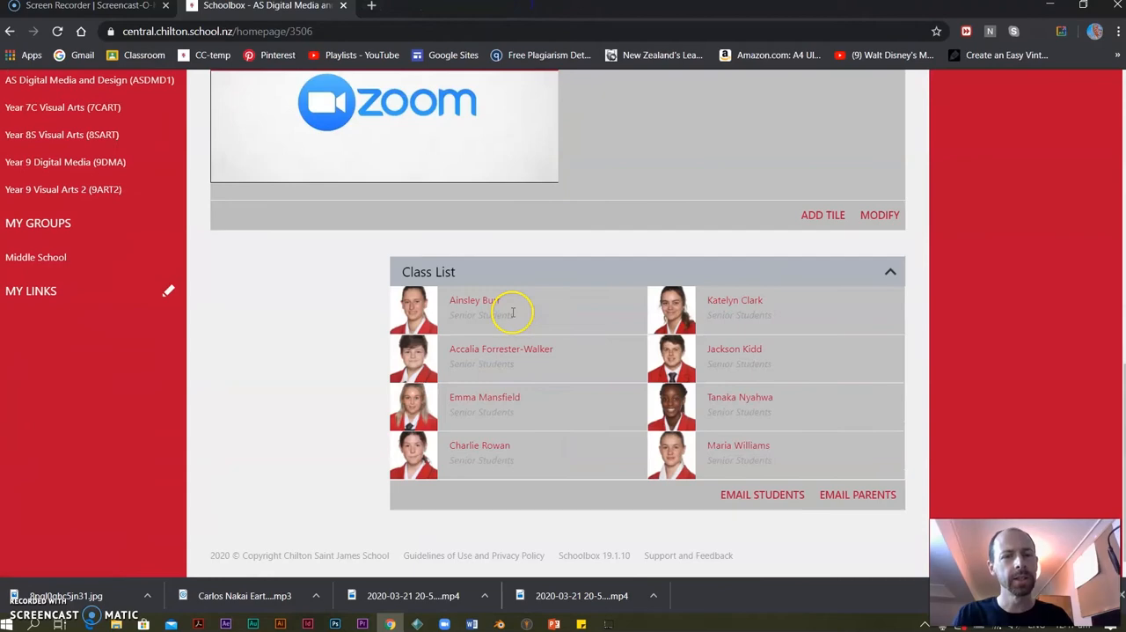
scroll(515, 313, "up", 6)
scroll(517, 317, "up", 2)
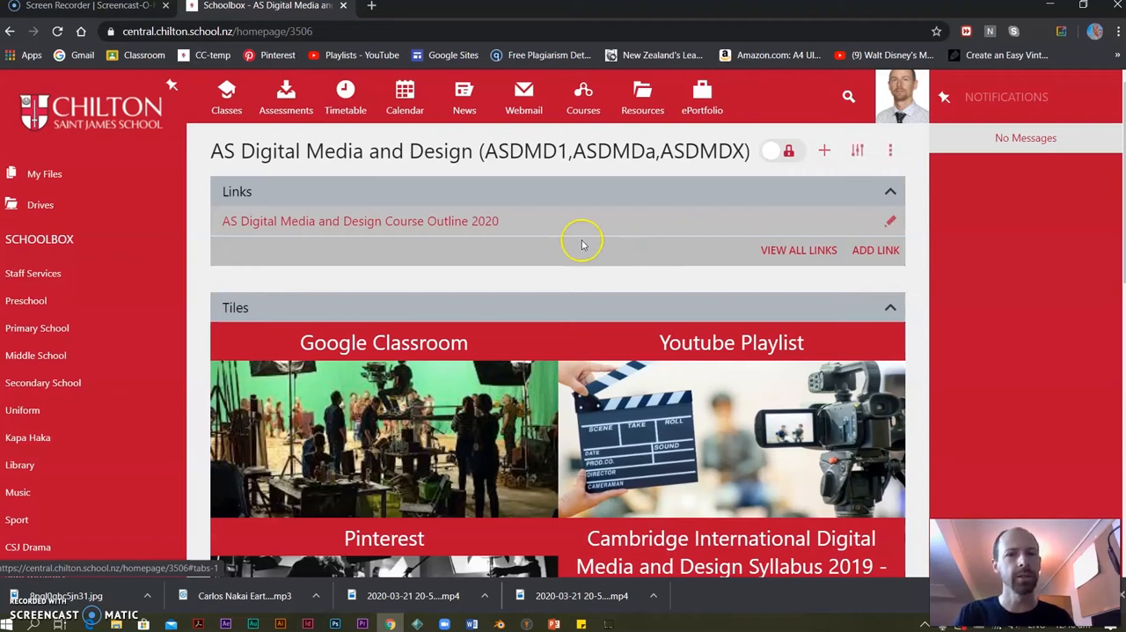
Return to the classes overview and reopen the AS Digital Media and Design class page.
left_click(227, 95)
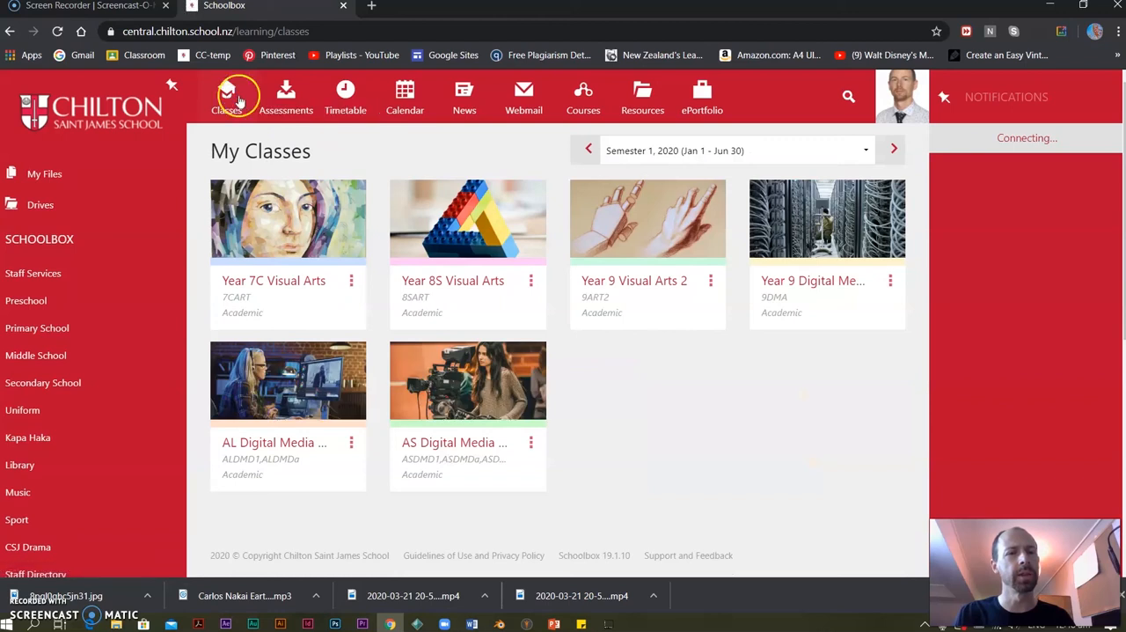
left_click(273, 231)
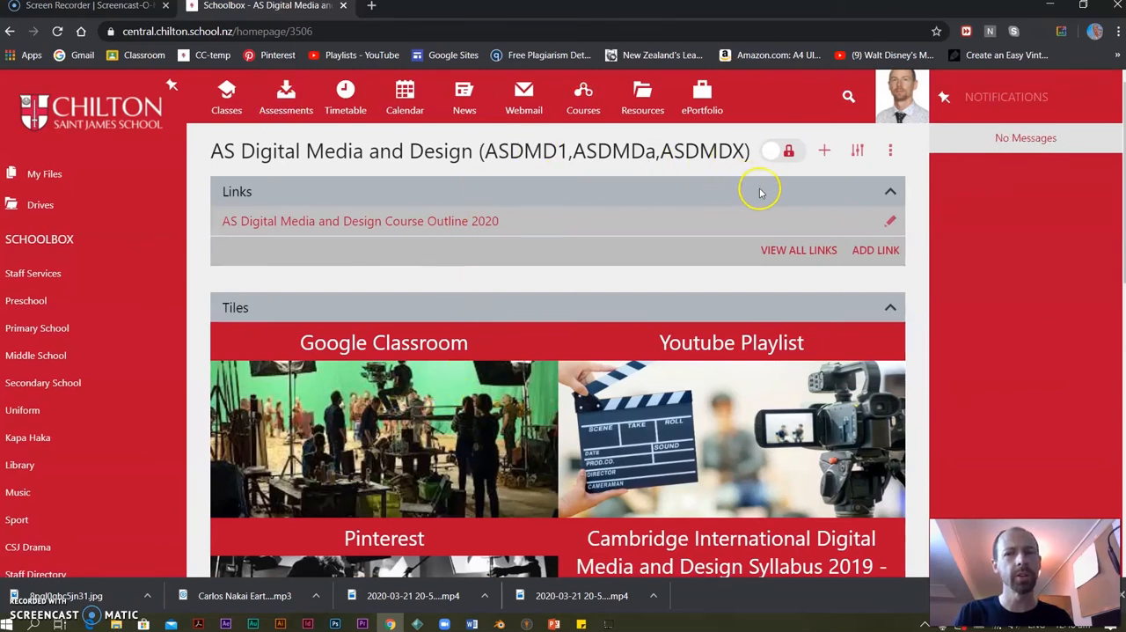
Look through the available component categories and add a Course Builder component to the AS Digital Media and Design class page.
left_click(824, 152)
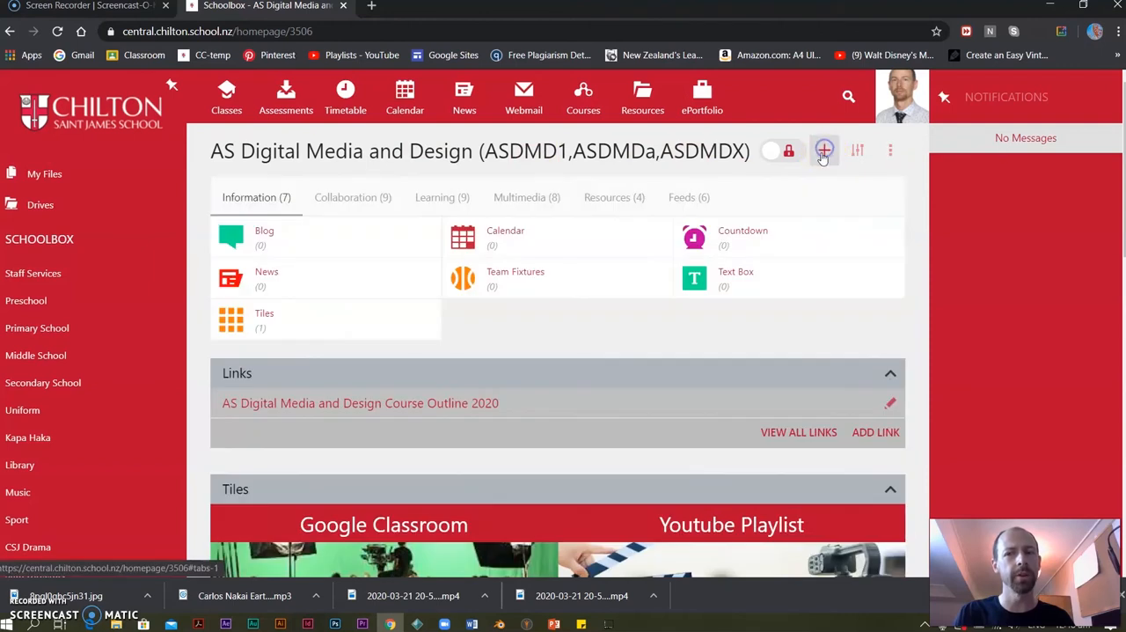
left_click(609, 199)
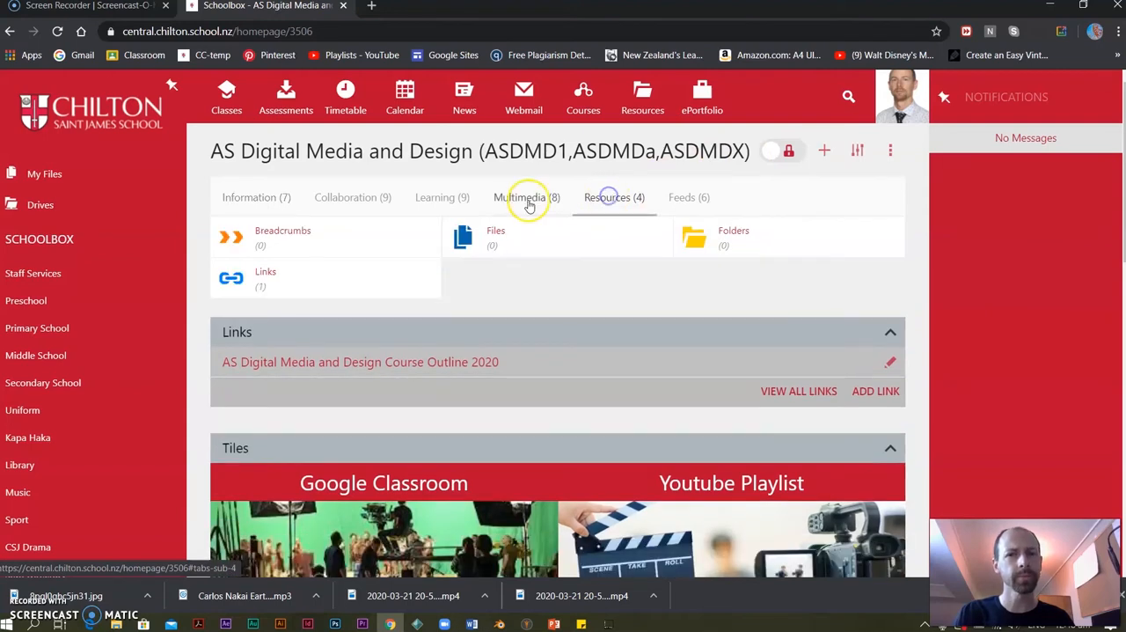
left_click(527, 199)
left_click(368, 203)
left_click(431, 198)
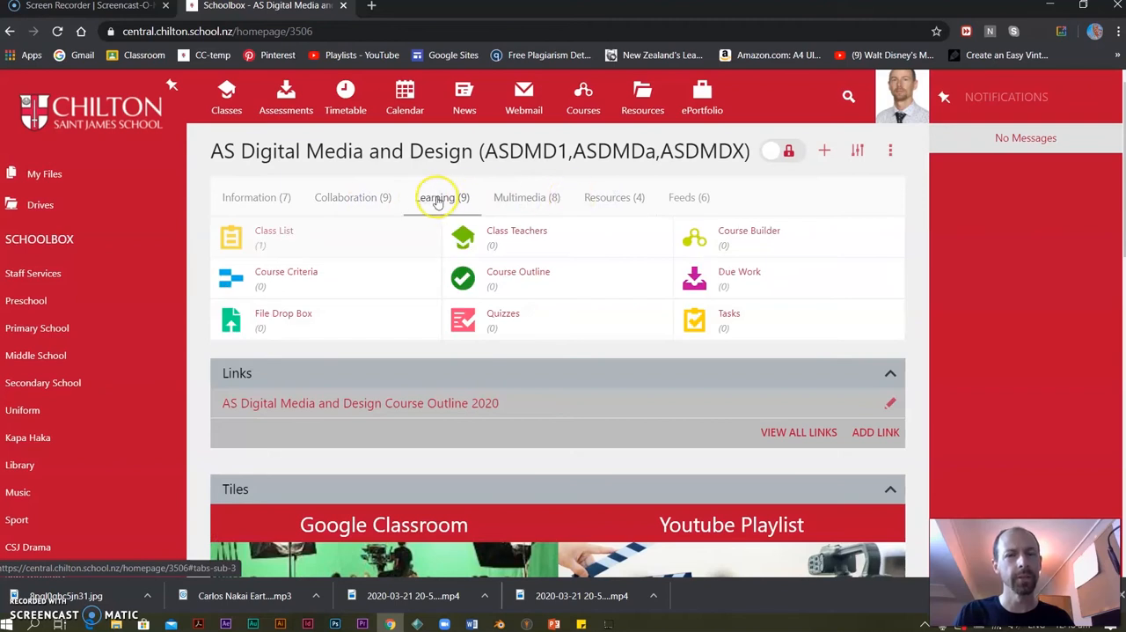
left_click(749, 228)
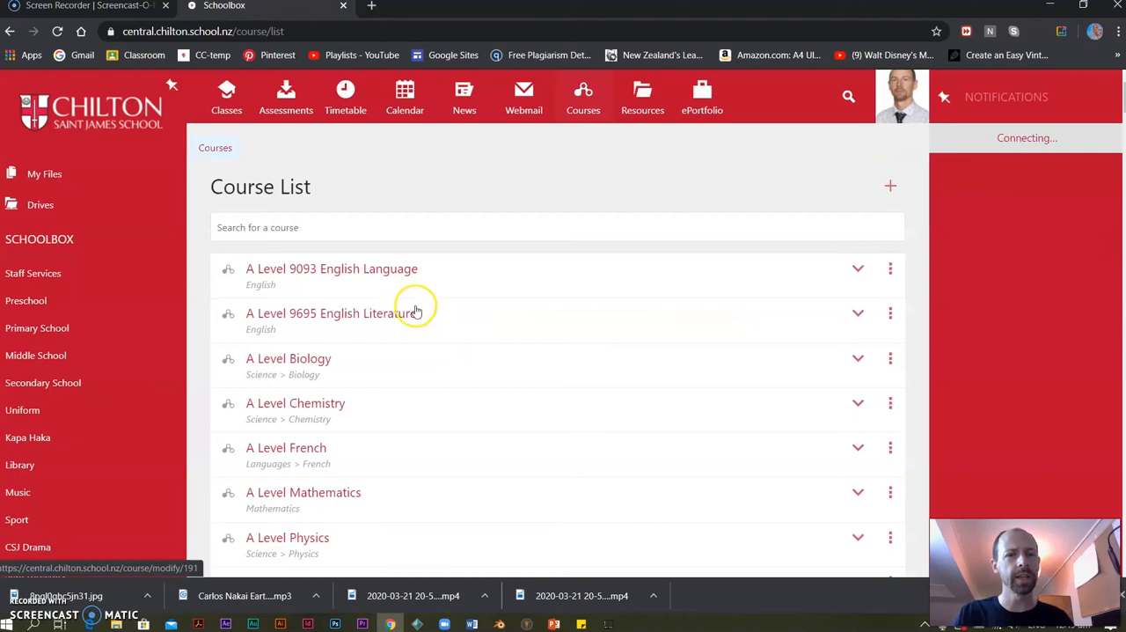
Find the AS DIGITAL MEDIA AND DESIGN 2019 course, rename it AS DIGITAL MEDIA AND DESIGN 2020, and save the course.
left_click(353, 228)
type("as d")
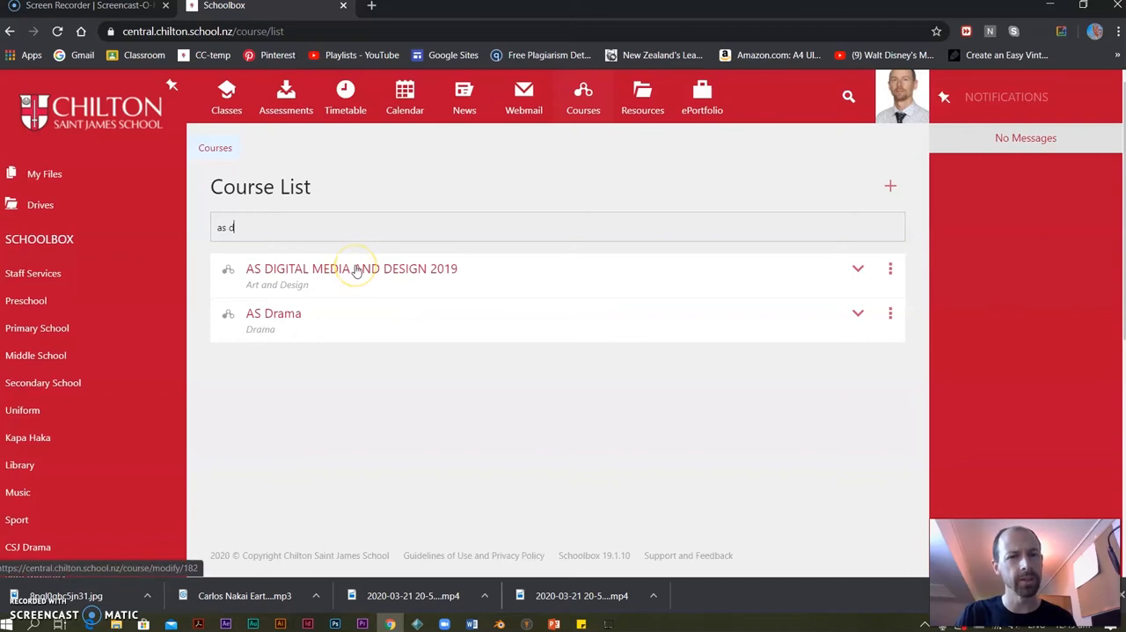
left_click(357, 270)
left_click(403, 280)
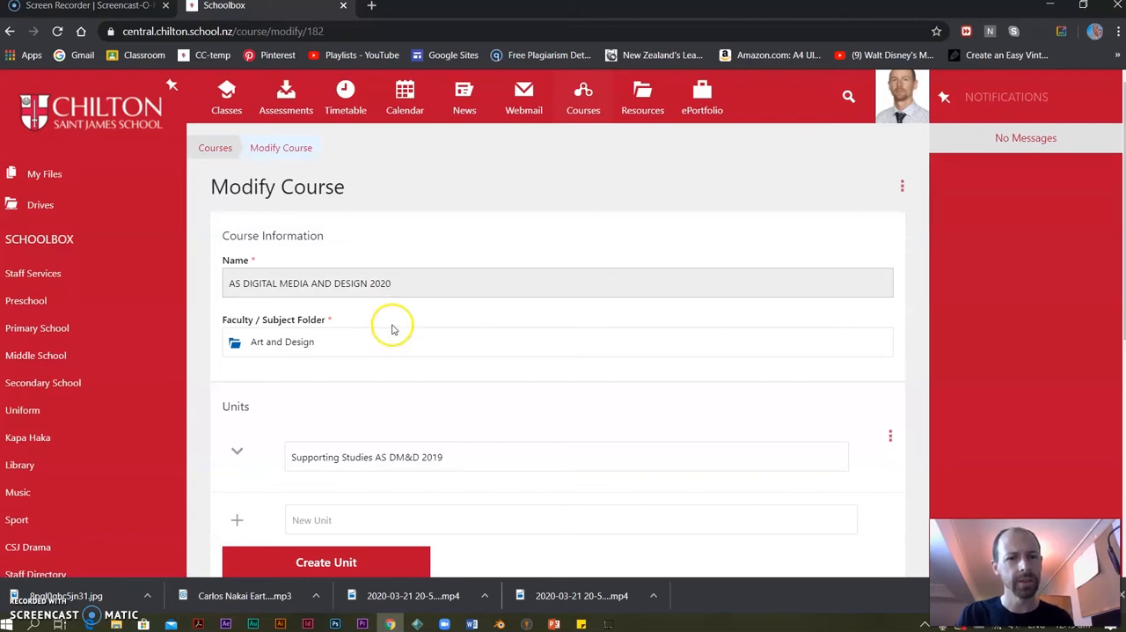
scroll(393, 329, "down", 2)
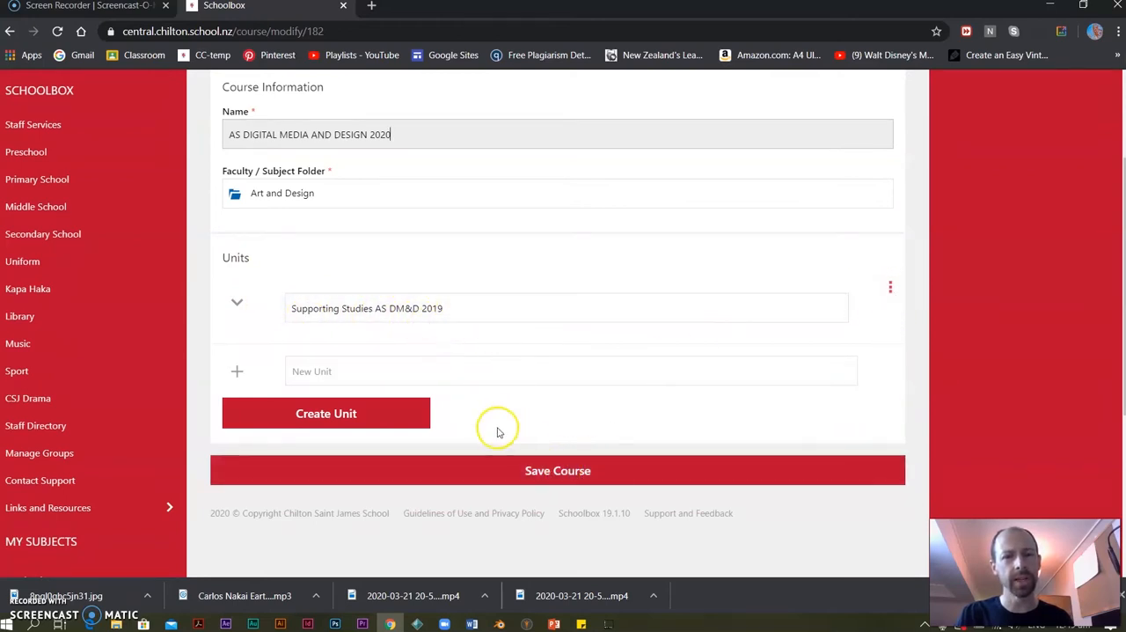
left_click(520, 468)
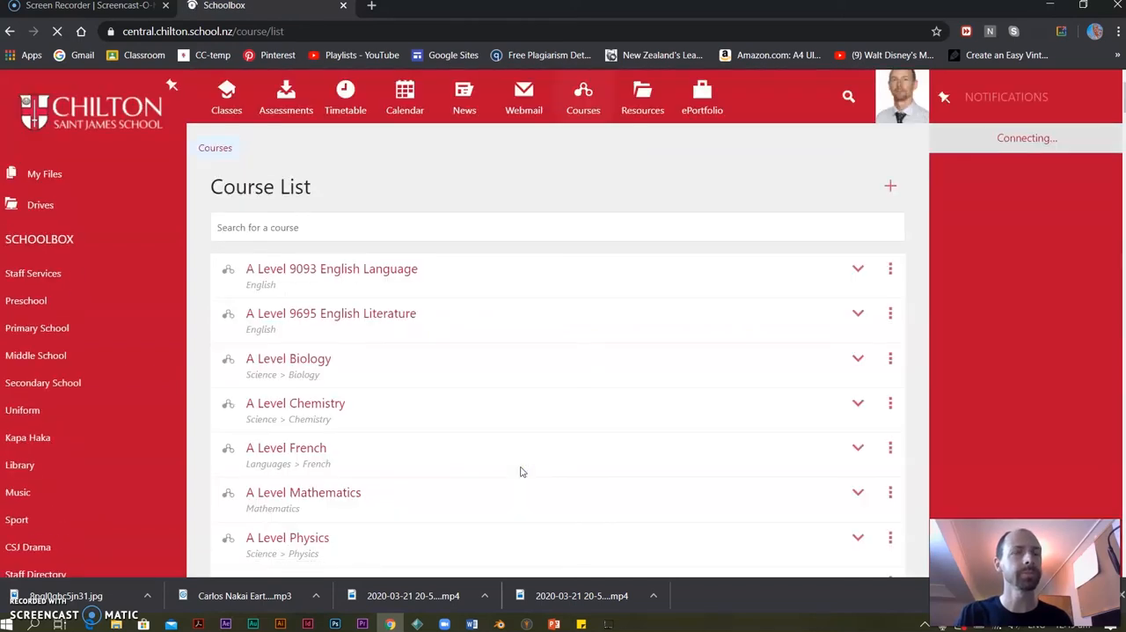
Reopen the AS Digital Media and Design class page and follow the Course Builder's link to the course list.
left_click(226, 94)
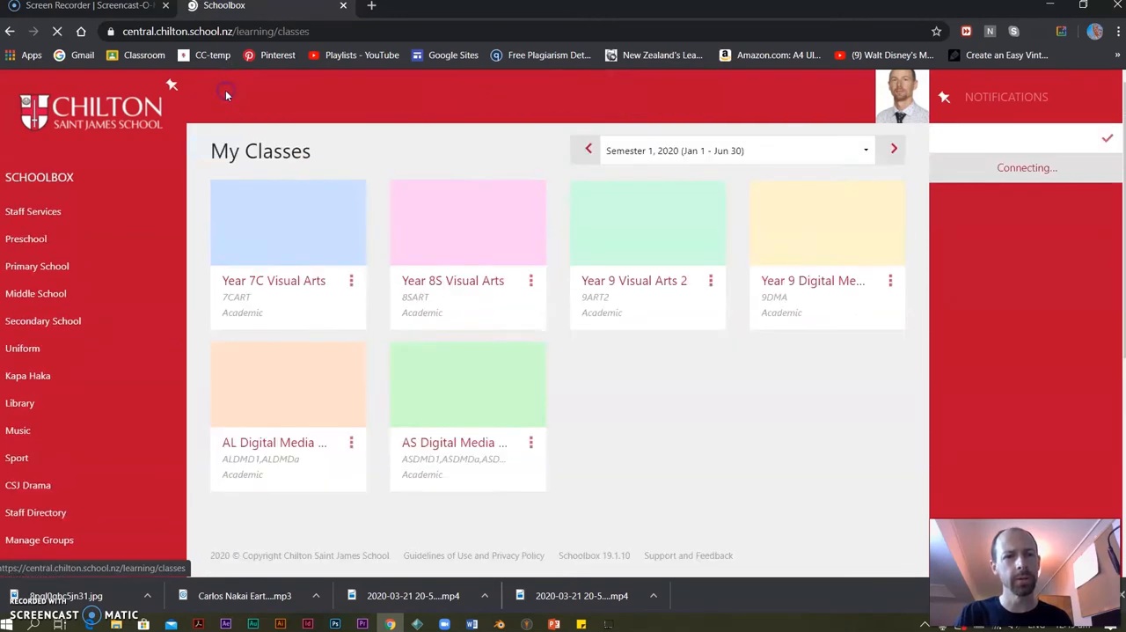
left_click(449, 380)
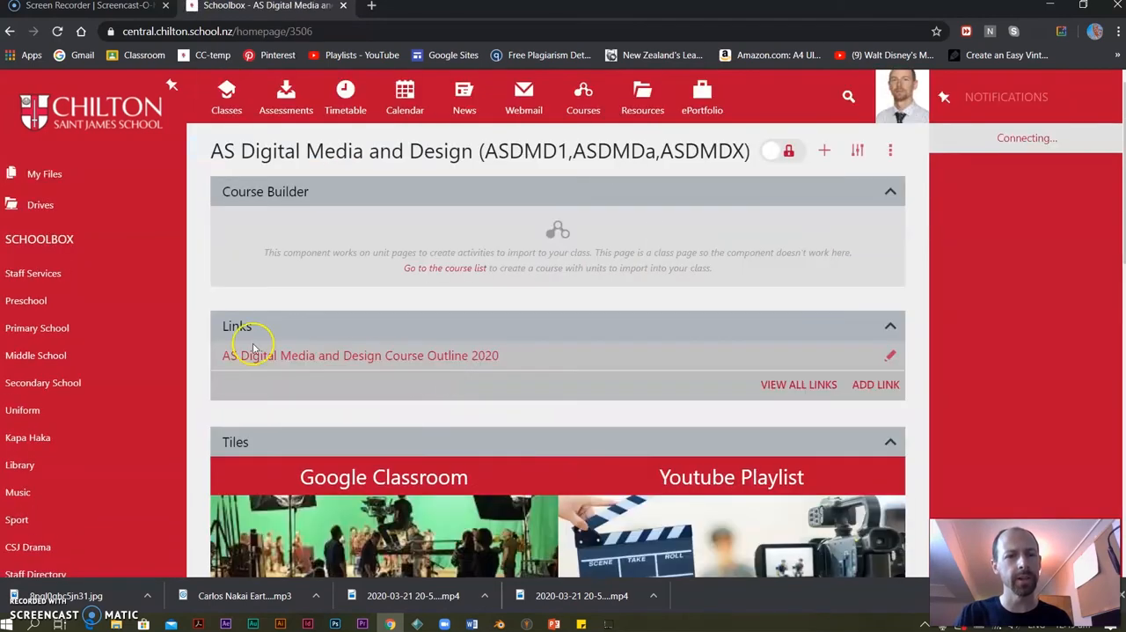
left_click(450, 270)
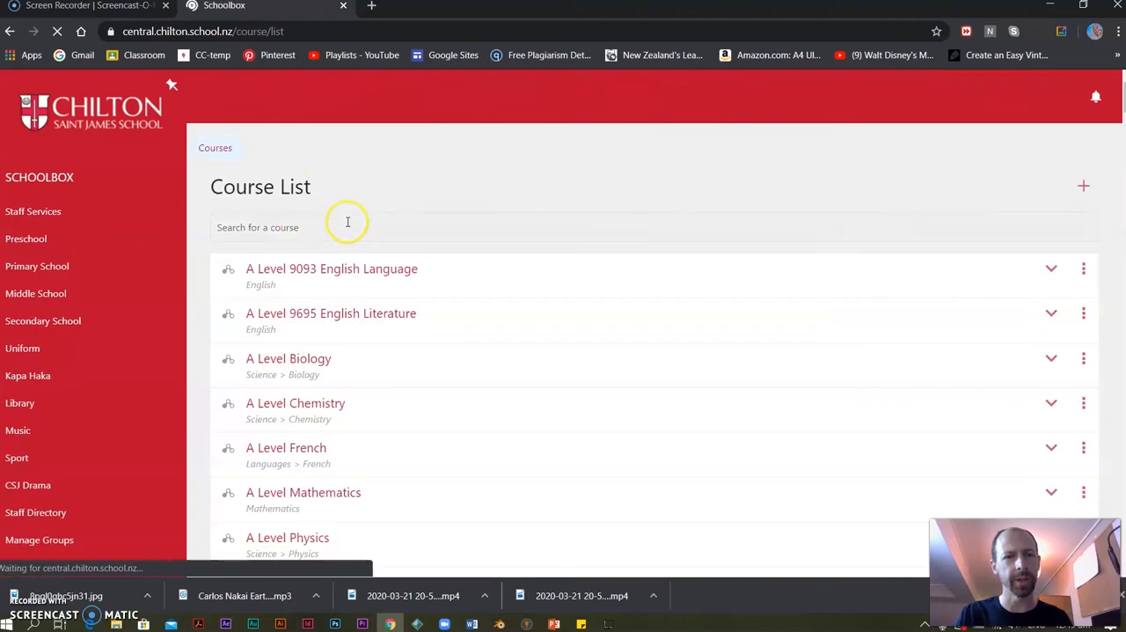
Search the course list for "as d" and start importing AS DIGITAL MEDIA AND DESIGN 2020 into a class.
type("as d")
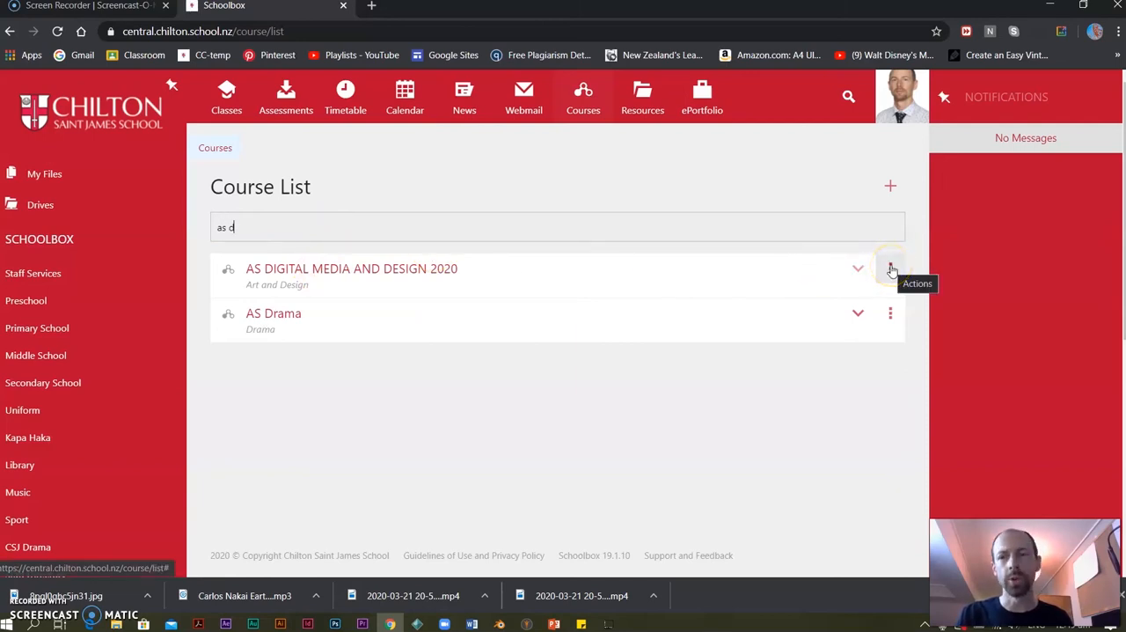
left_click(890, 268)
left_click(733, 101)
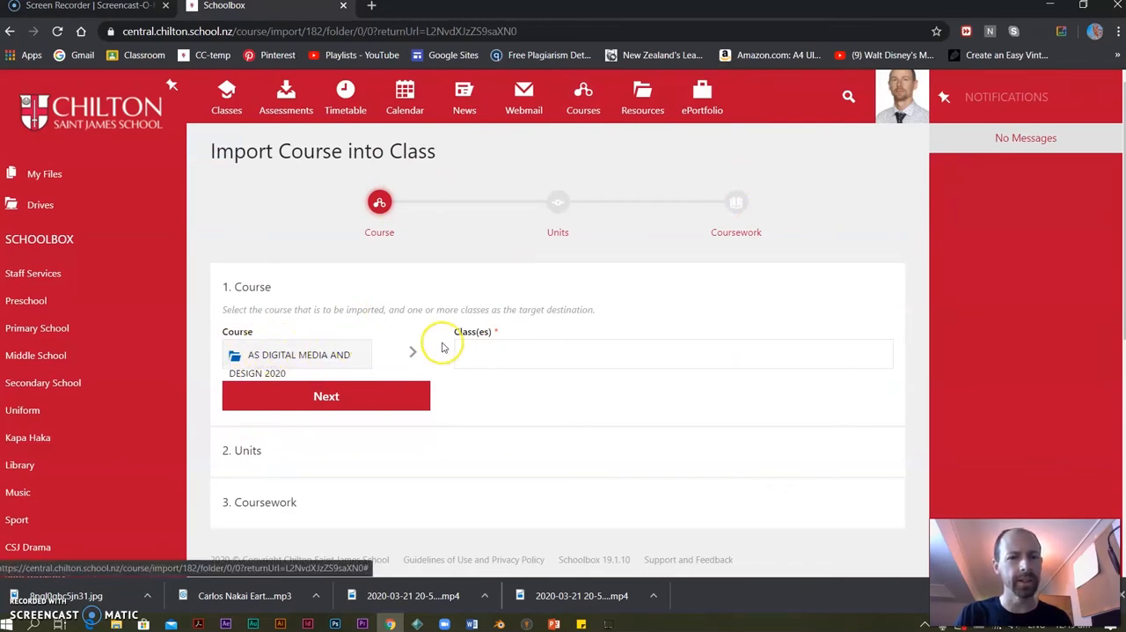
Choose AS Digital Media and Design (ASDMD1,ASDMDa,ASDMDX) as the import's target class and continue to the unit selection.
left_click(480, 349)
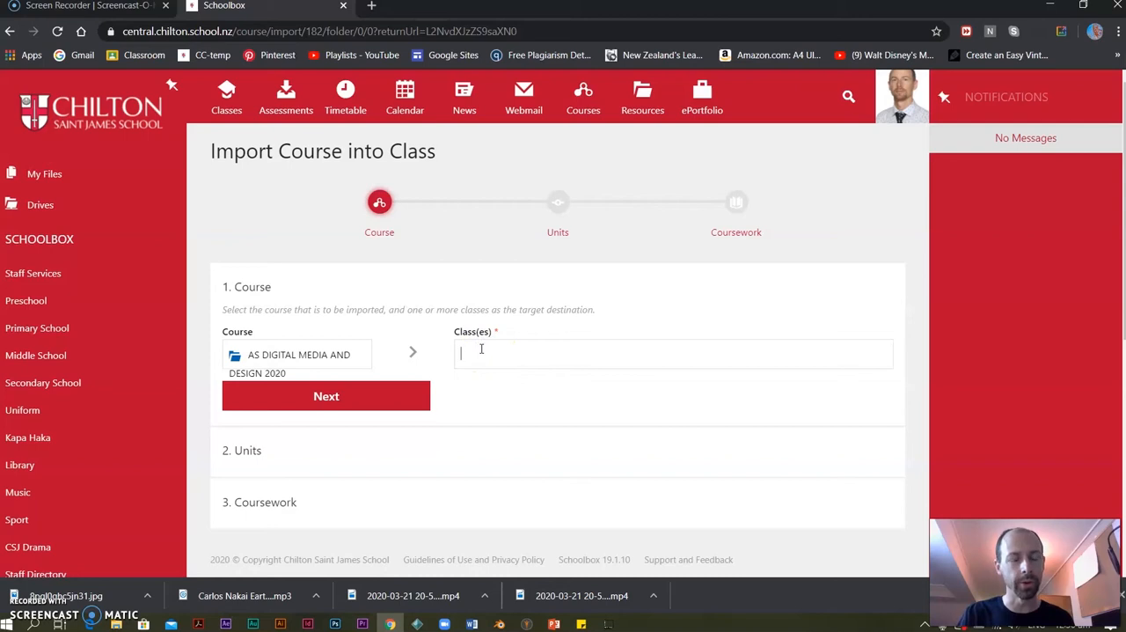
type("as d")
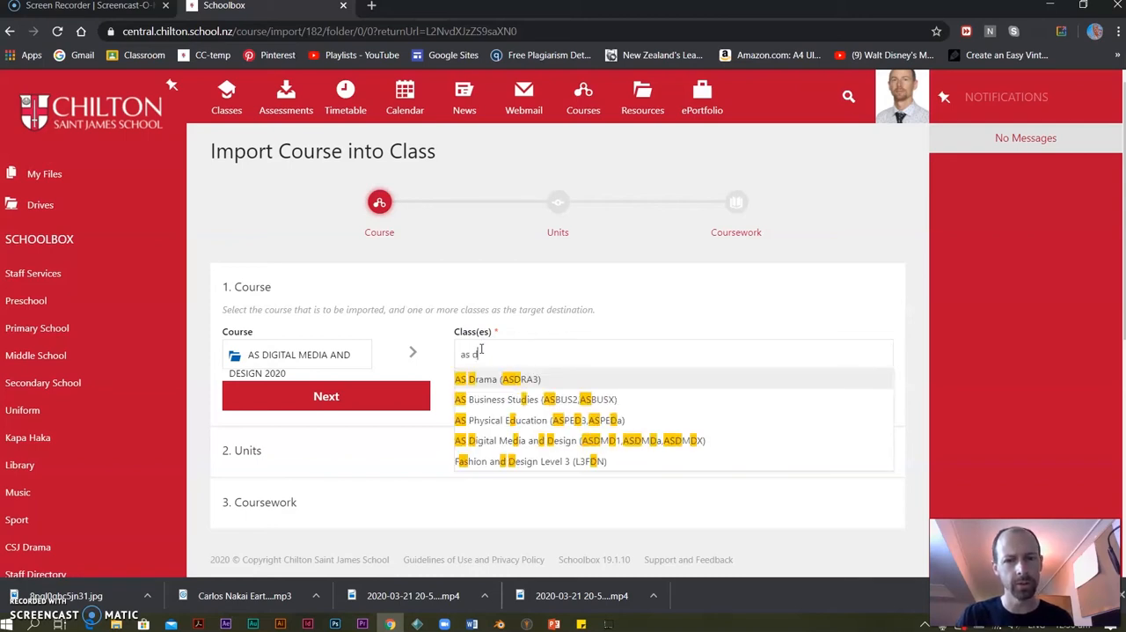
left_click(532, 440)
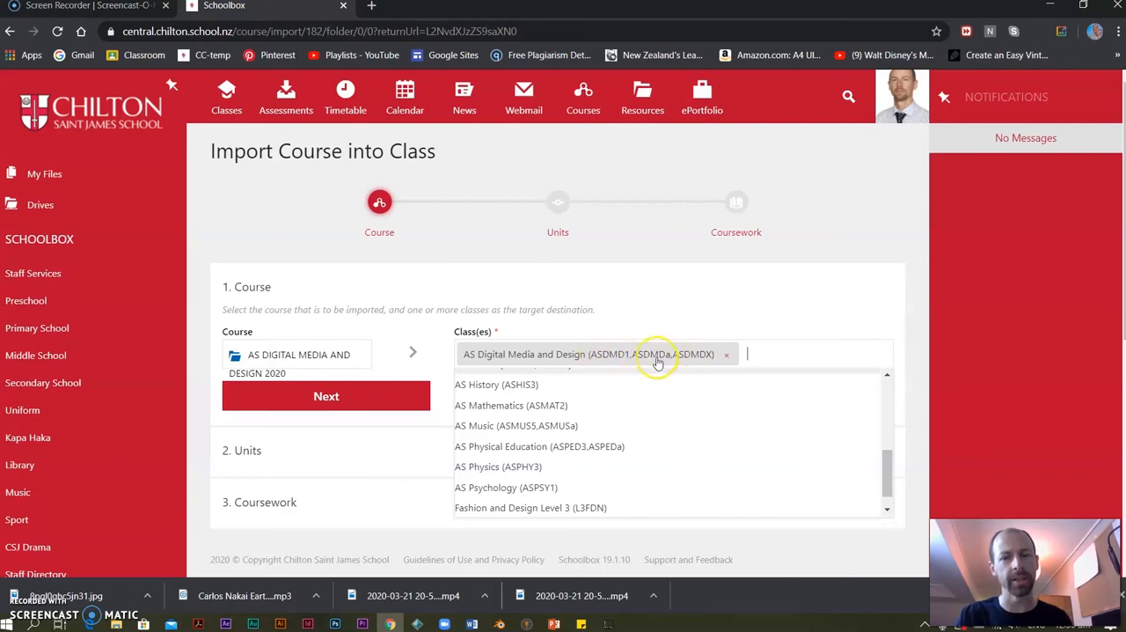
left_click(709, 311)
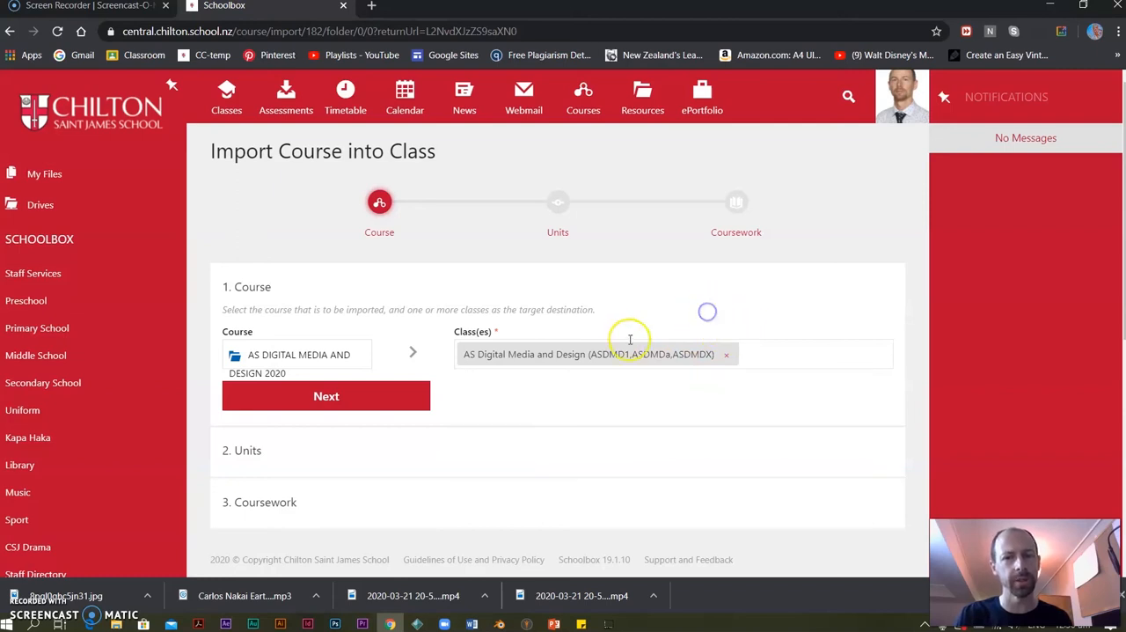
left_click(382, 405)
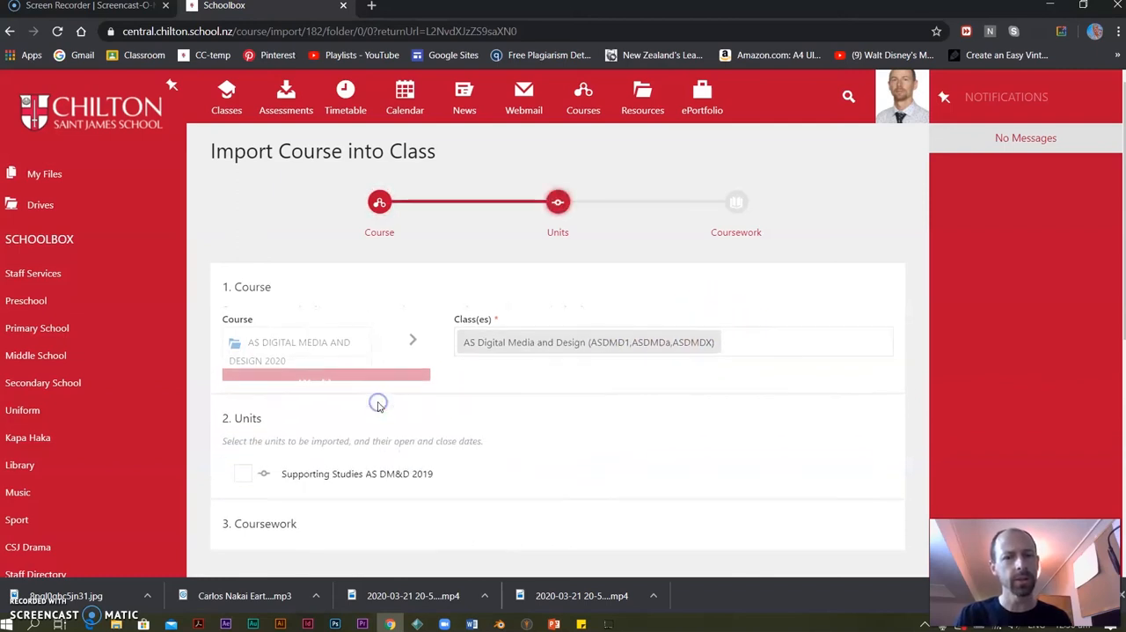
Include the Supporting Studies AS DM&D 2019 unit in the import and set its open date to 28/01/2020.
left_click(243, 454)
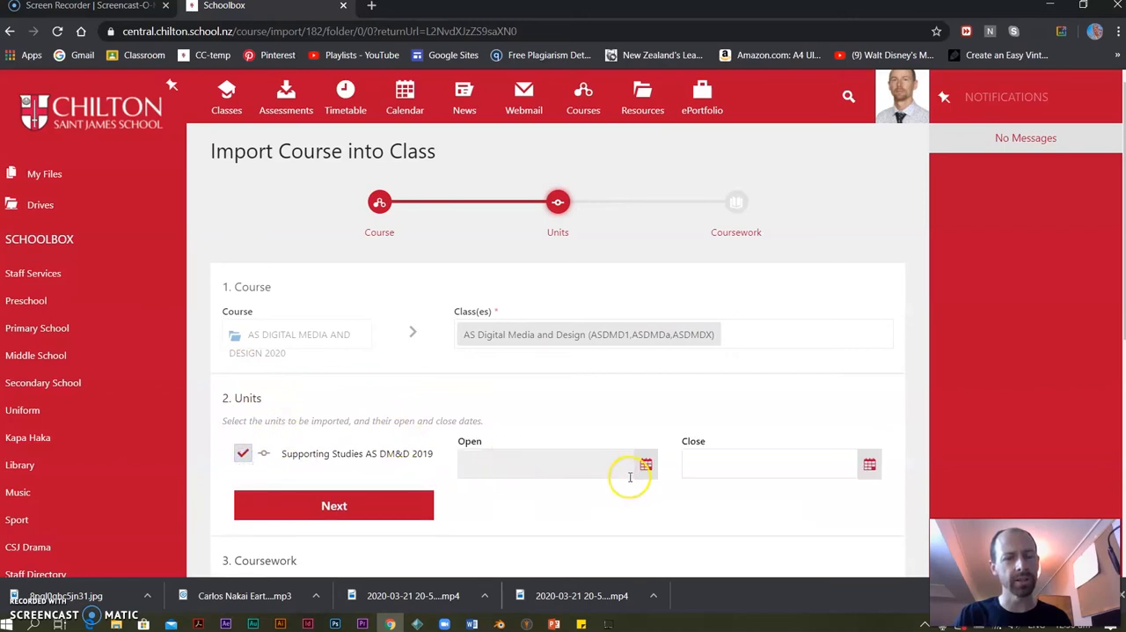
left_click(646, 465)
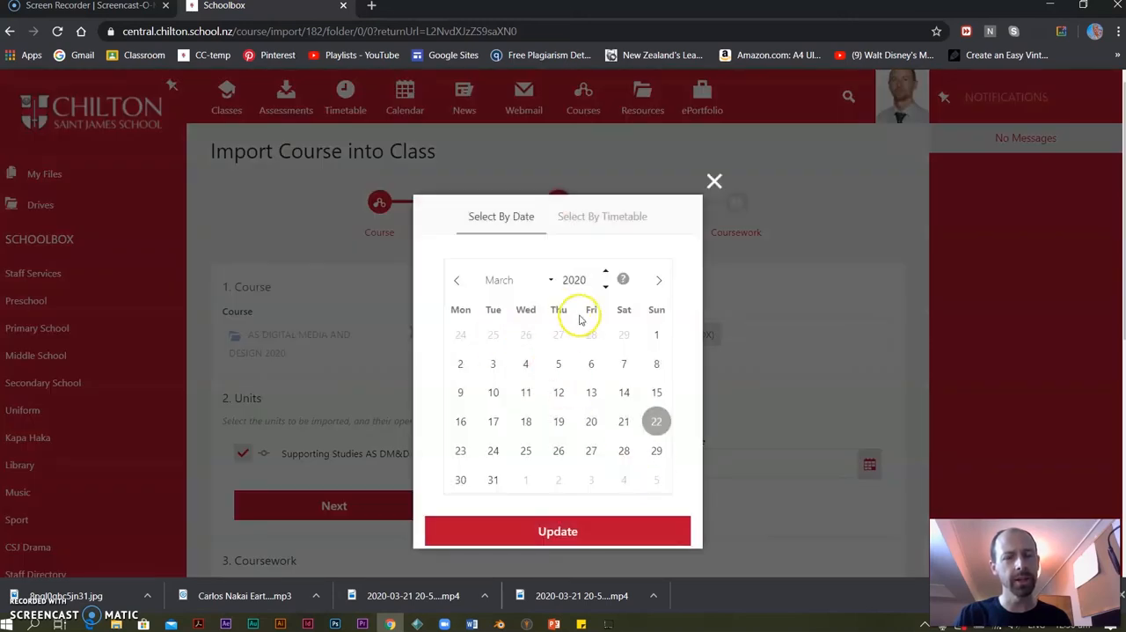
left_click(453, 282)
left_click(455, 281)
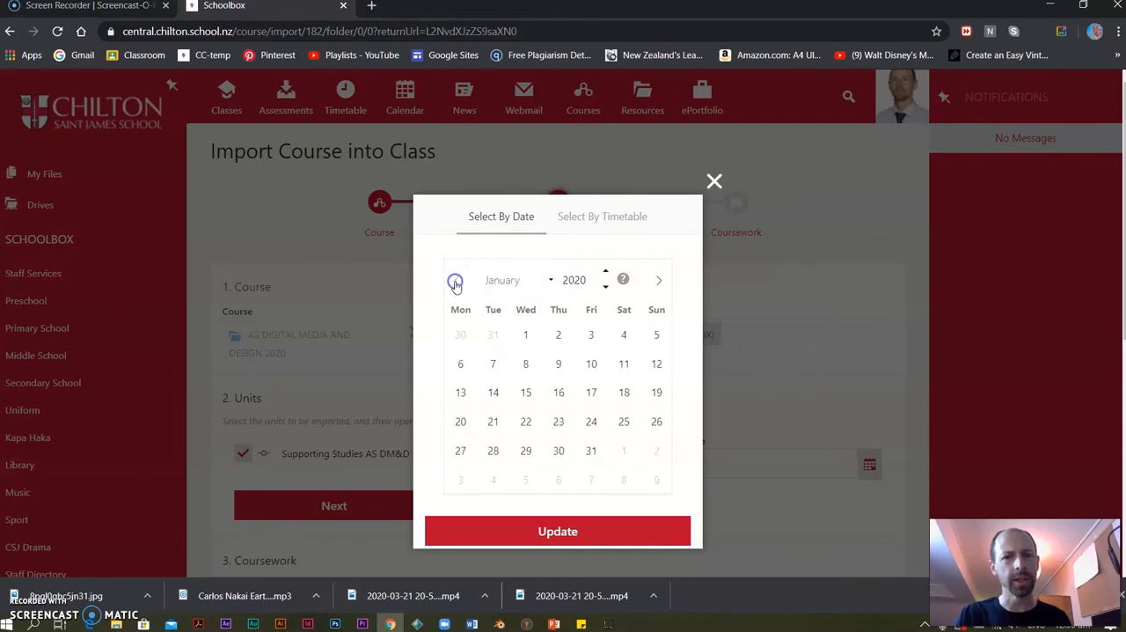
left_click(494, 451)
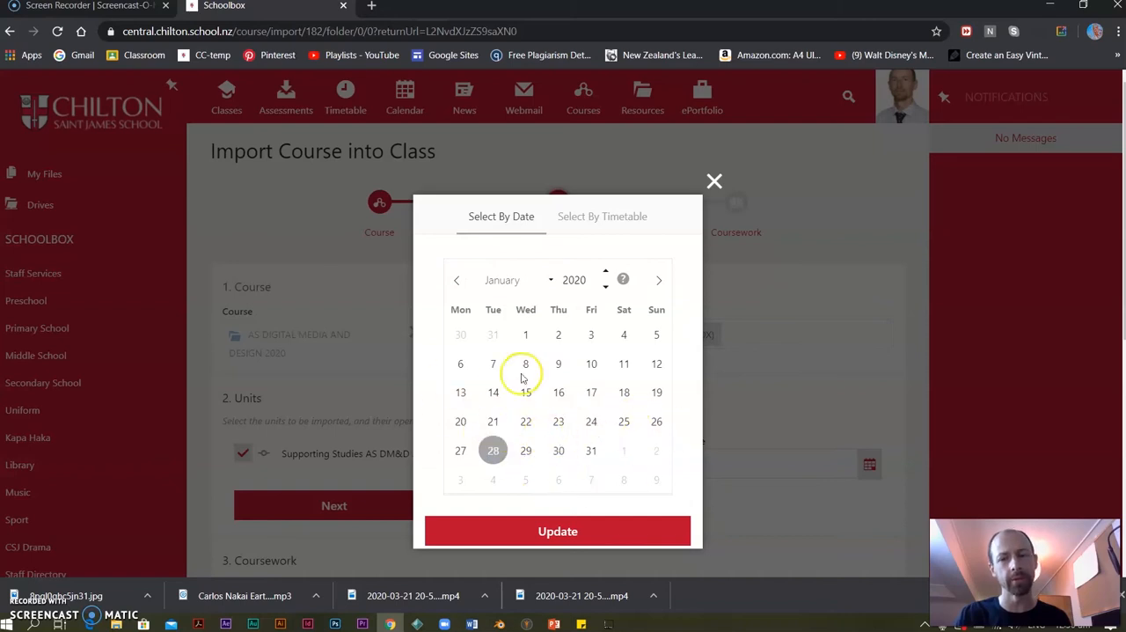
left_click(534, 531)
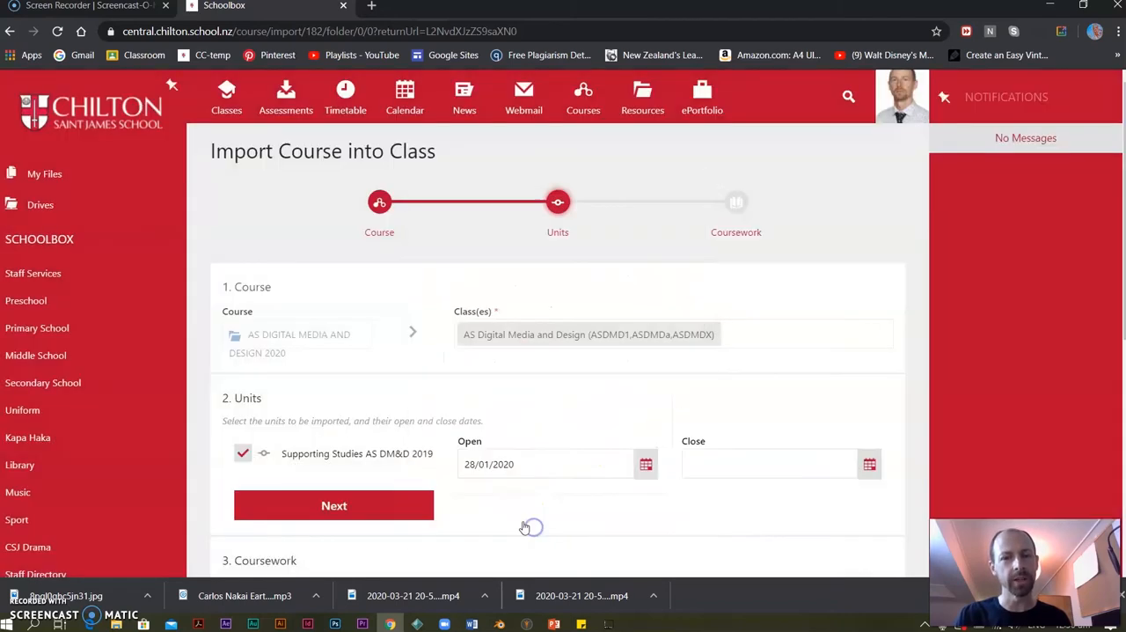
Set the Supporting Studies unit's close date to 02/10/2020.
left_click(871, 464)
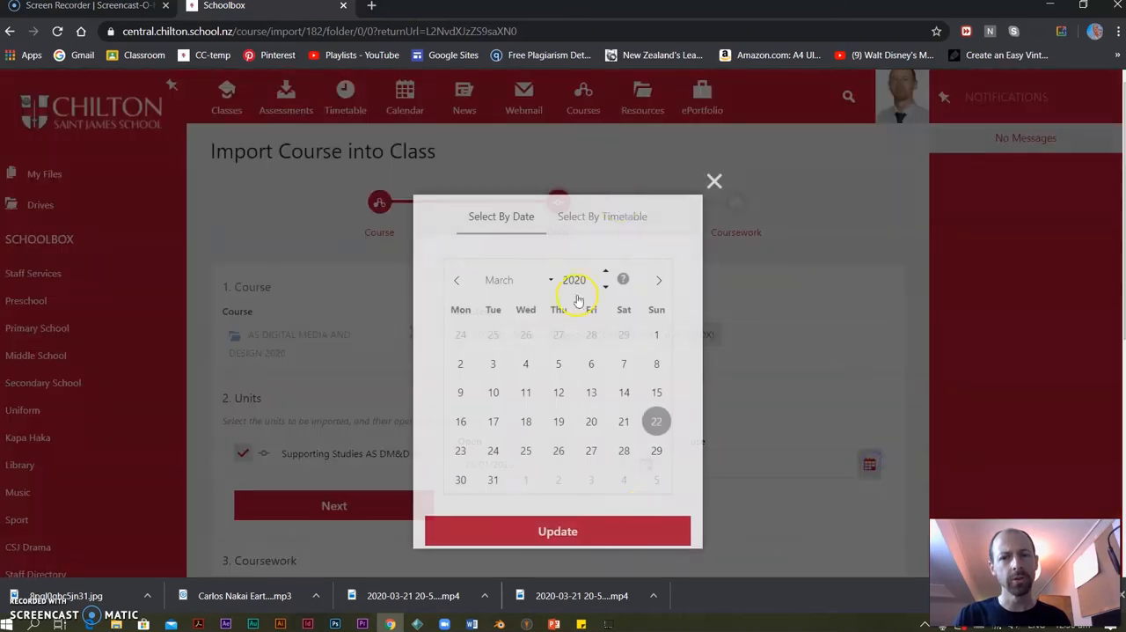
left_click(655, 281)
left_click(656, 282)
left_click(655, 282)
left_click(656, 282)
left_click(655, 282)
left_click(656, 282)
left_click(656, 281)
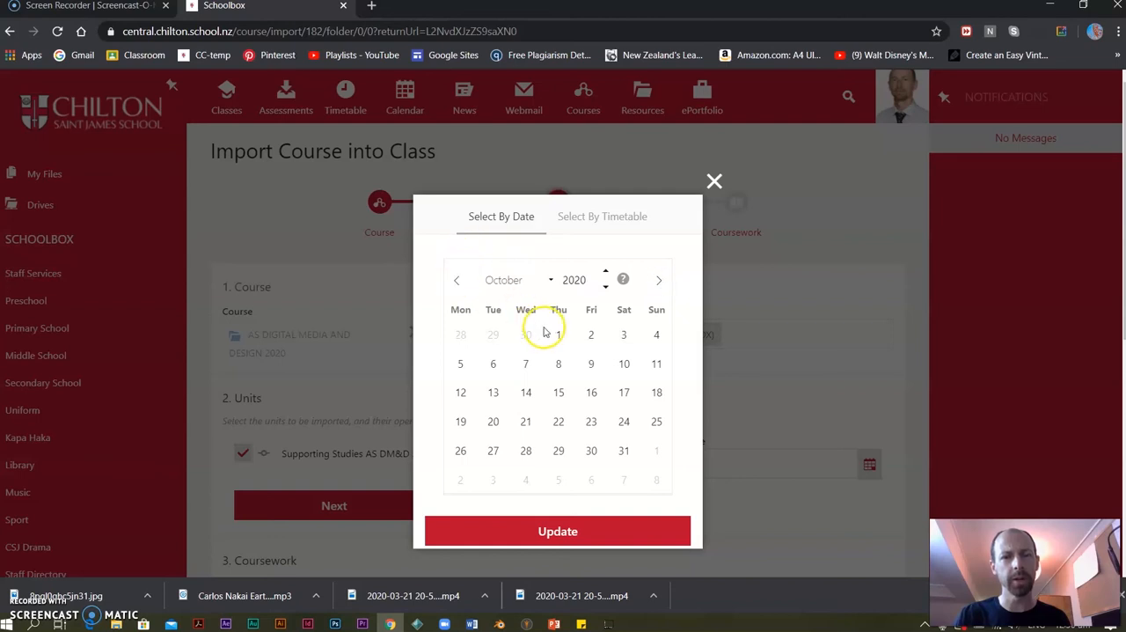
left_click(590, 336)
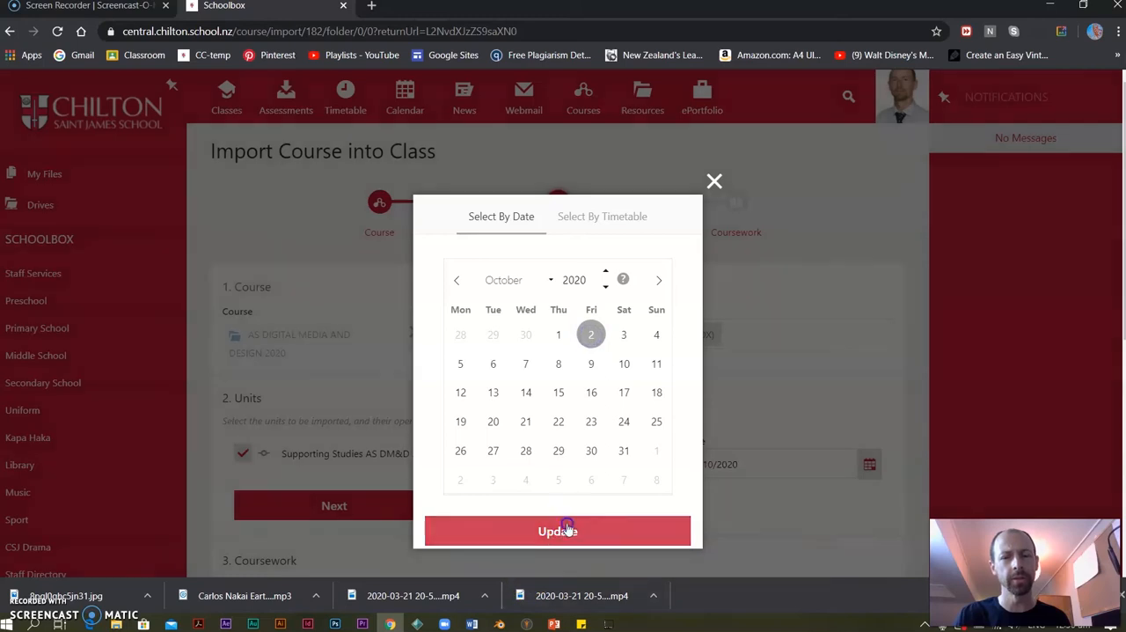
left_click(563, 530)
Continue to the coursework stage and import the Supporting Studies AS DM&D 2019 coursework with its assessments selected.
left_click(354, 515)
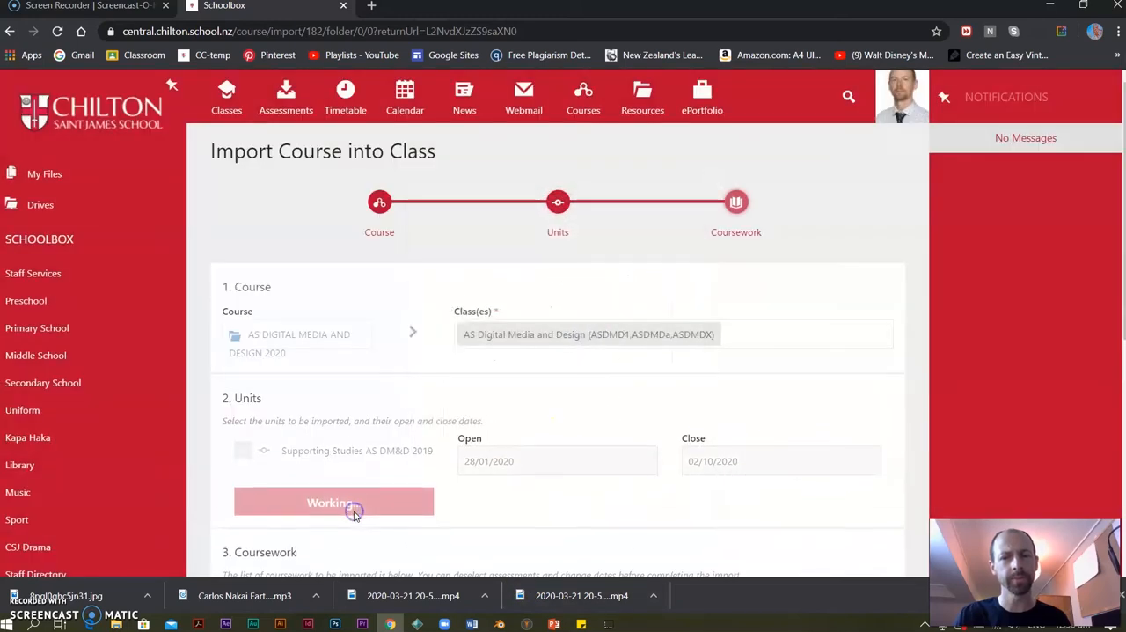
scroll(519, 427, "down", 3)
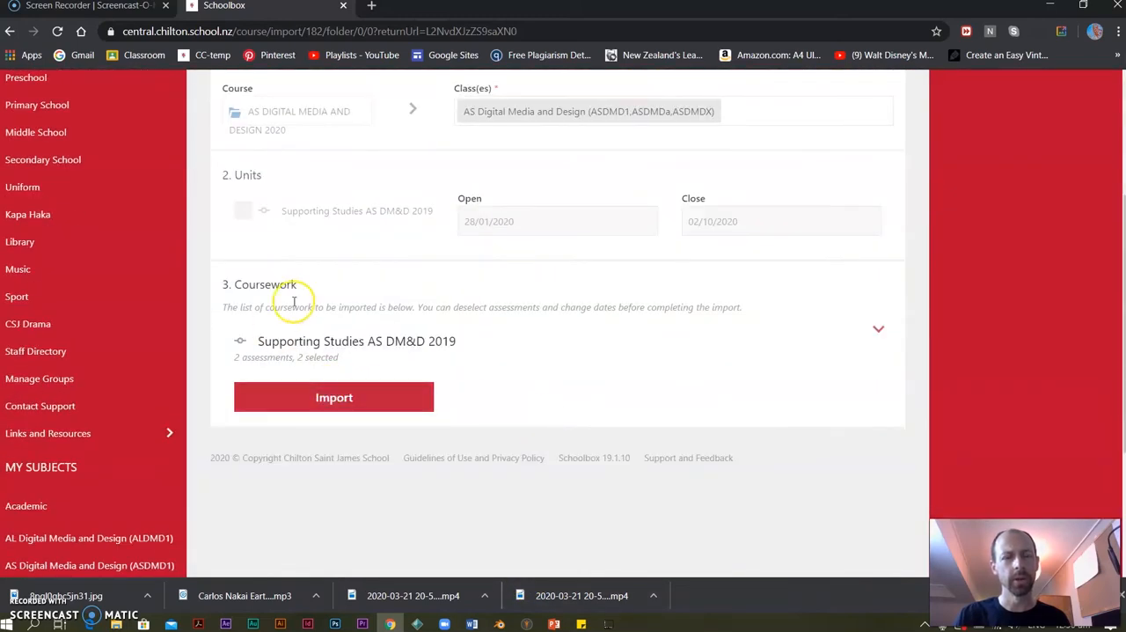
left_click(357, 408)
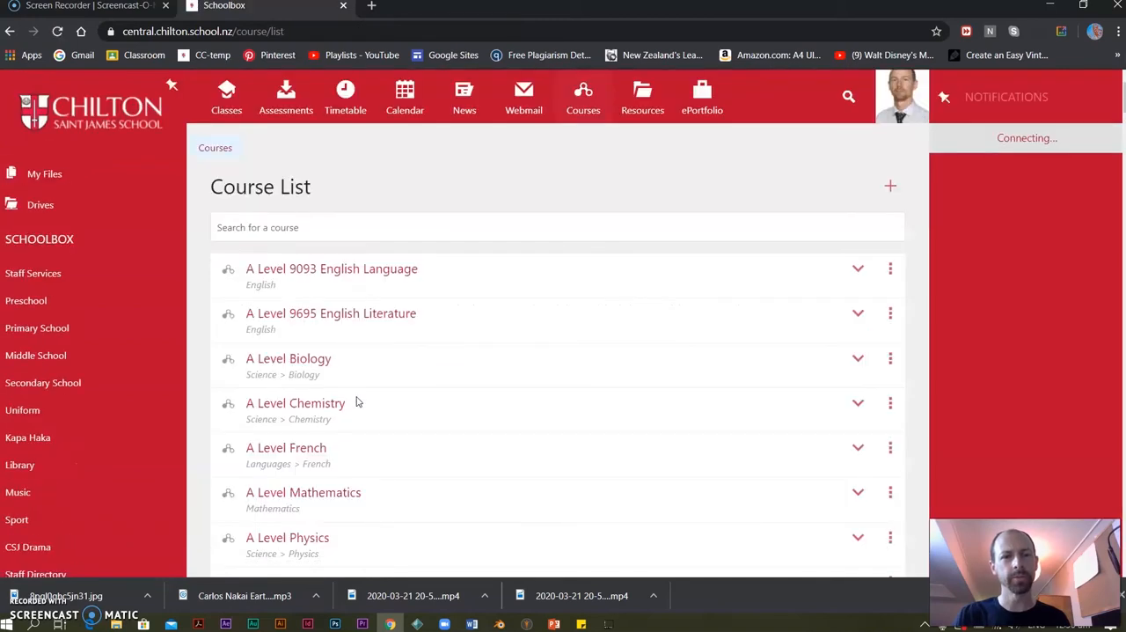
Open the Haunted VCR Tape - Common Assessment Task from the AS Digital Media and Design class page and review its brief and exemplar links.
left_click(233, 109)
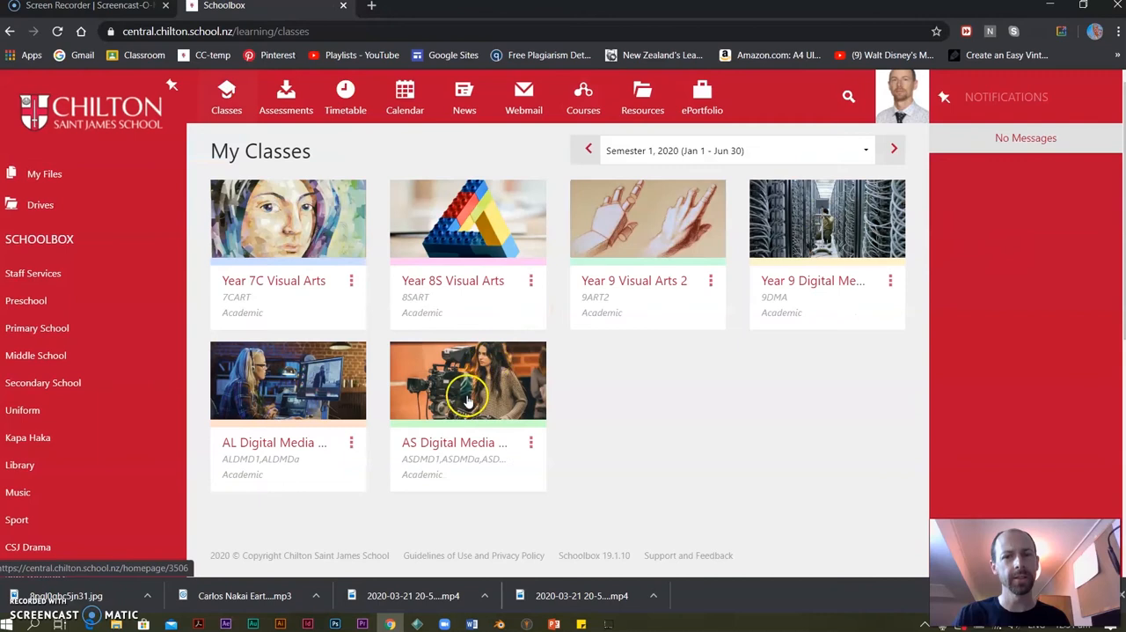
left_click(467, 396)
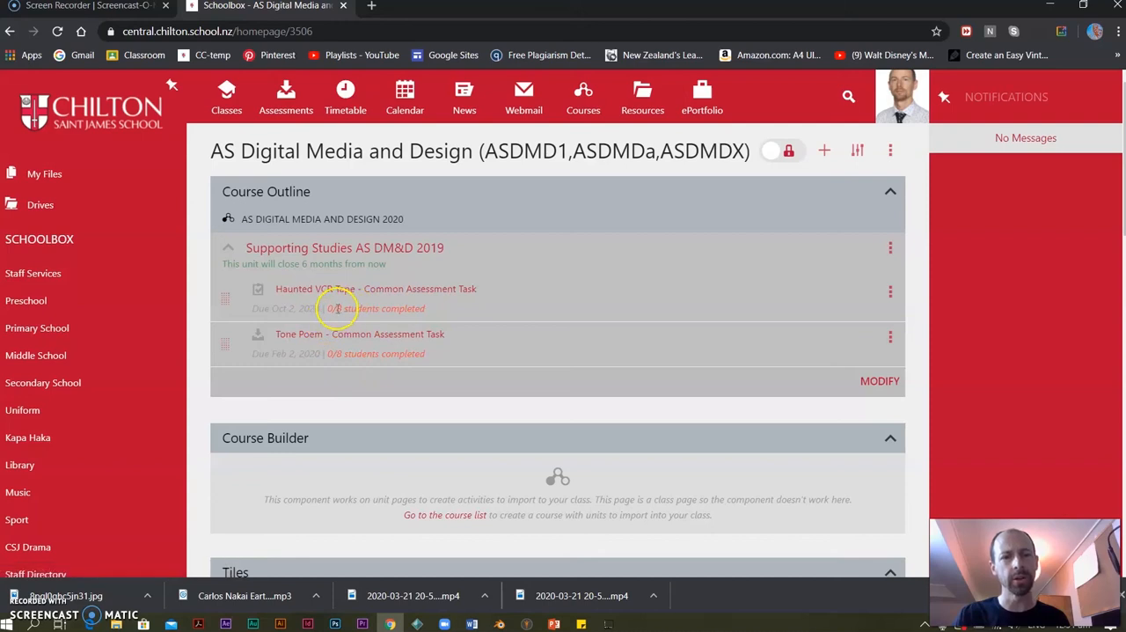
left_click(407, 296)
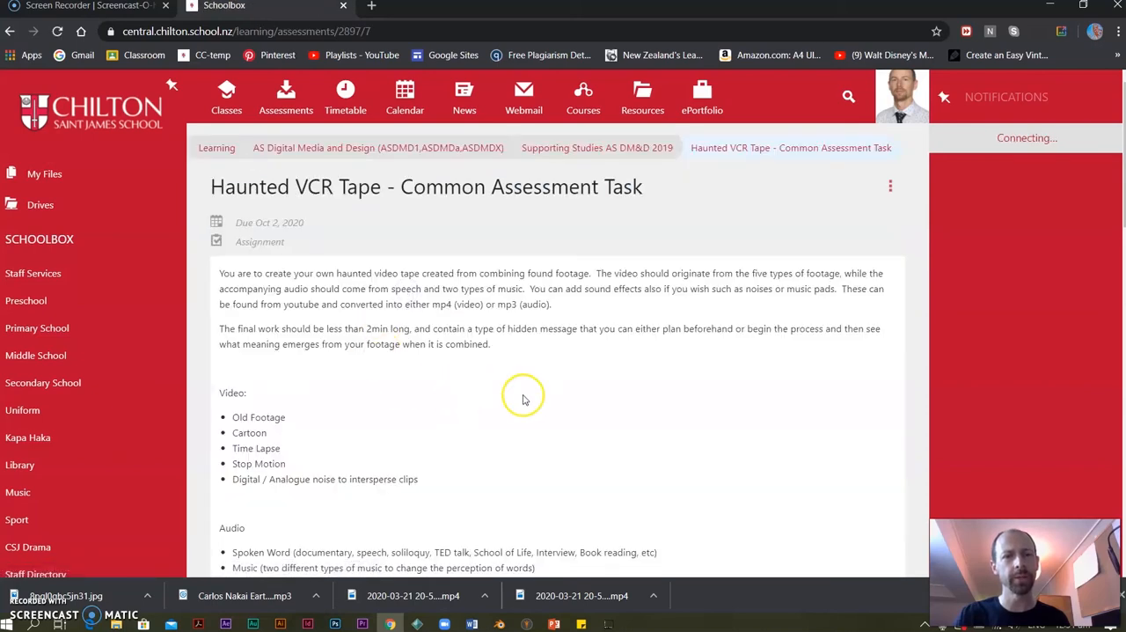
scroll(523, 399, "down", 4)
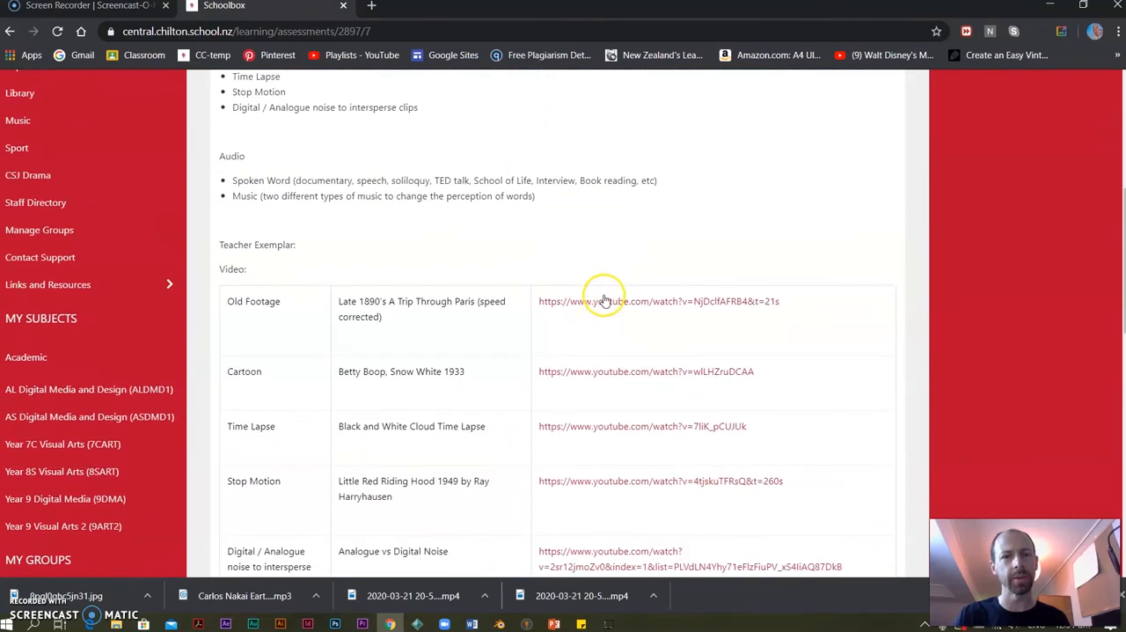
scroll(358, 284, "down", 1)
scroll(269, 240, "down", 2)
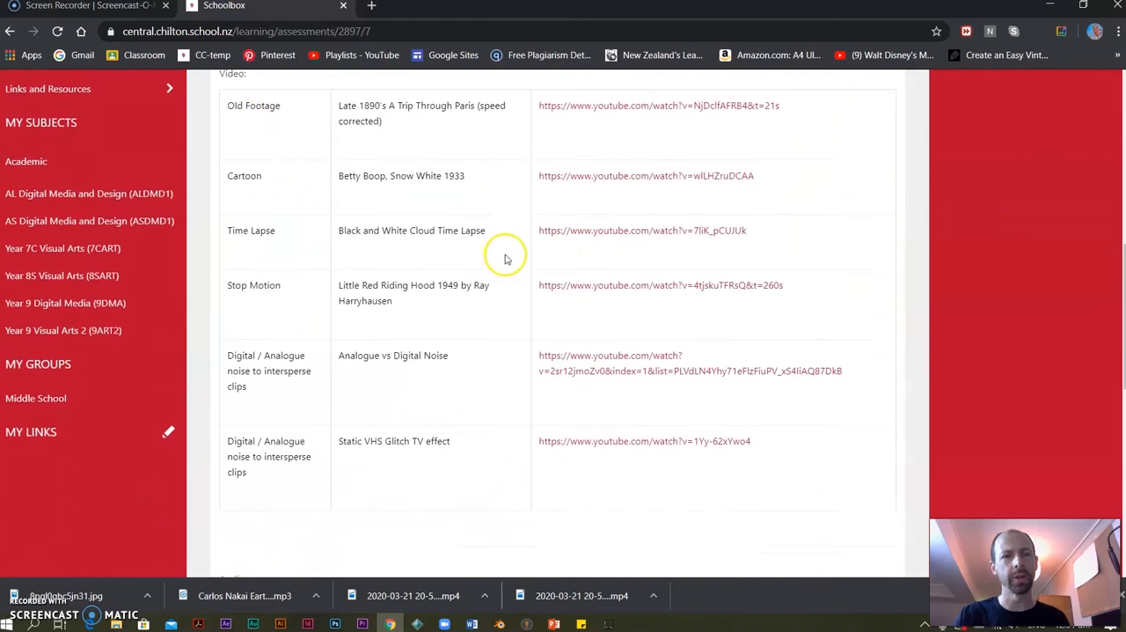
scroll(283, 222, "down", 1)
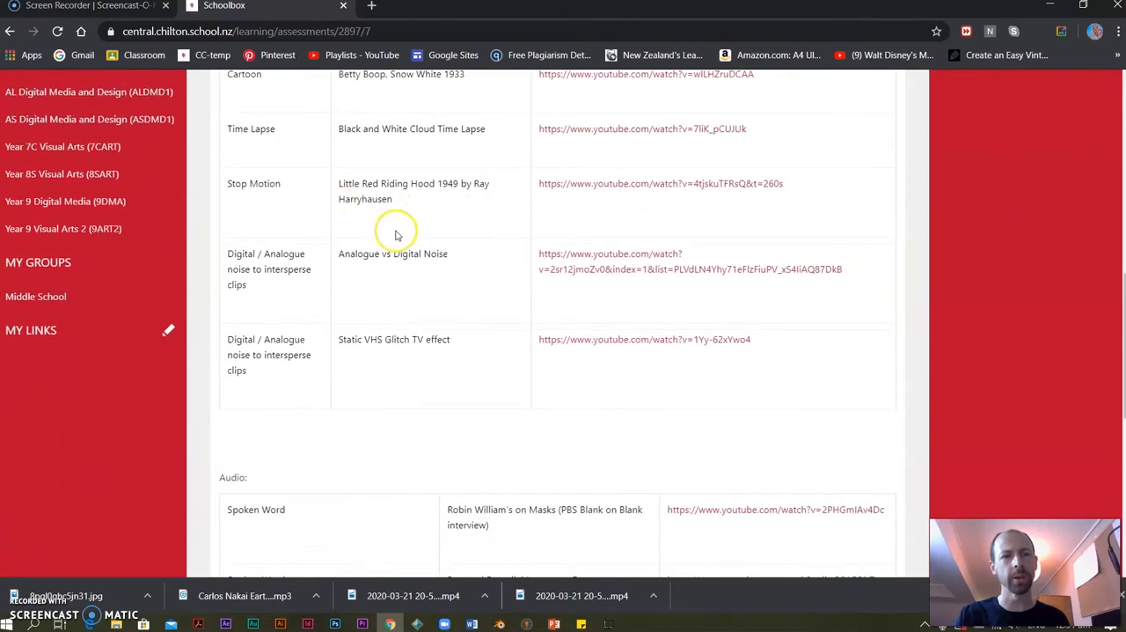
Download the Haunted VCR Tape CAT attachment, read through its instructions in Word, and leave Word for the Schoolbox page.
scroll(403, 287, "down", 7)
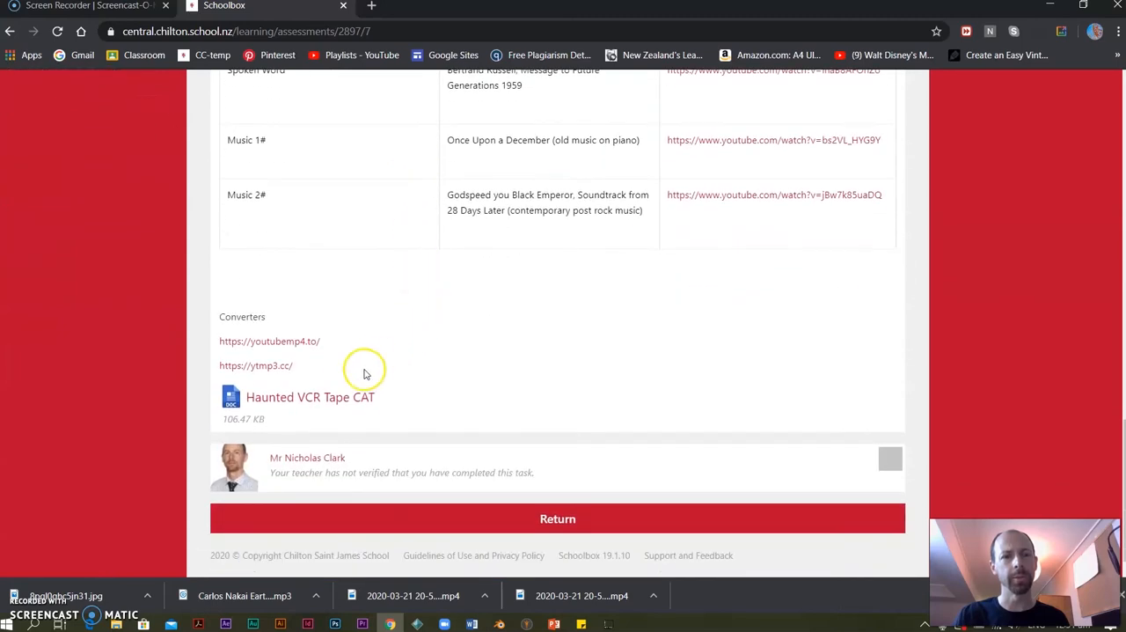
left_click(334, 398)
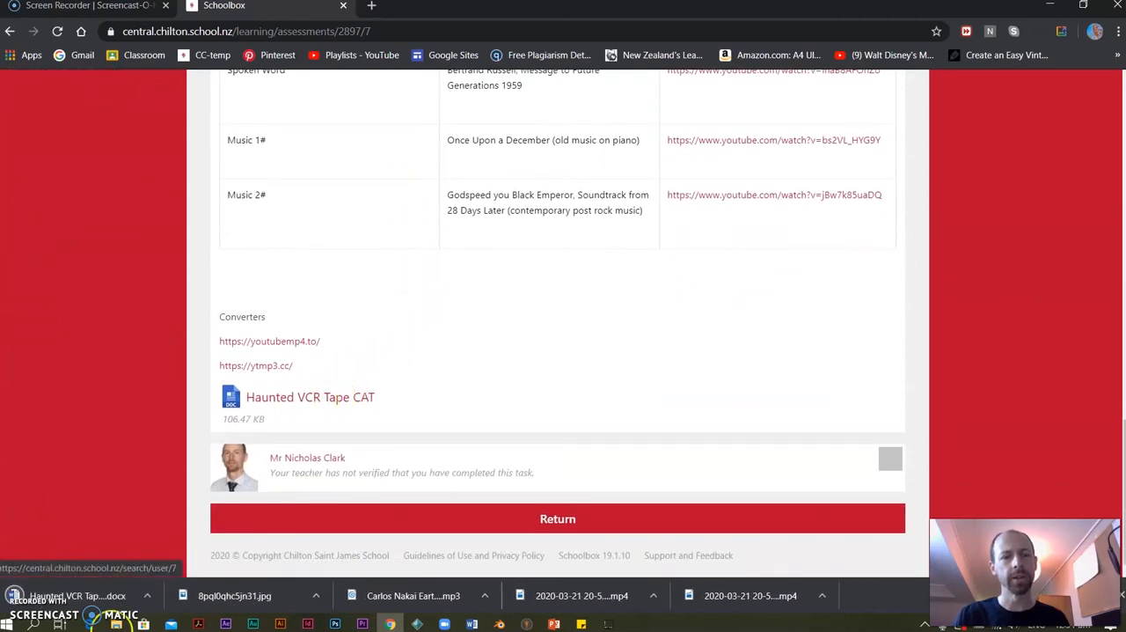
left_click(88, 596)
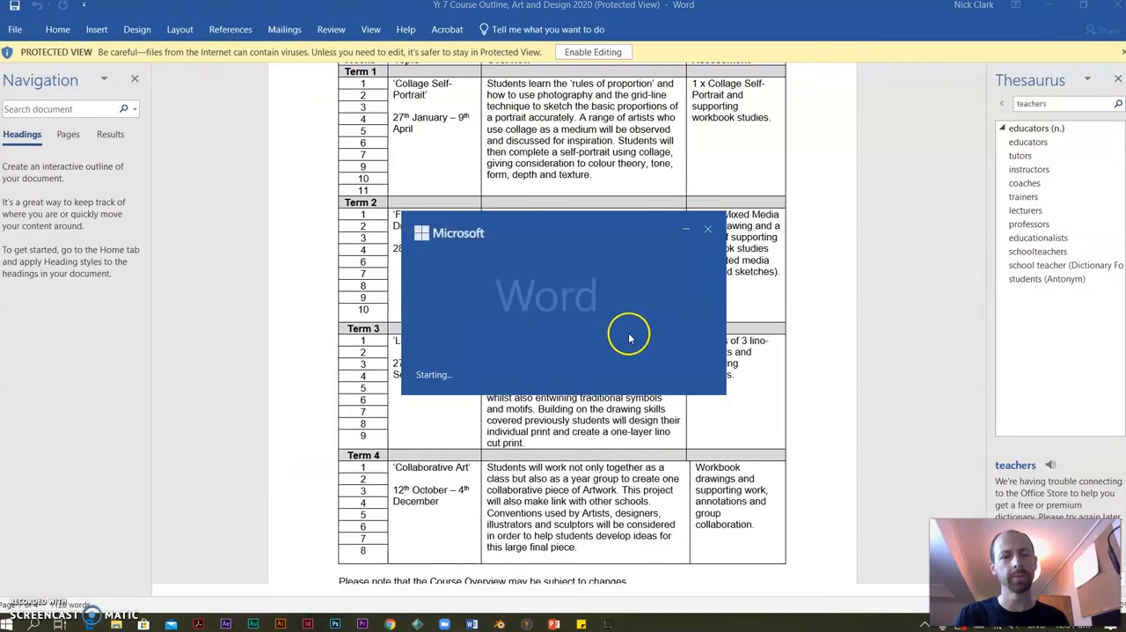
scroll(593, 286, "down", 10)
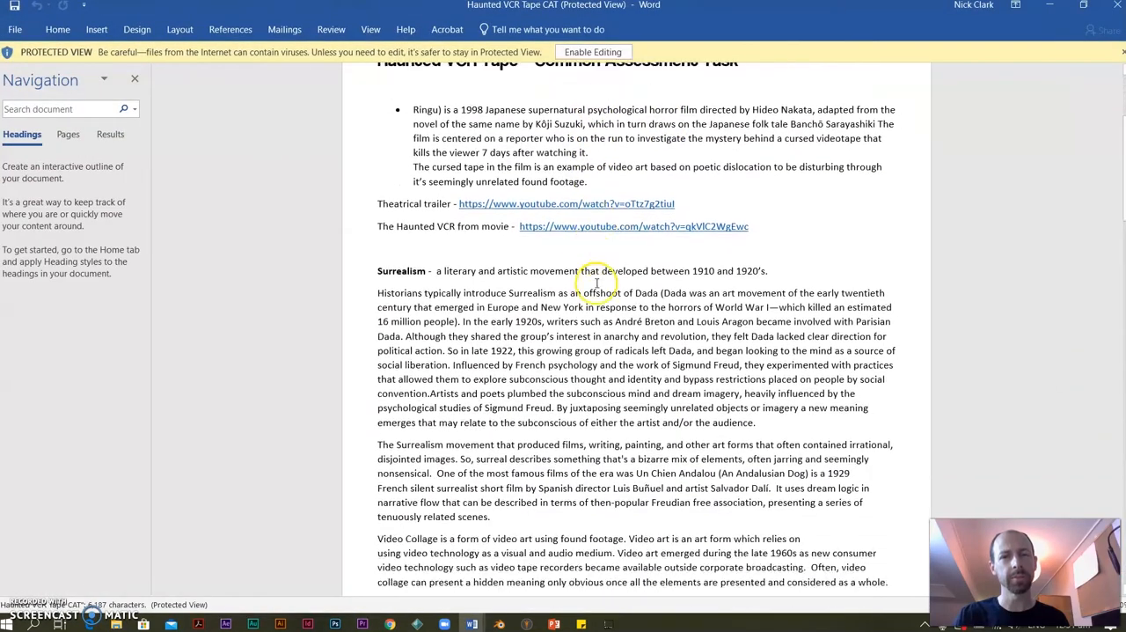
scroll(595, 286, "down", 20)
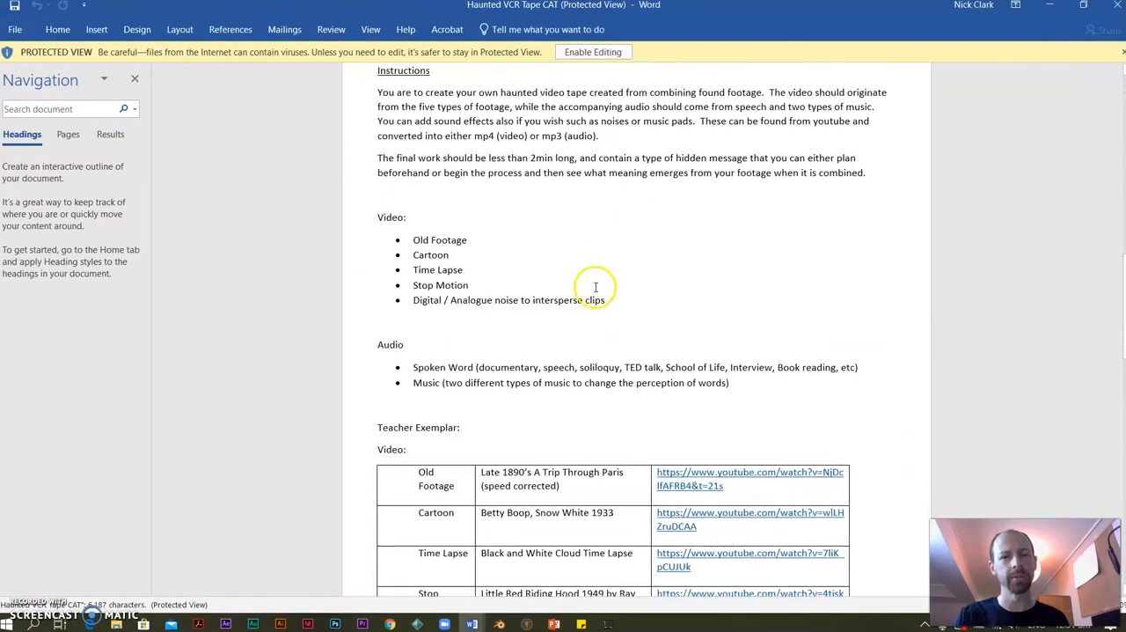
scroll(594, 293, "up", 20)
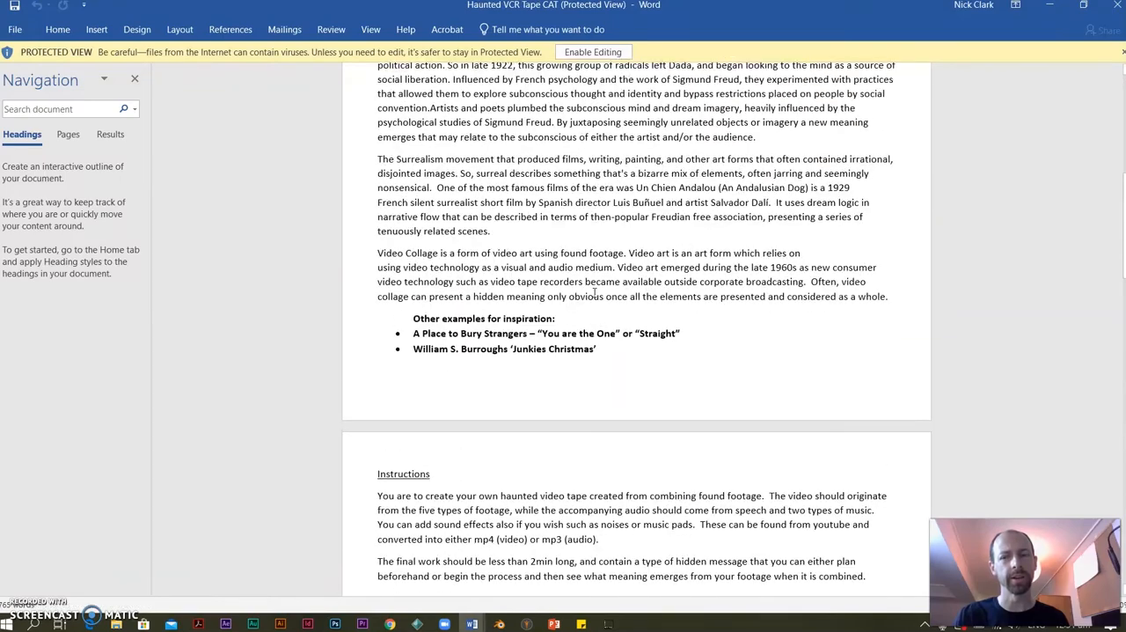
left_click(1117, 4)
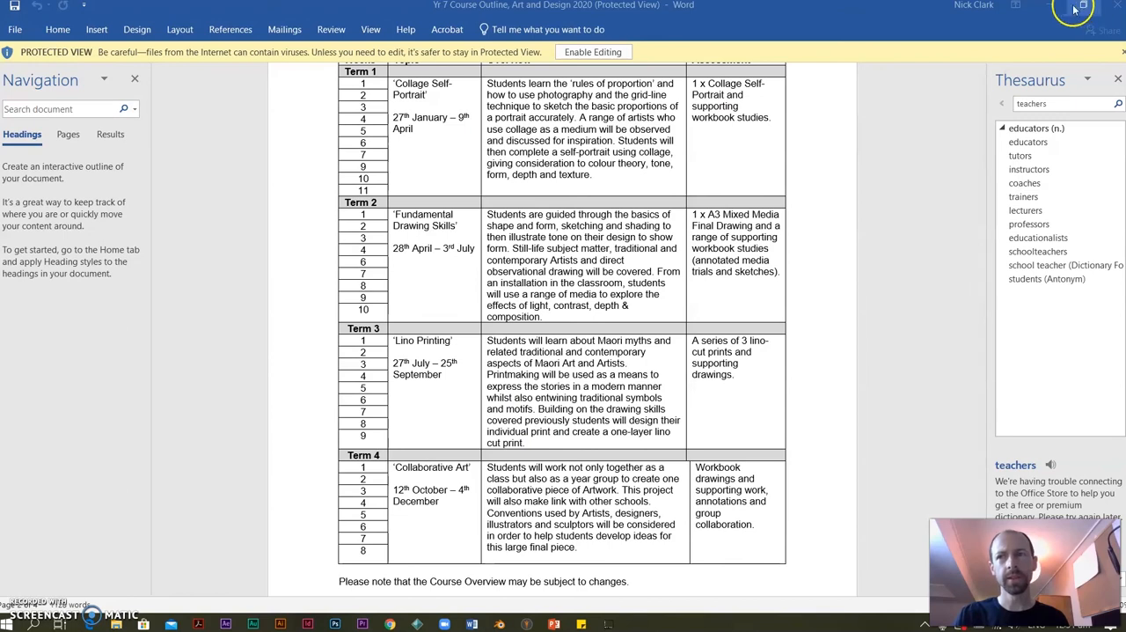
left_click(1118, 5)
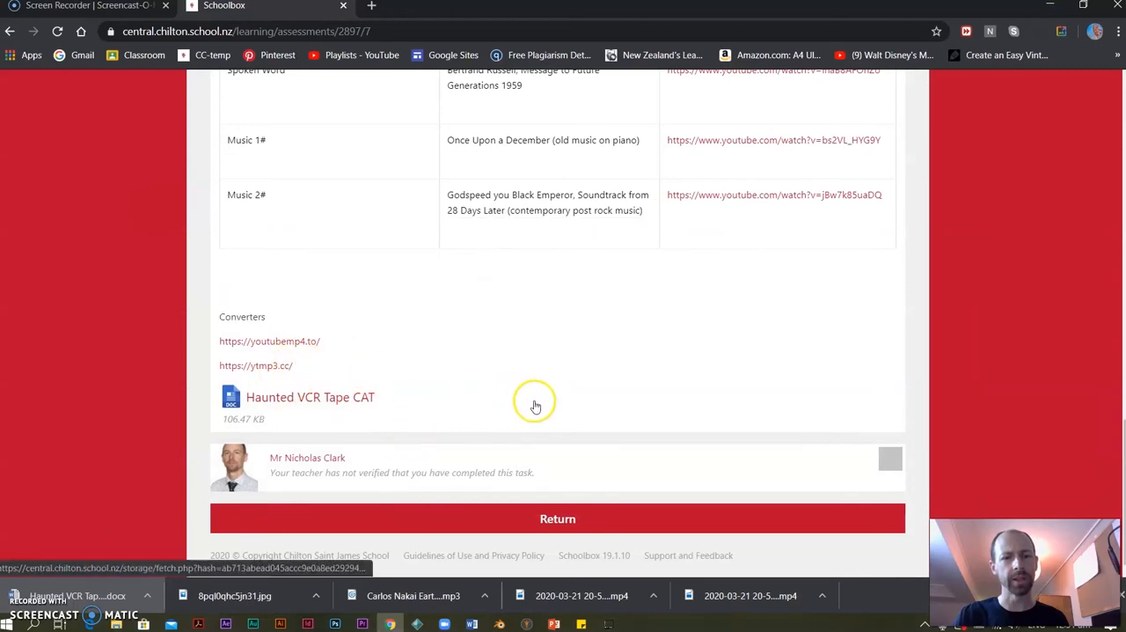
Return to the class page, open the Tone Poem - Common Assessment Task, and review its brief and film edit and cut definitions.
left_click(515, 520)
left_click(318, 334)
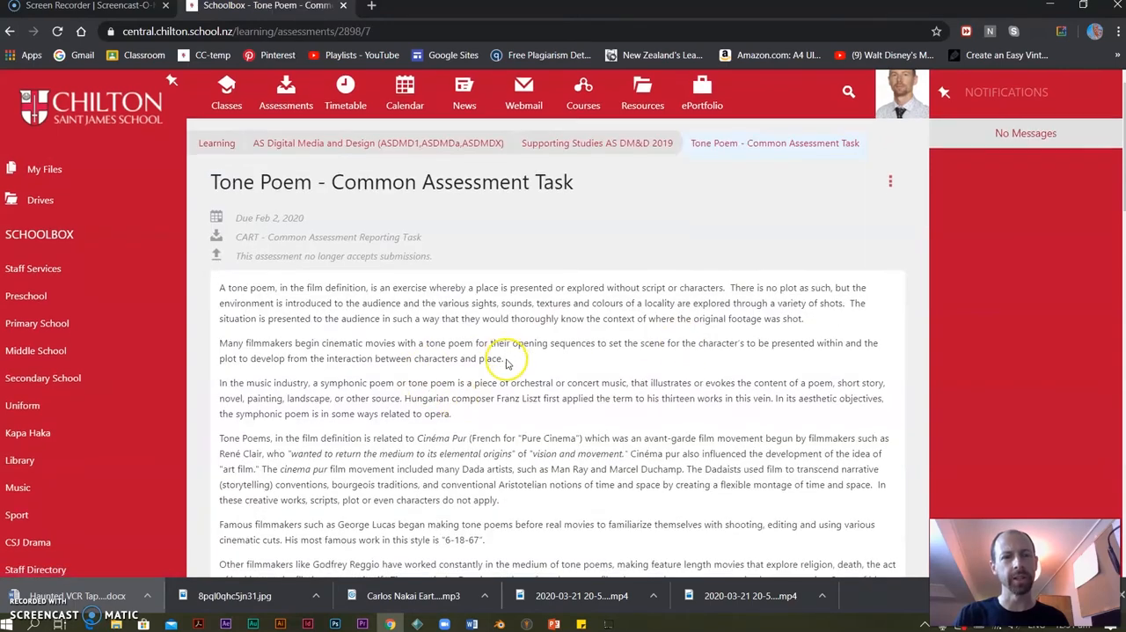
scroll(503, 365, "down", 10)
scroll(352, 282, "down", 1)
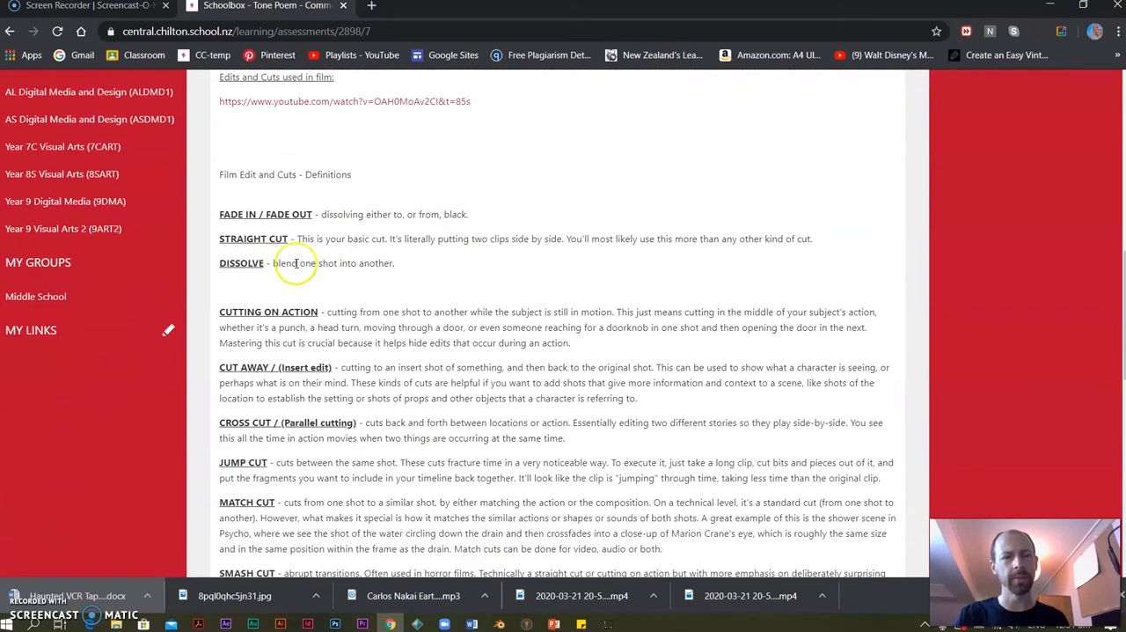
left_click_drag(249, 220, 361, 331)
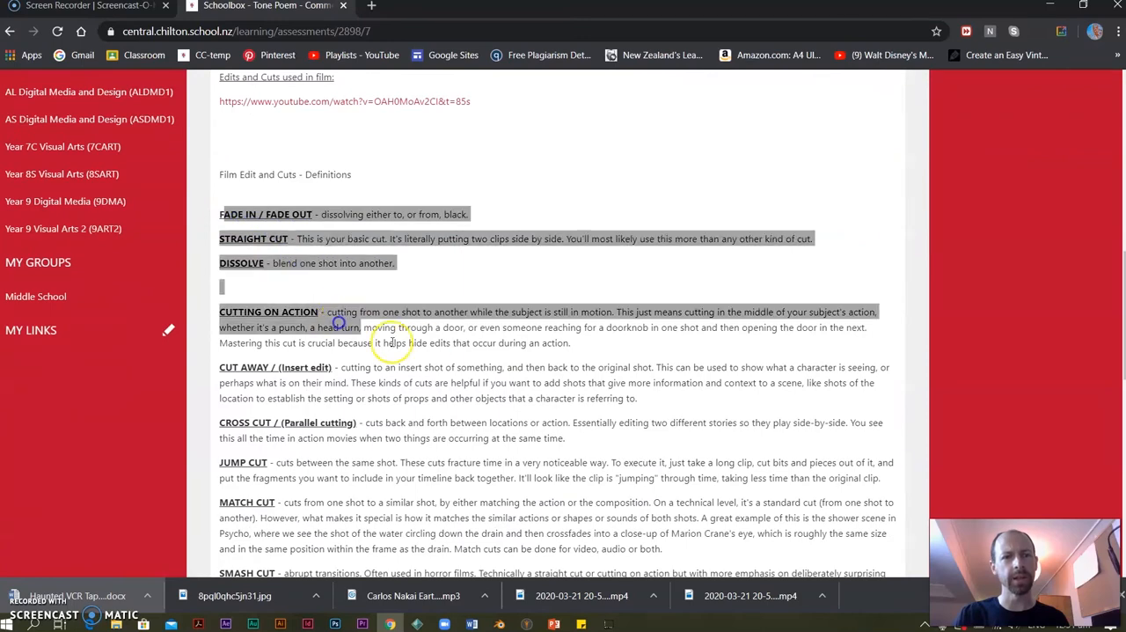
scroll(387, 352, "down", 3)
scroll(253, 364, "down", 6)
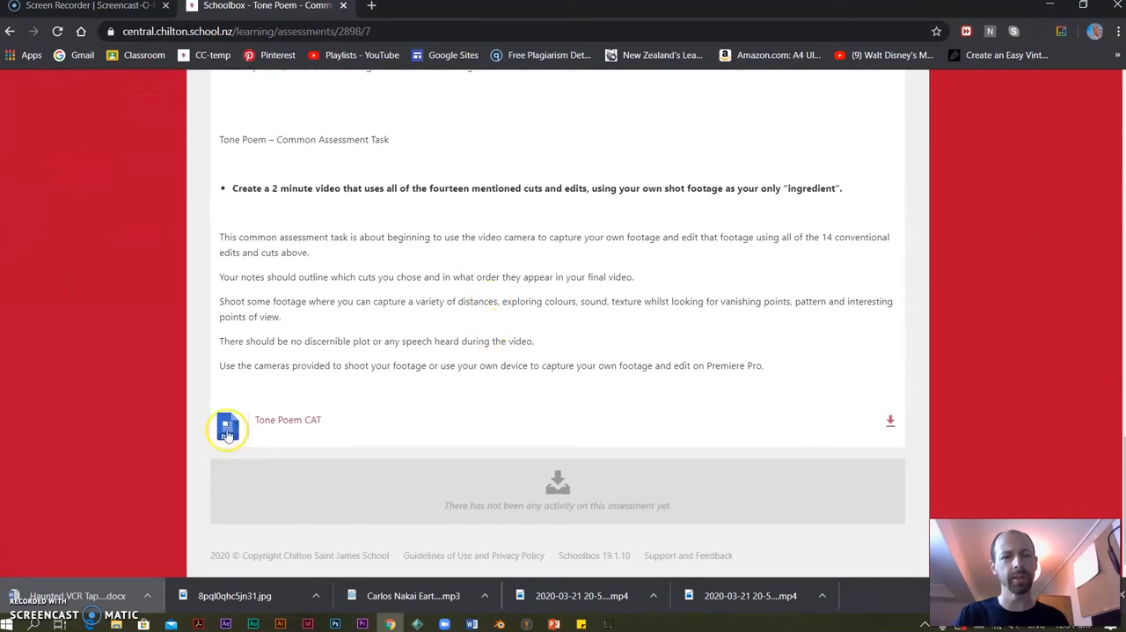
Download the Tone Poem CAT attachment, look through it in Word, and close it to return to Schoolbox.
left_click(282, 420)
left_click(110, 601)
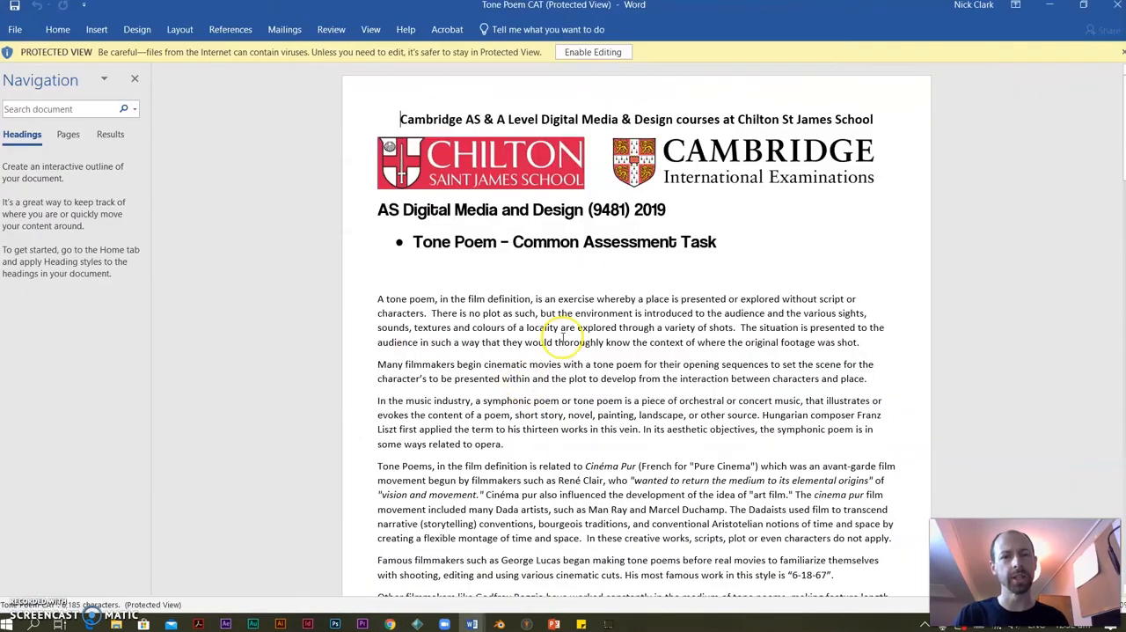
scroll(563, 337, "down", 20)
scroll(563, 388, "down", 20)
scroll(563, 403, "down", 1)
scroll(563, 403, "up", 20)
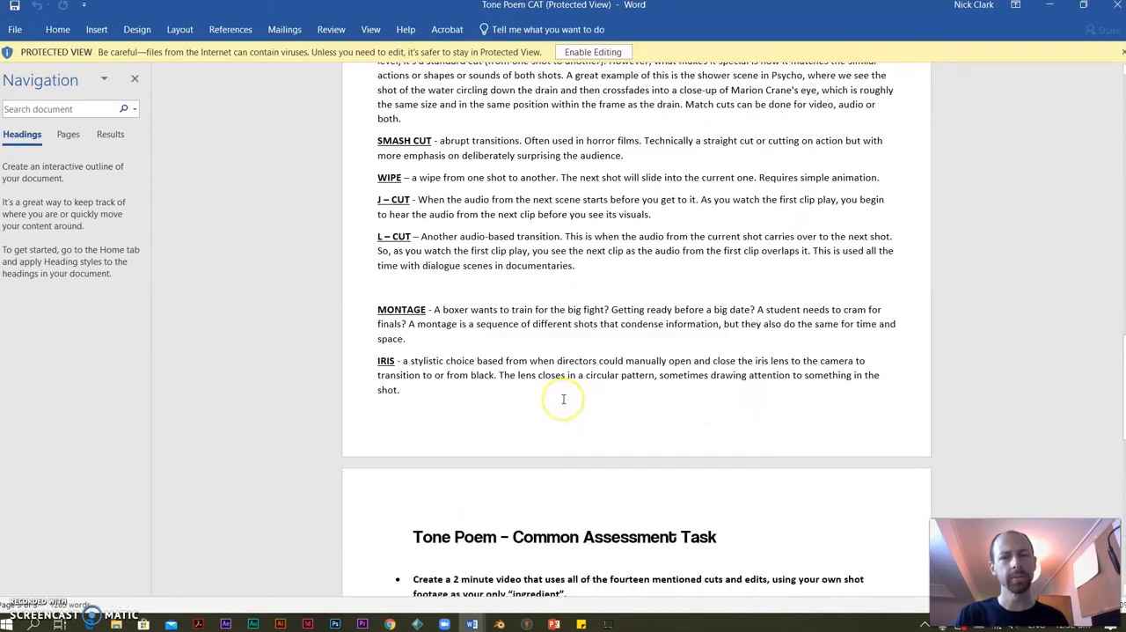
scroll(1055, 446, "up", 1)
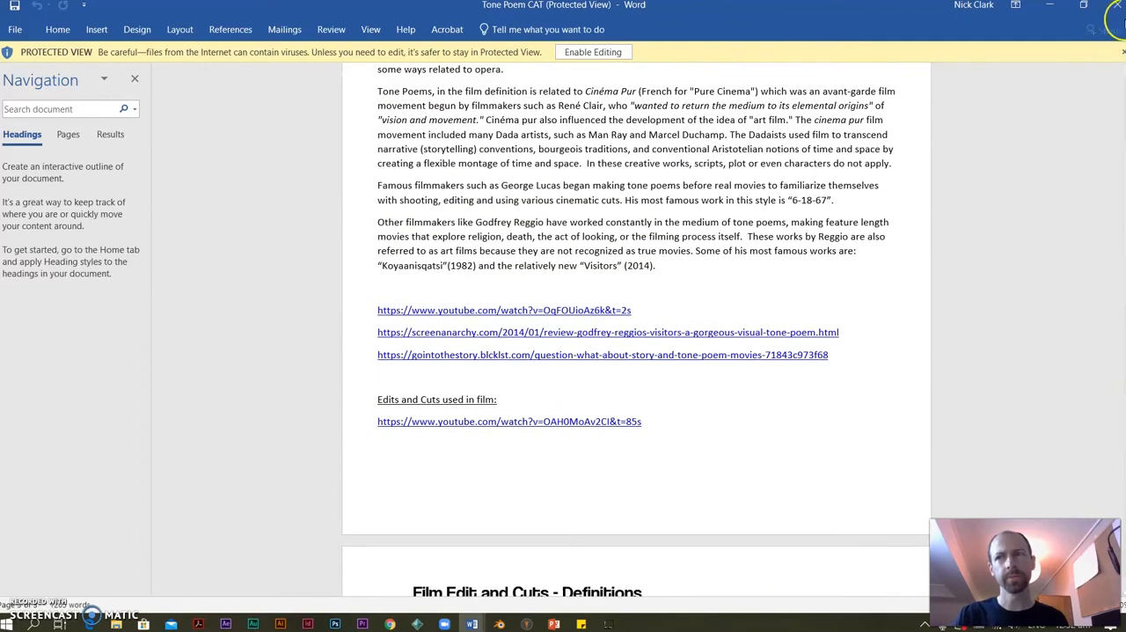
left_click(1115, 7)
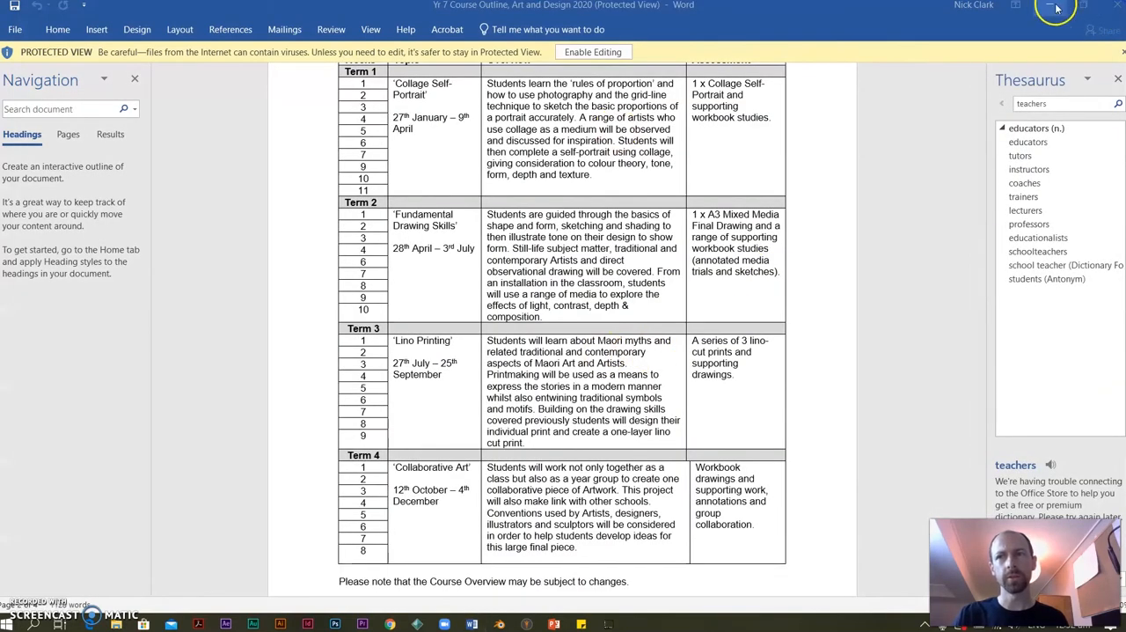
left_click(1054, 7)
Leave the Tone Poem task for the class list and open the Year 7C Visual Arts page to view its upcoming assignments.
scroll(424, 390, "up", 18)
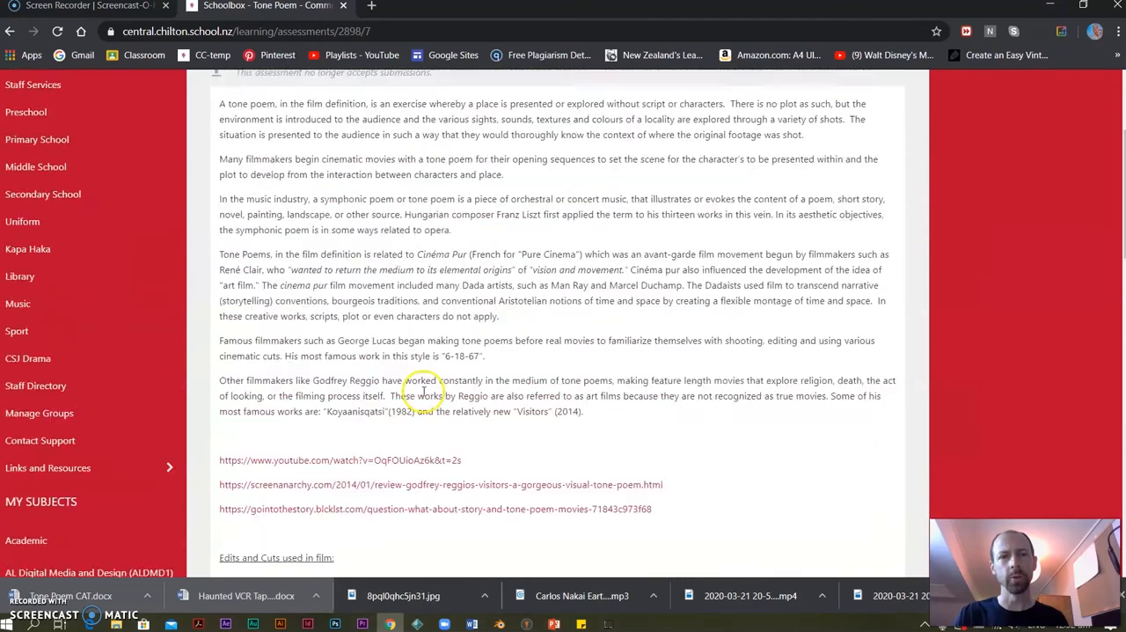
left_click(281, 148)
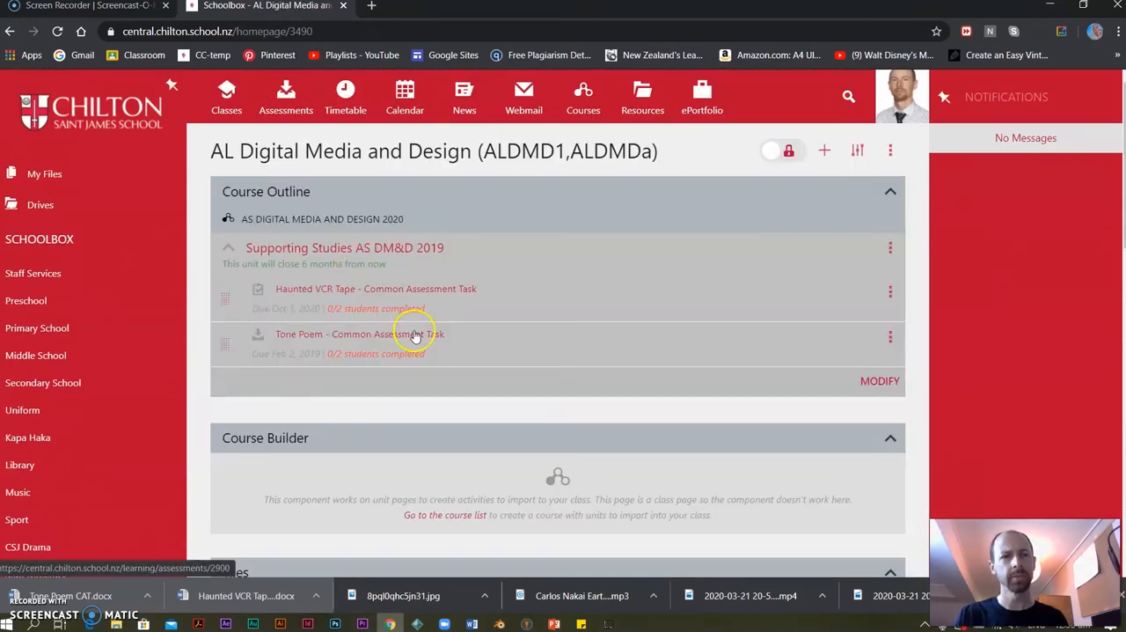
left_click(227, 98)
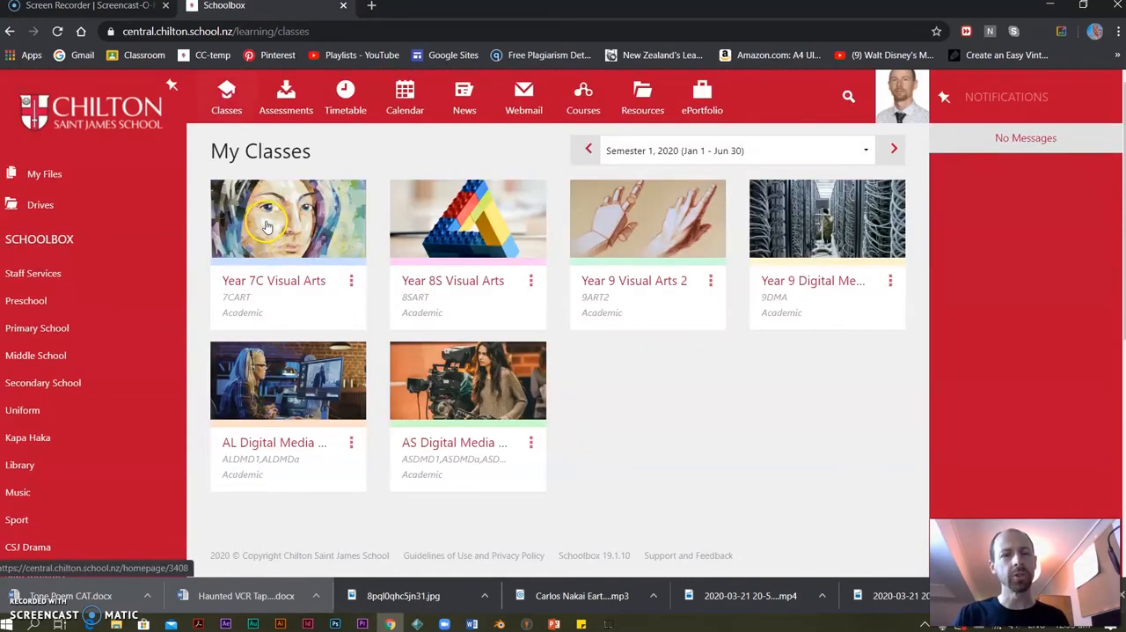
left_click(303, 233)
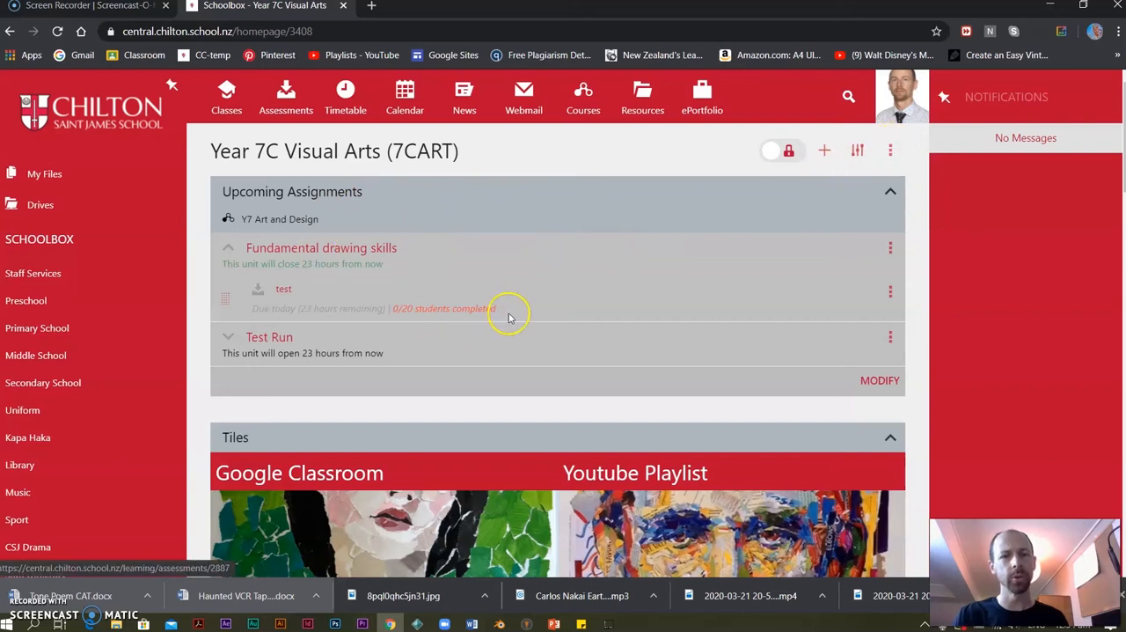
Open the Year 9 Digital Media class page and examine its course outline link, resource tiles and course outline units.
left_click(226, 90)
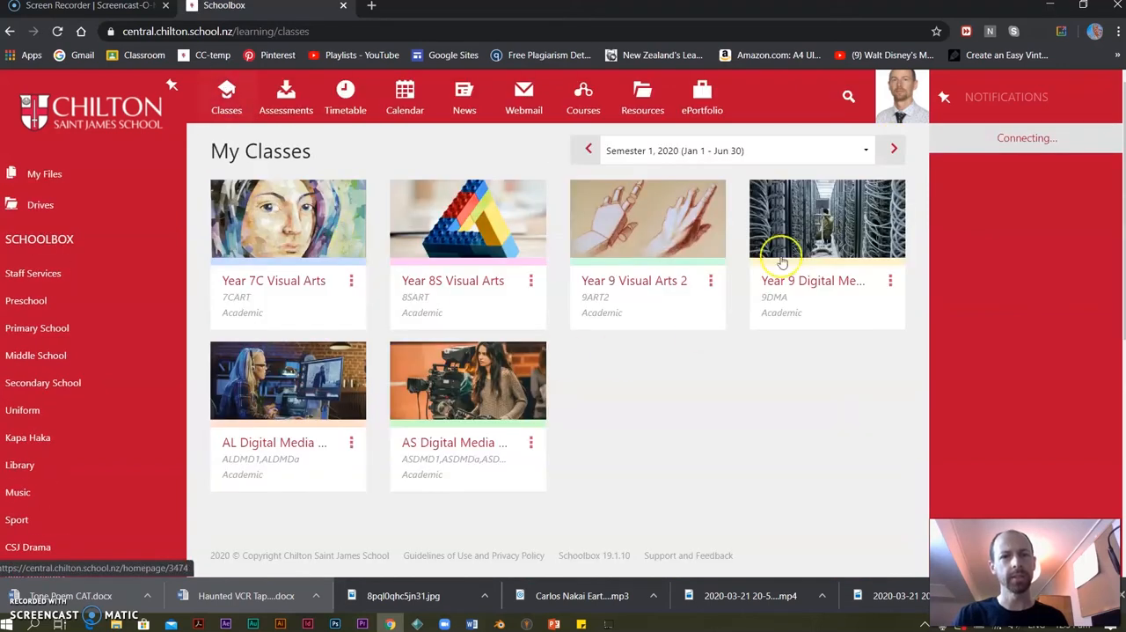
left_click(782, 262)
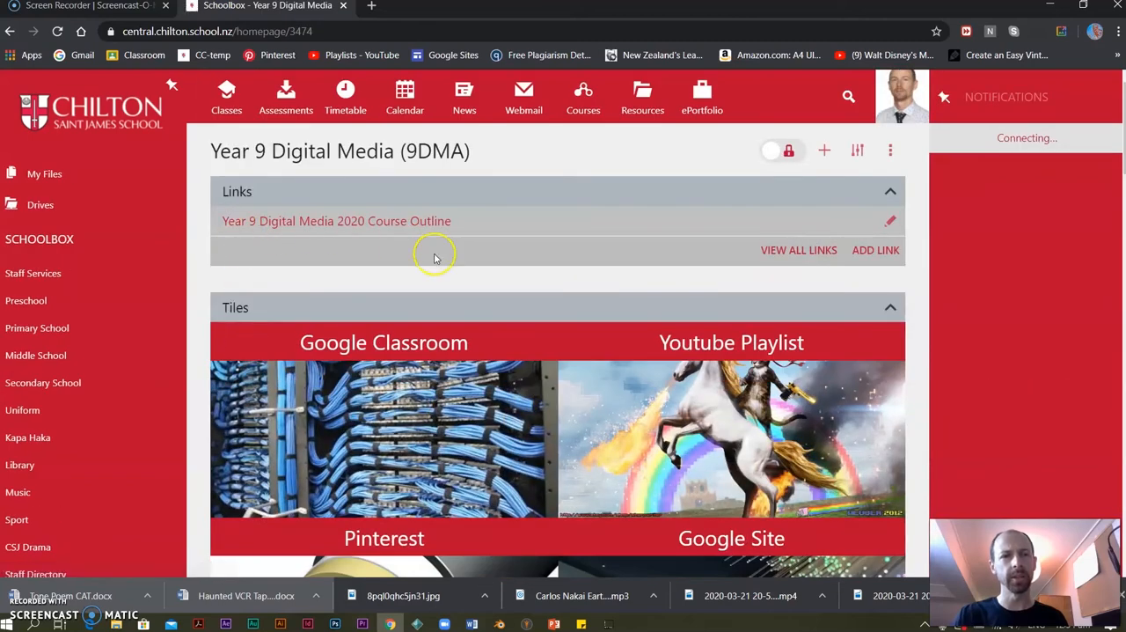
scroll(434, 257, "down", 10)
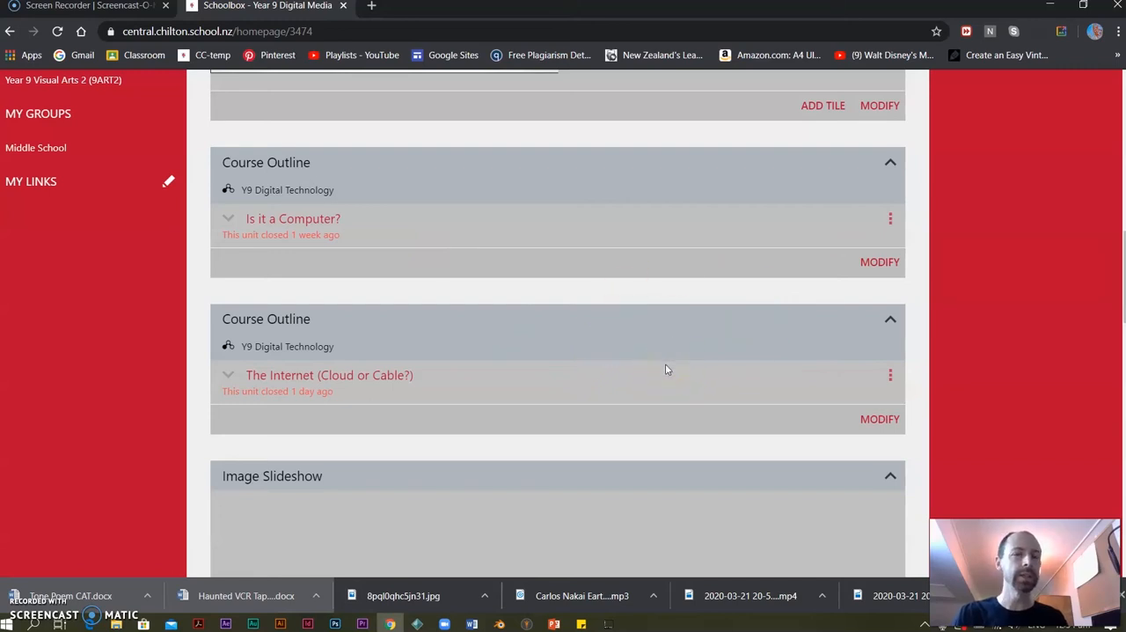
scroll(665, 369, "up", 6)
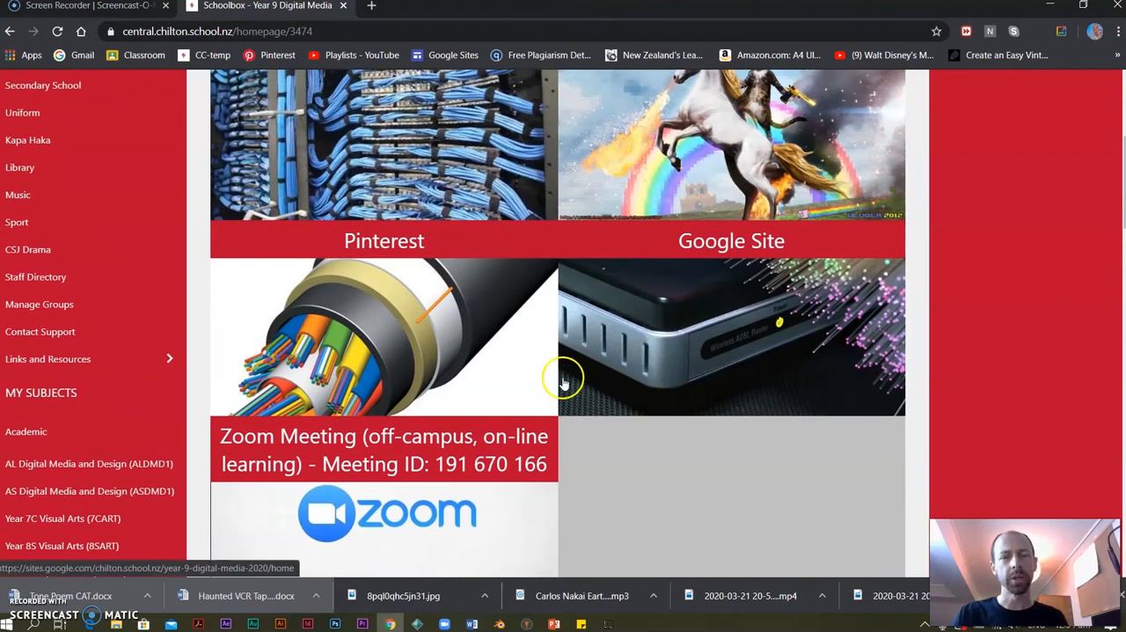
scroll(651, 370, "up", 2)
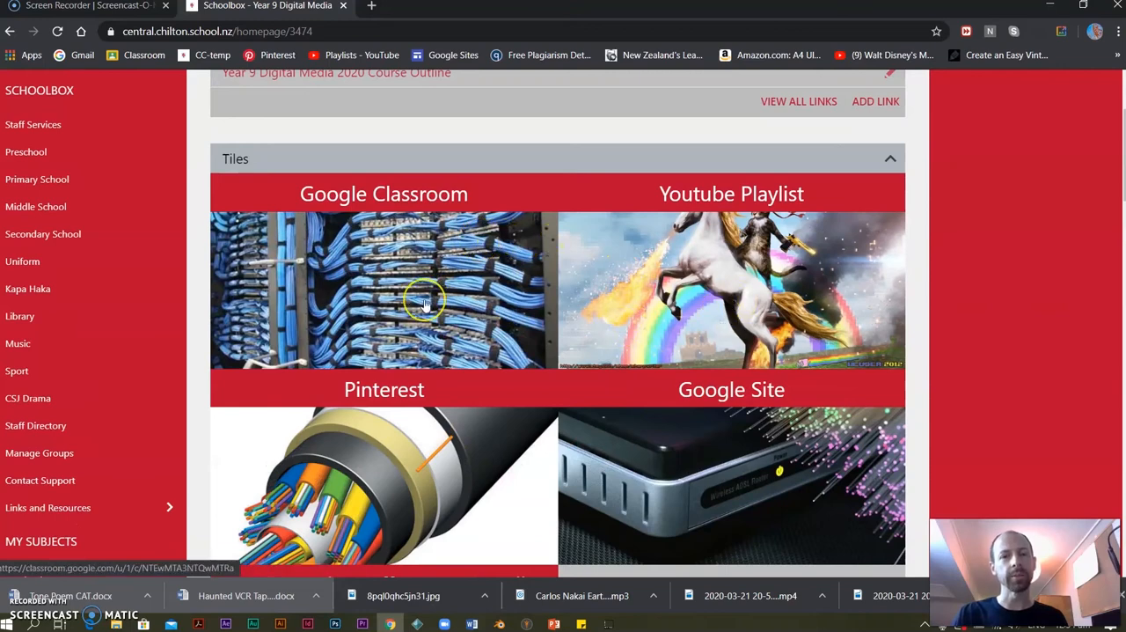
scroll(484, 297, "up", 3)
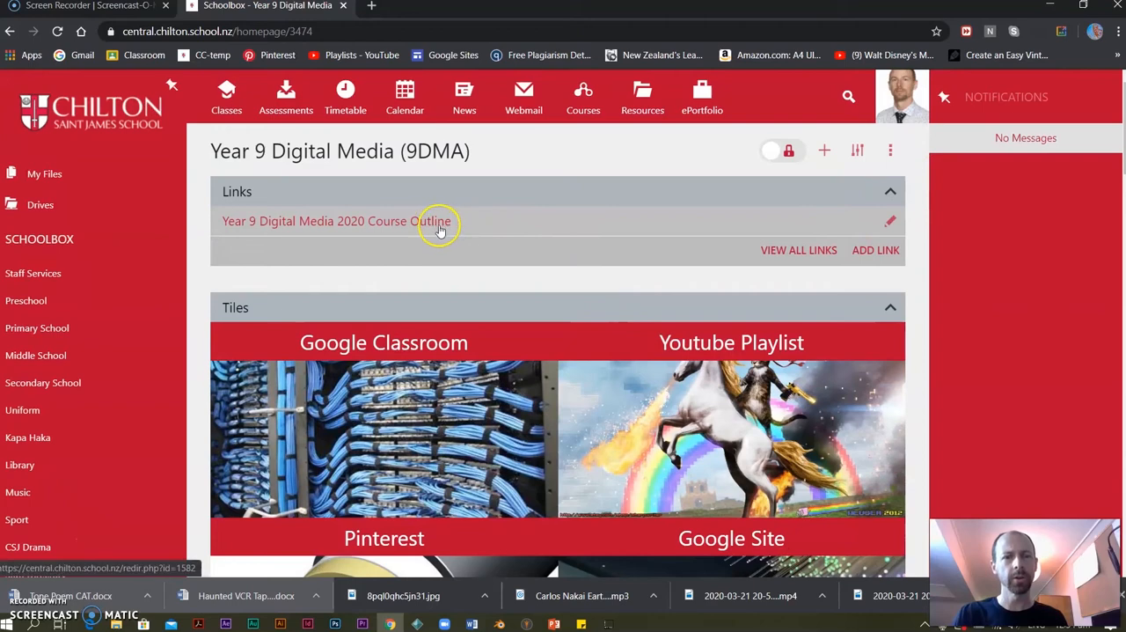
scroll(681, 332, "down", 10)
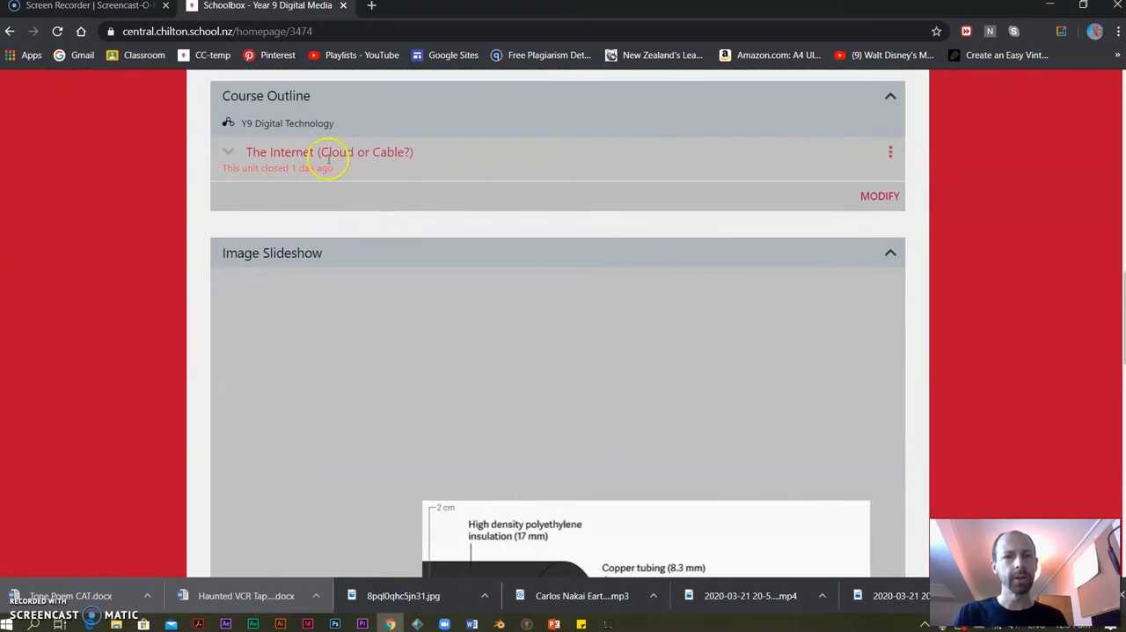
View The Internet (Cloud or Cable?) unit page, and return to the Year 9 Digital Media page to review its tiles and course outlines.
left_click(324, 154)
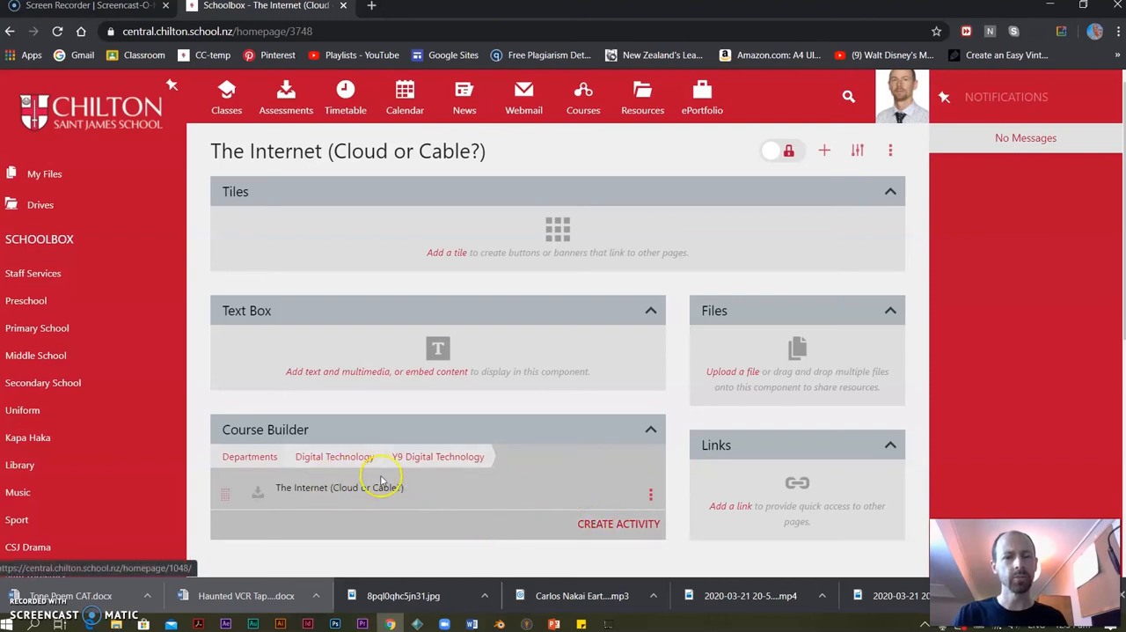
left_click(227, 98)
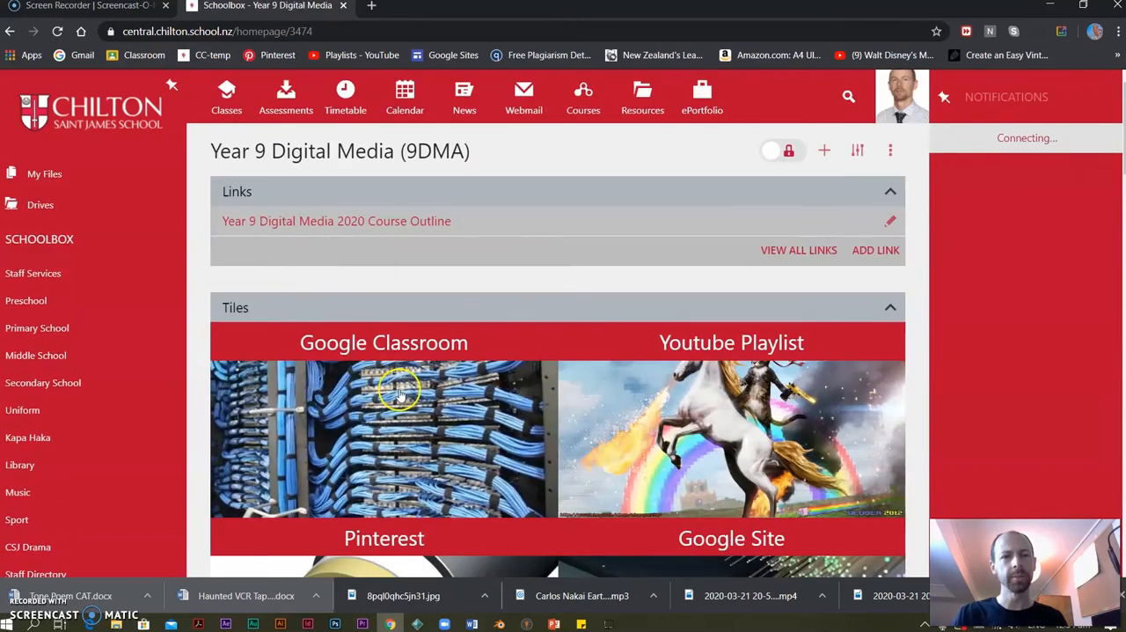
scroll(402, 390, "down", 3)
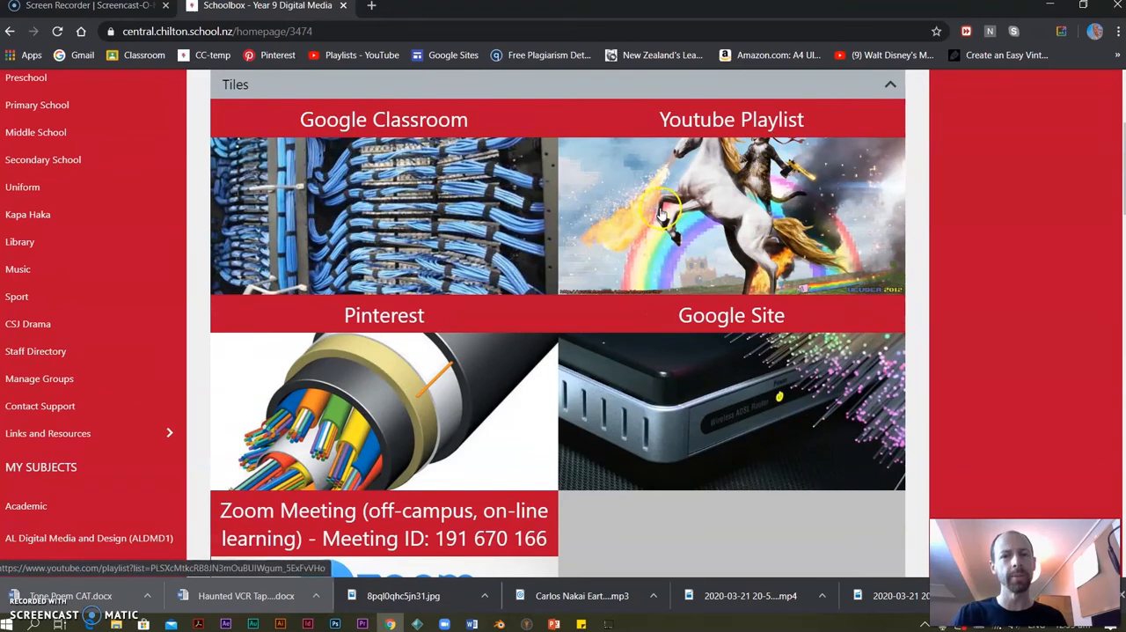
scroll(544, 485, "down", 4)
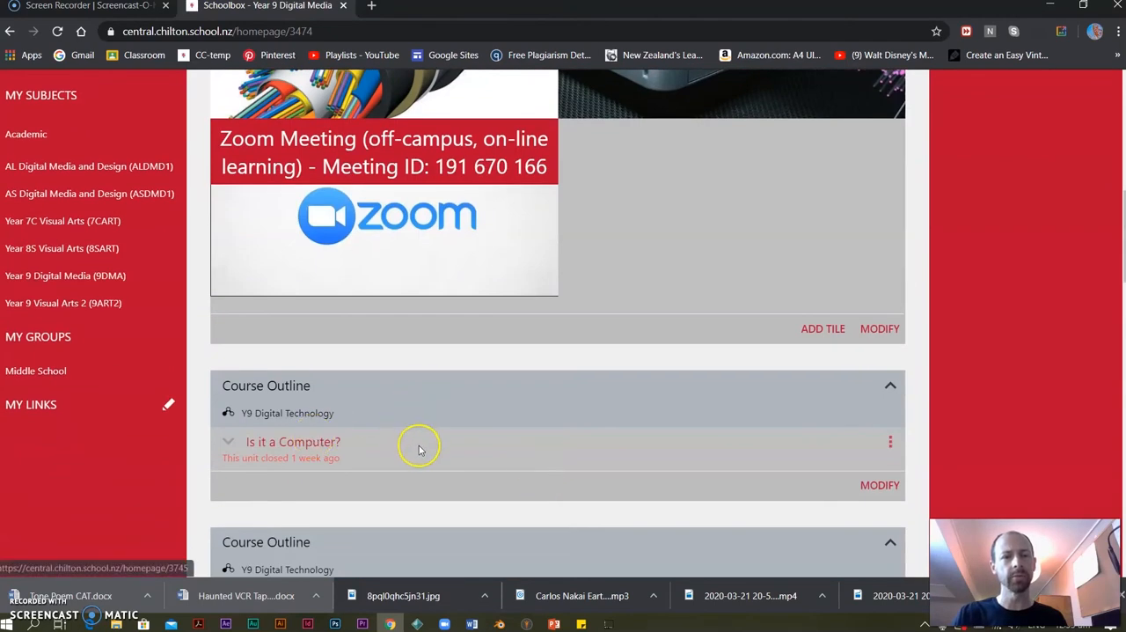
scroll(602, 416, "up", 7)
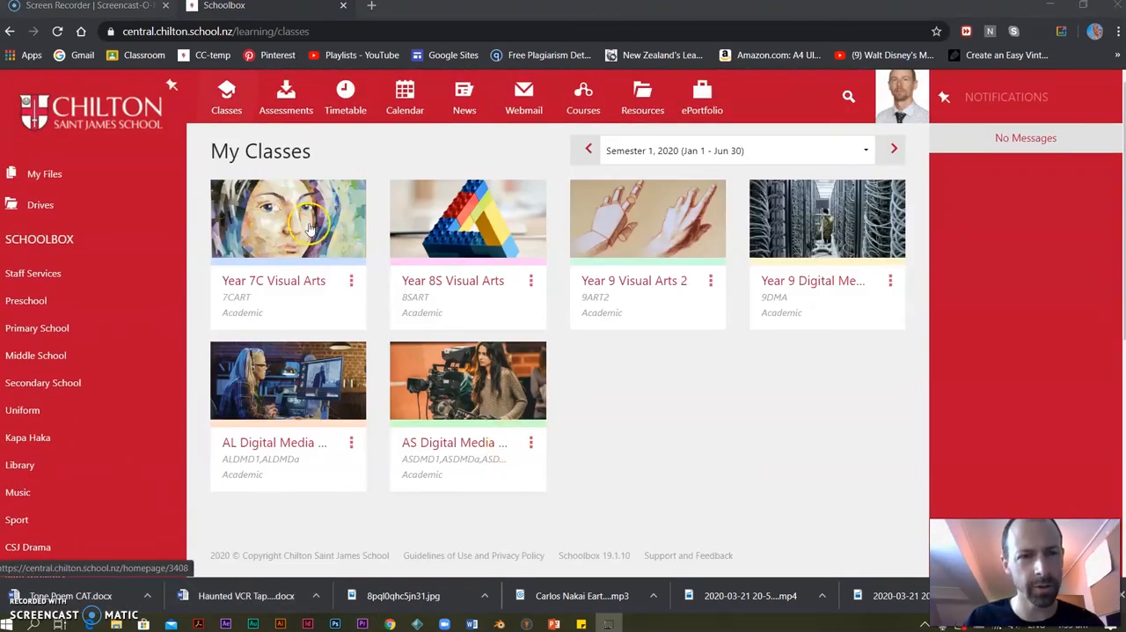
Open the Year 7C Visual Arts class page and review its tiles and the Y7 Art and Design units under Due Work.
left_click(294, 239)
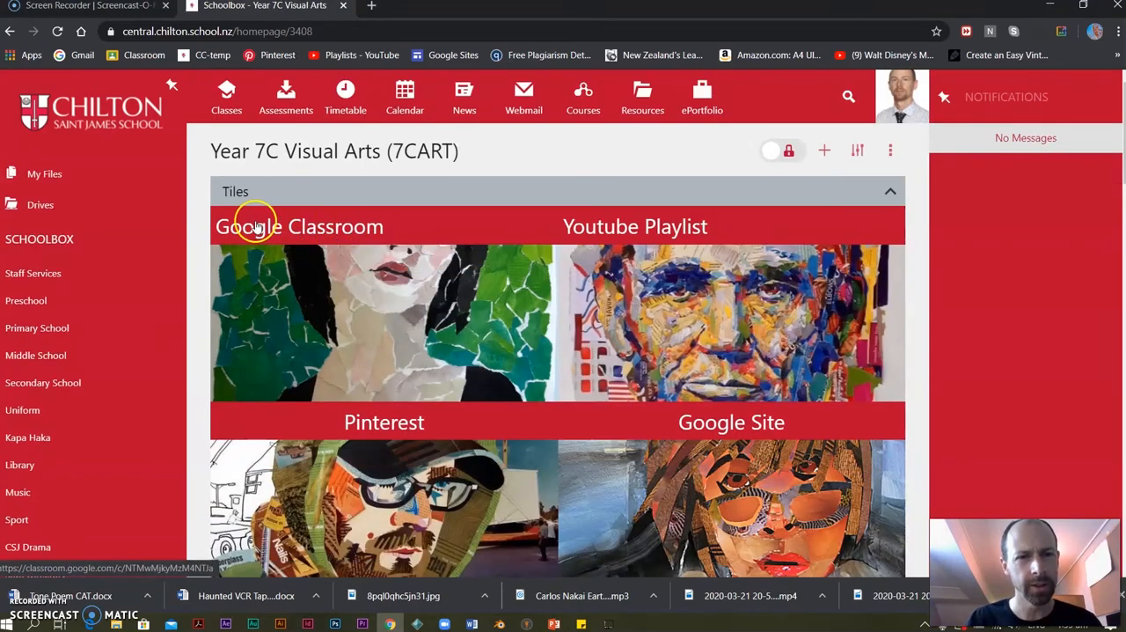
scroll(708, 305, "down", 3)
scroll(708, 305, "down", 3)
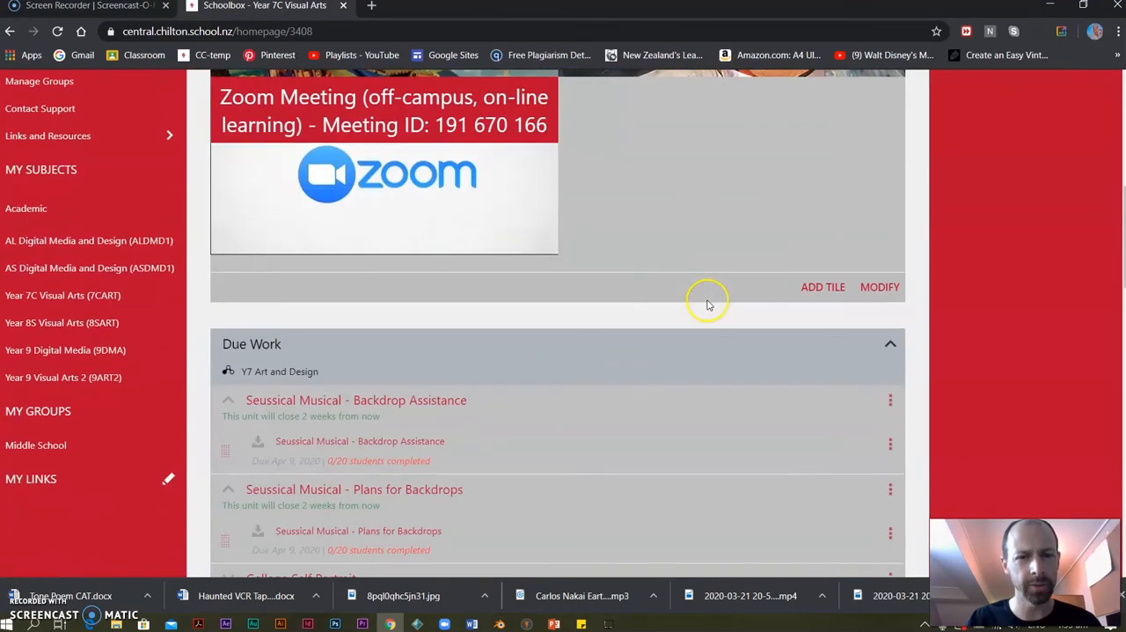
scroll(739, 174, "down", 2)
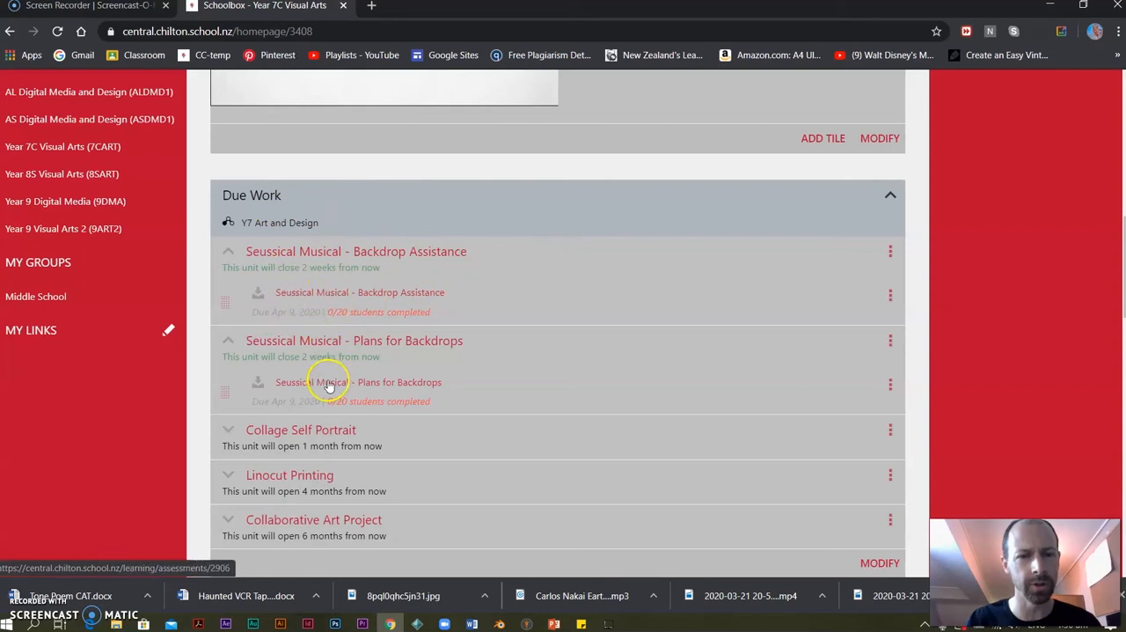
Review the Year 7C Due Work units, and find and open the Y7 Art and Design course by searching the course list for "7 art".
scroll(327, 377, "down", 2)
scroll(411, 297, "up", 1)
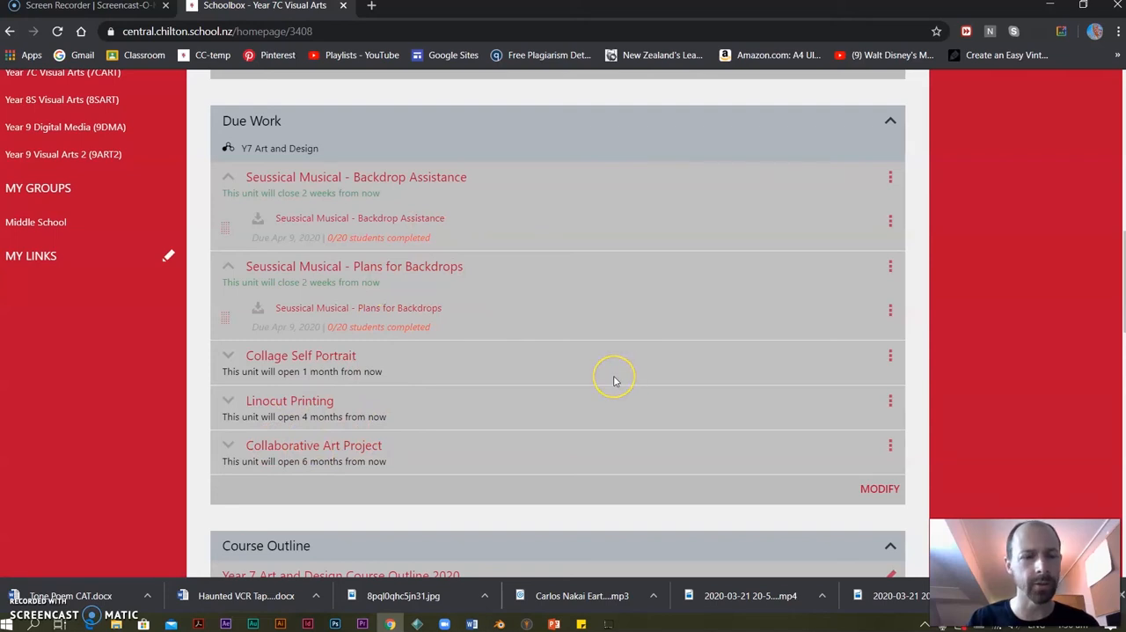
scroll(581, 370, "up", 10)
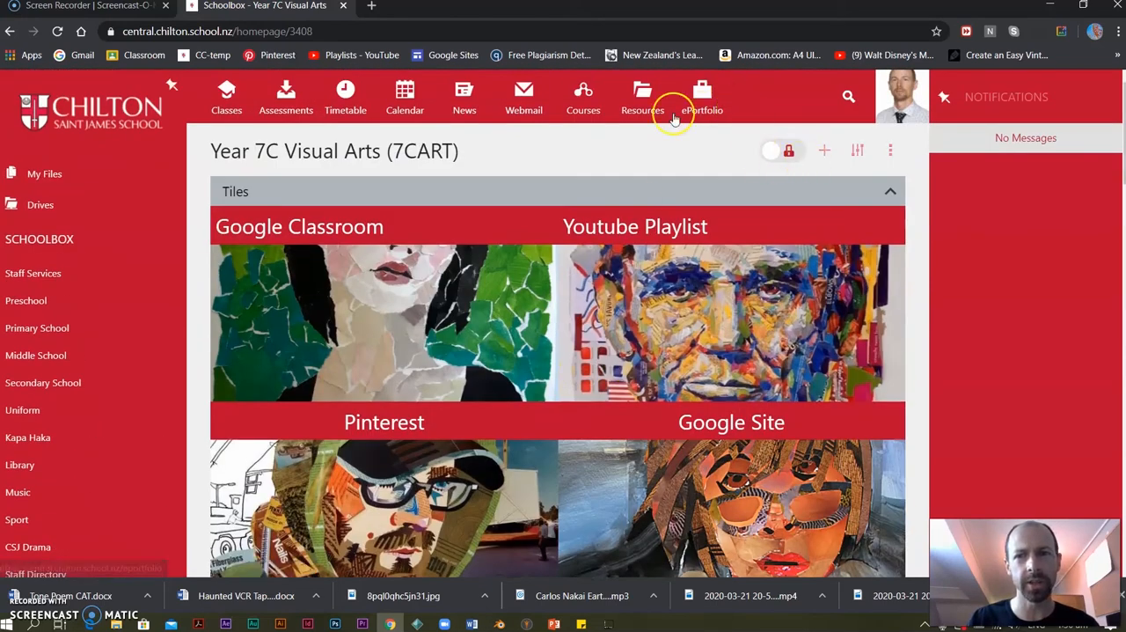
left_click(584, 95)
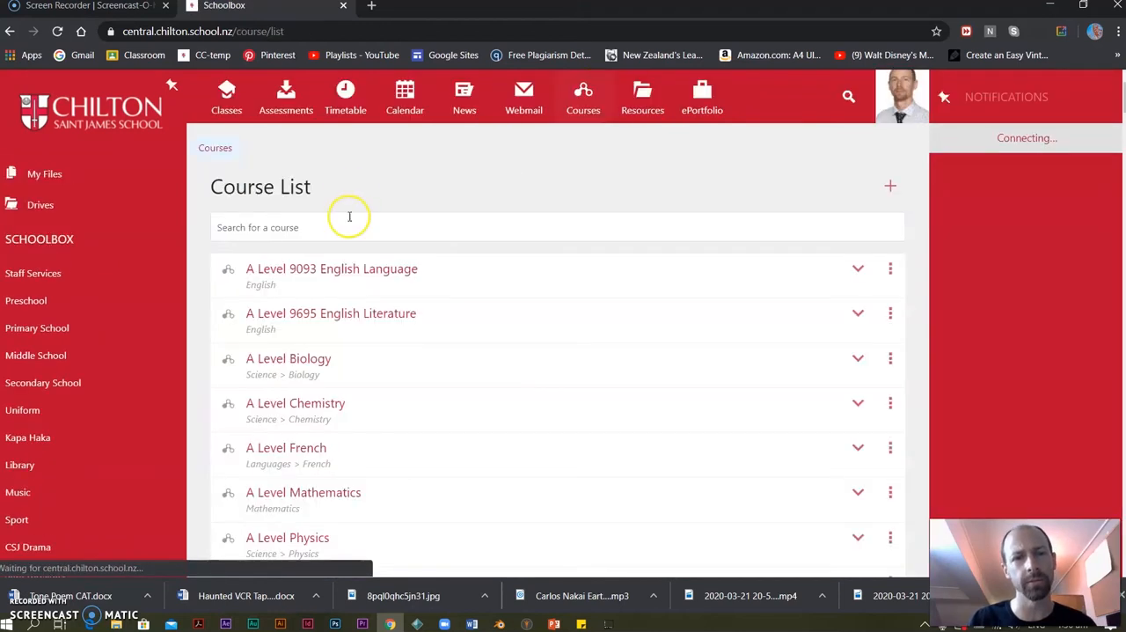
left_click(341, 235)
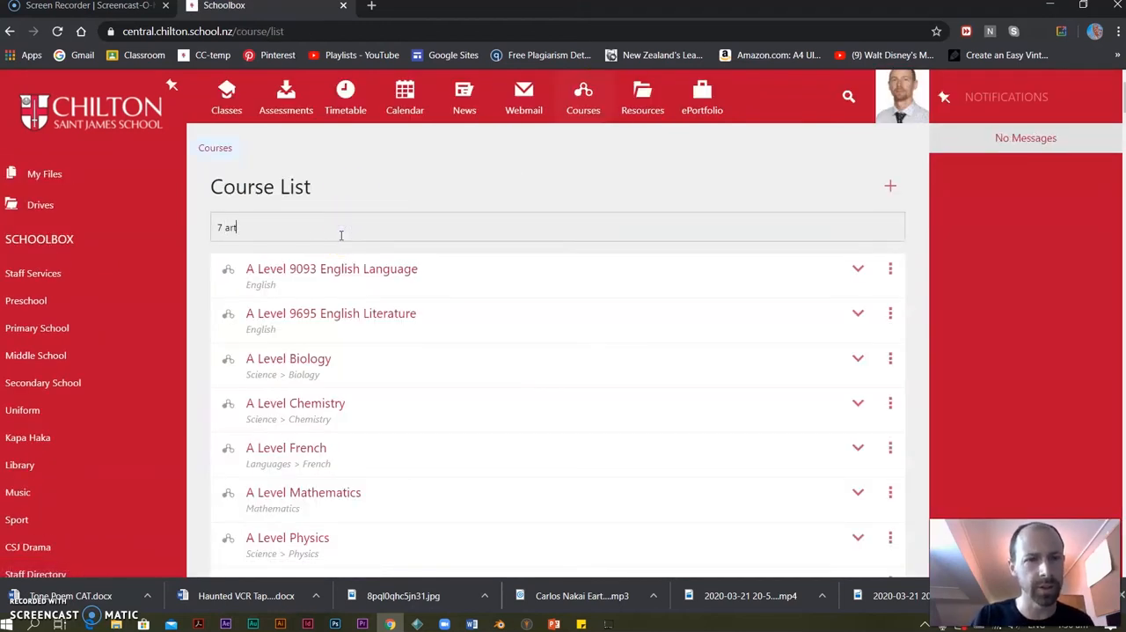
left_click(330, 261)
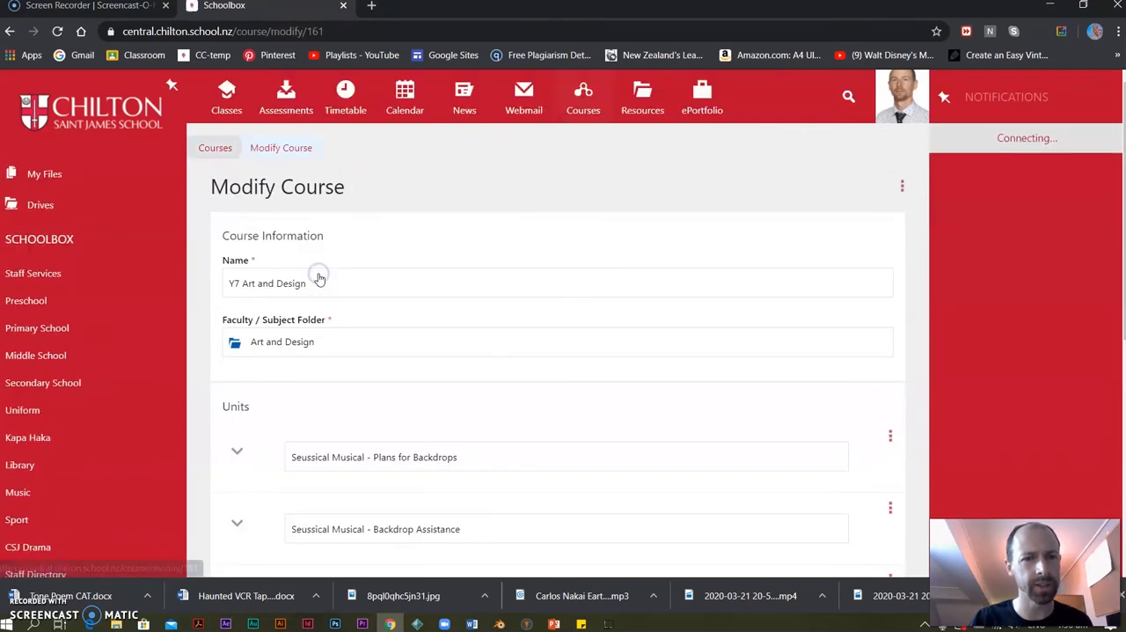
scroll(326, 407, "down", 2)
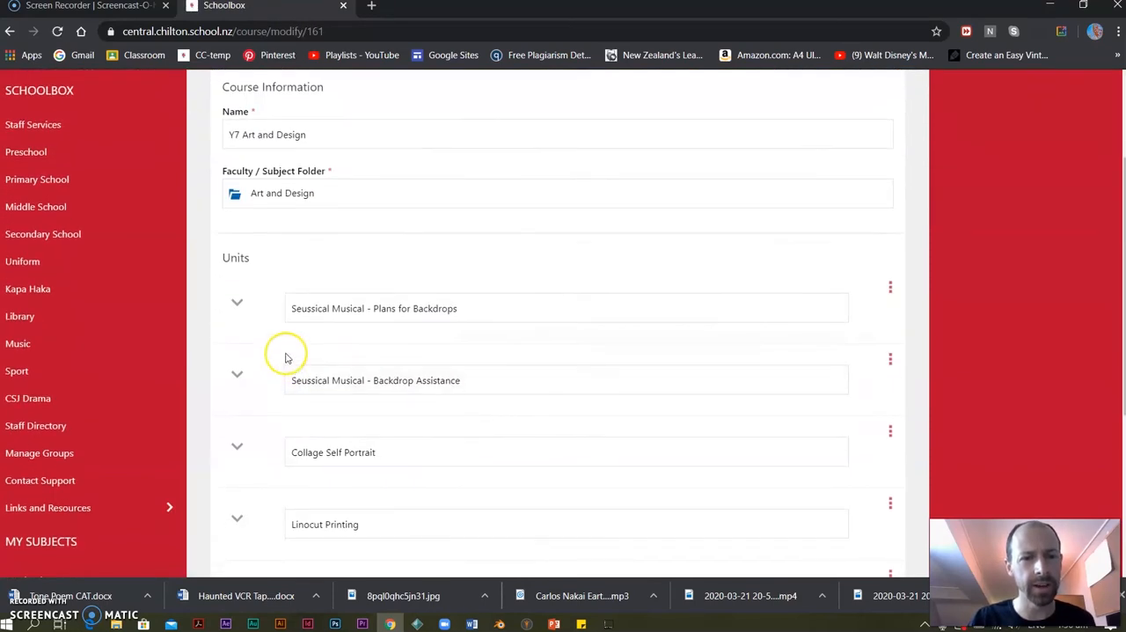
Expand the Seussical Musical - Plans for Backdrops unit, view its blank Create Due Work form, and return to collapse the unit.
left_click(237, 306)
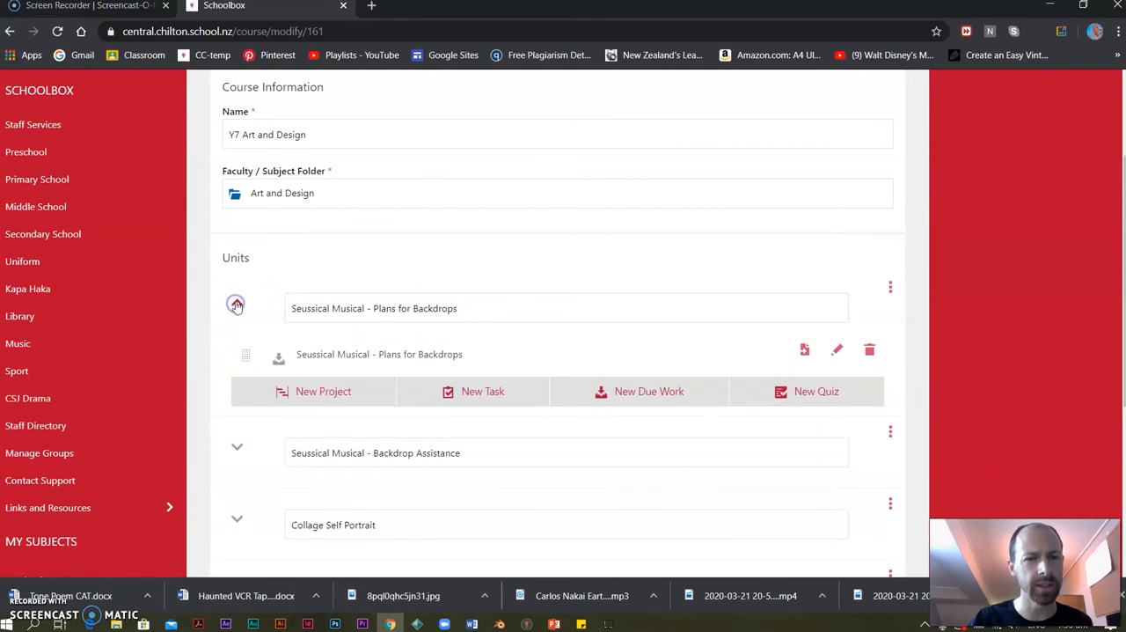
left_click(620, 394)
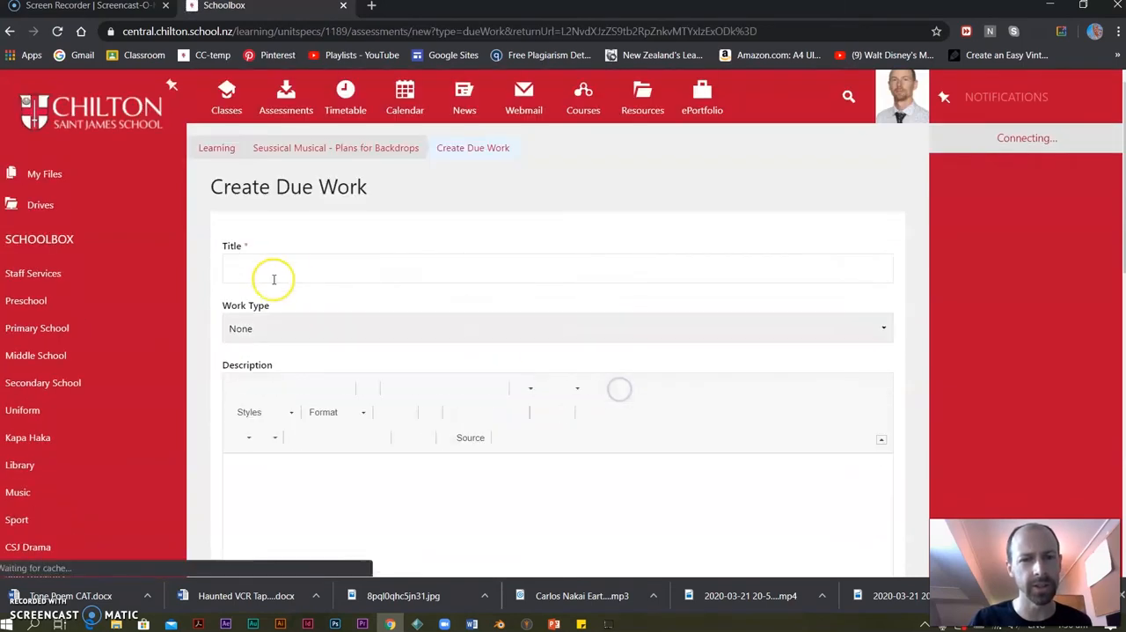
left_click(10, 31)
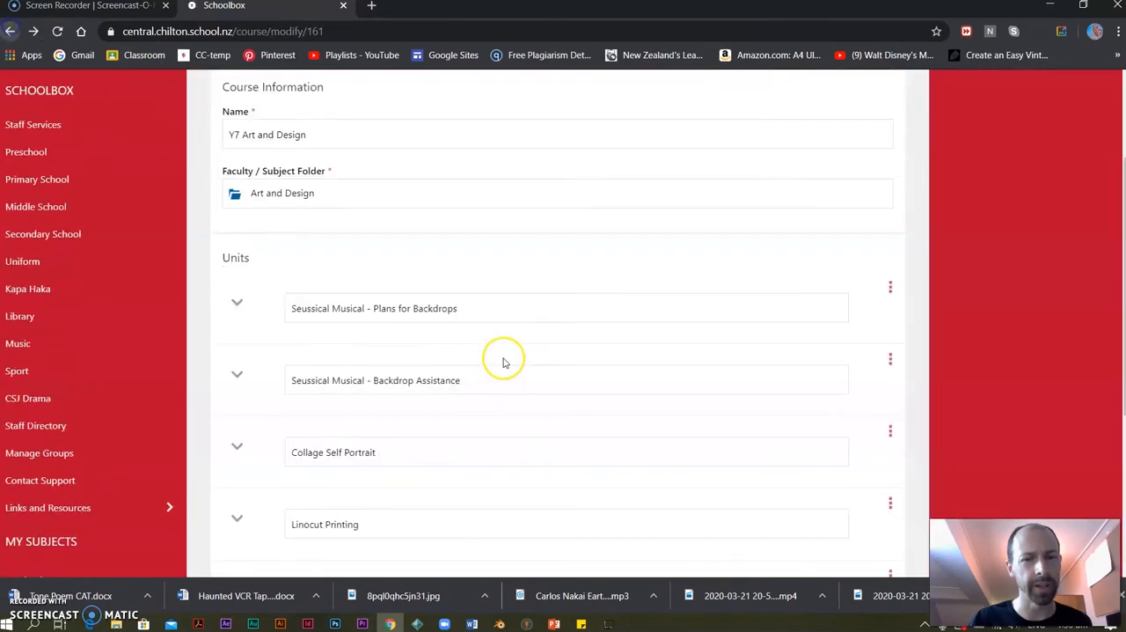
left_click(236, 302)
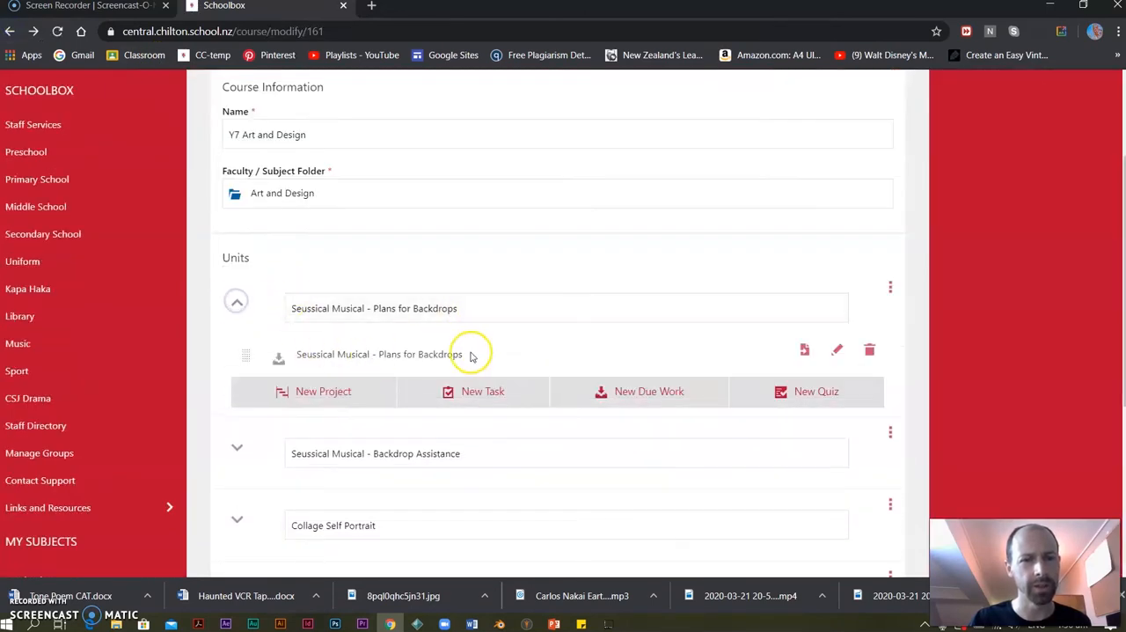
left_click(235, 308)
Look over the remaining Y7 Art and Design units and save the course.
scroll(505, 328, "down", 2)
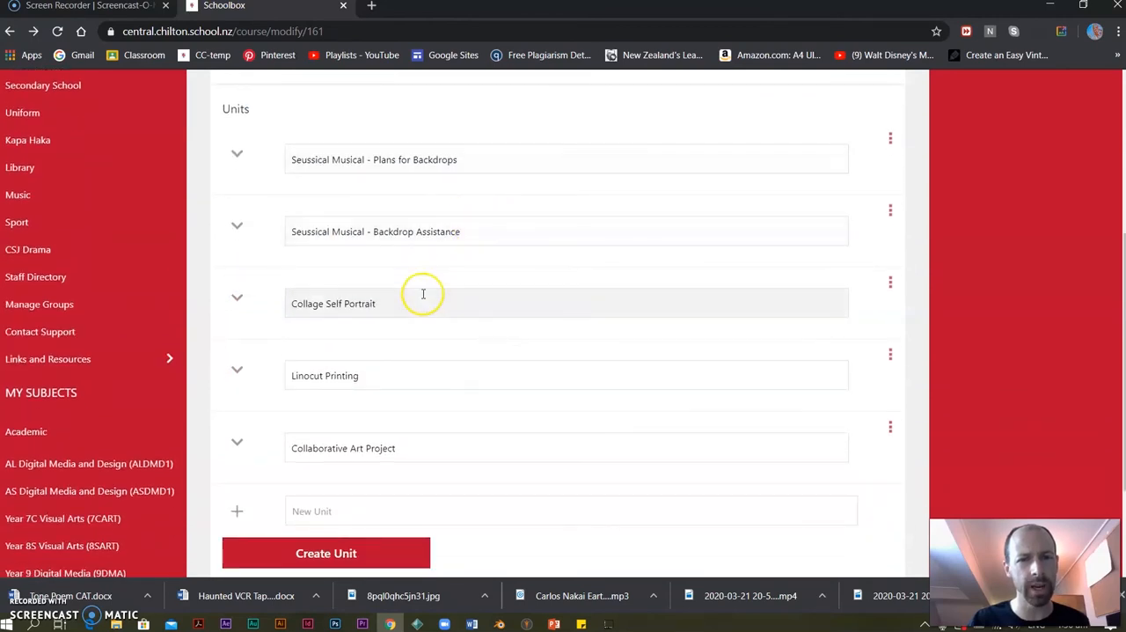
scroll(460, 430, "down", 2)
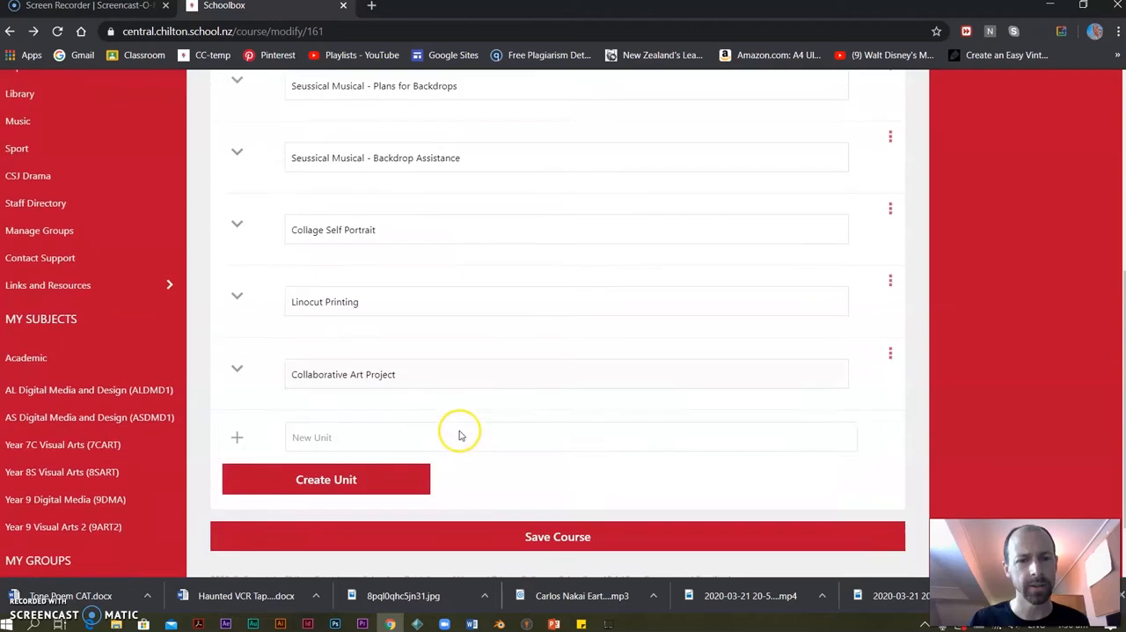
left_click(470, 465)
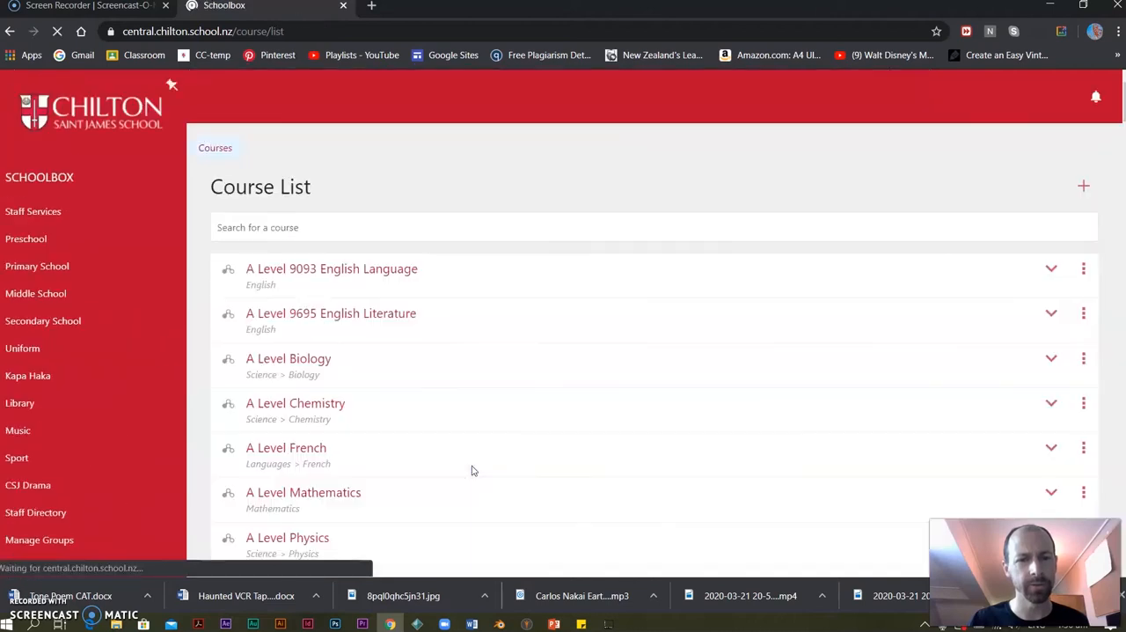
Return to the Year 7C Visual Arts class page and open the Markbook from the Seussical Musical - Backdrop Assistance unit's options.
left_click(226, 91)
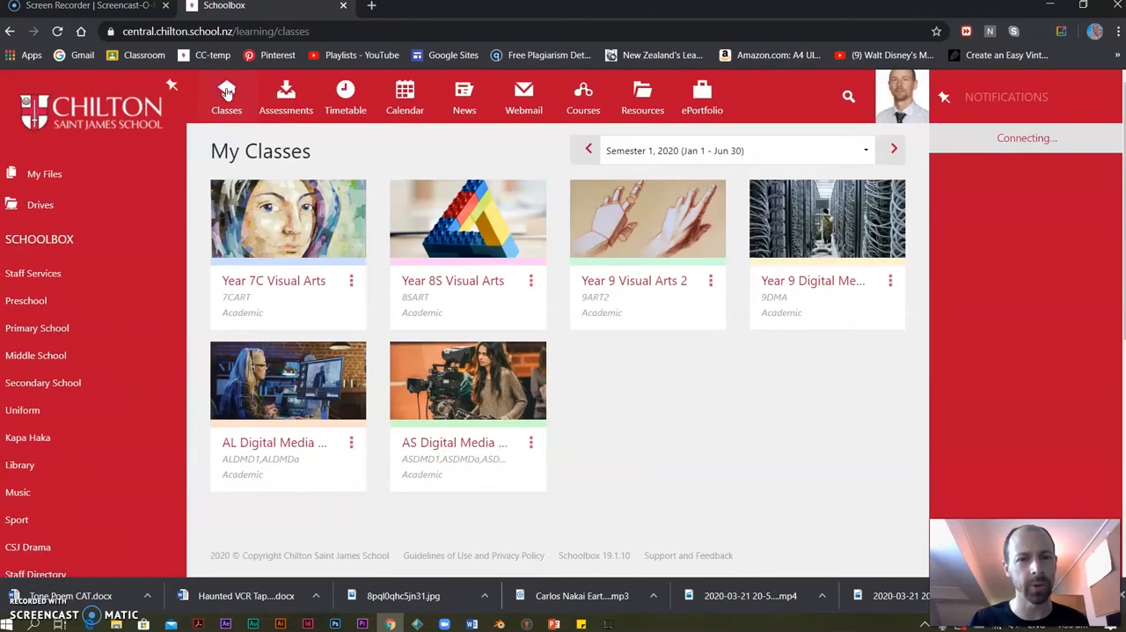
left_click(272, 240)
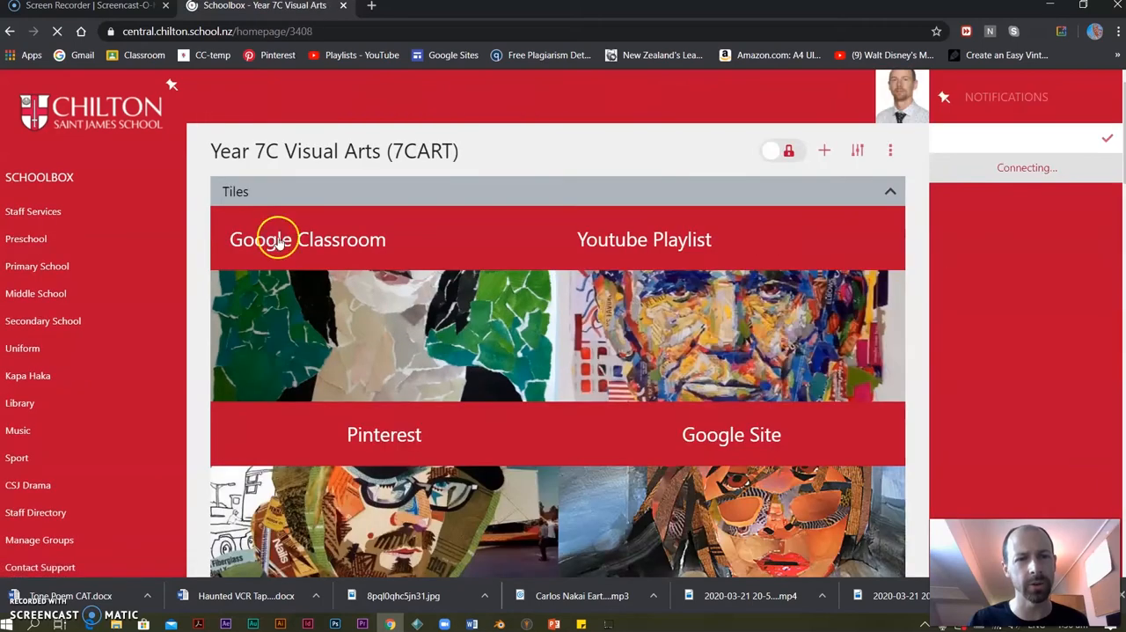
scroll(573, 438, "down", 5)
scroll(573, 438, "down", 4)
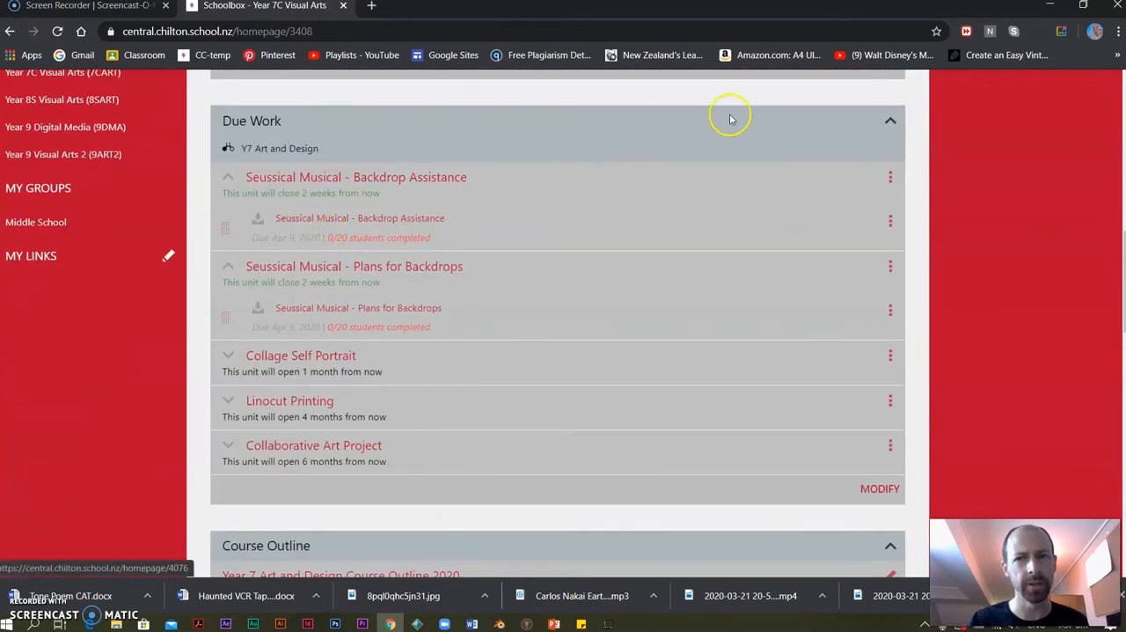
left_click(888, 178)
left_click(721, 382)
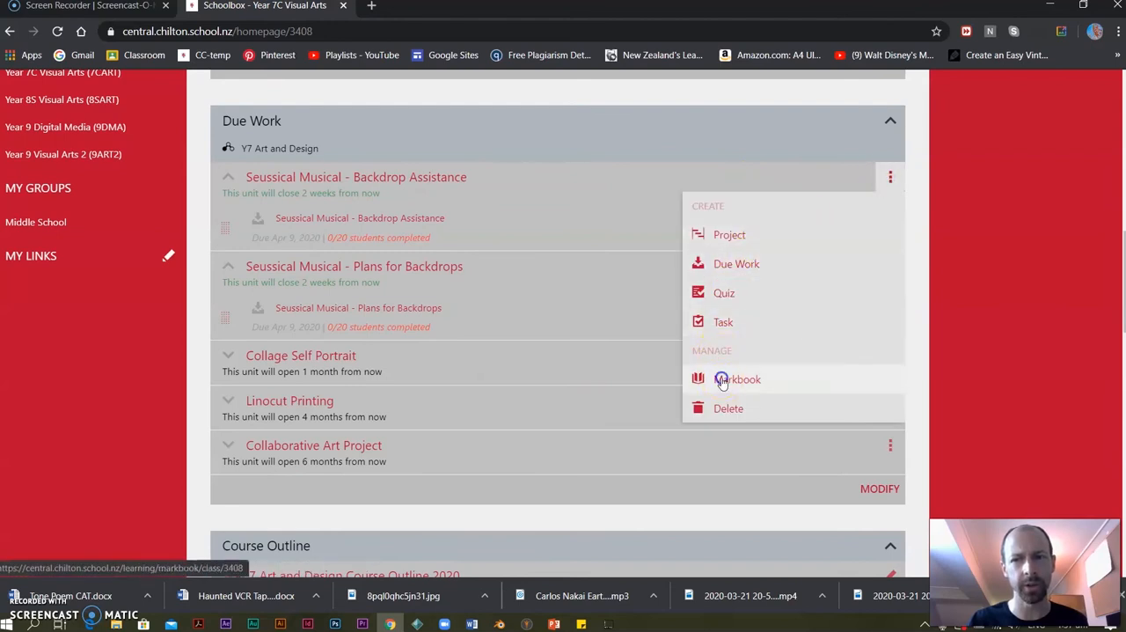
scroll(437, 393, "down", 3)
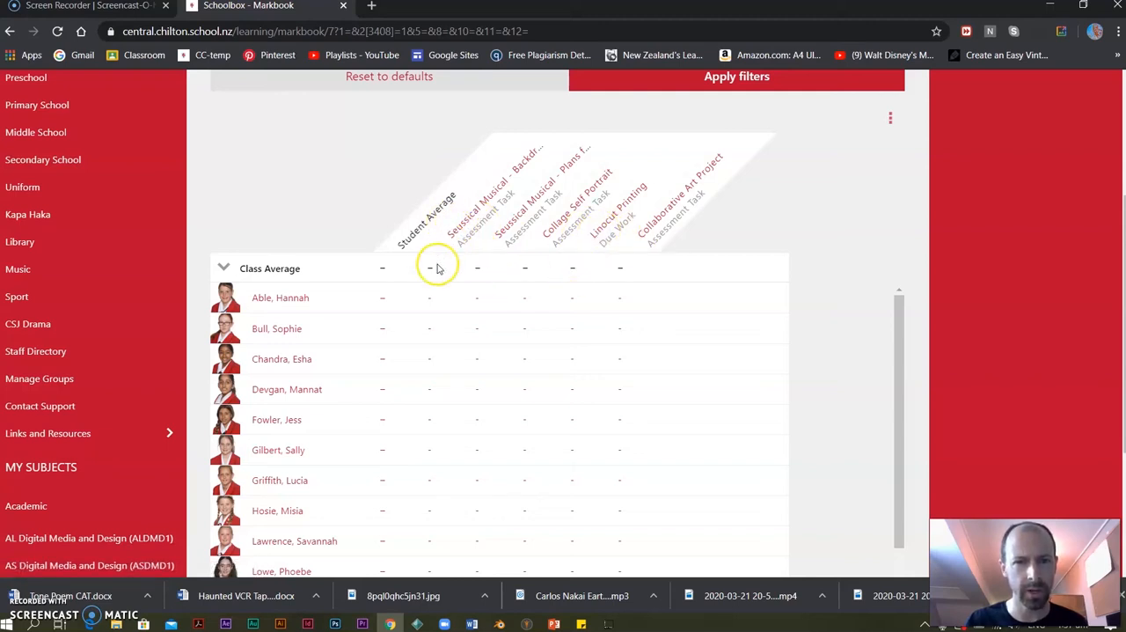
Open the status page of the Backdrop Assistance assessment from the Markbook and examine its grade options and student comment fields.
left_click(464, 229)
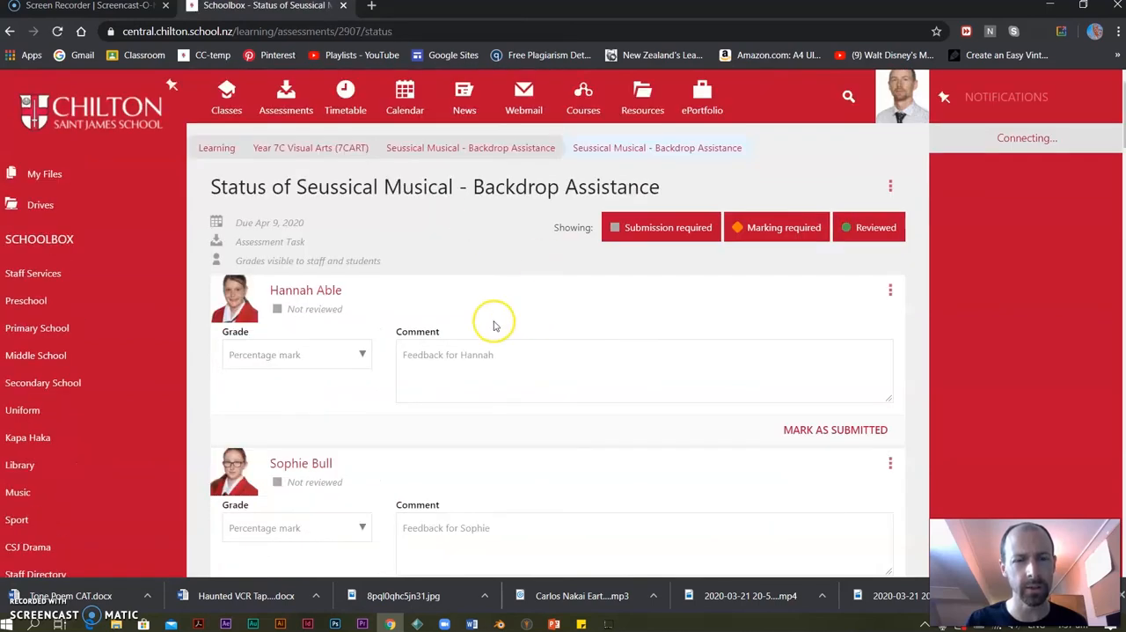
left_click(365, 354)
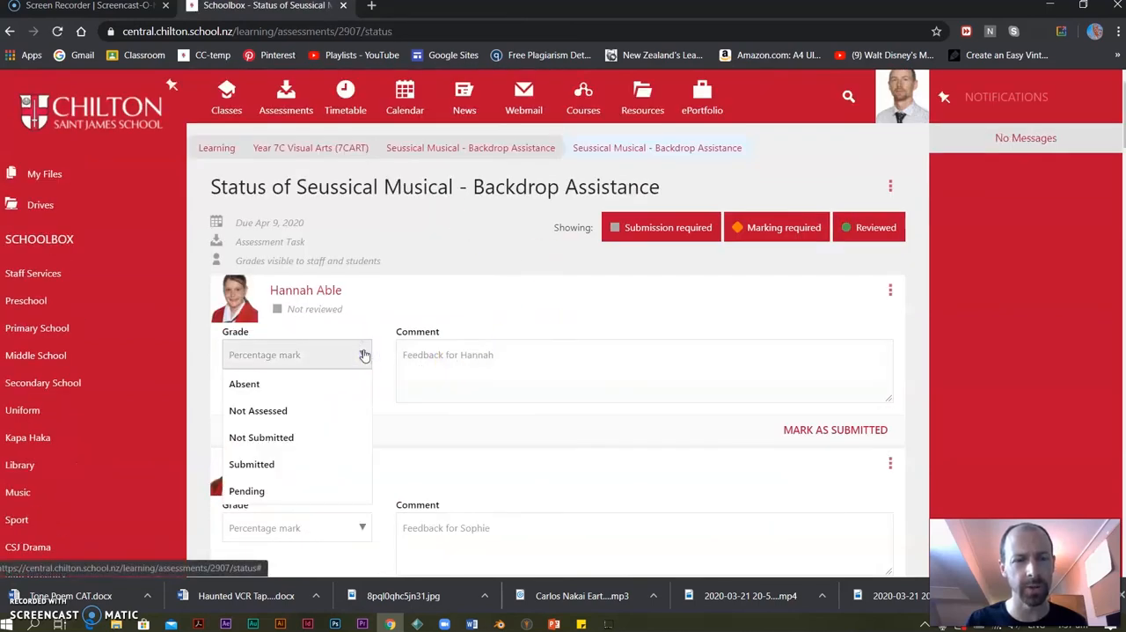
left_click(455, 298)
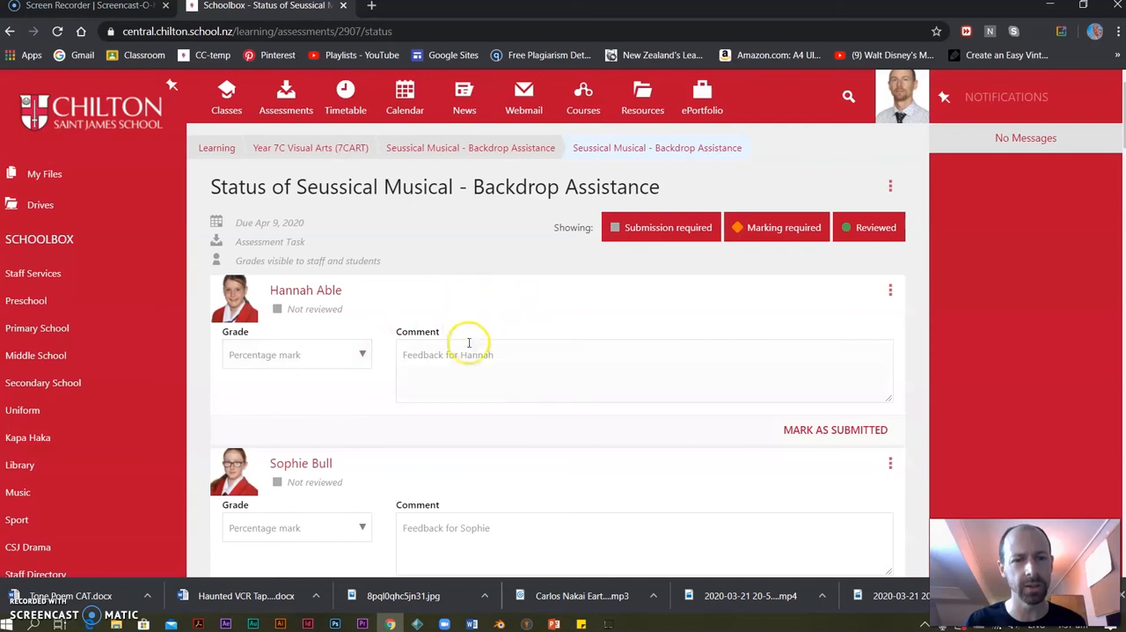
scroll(440, 299, "down", 4)
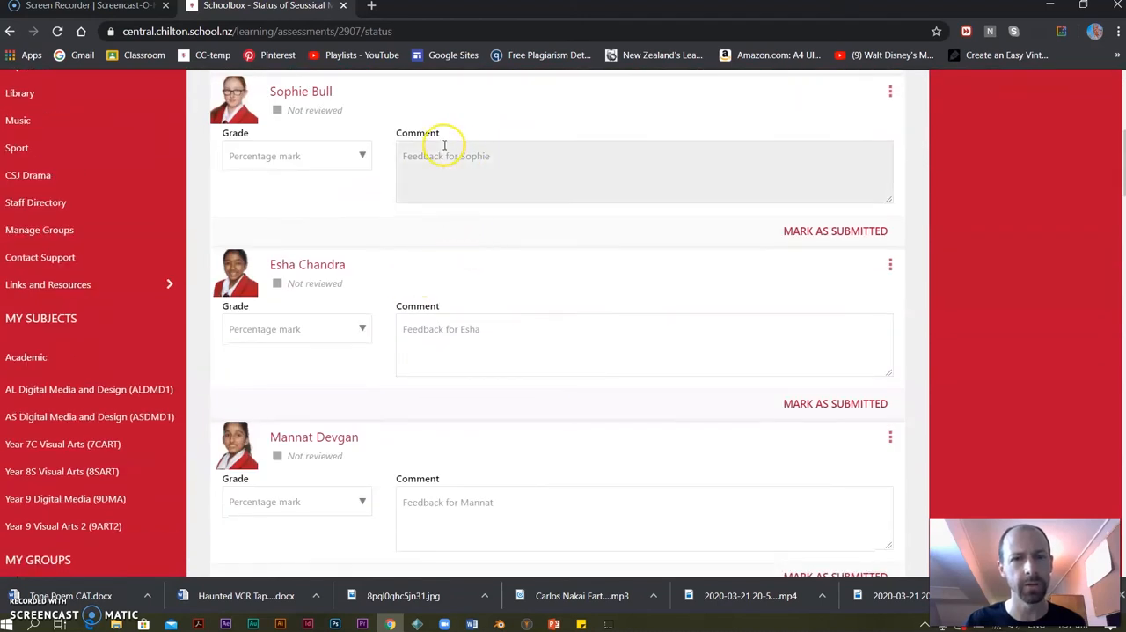
scroll(448, 176, "down", 7)
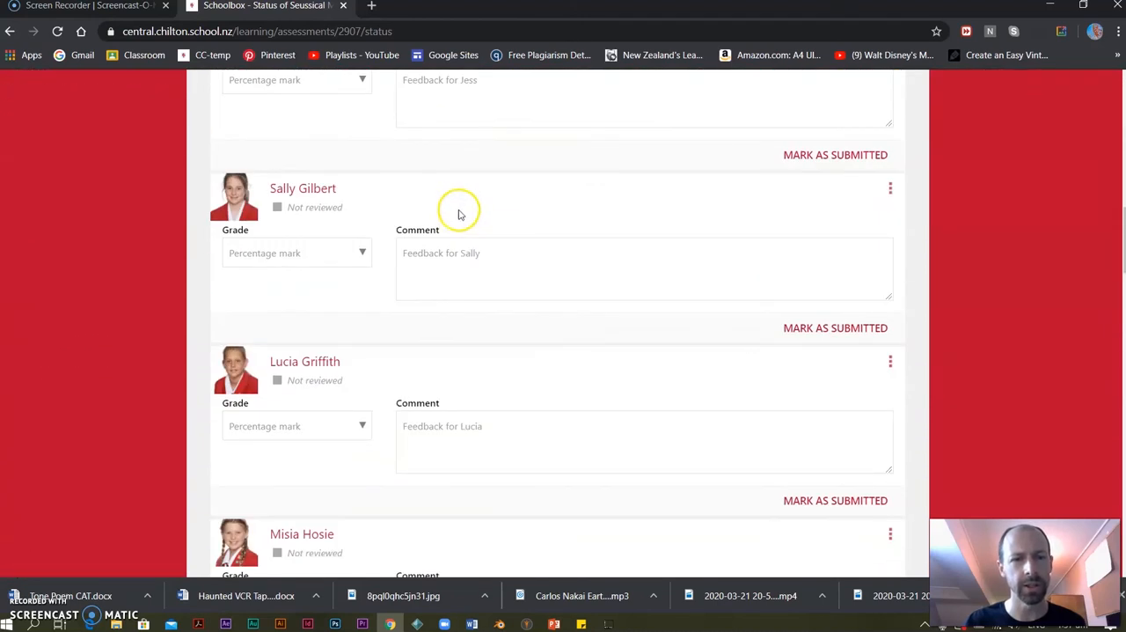
scroll(457, 213, "down", 6)
scroll(454, 220, "down", 11)
scroll(453, 219, "up", 13)
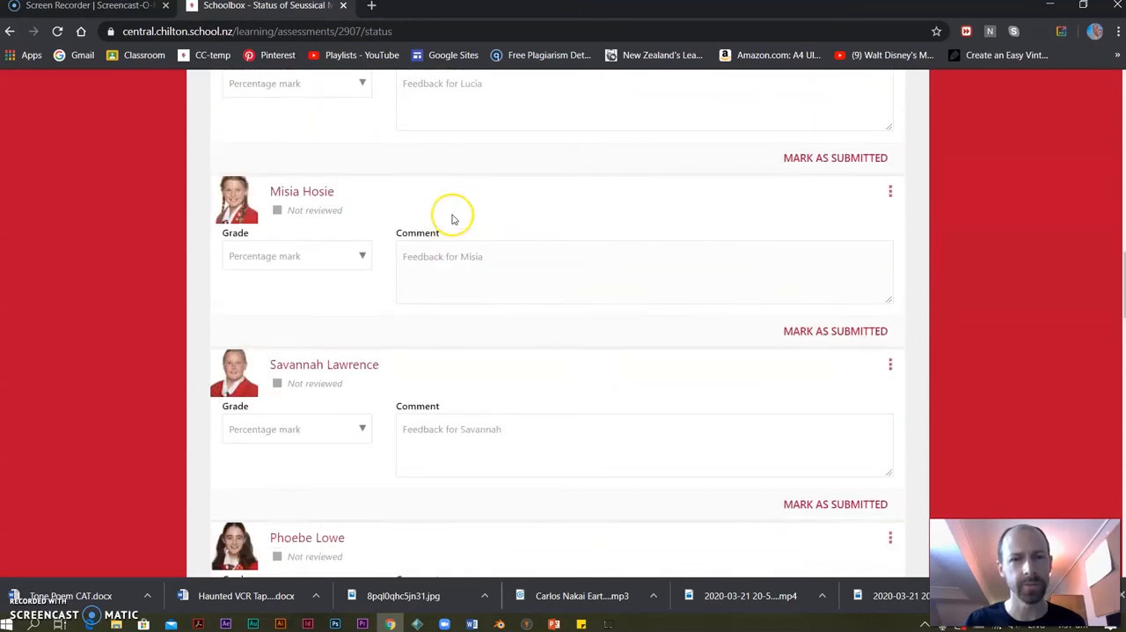
scroll(453, 218, "up", 12)
Search the course list for the Y8 Art and Design course, open it for modification and expand its Imaginary Perspective unit.
left_click(242, 98)
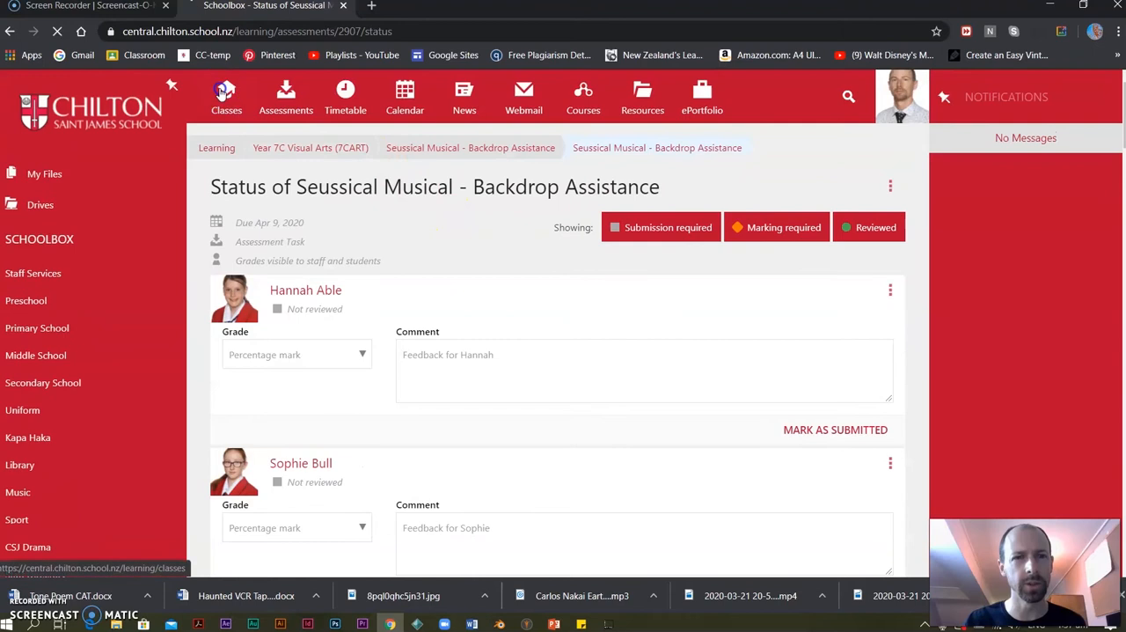
left_click(583, 95)
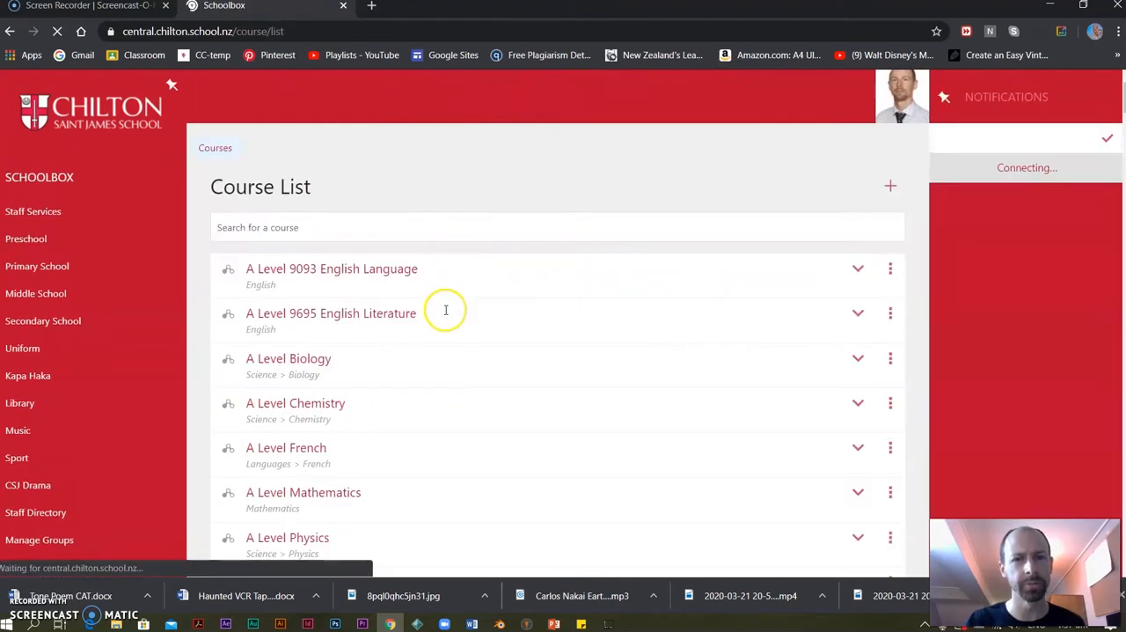
left_click(323, 224)
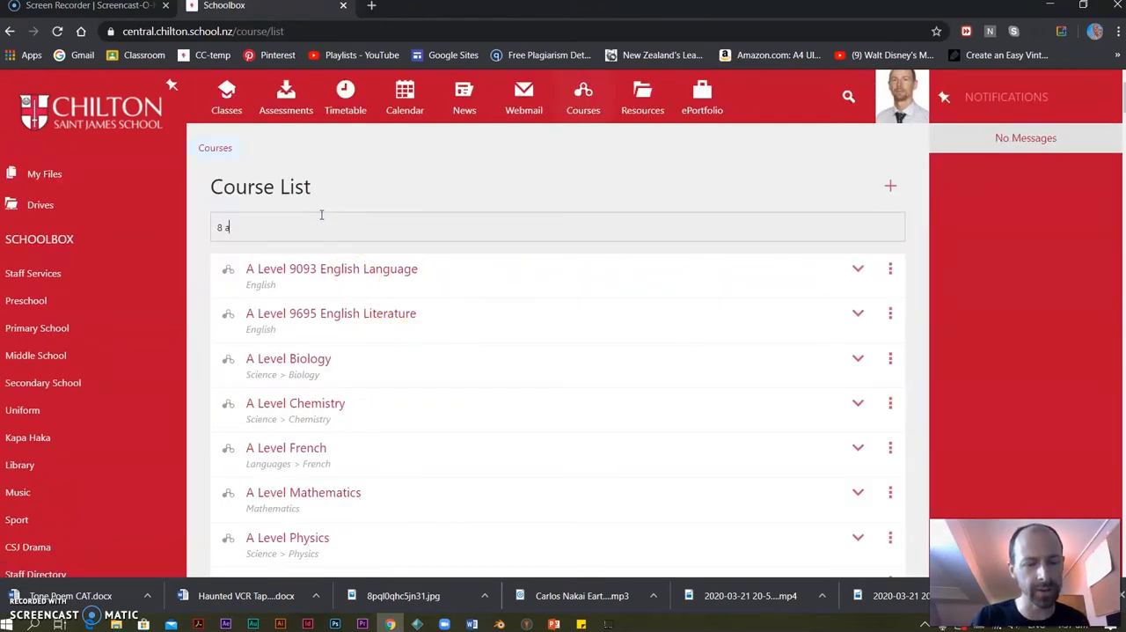
left_click(312, 267)
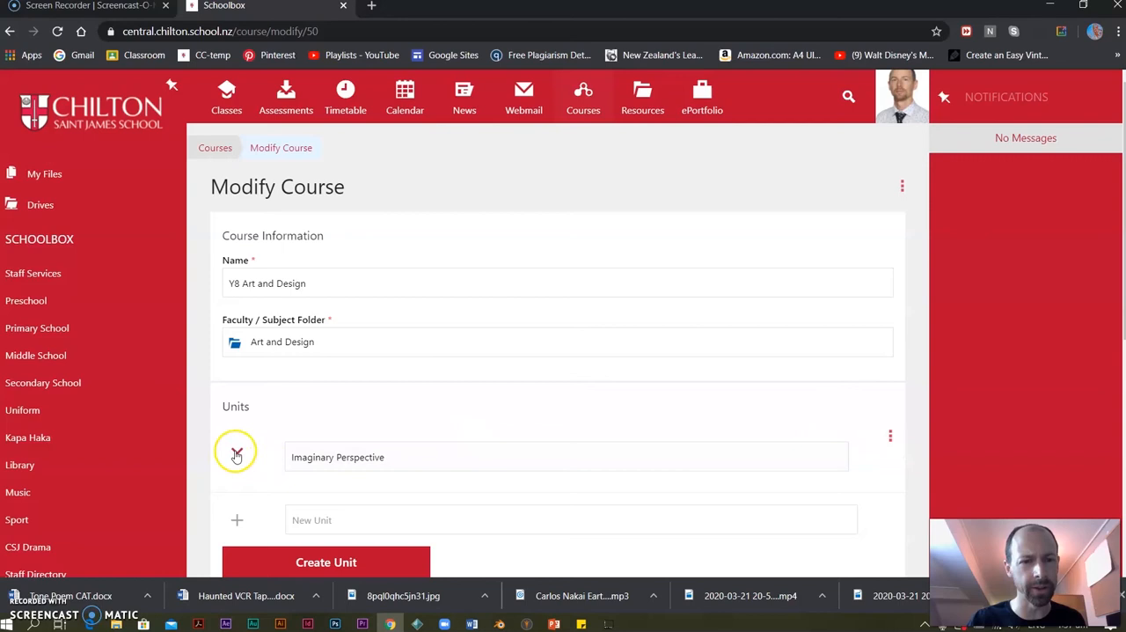
left_click(235, 454)
Create a new unit named Optical Illusions in the Y8 Art and Design course.
scroll(434, 456, "down", 2)
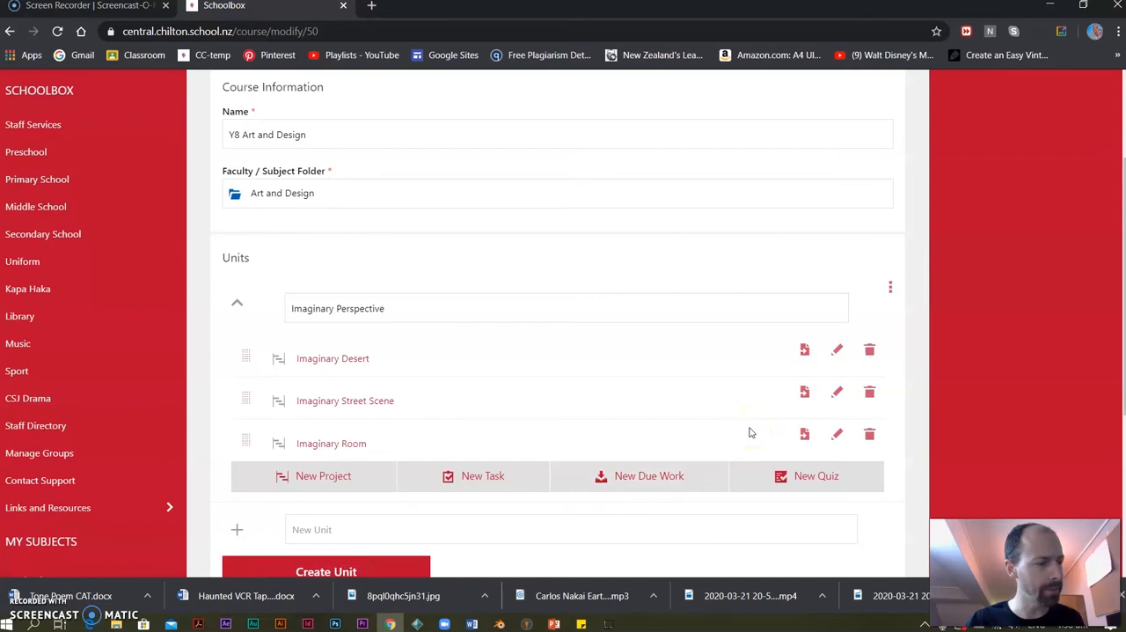
scroll(587, 441, "down", 1)
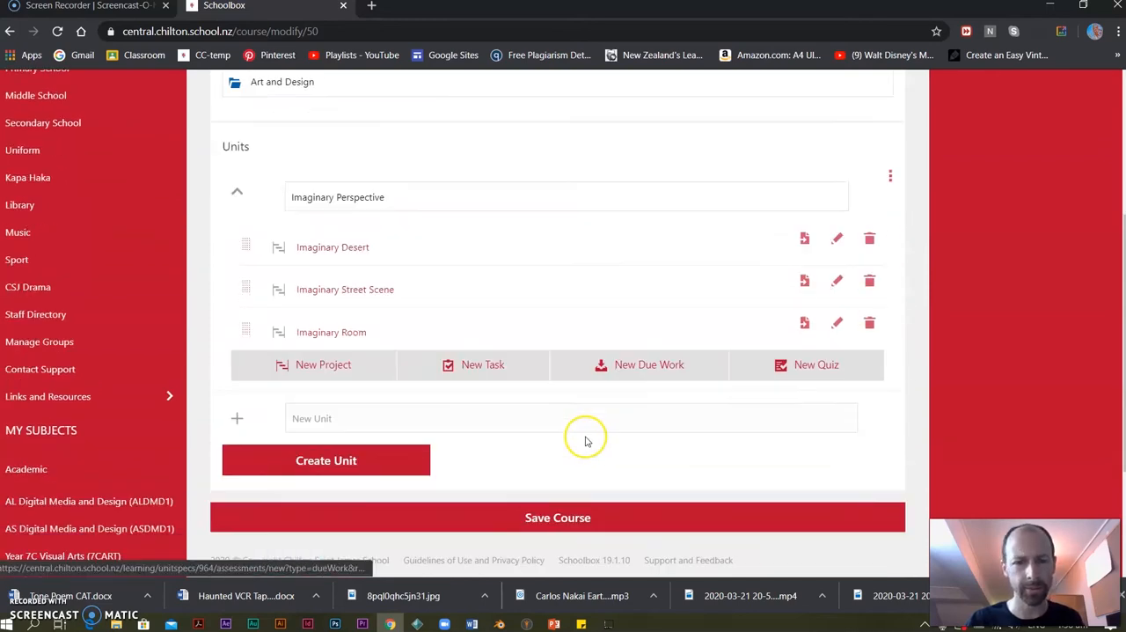
scroll(587, 441, "down", 1)
left_click(321, 383)
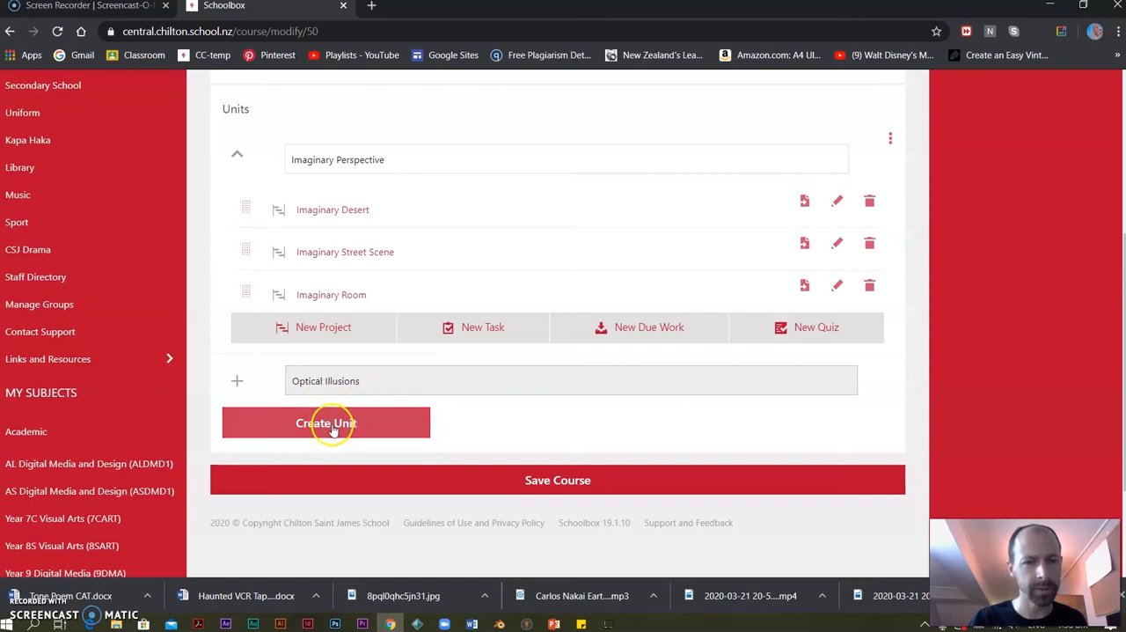
left_click(332, 427)
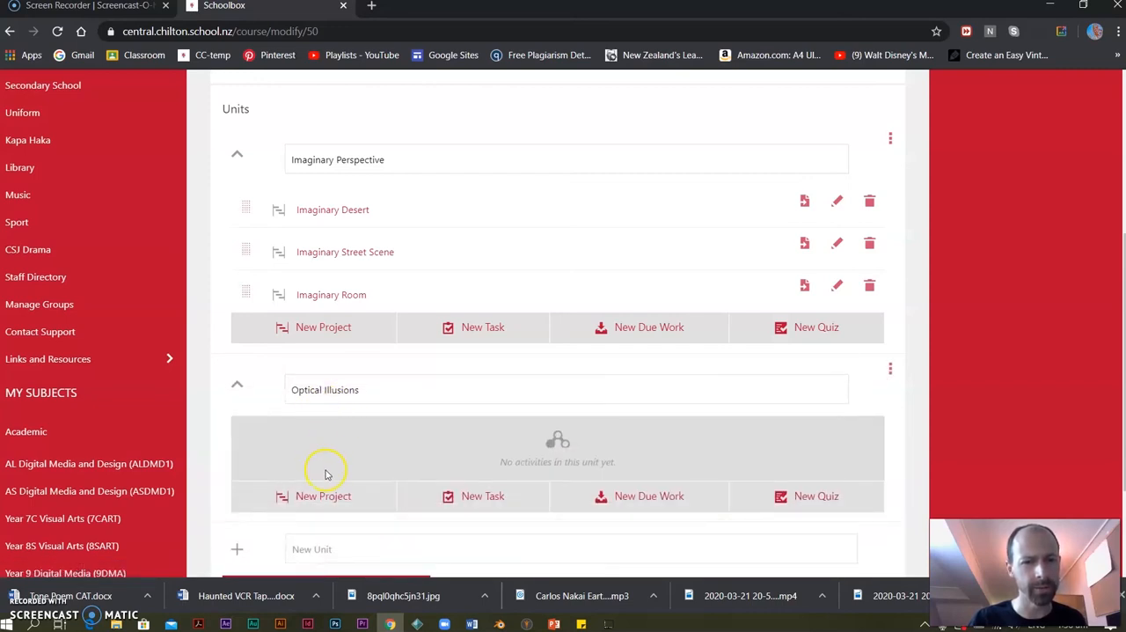
Start a new due work in the Optical Illusions unit, entering Optical Illusions as both title and description.
left_click(628, 498)
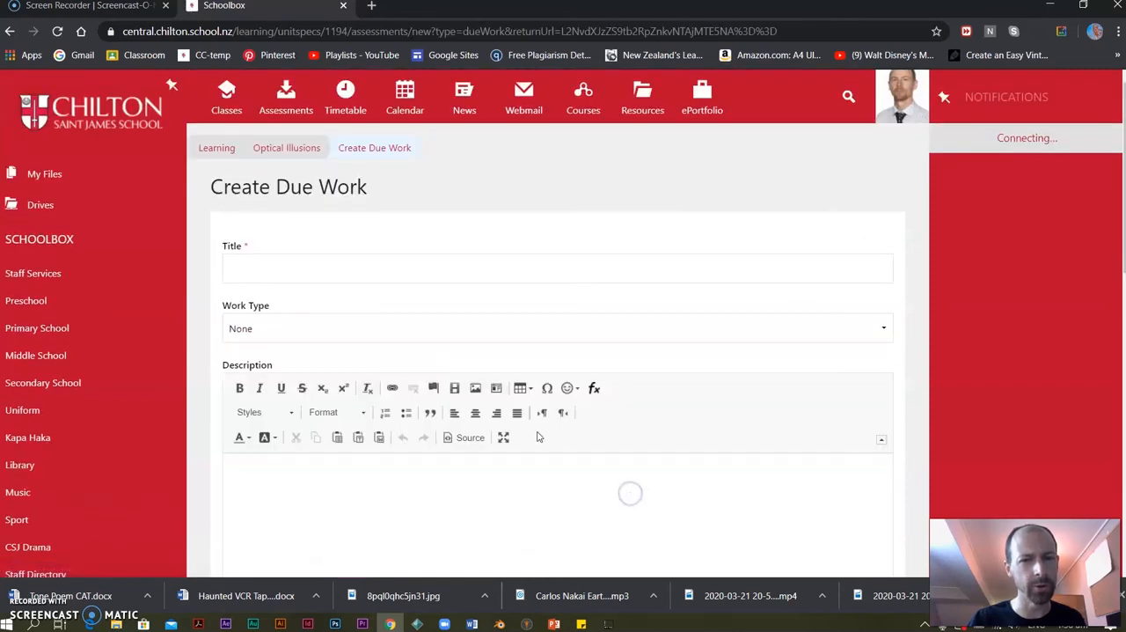
left_click(289, 272)
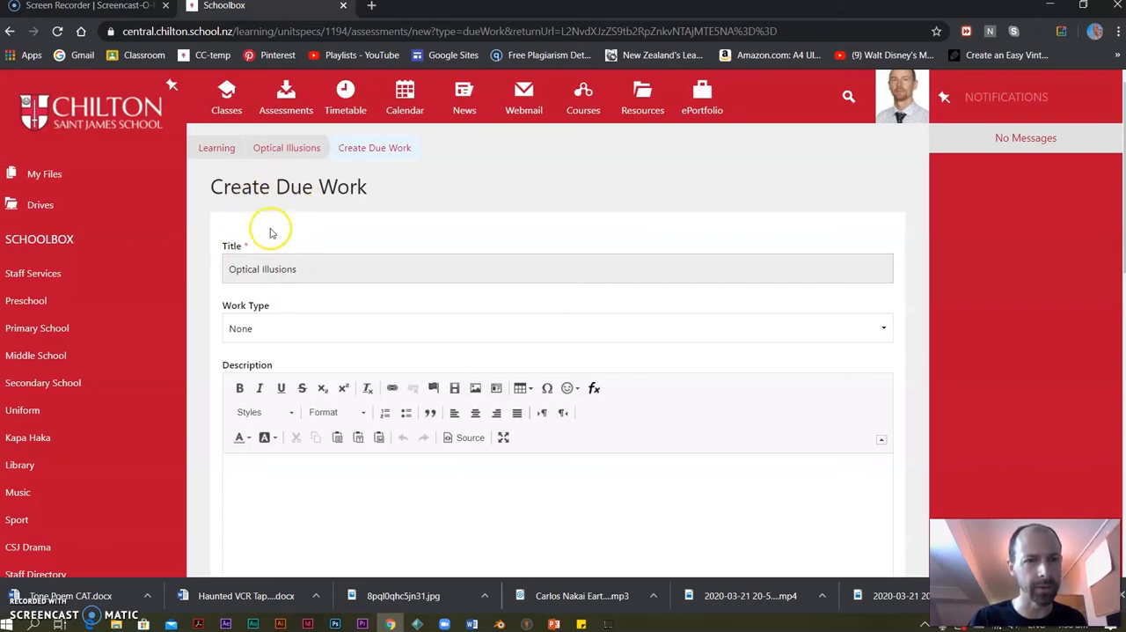
left_click(272, 487)
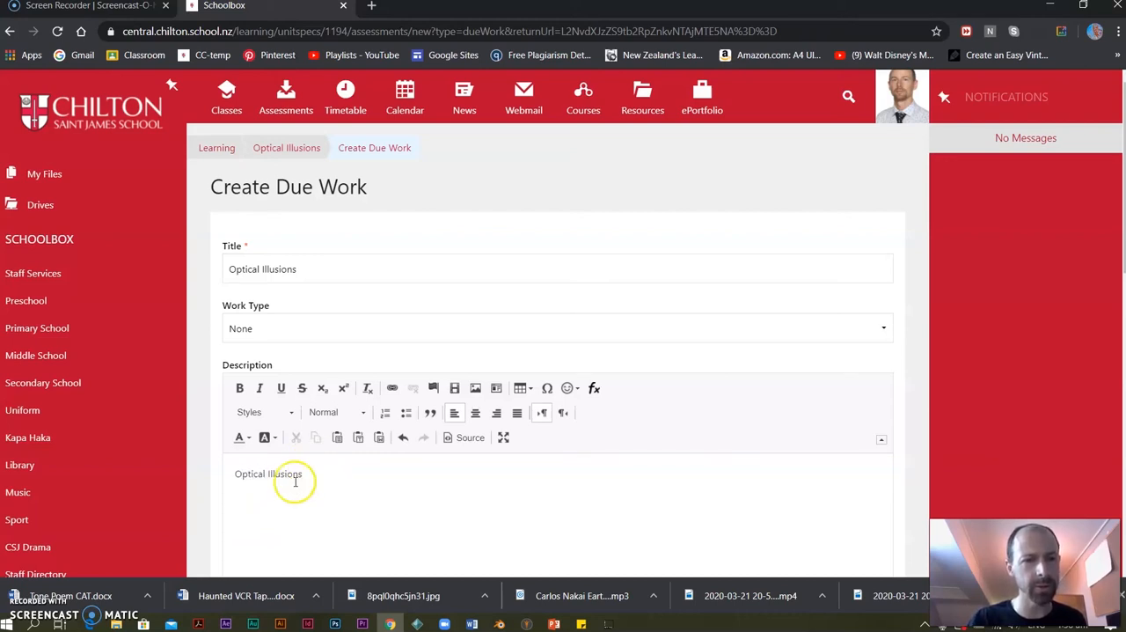
Set the Optical Illusions due work's activity duration to 10 and its grading weight to 20.
scroll(295, 482, "down", 3)
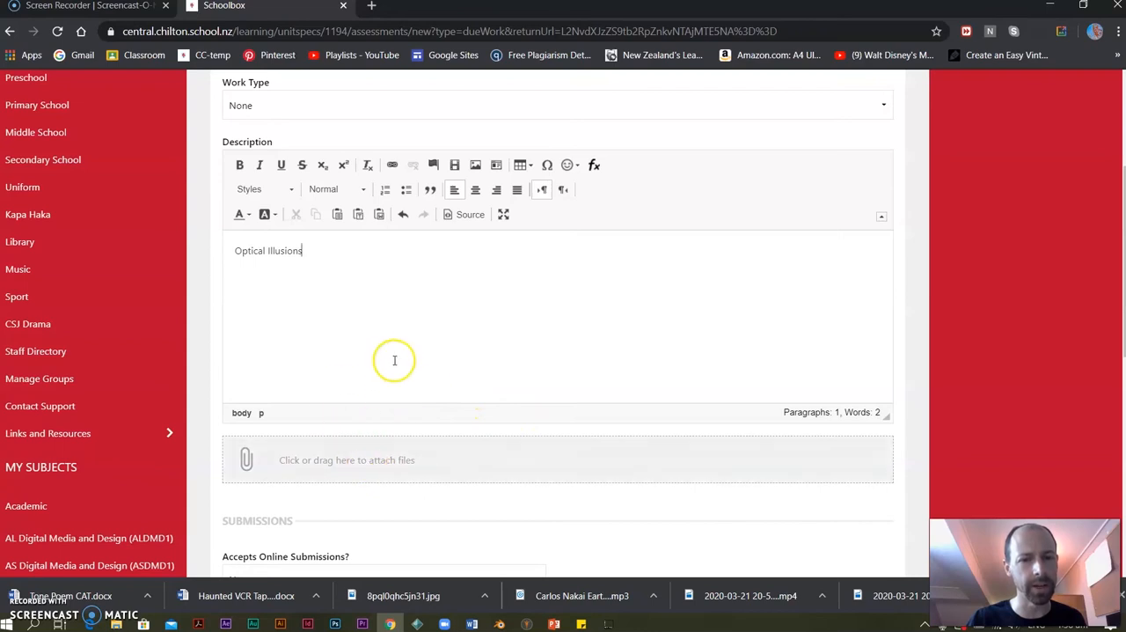
scroll(395, 360, "down", 3)
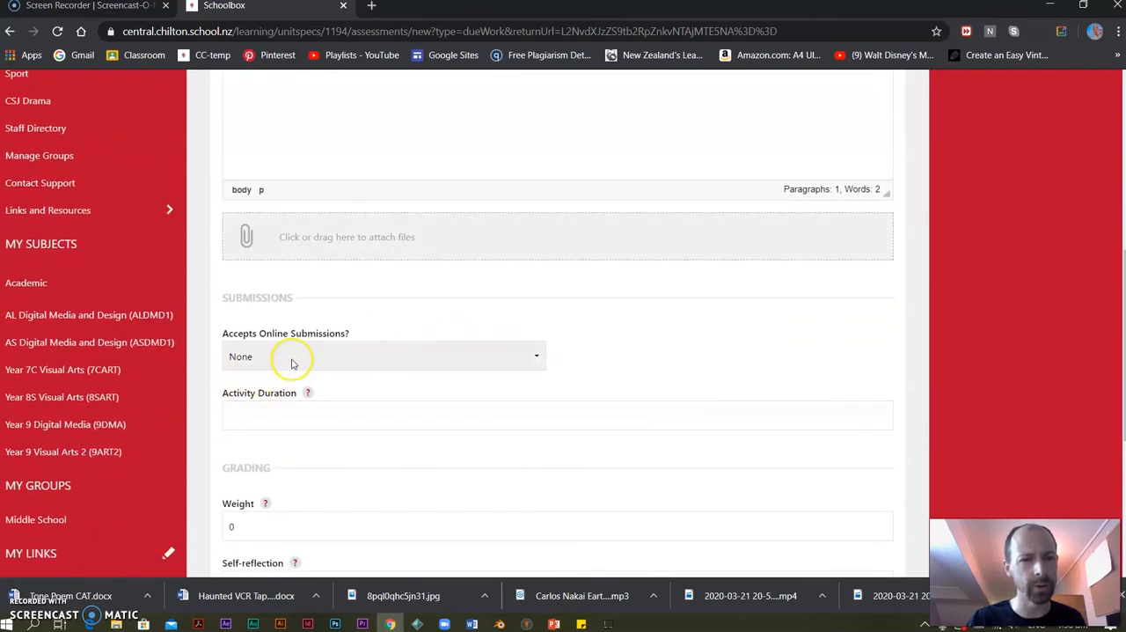
scroll(324, 365, "down", 1)
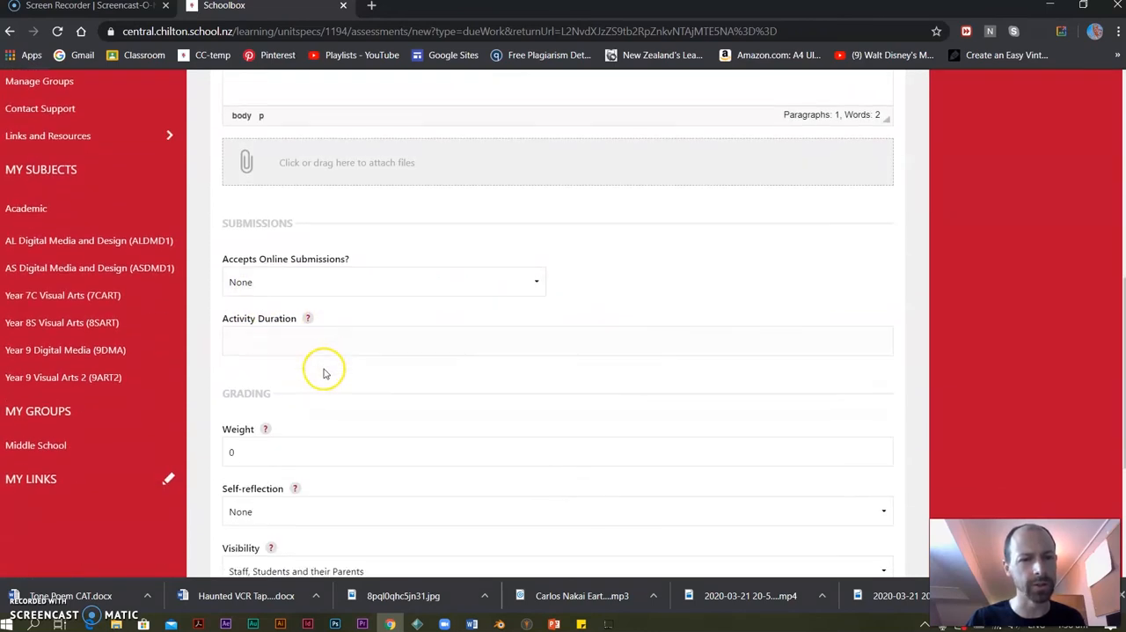
left_click(299, 342)
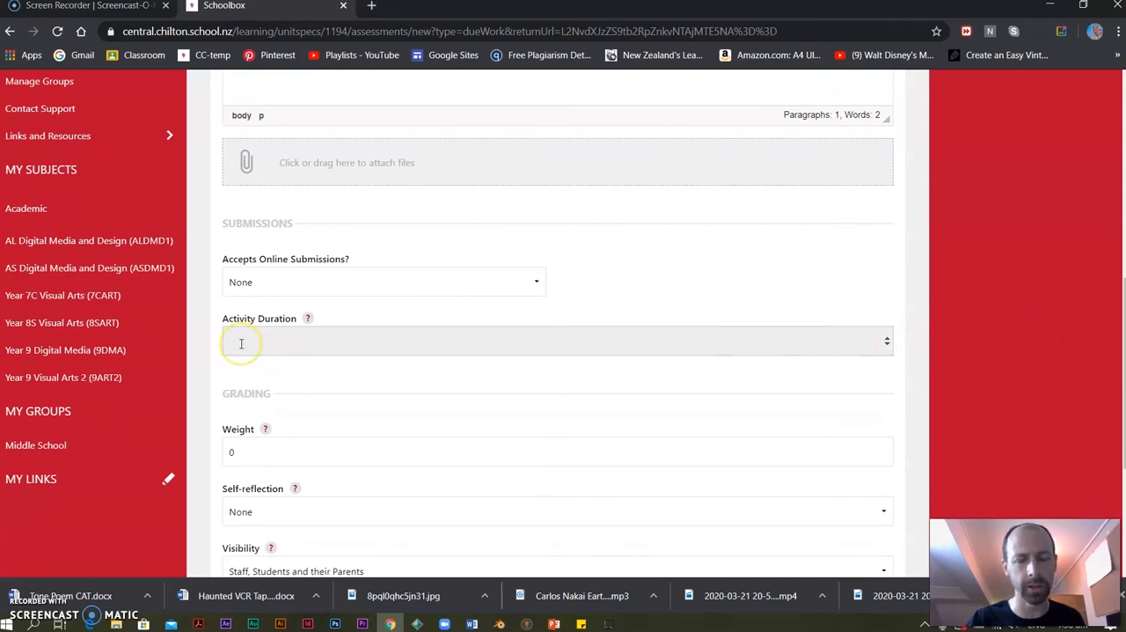
scroll(289, 384, "down", 2)
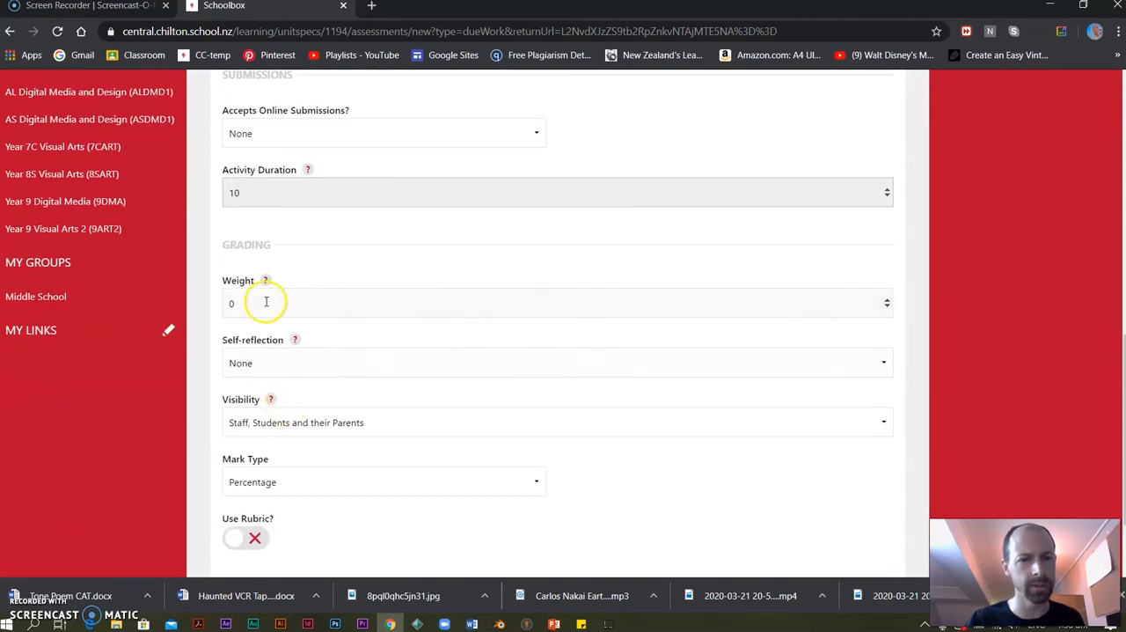
left_click(264, 301)
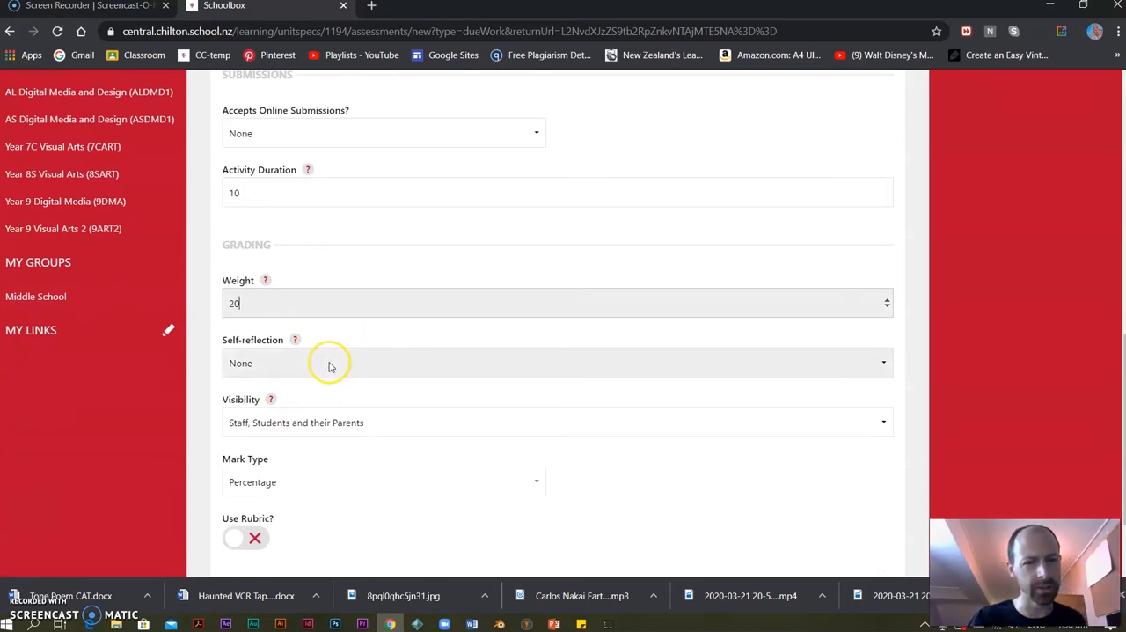
Limit the due work's visibility to Staff and Students and create it in the Optical Illusions unit.
left_click(373, 421)
left_click(283, 454)
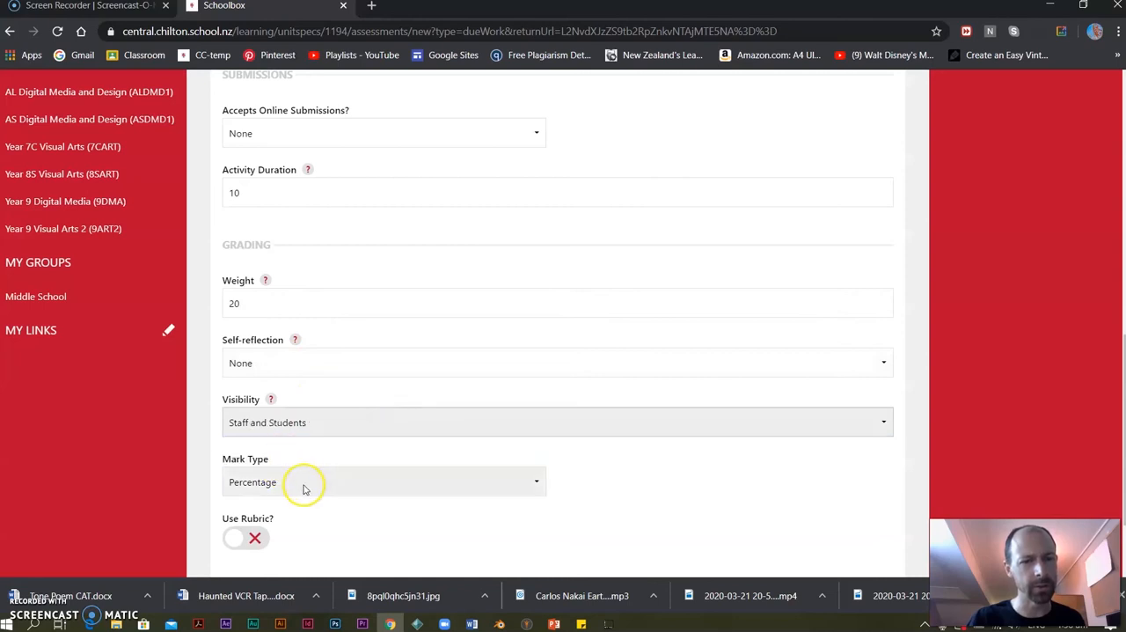
scroll(299, 478, "down", 2)
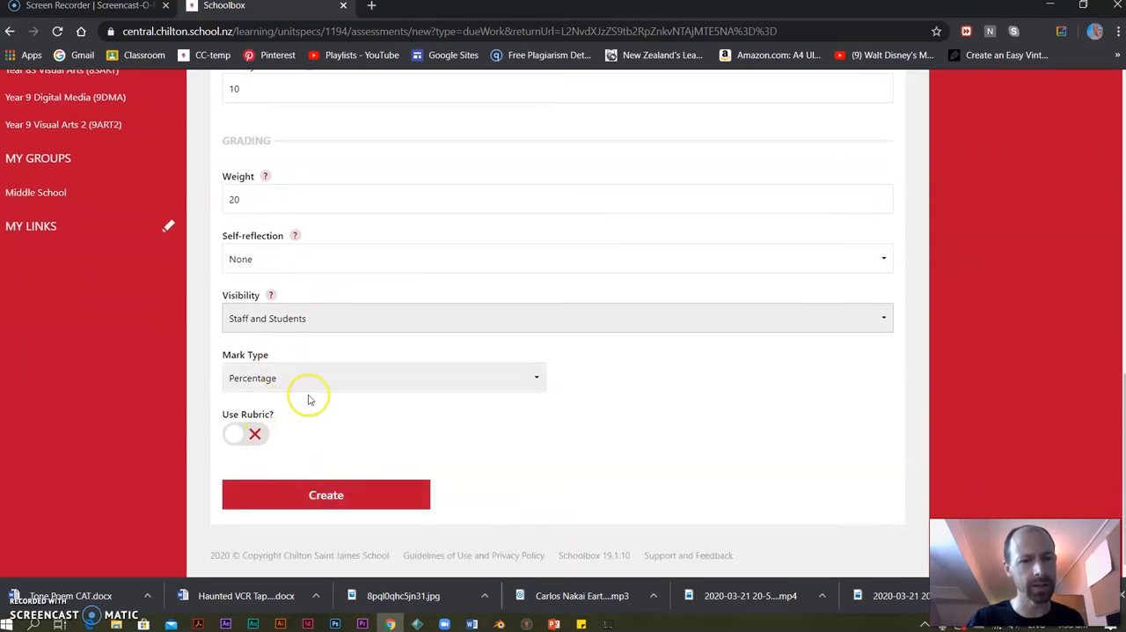
left_click(327, 495)
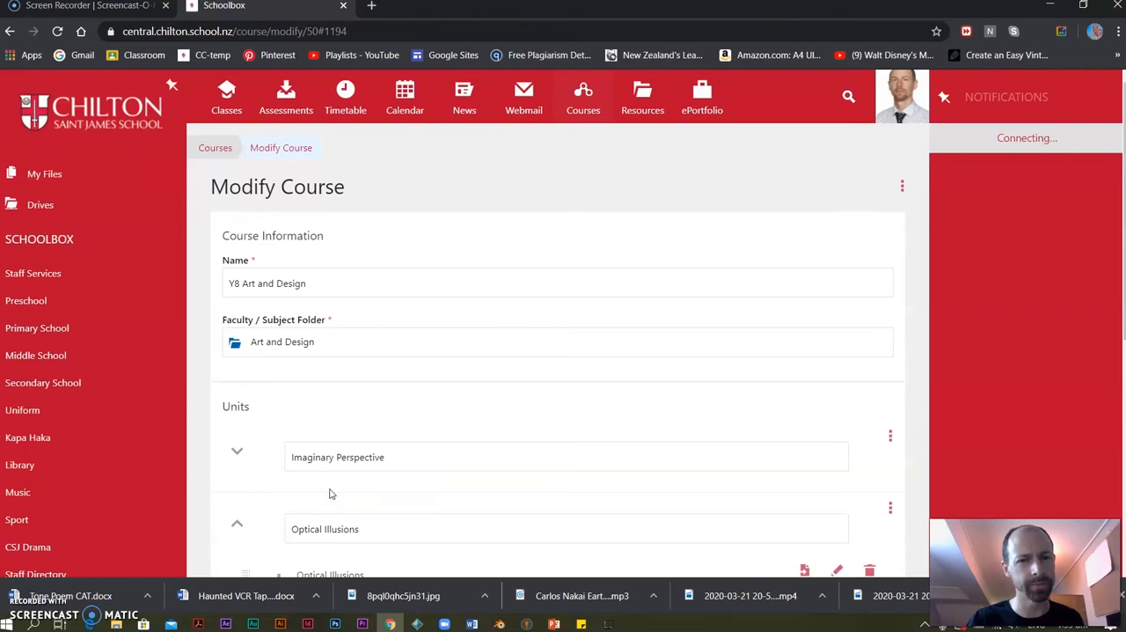
Collapse the Optical Illusions unit and open the Imaginary Desert project of the Imaginary Perspective unit to examine its instructions and activities.
scroll(462, 415, "down", 2)
left_click(237, 374)
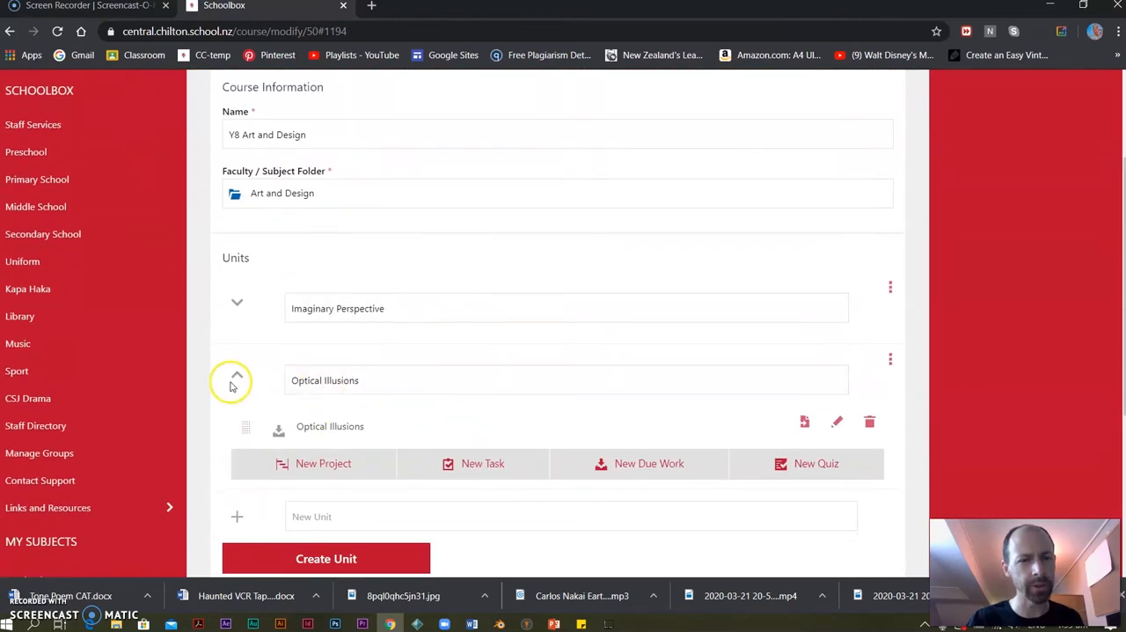
left_click(236, 301)
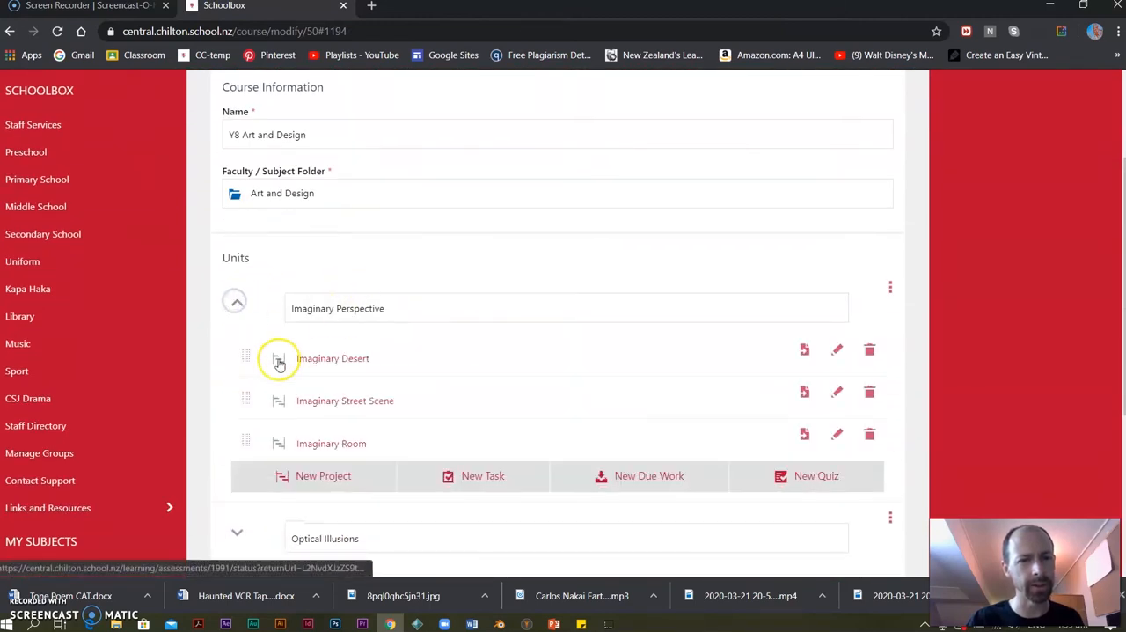
left_click(329, 358)
scroll(465, 330, "down", 3)
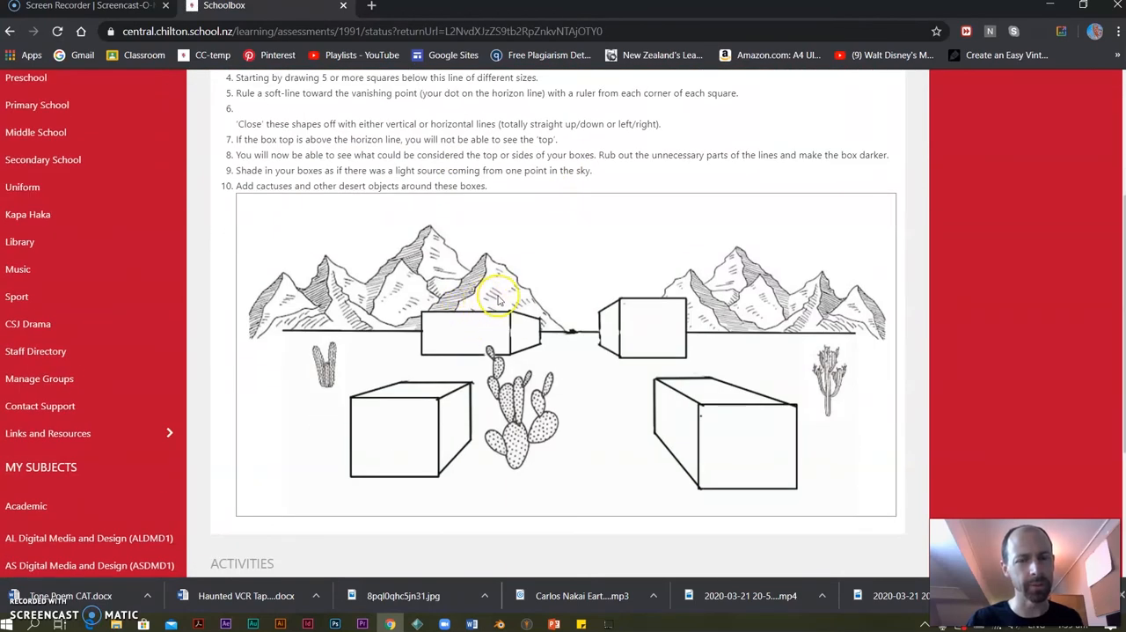
scroll(498, 300, "down", 3)
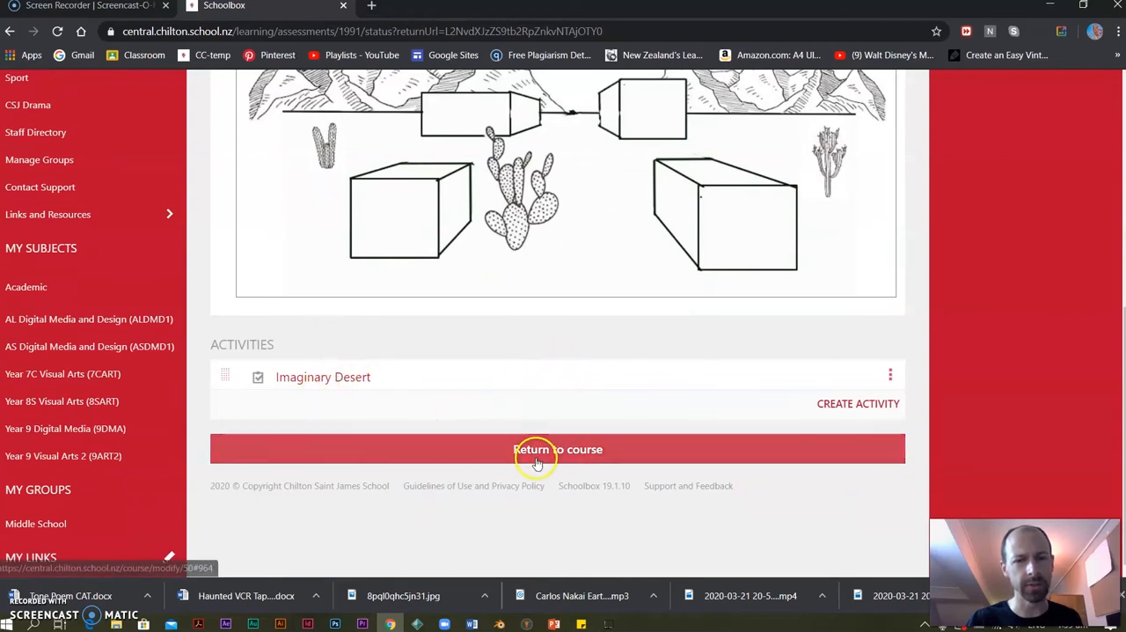
scroll(372, 340, "up", 6)
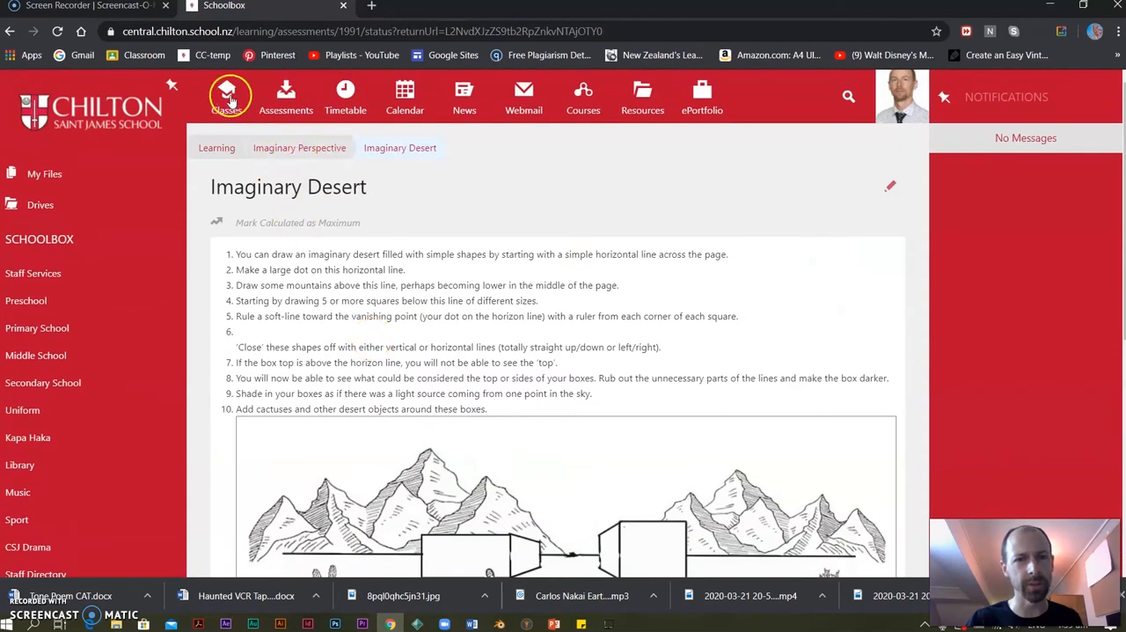
Visit the Year 8S Visual Arts class, and find the Y8 Art and Design course in the course list to open it for modification.
left_click(216, 149)
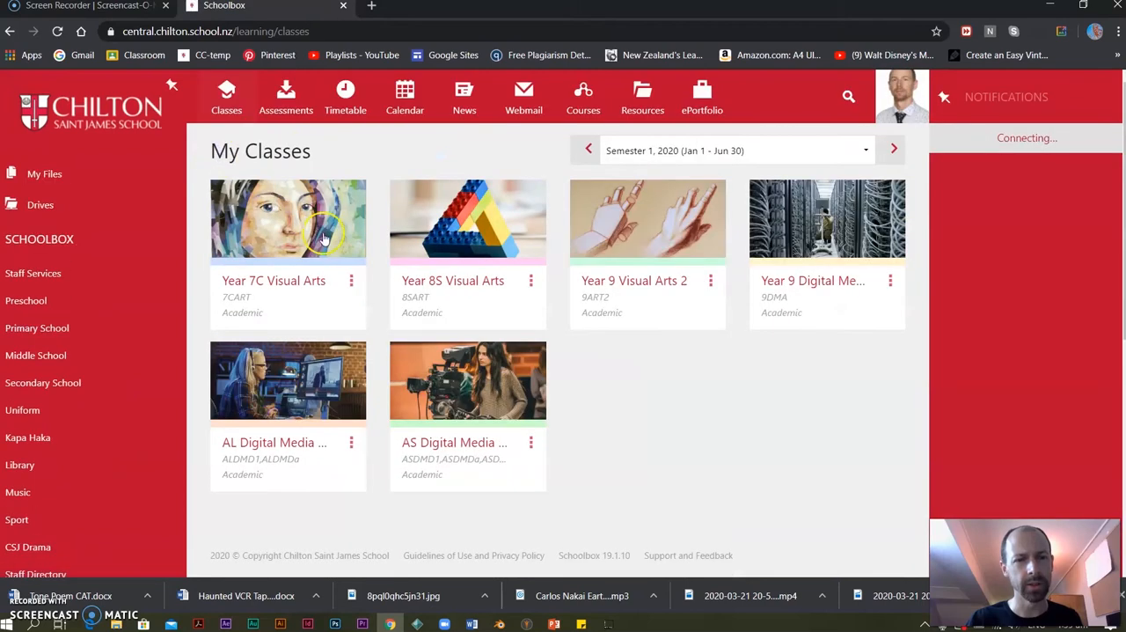
left_click(456, 238)
left_click(581, 112)
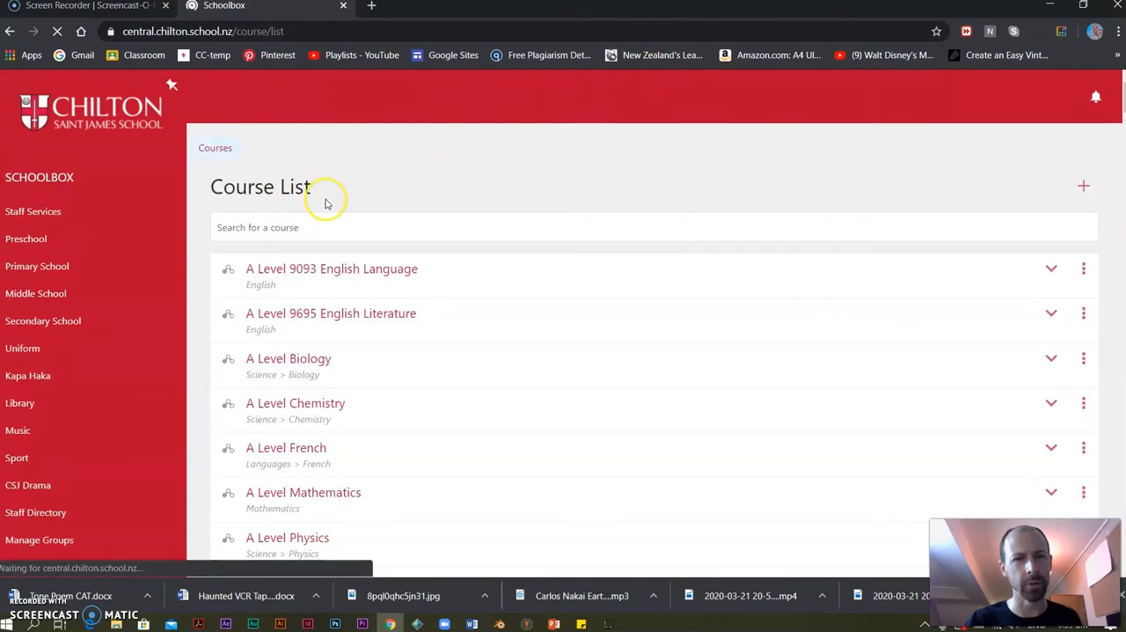
left_click(290, 228)
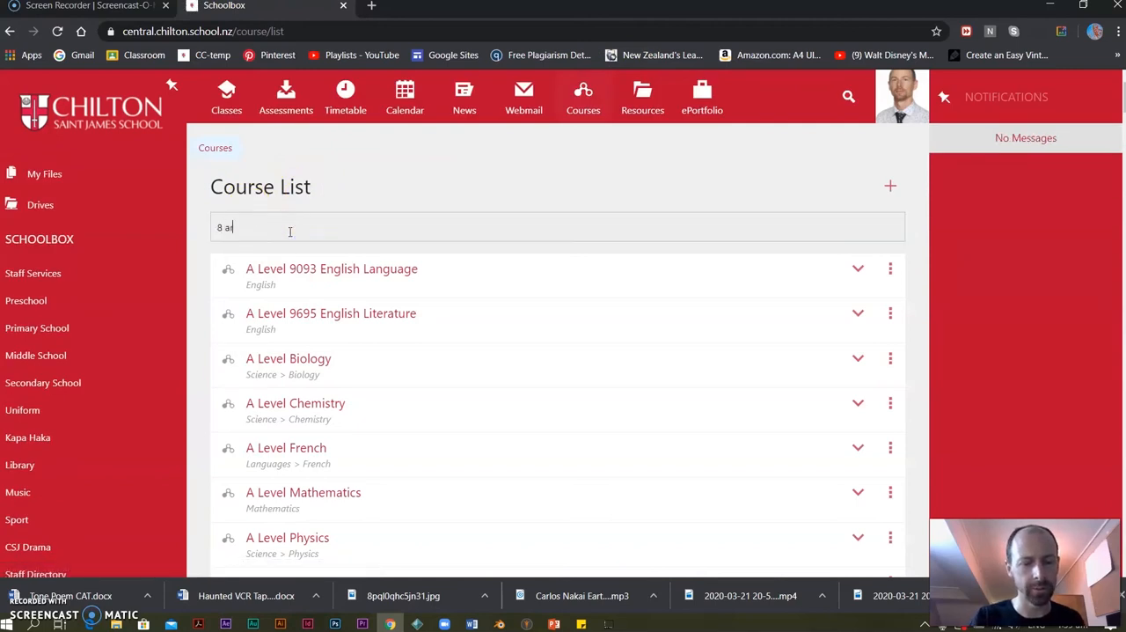
left_click(281, 267)
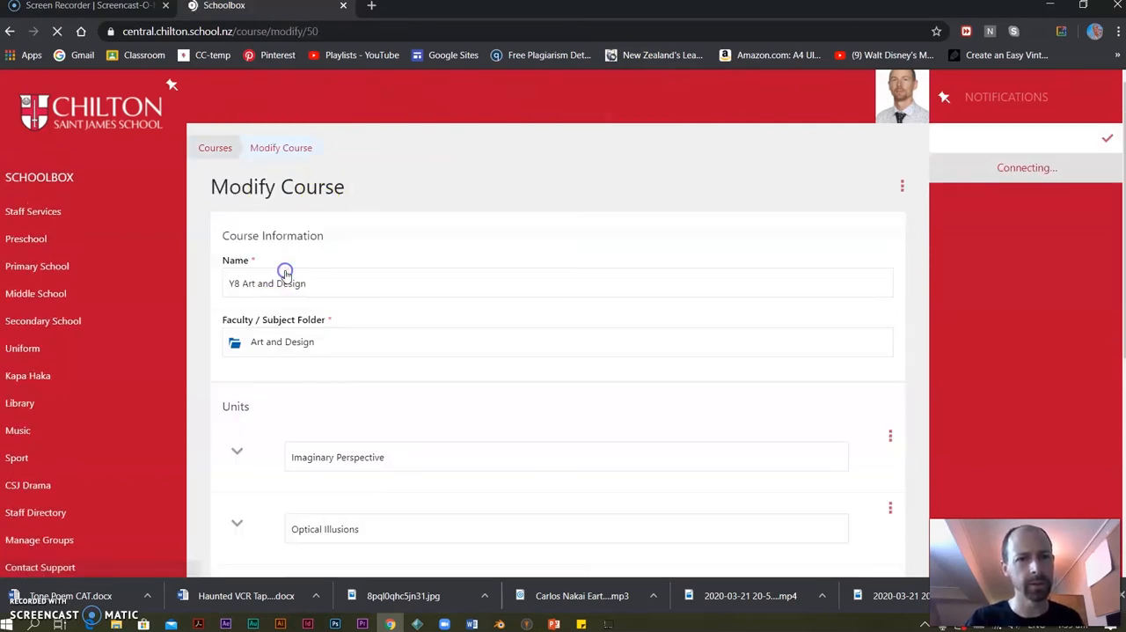
Create a new unit named Surreal Scale in the Y8 Art and Design course.
scroll(387, 351, "down", 1)
scroll(405, 369, "down", 2)
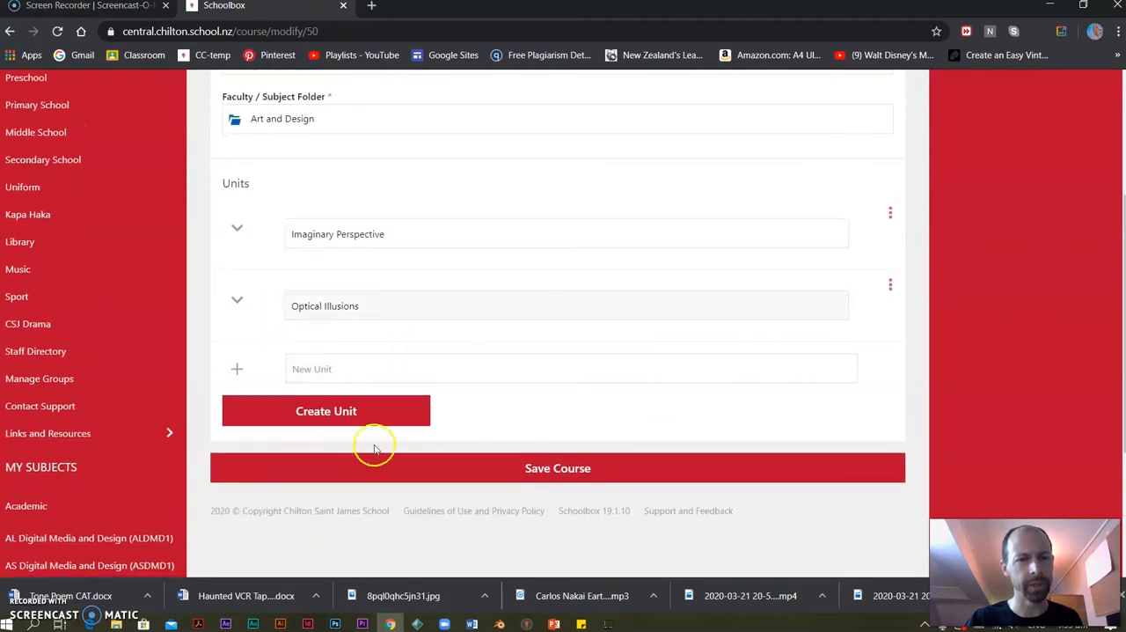
left_click(327, 410)
left_click(304, 369)
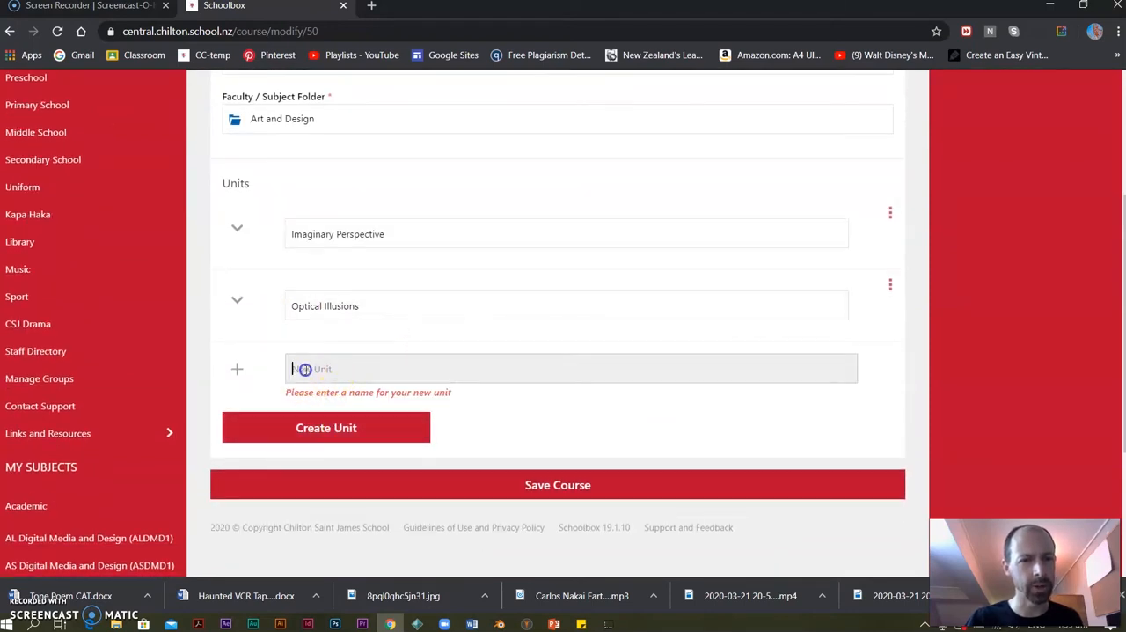
type("Su")
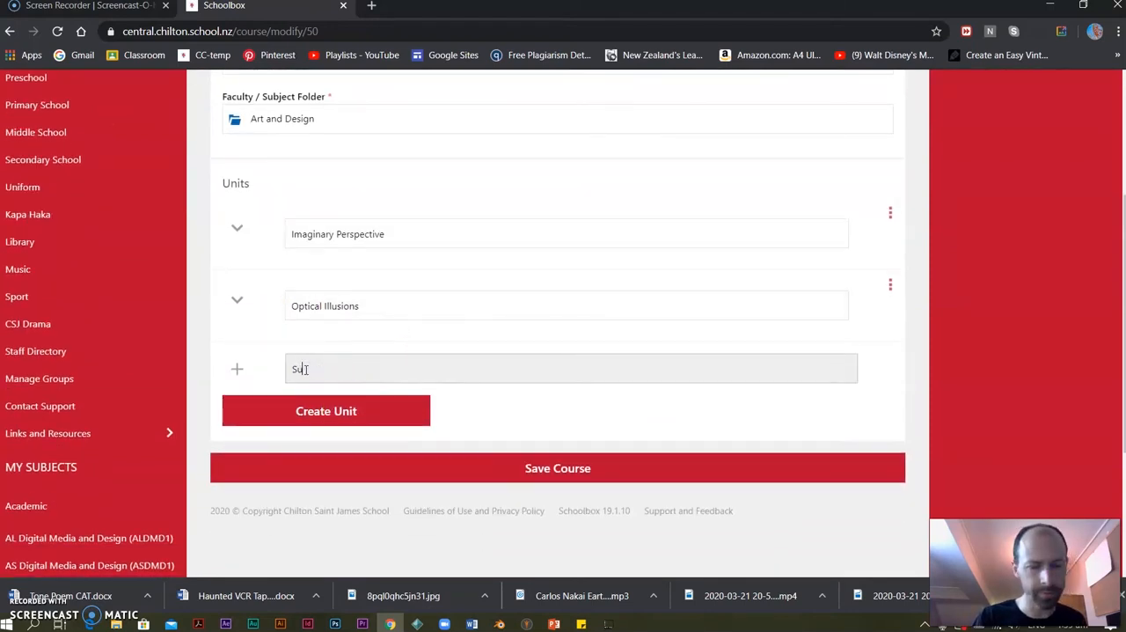
type("rreal Scale")
left_click(387, 420)
Start a new due work in the Surreal Scale unit, entering Surreal Scale as both title and description.
left_click(642, 485)
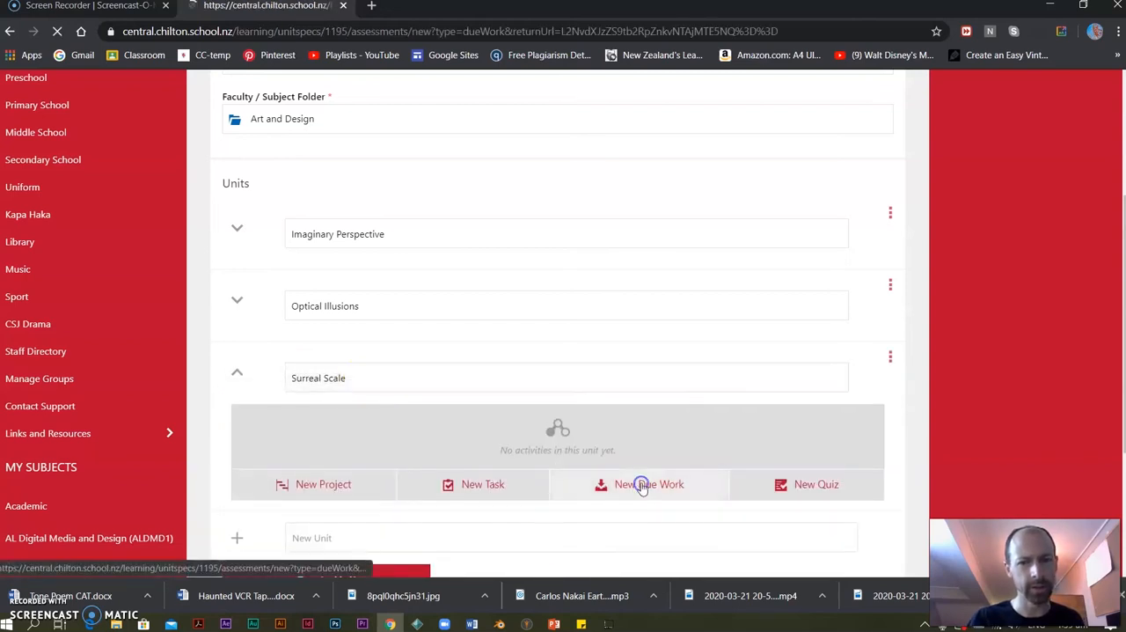
left_click(279, 272)
type("Surreal")
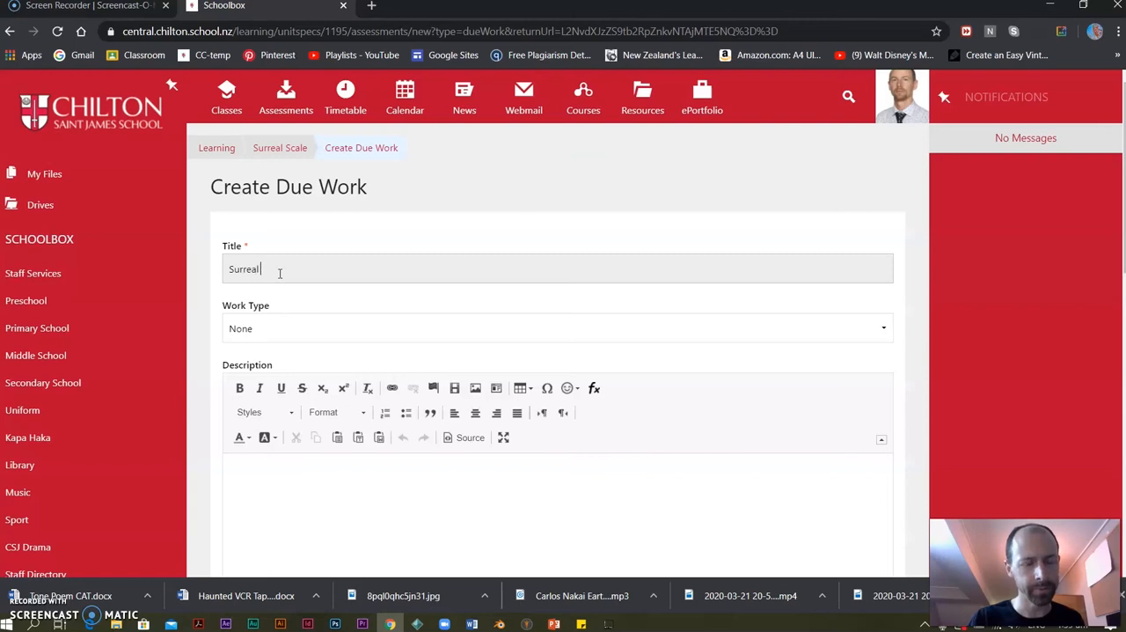
type(" Scale")
key("ctrl+a")
key("ctrl+c")
left_click(319, 488)
key("ctrl+v")
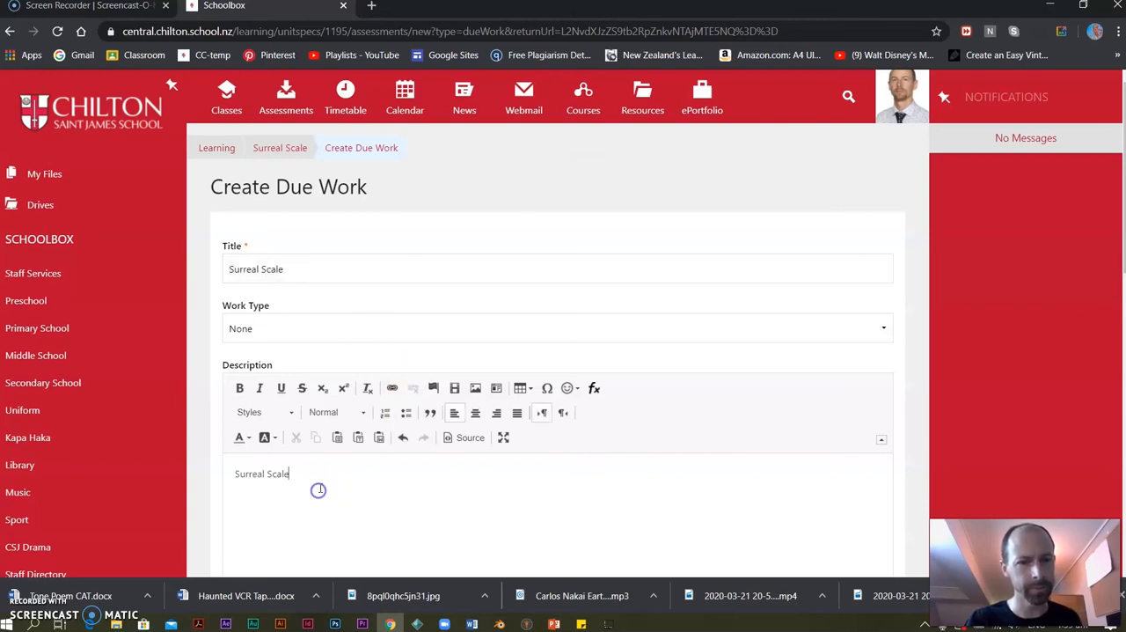
Set the Surreal Scale due work's activity duration to 10 and submit the form to create it.
scroll(357, 364, "down", 5)
left_click(287, 418)
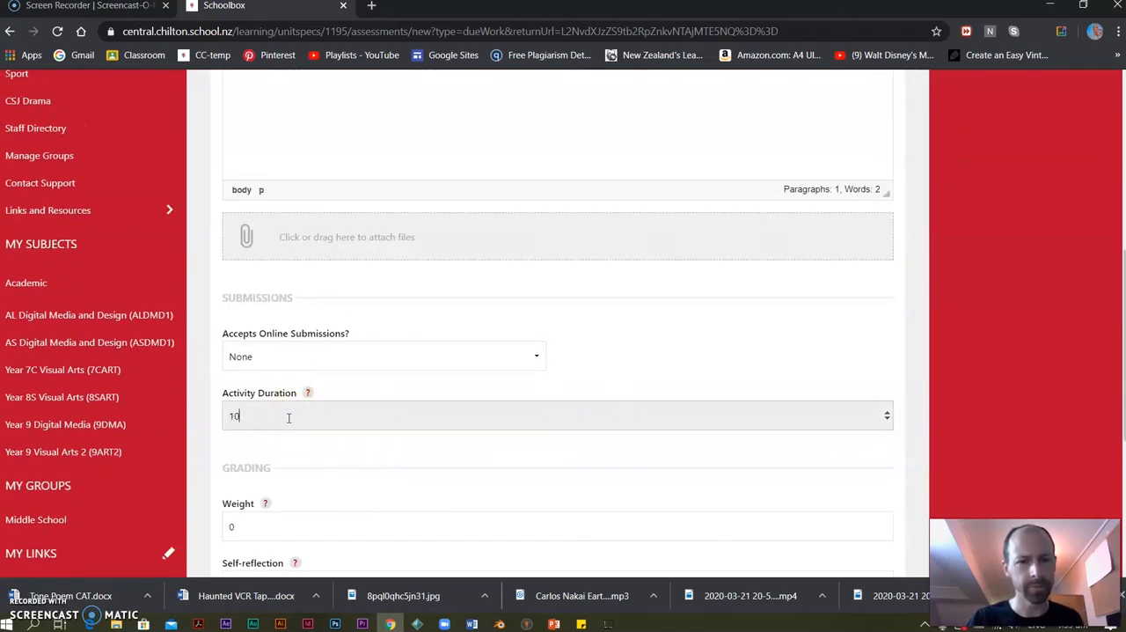
type("10")
key("Return")
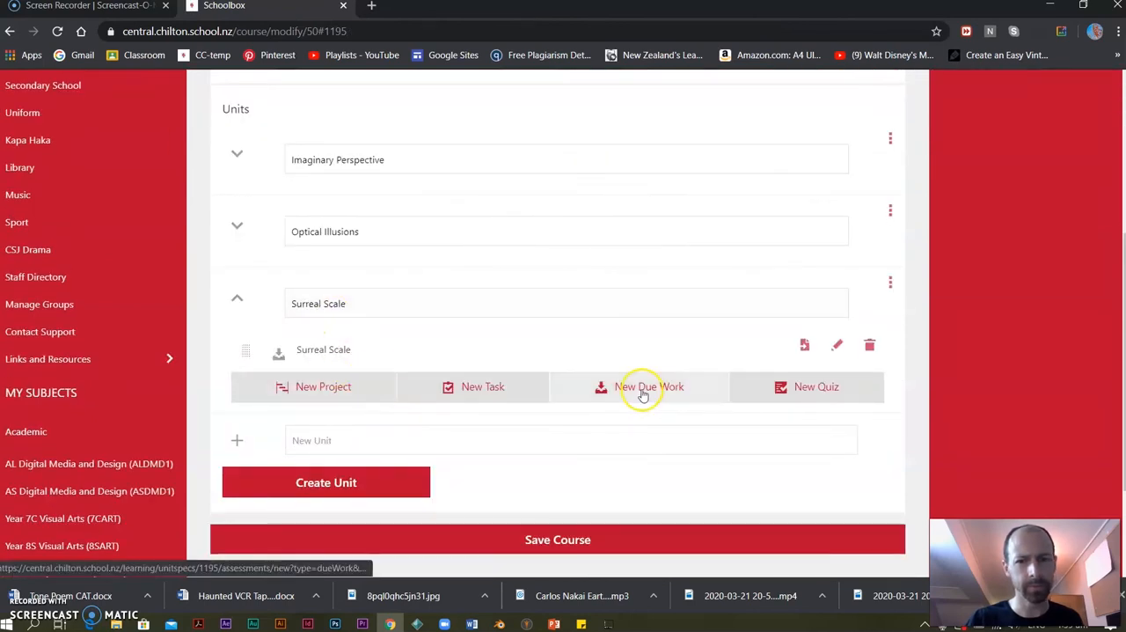
Start another due work in the Surreal Scale unit, again using Surreal Scale as its title and description.
left_click(643, 394)
left_click(9, 32)
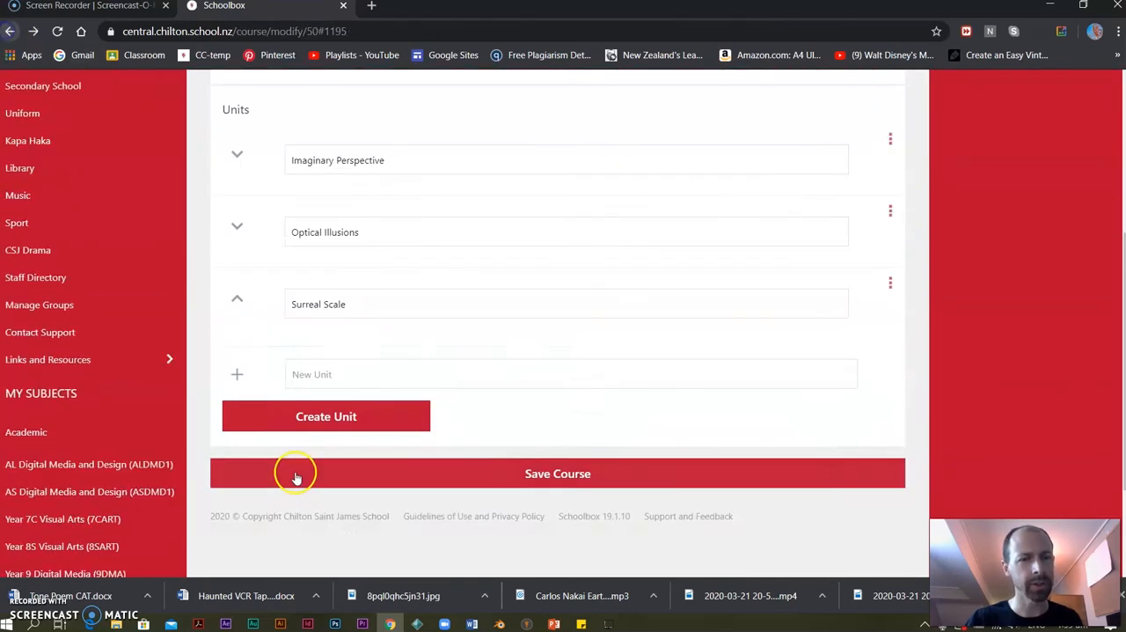
left_click(605, 388)
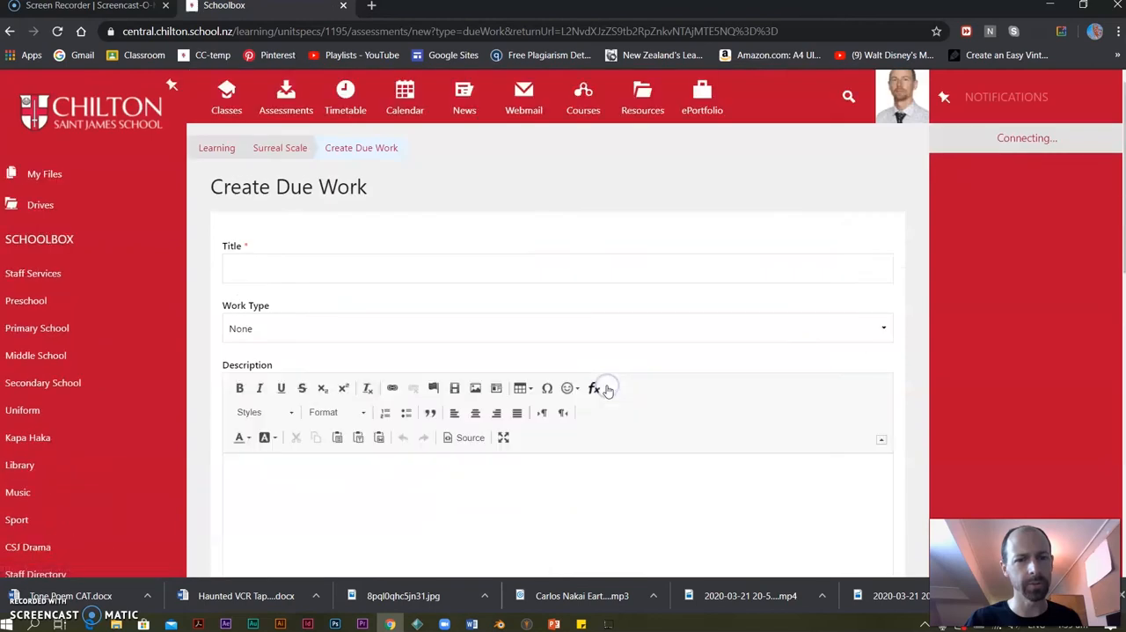
left_click(276, 260)
type("Sur")
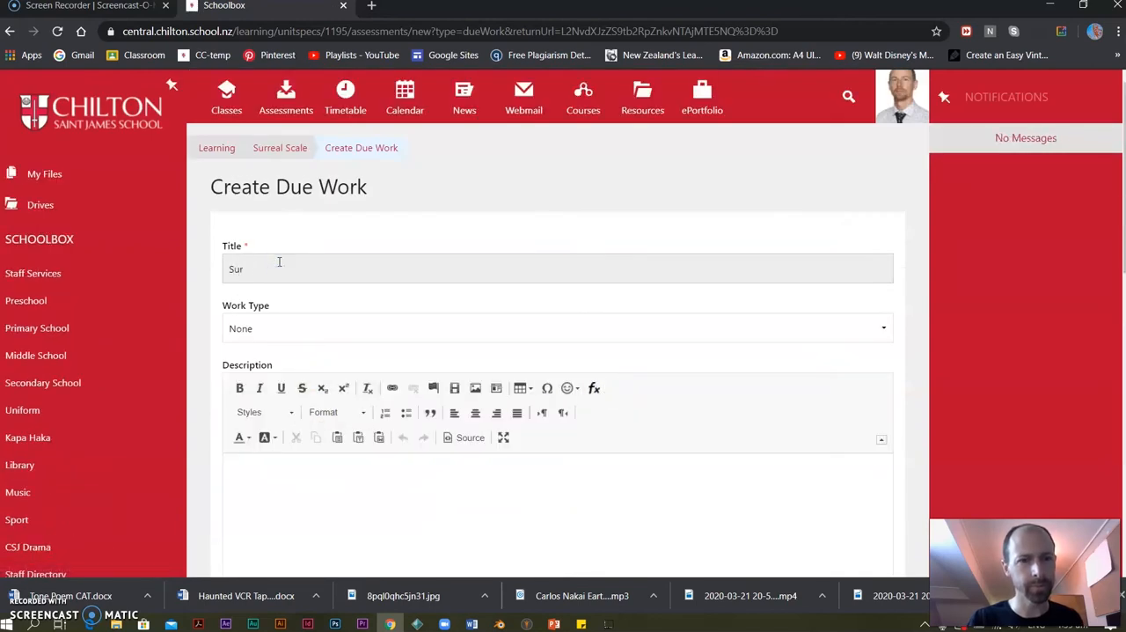
type("real Scale")
left_click_drag(280, 266, 226, 267)
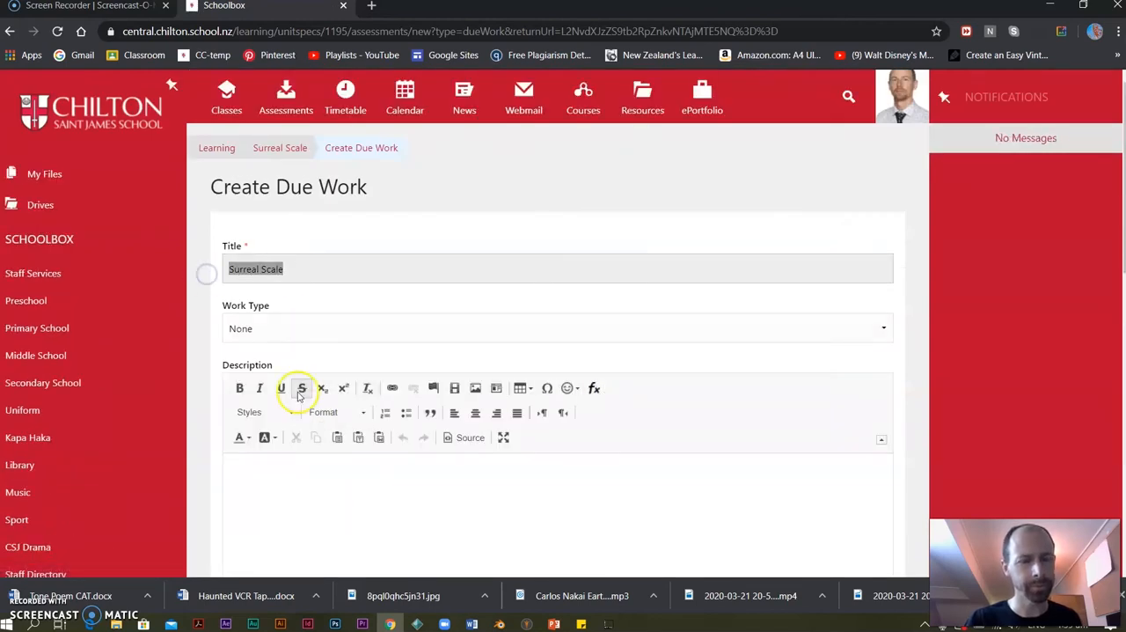
left_click(277, 464)
Set the activity duration of the second Surreal Scale due work to 10 and its weight to 30.
scroll(264, 475, "down", 5)
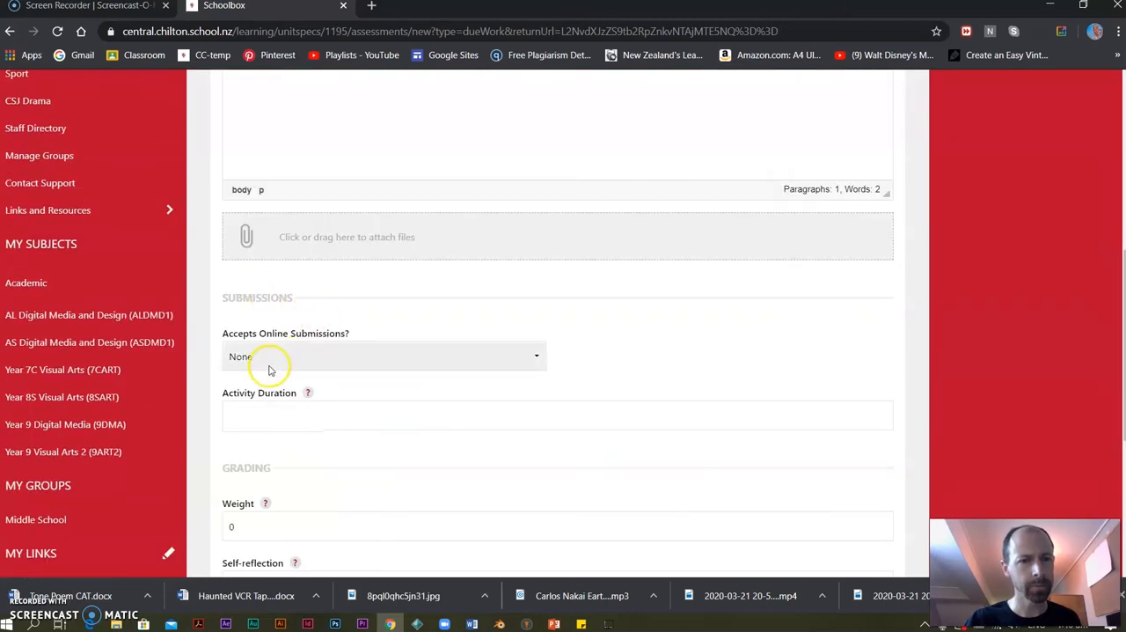
left_click(300, 414)
scroll(301, 414, "down", 4)
left_click_drag(254, 228, 193, 231)
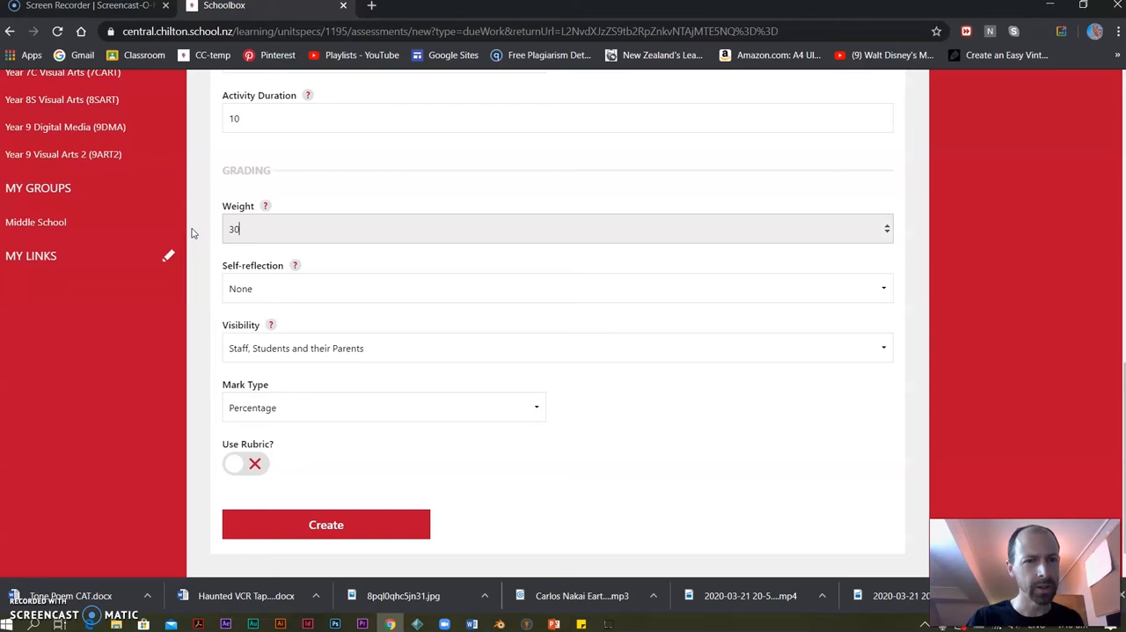
Limit the visibility of the second Surreal Scale due work to Staff and Students.
left_click(278, 290)
left_click(285, 345)
left_click(284, 382)
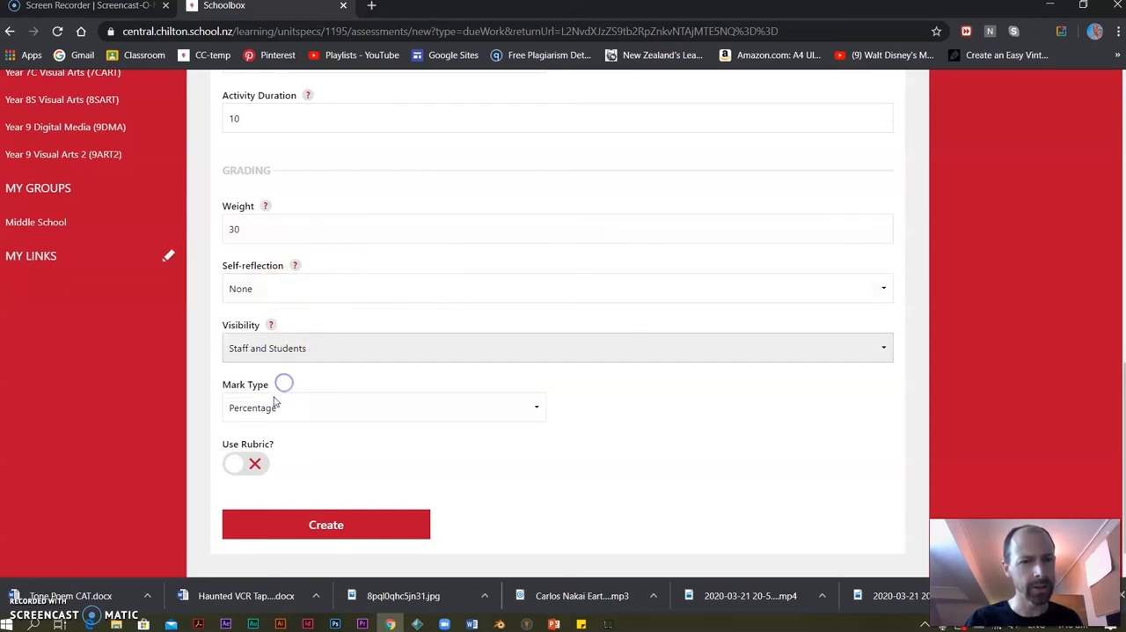
Keep the second Surreal Scale due work's mark type as Percentage and create the due work.
left_click(287, 404)
left_click(289, 406)
left_click(312, 535)
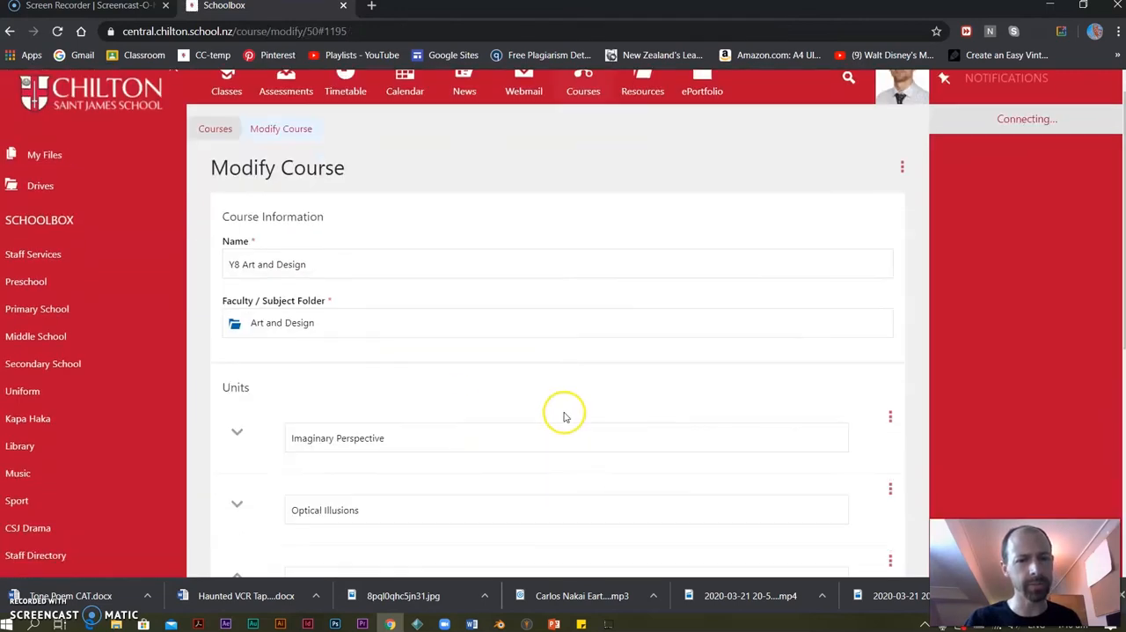
Delete the first Surreal Scale due work from its unit and collapse the unit.
left_click(869, 420)
left_click(417, 272)
left_click(237, 372)
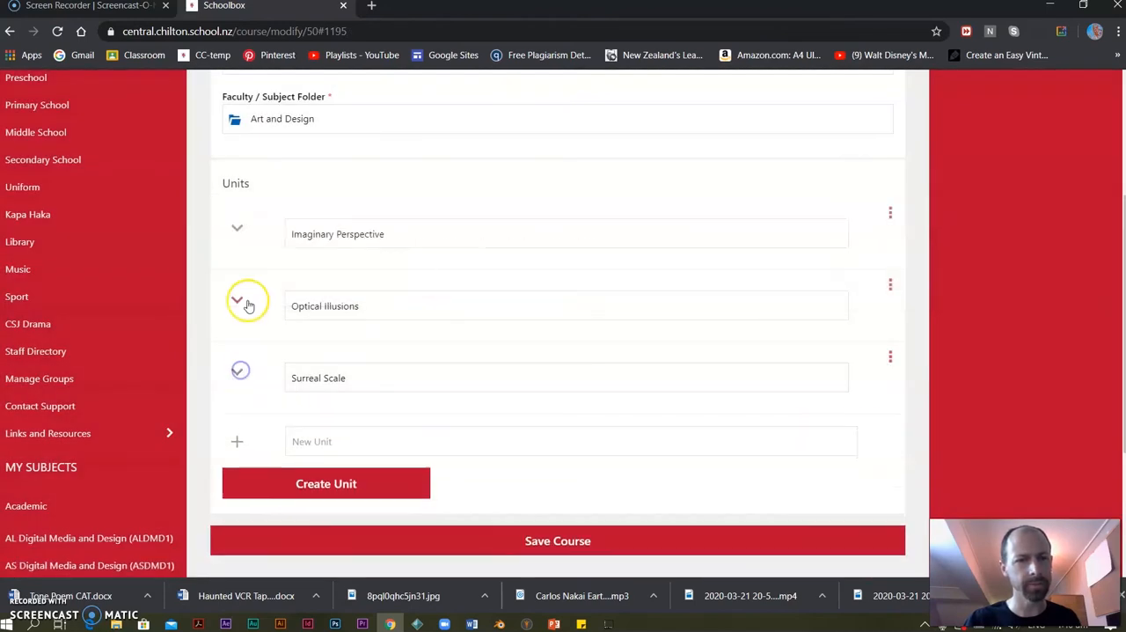
Examine the activities inside the Optical Illusions and Imaginary Perspective units, collapsing both units again.
left_click(236, 299)
left_click(237, 232)
left_click(237, 229)
left_click(236, 299)
Create a unit named "Larger Than Life: Water Droplets" and copy its name.
left_click(331, 439)
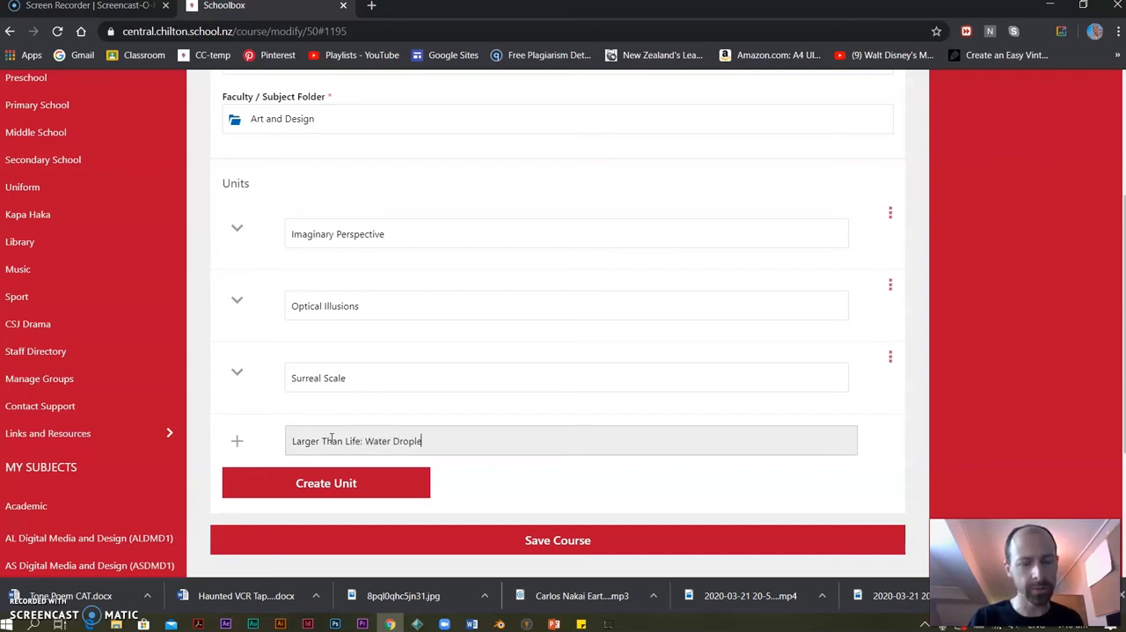
left_click(365, 479)
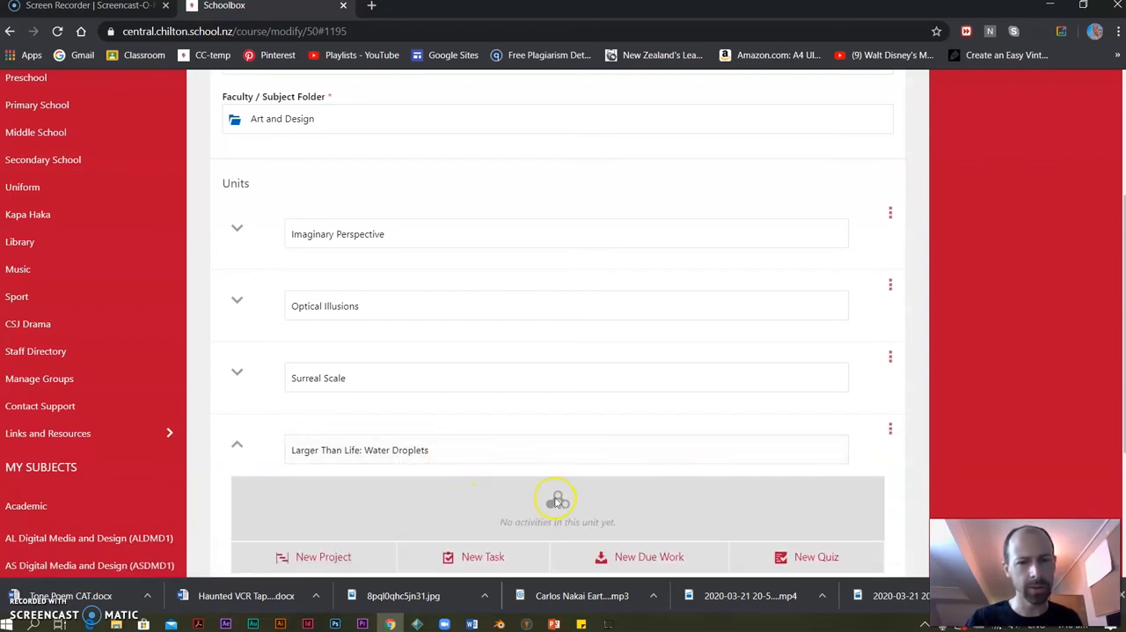
left_click_drag(429, 450, 261, 457)
key("ctrl+c")
Start a due work in the Water Droplets unit, using "Larger Than Life: Water Droplets" as its title and description.
left_click(645, 556)
left_click(284, 271)
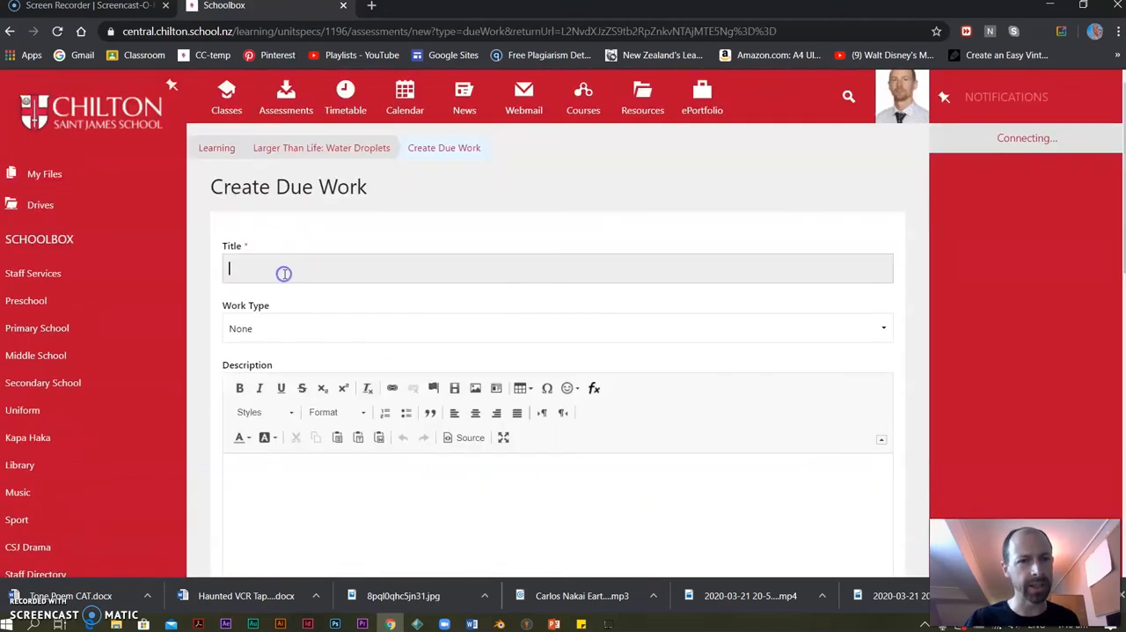
left_click(260, 472)
key("ctrl+v")
scroll(273, 395, "down", 6)
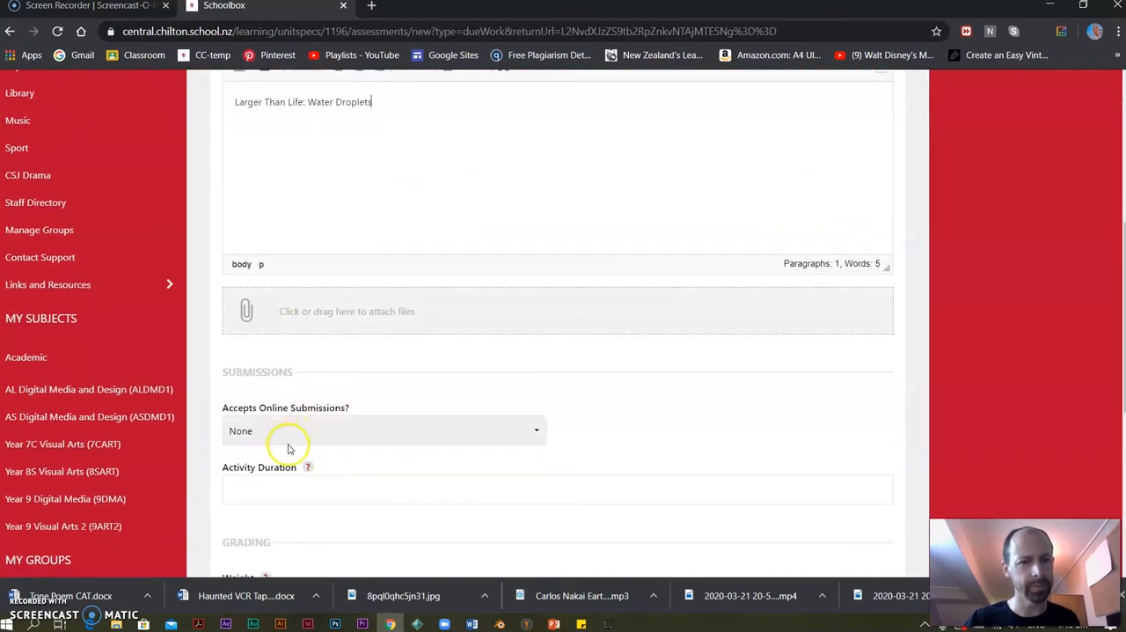
Set the Water Droplets due work's activity duration to 5 and submit the form to create it.
left_click(260, 339)
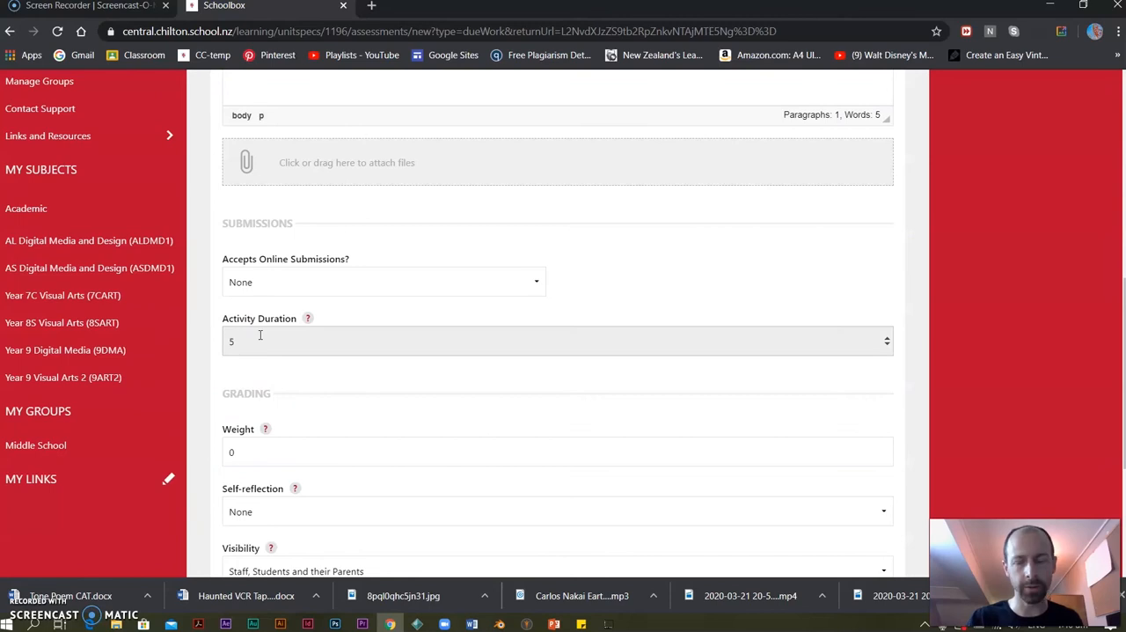
type("5")
key("Return")
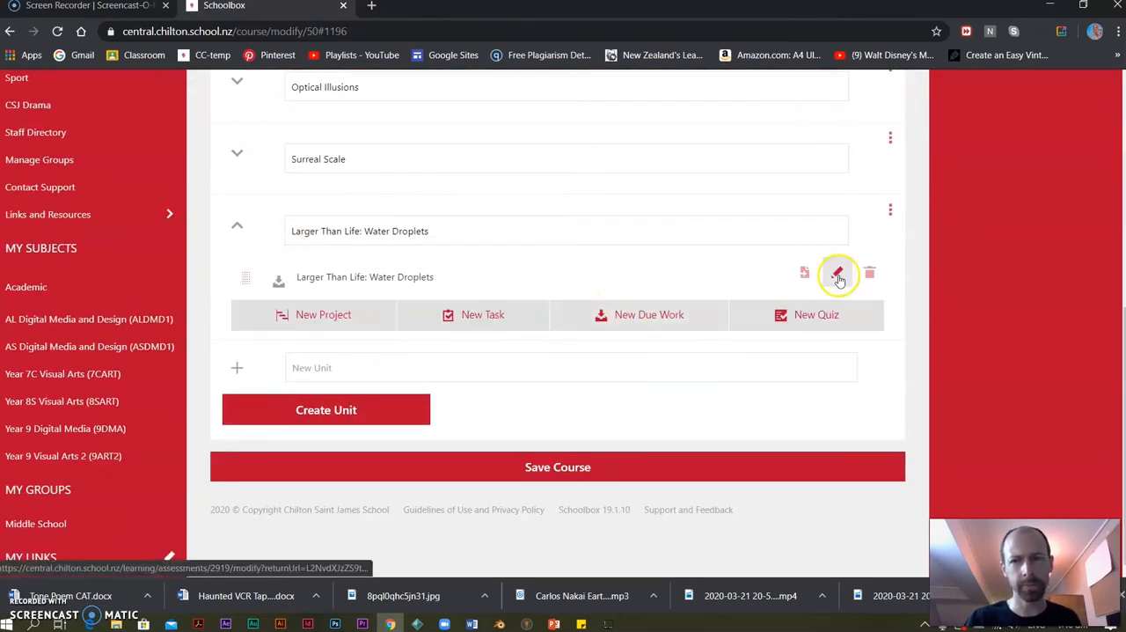
Edit the Water Droplets due work's weight, limit its visibility to Staff and Students, and save the update.
left_click(836, 272)
scroll(259, 281, "down", 9)
left_click_drag(272, 229, 197, 234)
left_click(329, 343)
left_click(304, 379)
left_click(326, 524)
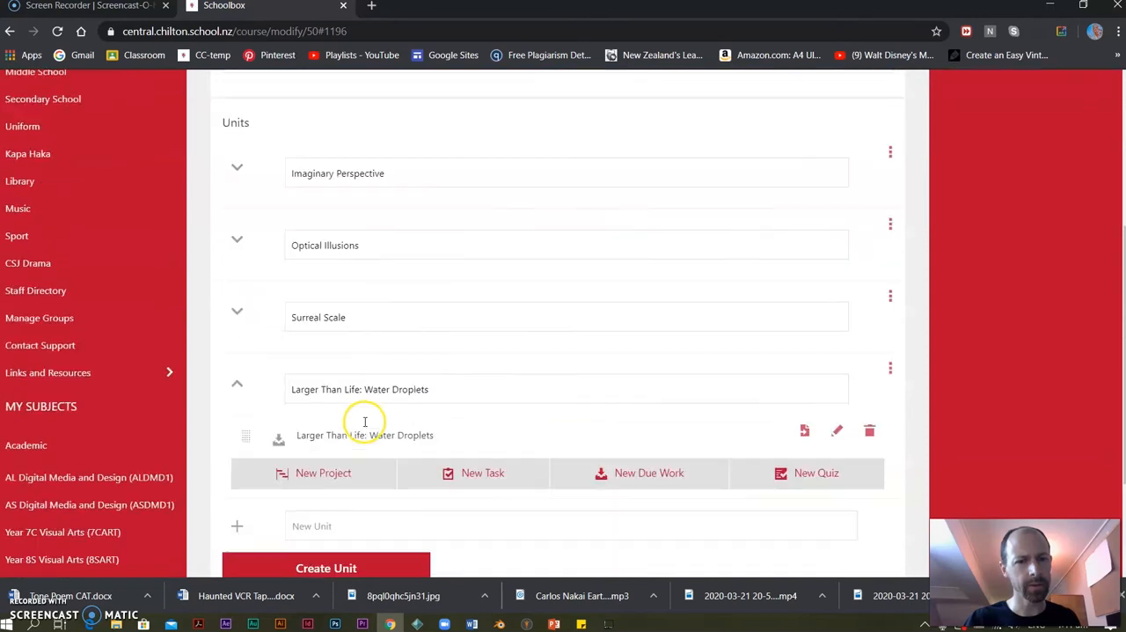
Collapse the Water Droplets unit, create a unit named "Larger Than Life: In Bloom" and copy its name.
left_click(236, 365)
left_click(302, 438)
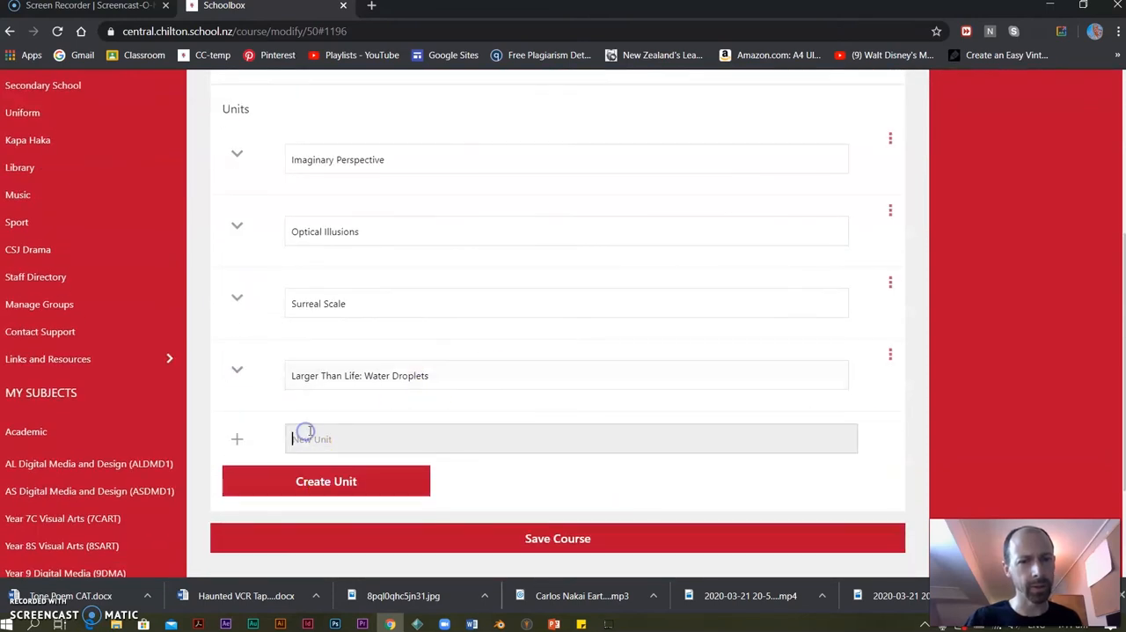
key("ctrl+v")
left_click_drag(436, 440, 379, 444)
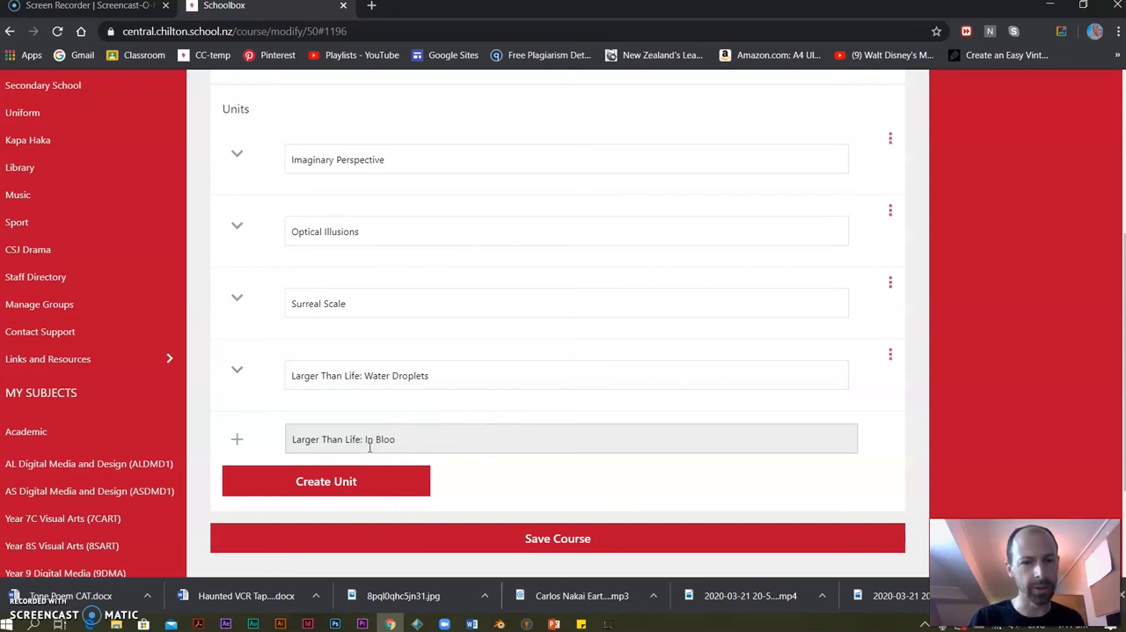
left_click(360, 484)
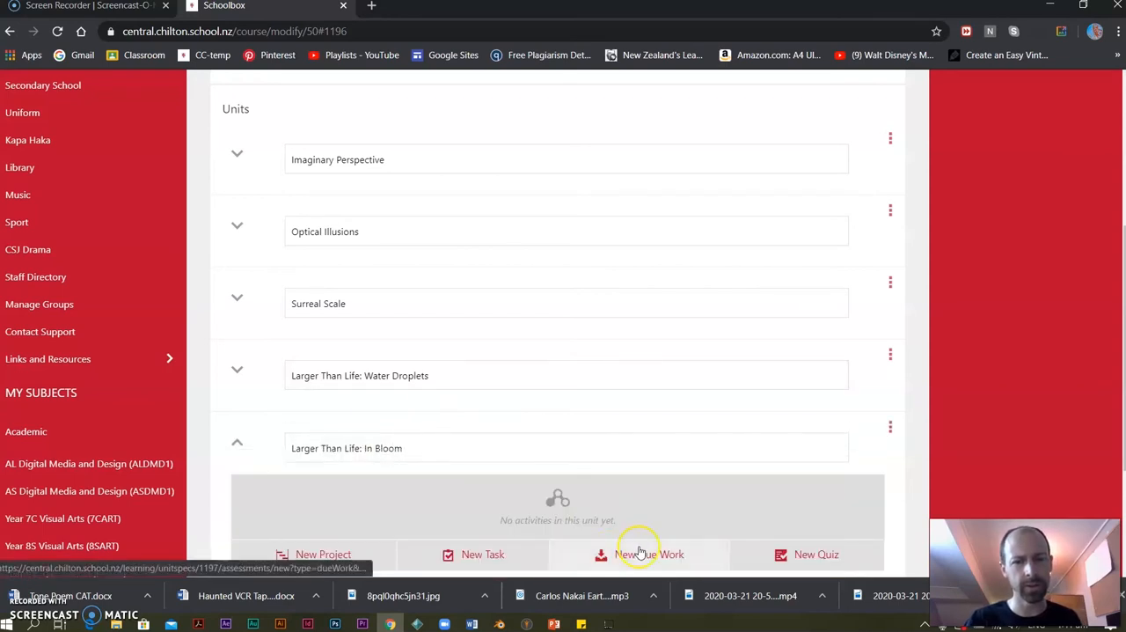
left_click(387, 447)
Start a due work in the In Bloom unit with "Larger Than Life: In Bloom" as title and description, and choose its work type.
left_click(642, 554)
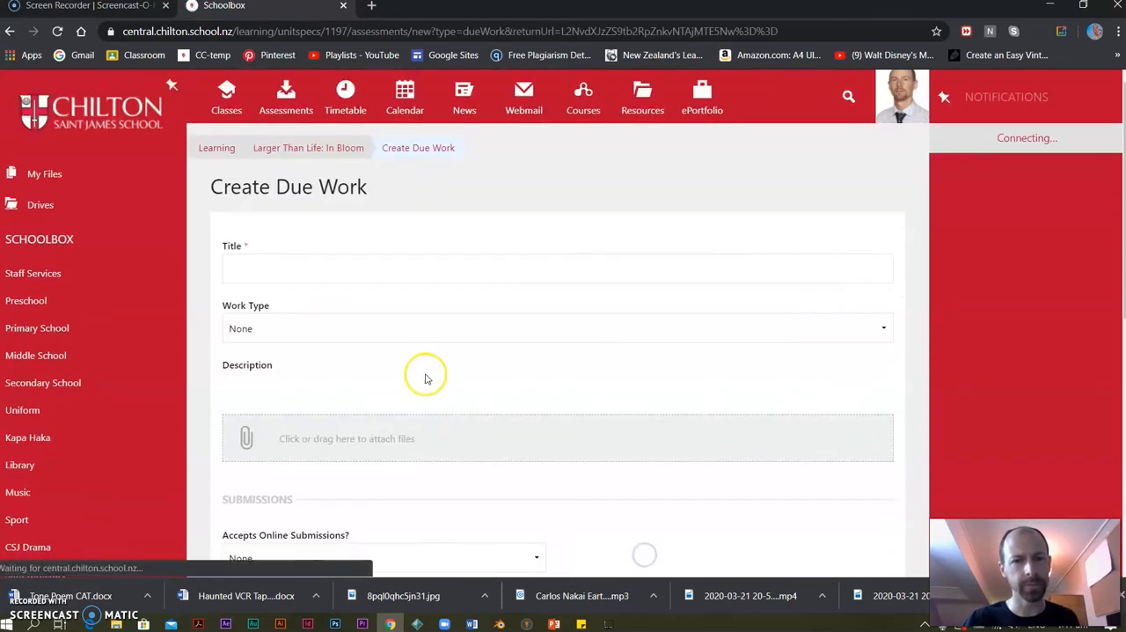
left_click(250, 511)
type("Larger Than Life: In Bloom")
scroll(428, 245, "down", 3)
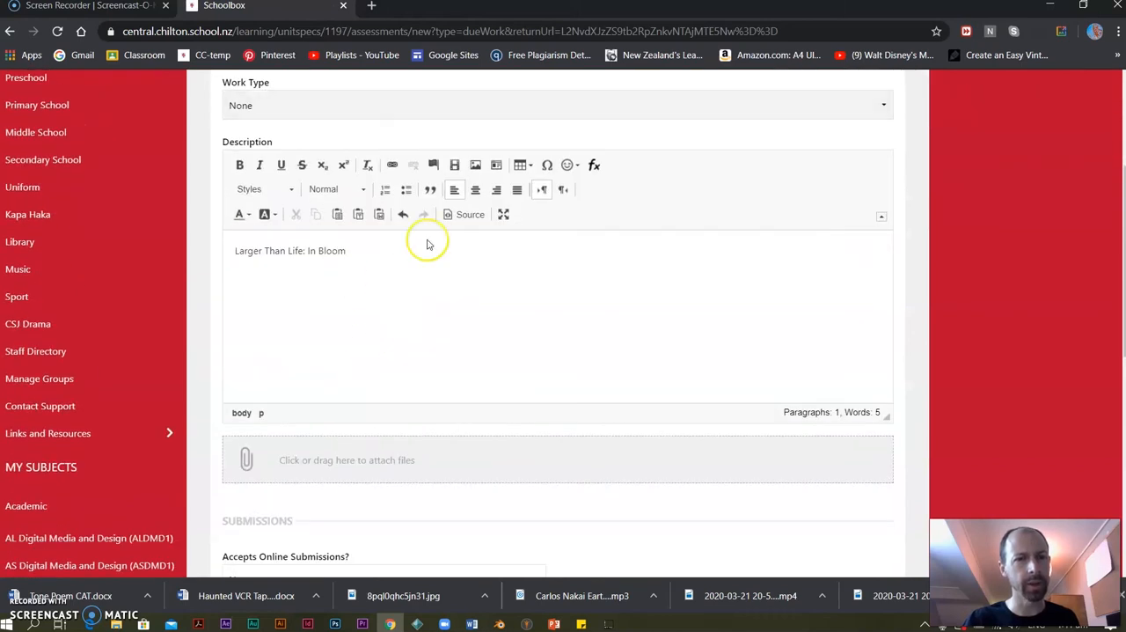
left_click(285, 104)
left_click(261, 138)
Set the In Bloom due work's activity duration to 5 and its weight to 10.
scroll(393, 319, "down", 3)
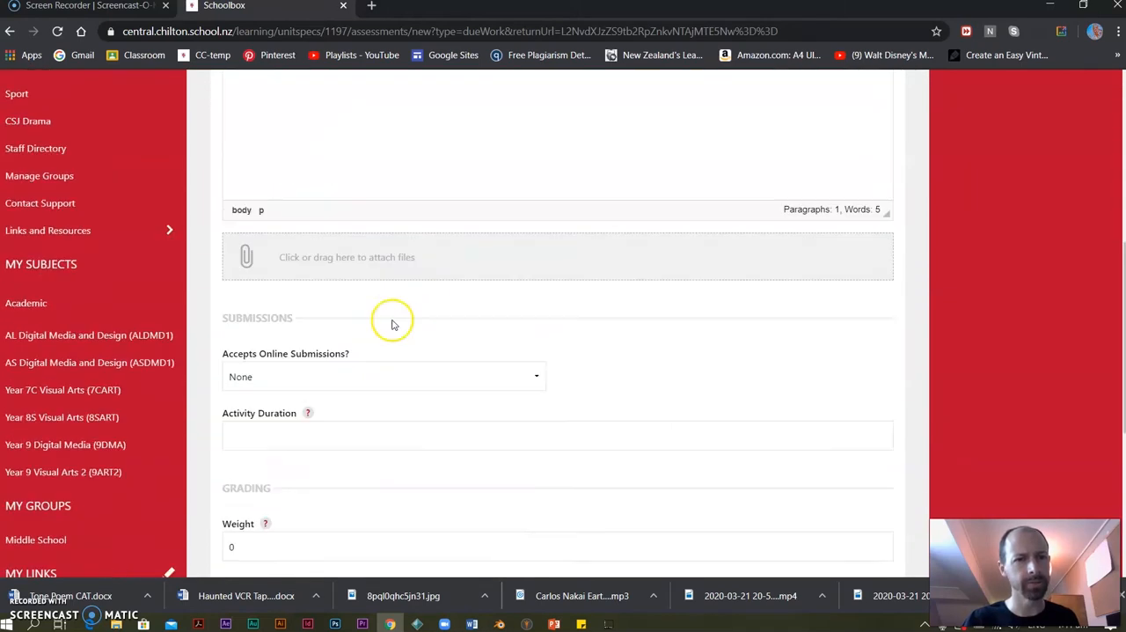
scroll(314, 420, "down", 2)
left_click(265, 270)
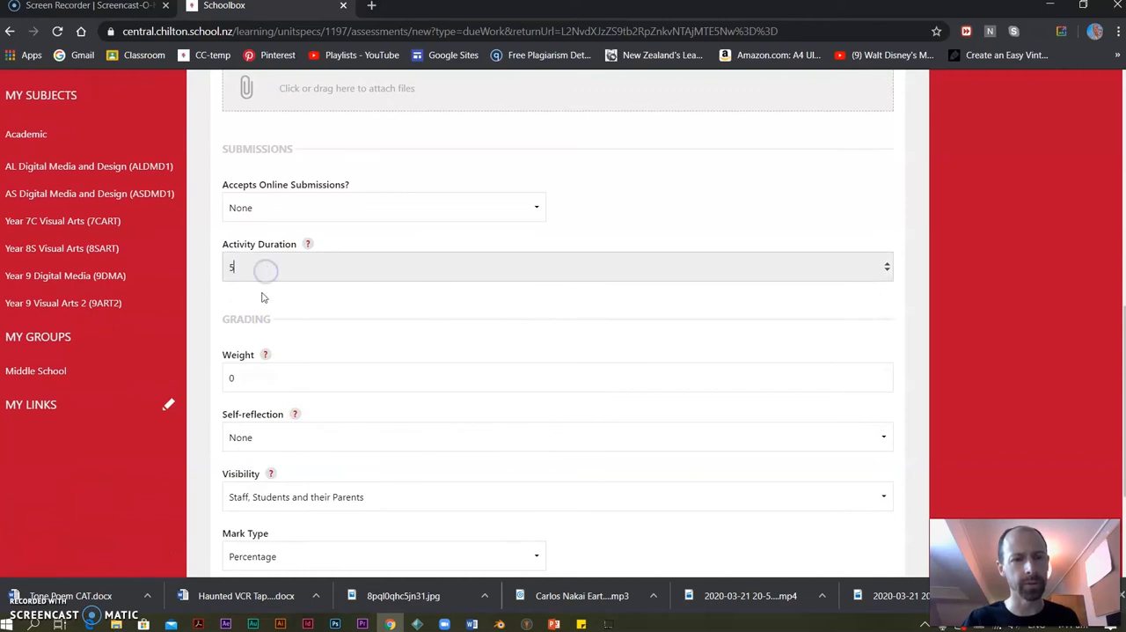
type("5")
left_click(273, 384)
double_click(225, 376)
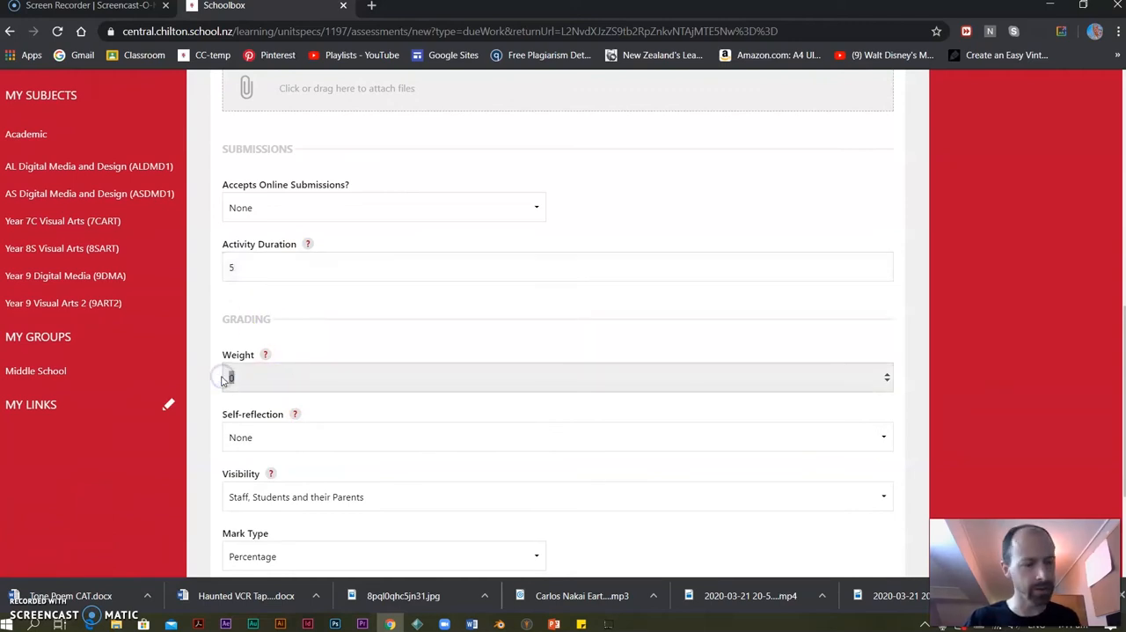
scroll(272, 365, "down", 1)
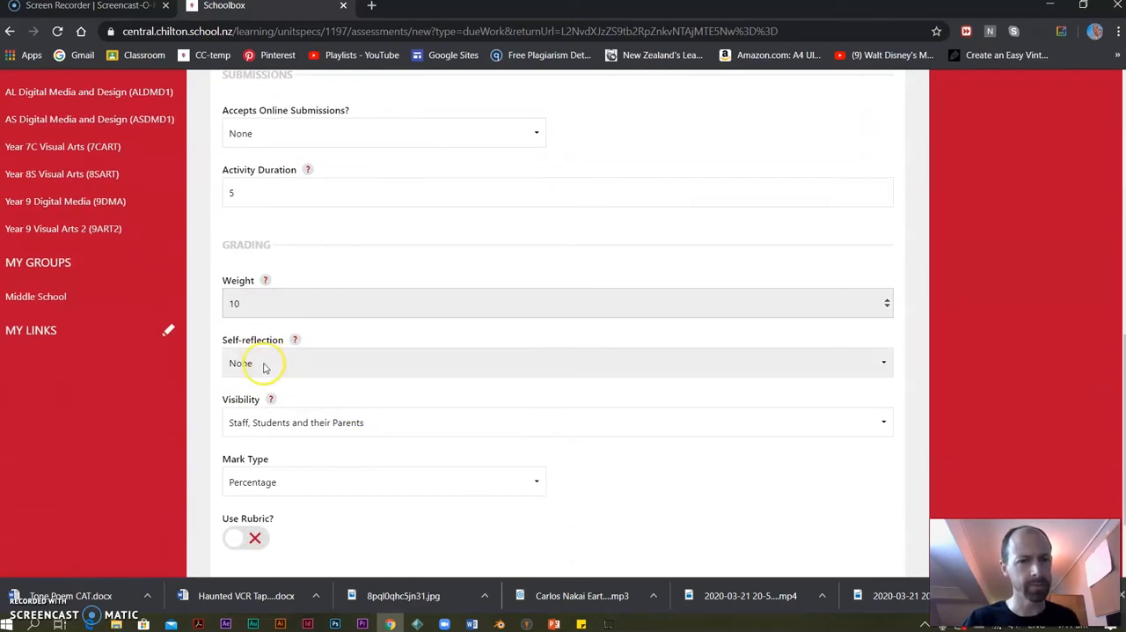
Limit the In Bloom due work's visibility to Staff and Students, create it, and collapse its unit.
left_click(355, 422)
left_click(262, 455)
scroll(299, 506, "down", 2)
left_click(339, 490)
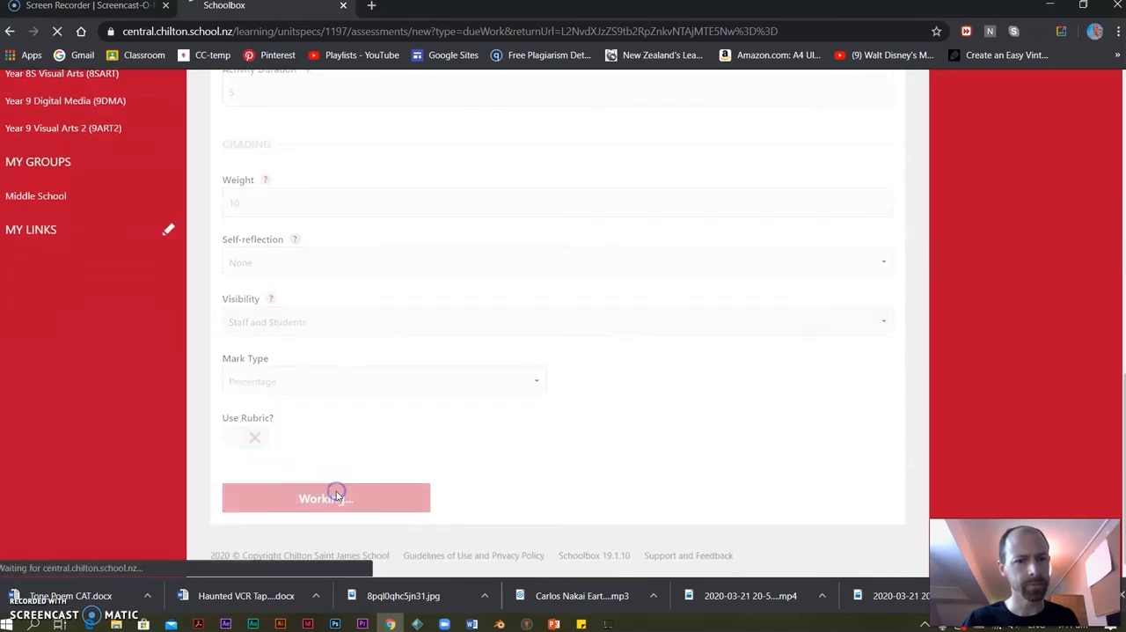
left_click(250, 369)
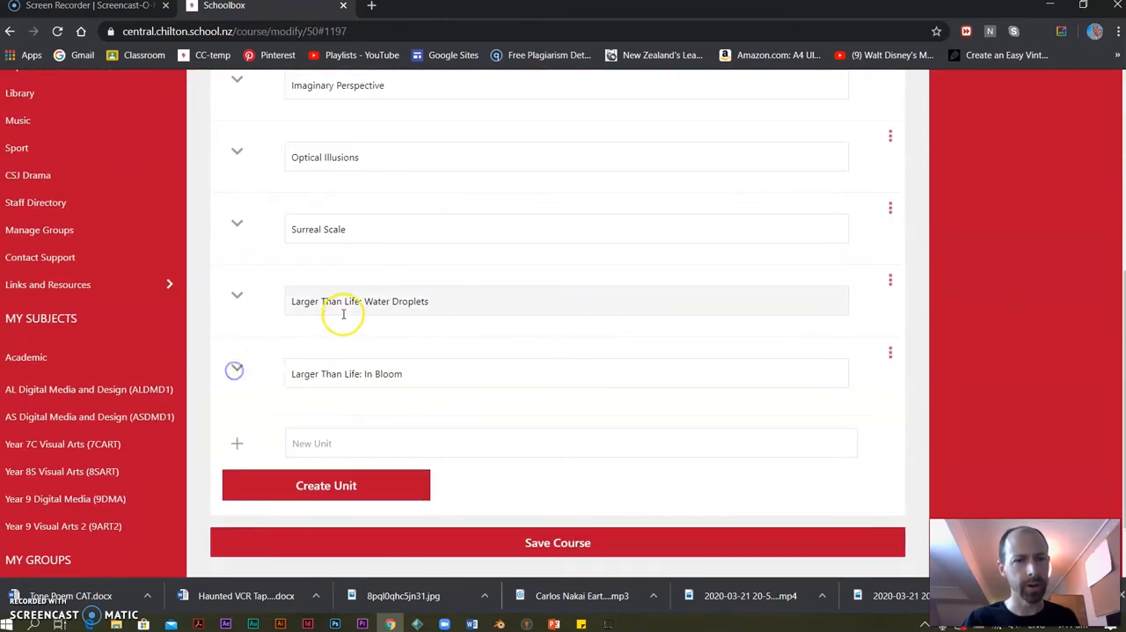
Open the Imaginary Desert project in the Imaginary Perspective unit for editing and find its grading settings.
scroll(263, 220, "up", 1)
left_click(239, 152)
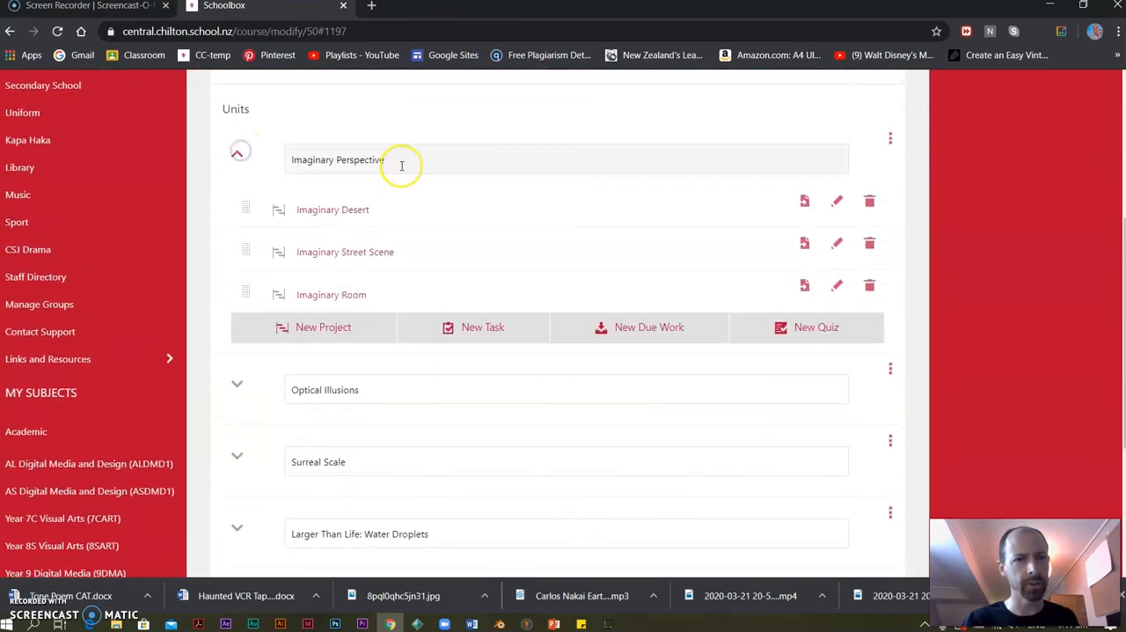
left_click(837, 201)
scroll(452, 322, "down", 3)
scroll(332, 307, "down", 5)
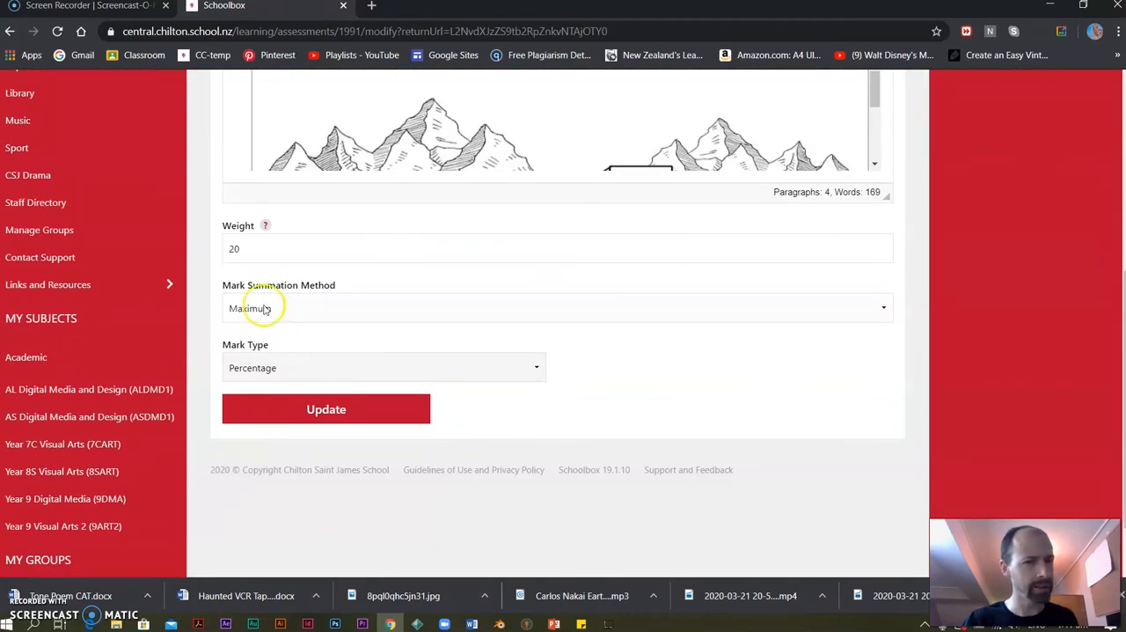
scroll(334, 251, "down", 1)
scroll(289, 218, "up", 1)
Try a weight of 5 with the Maximum summation method for Imaginary Desert, and return to the course without saving.
left_click_drag(245, 252, 188, 254)
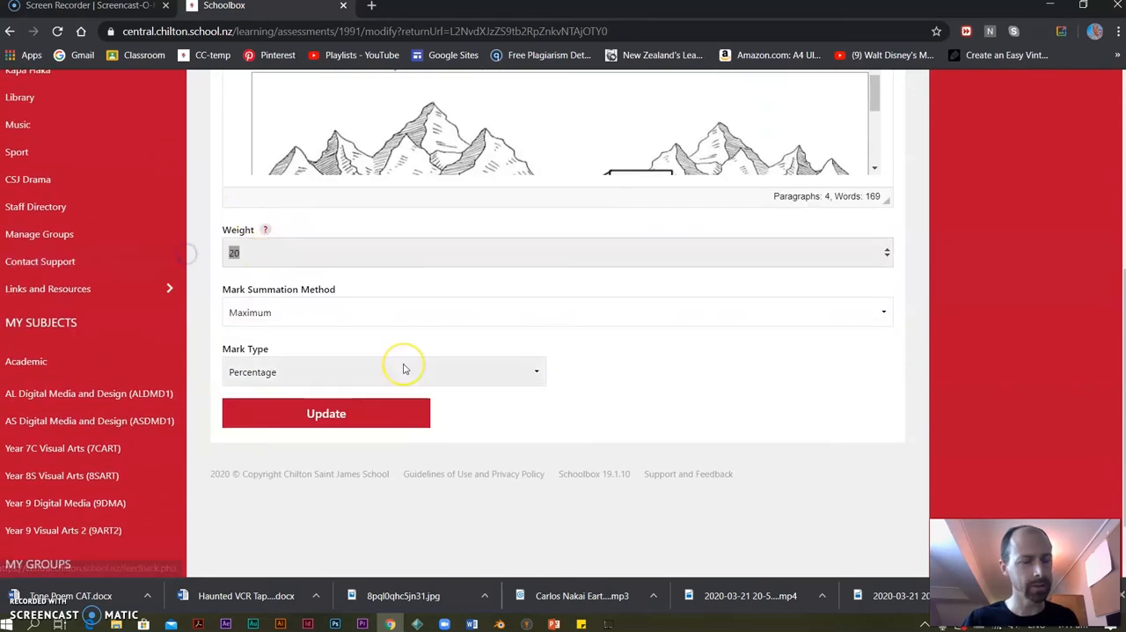
type("5")
left_click(316, 323)
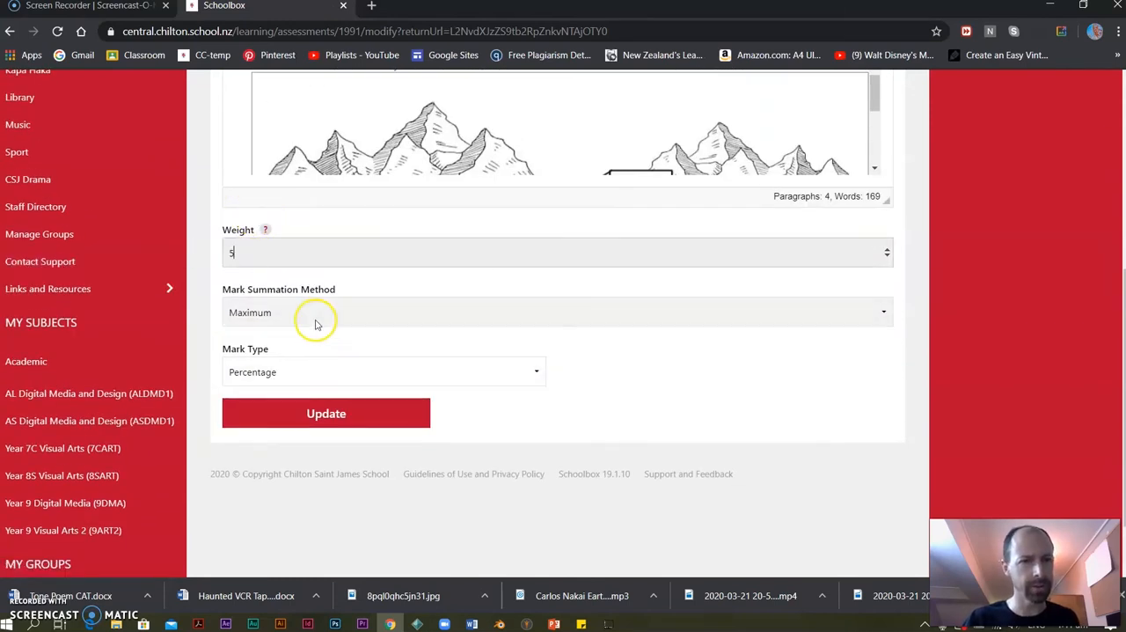
left_click(876, 308)
left_click(295, 305)
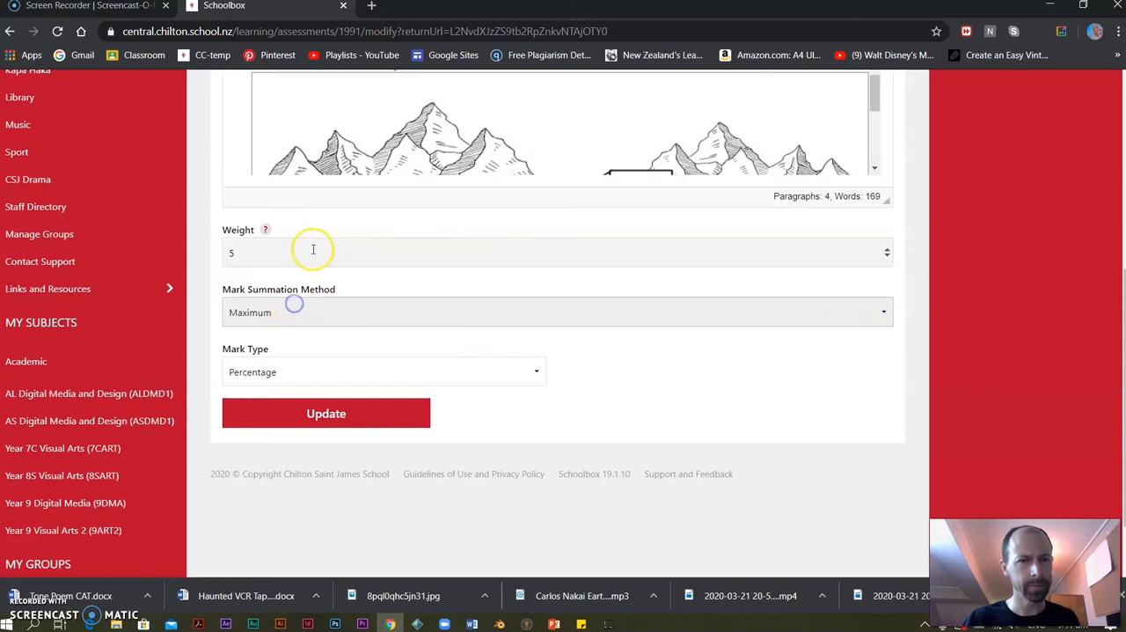
scroll(503, 352, "up", 4)
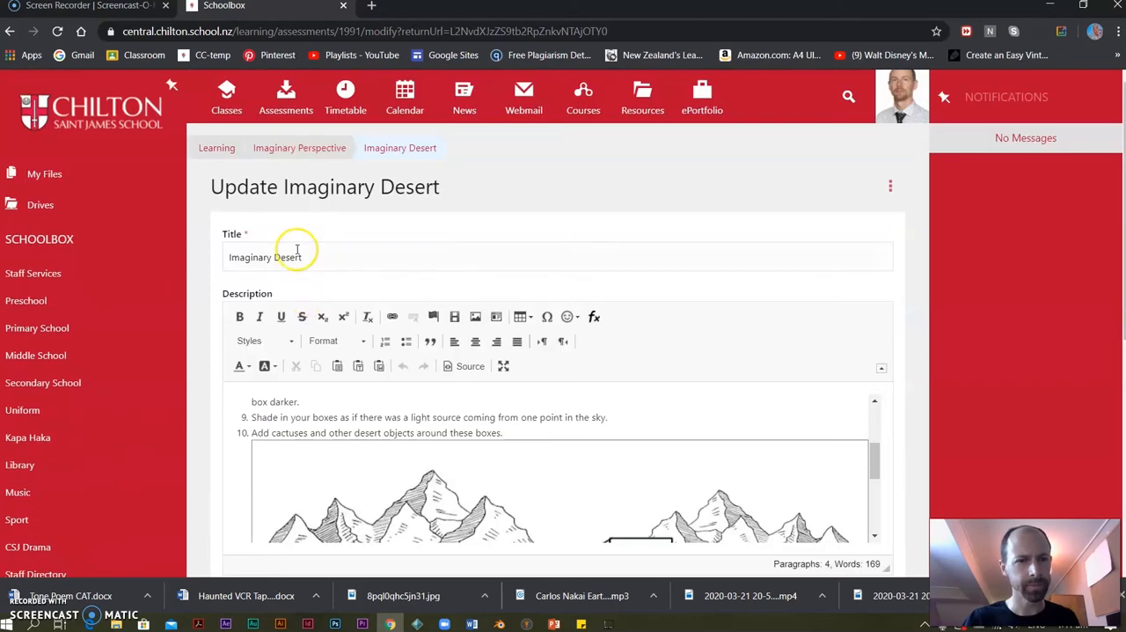
left_click(334, 148)
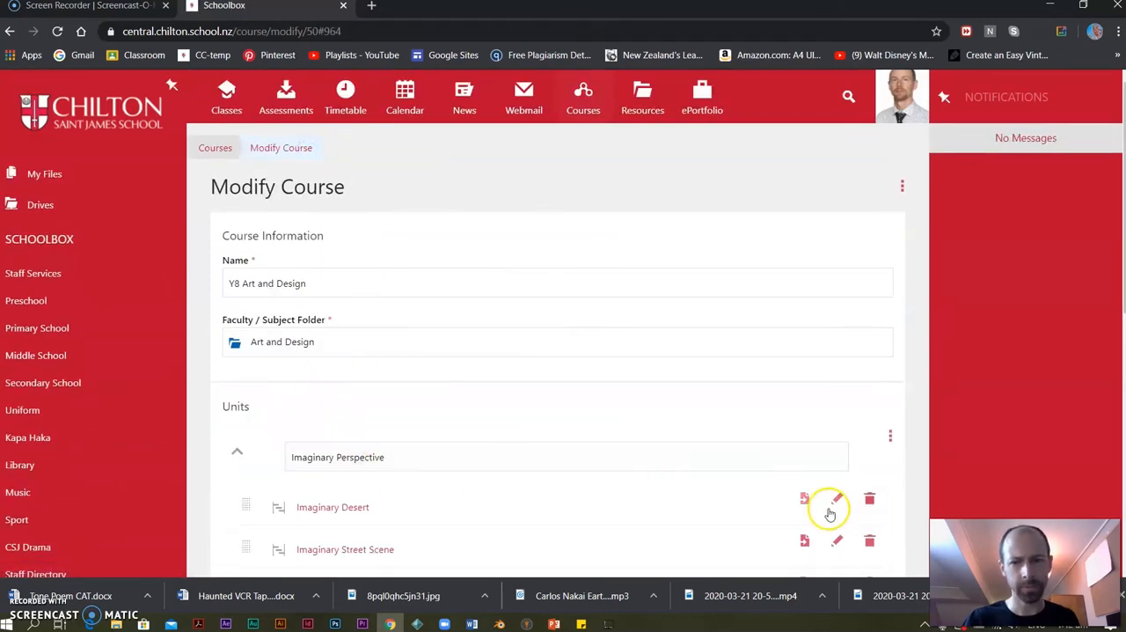
Check the Imaginary Desert project's edit form, go back to the course, and open the project's own page.
left_click(836, 499)
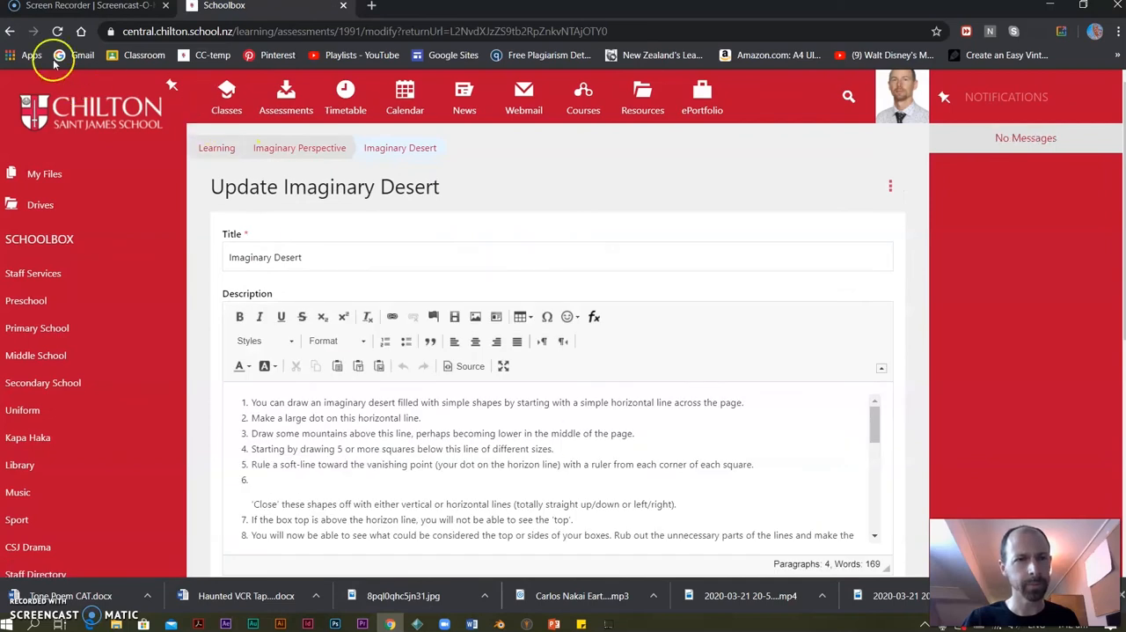
left_click(9, 30)
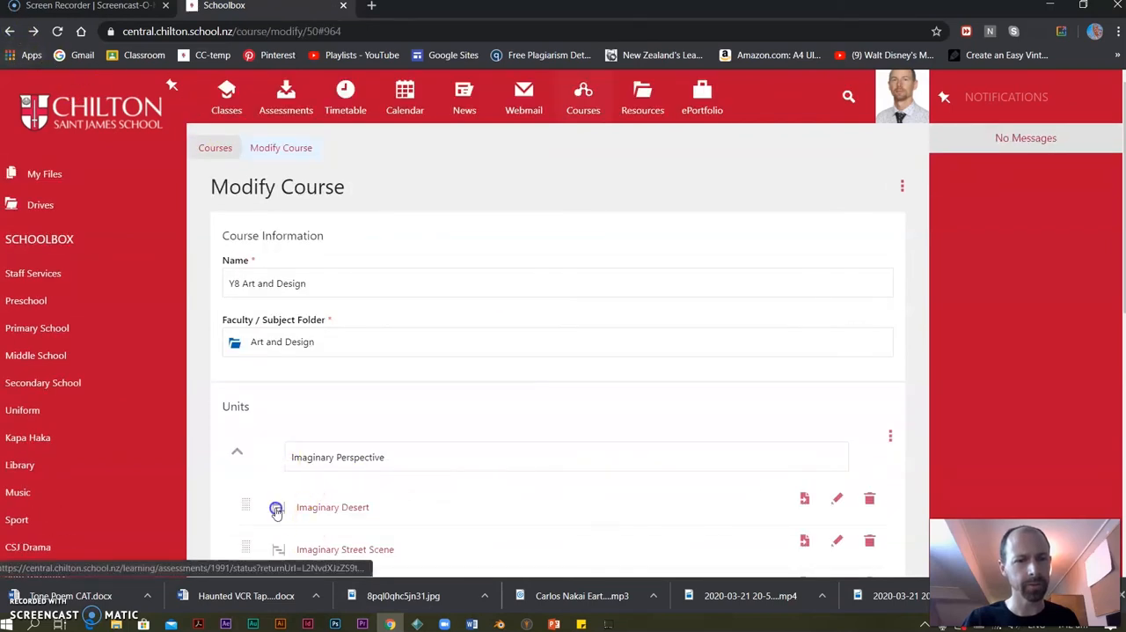
left_click(275, 510)
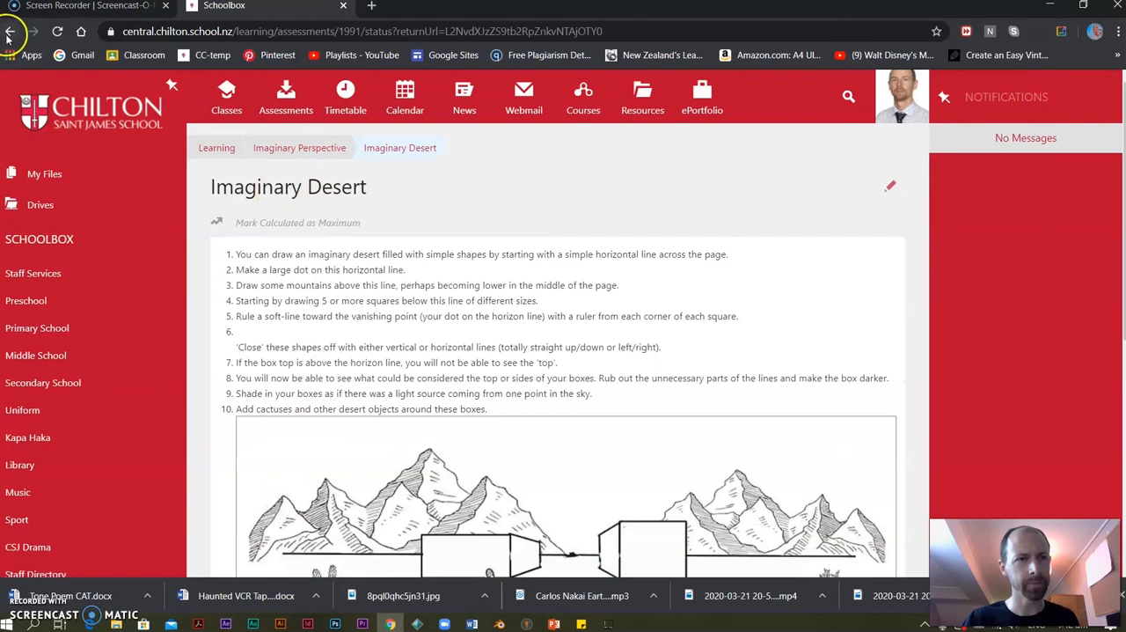
Open the Imaginary Desert edit form from the project's page, submit the update, and look over the saved project.
left_click(886, 187)
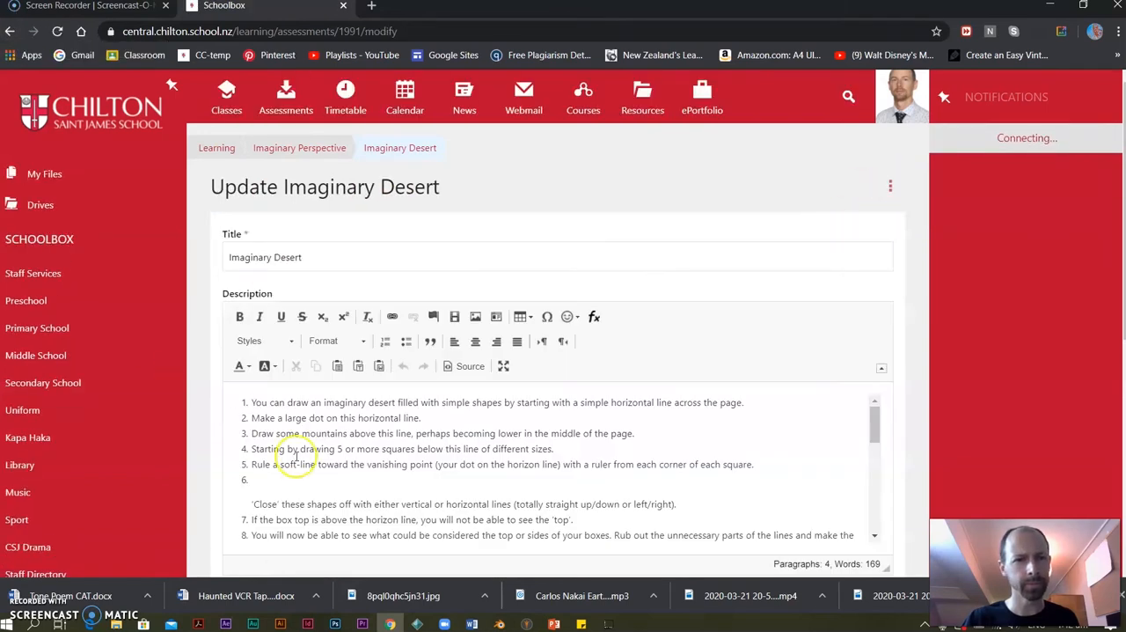
scroll(296, 343, "down", 4)
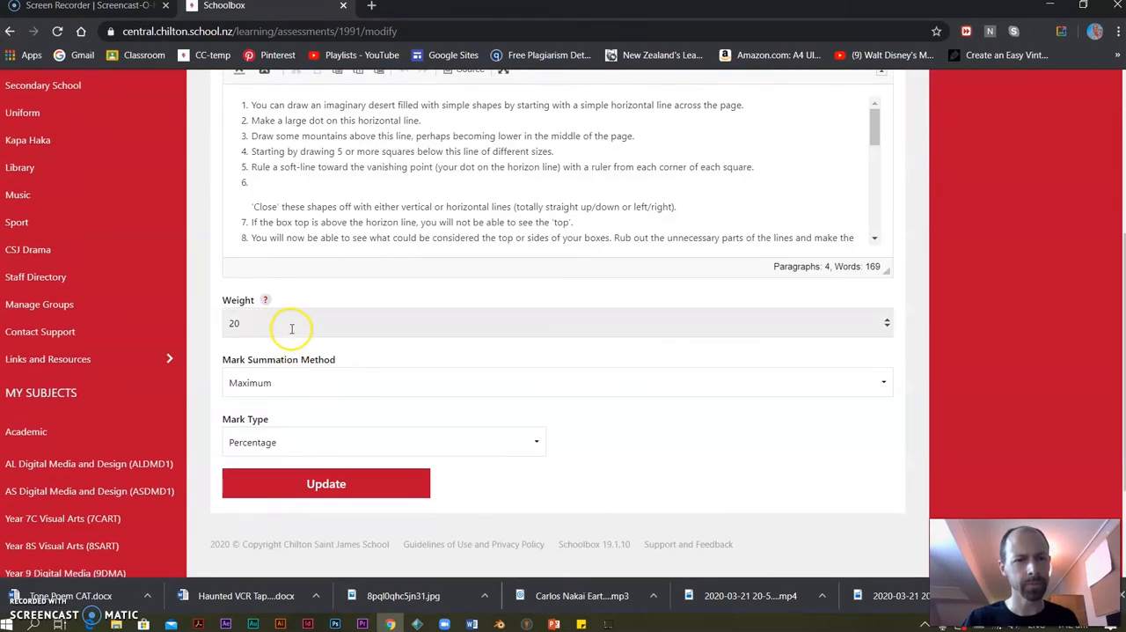
left_click(327, 482)
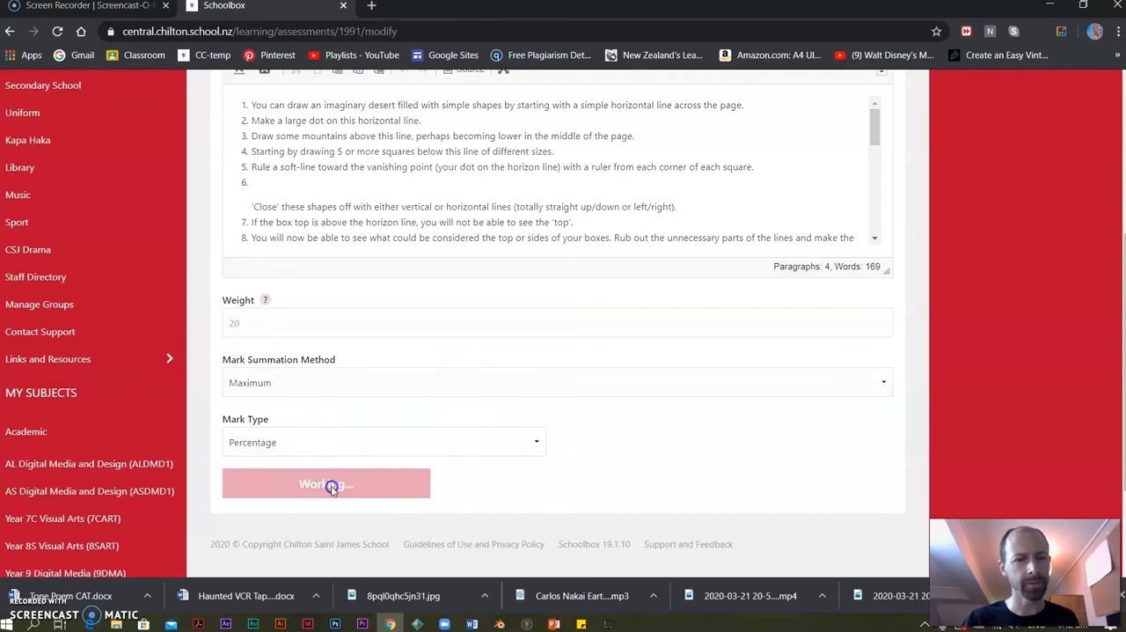
scroll(355, 472, "down", 5)
scroll(342, 398, "up", 5)
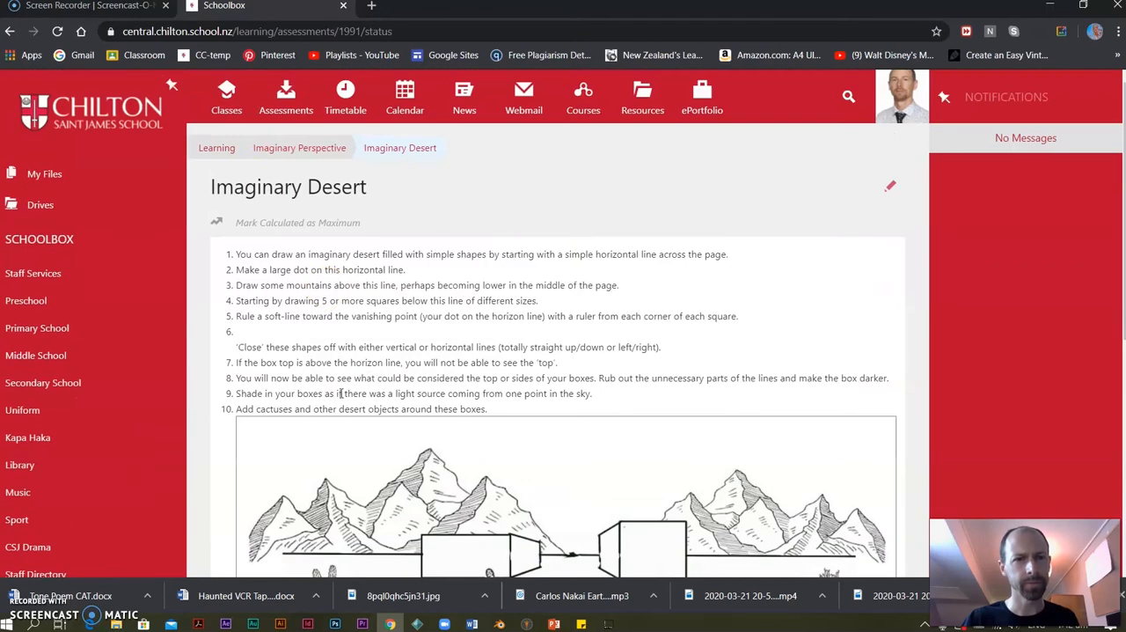
Return to the course list and filter it by "8 art".
left_click(213, 150)
left_click(585, 99)
left_click(306, 226)
type("8 art")
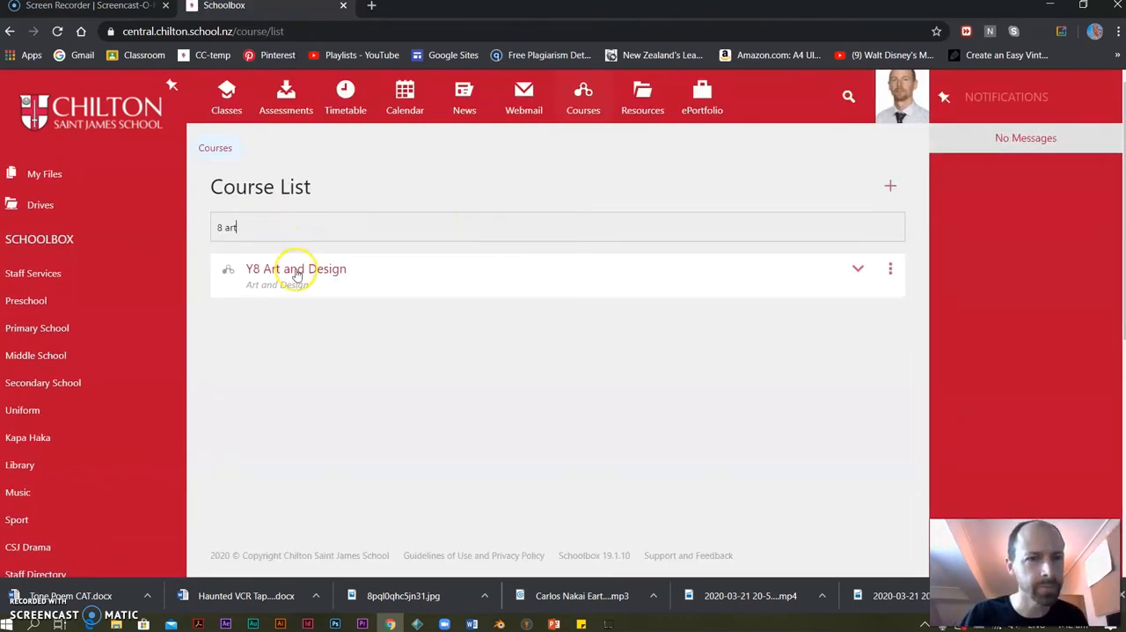
Open the Y8 Art and Design course and create a new unit named "Seussical Musical - Plans for Backdrops".
left_click(297, 272)
scroll(361, 360, "down", 3)
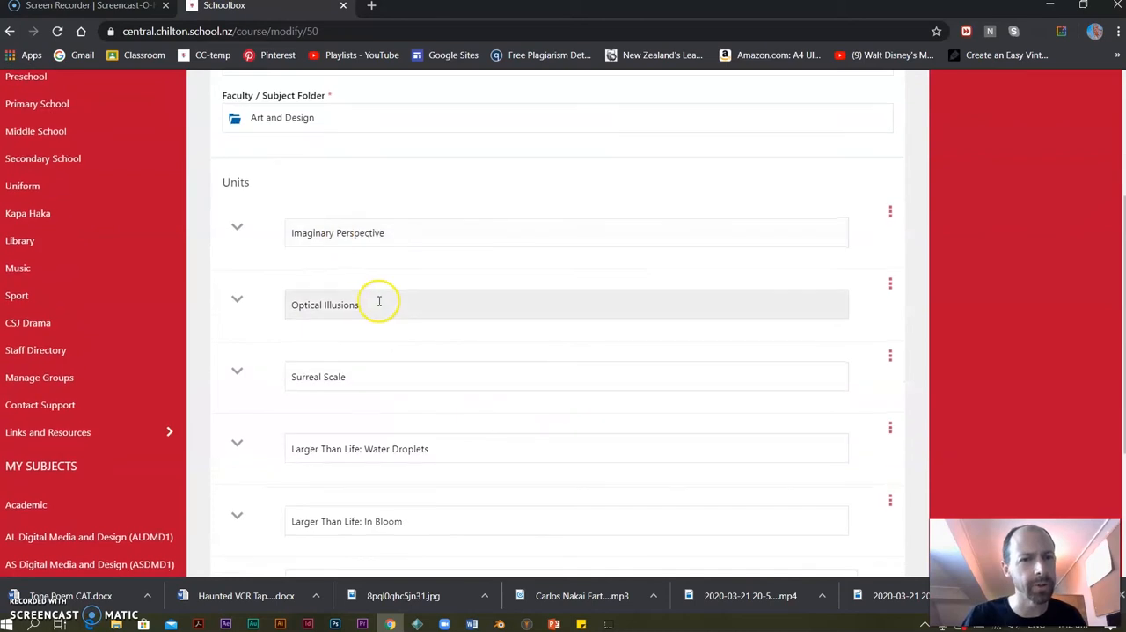
scroll(369, 299, "down", 2)
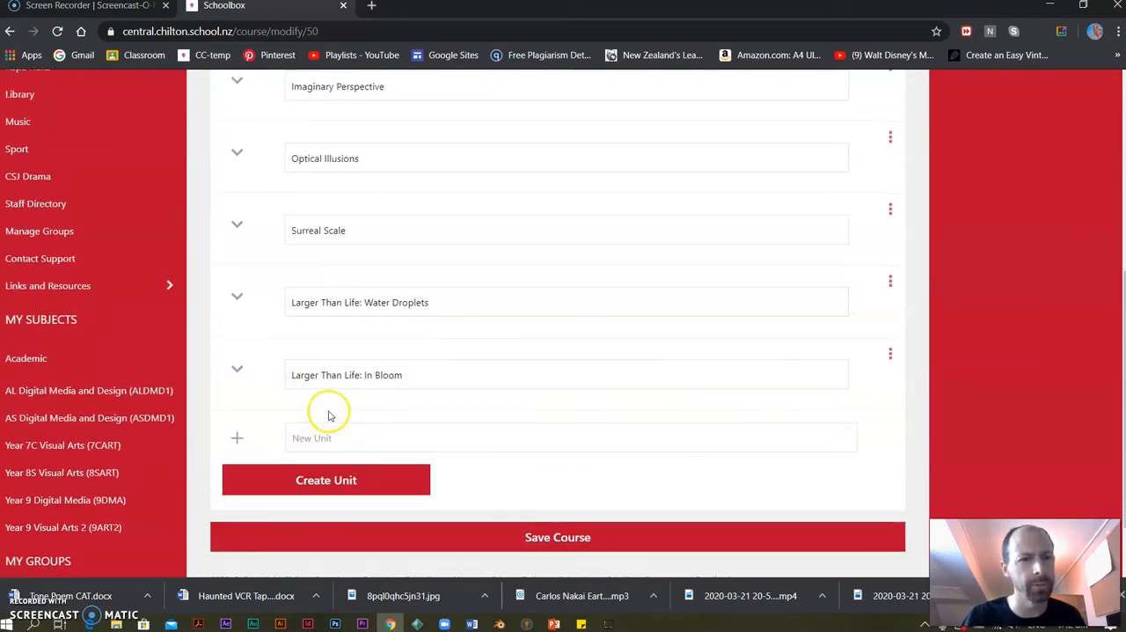
scroll(281, 385, "up", 3)
scroll(234, 460, "down", 3)
left_click(329, 511)
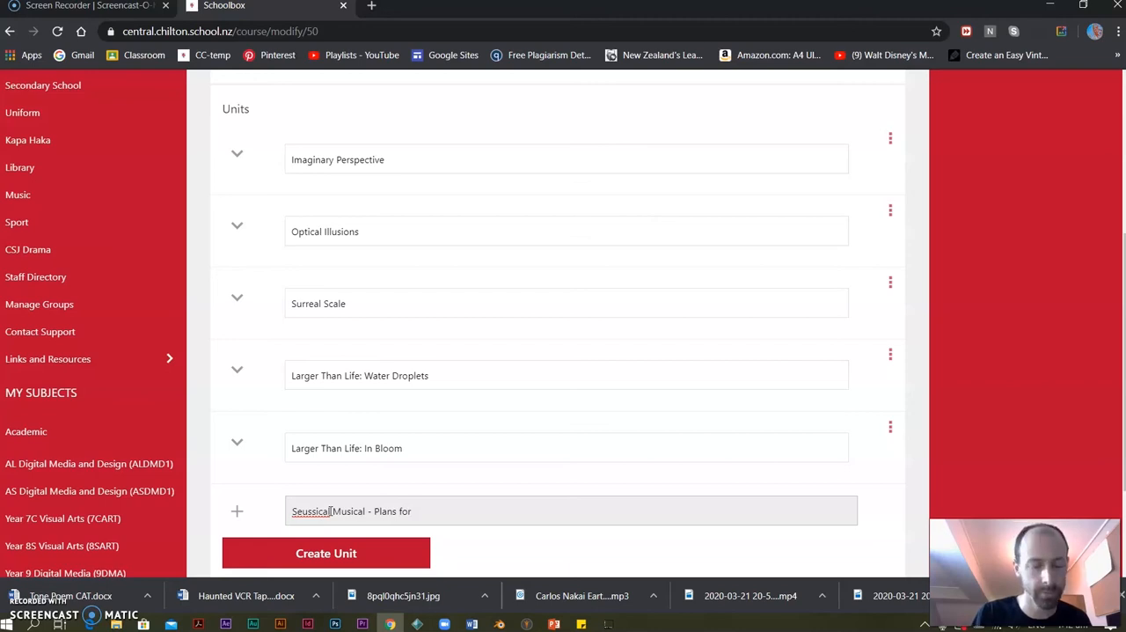
triple_click(426, 515)
key("ctrl+c")
left_click(359, 552)
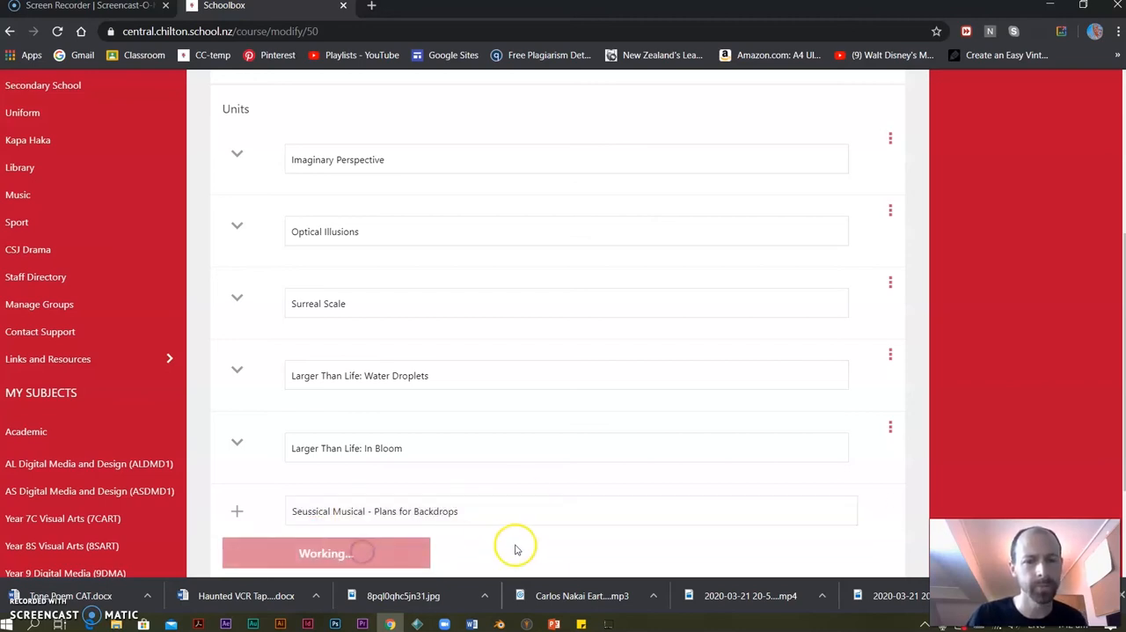
Start a due work in the Plans for Backdrops unit, using the unit's name as both title and description.
scroll(533, 513, "down", 3)
left_click(681, 397)
left_click(241, 262)
key("ctrl+v")
left_click(252, 495)
key("ctrl+v")
scroll(327, 467, "down", 4)
scroll(273, 475, "down", 2)
Set the weight and the remaining grading option of the Plans for Backdrops due work, and create it.
left_click_drag(260, 459, 211, 464)
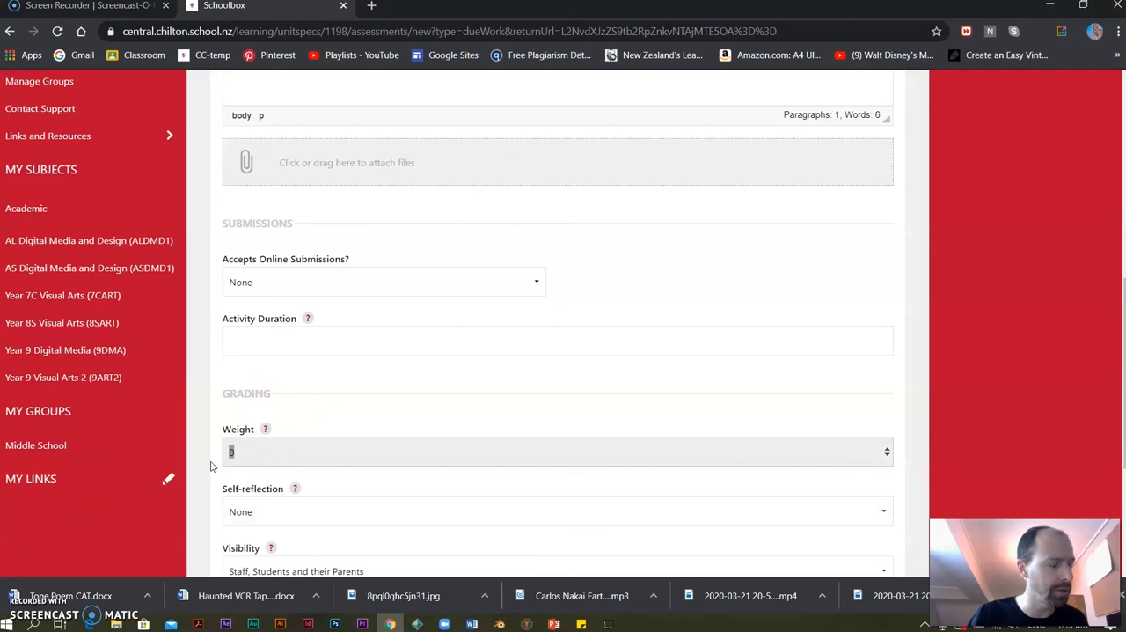
scroll(211, 466, "down", 3)
left_click(291, 346)
left_click(272, 378)
left_click(324, 521)
Create another unit named "Seussical Musical - Backdrop Assistance" at the end of the course.
scroll(452, 445, "down", 8)
left_click(237, 272)
left_click(319, 412)
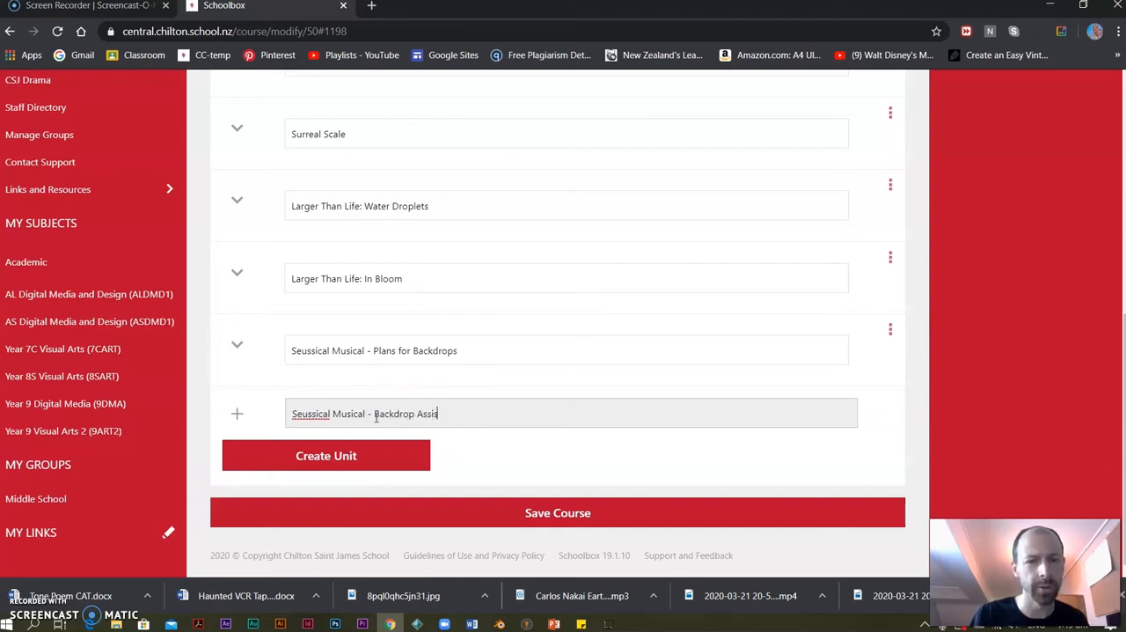
left_click(357, 455)
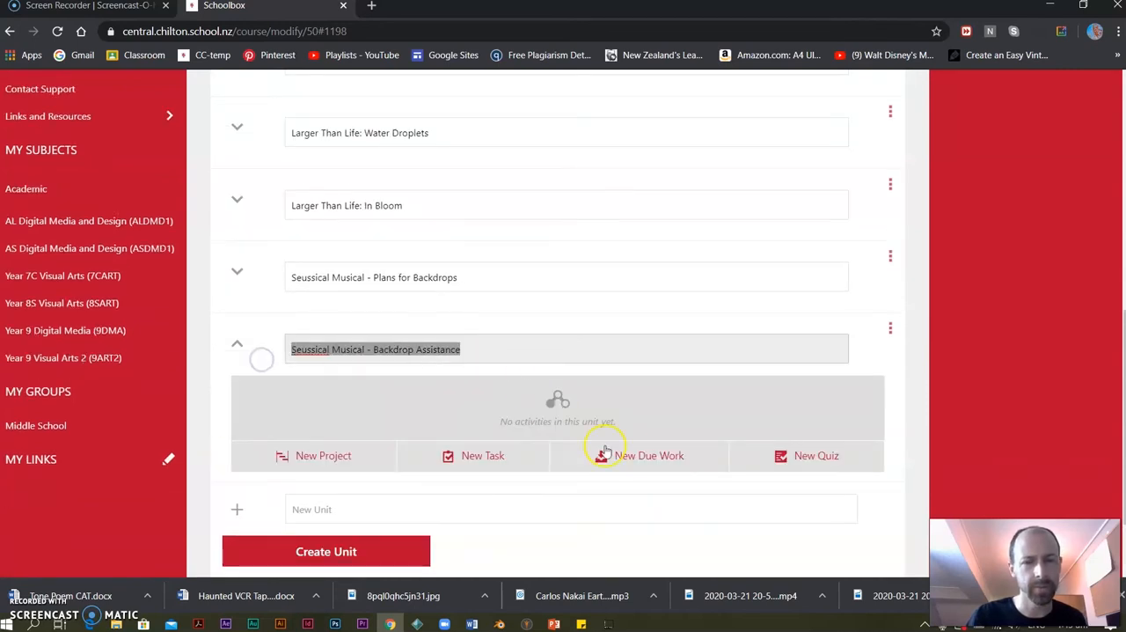
Create a due work in the Backdrop Assistance unit with the unit's name as title and description and a weight of 10.
left_click(605, 452)
left_click(276, 494)
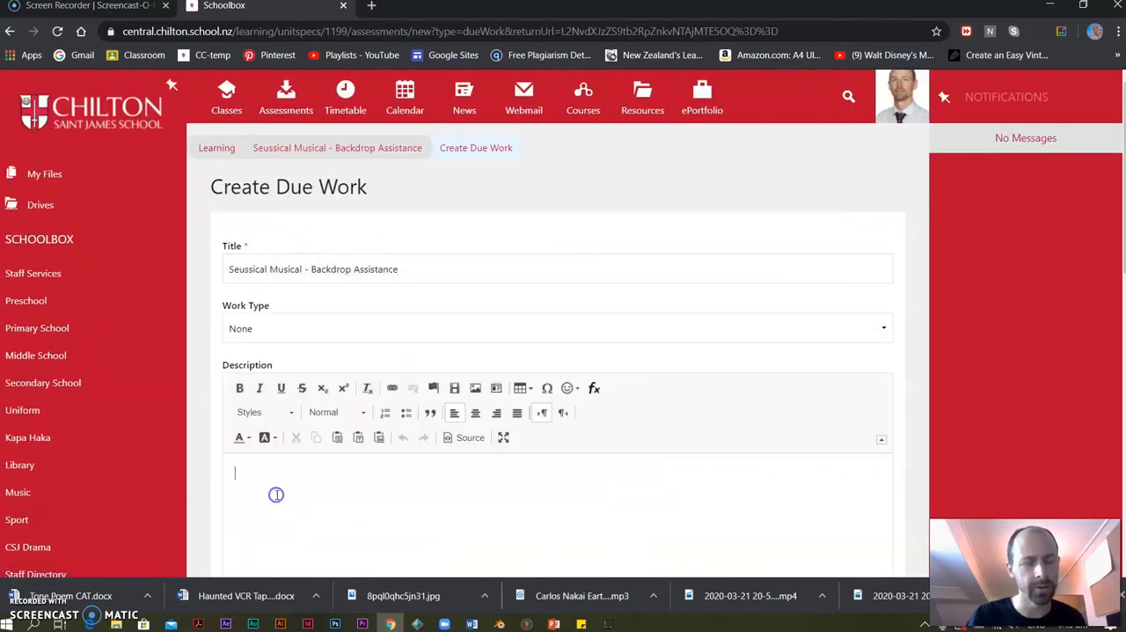
type("Seussical Musical - Backdrop Assistance")
scroll(332, 493, "down", 6)
left_click(255, 451)
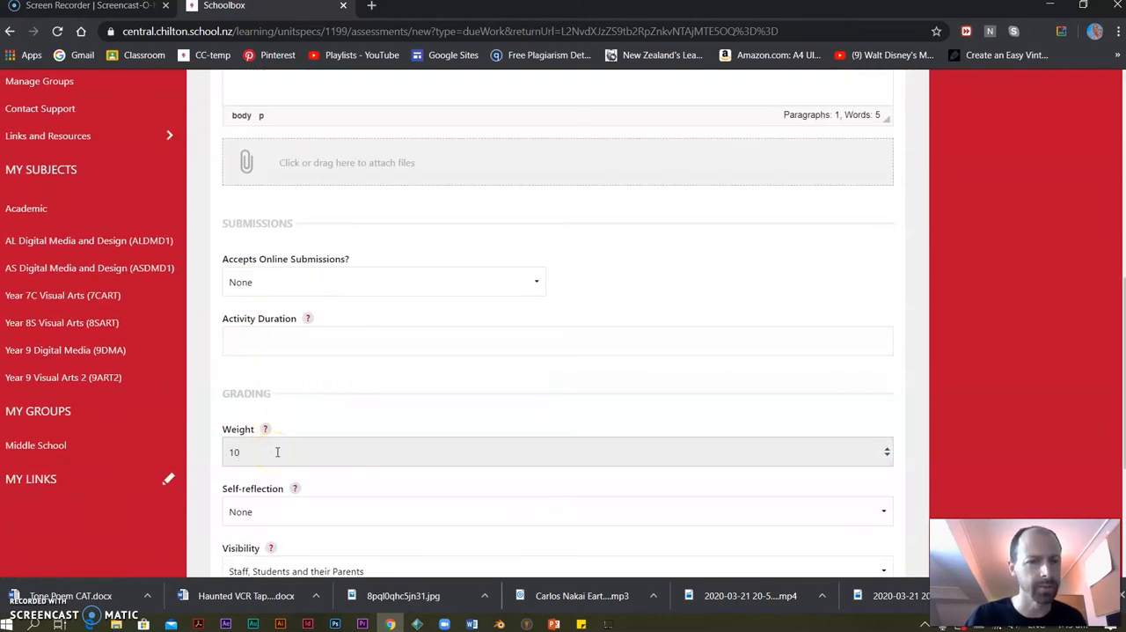
scroll(277, 452, "down", 3)
left_click(266, 344)
left_click(255, 379)
left_click(327, 495)
Edit the Imaginary Desert project in the Imaginary Perspective unit, set its weight to 5, and update it.
scroll(249, 298, "down", 2)
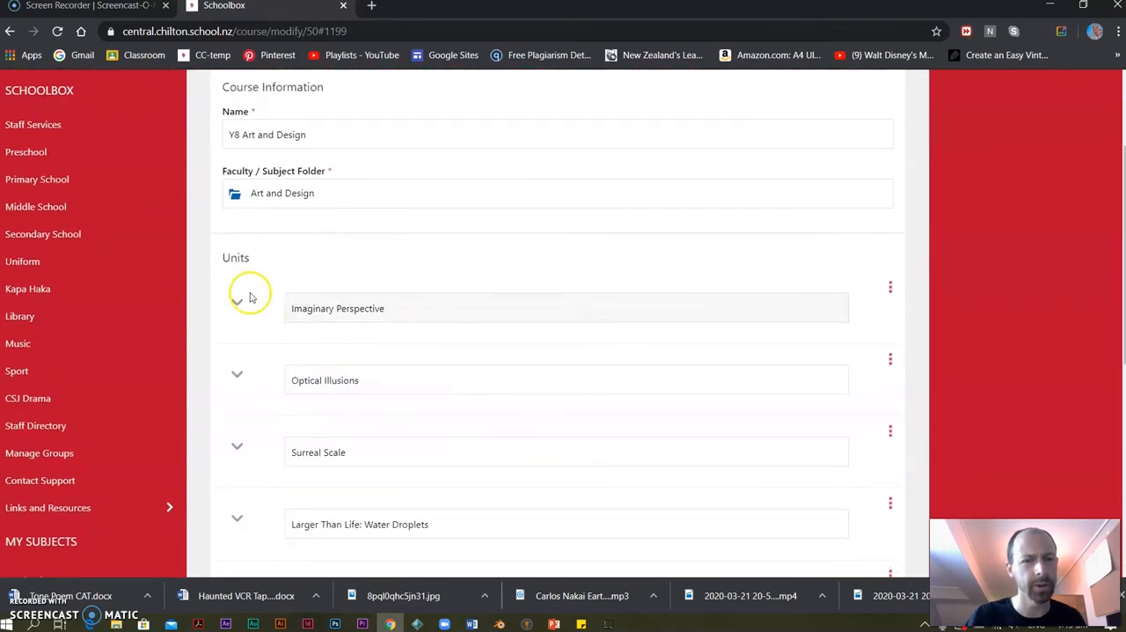
left_click(238, 300)
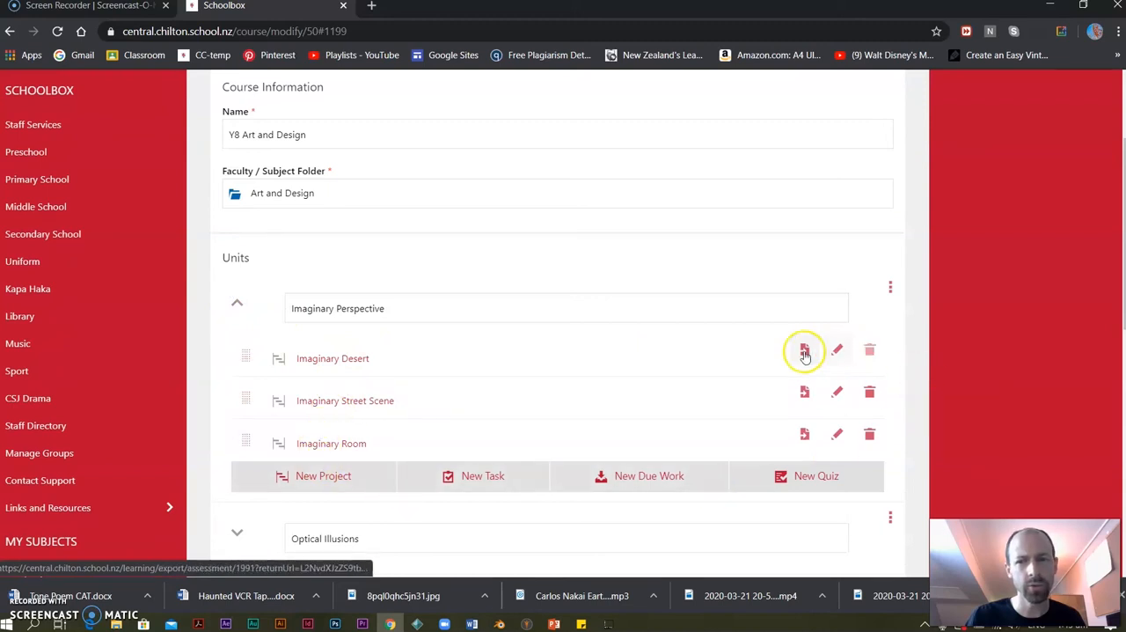
left_click(836, 349)
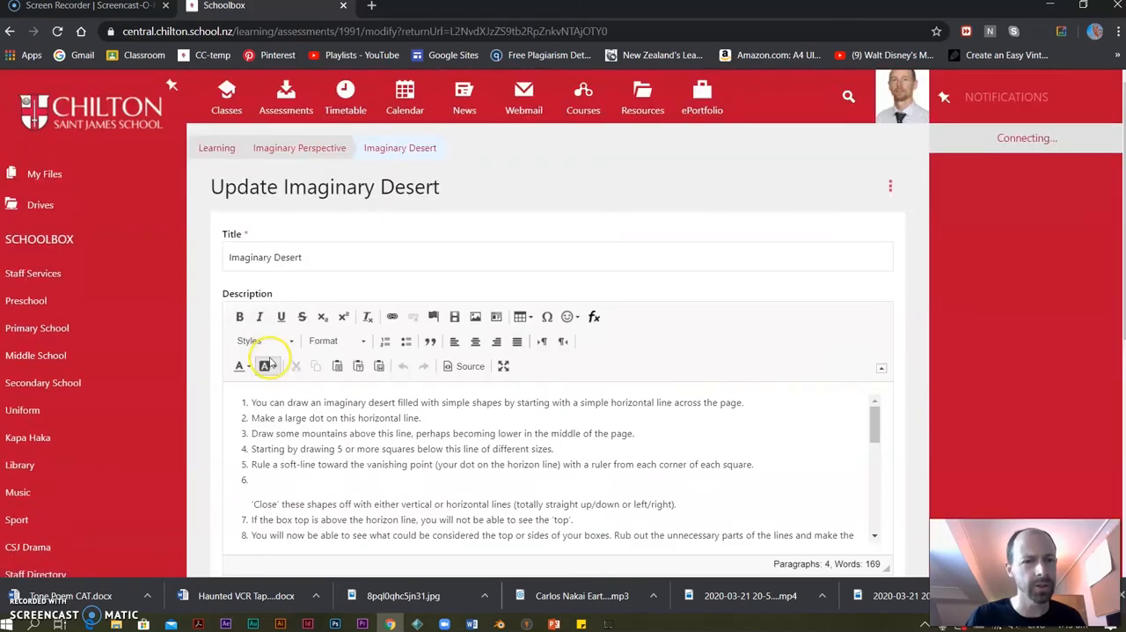
scroll(283, 343, "down", 5)
left_click_drag(264, 251, 187, 260)
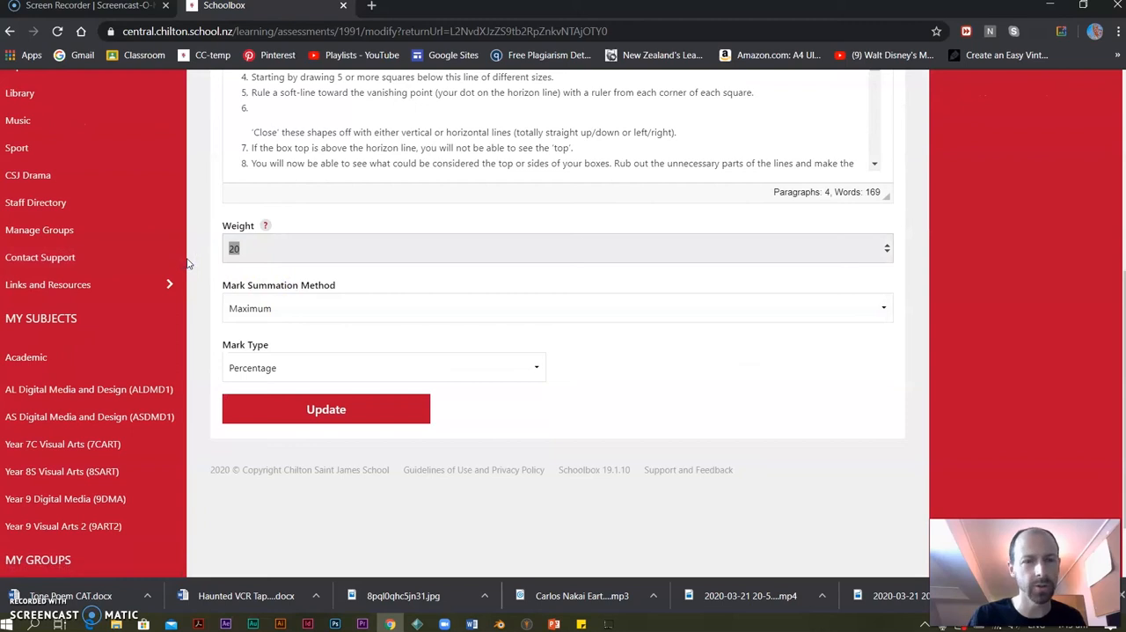
type("5")
left_click(308, 406)
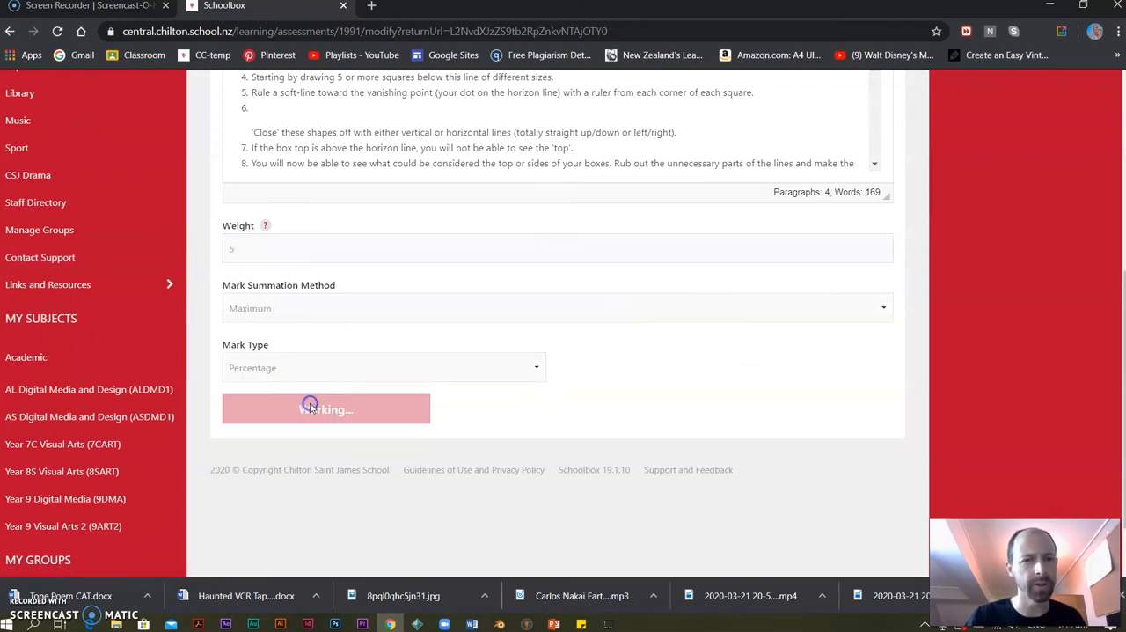
Edit the Imaginary Street Scene project, set its weight to 5, and update it.
left_click(837, 318)
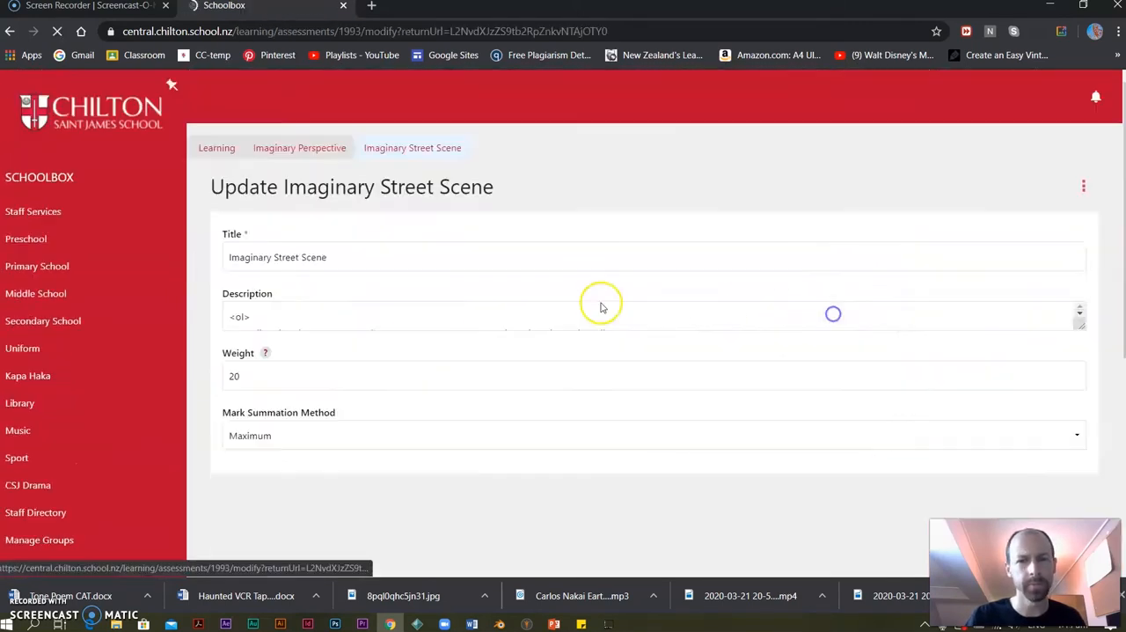
scroll(526, 457, "down", 5)
scroll(526, 486, "up", 3)
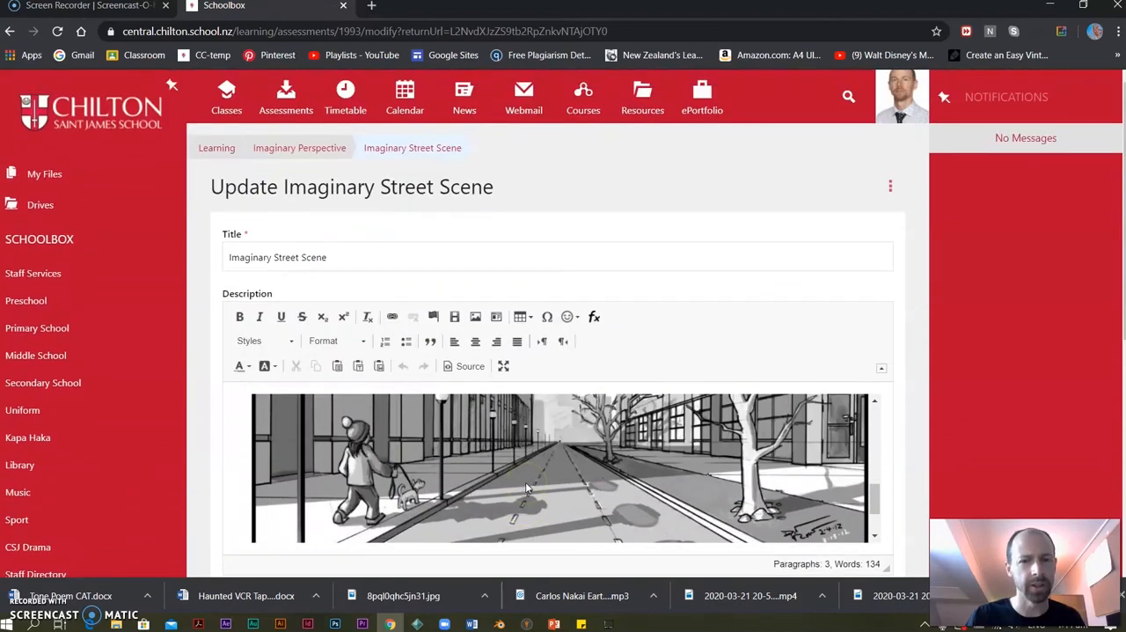
scroll(520, 483, "down", 3)
scroll(103, 464, "down", 4)
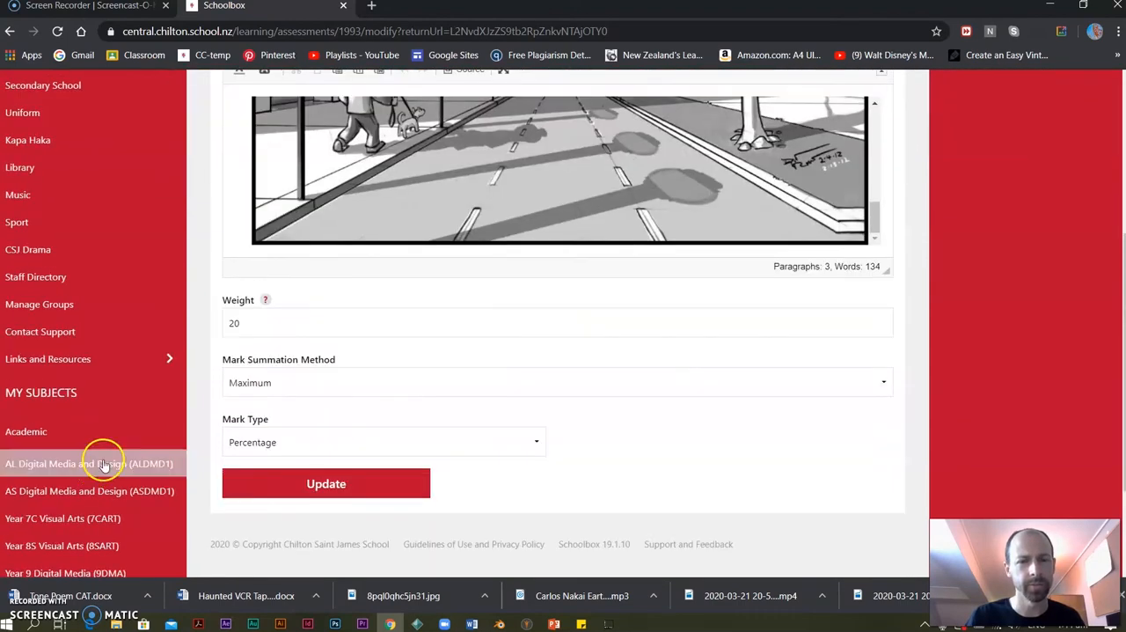
scroll(362, 391, "up", 3)
left_click_drag(264, 546, 181, 553)
type("1")
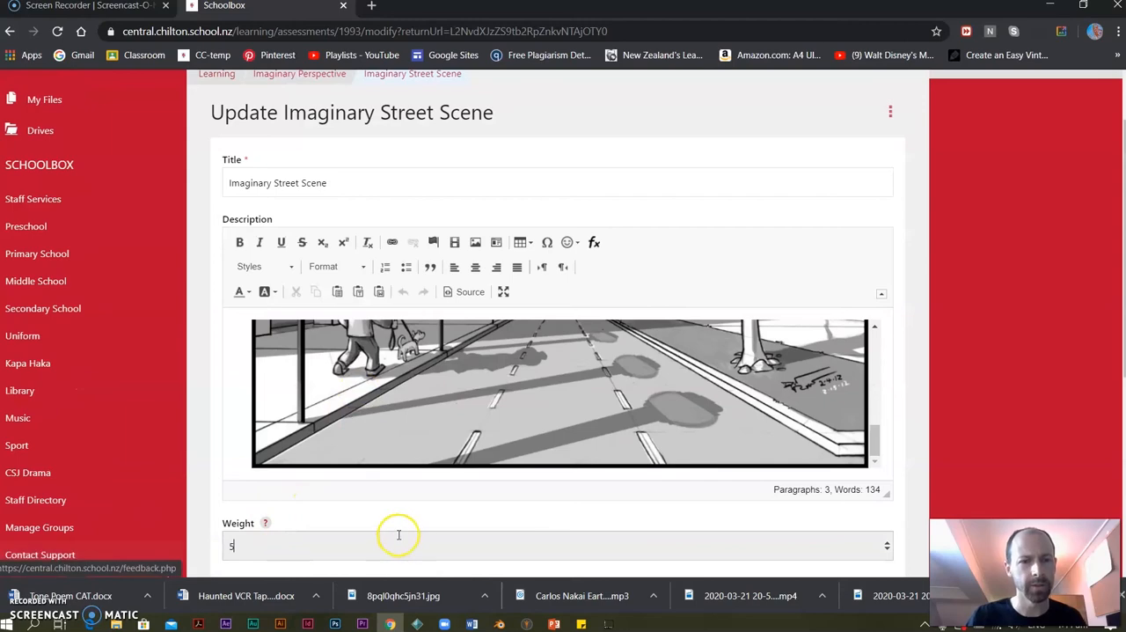
scroll(397, 533, "down", 3)
left_click(319, 408)
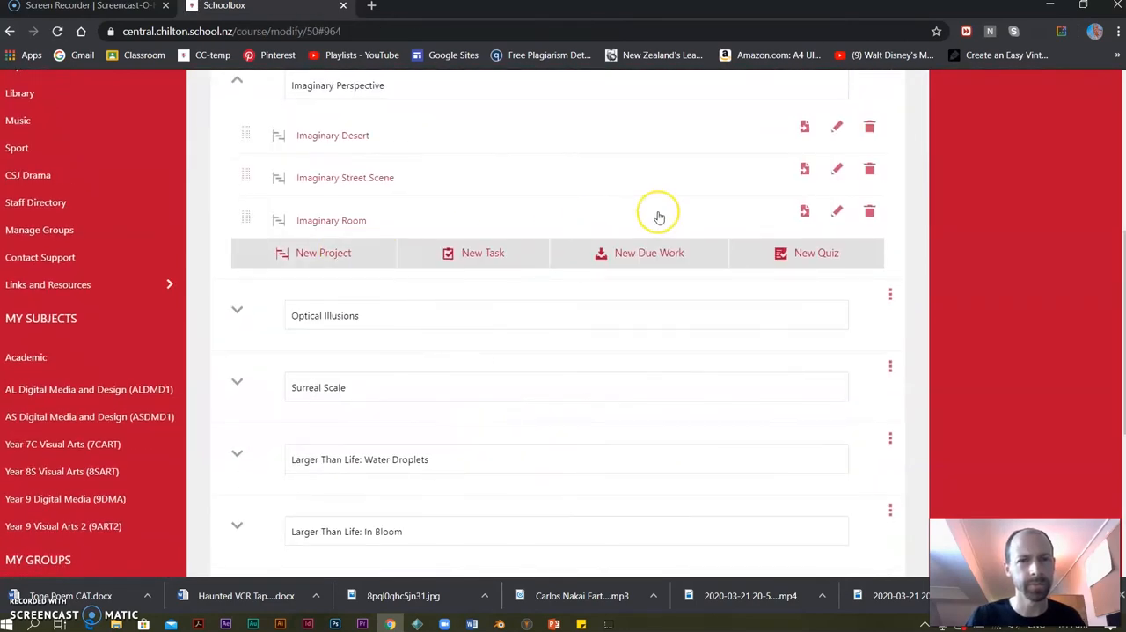
Edit the Imaginary Room project, change its weight, and update it.
left_click(836, 212)
scroll(290, 411, "down", 7)
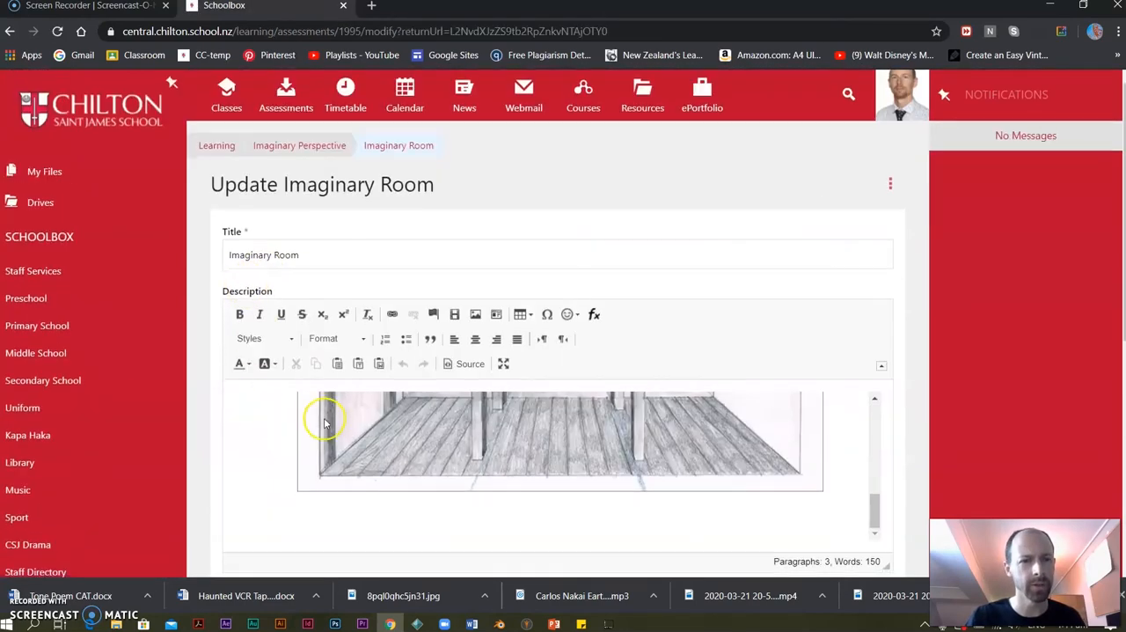
left_click_drag(242, 323, 202, 327)
left_click(299, 484)
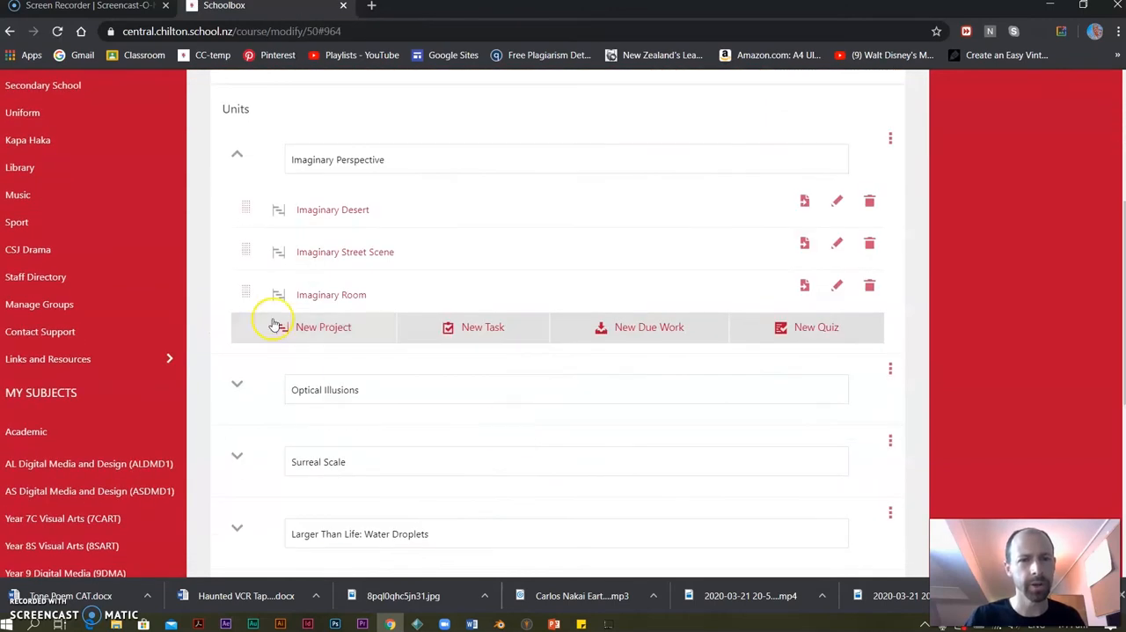
Look over the units of the Y8 Art and Design course and save the course.
scroll(270, 295, "up", 4)
scroll(527, 418, "down", 10)
scroll(369, 334, "up", 4)
scroll(237, 495, "down", 3)
left_click(509, 508)
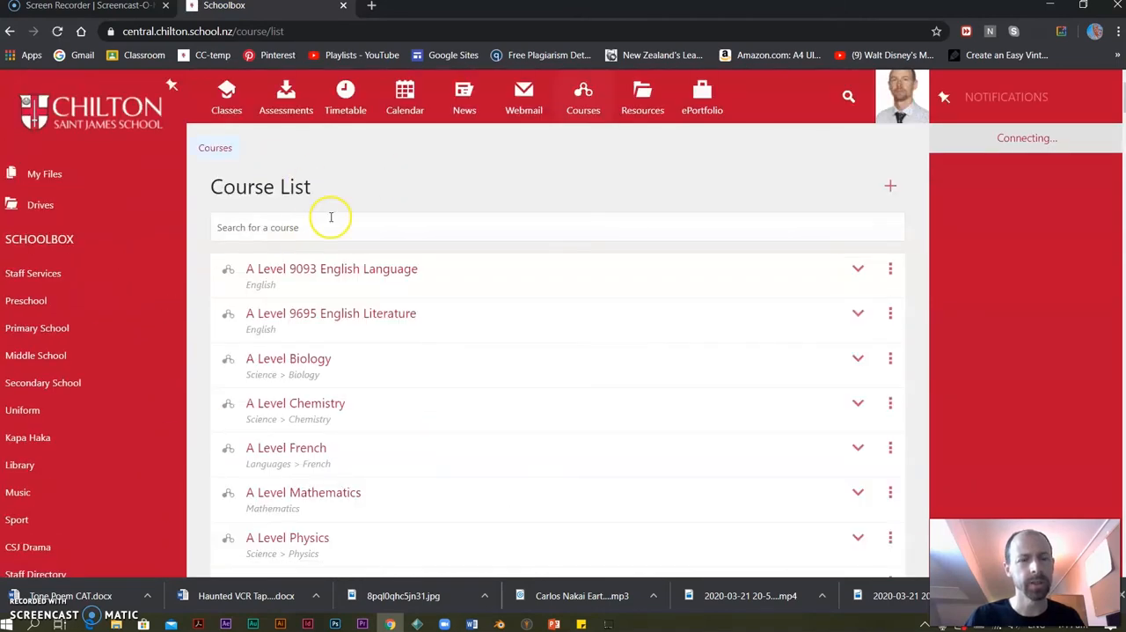
Filter the course list by "8 art", reopen the Y8 Art and Design course, and review its options and units.
left_click(294, 225)
type("8 art")
left_click(264, 267)
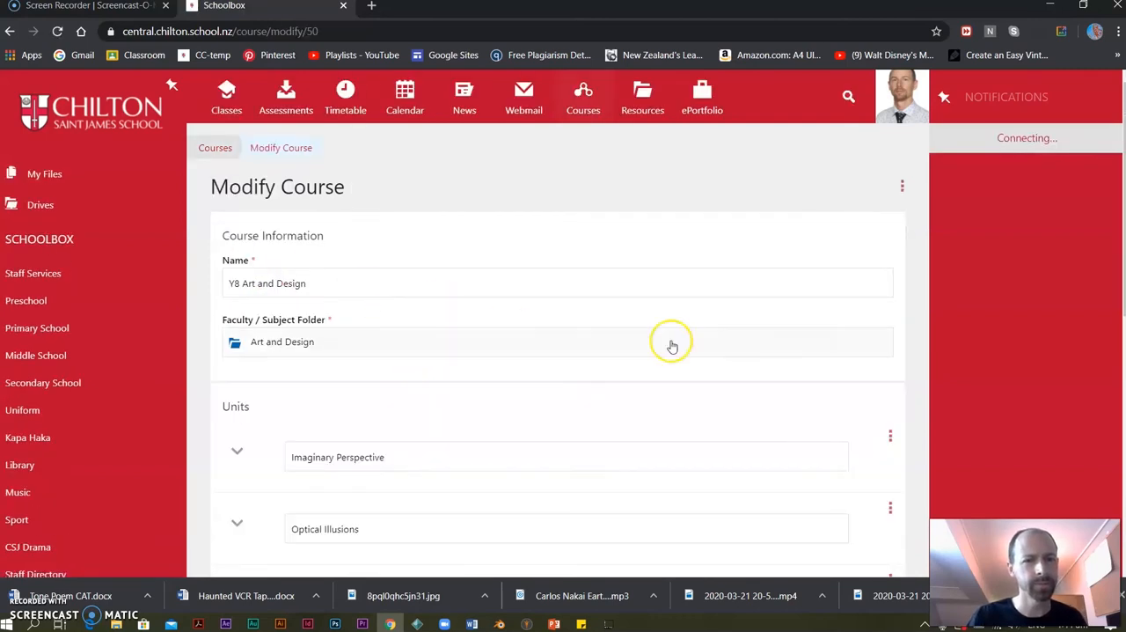
left_click(900, 187)
scroll(452, 298, "down", 10)
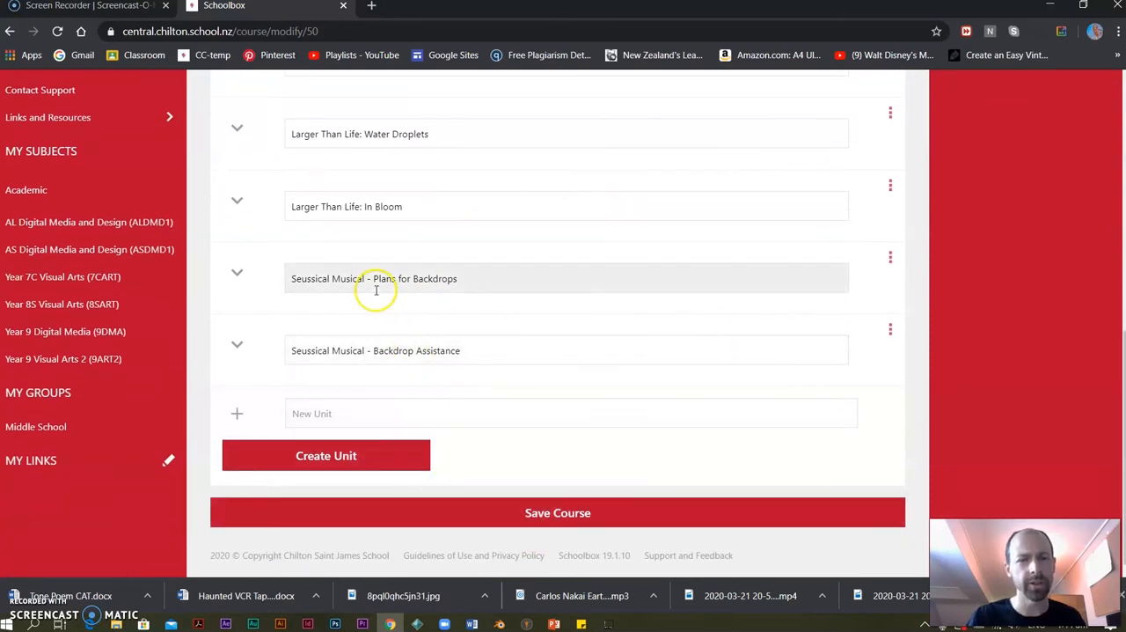
View the homepage of the Seussical Musical - Backdrop Assistance unit and look over its components.
left_click(890, 330)
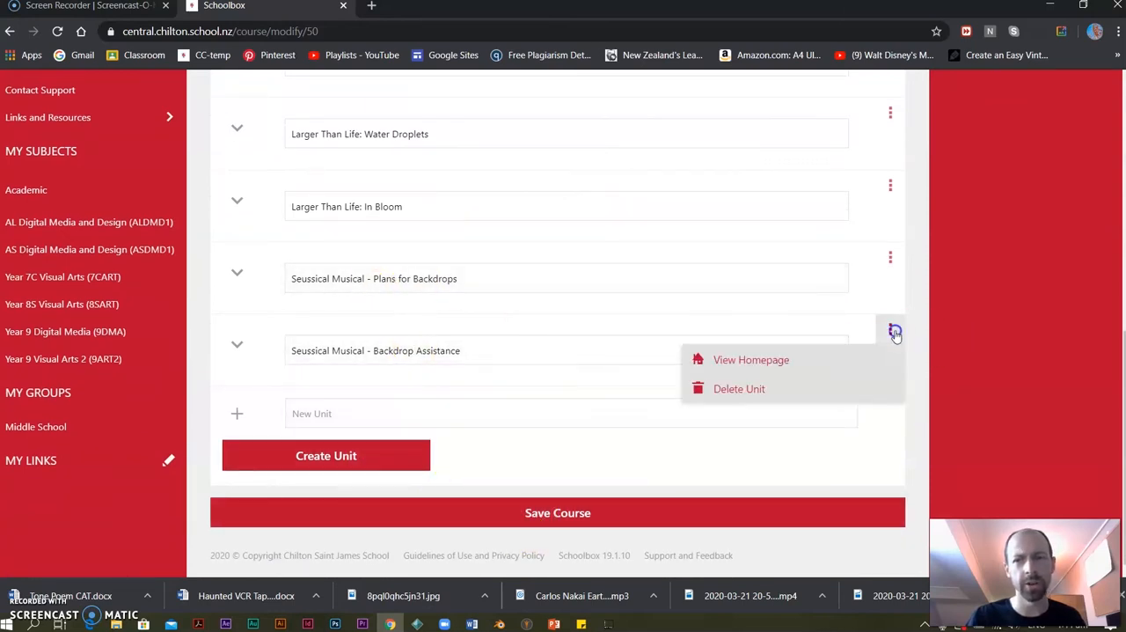
left_click(768, 360)
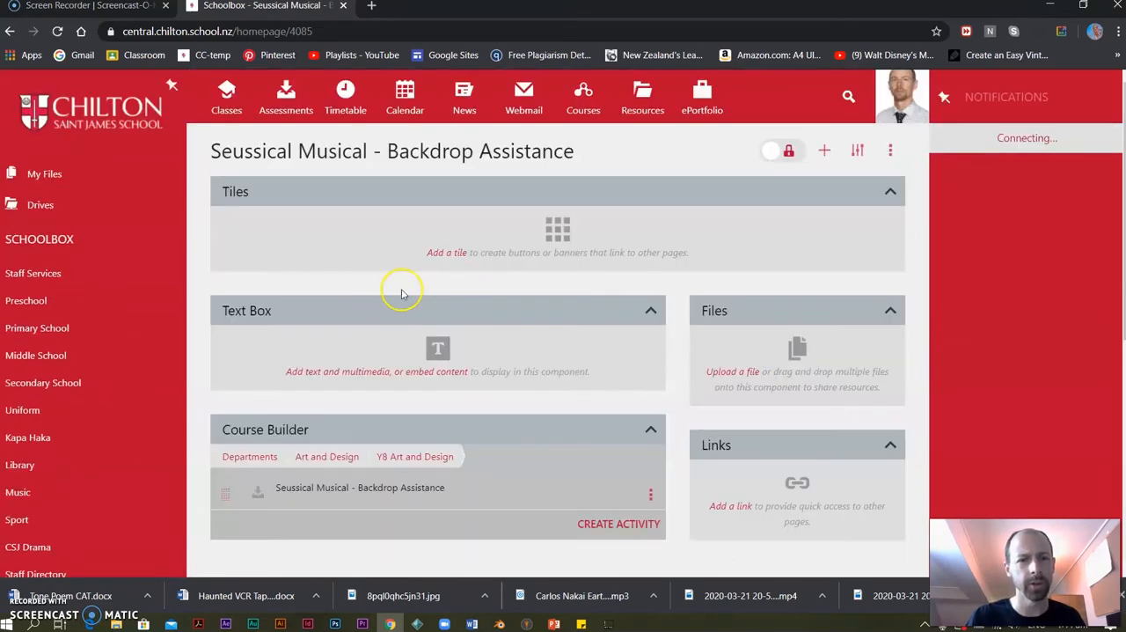
scroll(401, 293, "down", 5)
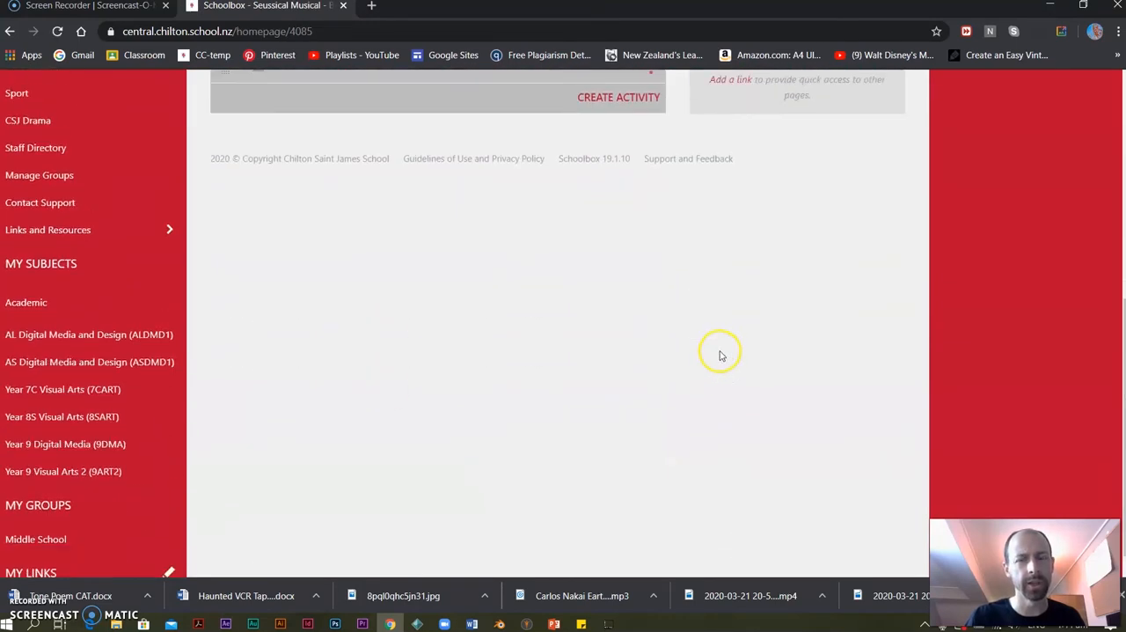
scroll(719, 355, "up", 5)
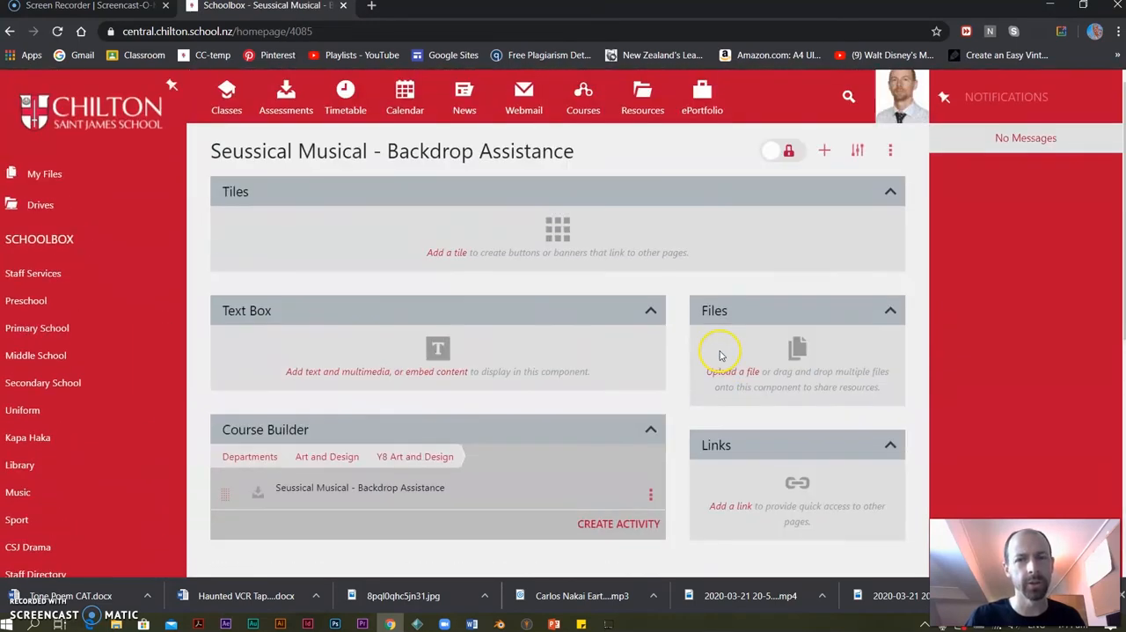
Go to the class list and open the Year 8S Visual Arts class page.
left_click(225, 95)
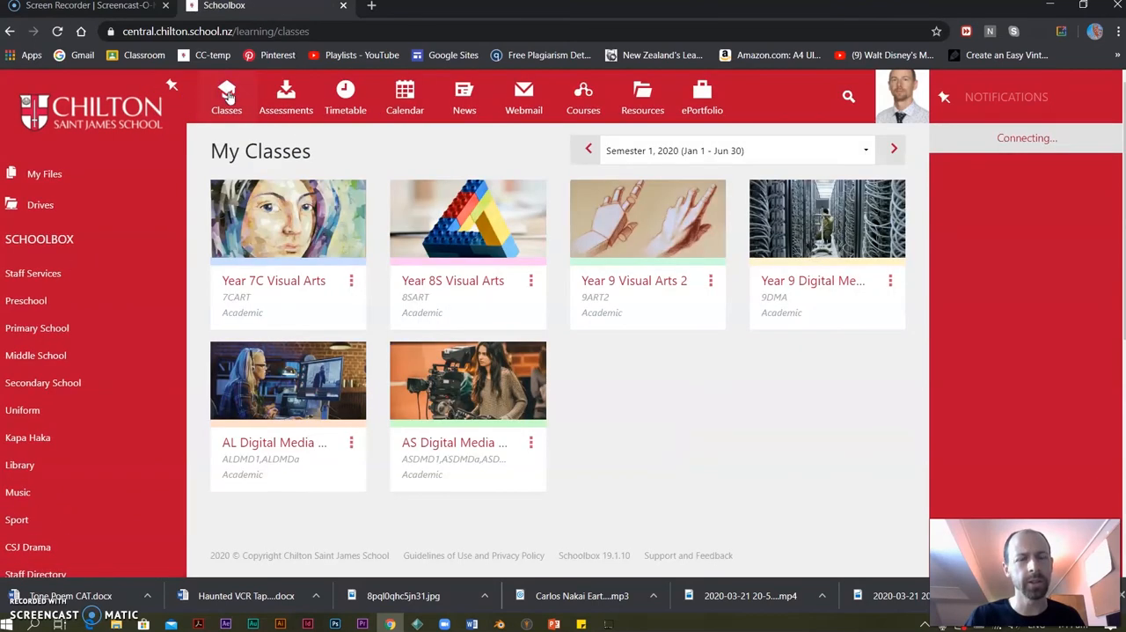
left_click(495, 212)
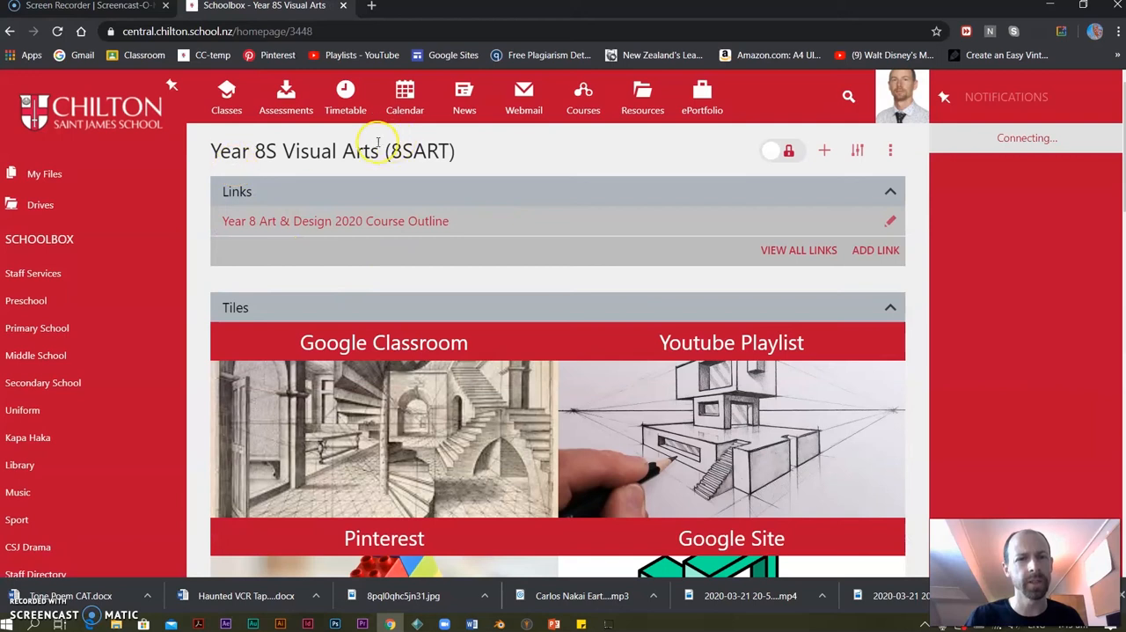
left_click(584, 93)
left_click(225, 95)
left_click(508, 248)
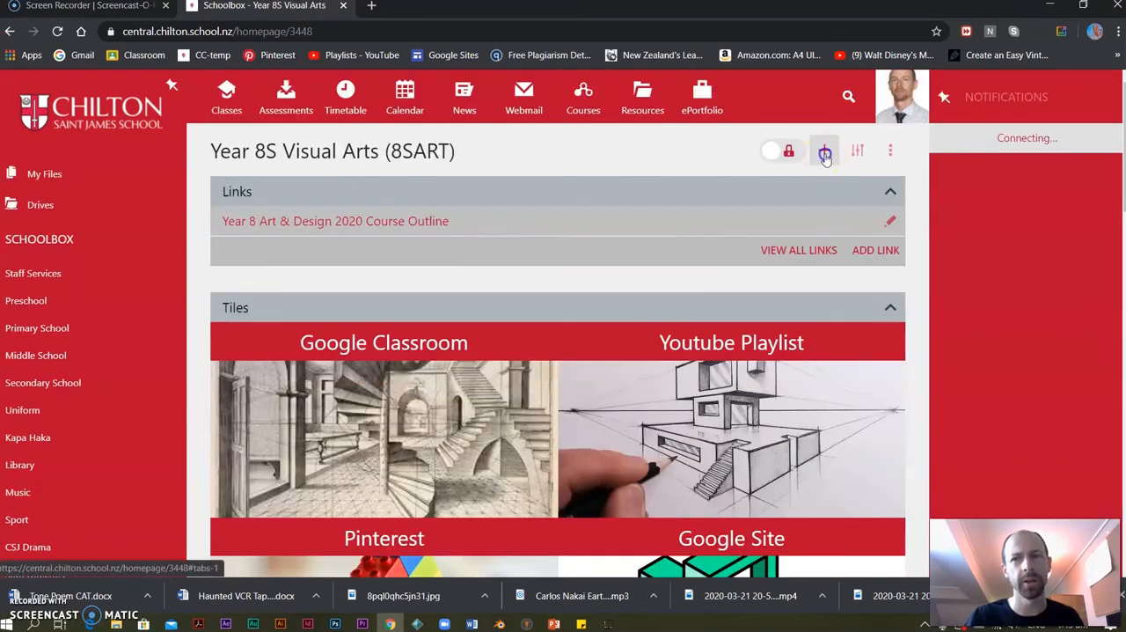
Add a Course Builder component from the Learning category to the class page and follow its link to the course list.
left_click(824, 155)
left_click(358, 195)
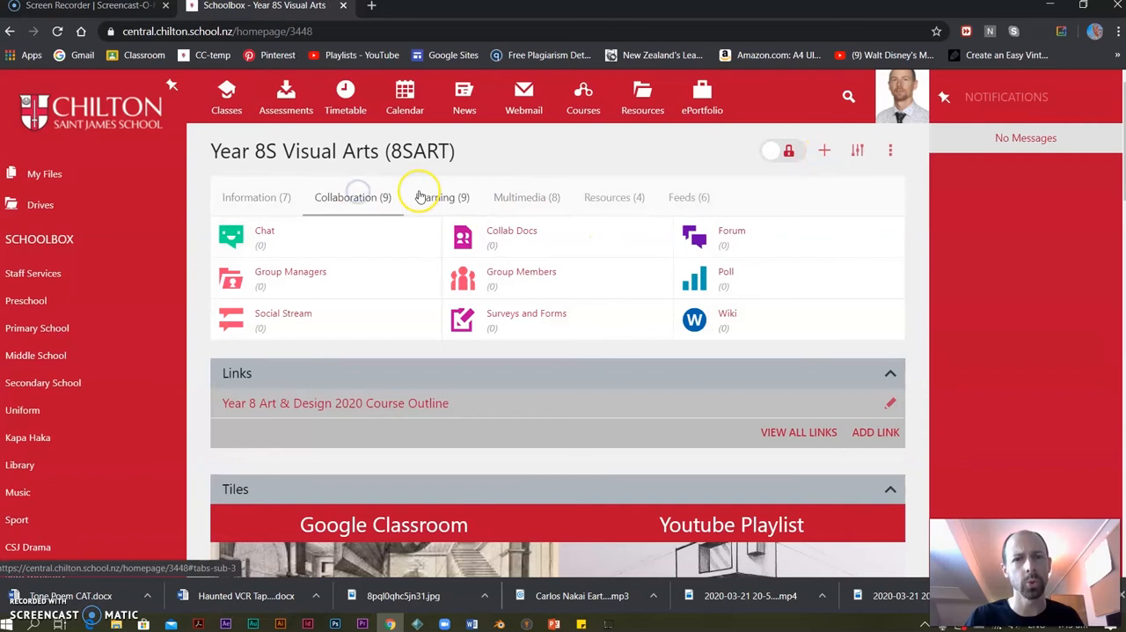
left_click(422, 197)
left_click_drag(754, 234, 764, 229)
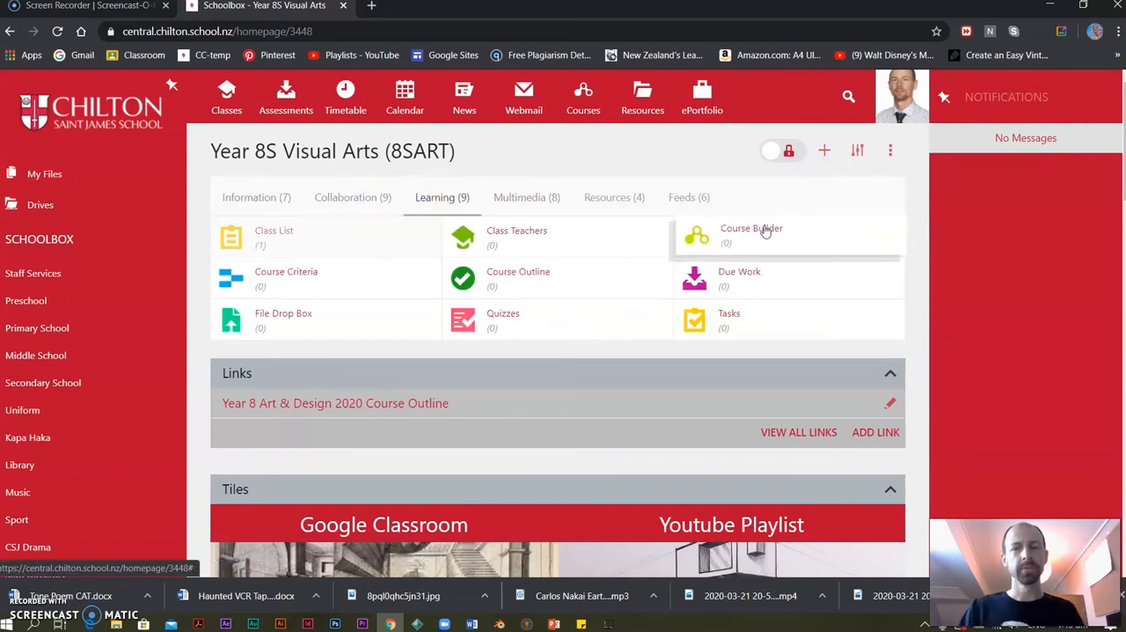
left_click(755, 244)
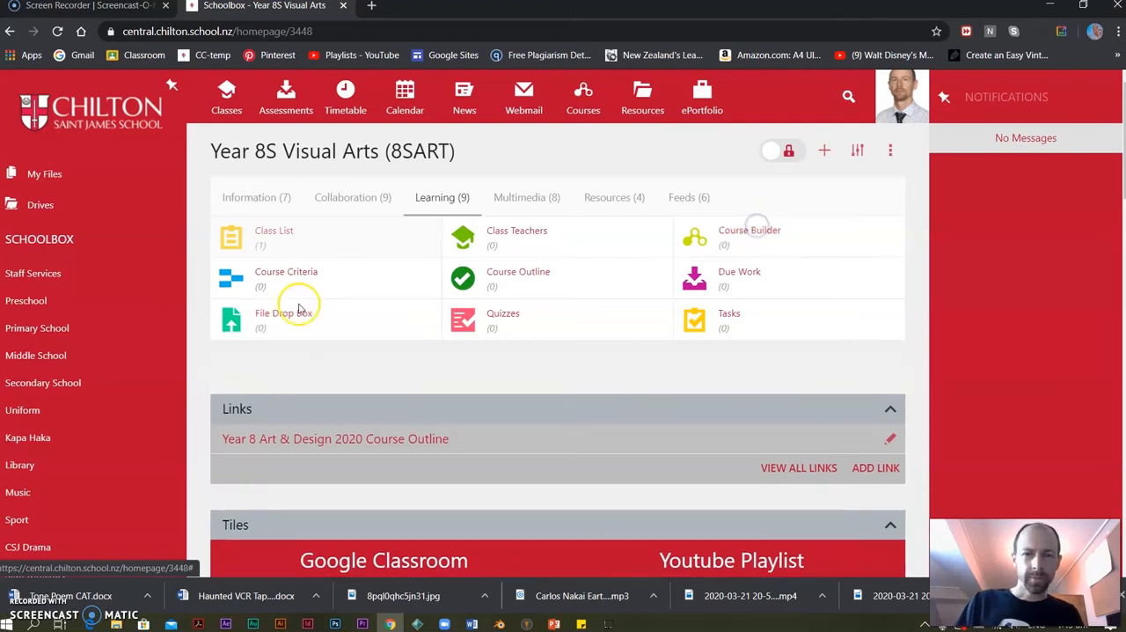
left_click(444, 450)
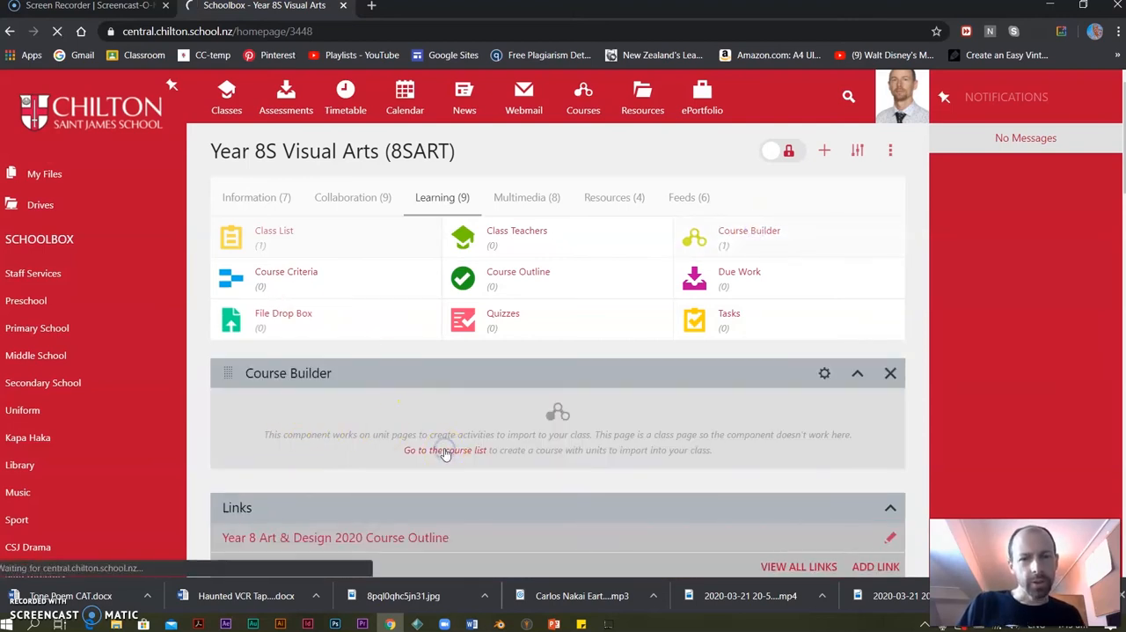
left_click(282, 226)
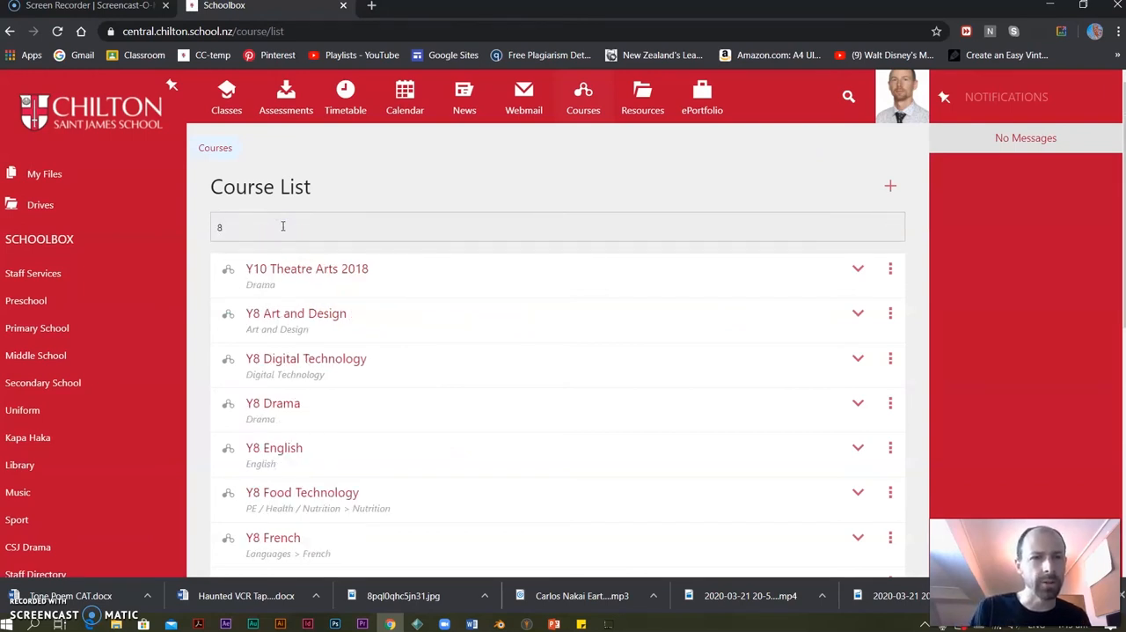
left_click(282, 269)
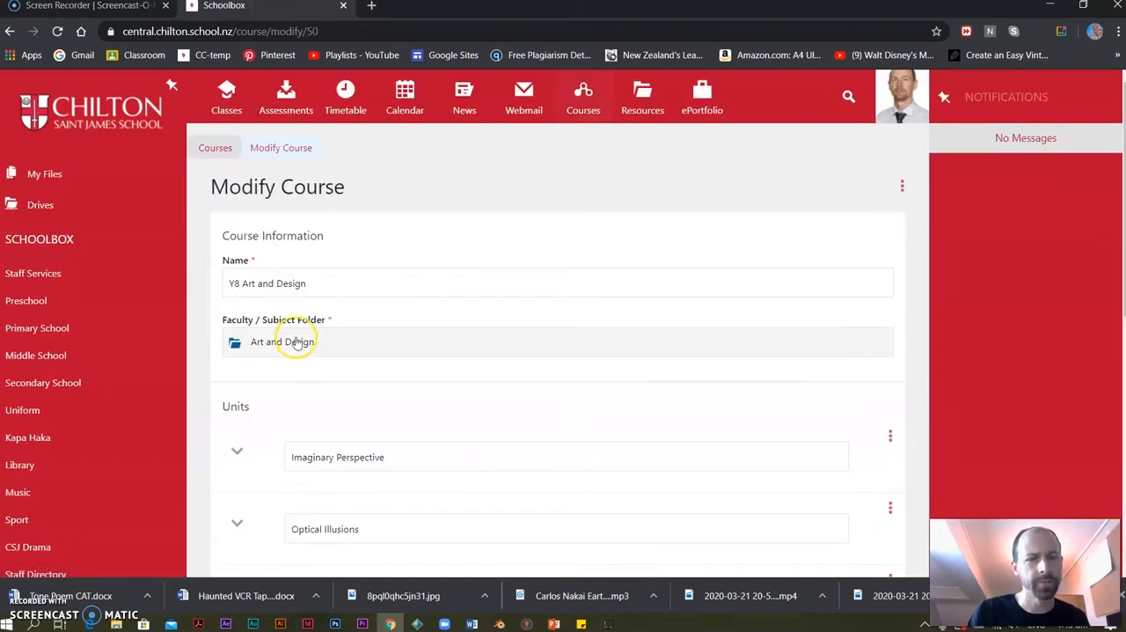
left_click(585, 93)
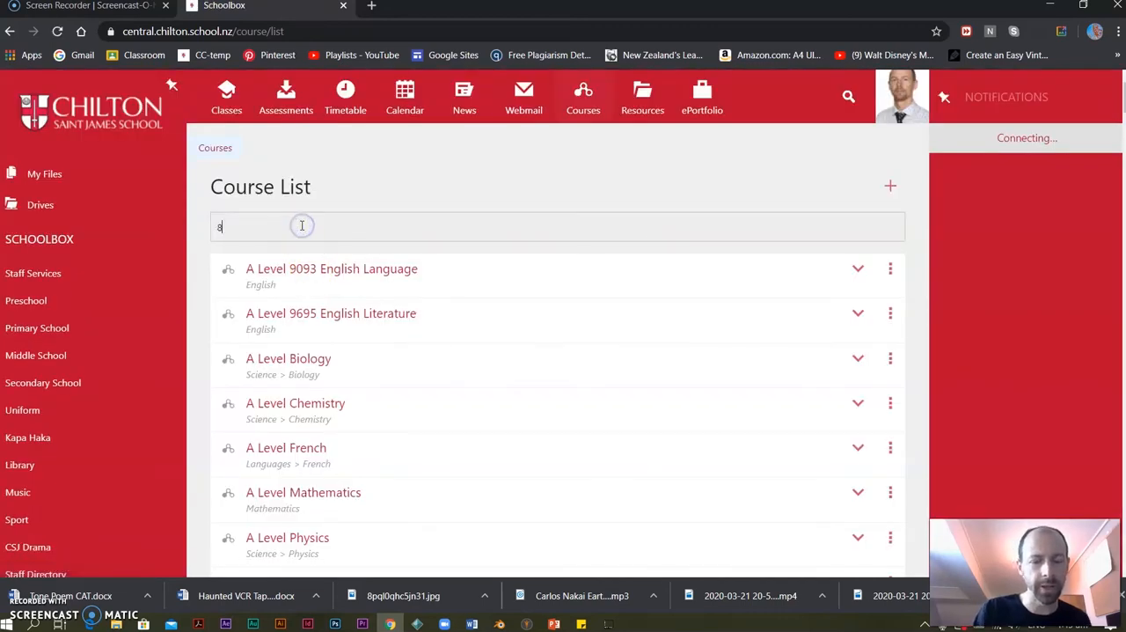
Filter the course list by "8 art" and start importing the Y8 Art and Design course into classes.
left_click(301, 226)
type("8 art")
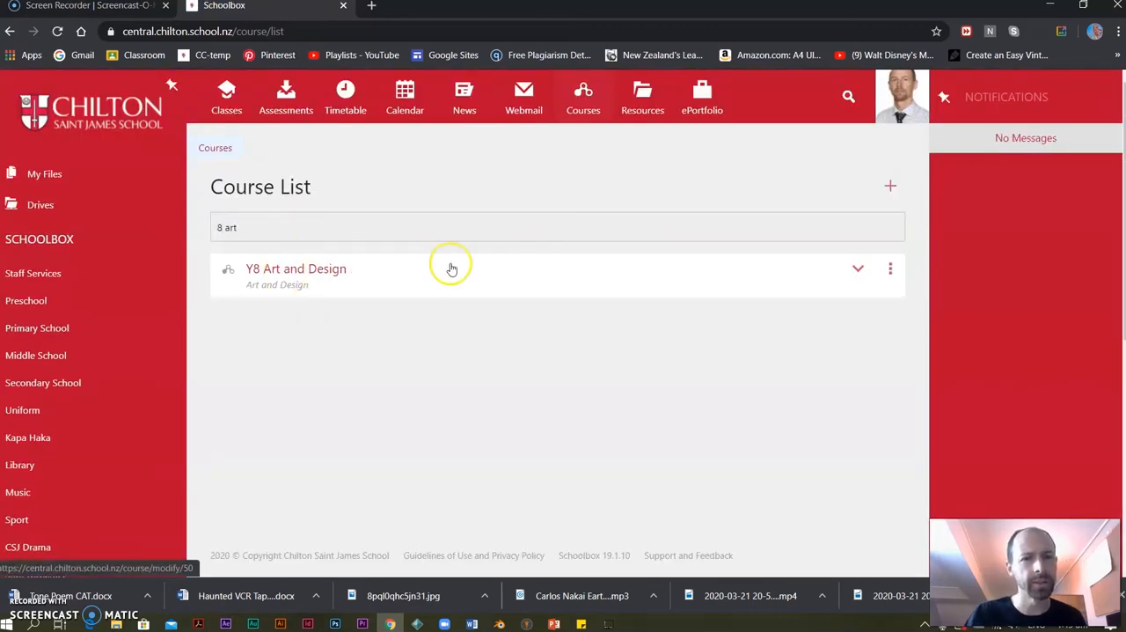
left_click(889, 269)
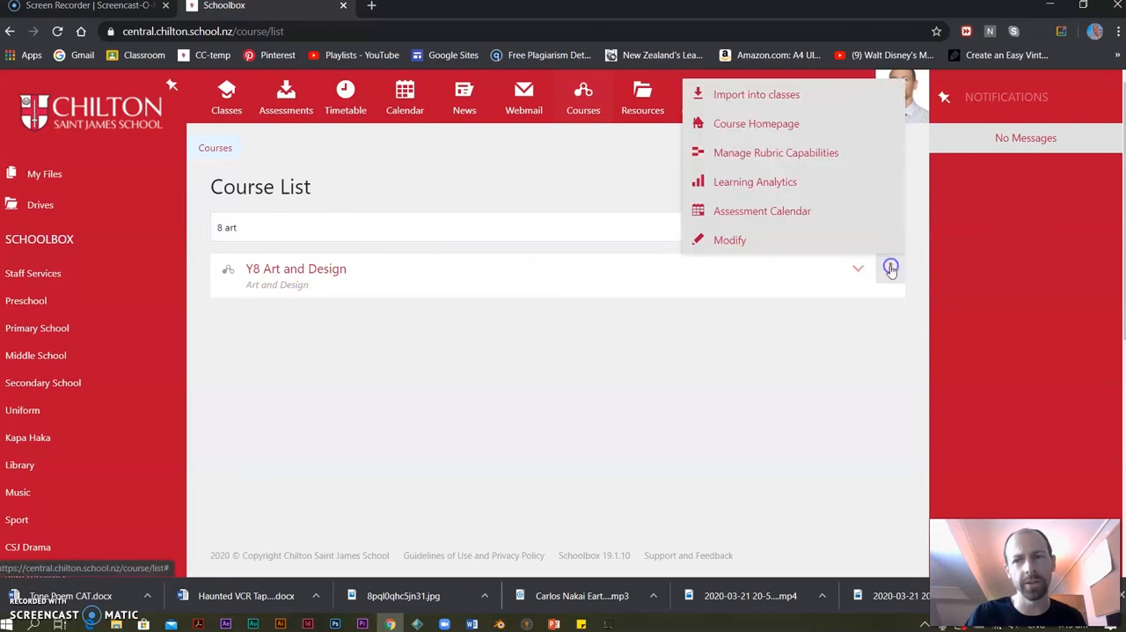
left_click(740, 97)
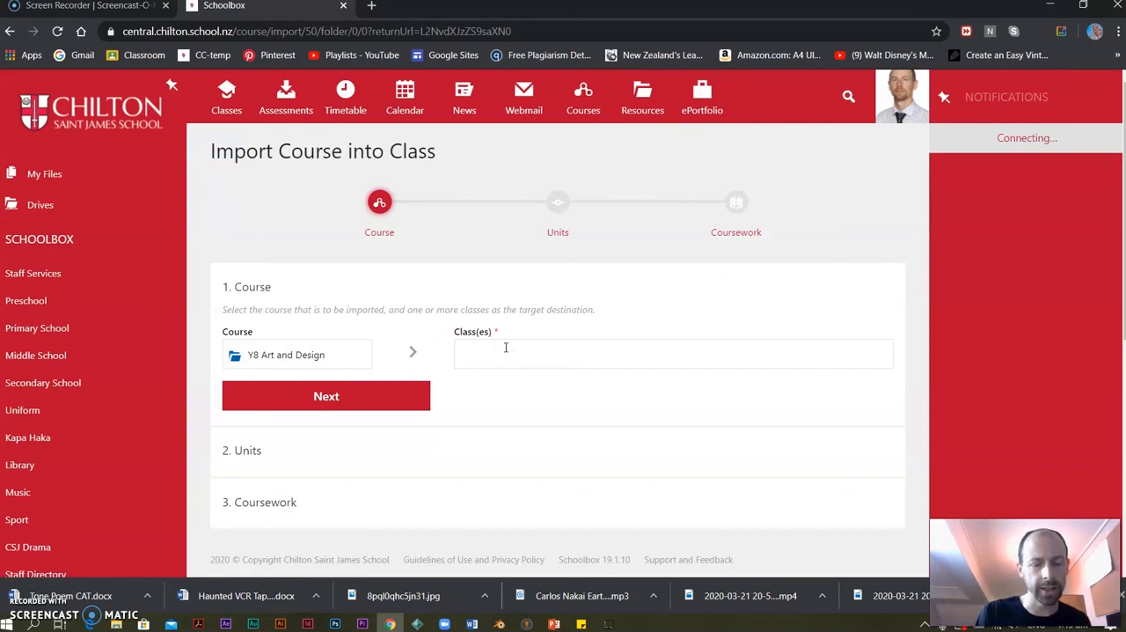
Choose Year 8C Visual Arts (8CART) and Year 8S Visual Arts (8SART) as the target classes and continue to the unit selection.
left_click(506, 348)
type("year 8")
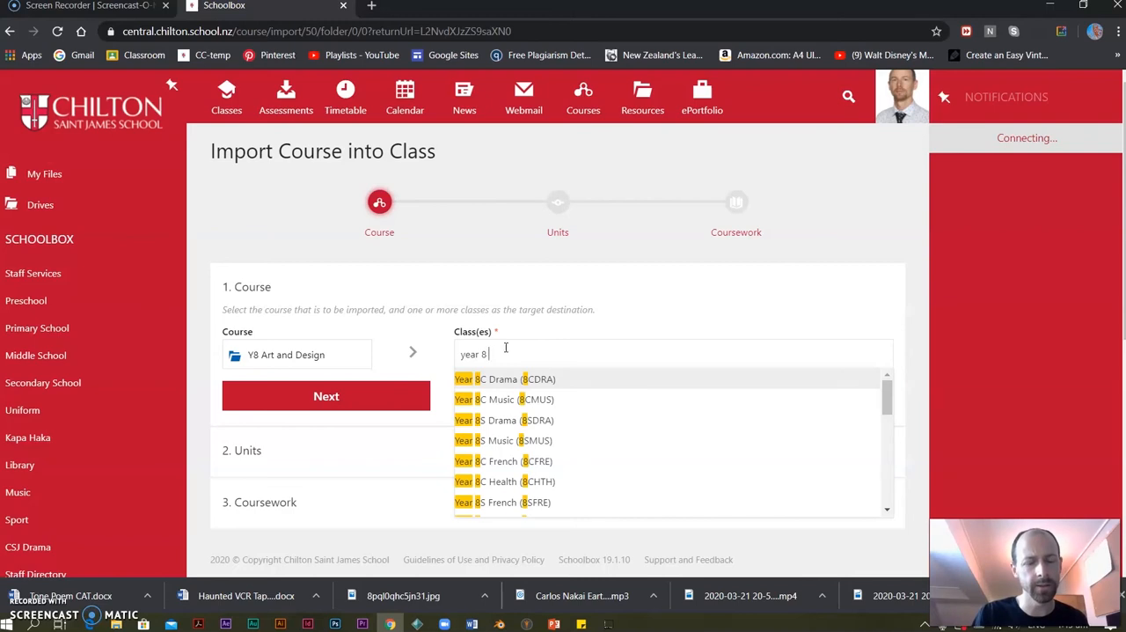
type(" vi")
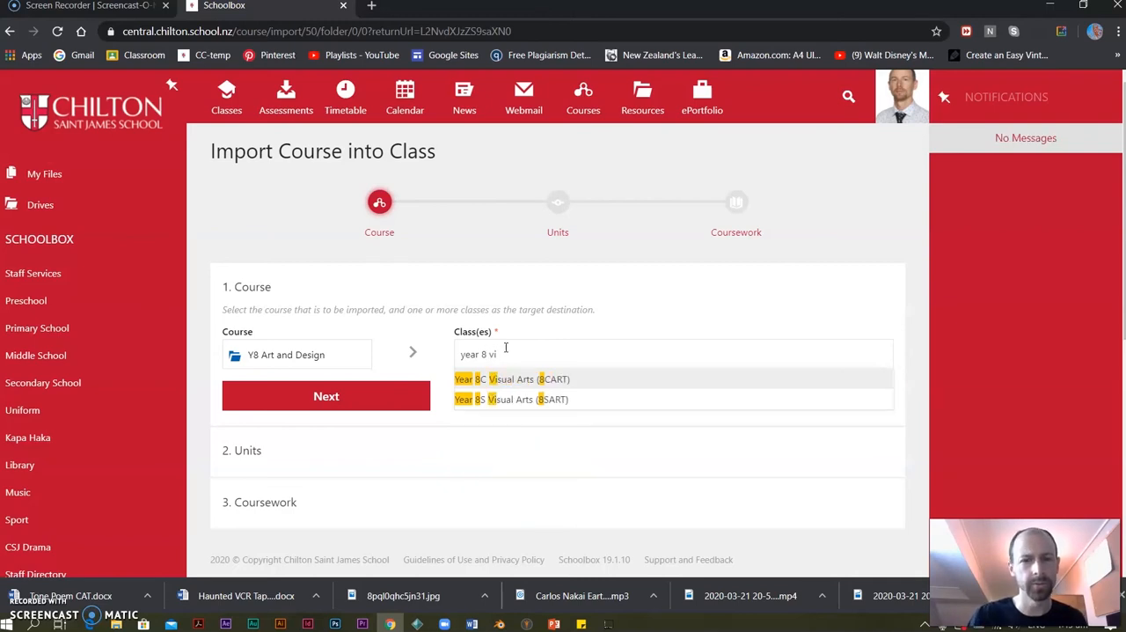
left_click(522, 379)
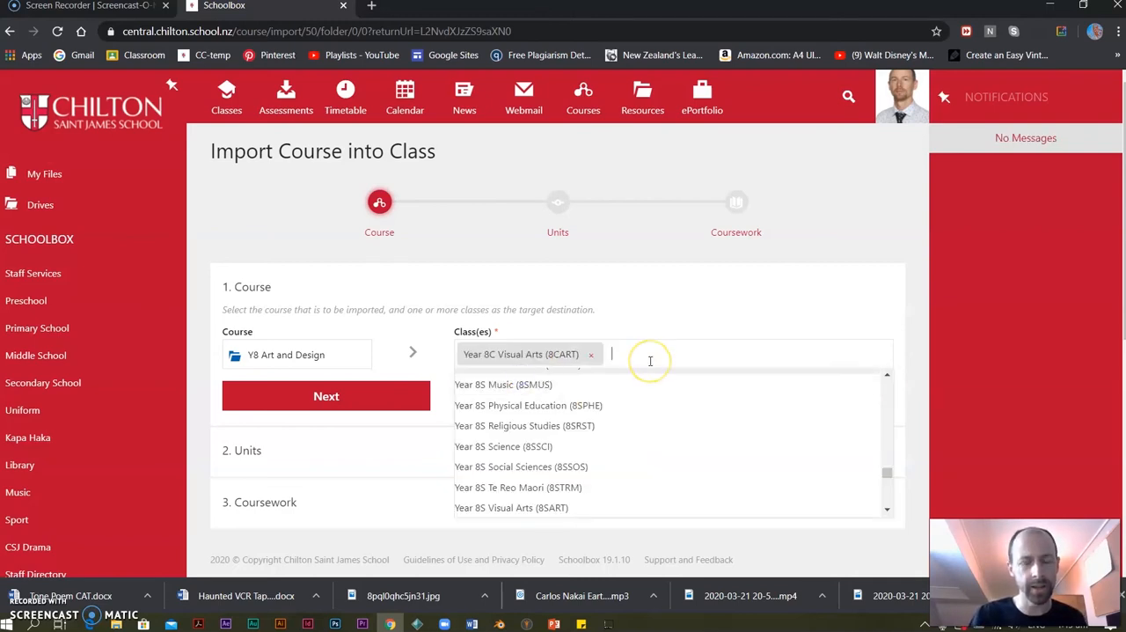
type("year 8")
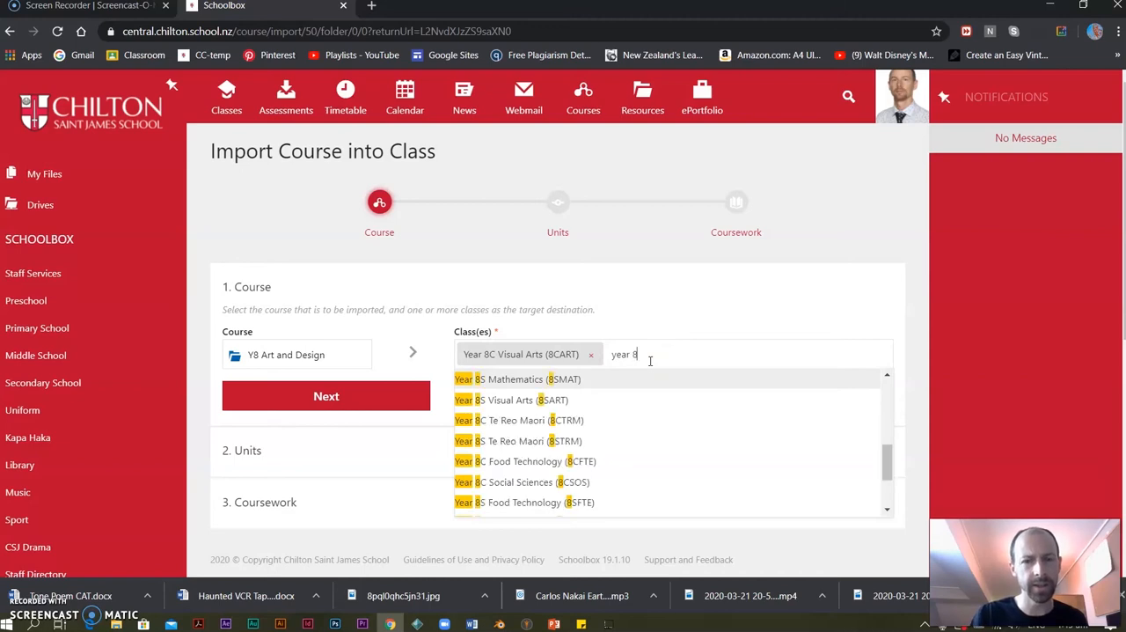
type("s v")
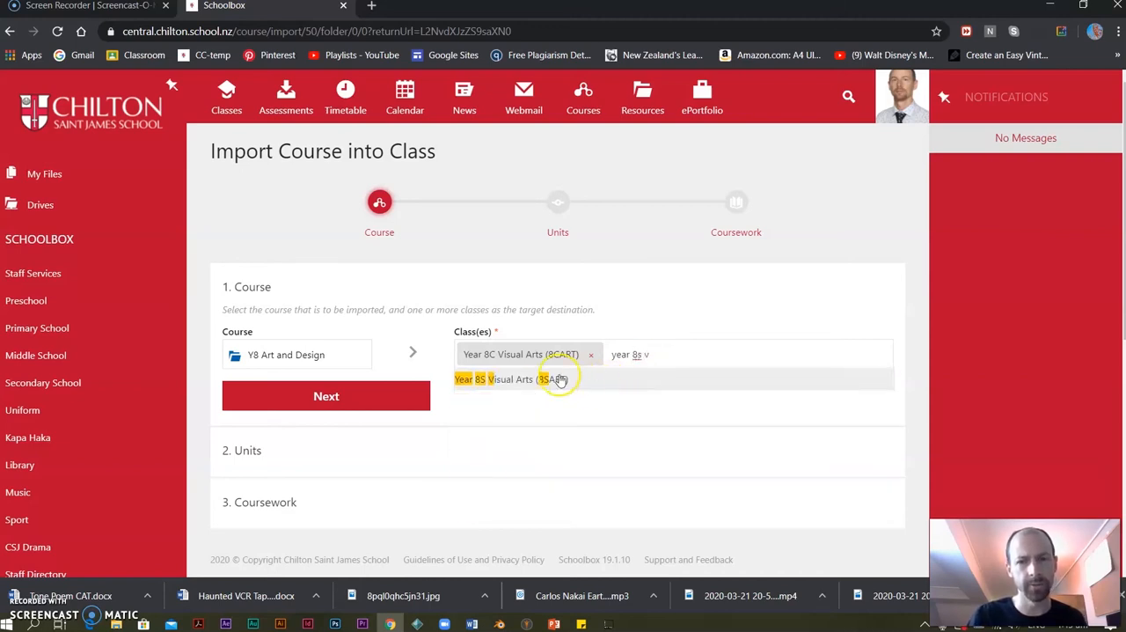
left_click(559, 380)
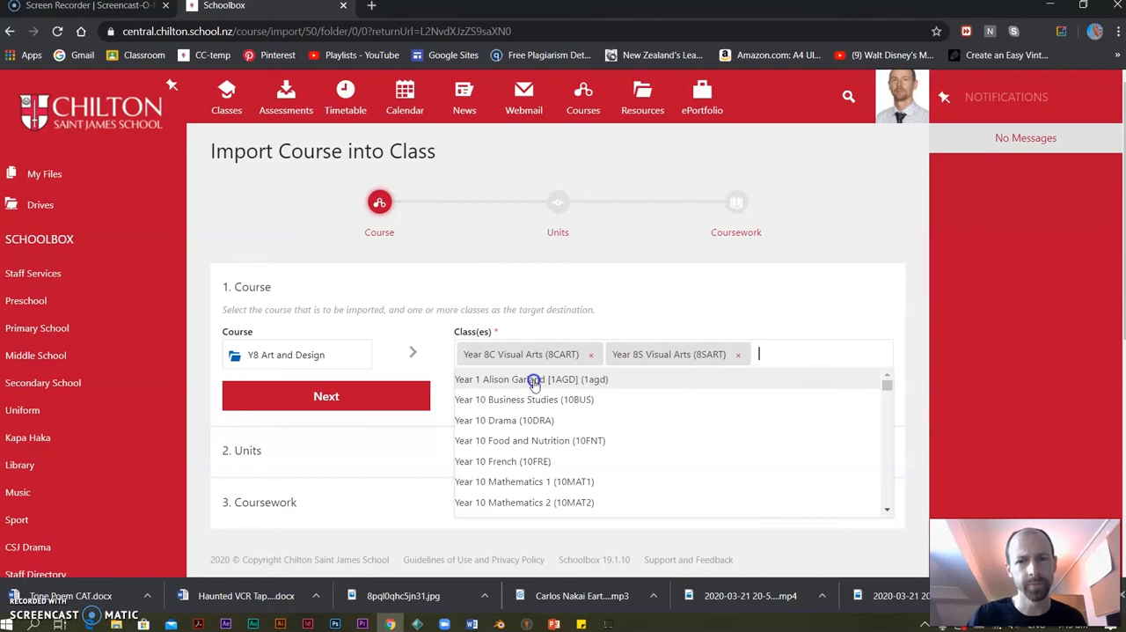
left_click(325, 395)
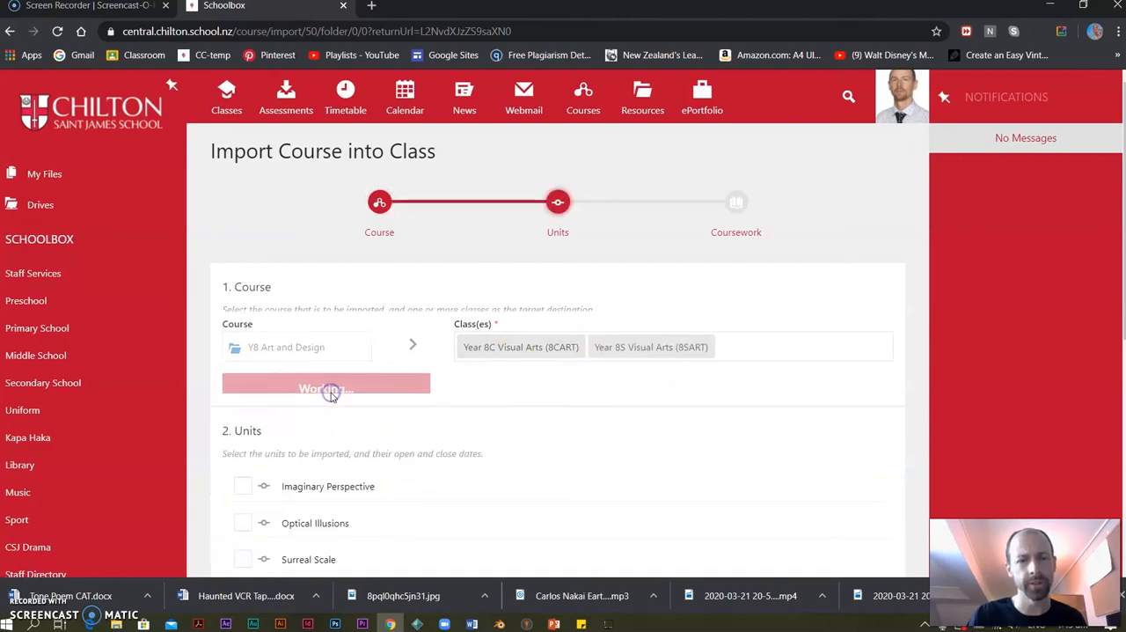
Include the Imaginary Perspective and Seussical Musical - Plans for Backdrops units in the import.
scroll(439, 440, "down", 1)
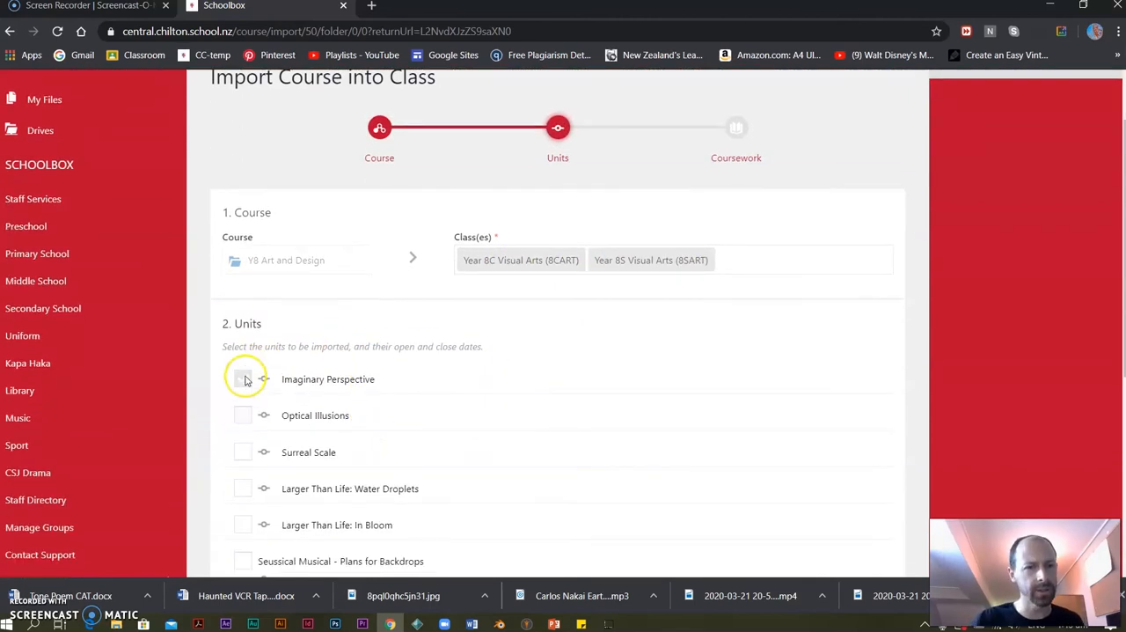
left_click(243, 378)
scroll(452, 405, "down", 3)
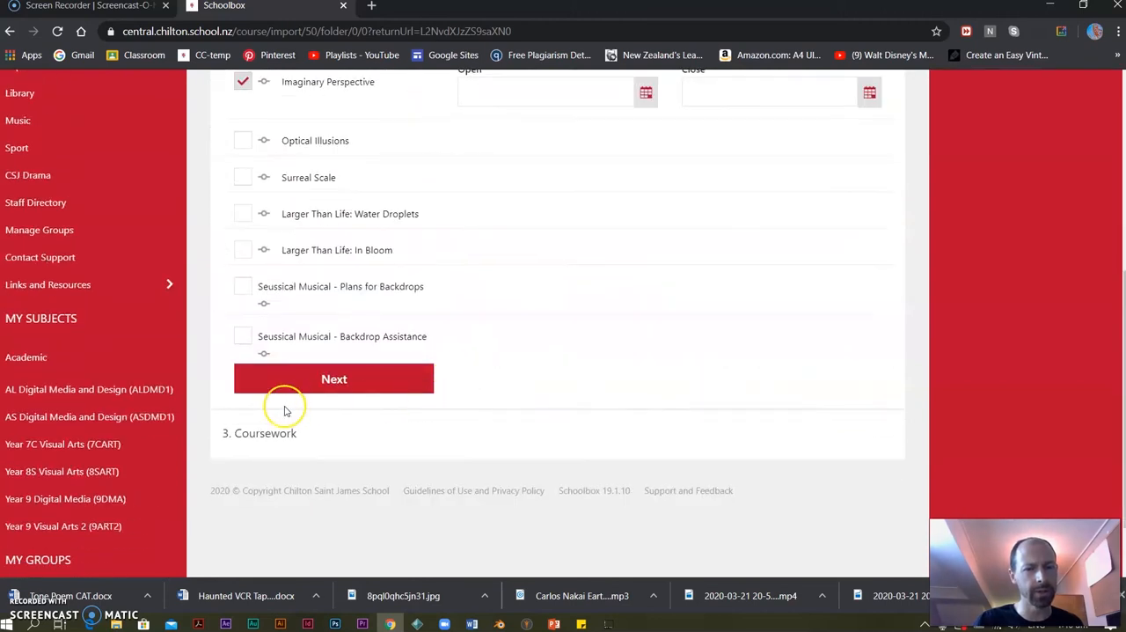
left_click(244, 287)
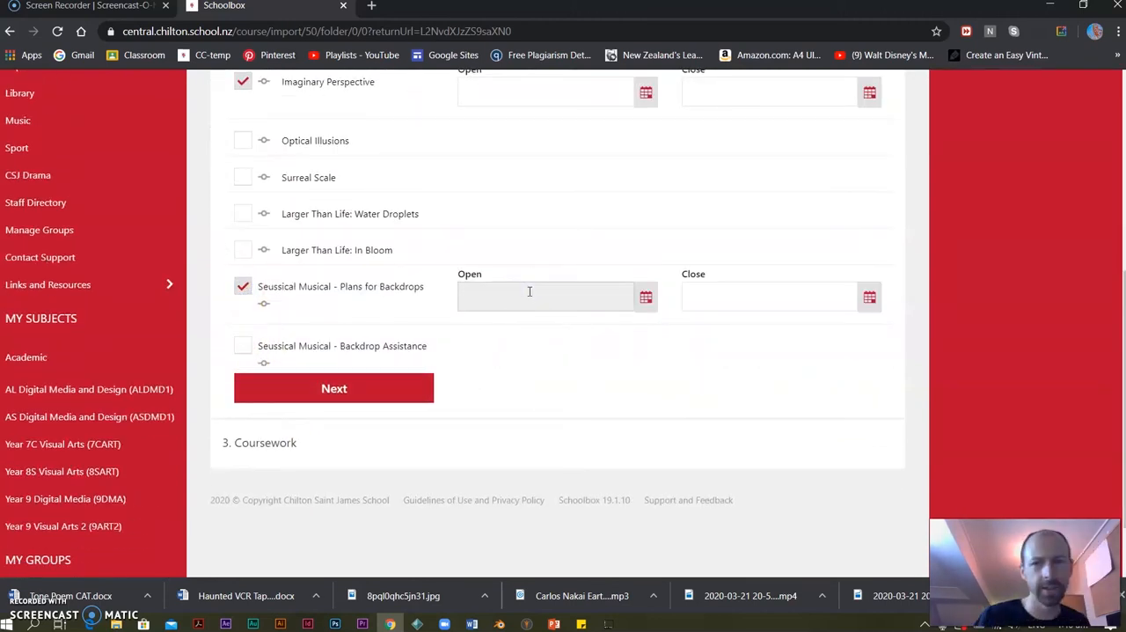
Set the Seussical Musical - Plans for Backdrops unit to open on 27/01/2020 and close on 09/04/2020.
left_click(634, 295)
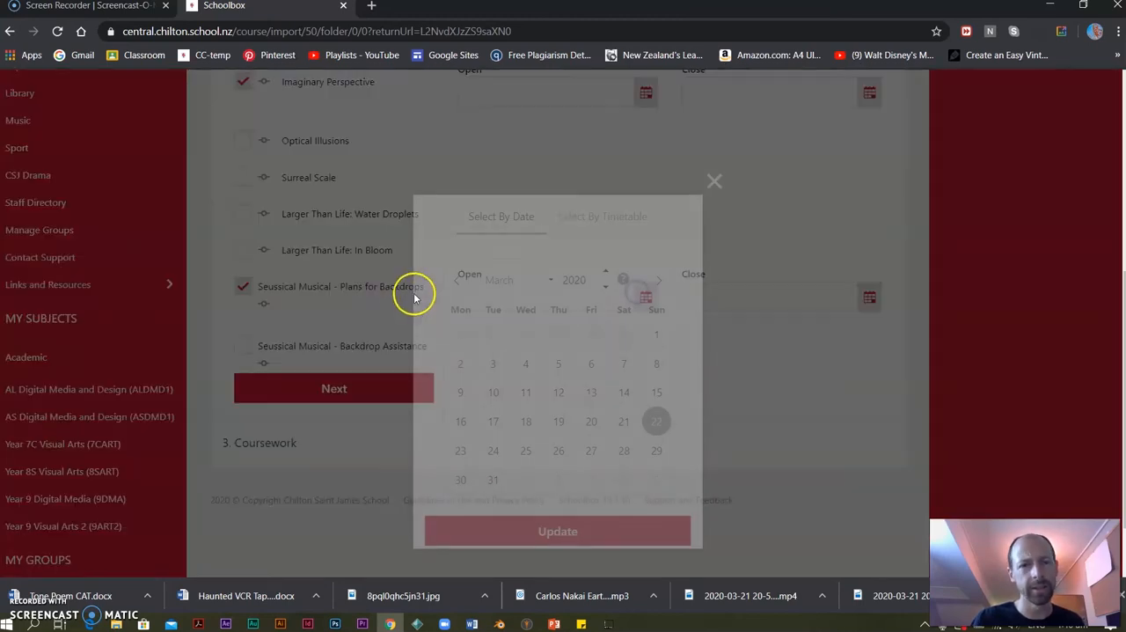
left_click(462, 281)
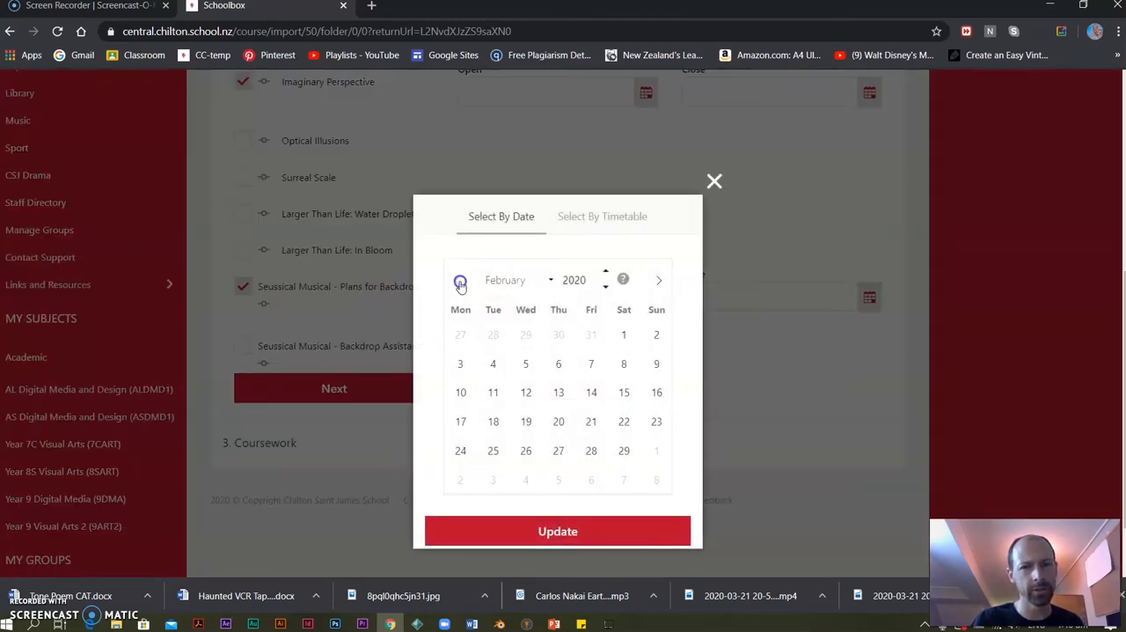
left_click(460, 281)
left_click(463, 452)
left_click(544, 523)
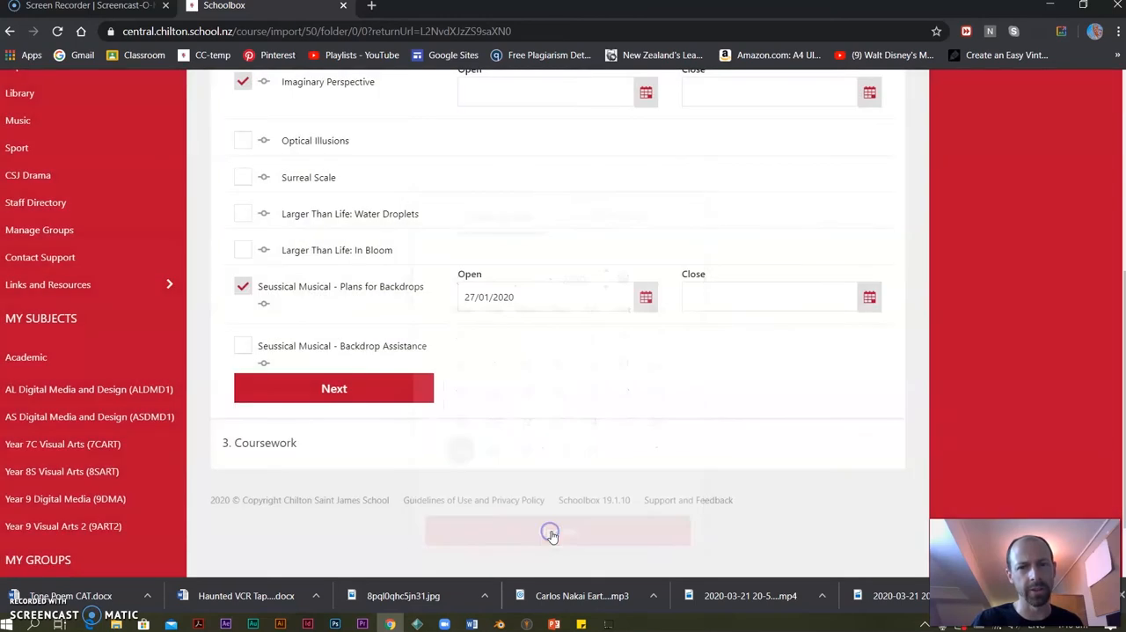
left_click(871, 299)
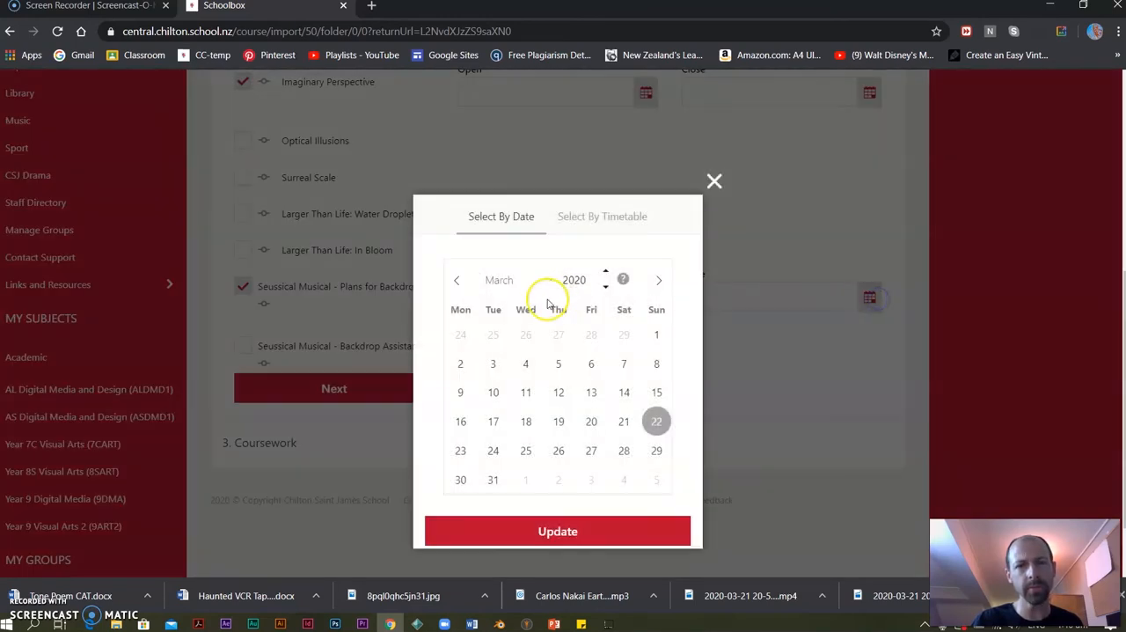
left_click(657, 282)
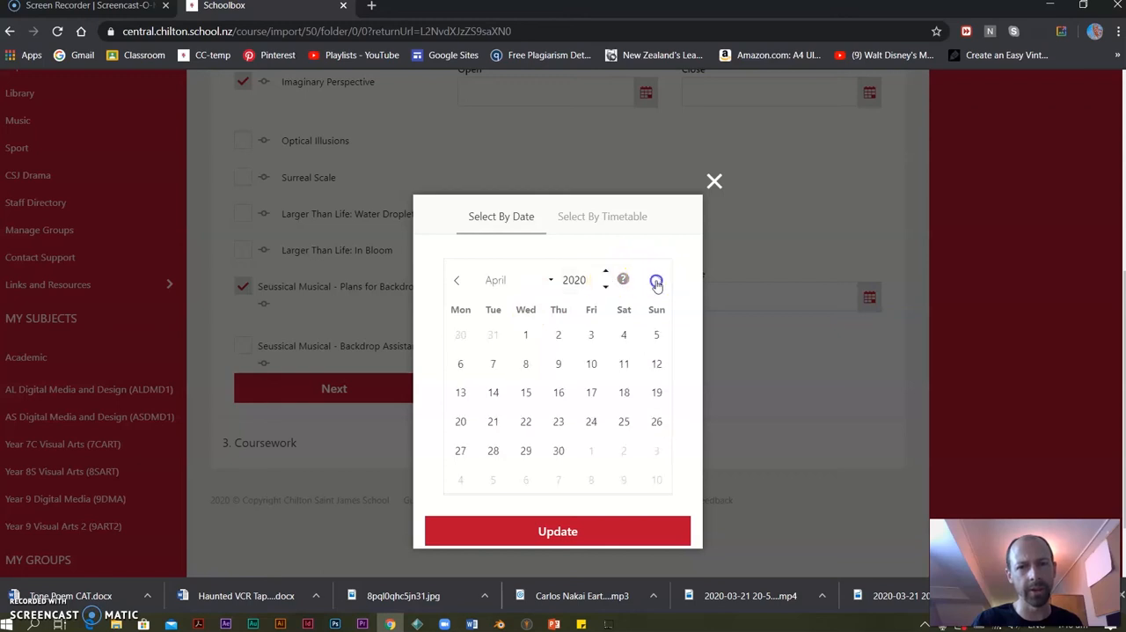
left_click(559, 365)
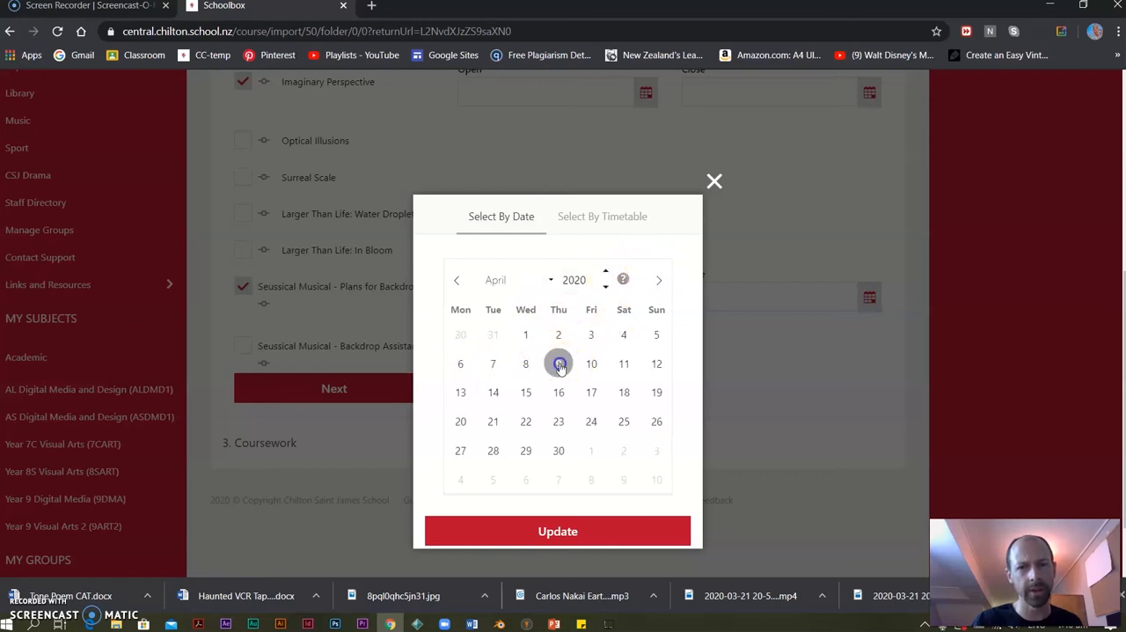
left_click(550, 528)
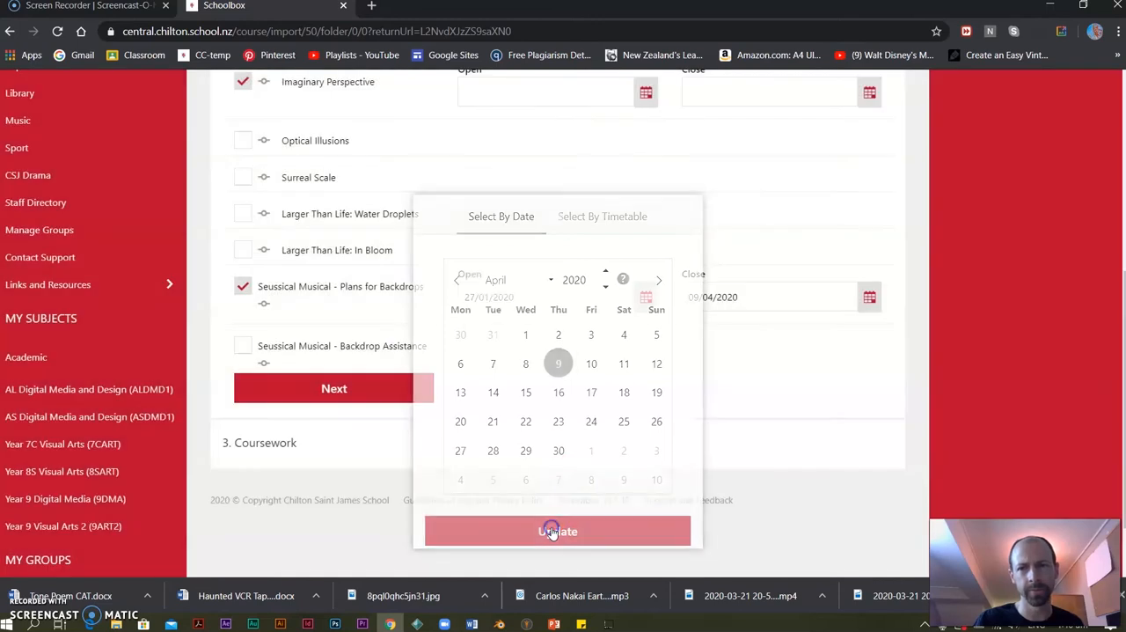
Include the Seussical Musical - Backdrop Assistance unit, with open date 27/01/2020 and close date 09/04/2020.
left_click(240, 349)
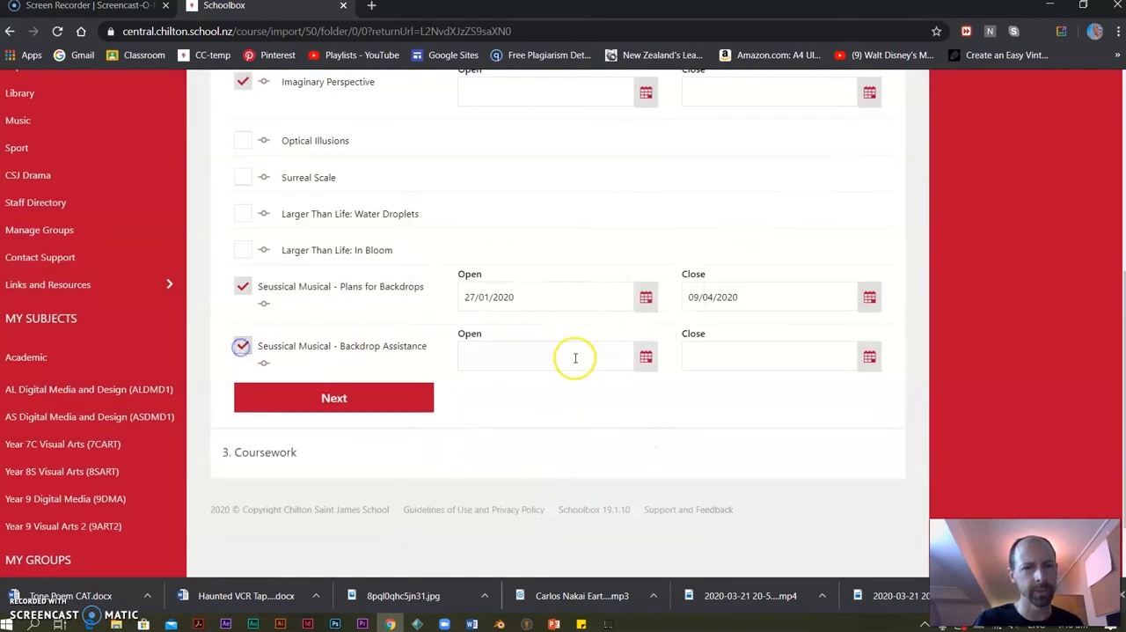
left_click(645, 358)
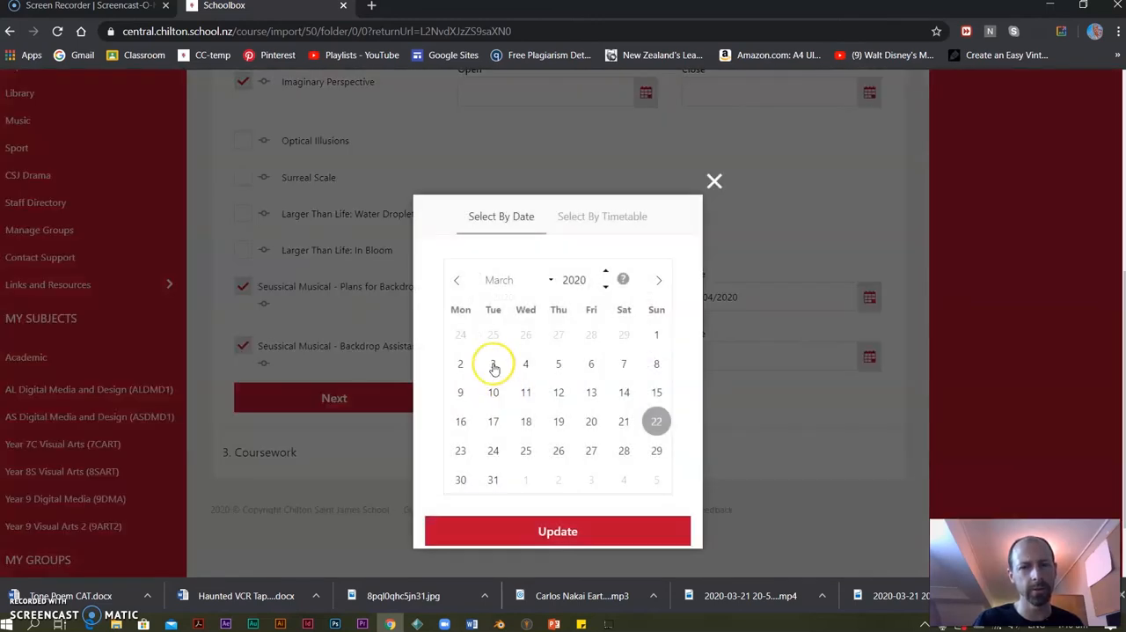
left_click(452, 284)
left_click(452, 283)
left_click(464, 451)
left_click(535, 525)
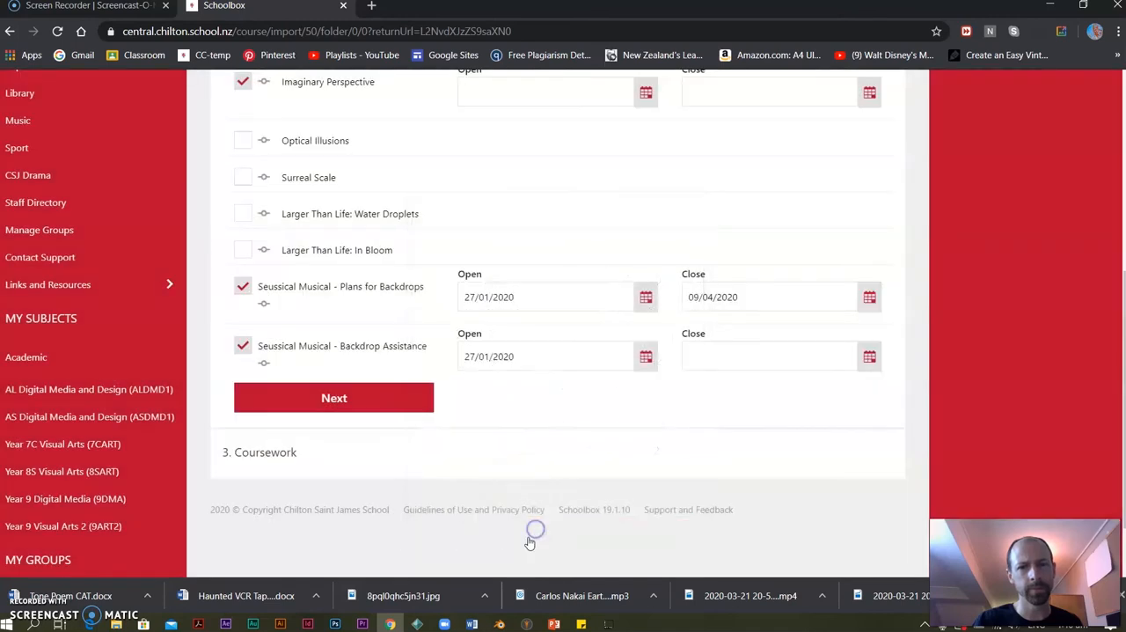
left_click(870, 358)
left_click(657, 279)
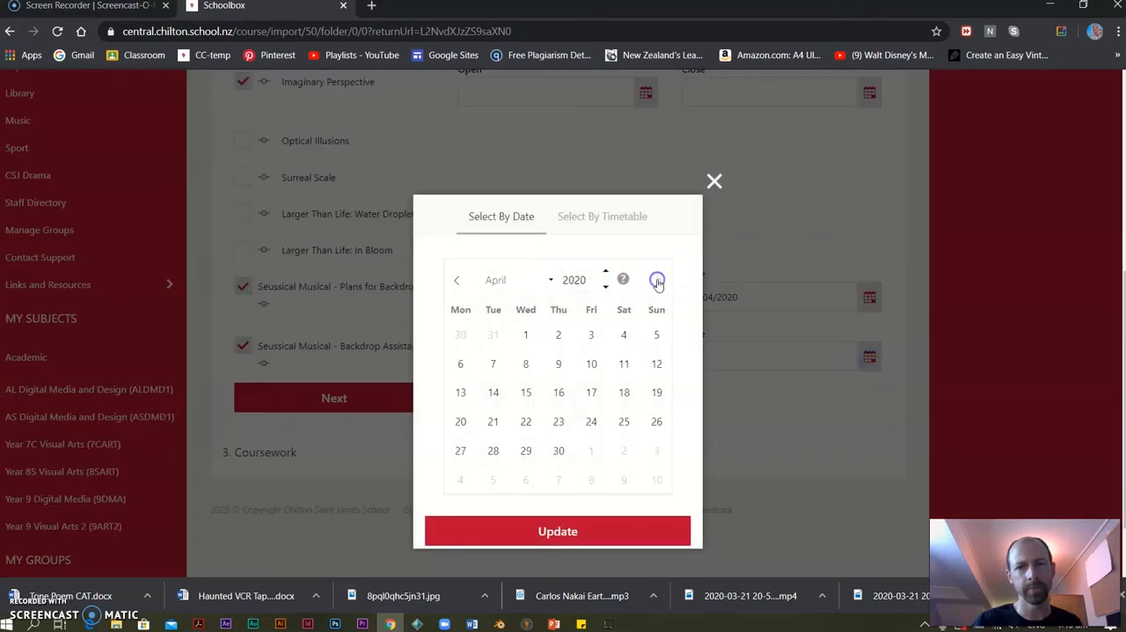
left_click(544, 365)
left_click(539, 528)
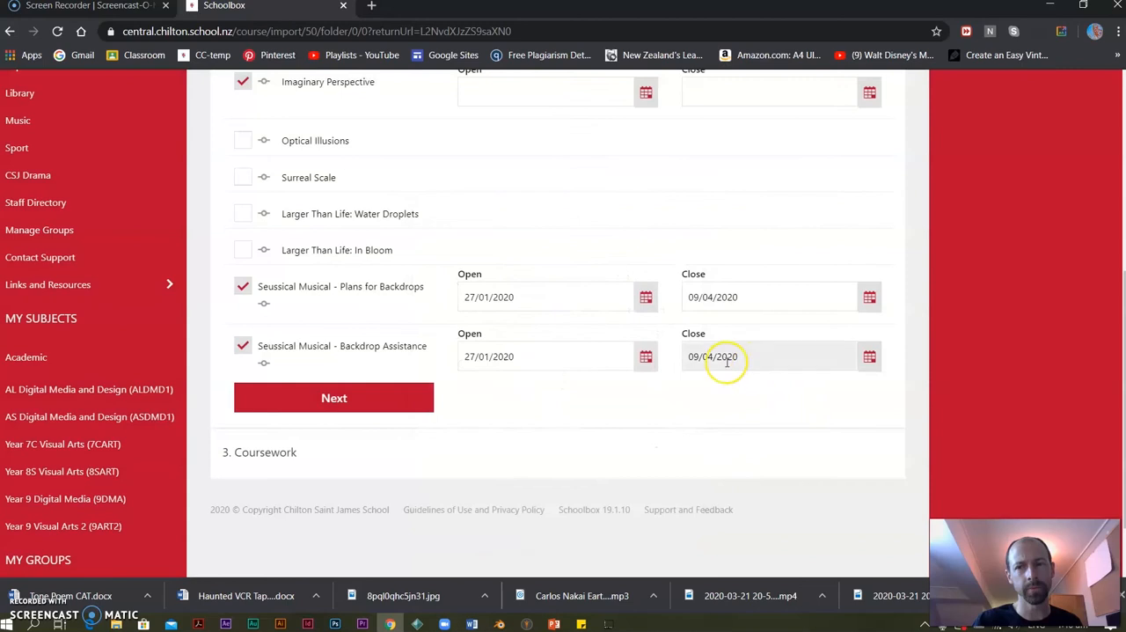
Set the Imaginary Perspective unit to open on 28/04/2020 and close on 03/07/2020.
left_click(400, 401)
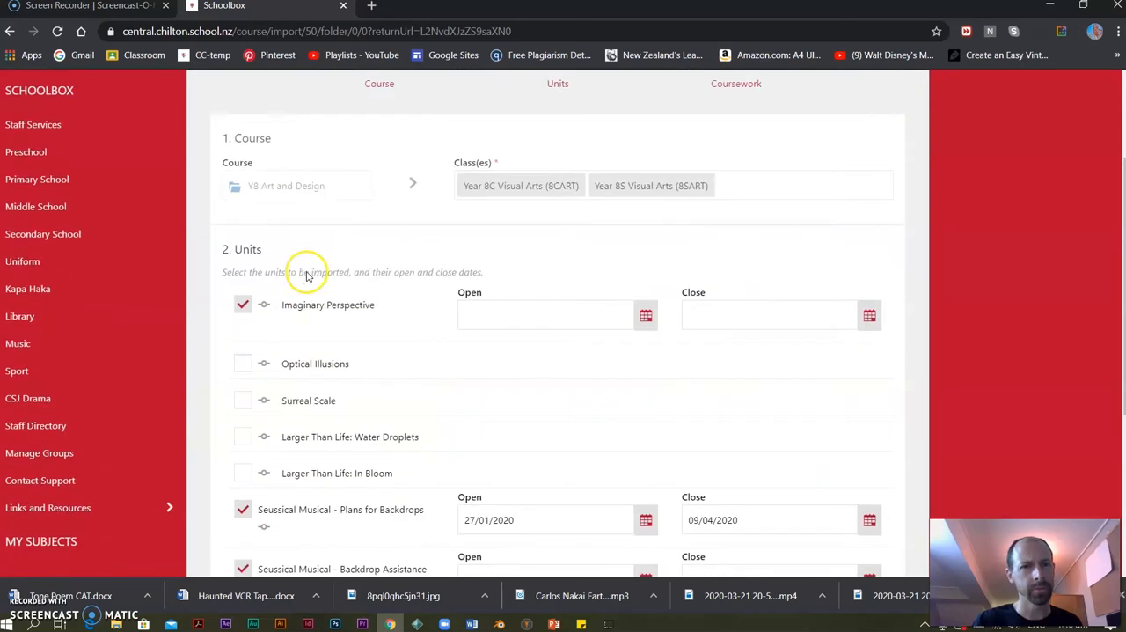
left_click(643, 317)
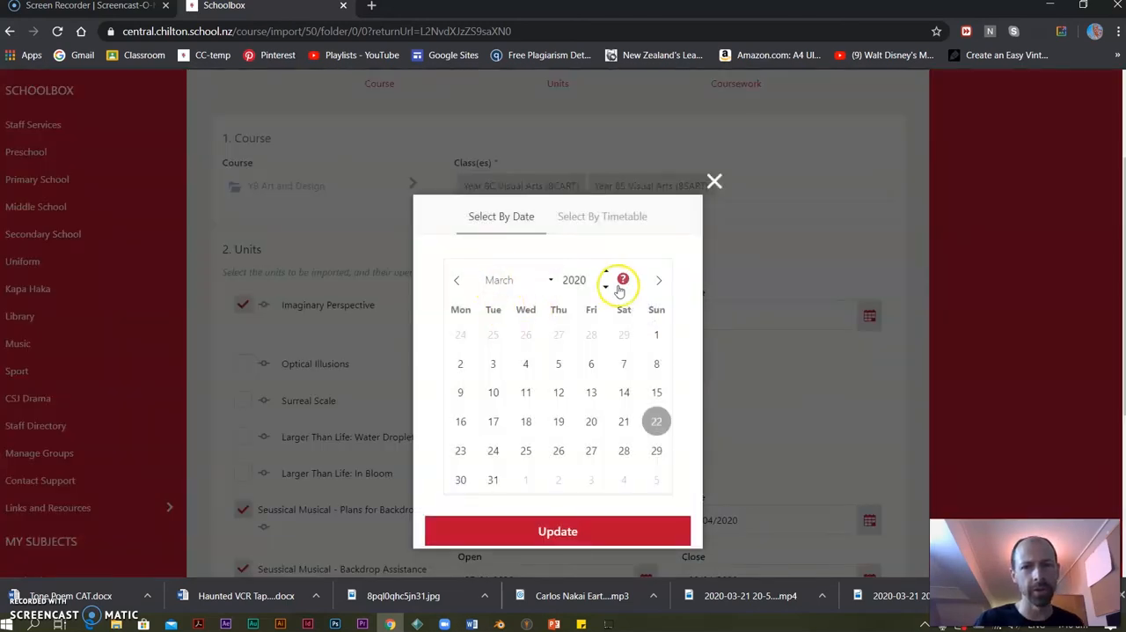
left_click(658, 279)
left_click(492, 451)
left_click(519, 531)
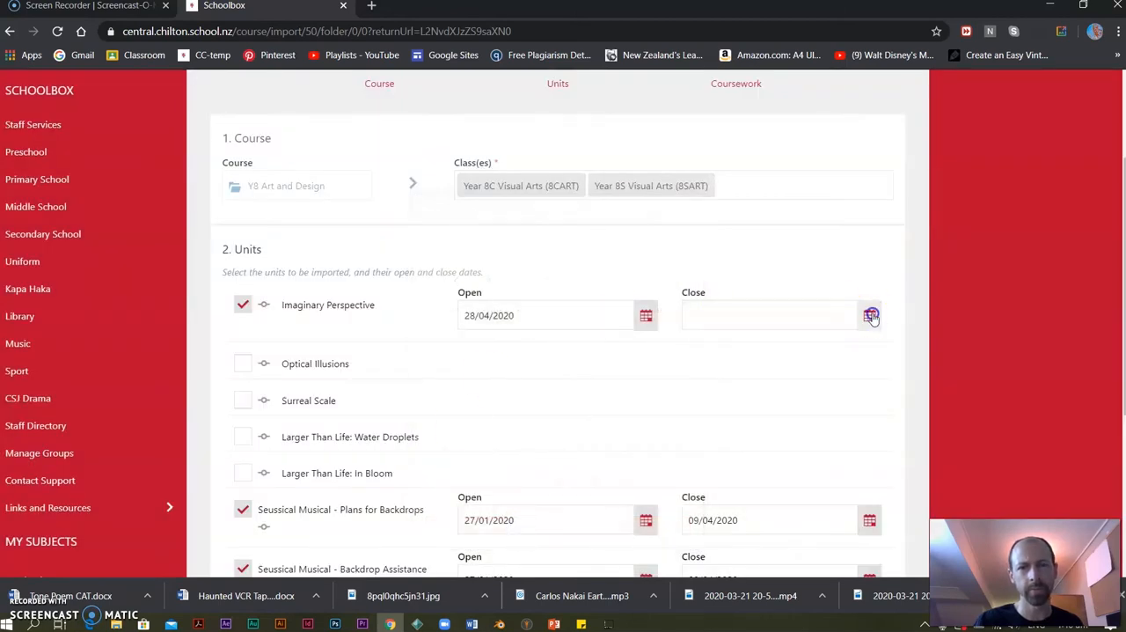
left_click(869, 315)
left_click(659, 280)
left_click(659, 279)
left_click(659, 280)
left_click(659, 280)
left_click(590, 333)
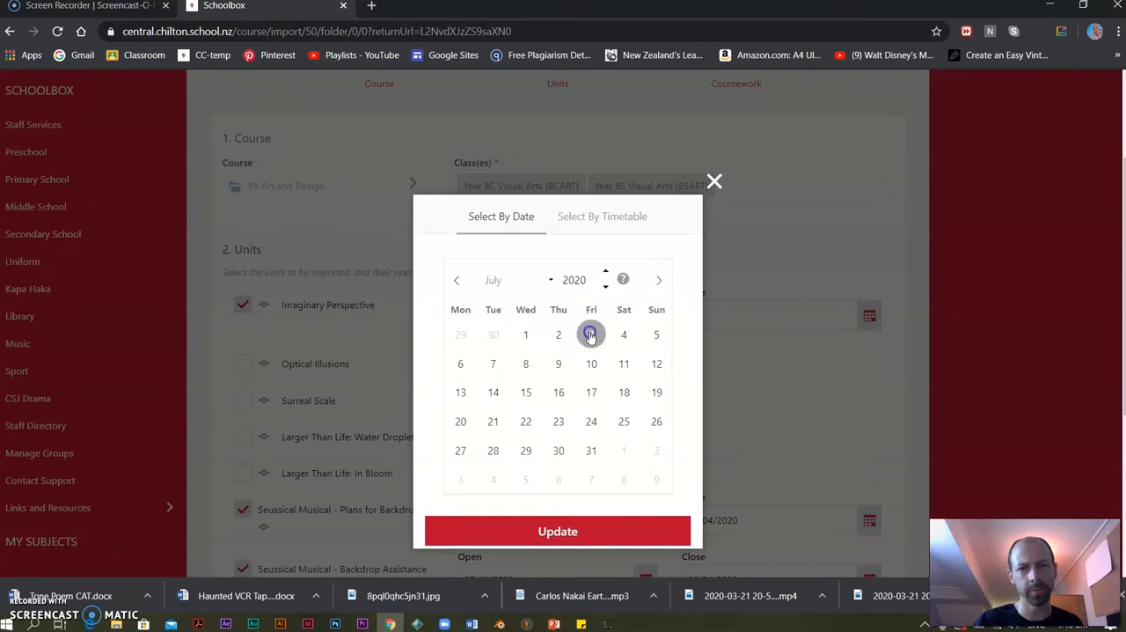
left_click(568, 530)
Include the Optical Illusions unit in the import and set its open date to 28/04/2020.
left_click(255, 367)
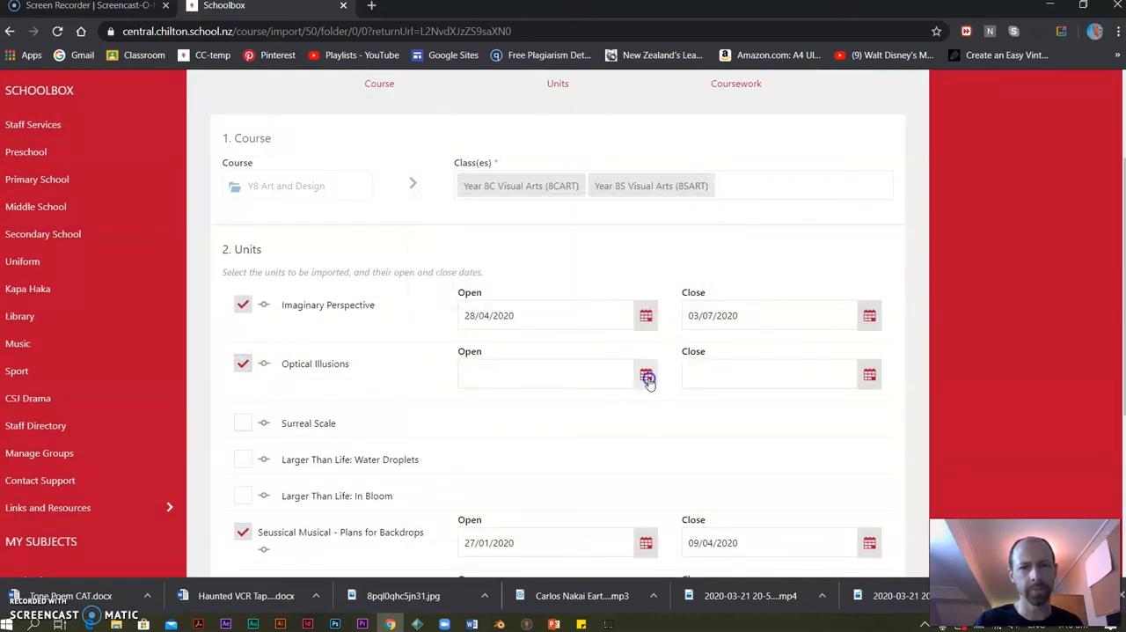
left_click(645, 374)
left_click(658, 280)
left_click(492, 449)
left_click(568, 532)
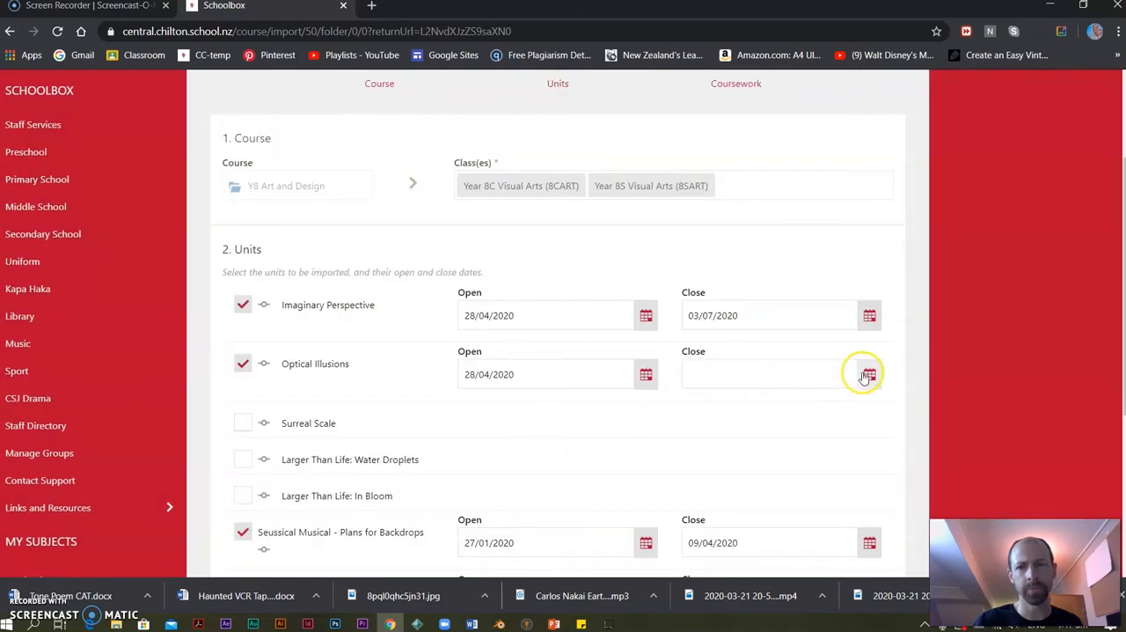
Set the Optical Illusions unit's close date to 03/07/2020.
left_click(867, 374)
left_click(658, 280)
left_click(660, 280)
left_click(660, 280)
left_click(660, 280)
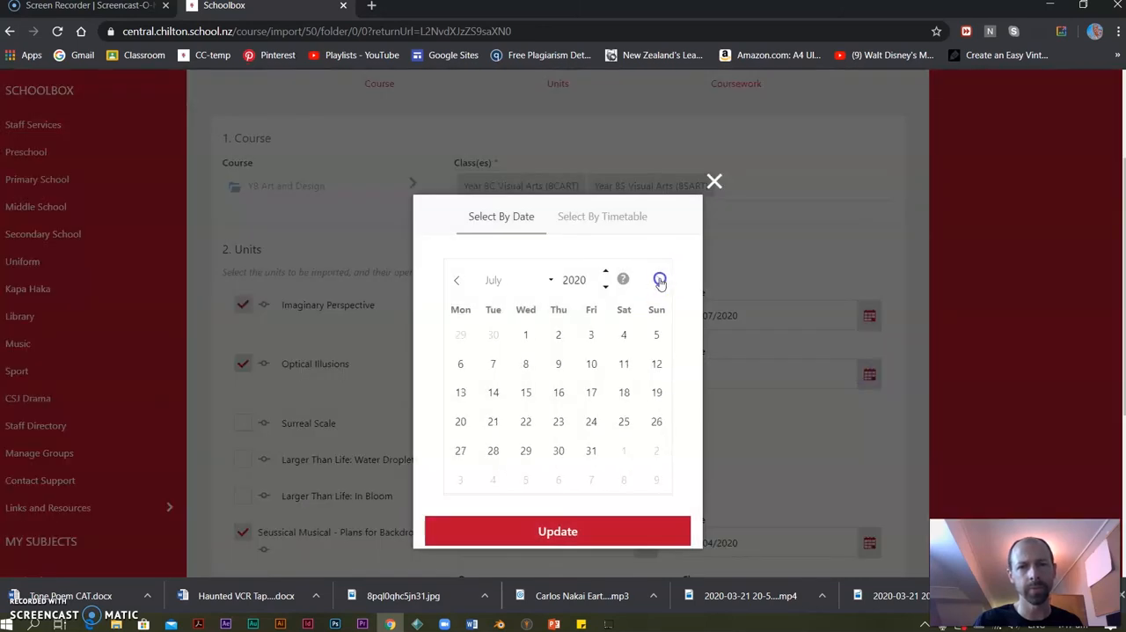
left_click(591, 334)
left_click(607, 531)
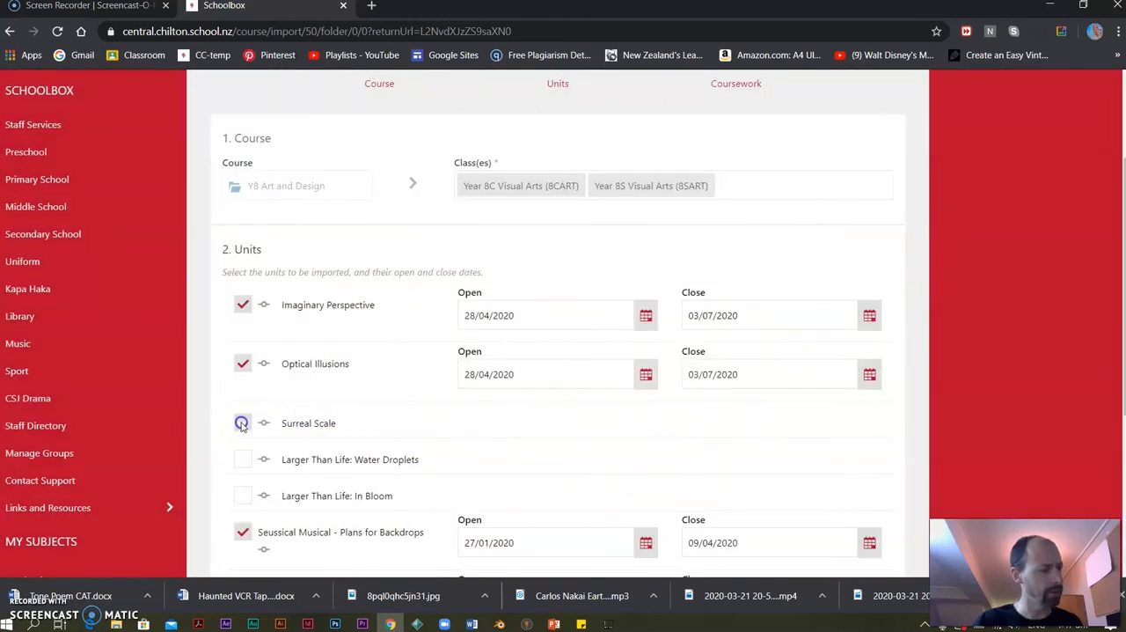
Include the Surreal Scale unit in the import and set its open date to 27/07/2020.
left_click(241, 423)
left_click(646, 430)
left_click(653, 279)
left_click(653, 279)
left_click(653, 279)
left_click(653, 280)
left_click(460, 451)
left_click(551, 530)
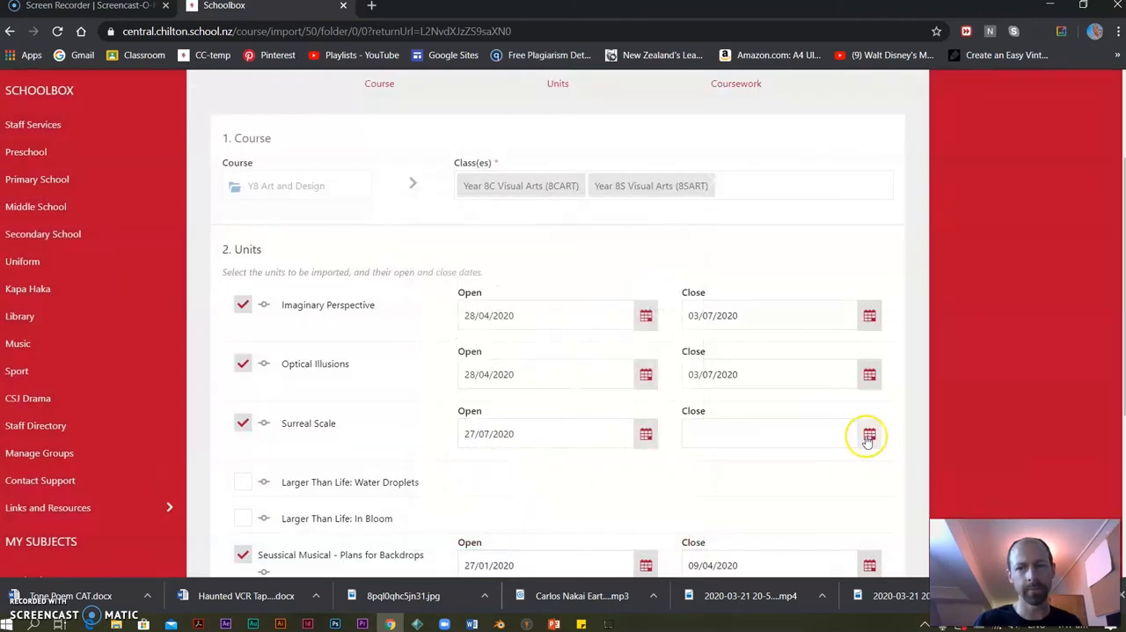
Set the Surreal Scale unit's close date to 21/09/2020.
left_click(868, 437)
left_click(659, 281)
left_click(659, 282)
left_click(659, 282)
left_click(658, 282)
left_click(659, 282)
left_click(658, 281)
left_click(460, 423)
left_click(573, 531)
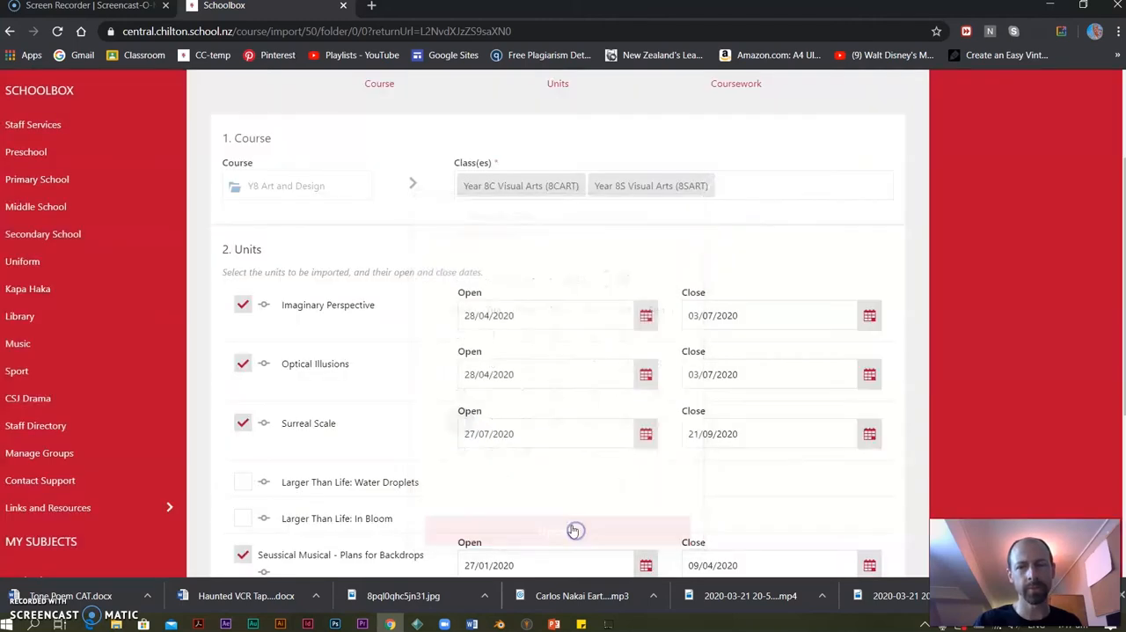
Include the Larger Than Life: Water Droplets unit and set its open date to 12/10/2020.
left_click(243, 481)
left_click(646, 491)
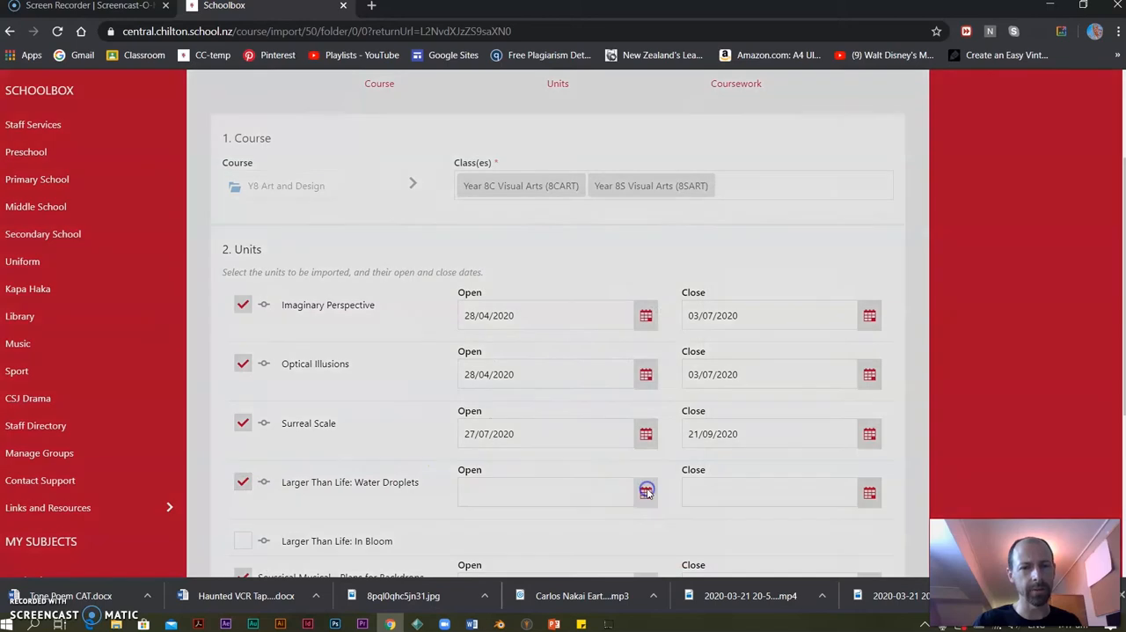
left_click(659, 280)
left_click(659, 280)
left_click(659, 279)
left_click(659, 279)
left_click(659, 279)
left_click(659, 280)
left_click(659, 280)
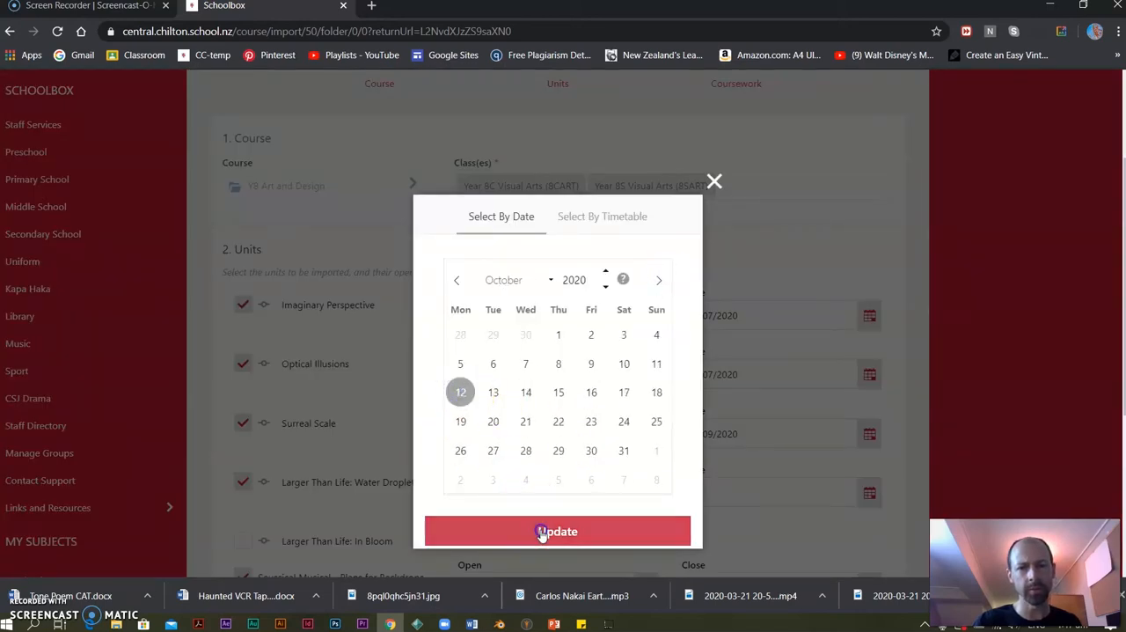
left_click(551, 530)
Set the Larger Than Life: Water Droplets unit's close date to 04/12/2020.
left_click(869, 493)
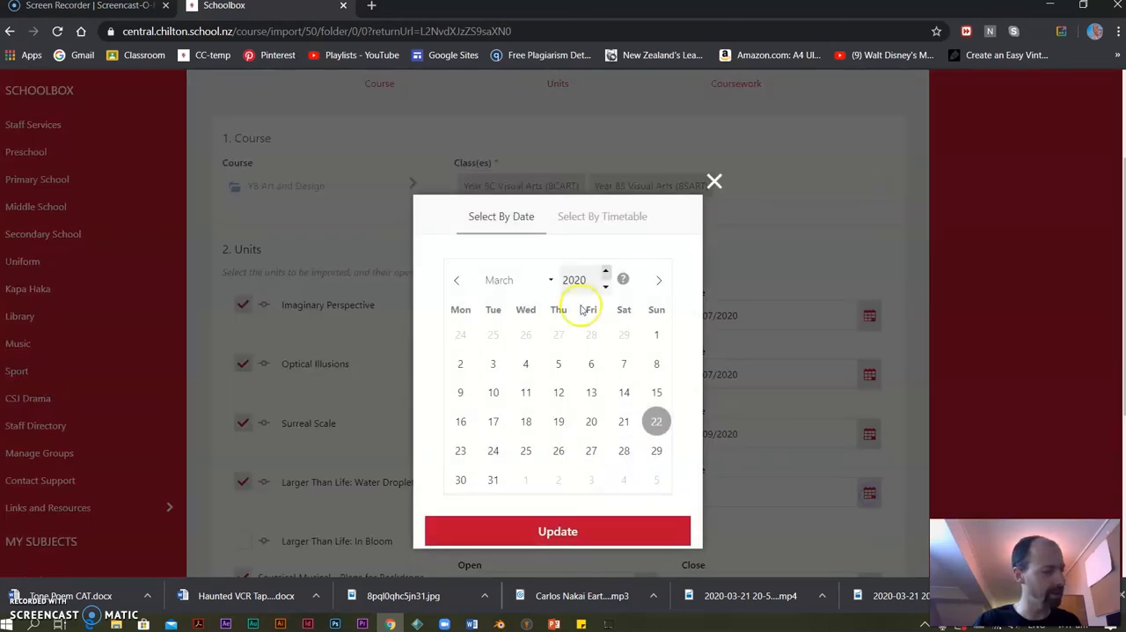
left_click(655, 281)
left_click(656, 280)
left_click(655, 281)
left_click(656, 281)
left_click(656, 280)
left_click(655, 280)
left_click(655, 280)
left_click(656, 280)
left_click(655, 281)
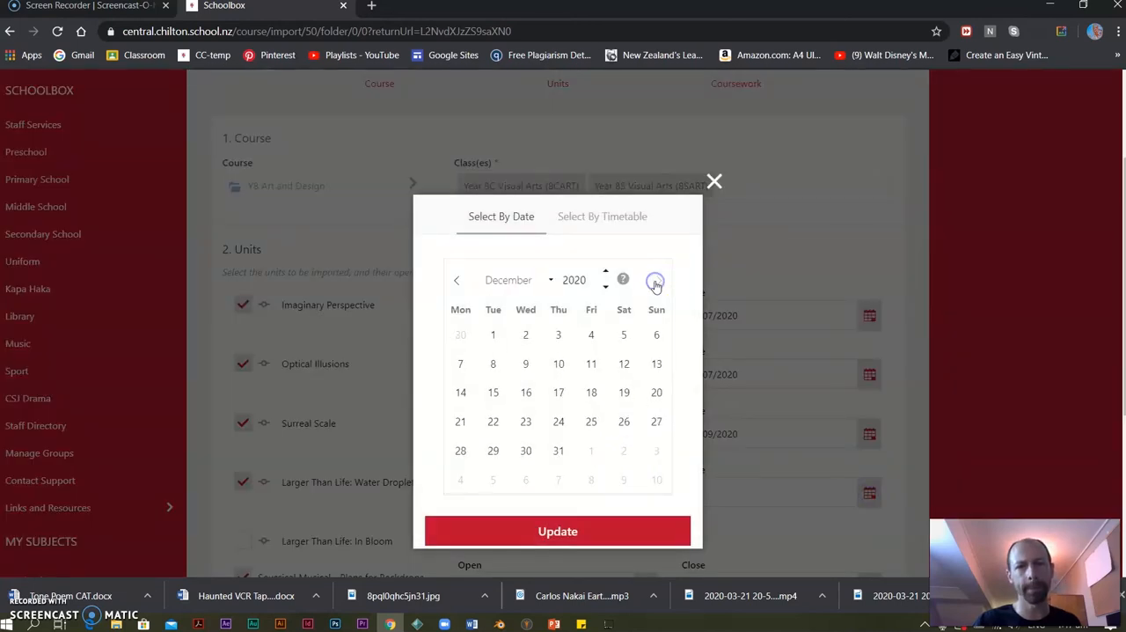
left_click(591, 334)
left_click(580, 530)
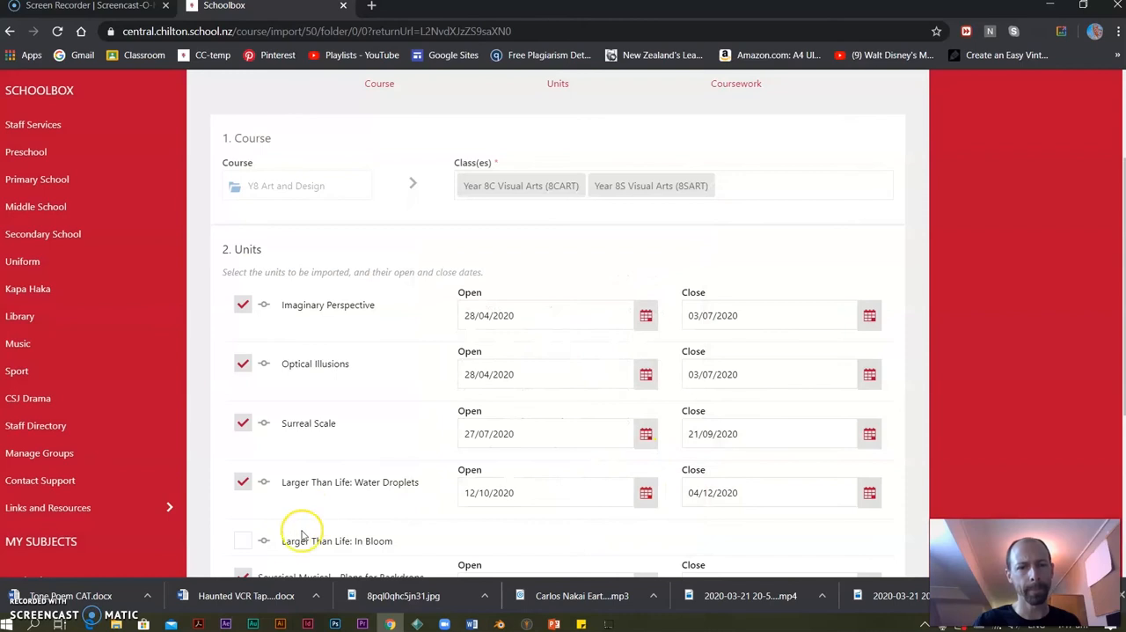
Include the Larger Than Life: In Bloom unit and set its open date to 12/10/2020.
left_click(246, 540)
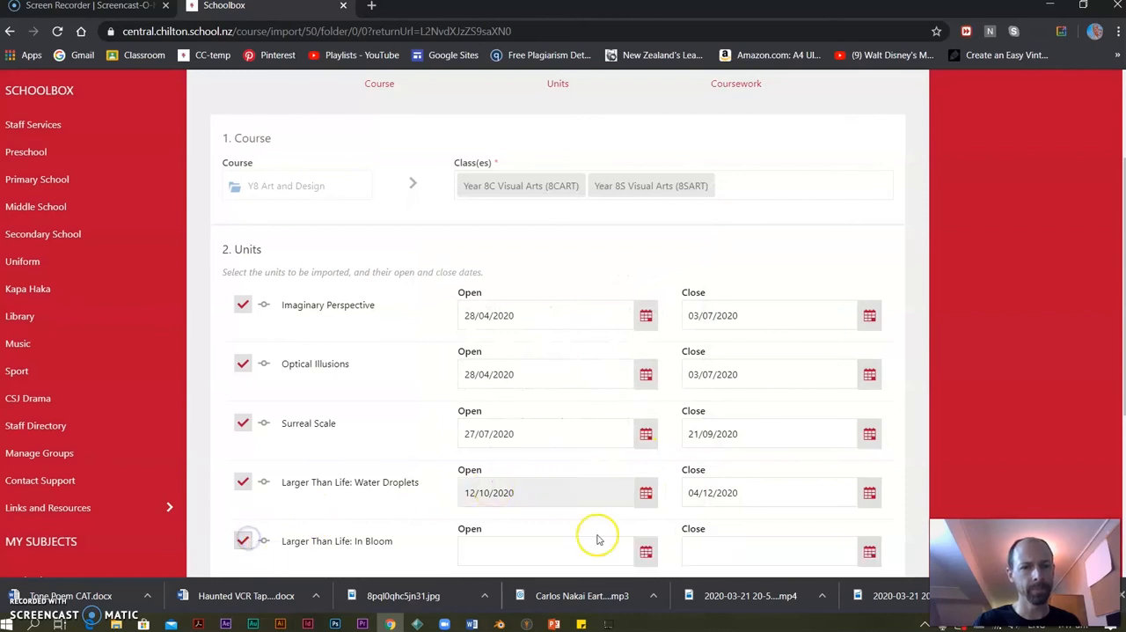
left_click(646, 554)
left_click(656, 282)
left_click(656, 282)
left_click(656, 281)
left_click(657, 281)
left_click(657, 282)
left_click(656, 282)
left_click(656, 282)
left_click(460, 392)
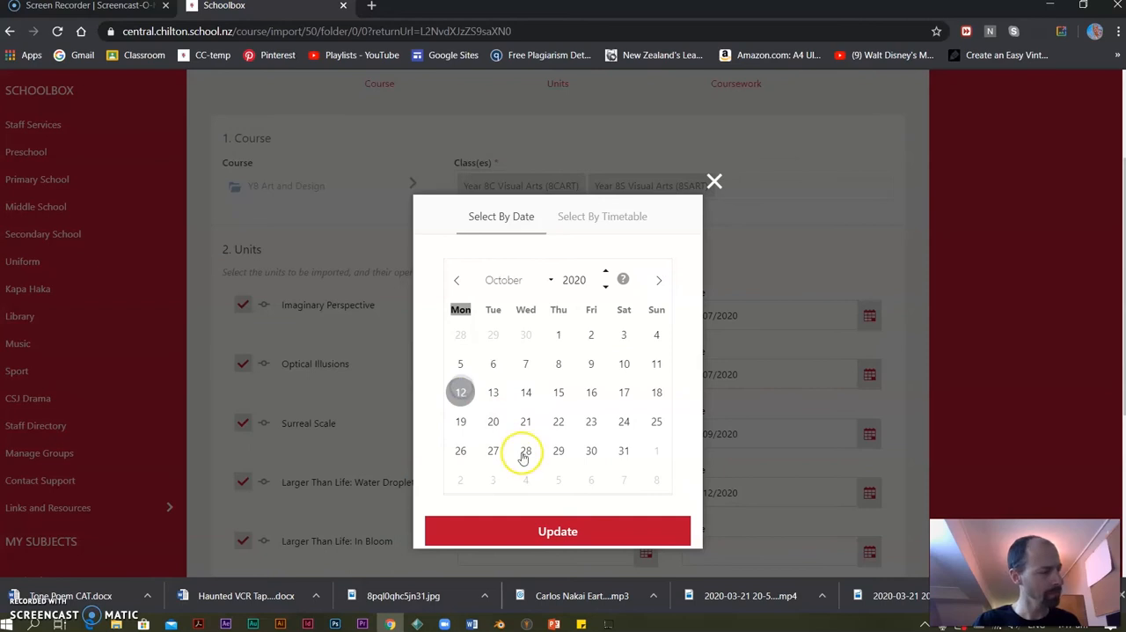
left_click(543, 532)
Set the Larger Than Life: In Bloom unit's close date to 04/12/2020.
left_click(870, 554)
left_click(658, 280)
left_click(659, 280)
left_click(659, 280)
left_click(659, 279)
left_click(659, 280)
left_click(658, 281)
left_click(659, 281)
left_click(658, 280)
left_click(658, 279)
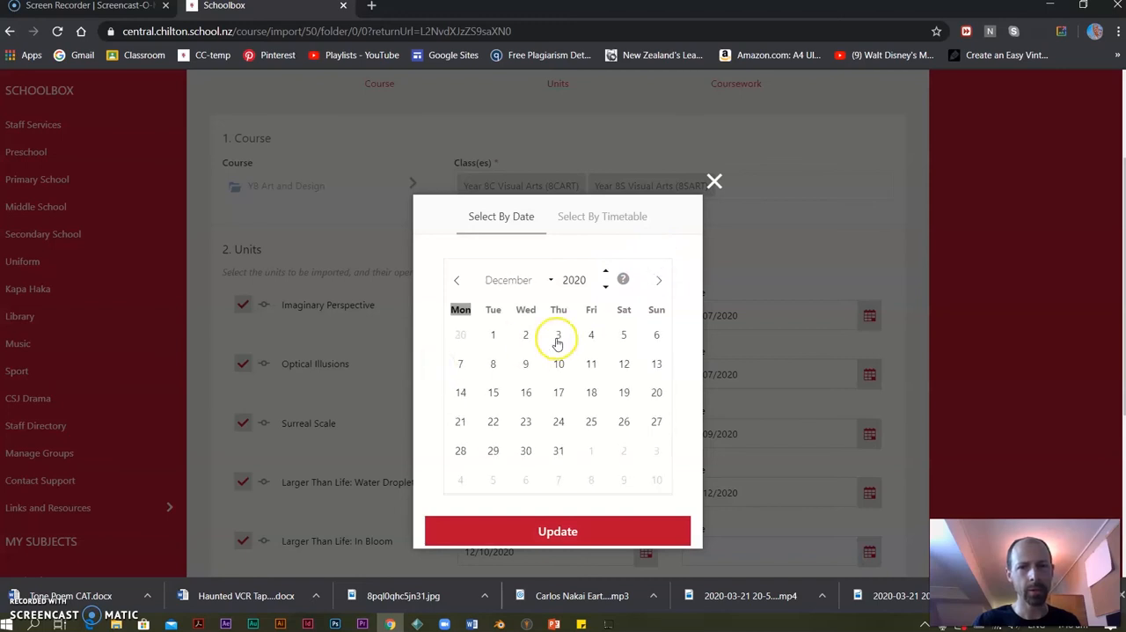
left_click(591, 334)
left_click(557, 531)
Confirm the dated units and complete the import into both Year 8 Visual Arts classes with all coursework kept selected.
scroll(510, 284, "down", 3)
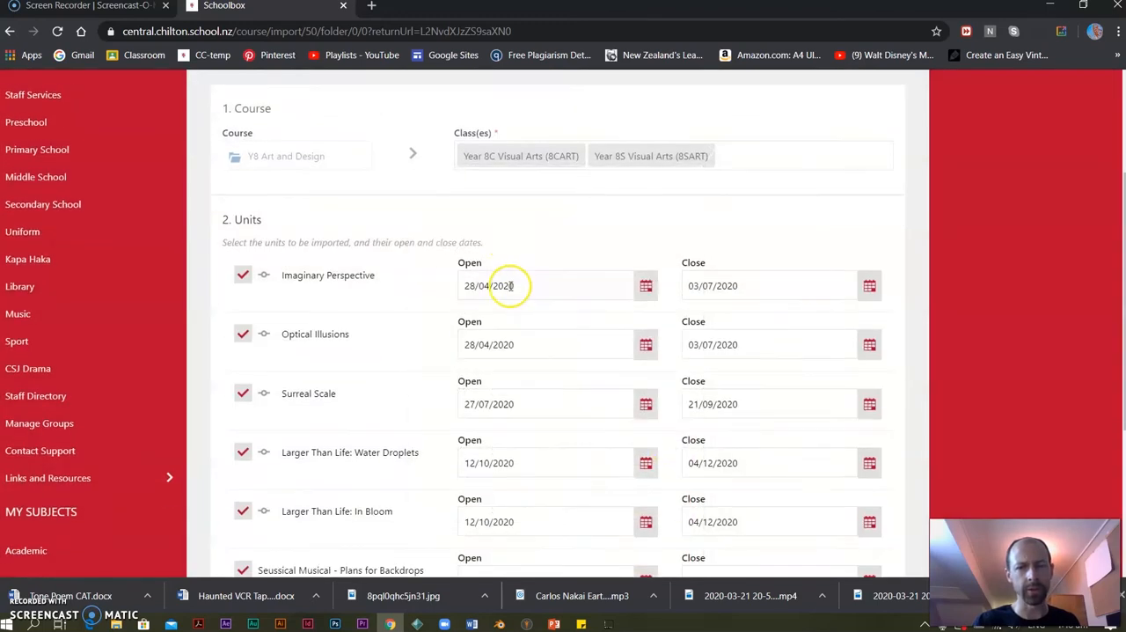
left_click(343, 421)
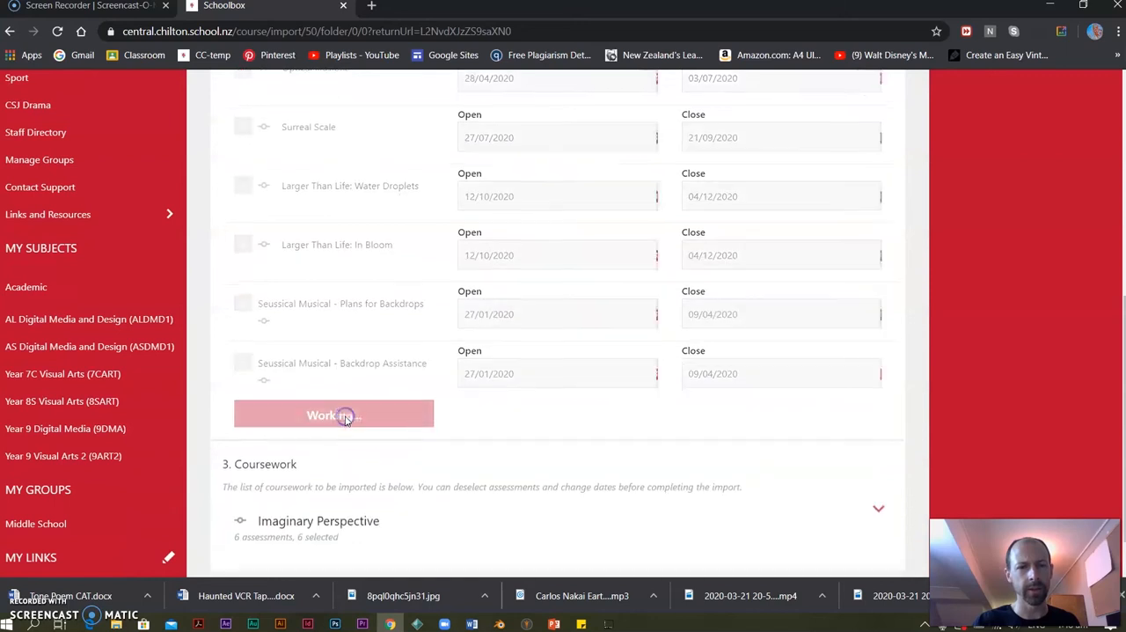
scroll(387, 348, "down", 2)
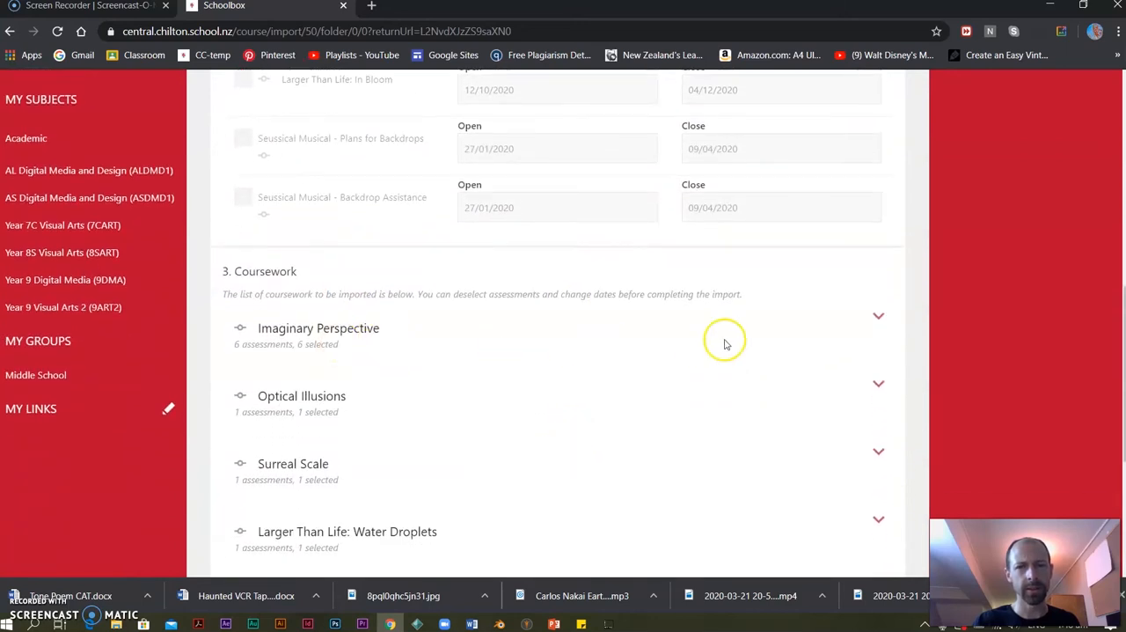
scroll(448, 345, "down", 3)
left_click(367, 495)
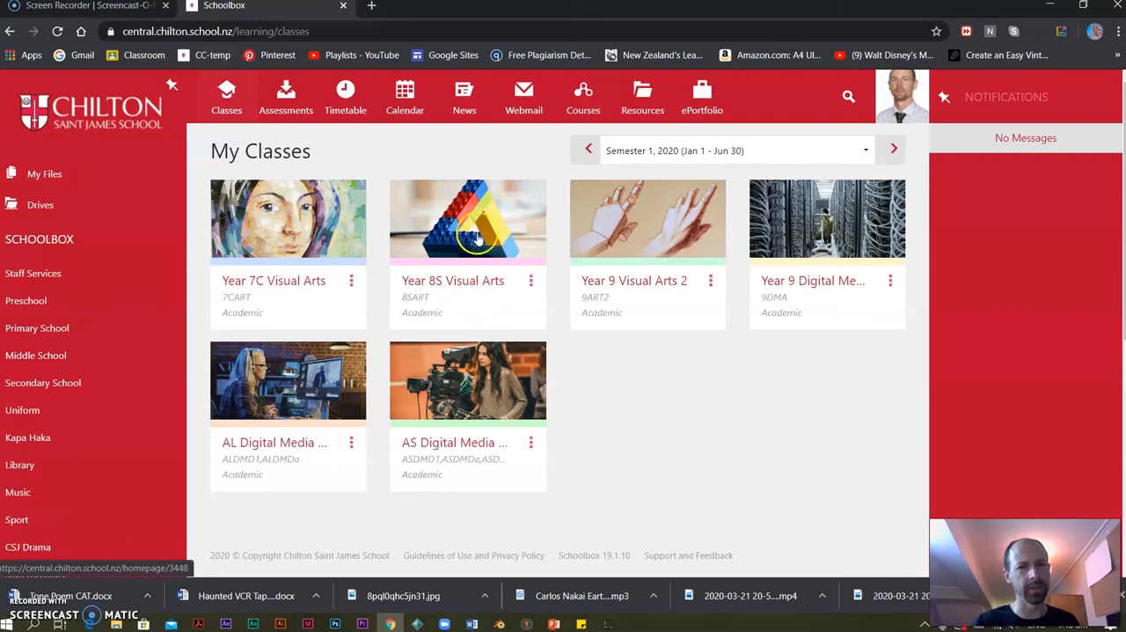
Open the Year 8S Visual Arts class page to view its imported course outline.
left_click(478, 238)
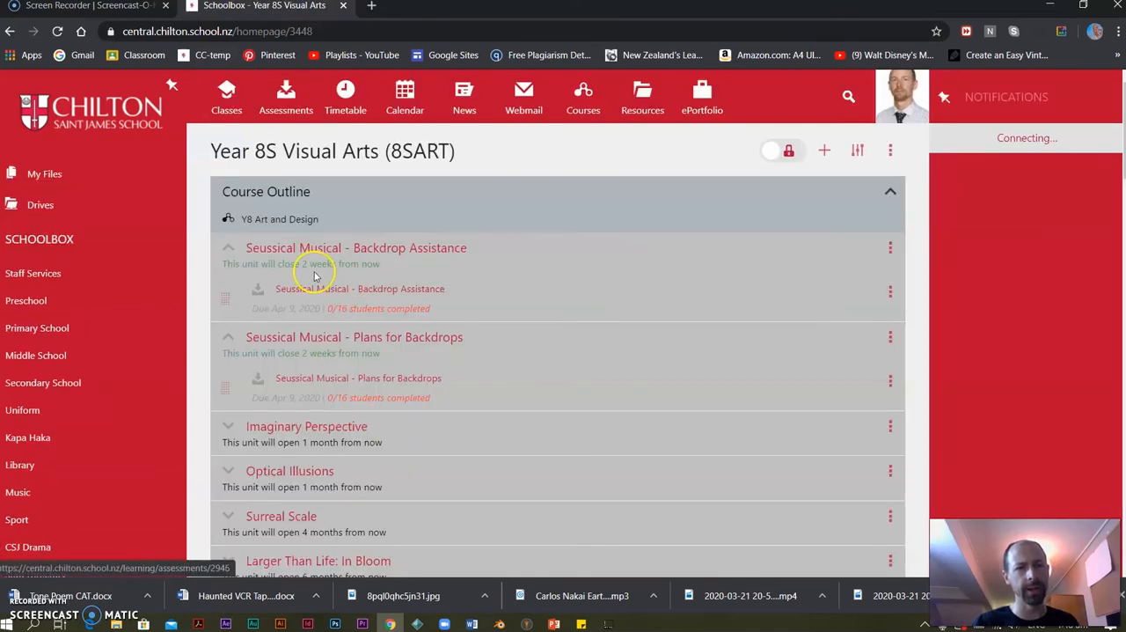
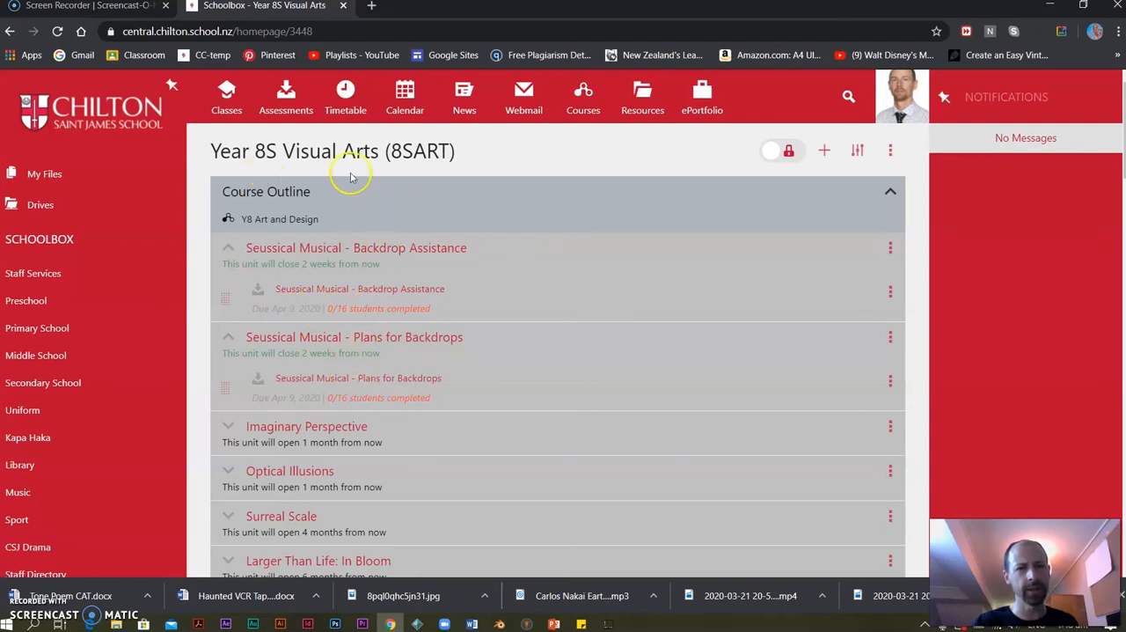
Unlock the Year 8S Visual Arts class page for editing and rename the Course Outline component's heading to Due Work.
left_click(780, 150)
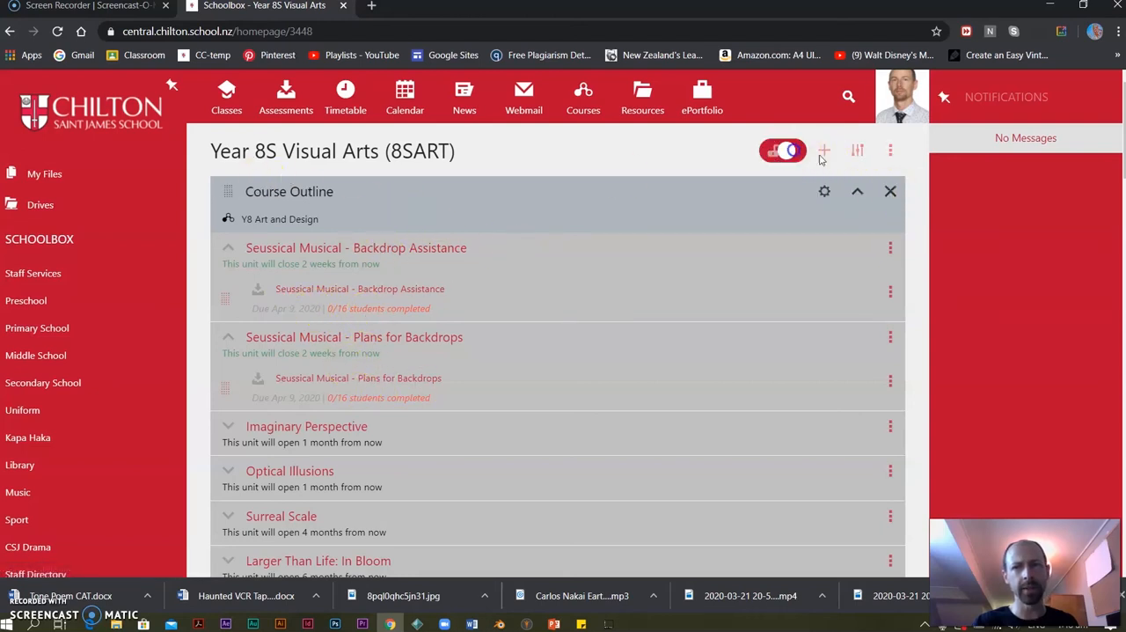
left_click(824, 190)
left_click_drag(335, 297, 203, 303)
type("D")
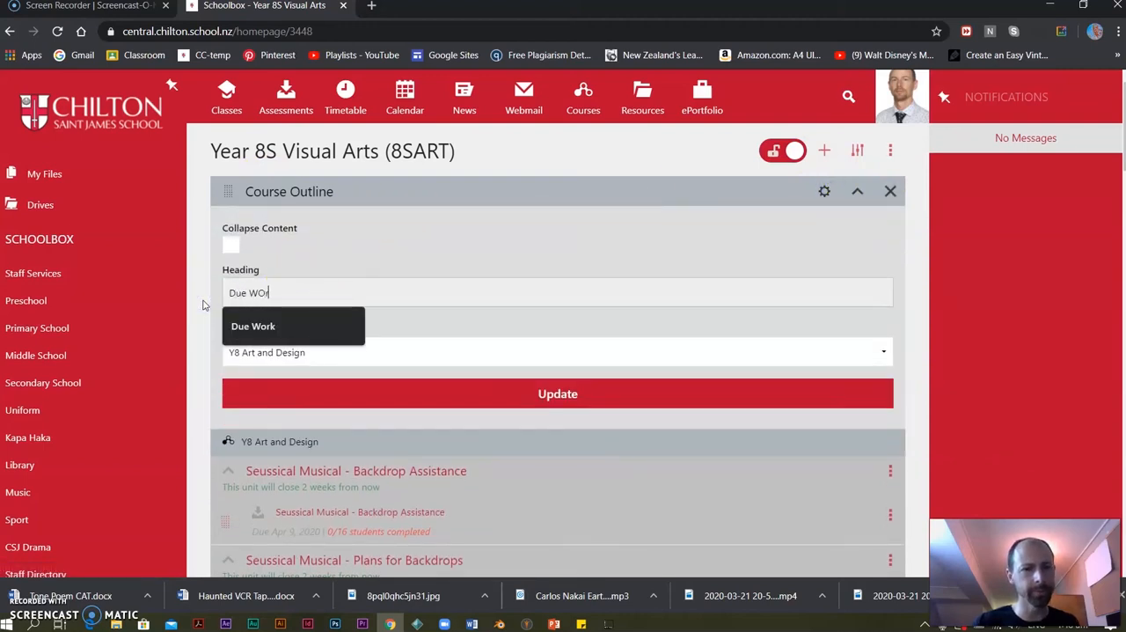
type("ue Work")
left_click(540, 394)
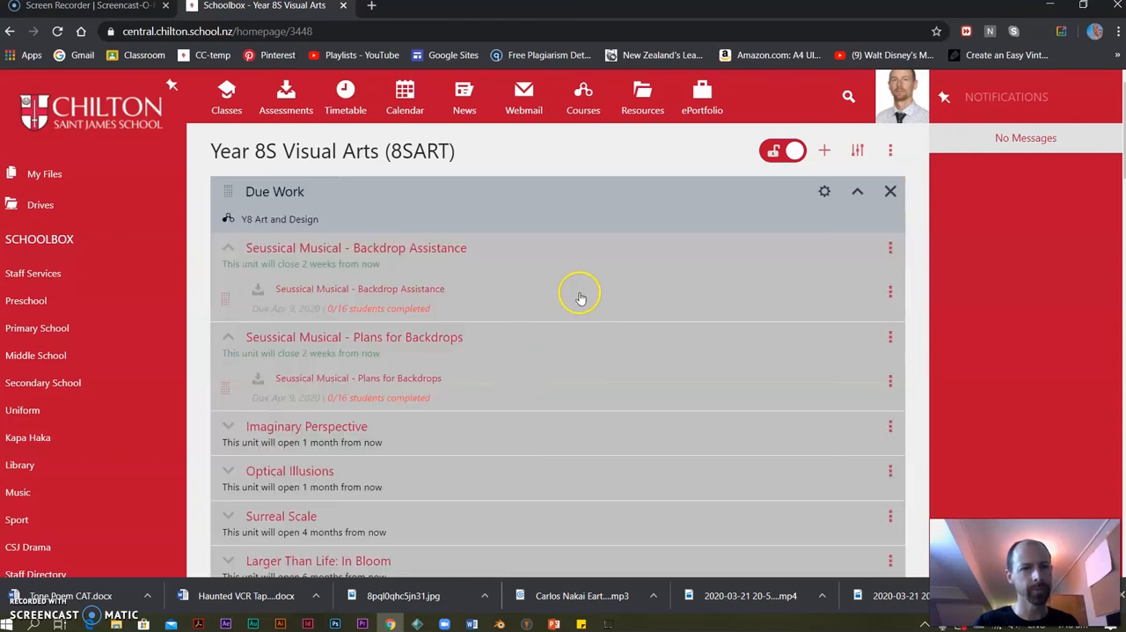
Remove the Course Builder component from the class page and move the Due Work component below Links.
scroll(572, 295, "down", 3)
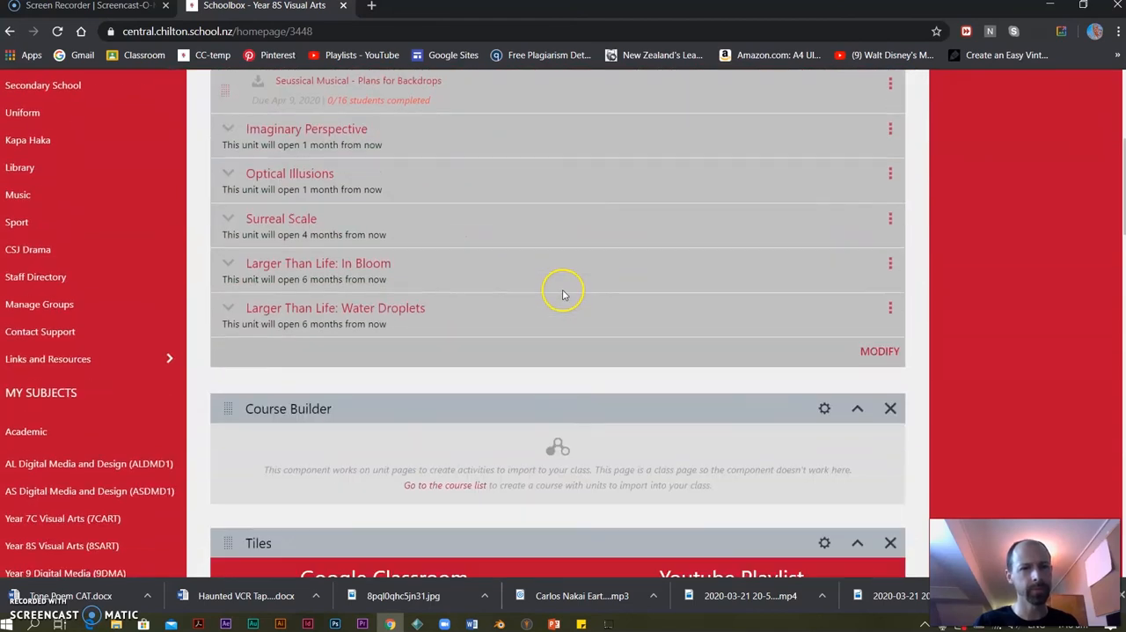
left_click(890, 408)
left_click(466, 474)
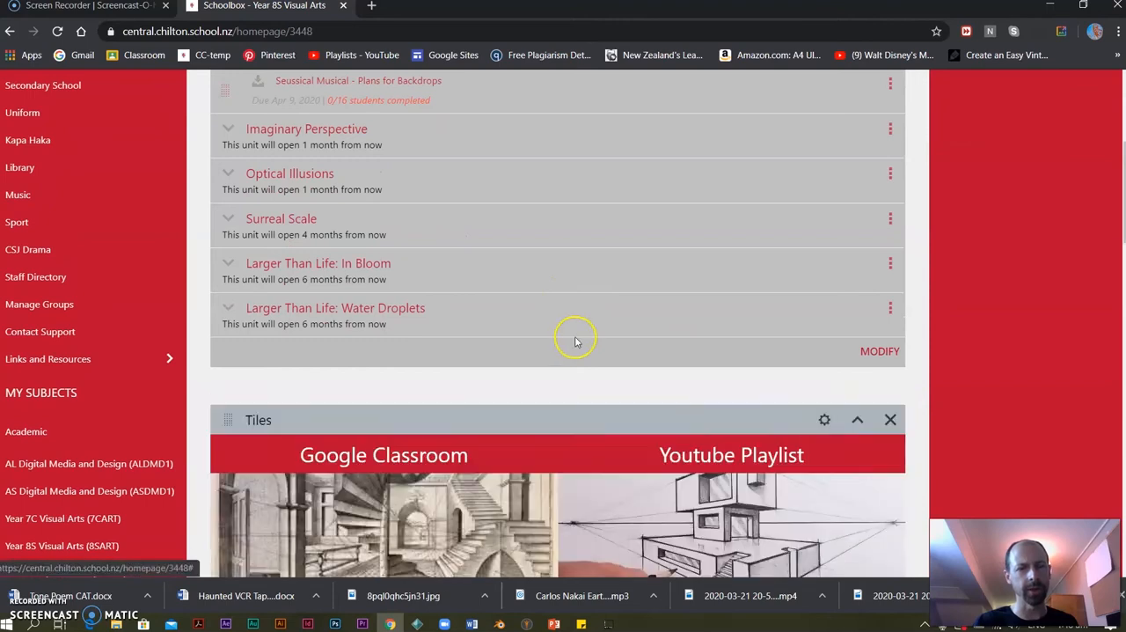
scroll(516, 344, "up", 3)
left_click_drag(227, 178, 266, 509)
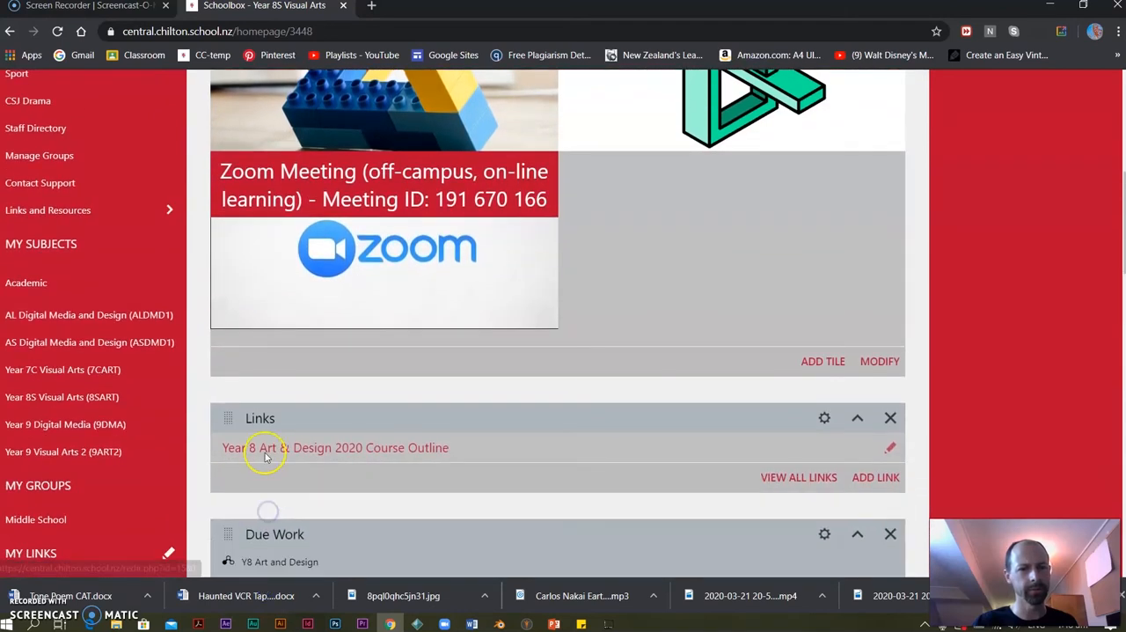
Change the Links component's heading to Course Outline and update the component.
left_click(826, 417)
scroll(272, 532, "down", 1)
double_click(285, 500)
type("Course Outline")
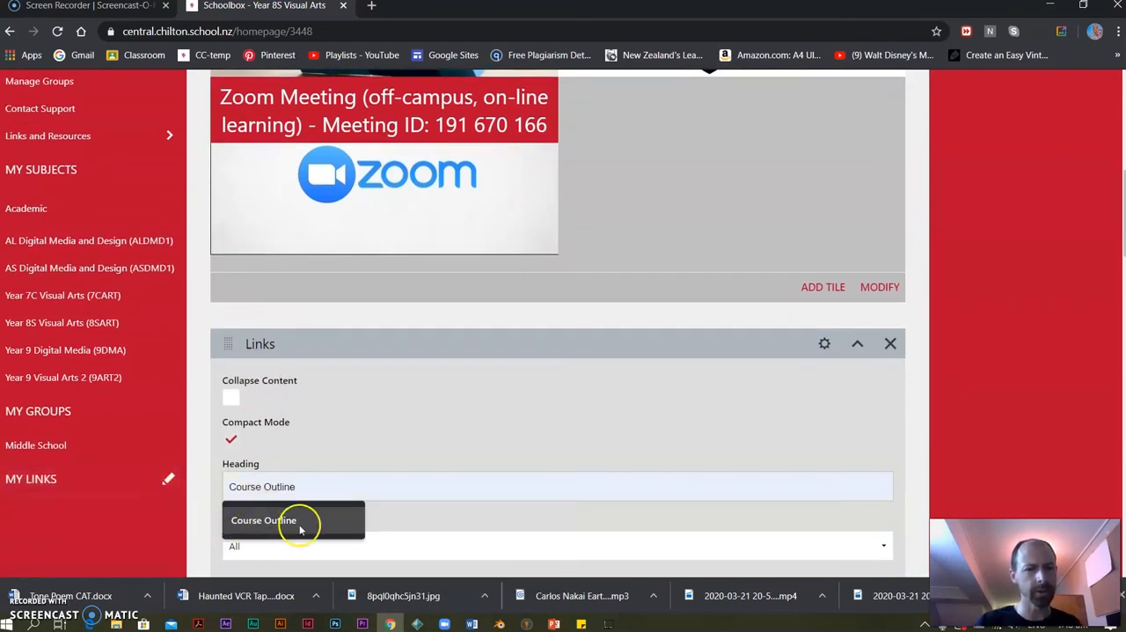
left_click(295, 520)
scroll(410, 435, "down", 5)
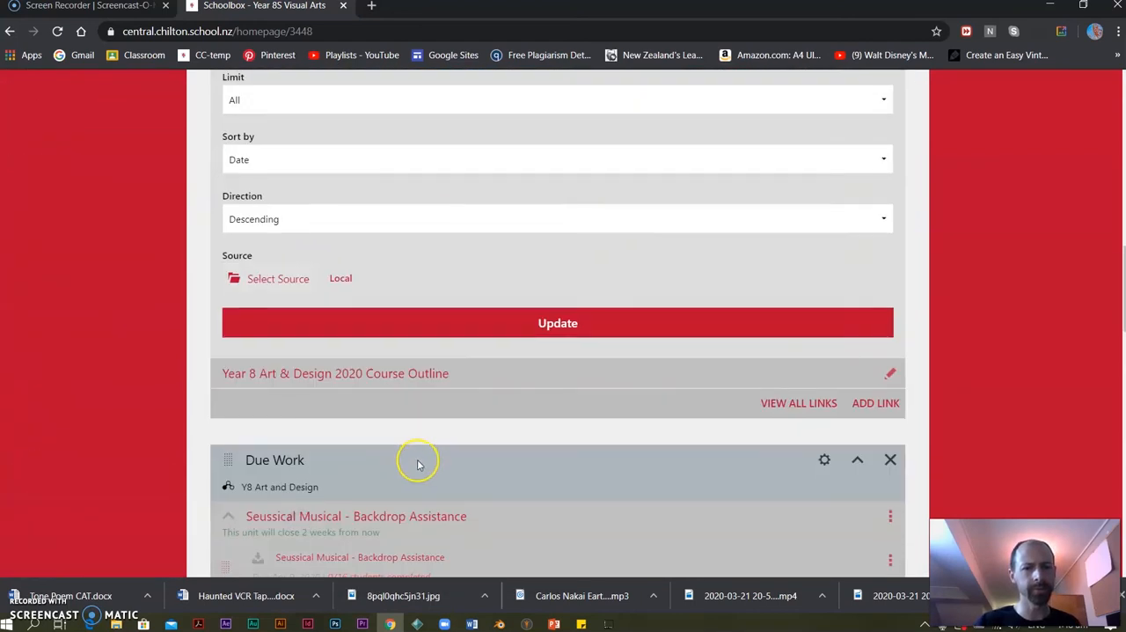
left_click(600, 332)
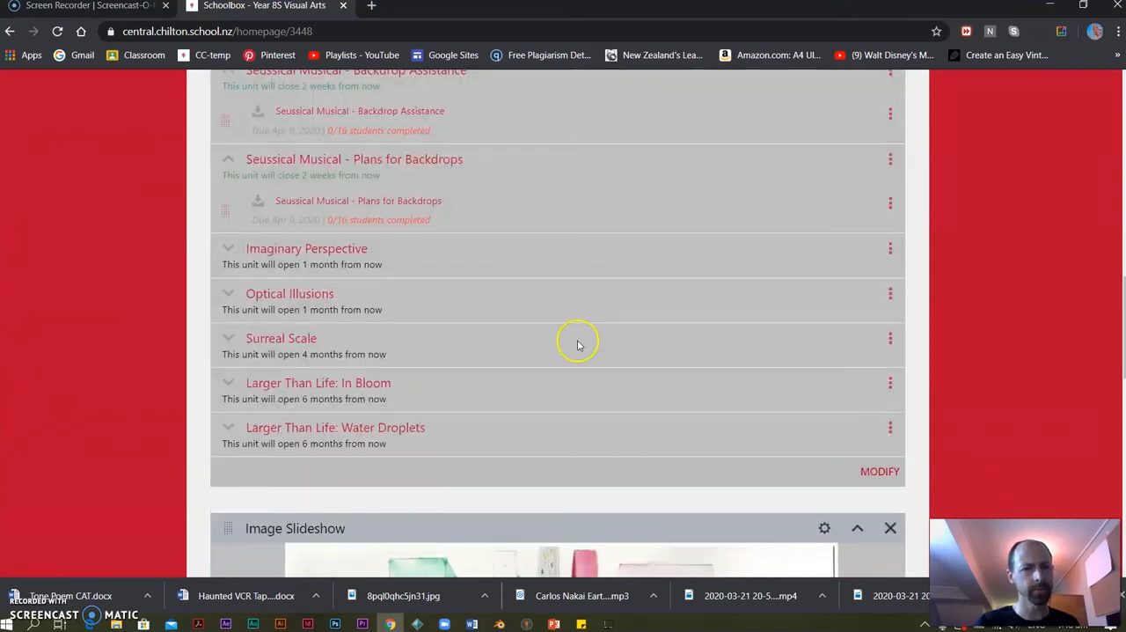
Open the Year 7C Visual Arts class page and check the order of its components.
scroll(571, 407, "up", 2)
scroll(571, 404, "up", 3)
scroll(570, 396, "up", 5)
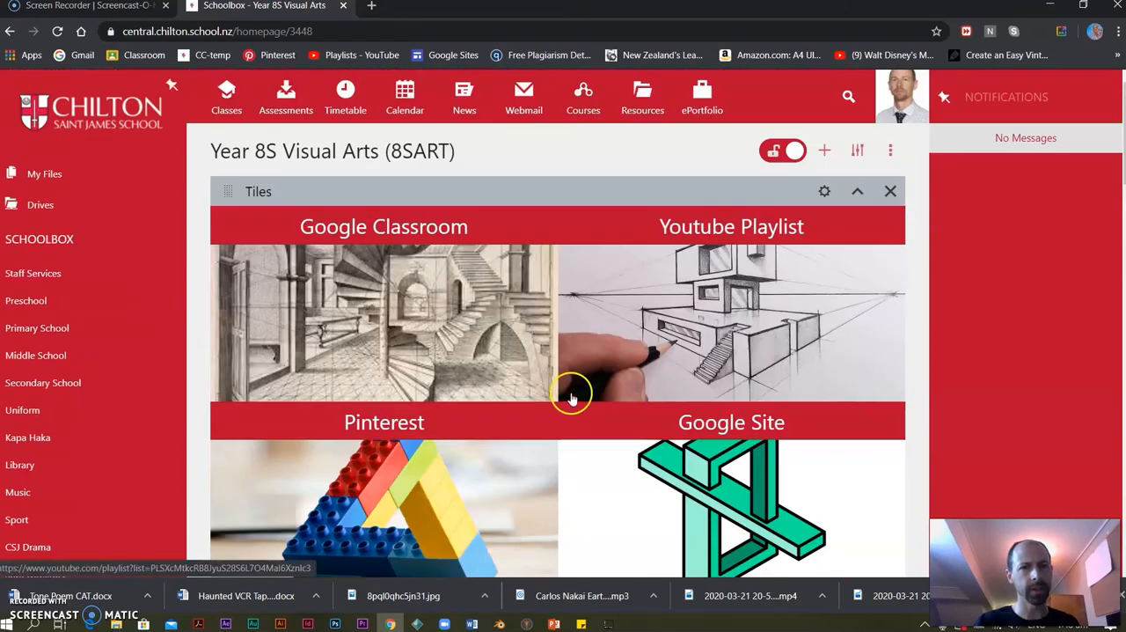
left_click(217, 103)
left_click(264, 220)
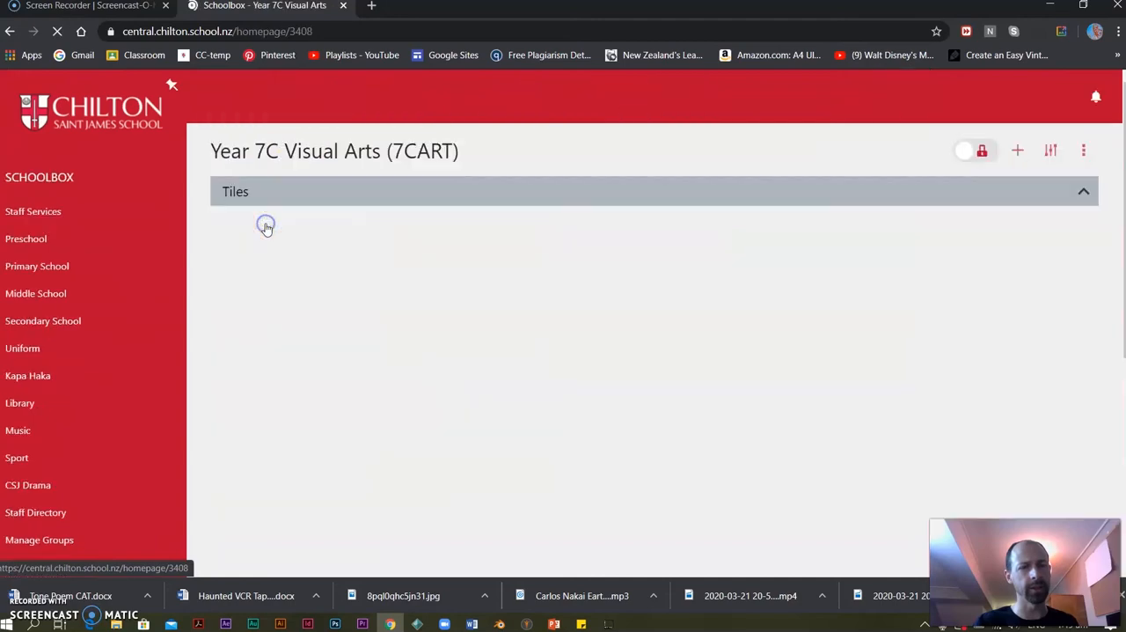
scroll(457, 336, "down", 3)
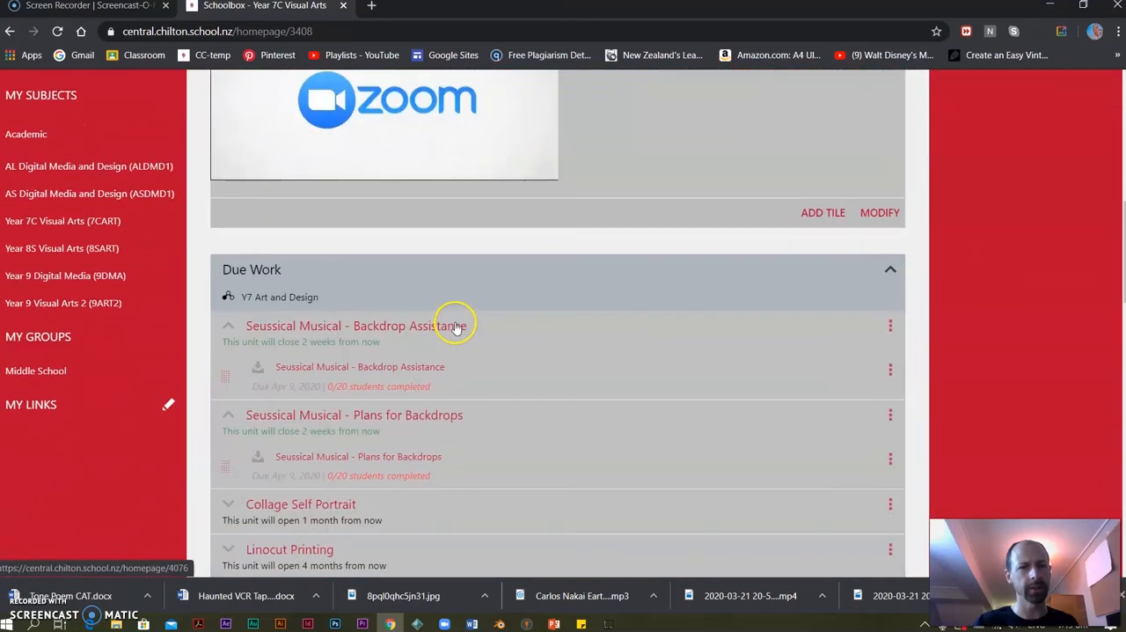
scroll(455, 333, "down", 8)
scroll(454, 333, "up", 5)
scroll(455, 332, "up", 10)
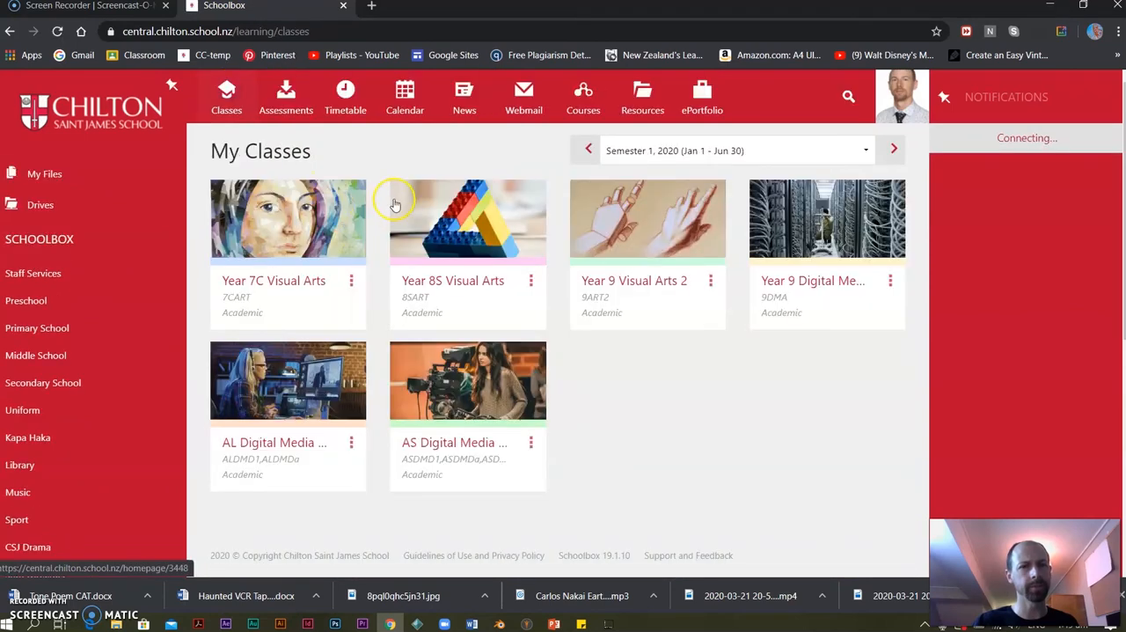
Return to the Year 8S Visual Arts class page, unlock it and place Due Work above Course Outline.
left_click(498, 231)
scroll(372, 312, "down", 8)
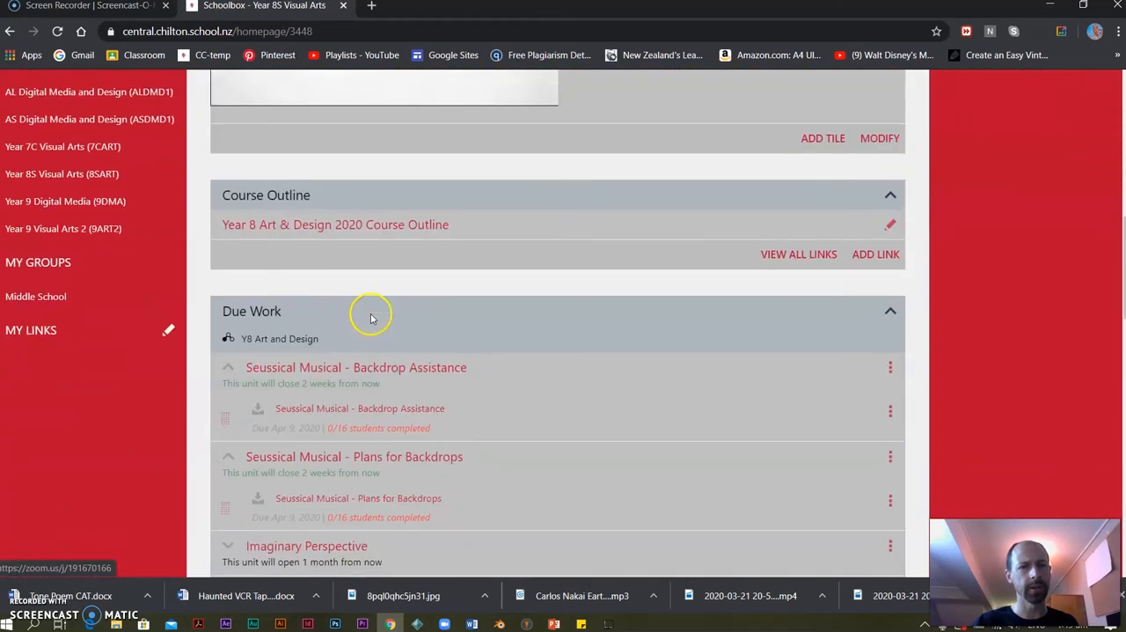
scroll(849, 284, "up", 8)
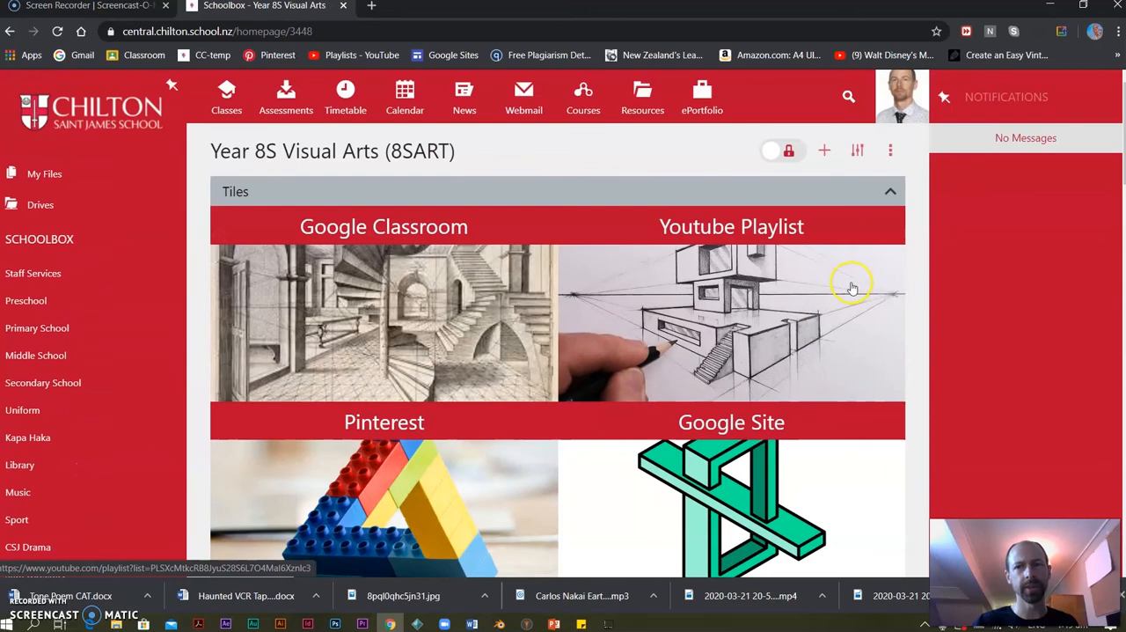
left_click(792, 151)
scroll(329, 385, "down", 5)
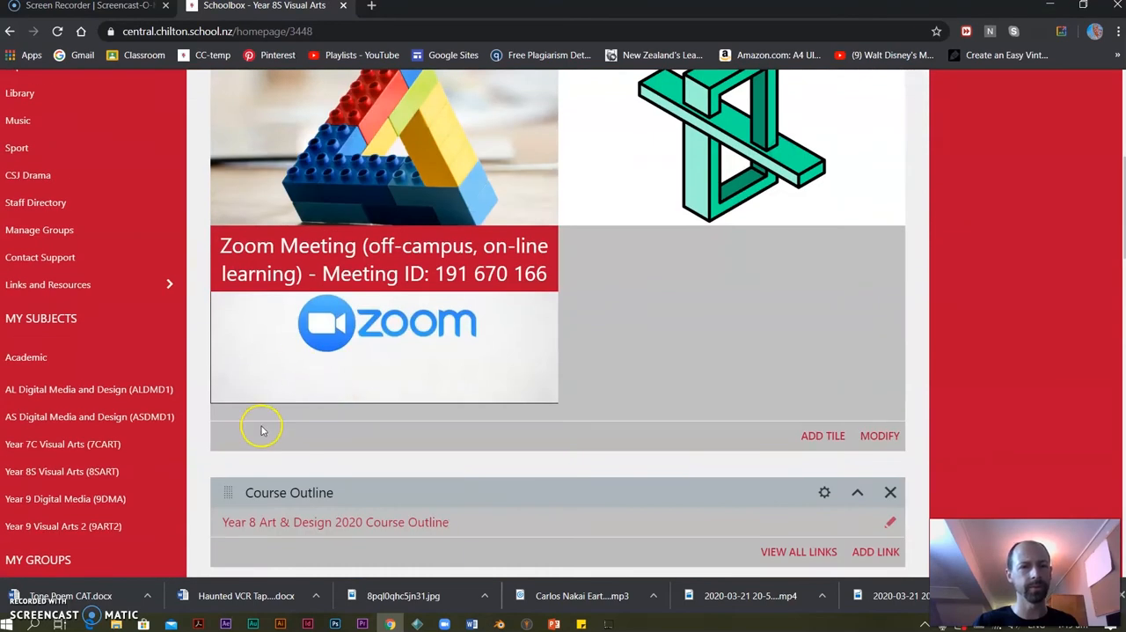
scroll(261, 430, "down", 3)
left_click_drag(228, 195, 226, 264)
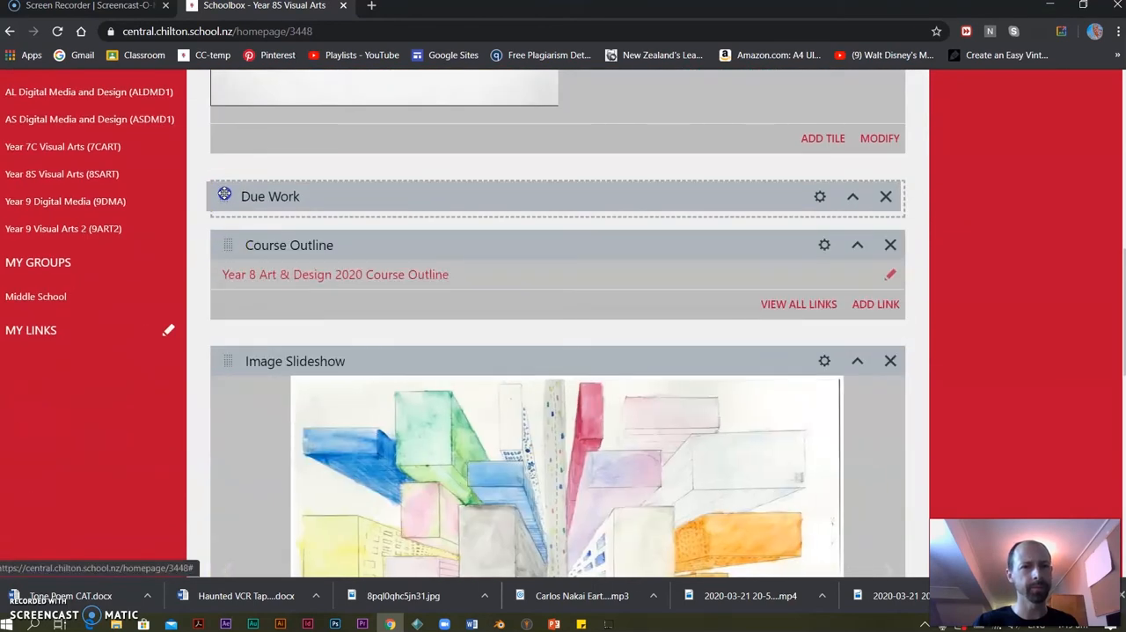
scroll(334, 360, "down", 8)
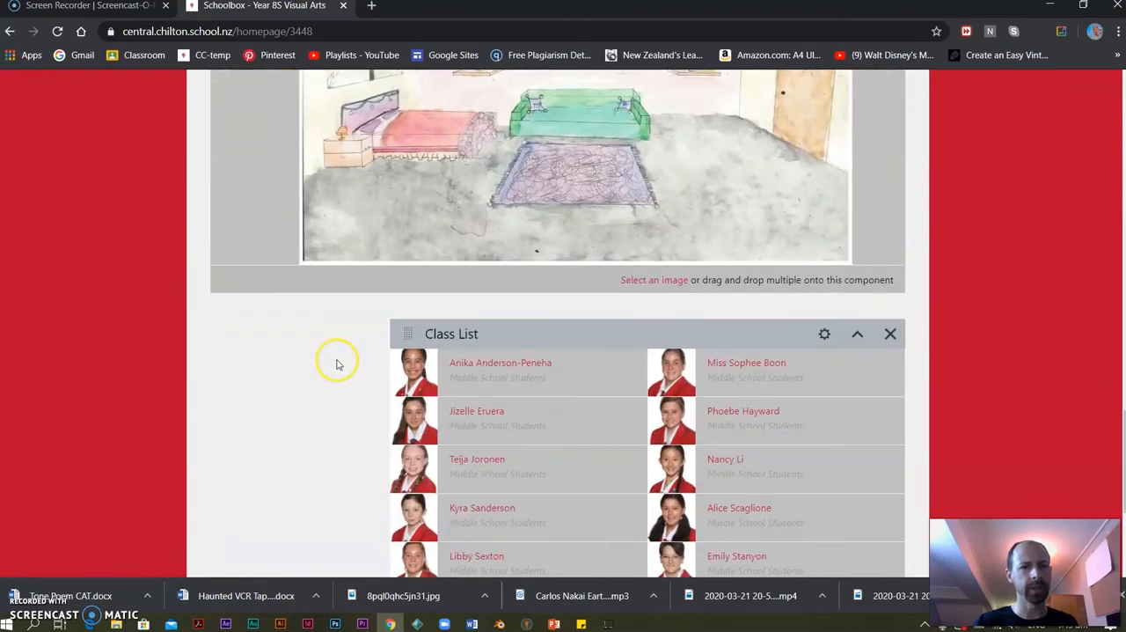
scroll(326, 372, "up", 10)
scroll(327, 372, "up", 10)
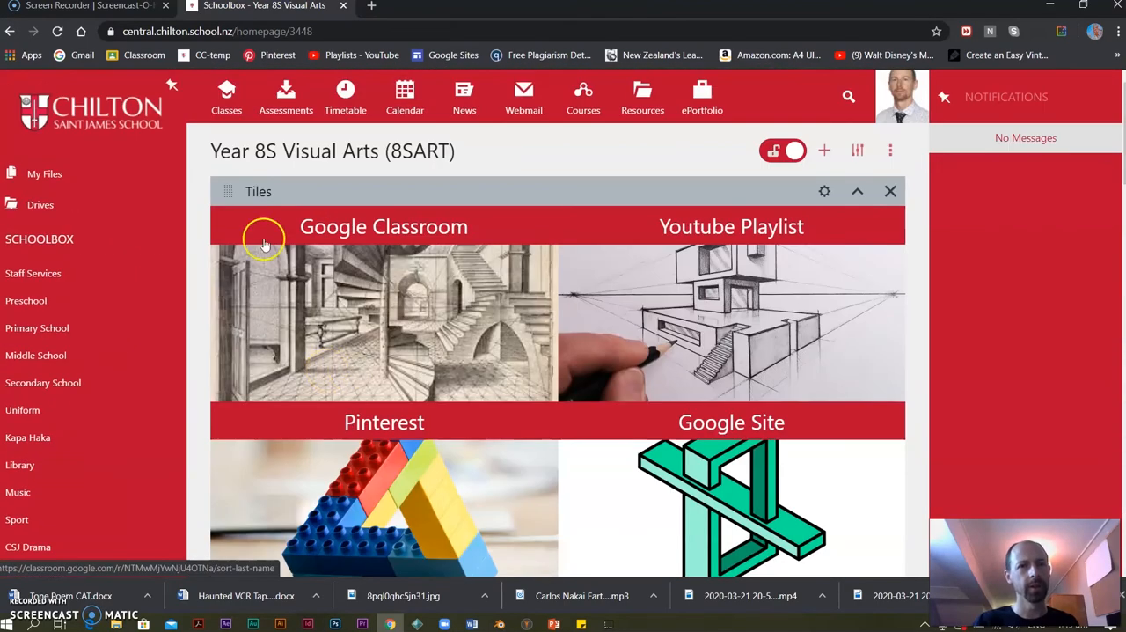
Open the Year 7C Visual Arts class page and review the units in its Due Work component.
left_click(226, 92)
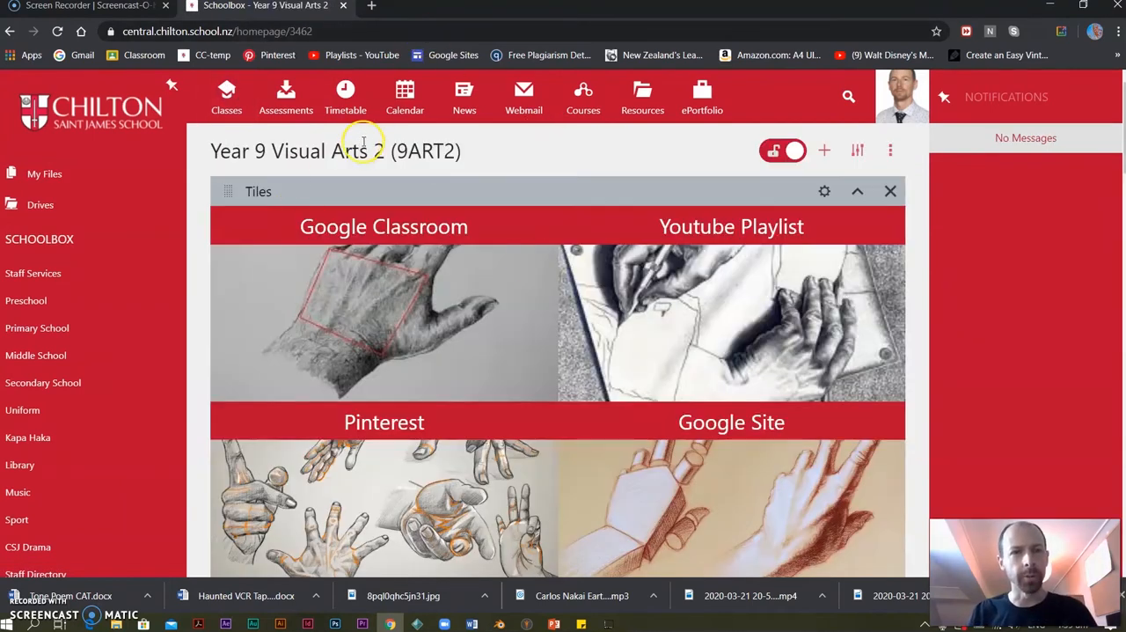
left_click(224, 87)
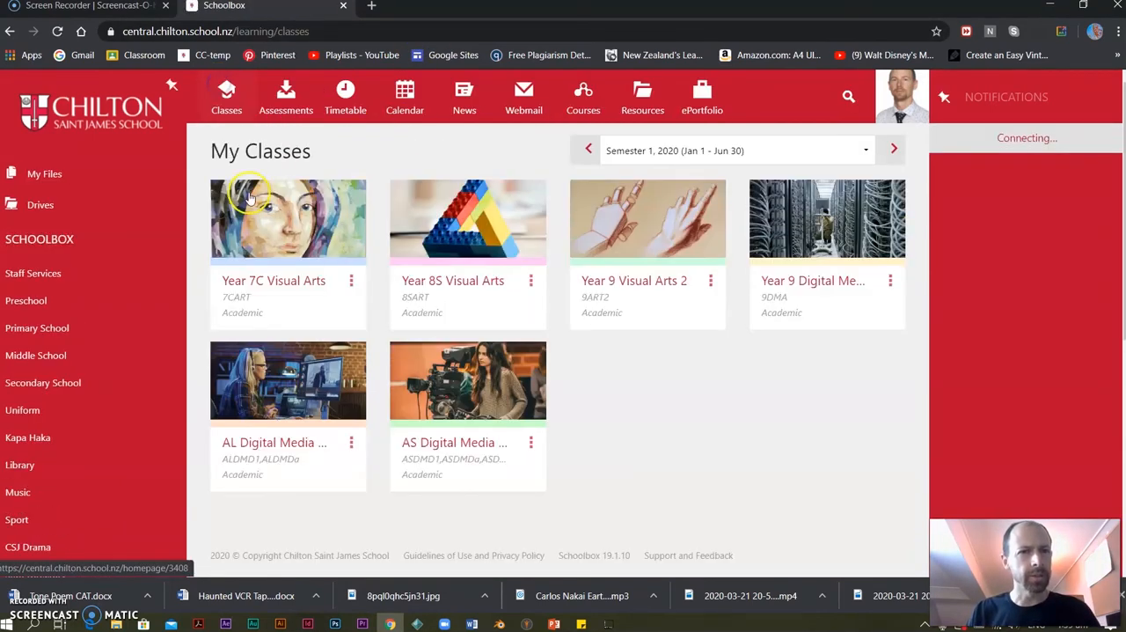
left_click(265, 239)
scroll(378, 318, "down", 5)
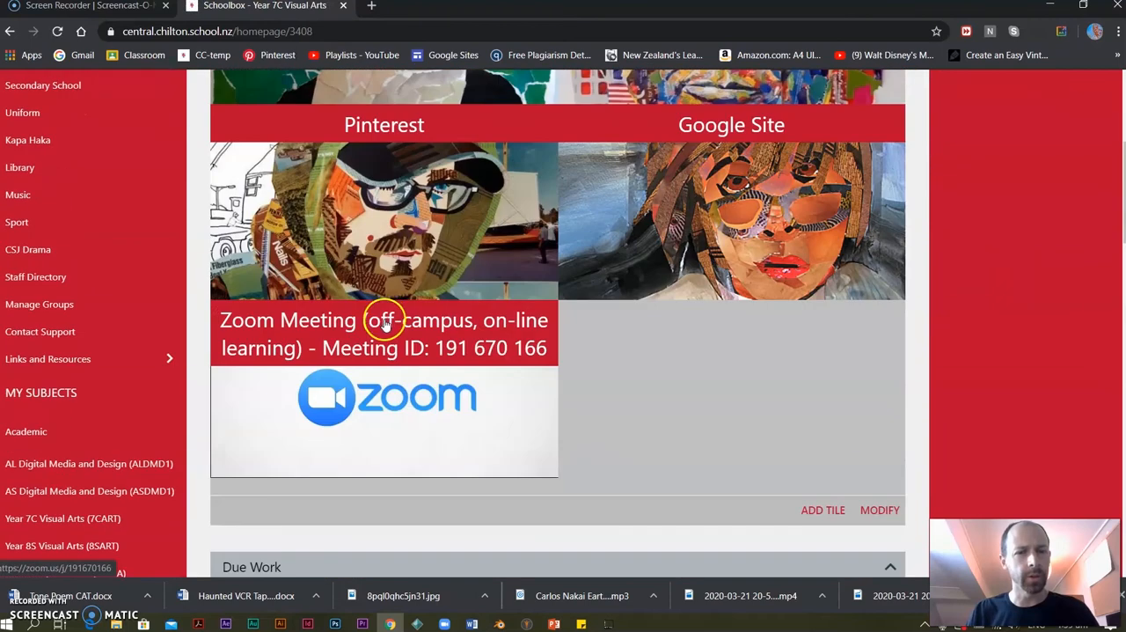
scroll(388, 308, "down", 5)
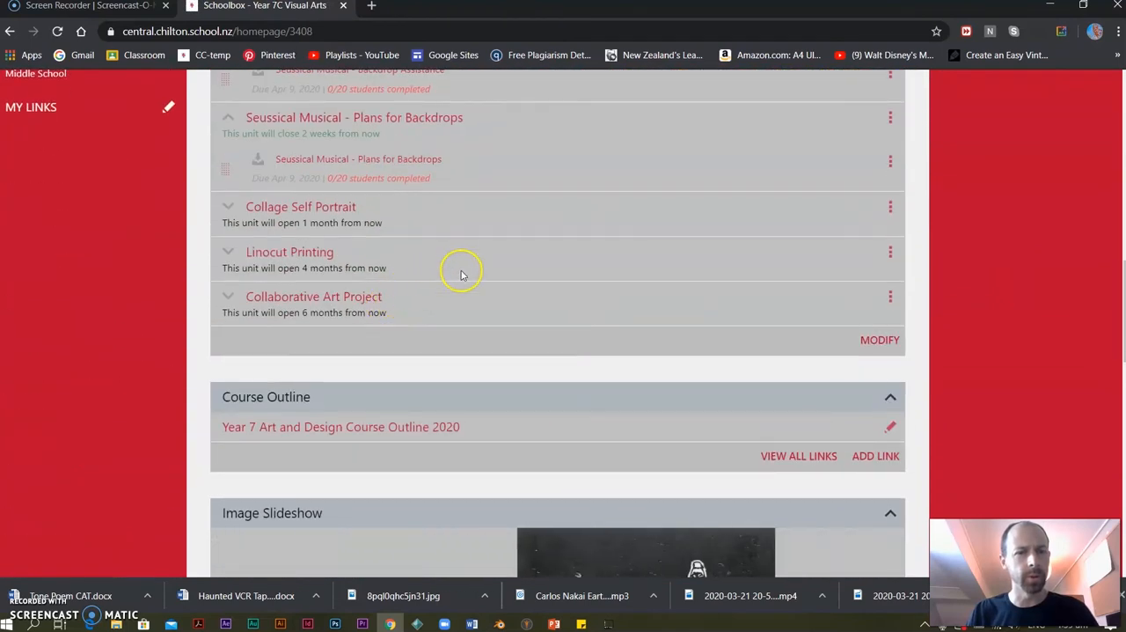
scroll(342, 297, "up", 1)
scroll(420, 330, "up", 2)
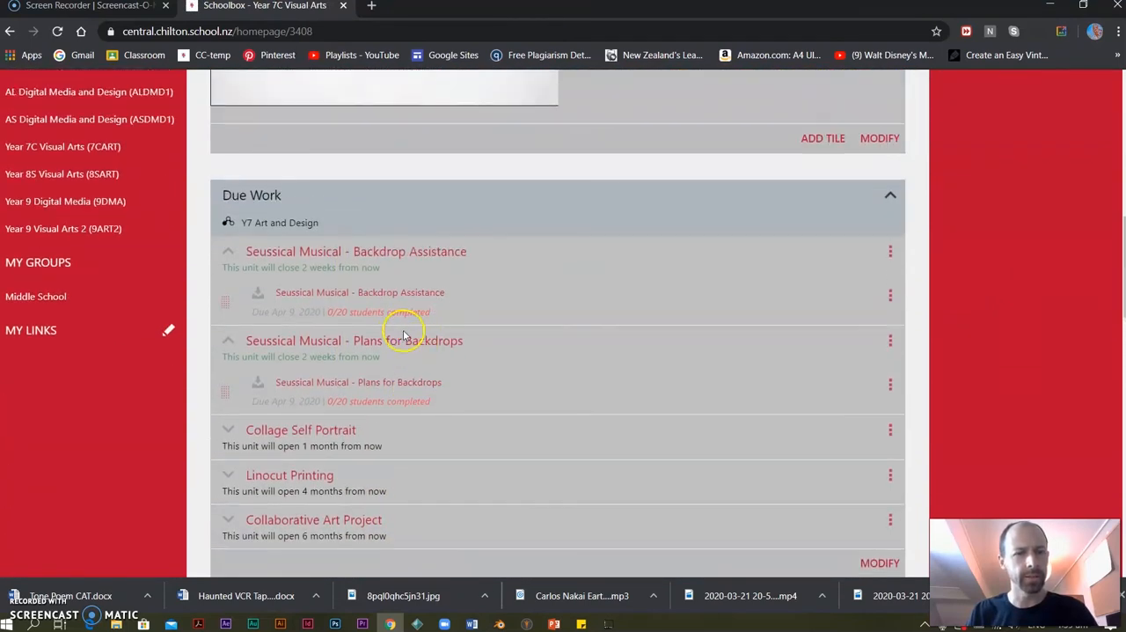
Open the class markbook from the Seussical Musical - Backdrop Assistance unit and examine its assessment columns and student rows.
left_click(889, 252)
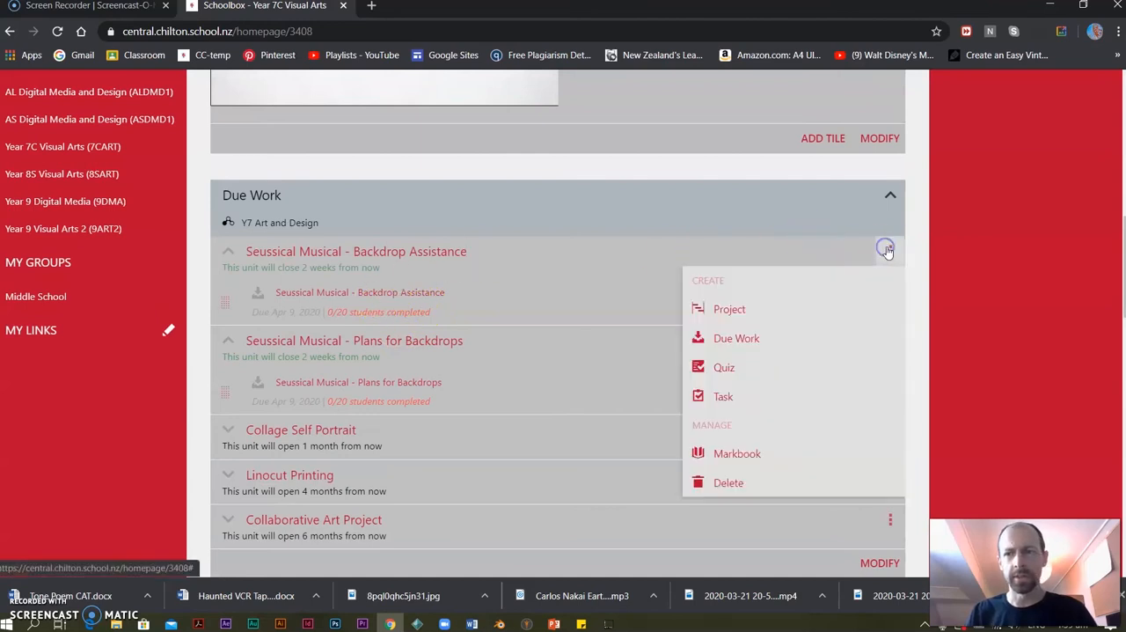
left_click(733, 454)
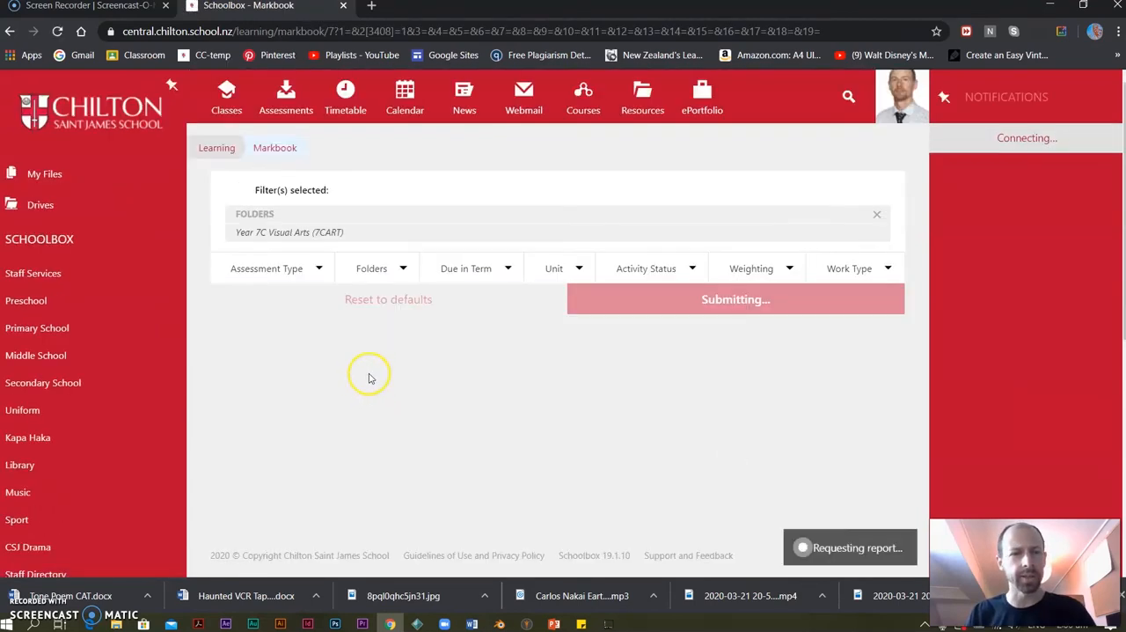
scroll(485, 390, "down", 1)
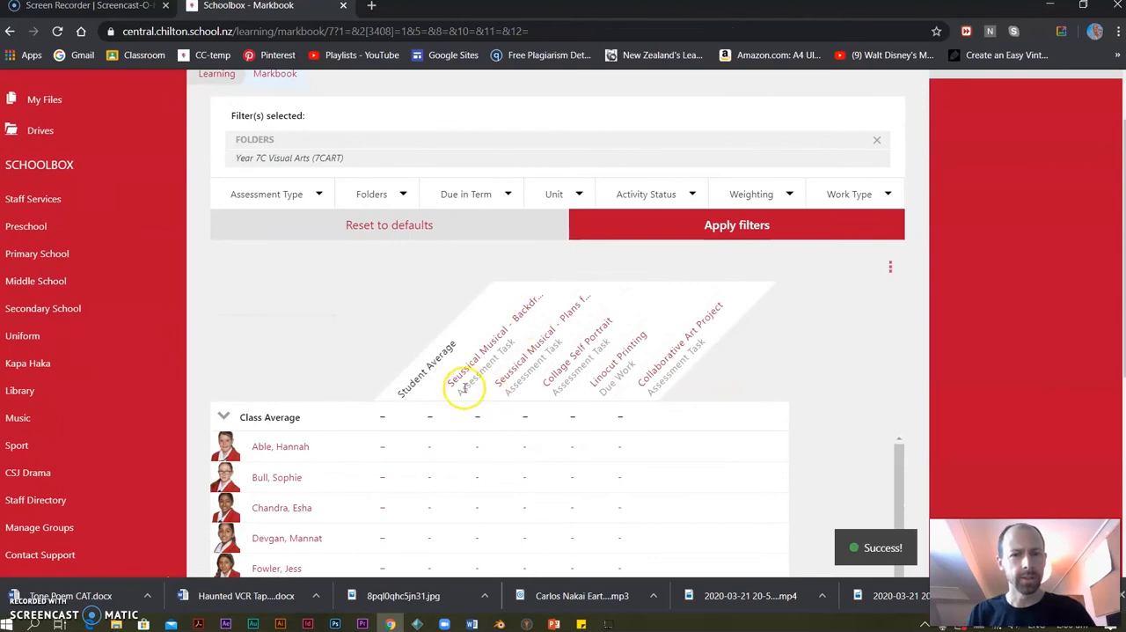
scroll(606, 390, "down", 3)
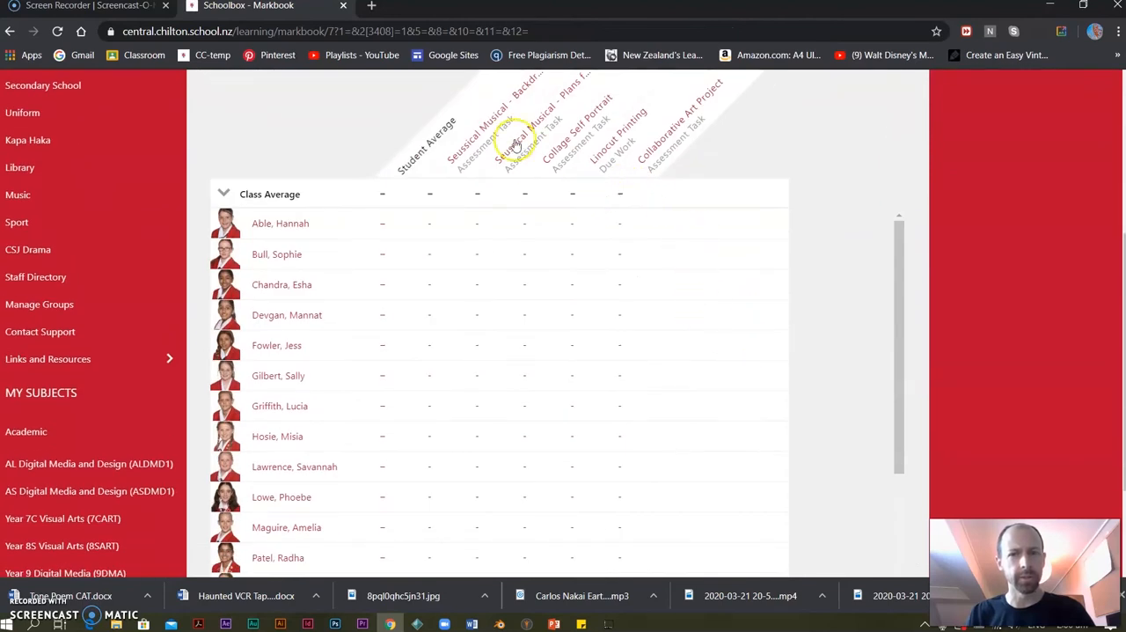
Open the Seussical Musical - Plans for Backdrops assessment from the markbook and look through the students' grade and comment fields.
left_click(541, 127)
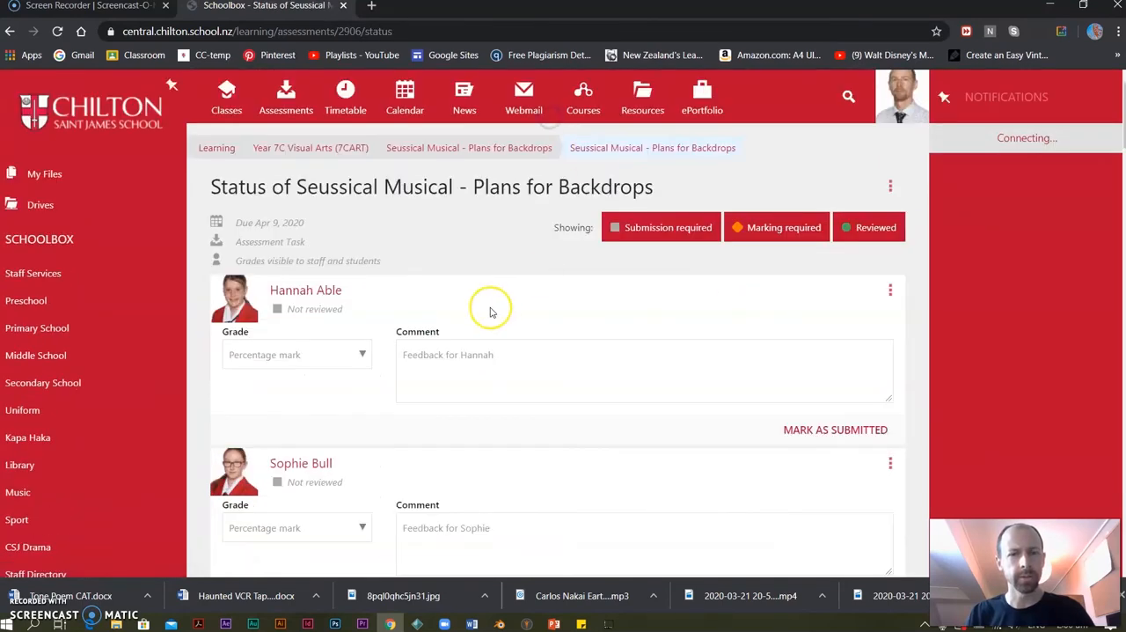
scroll(490, 311, "down", 20)
scroll(505, 337, "up", 20)
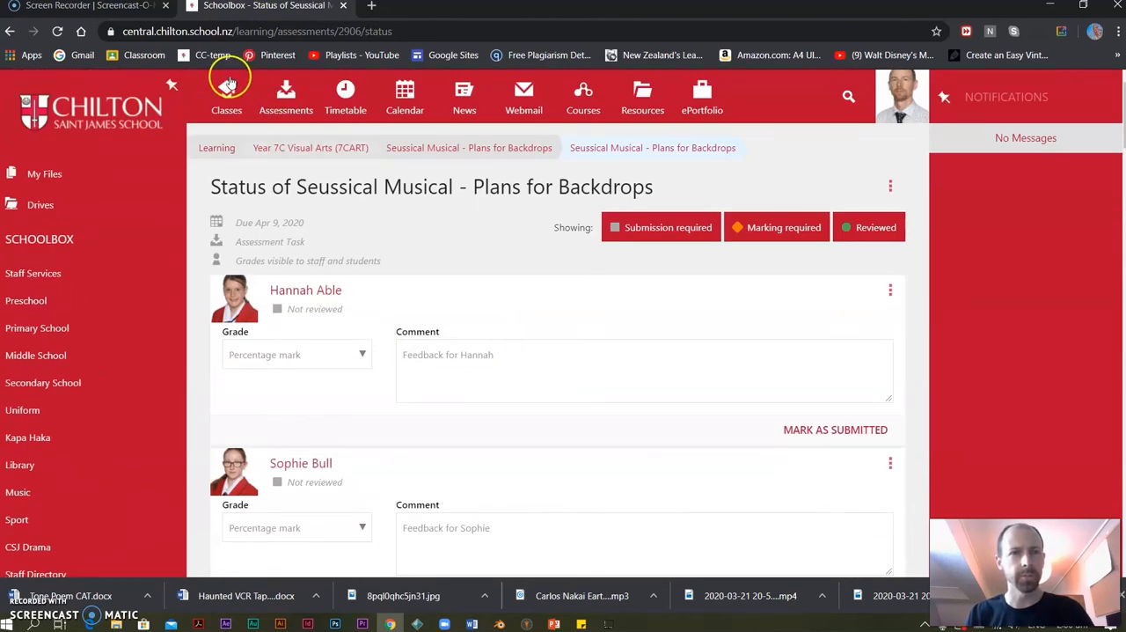
Open the Year 8S Visual Arts markbook from its Seussical Musical - Backdrop Assistance unit and view the assessment columns.
left_click(228, 88)
left_click(453, 242)
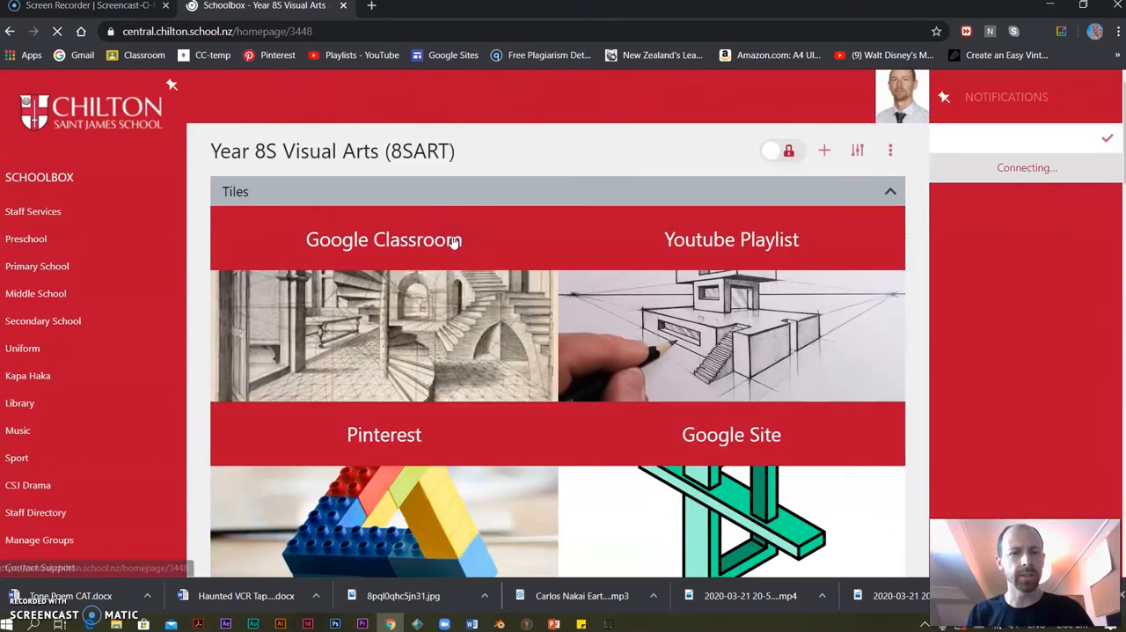
scroll(443, 285, "down", 10)
left_click(295, 179)
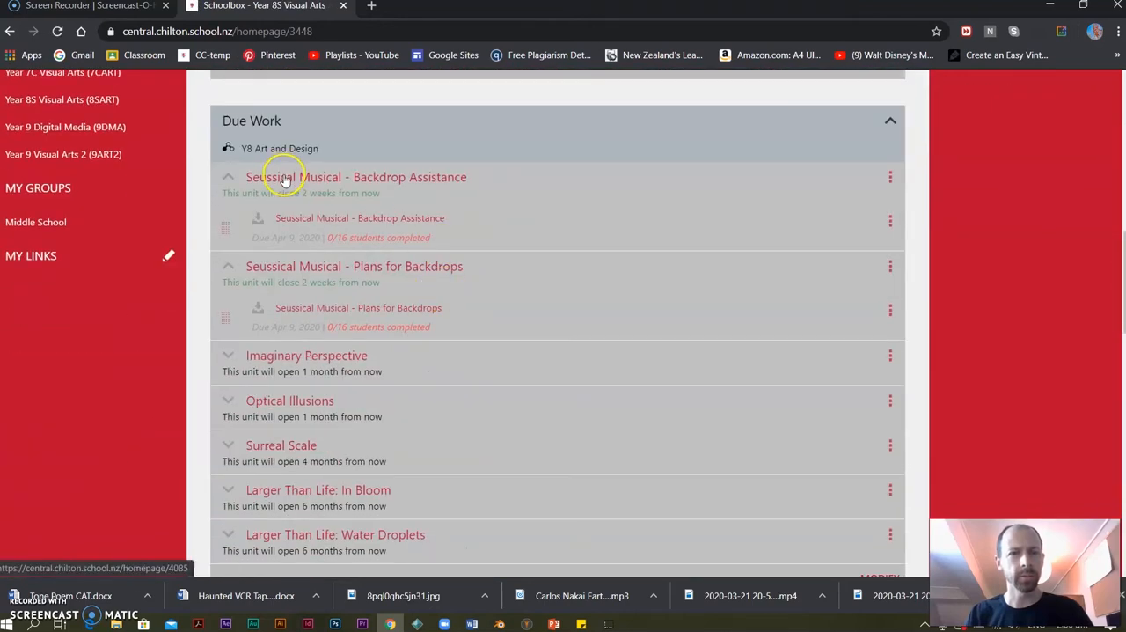
left_click(890, 176)
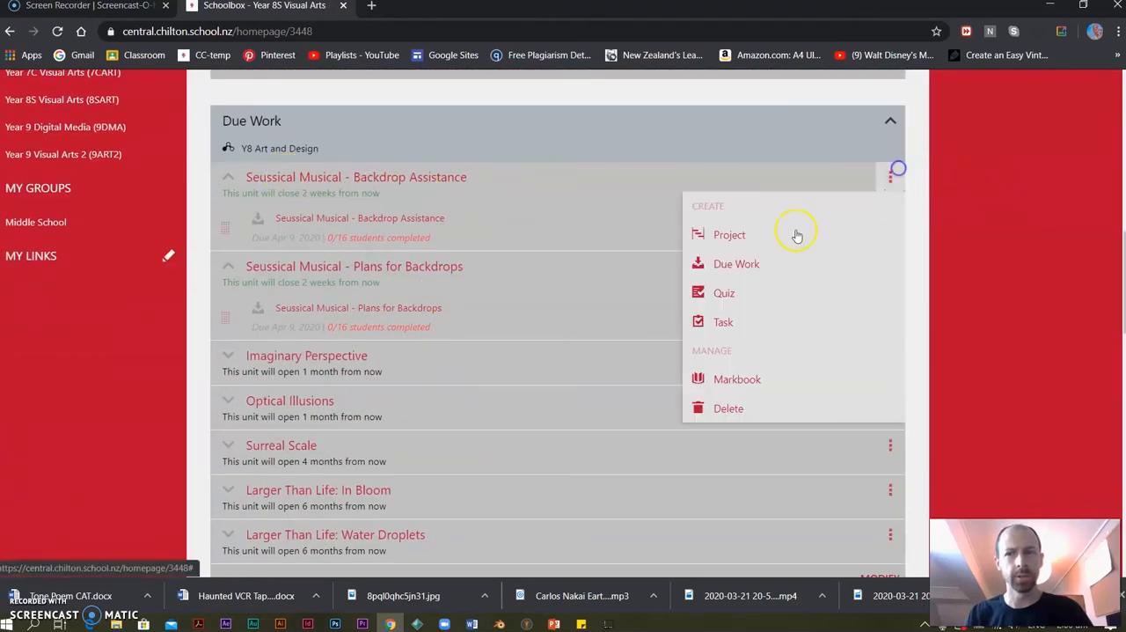
left_click(737, 375)
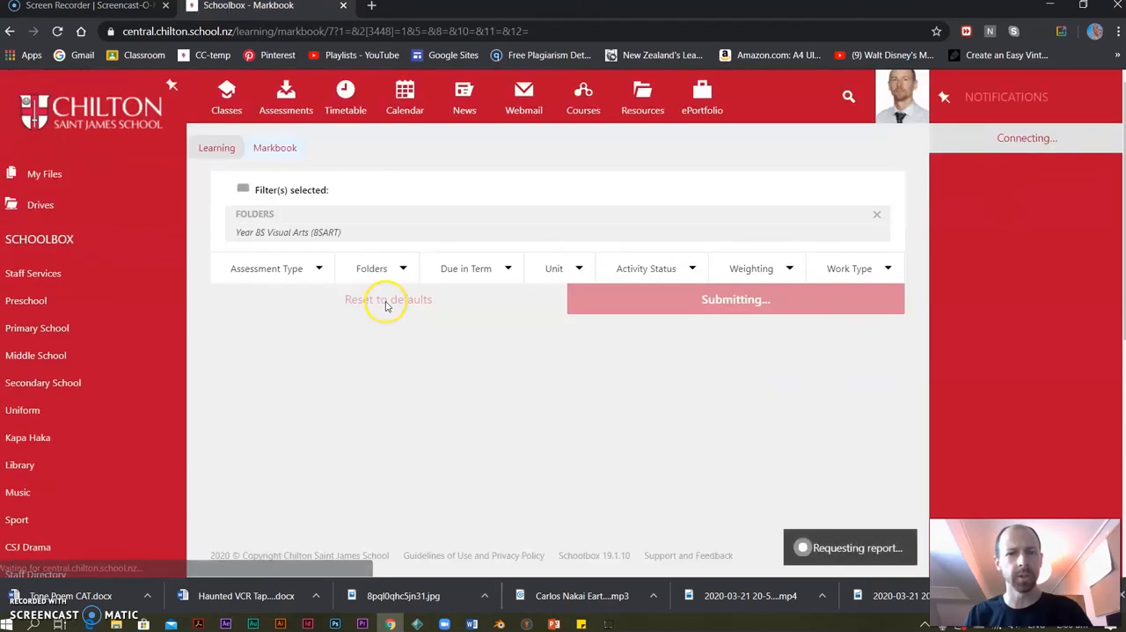
scroll(540, 377, "down", 3)
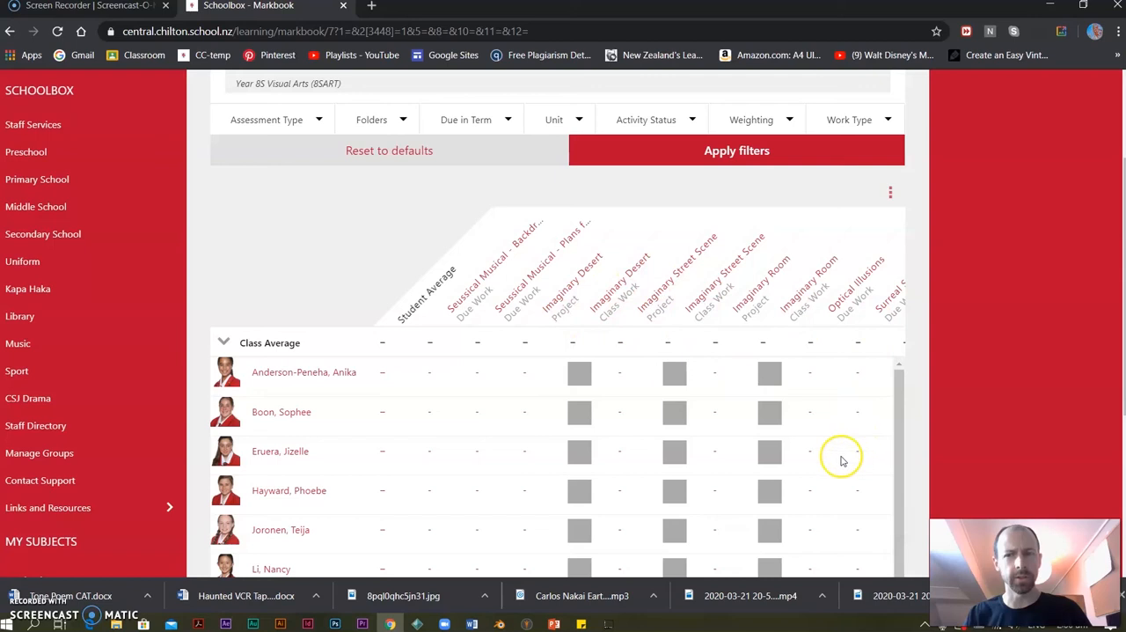
Look through the student rows and assessment columns of the Year 8S Visual Arts markbook.
scroll(748, 339, "down", 3)
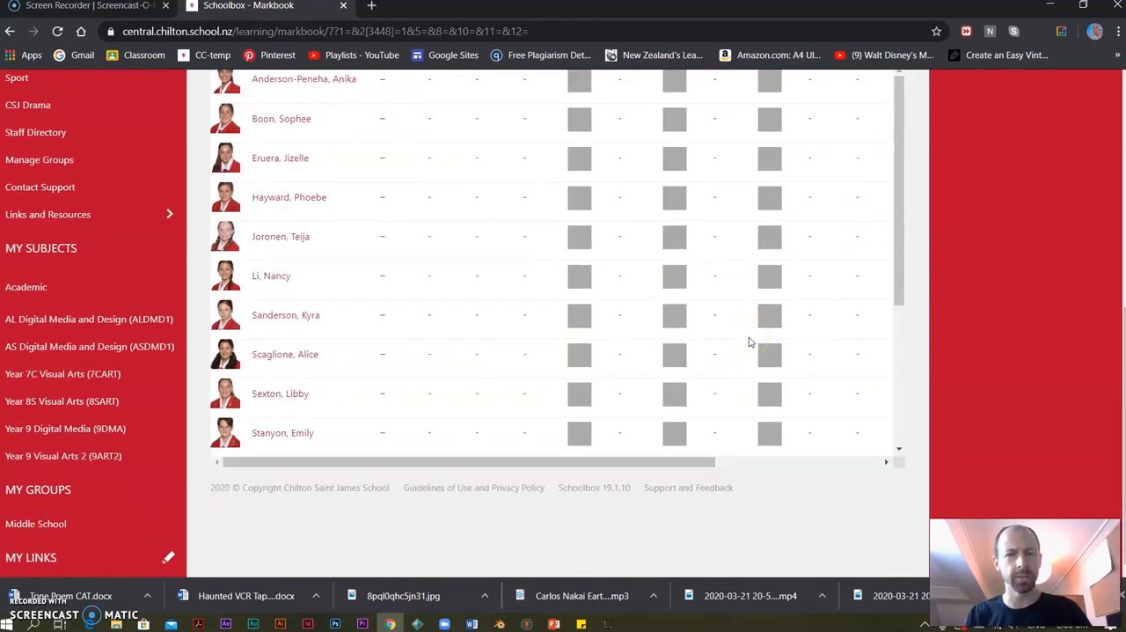
scroll(749, 341, "up", 3)
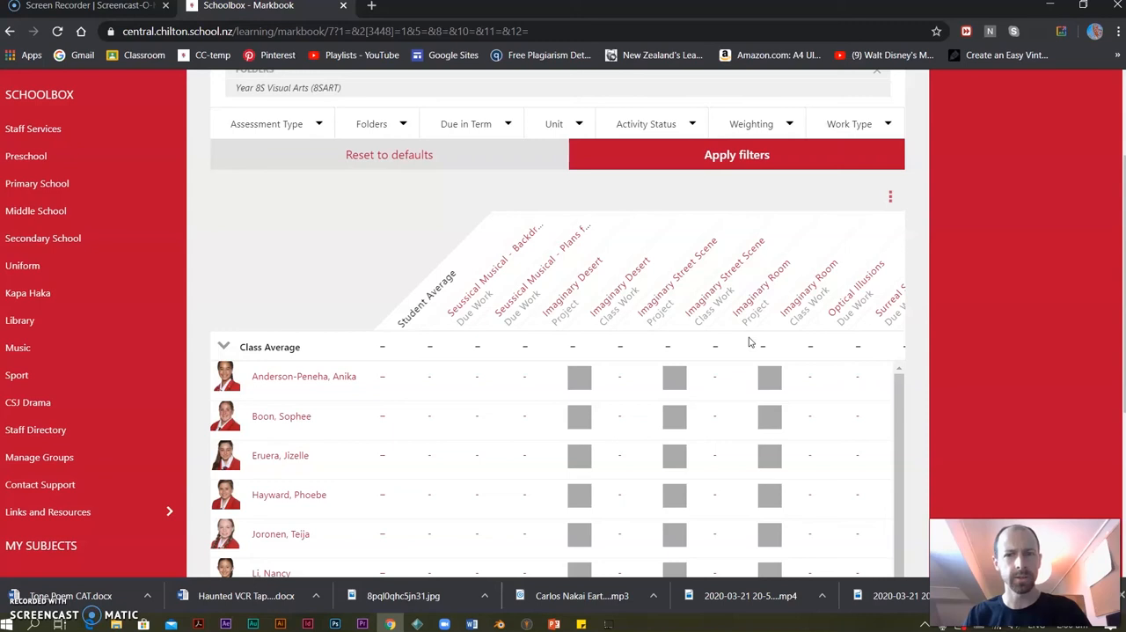
scroll(604, 307, "up", 3)
Open the Year 9 Visual Arts 2 class page and view its markbook from the Seussical Musical - Backdrop Assistance unit.
left_click(231, 94)
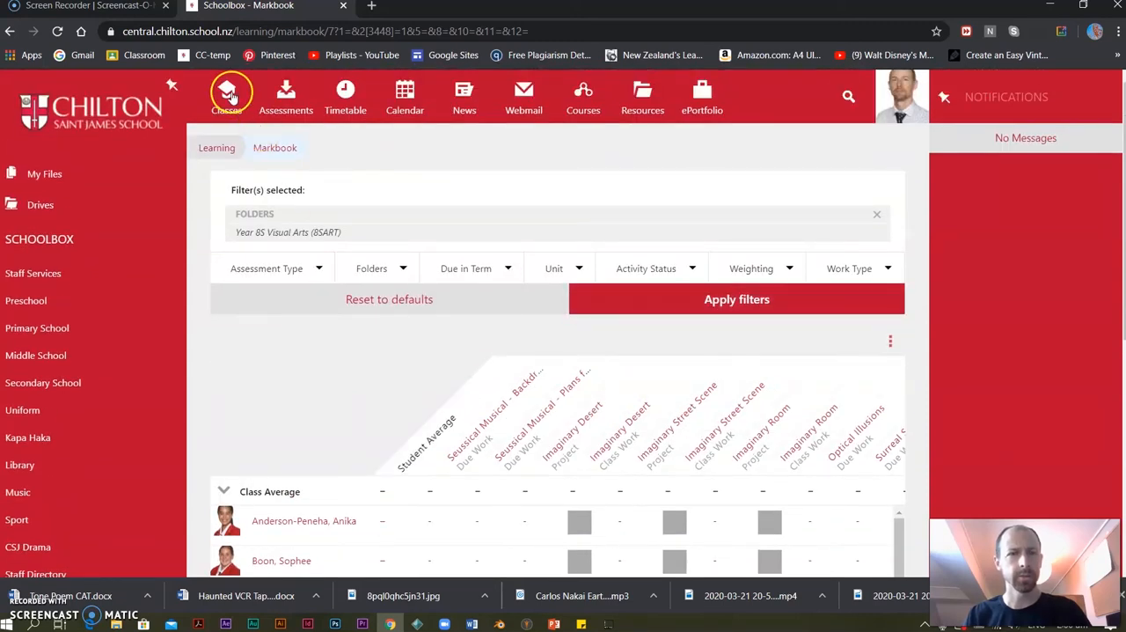
left_click(673, 232)
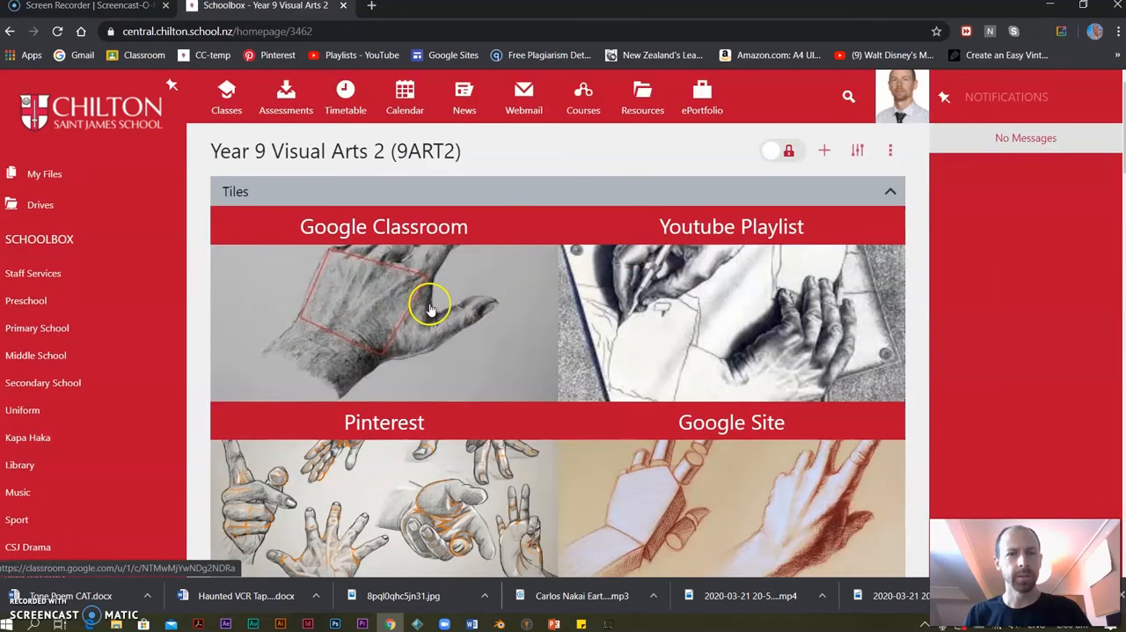
scroll(422, 304, "down", 7)
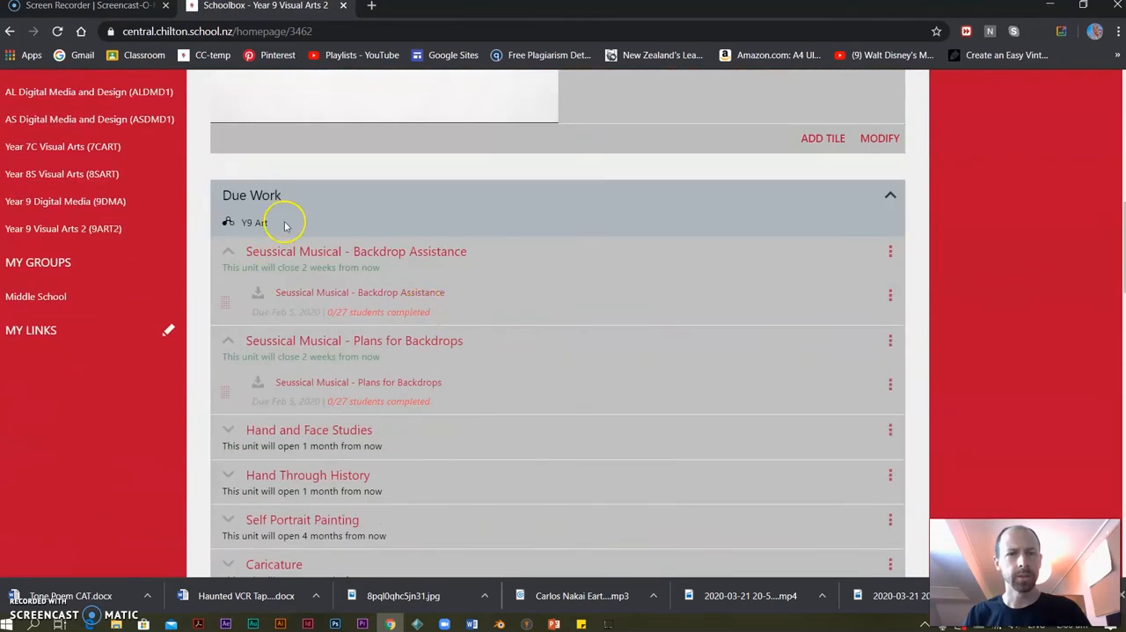
left_click(890, 252)
left_click(743, 450)
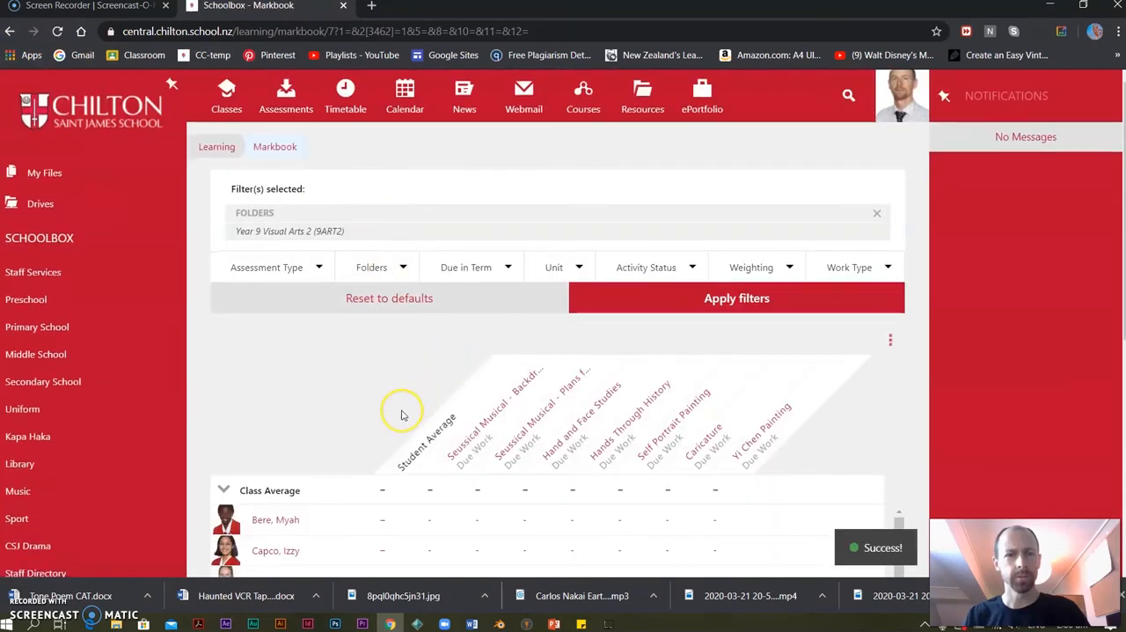
scroll(520, 192, "down", 3)
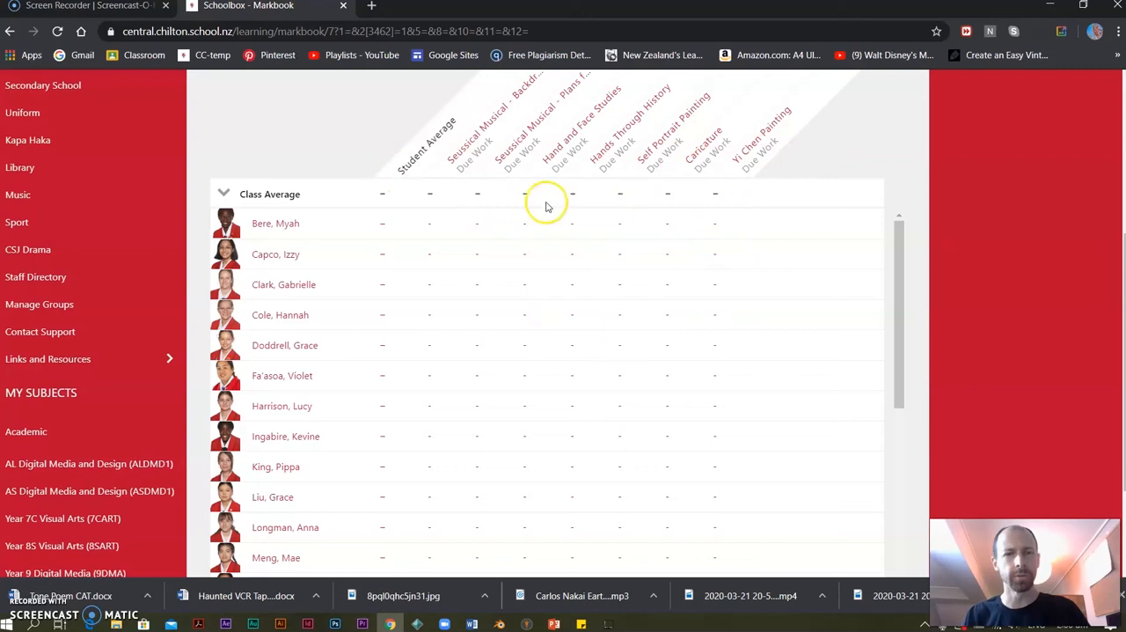
Open the Hand and Face Studies assessment from the markbook and look through the students' grade and comment fields.
left_click(563, 140)
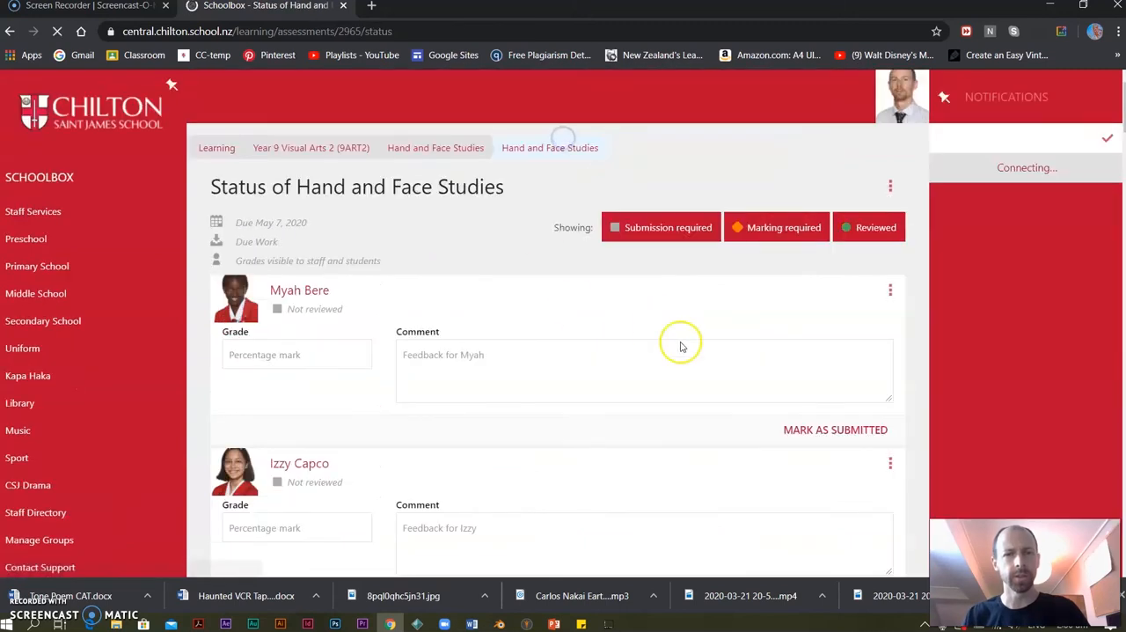
scroll(361, 268, "down", 9)
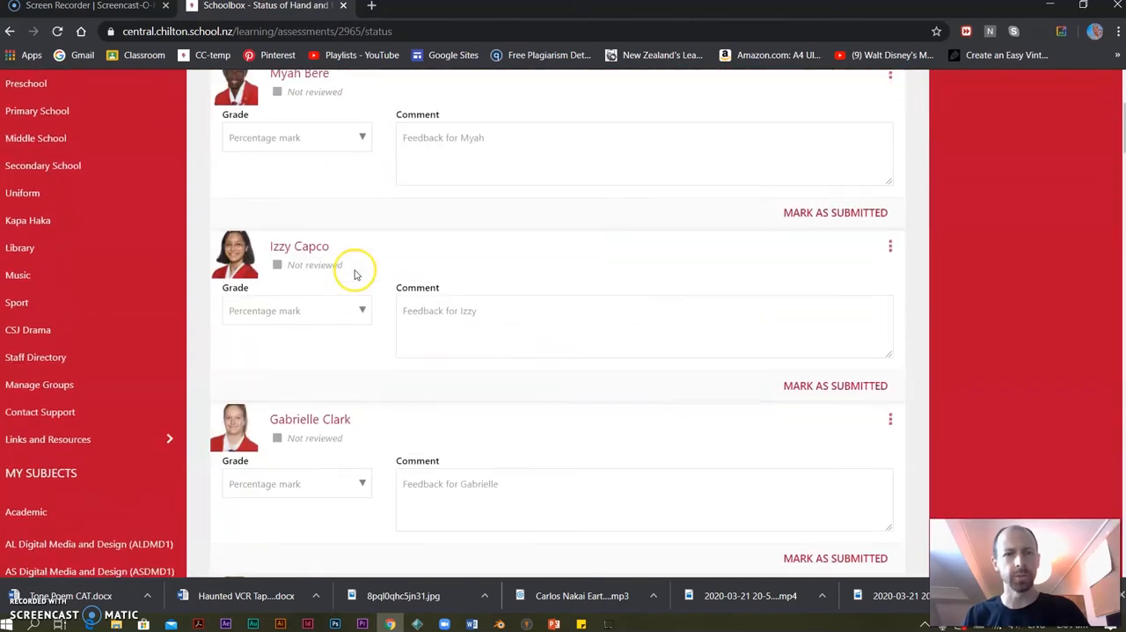
scroll(374, 257, "down", 10)
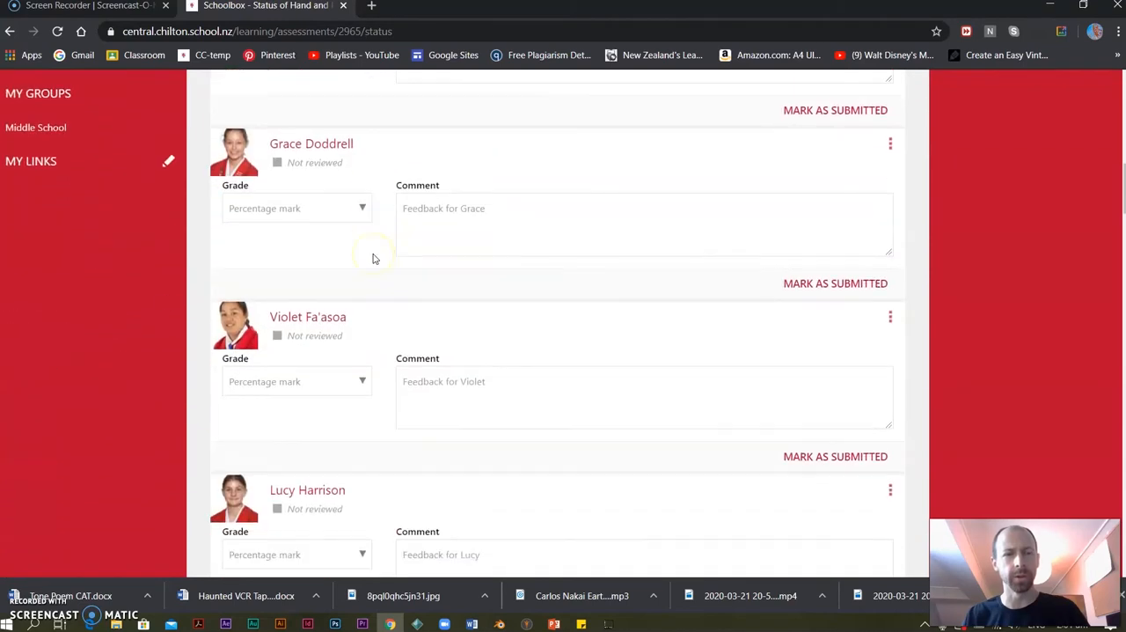
scroll(379, 258, "up", 19)
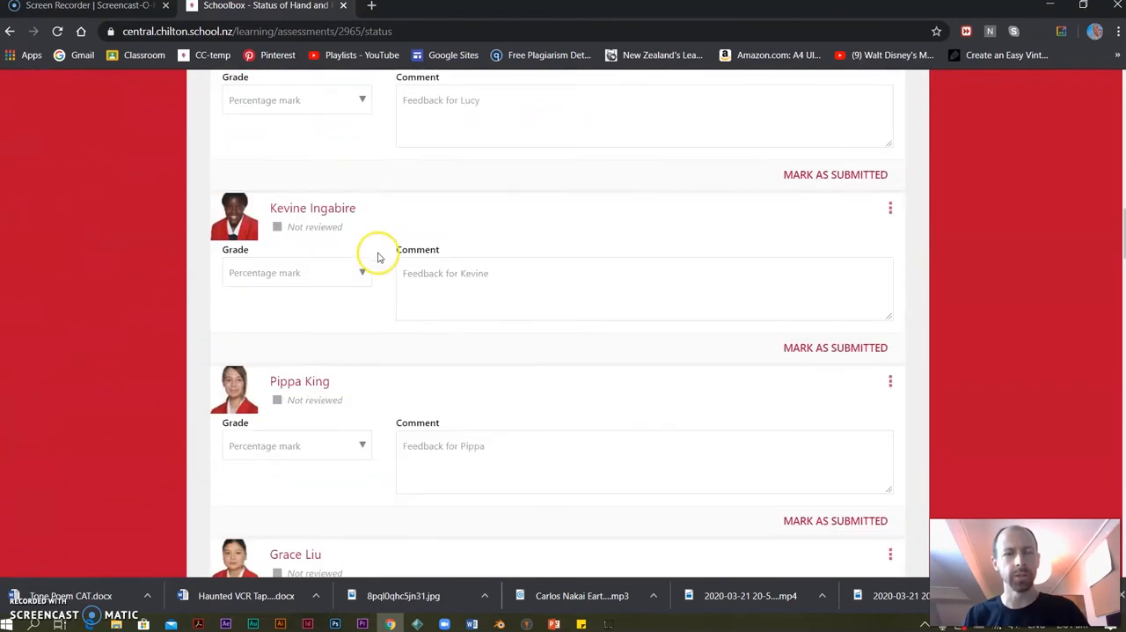
Open the Year 9 Digital Media class page and review its tiles, Course Outline components and image slideshow.
left_click(227, 91)
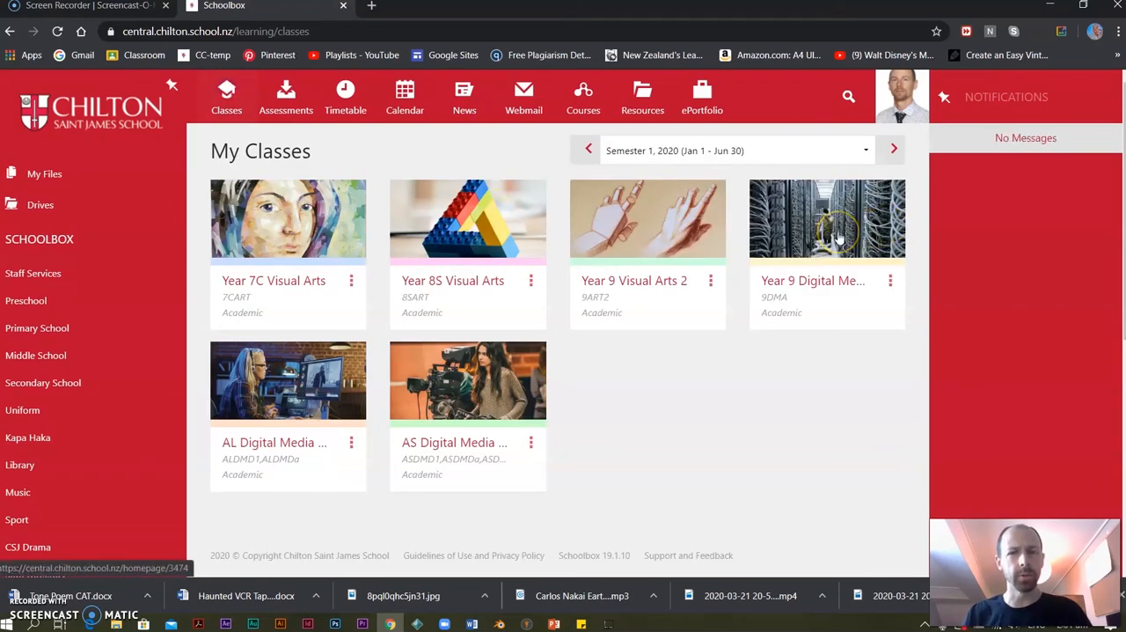
left_click(839, 238)
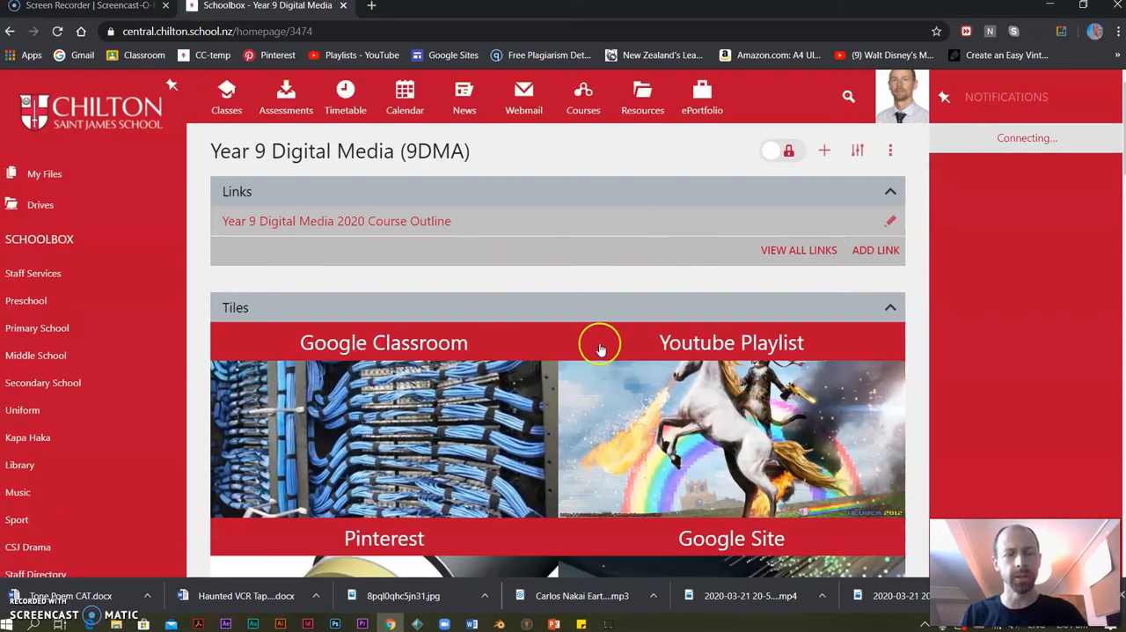
scroll(599, 349, "down", 3)
scroll(733, 327, "down", 5)
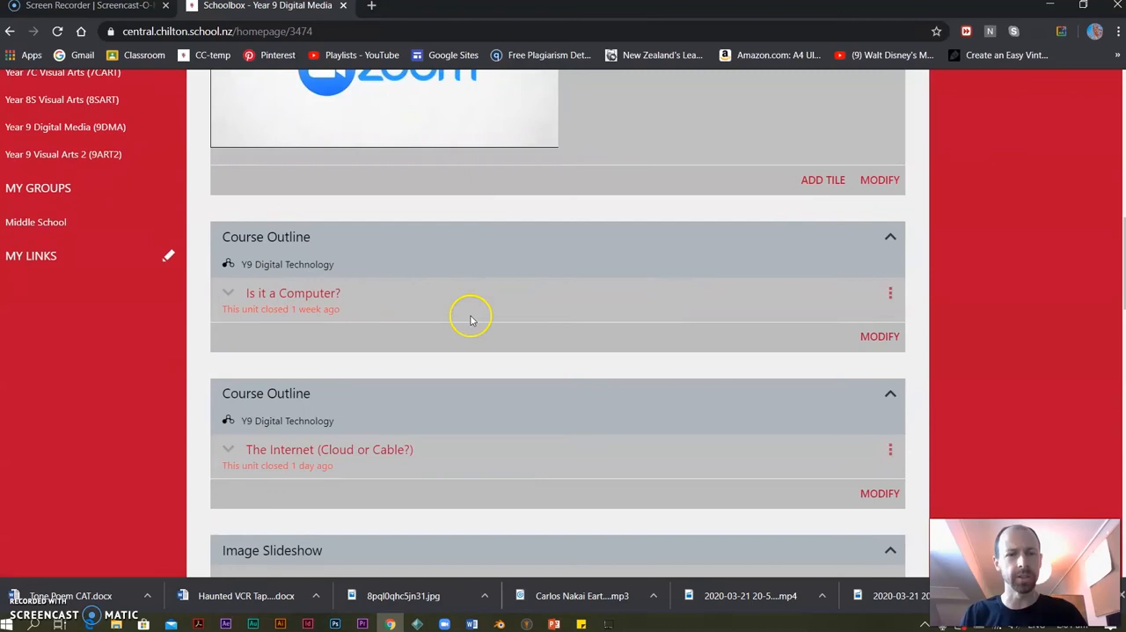
scroll(422, 313, "down", 2)
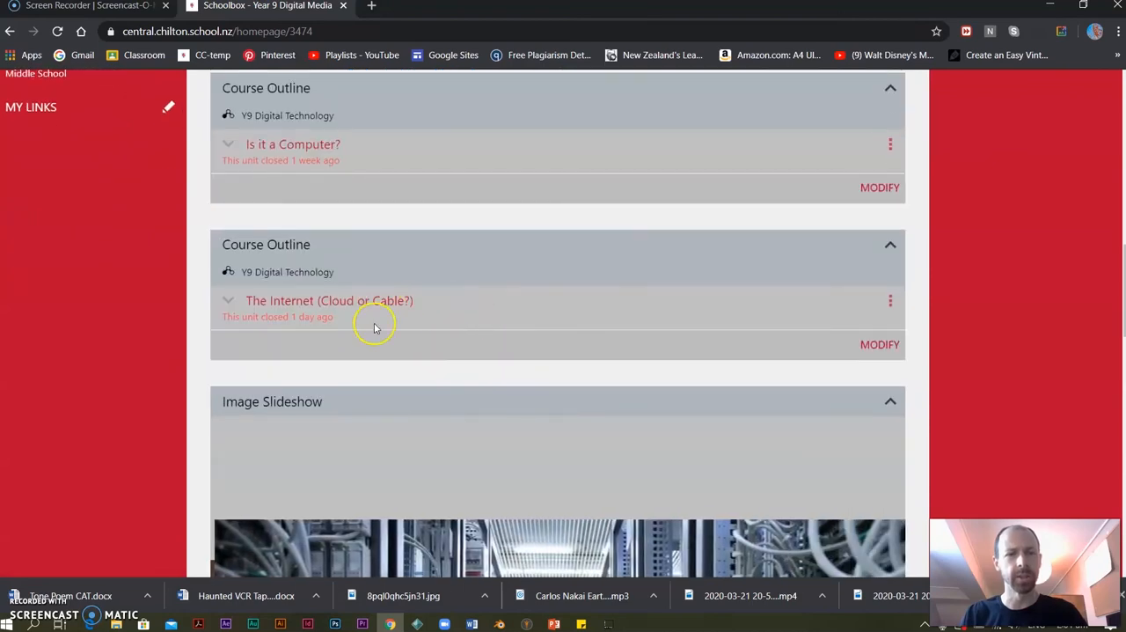
scroll(515, 322, "down", 4)
scroll(524, 325, "up", 5)
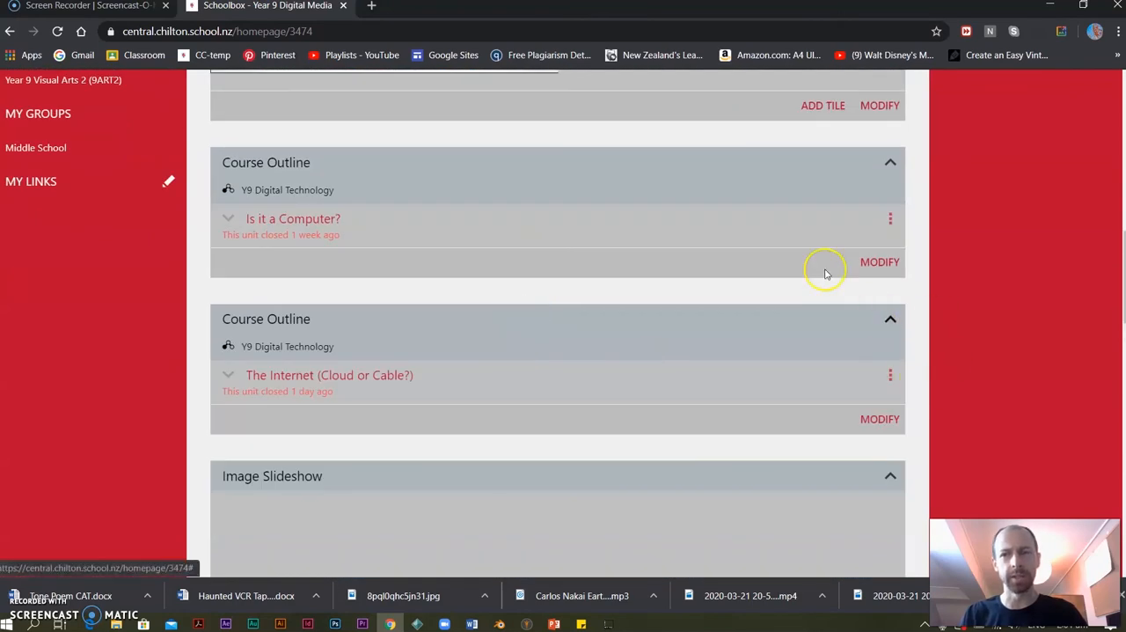
scroll(824, 267, "up", 10)
Unlock the Year 9 Digital Media page for editing and change the Links component's heading to Course Outline.
left_click(792, 151)
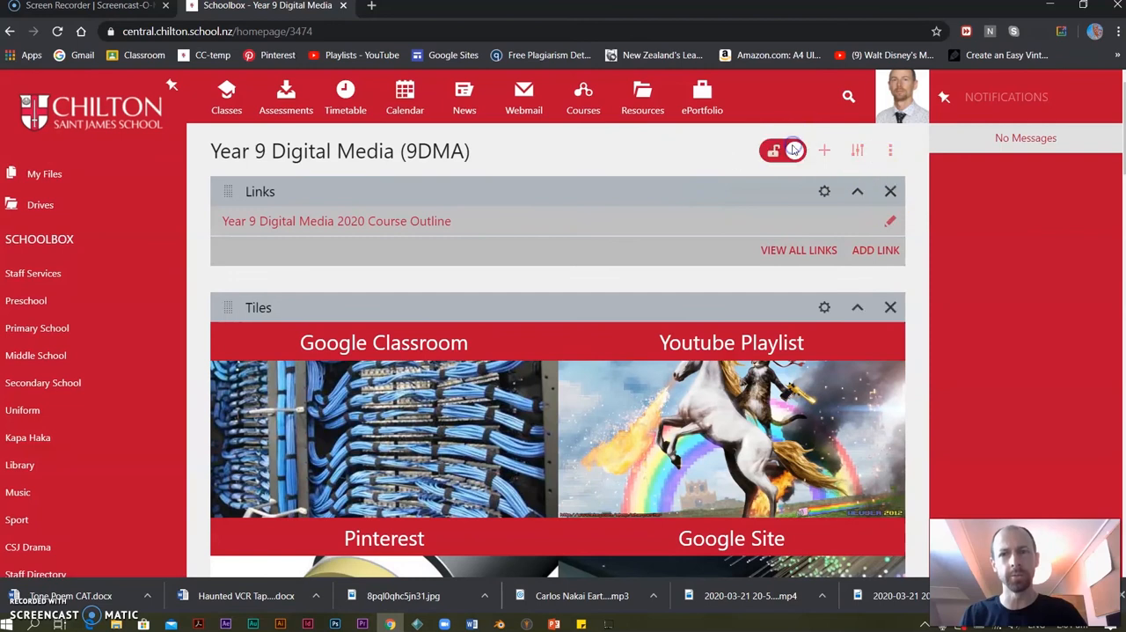
left_click(823, 191)
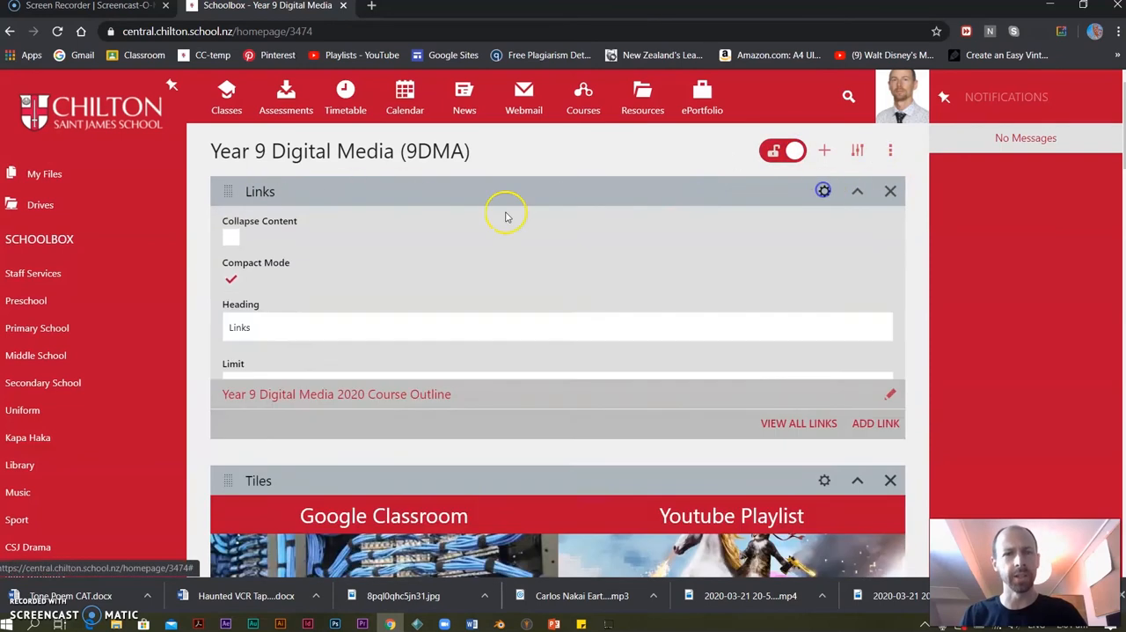
left_click(295, 333)
key("ctrl+a")
key("BackSpace")
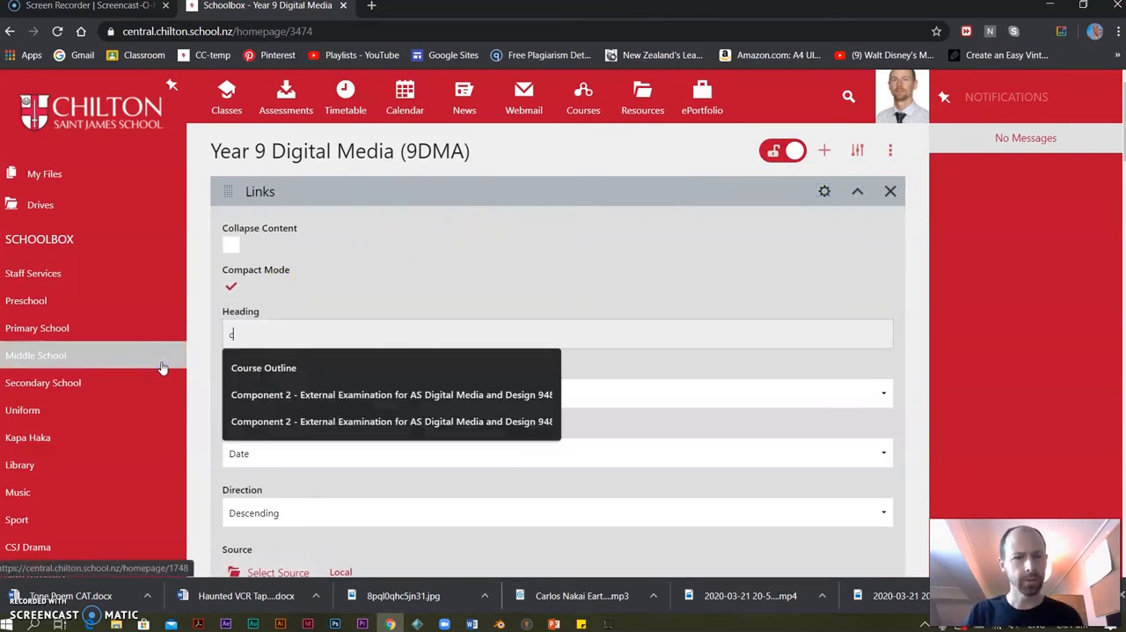
left_click(290, 364)
scroll(432, 314, "down", 4)
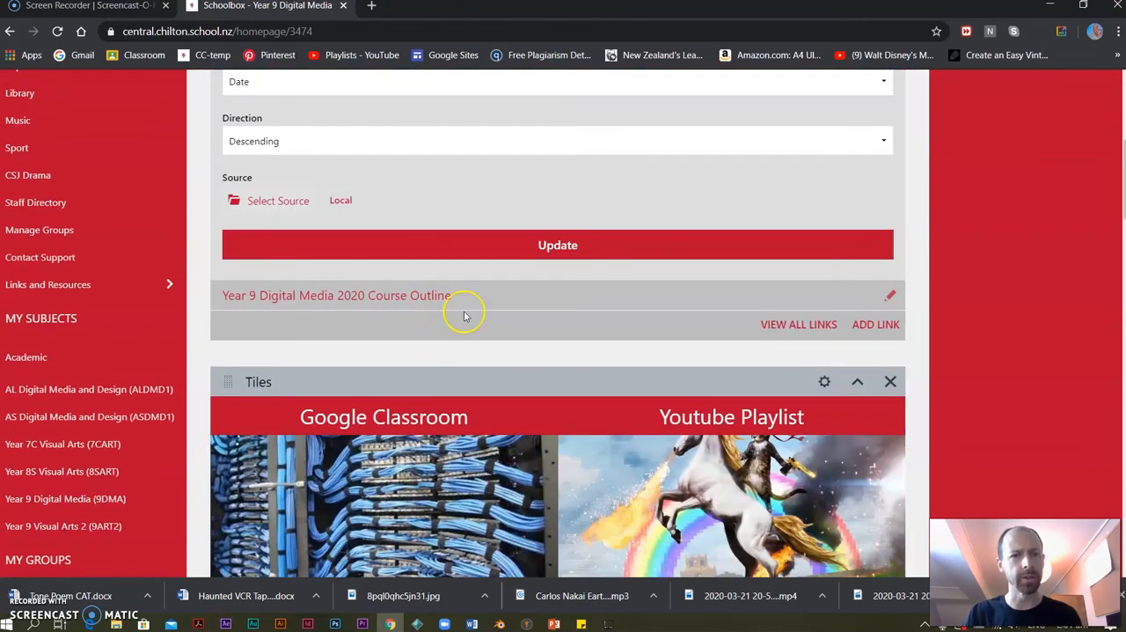
left_click(555, 245)
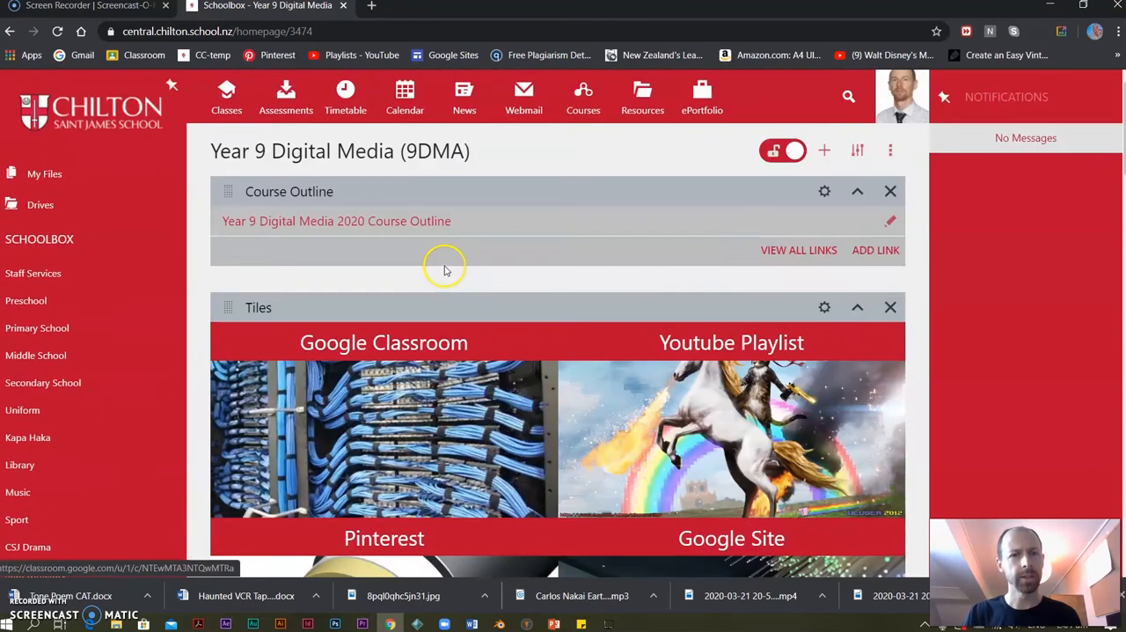
Move the component holding the Year 9 Digital Media 2020 Course Outline link to just below the Tiles component.
left_click_drag(222, 194, 233, 403)
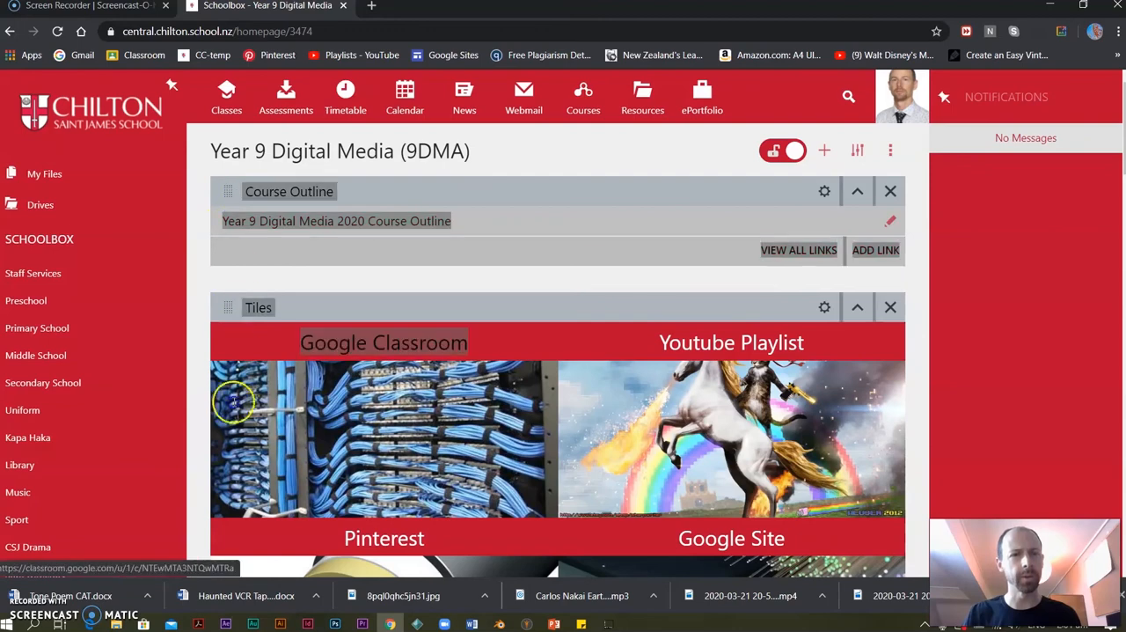
left_click(236, 273)
left_click_drag(228, 191, 240, 563)
scroll(410, 407, "down", 4)
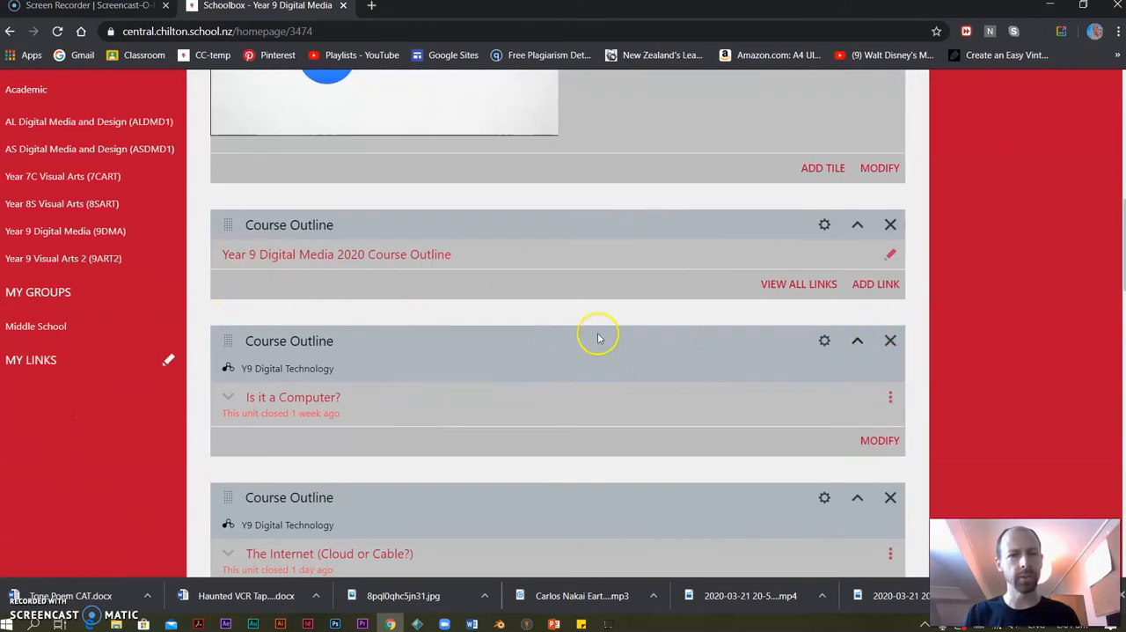
Remove the two Y9 Digital Technology components containing the Is it a Computer? and The Internet (Cloud or Cable?) units.
left_click(890, 340)
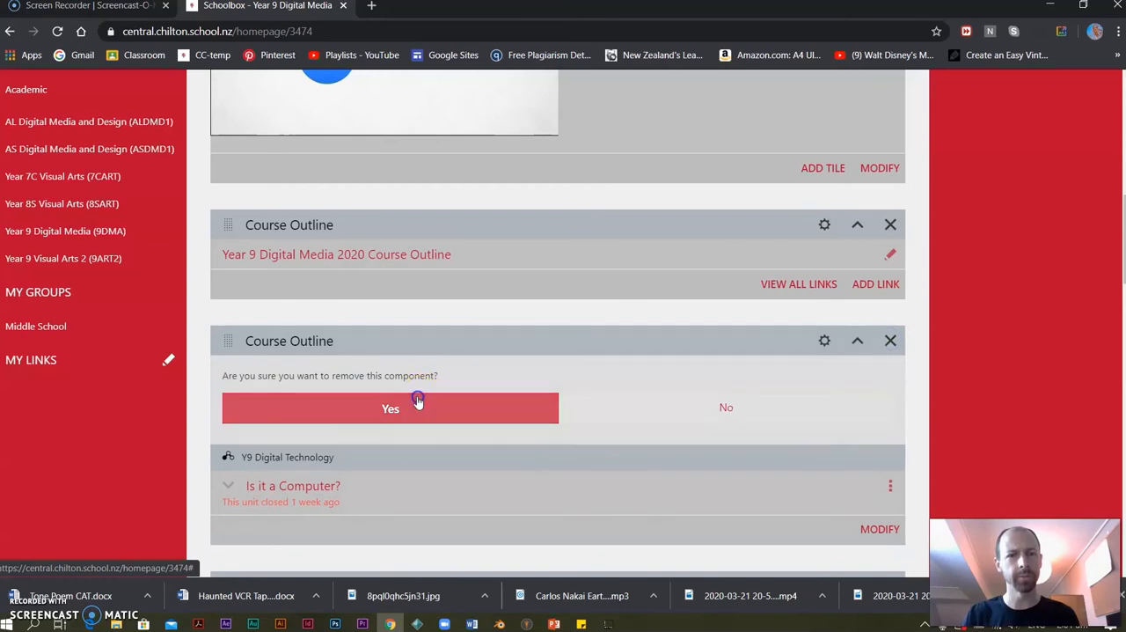
left_click(420, 395)
left_click(891, 341)
left_click(370, 410)
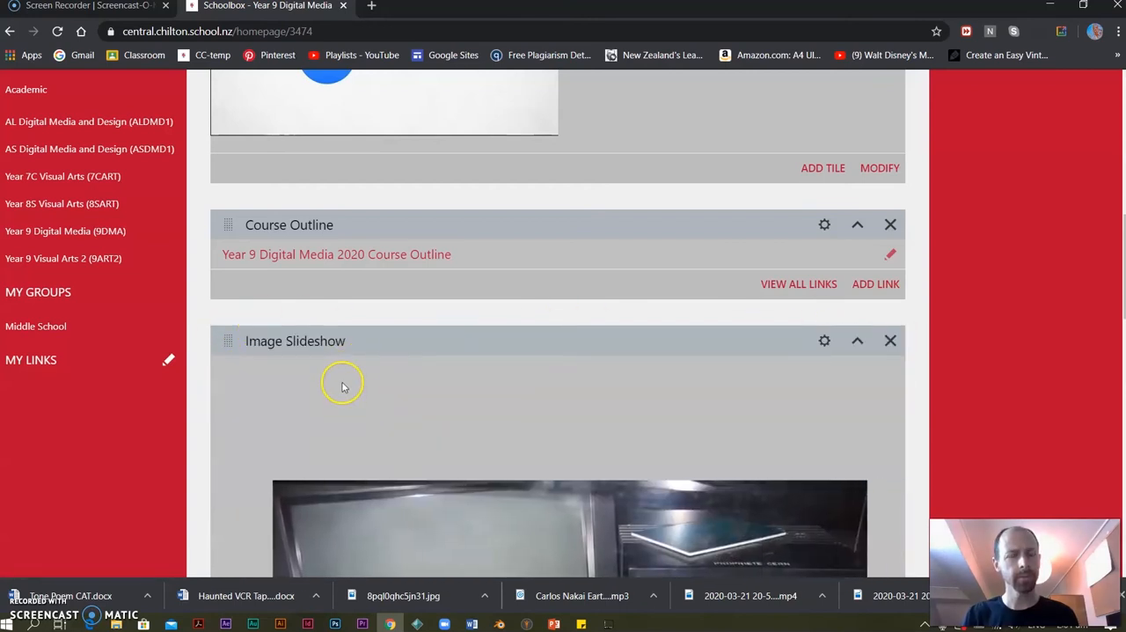
Check the remaining components on the class page and lock it against editing.
scroll(343, 387, "down", 5)
scroll(344, 382, "down", 6)
scroll(344, 381, "up", 19)
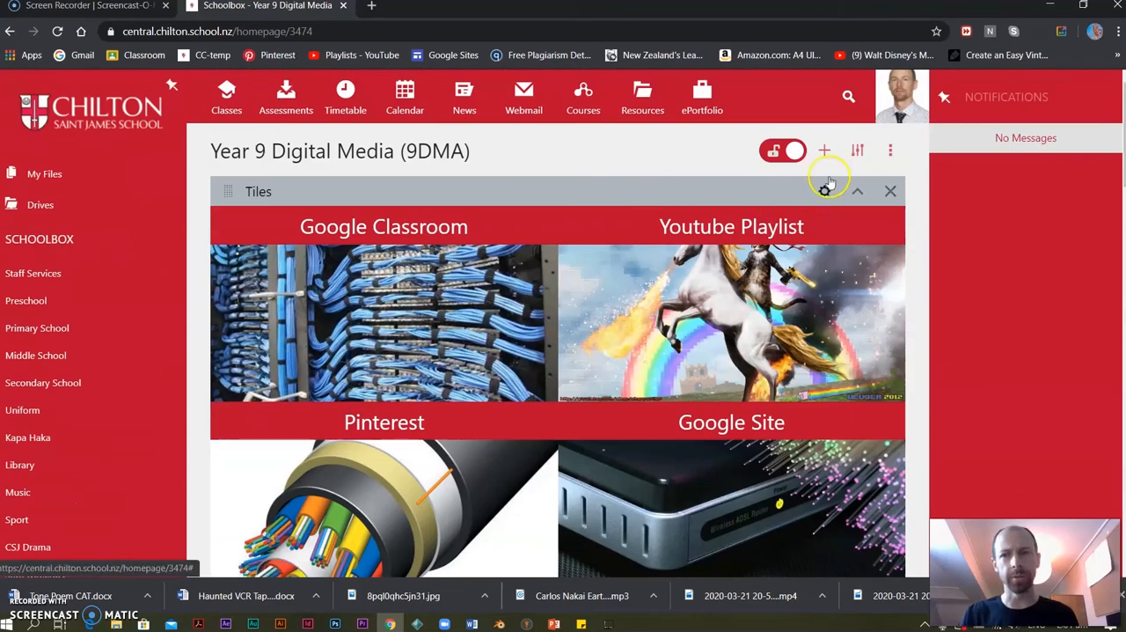
left_click(788, 151)
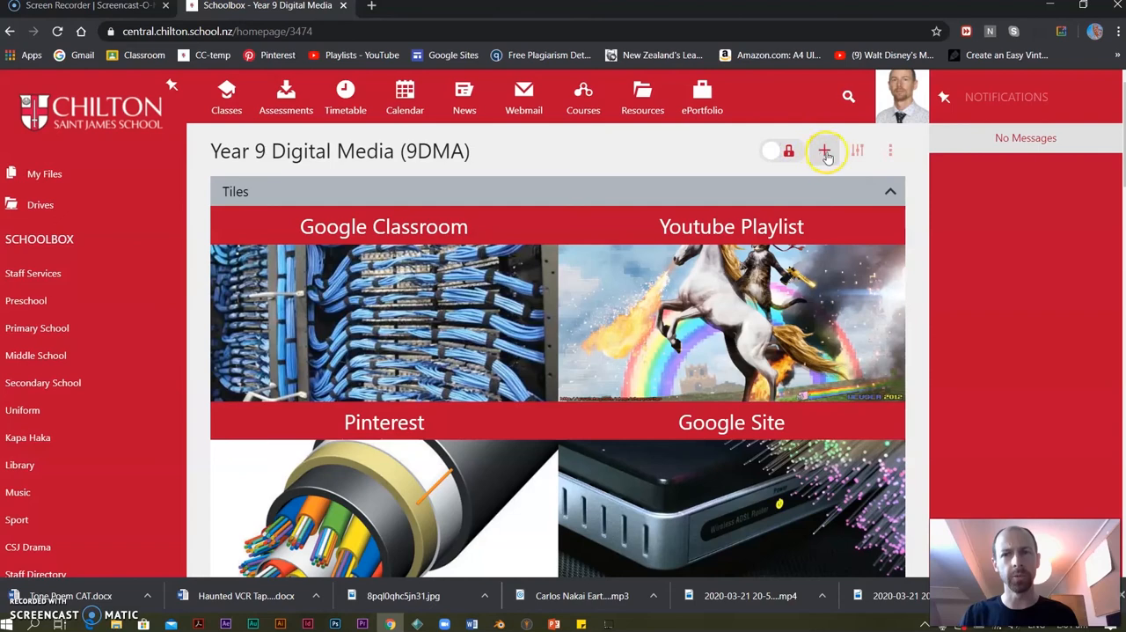
Add a Course Builder learning component to the class page and follow its link to the course list.
left_click(824, 151)
left_click(428, 199)
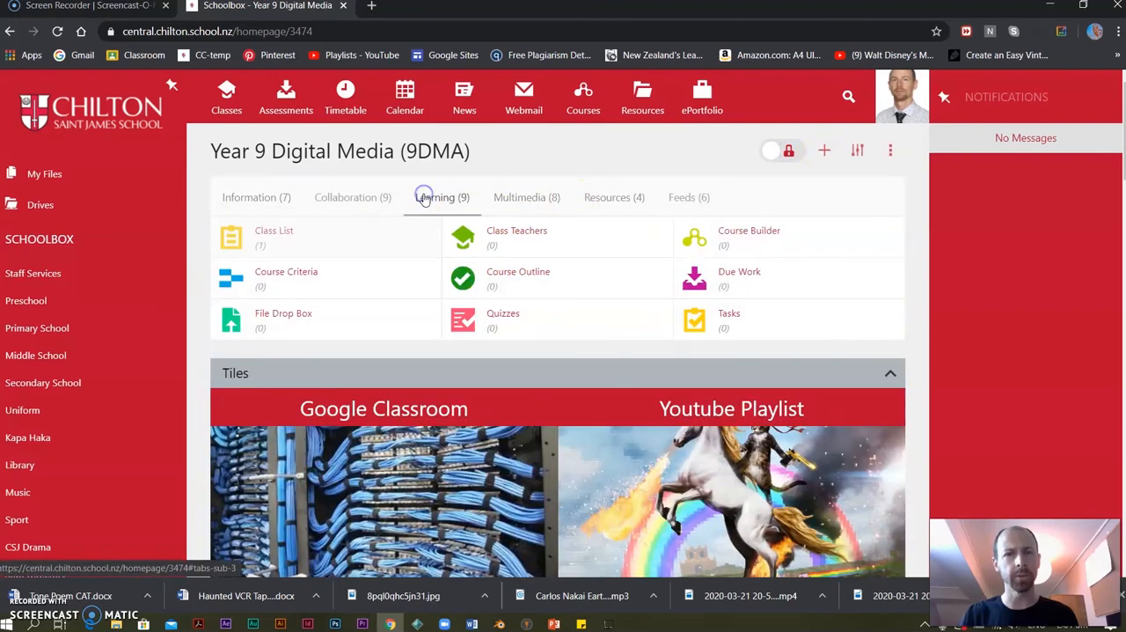
left_click(742, 231)
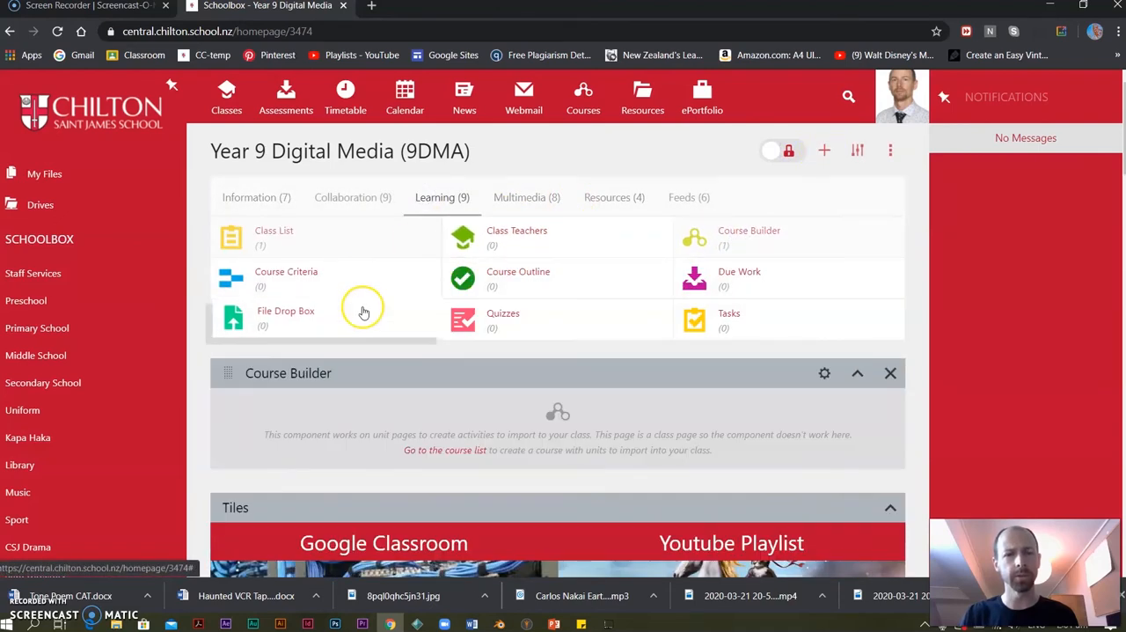
left_click(423, 451)
Filter the course list by "9 dig" and start importing the Y9 Digital Technology course into classes.
left_click(274, 218)
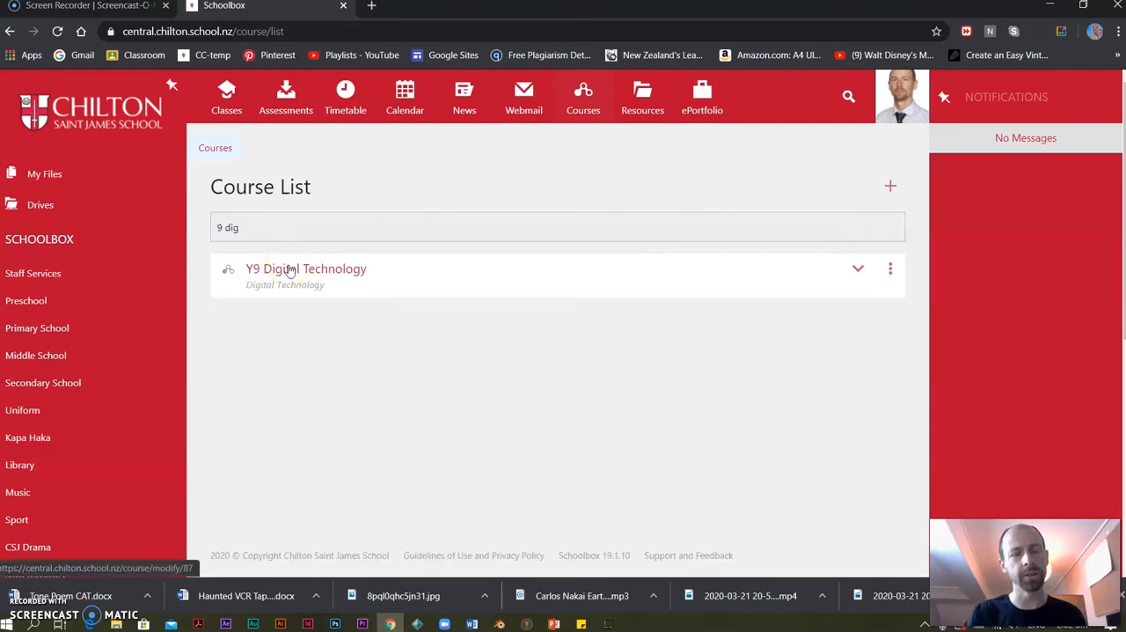
left_click(890, 271)
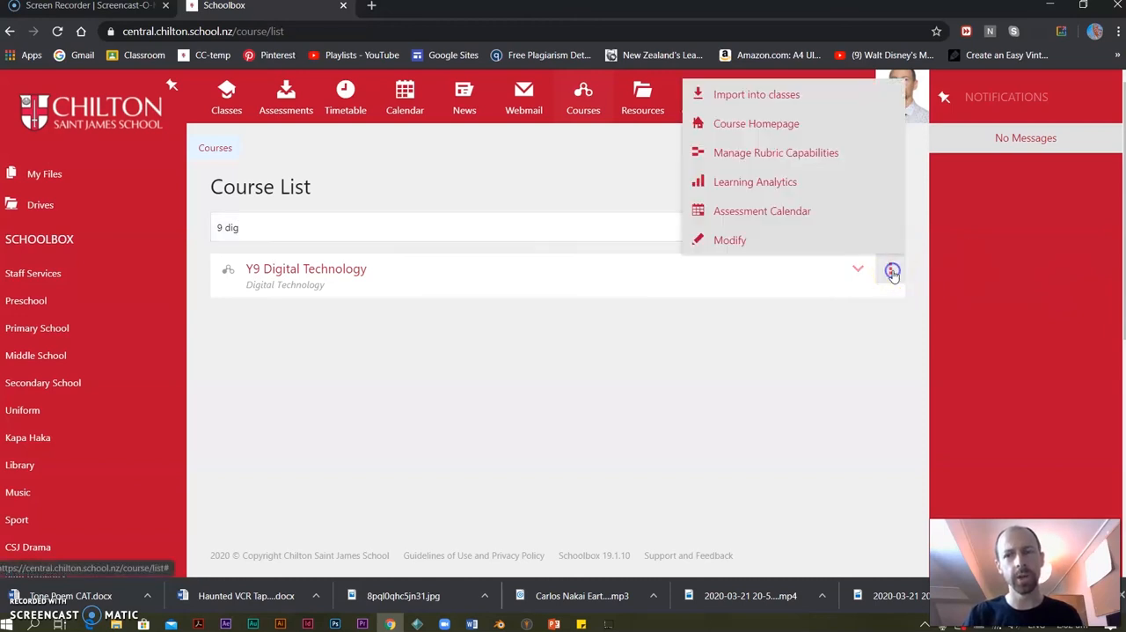
left_click(746, 95)
Choose Year 9 Digital Media (9DMA) as the destination class for the course import.
left_click(527, 359)
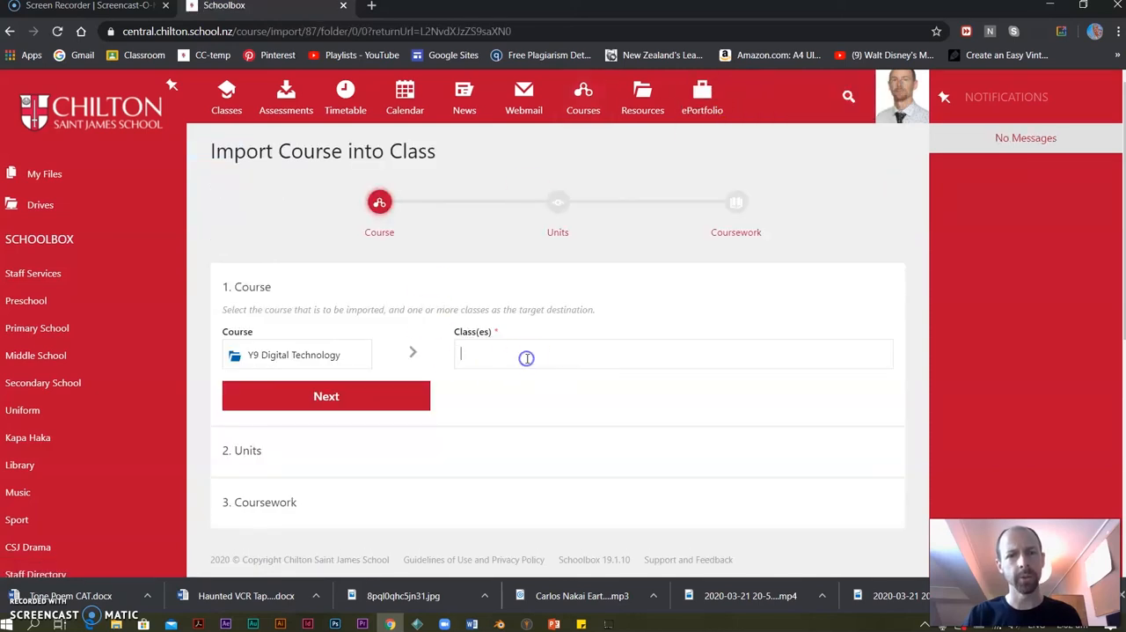
type("year 9")
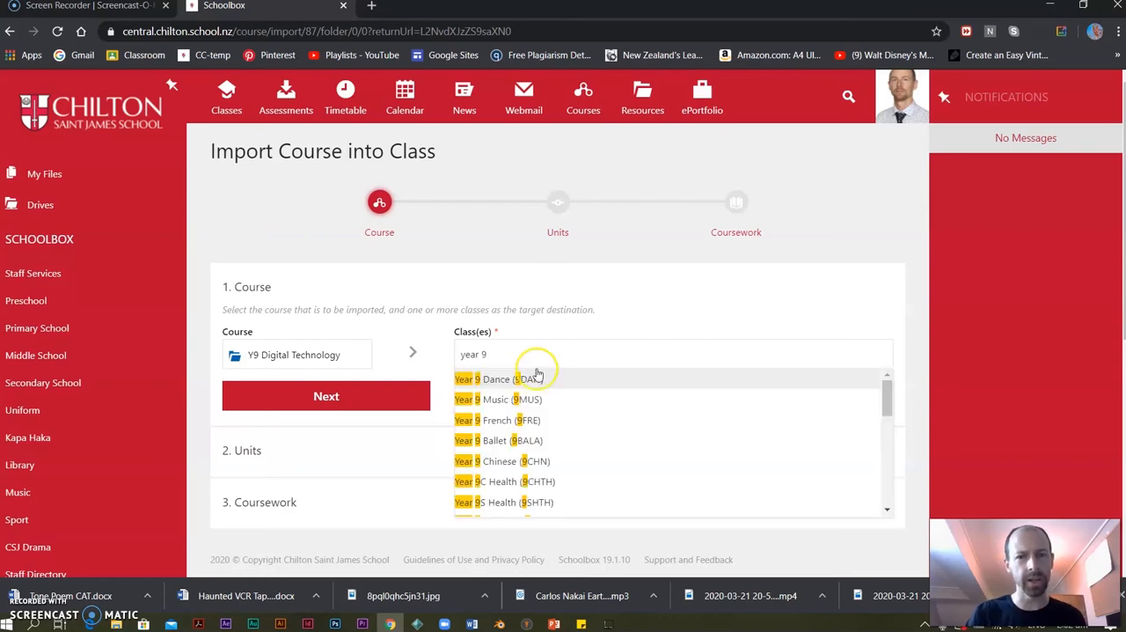
type(" d")
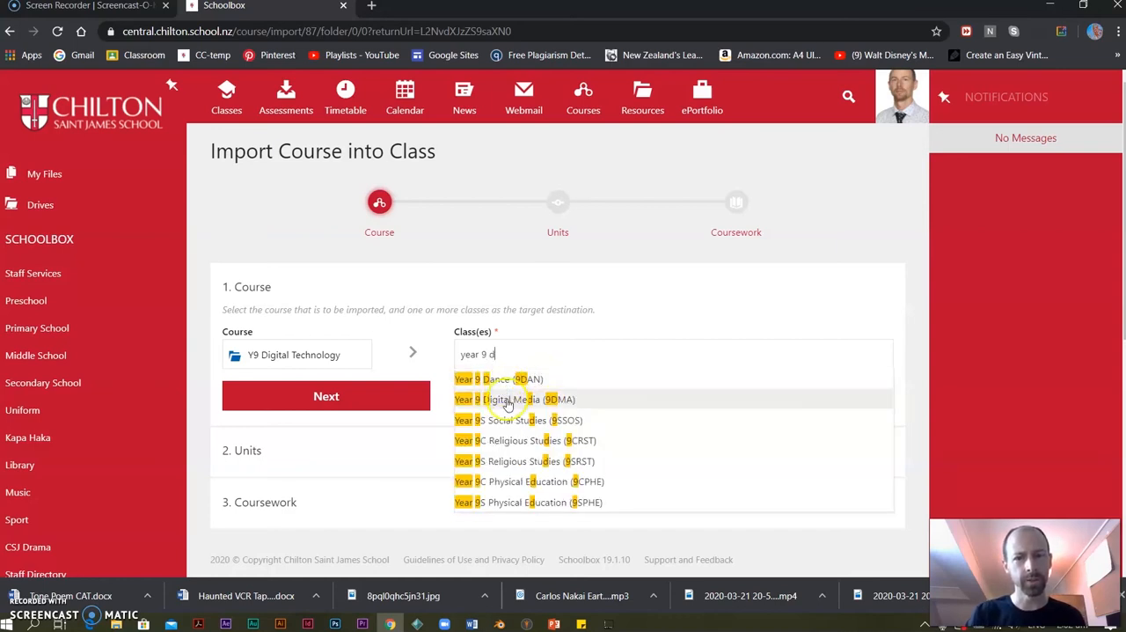
left_click(503, 399)
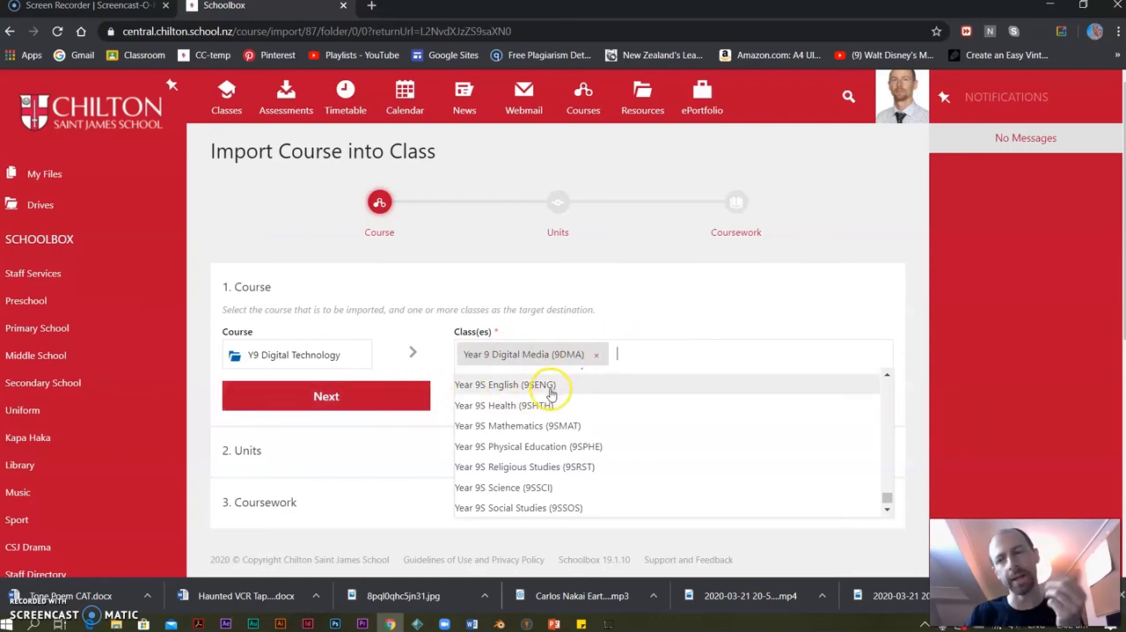
Continue the import to the units stage and select the units Is it a Computer? and The Internet (Cloud or Cable?).
left_click(392, 396)
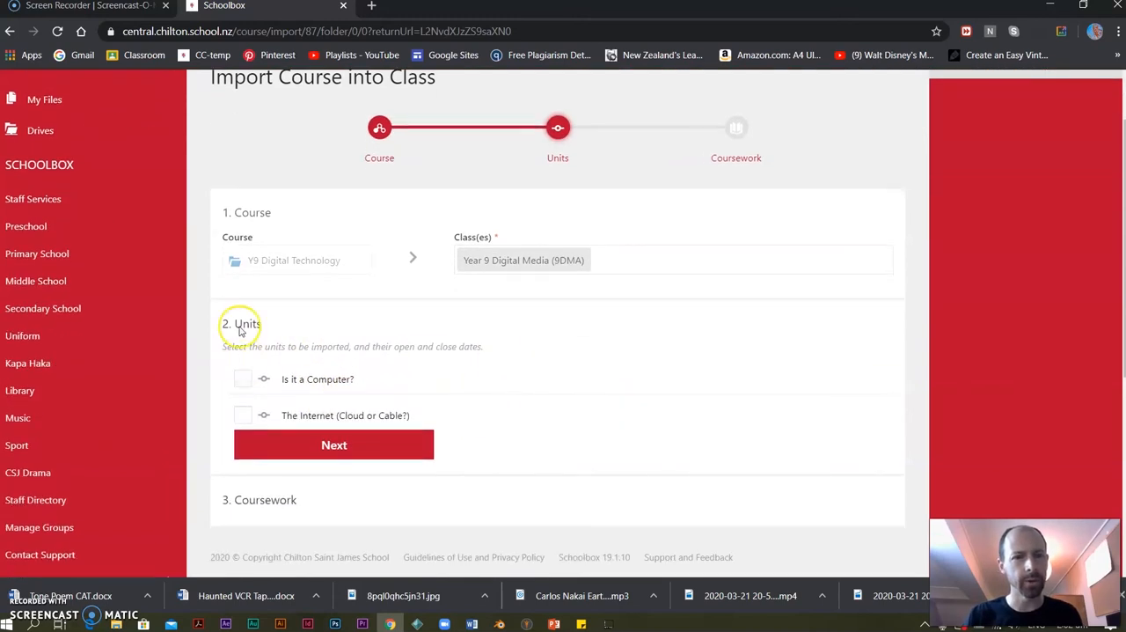
left_click(244, 380)
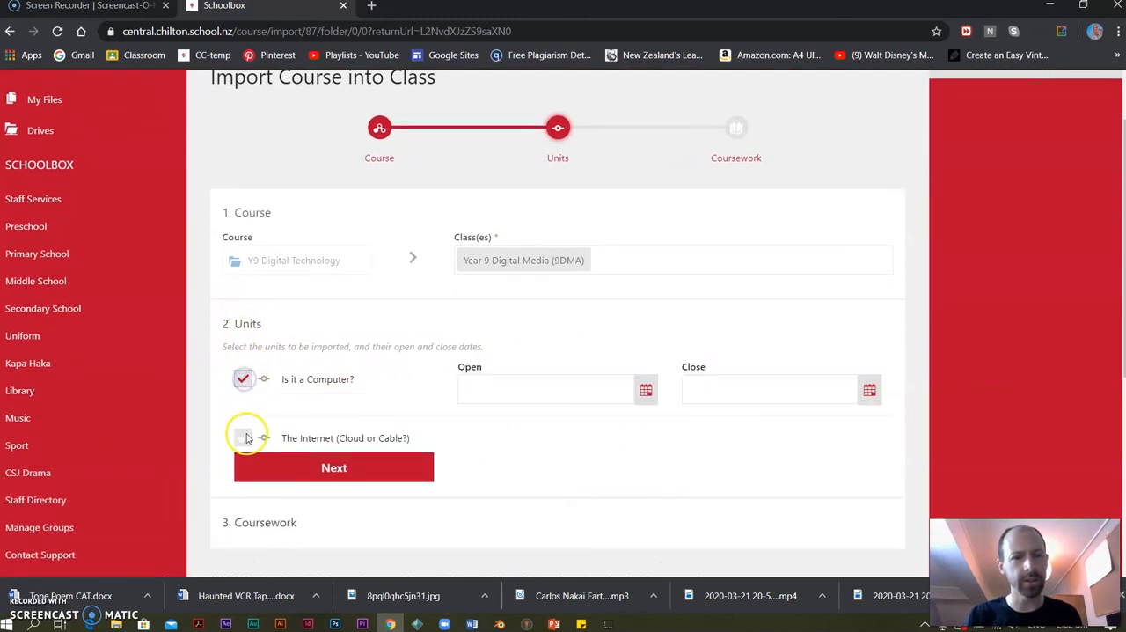
left_click(244, 441)
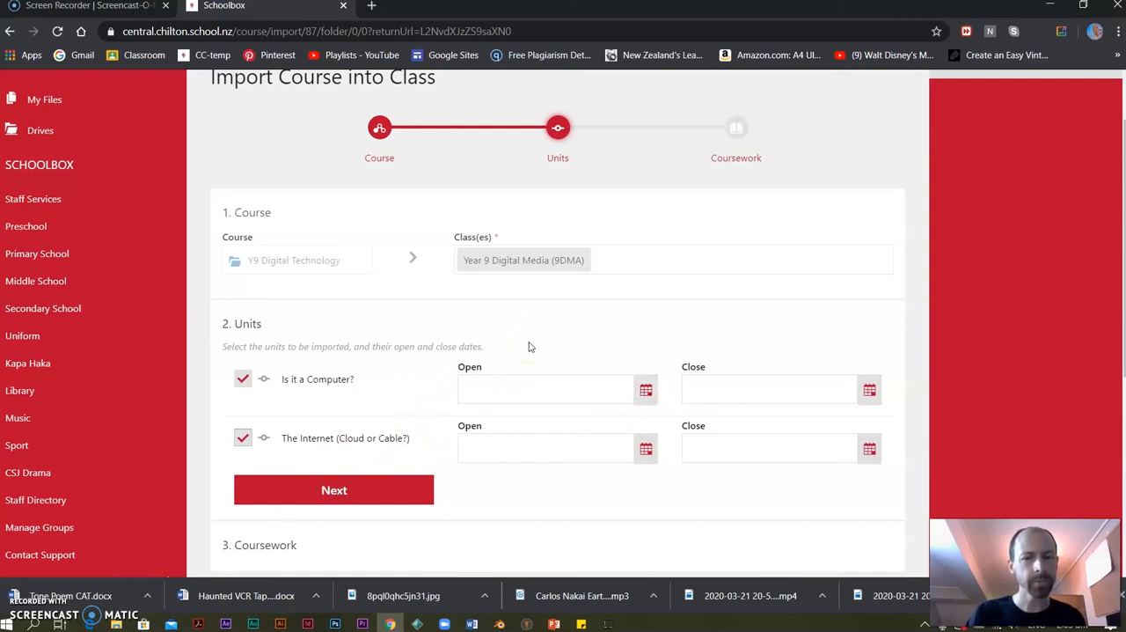
Leave the import, filter the course list by "digital tec" and open the Y9 Digital Technology course for editing.
scroll(529, 347, "up", 1)
left_click(227, 95)
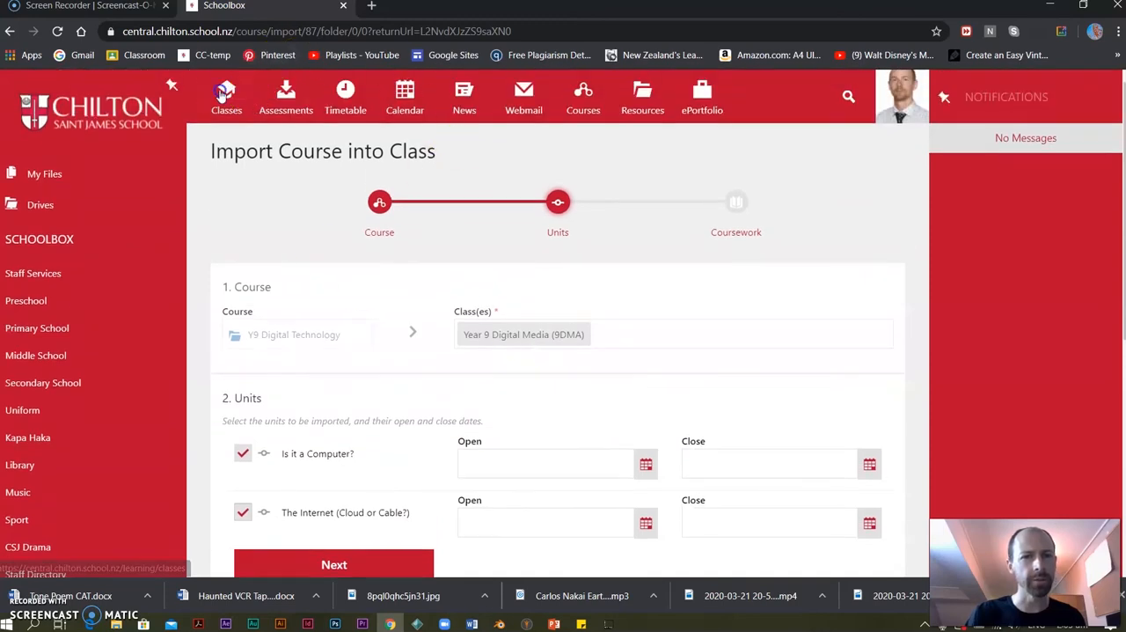
left_click(565, 89)
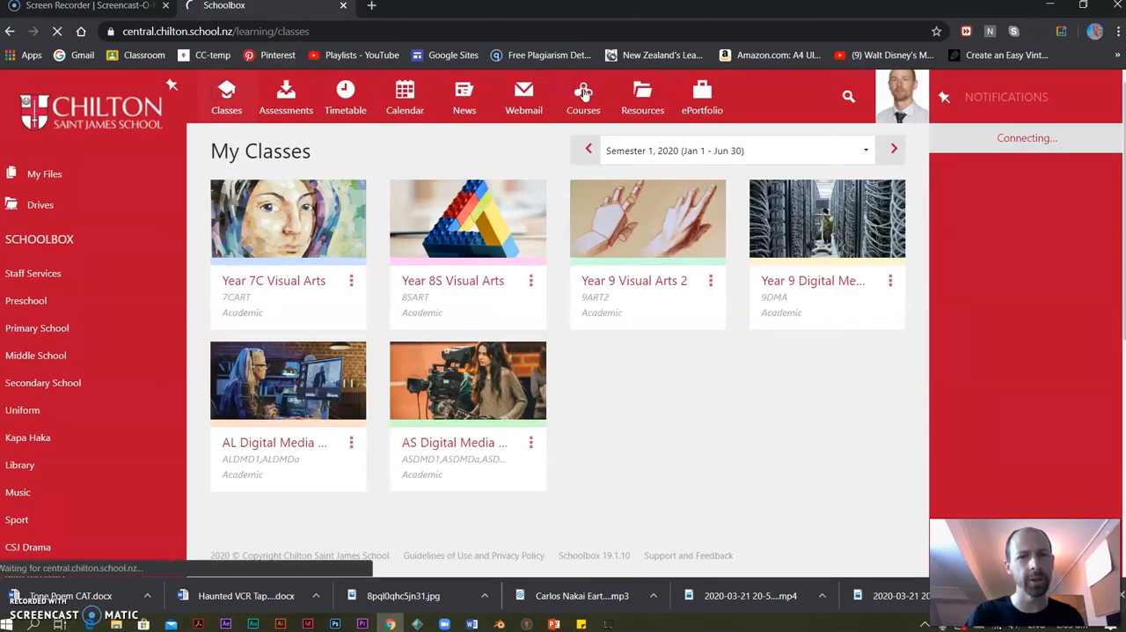
left_click(325, 227)
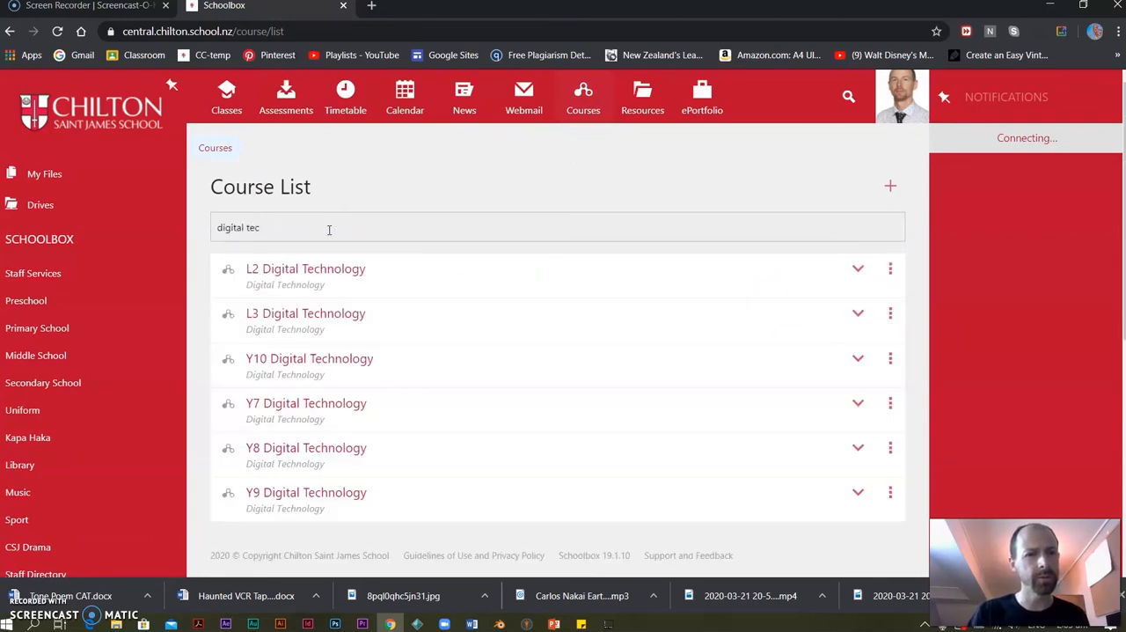
left_click(282, 496)
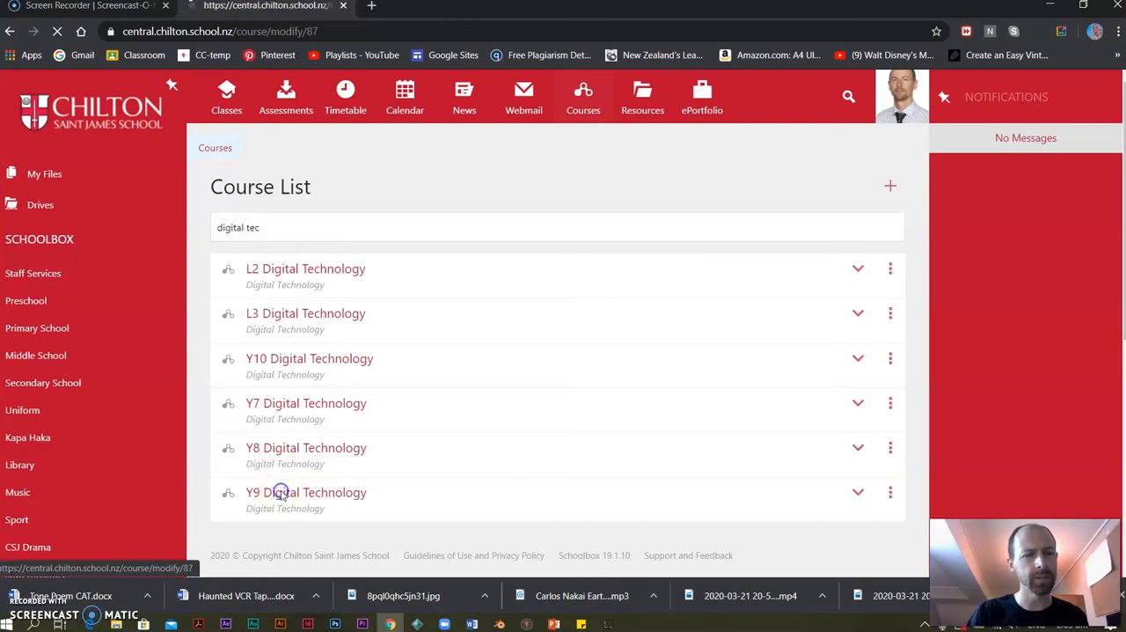
Delete the Is It A Computer? project from the Is it a Computer? unit.
scroll(384, 388, "down", 3)
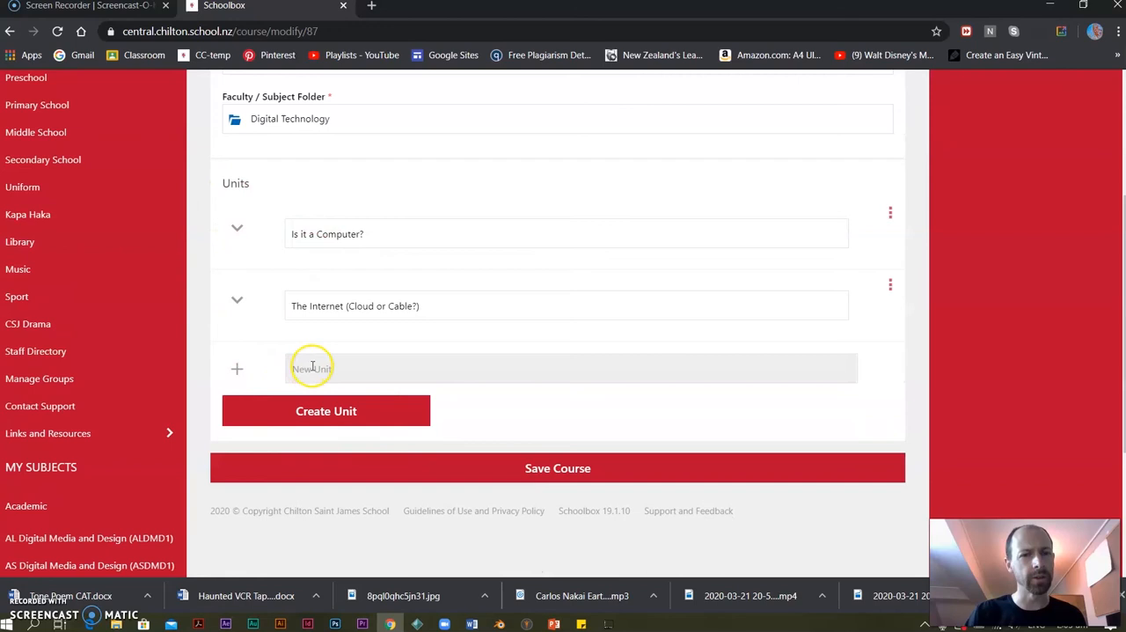
left_click(237, 231)
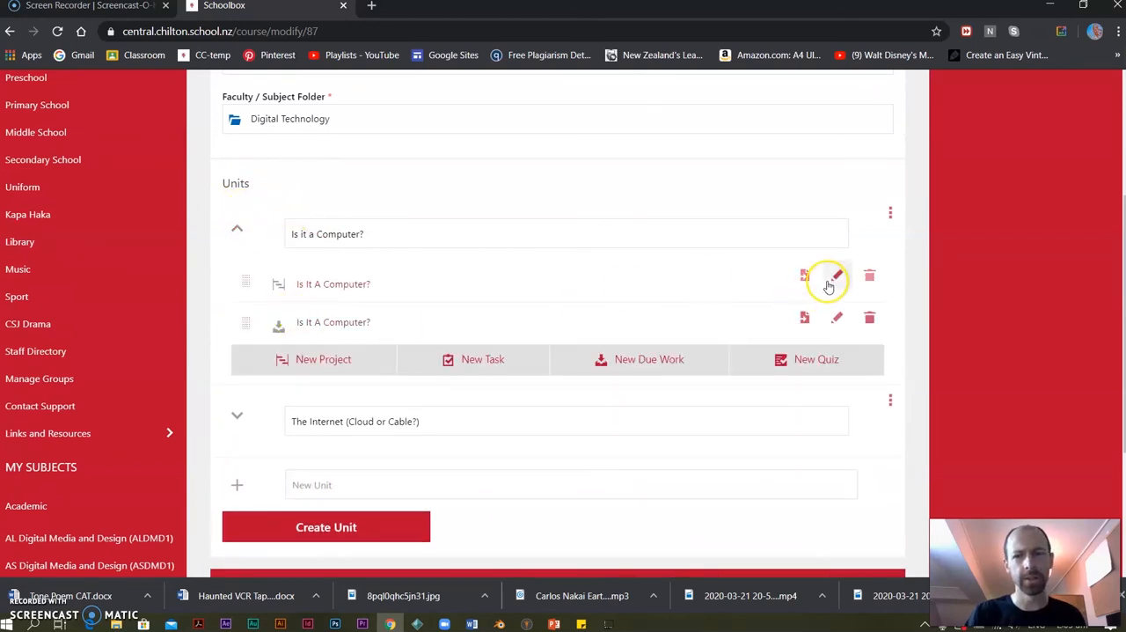
left_click(869, 276)
left_click(431, 277)
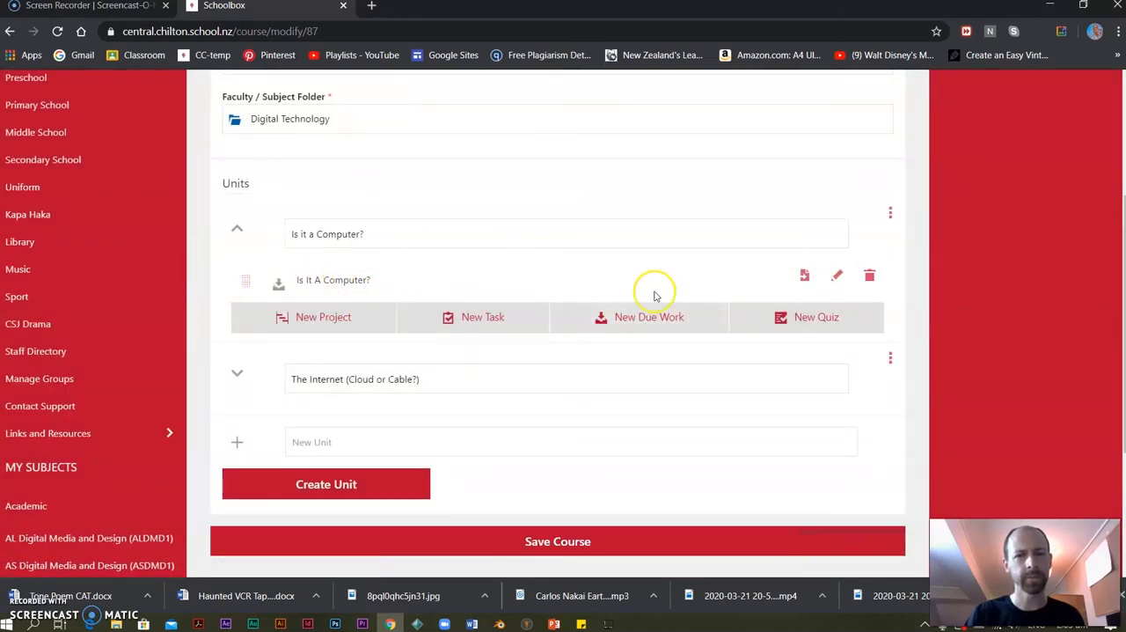
left_click(633, 320)
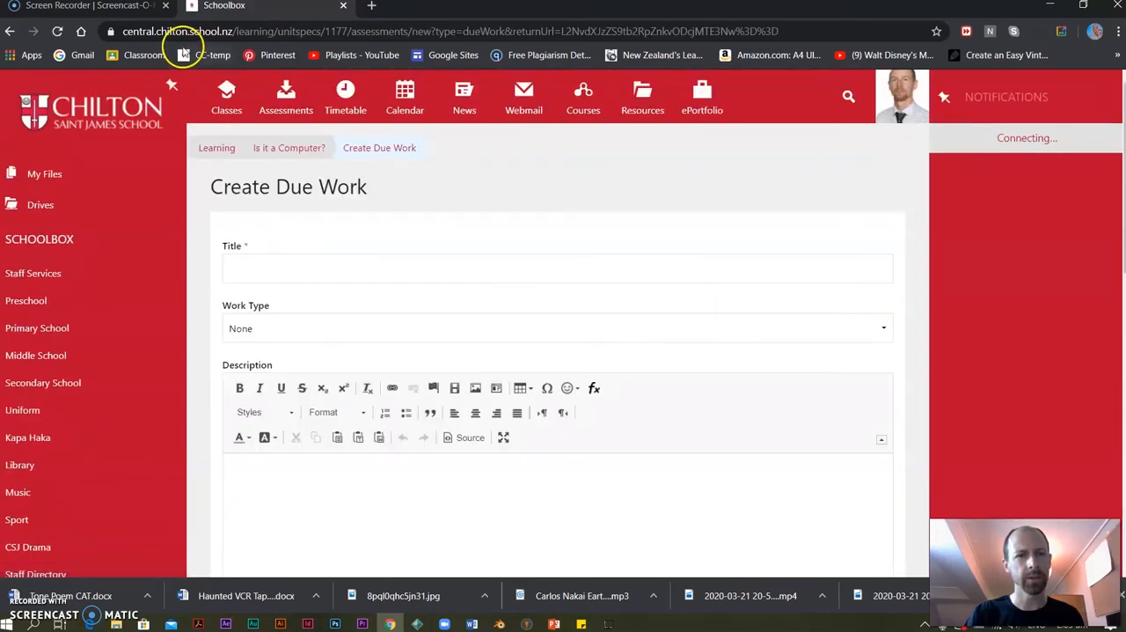
left_click(10, 30)
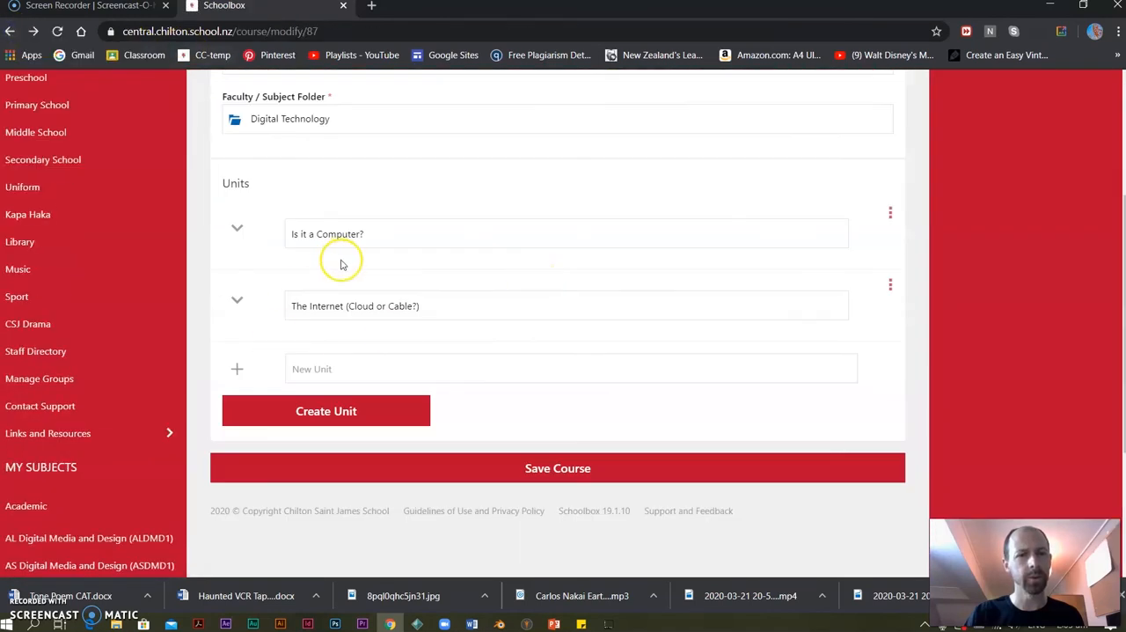
left_click(236, 227)
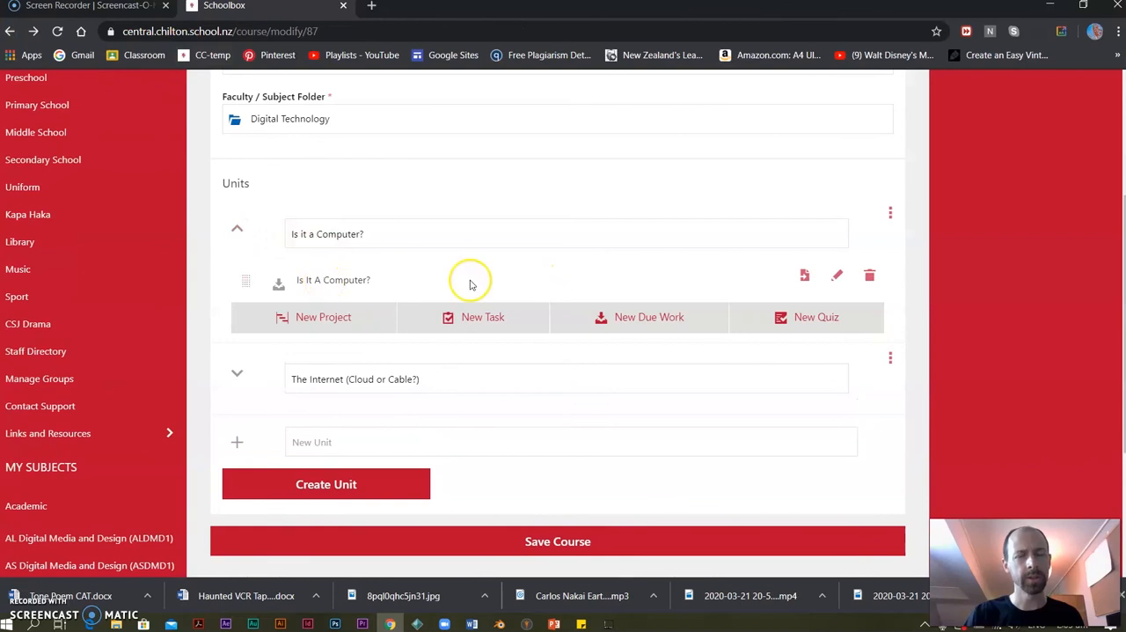
Set the Is It A Computer? due work's weight to 5 and its visibility to Staff and Students, and save it.
left_click(837, 275)
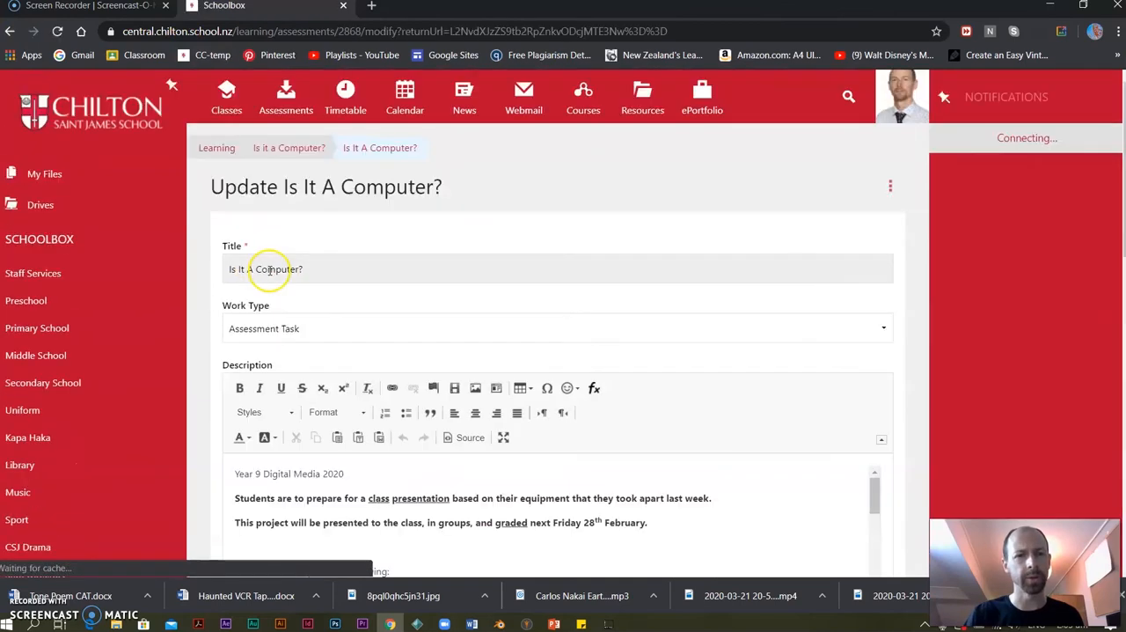
scroll(357, 284, "down", 3)
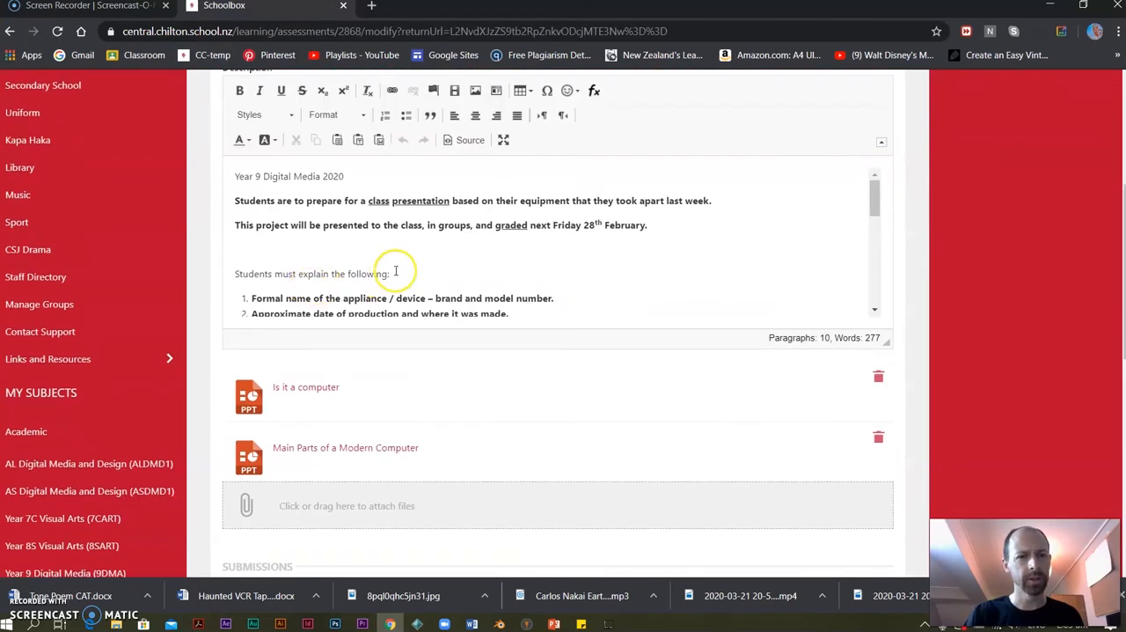
scroll(395, 271, "down", 10)
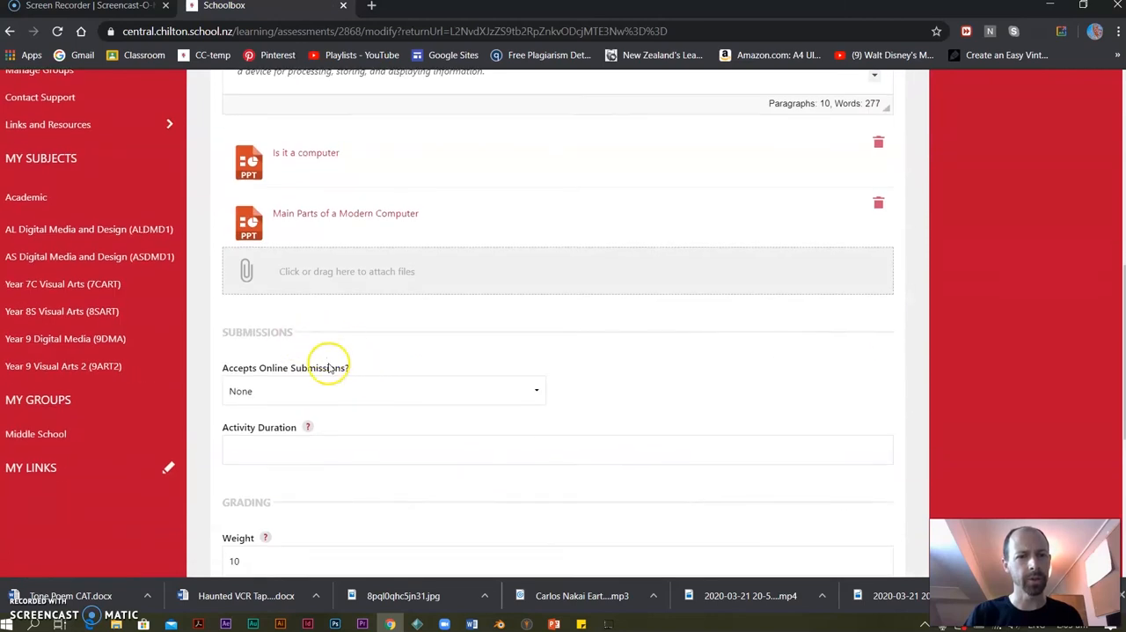
left_click_drag(265, 349, 179, 355)
type("5")
scroll(344, 329, "down", 2)
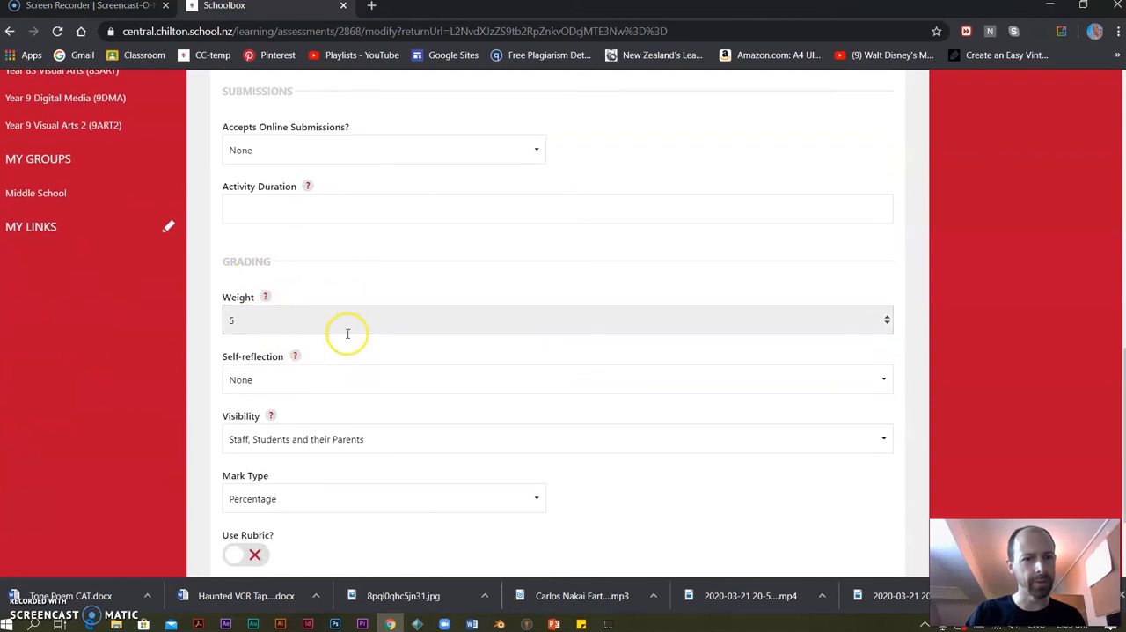
left_click(344, 317)
left_click(270, 353)
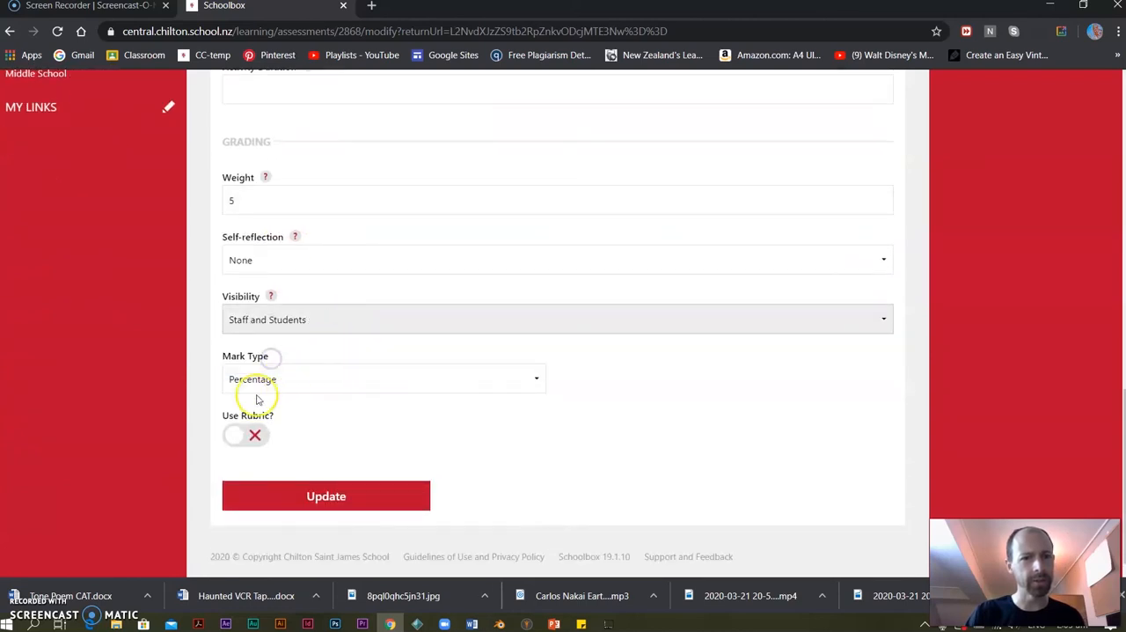
left_click(321, 497)
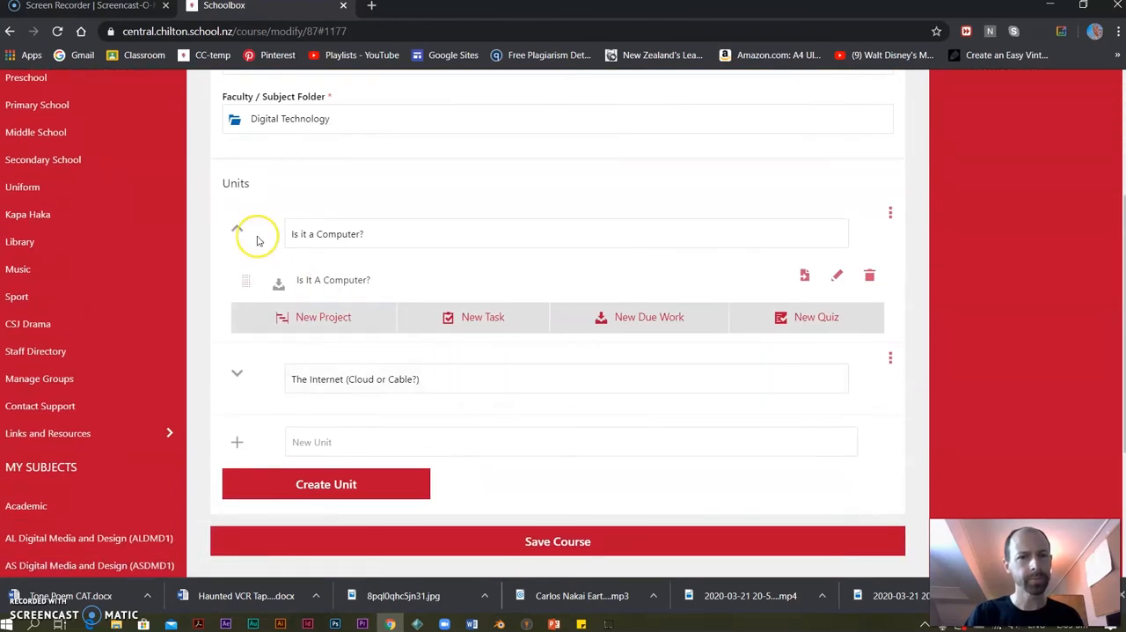
Set the visibility of The Internet (Cloud or Cable?) due work to Staff and Students and save it.
left_click(237, 228)
left_click(237, 300)
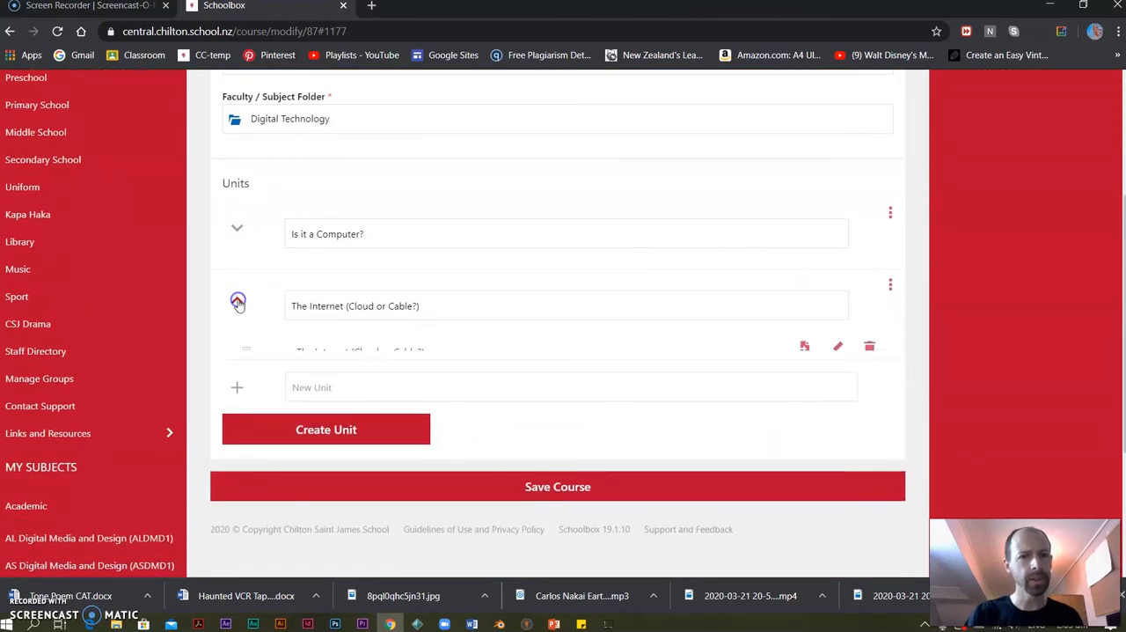
left_click(836, 347)
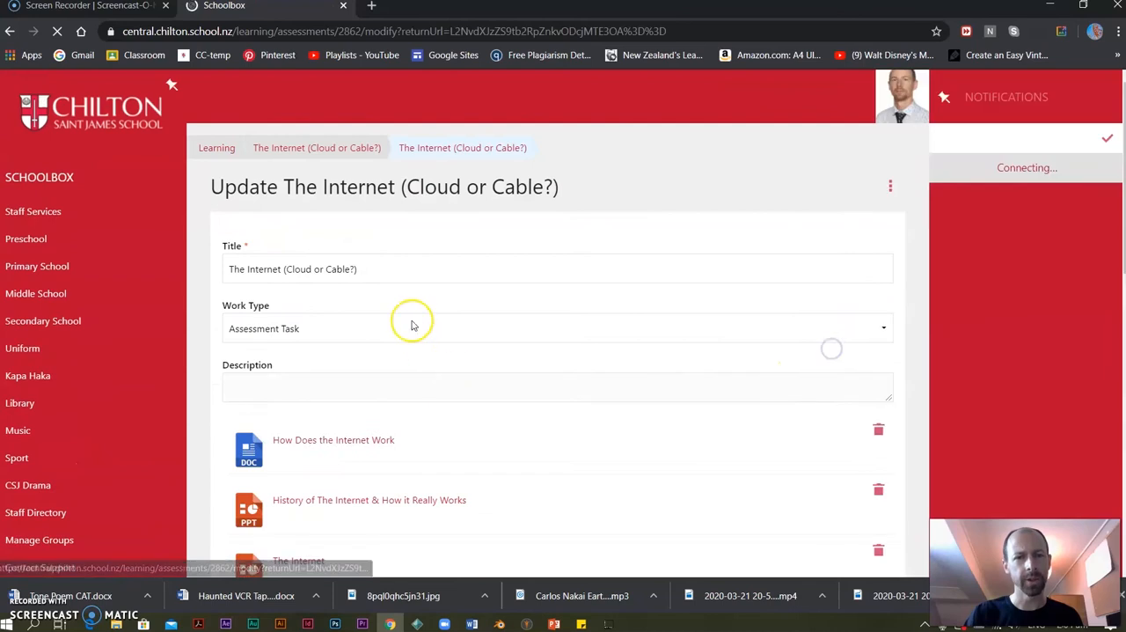
scroll(337, 307, "down", 4)
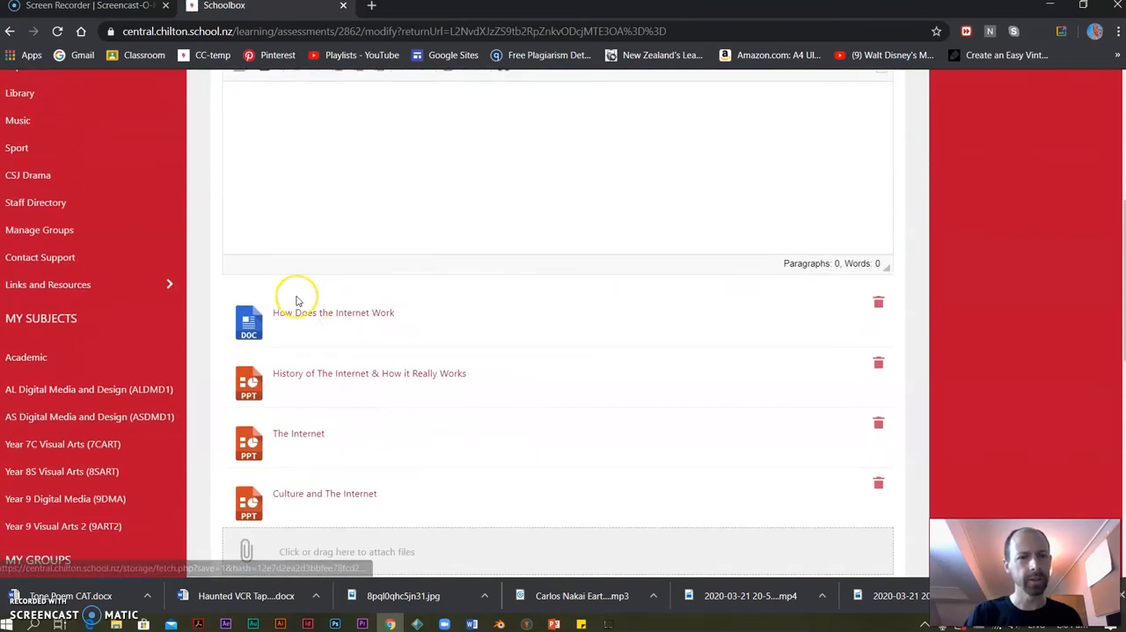
scroll(297, 302, "down", 4)
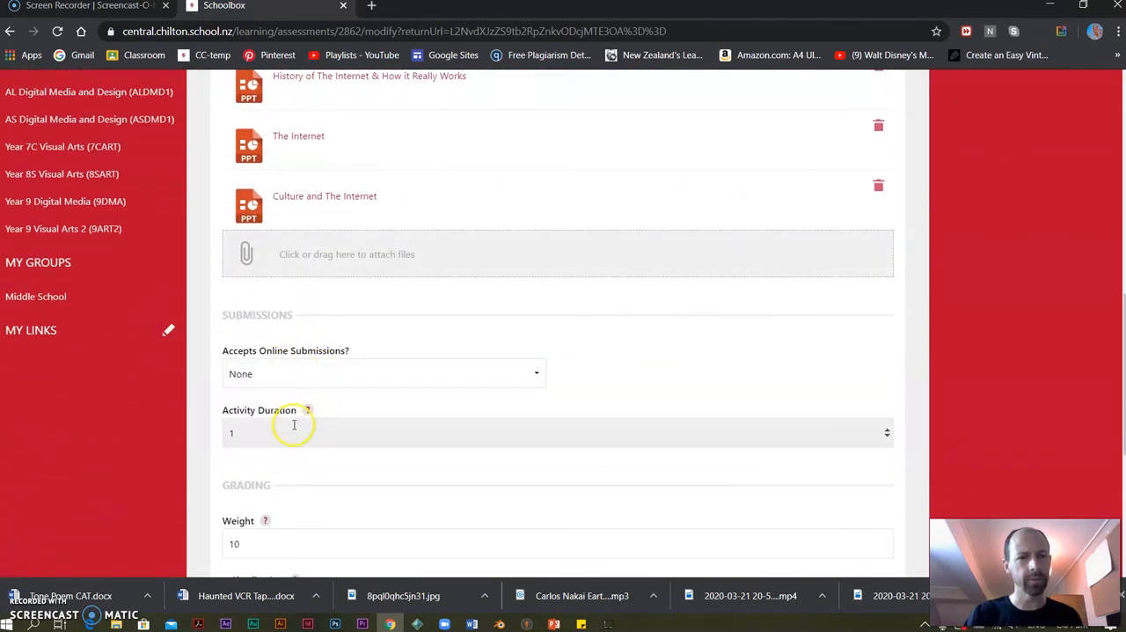
scroll(291, 433, "down", 3)
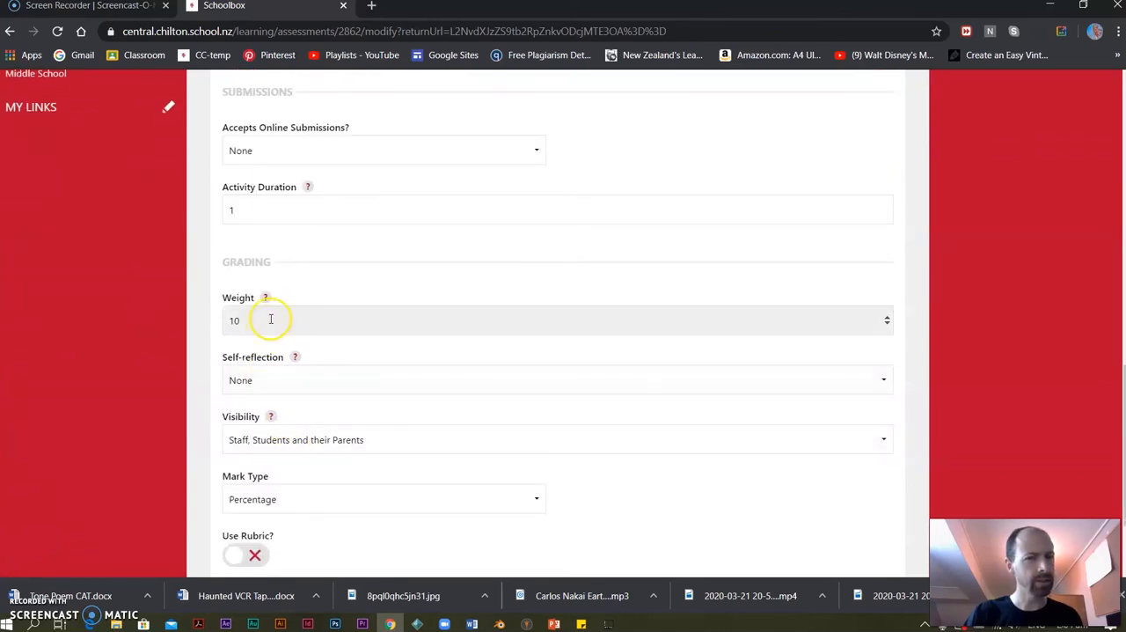
left_click(305, 437)
left_click(275, 473)
scroll(368, 429, "down", 2)
left_click(329, 494)
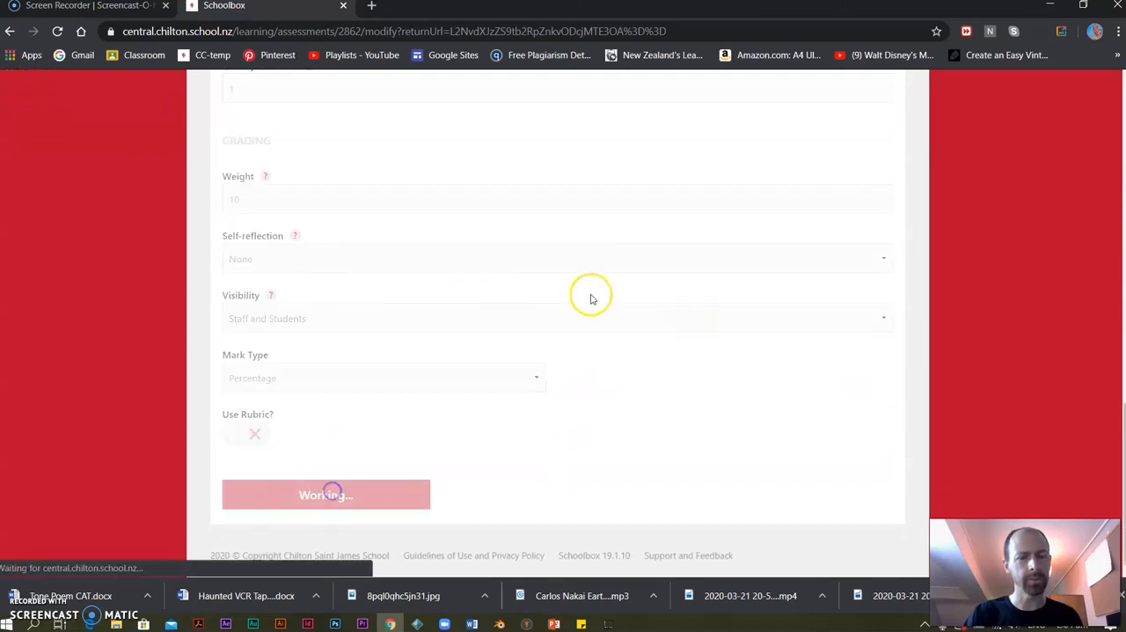
Create a new course unit named "E-Waste and Obsolesce".
scroll(364, 380, "down", 3)
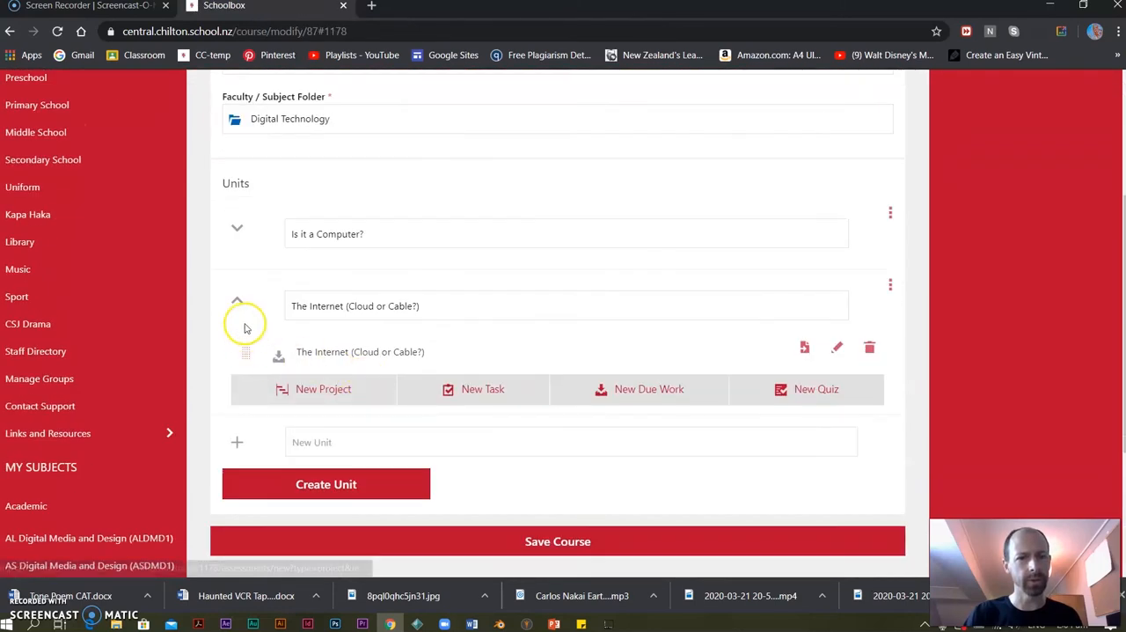
left_click(235, 307)
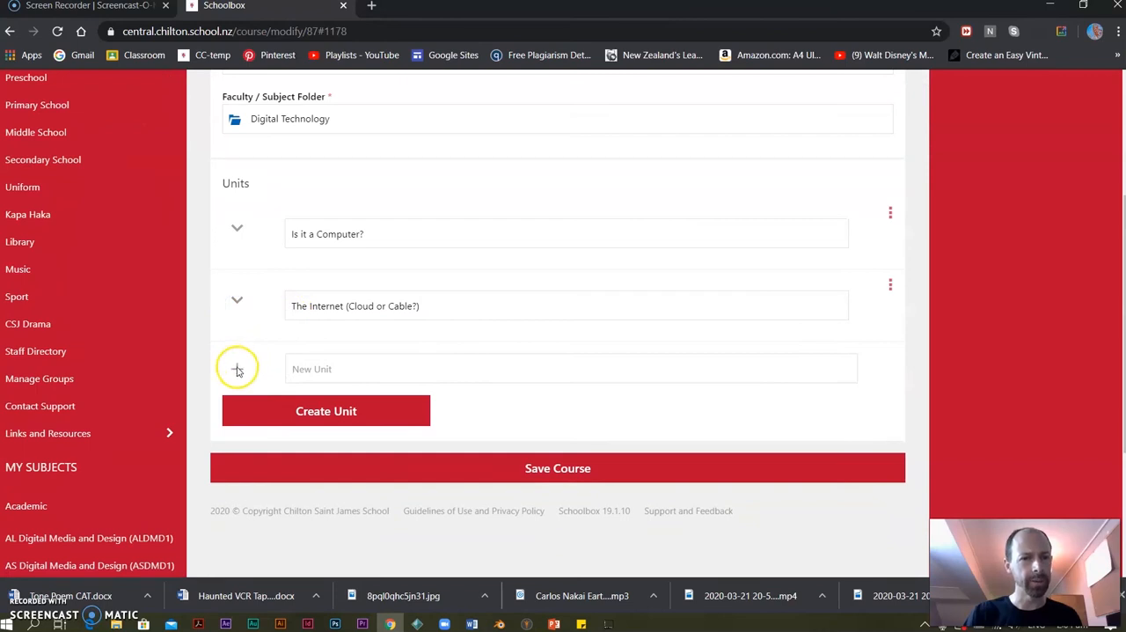
left_click(334, 367)
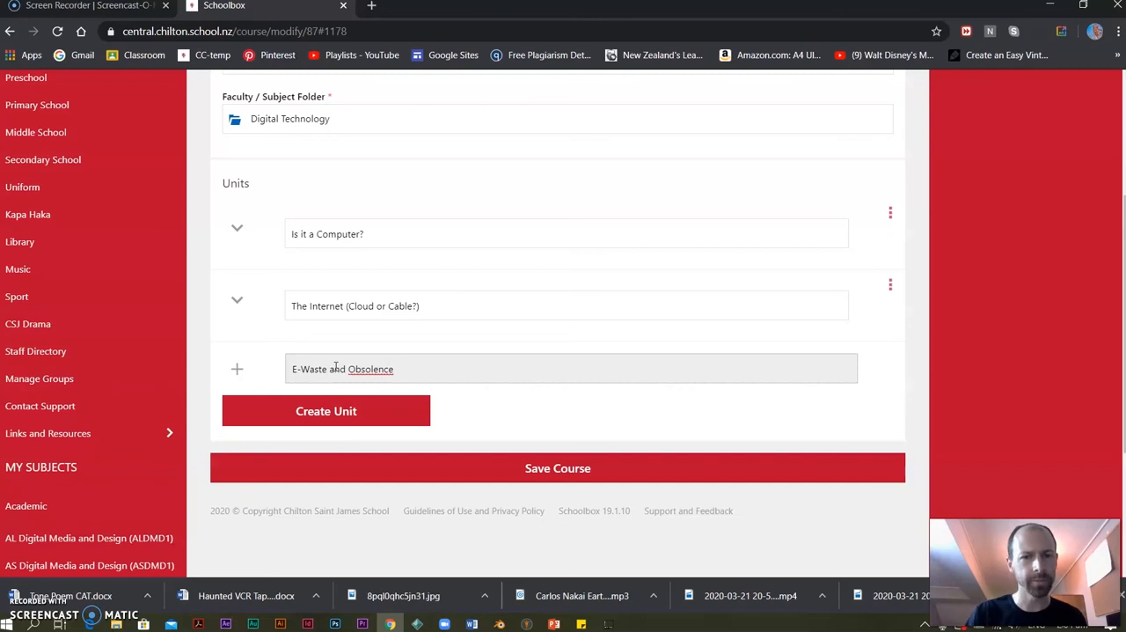
right_click(374, 369)
left_click(387, 372)
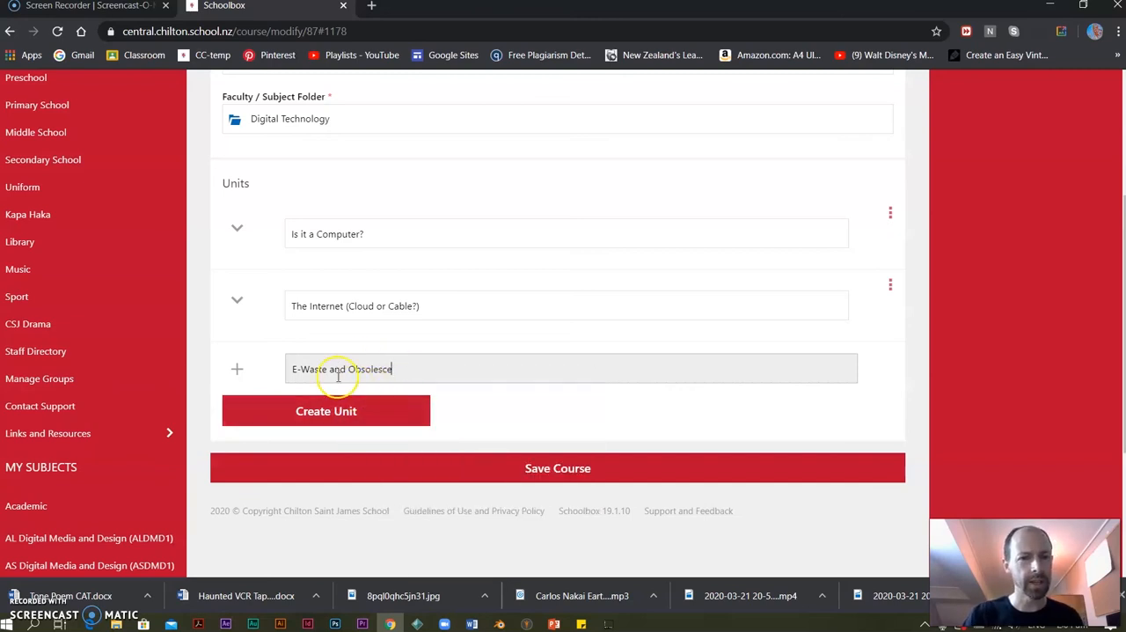
left_click(320, 410)
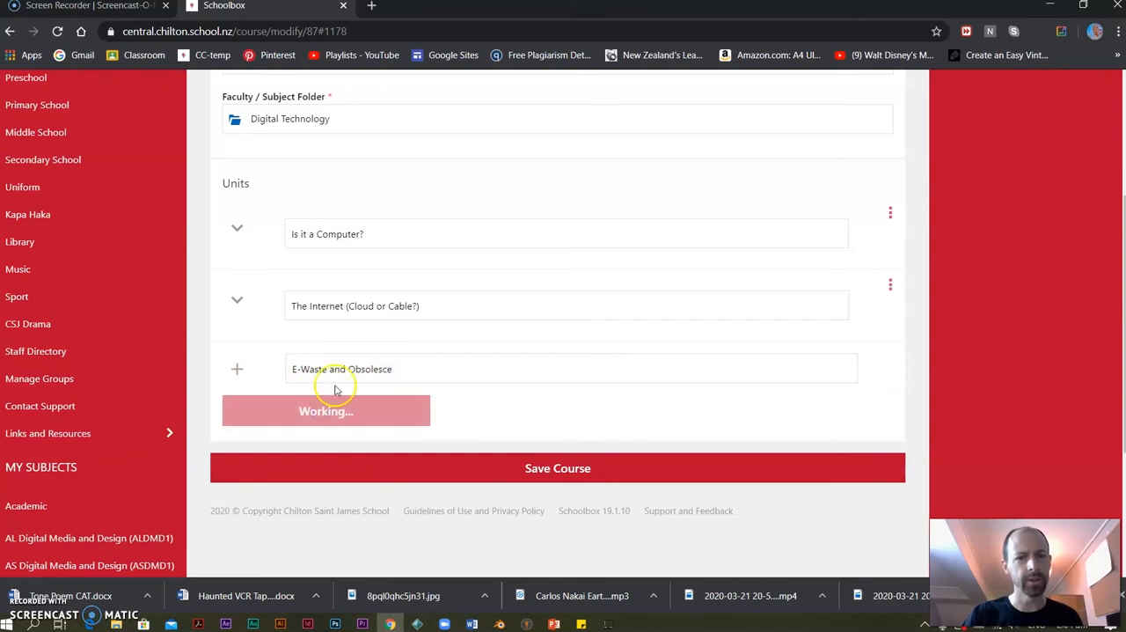
Start a new due work item in the E-Waste and Obsolesce unit, with the unit's name as title and description.
triple_click(311, 376)
key("ctrl+c")
left_click(654, 483)
left_click(307, 269)
key("ctrl+v")
left_click(312, 488)
key("ctrl+v")
Give the new due work a weight of 4 and visibility Staff and Students, create it and collapse its unit.
scroll(312, 475, "down", 6)
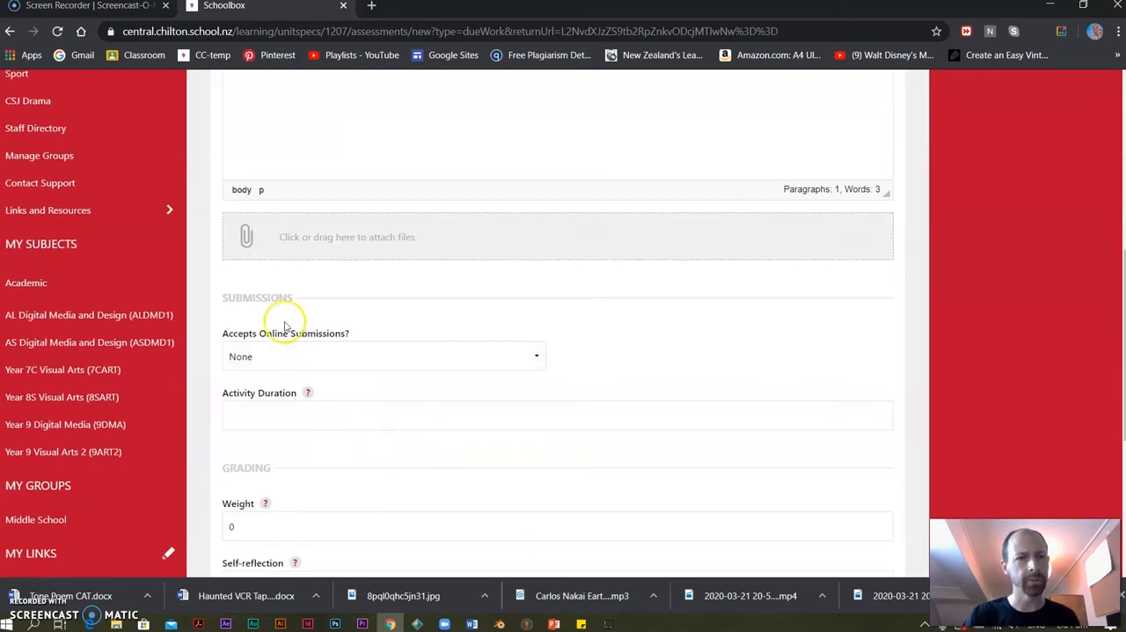
scroll(256, 466, "down", 1)
double_click(227, 453)
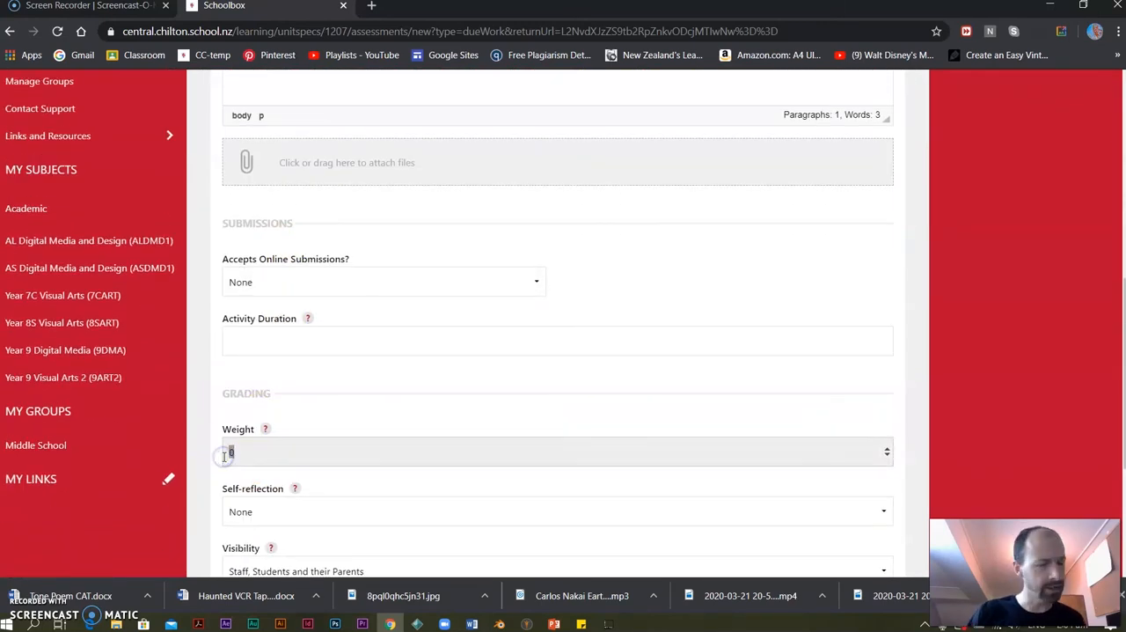
type("4")
scroll(284, 462, "down", 3)
left_click(270, 347)
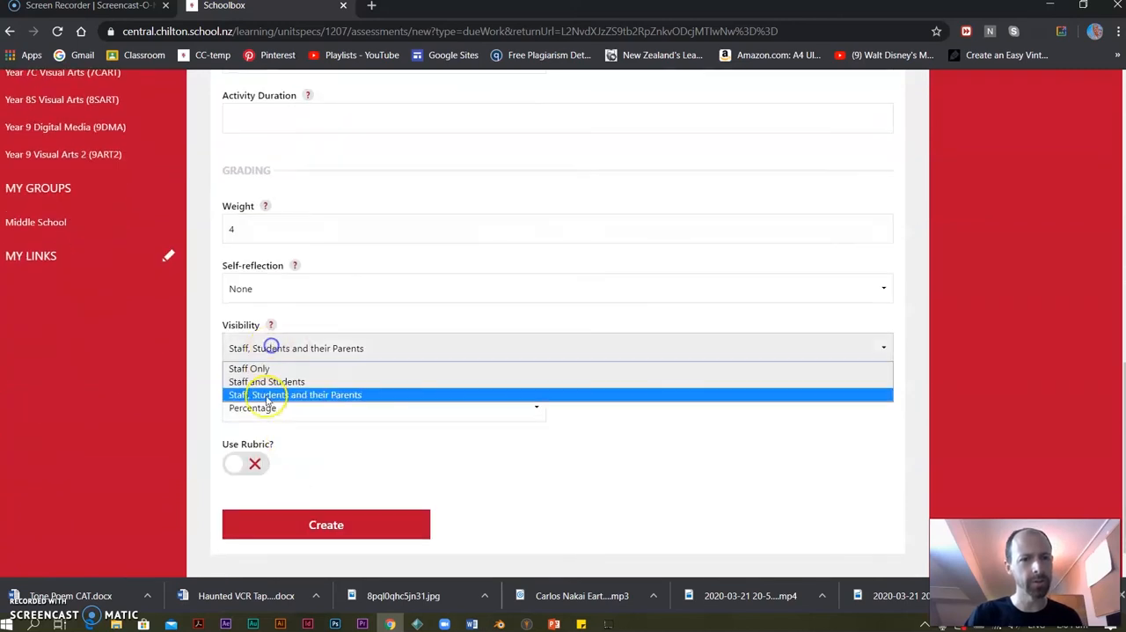
left_click(261, 381)
left_click(304, 521)
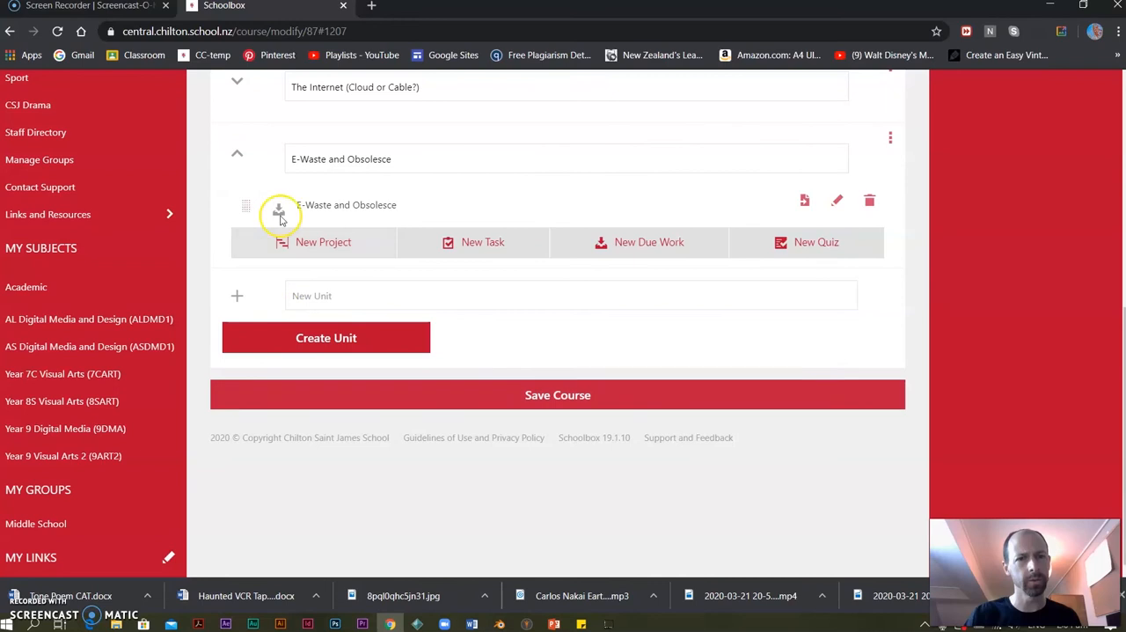
left_click(234, 159)
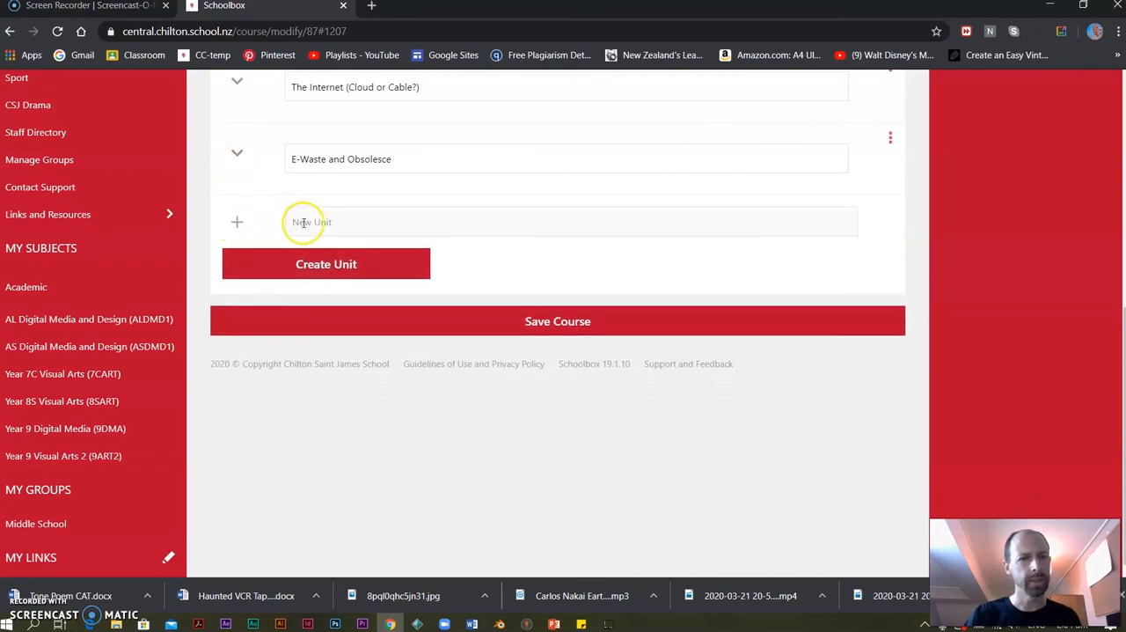
Create a new course unit named "Blender: Make a Snowman", copying its name for reuse.
left_click(302, 221)
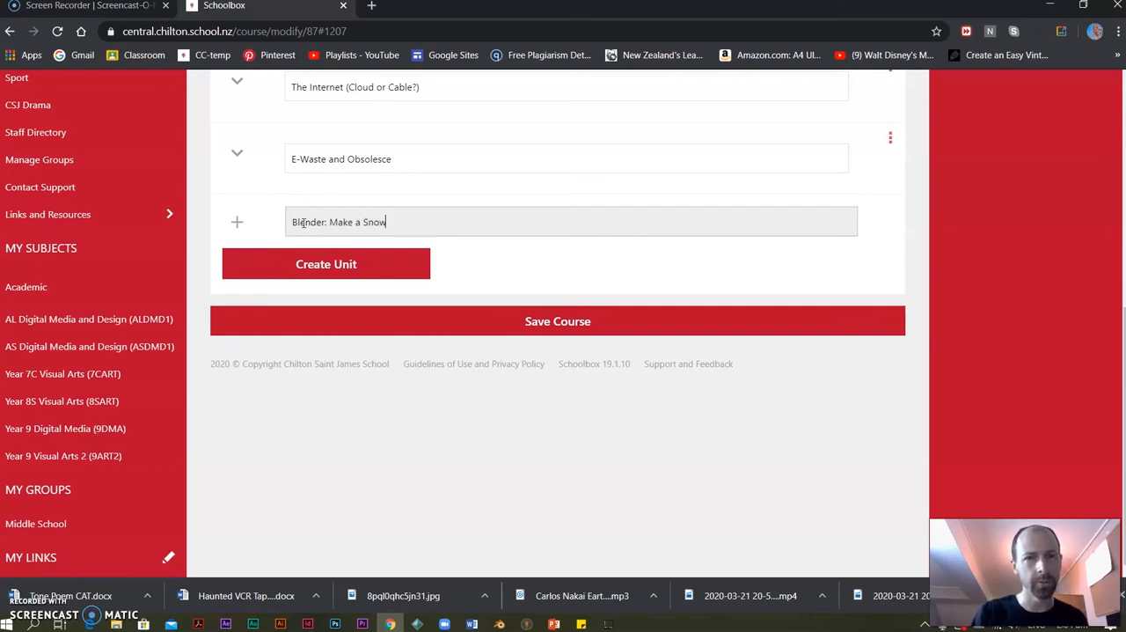
left_click_drag(417, 224, 227, 227)
key("ctrl+c")
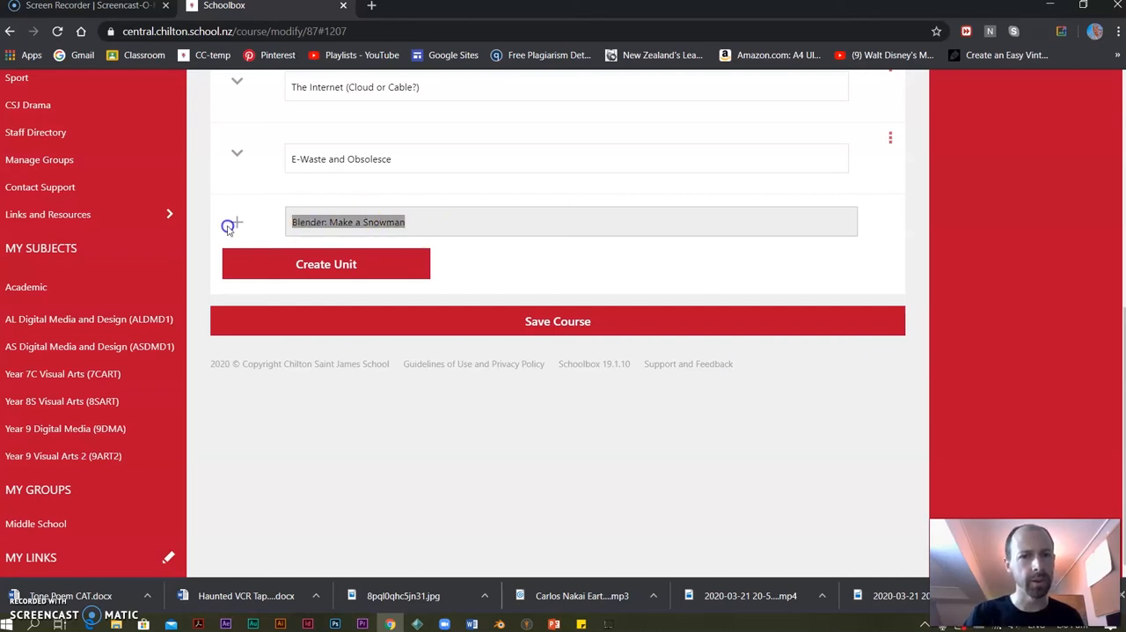
left_click(314, 264)
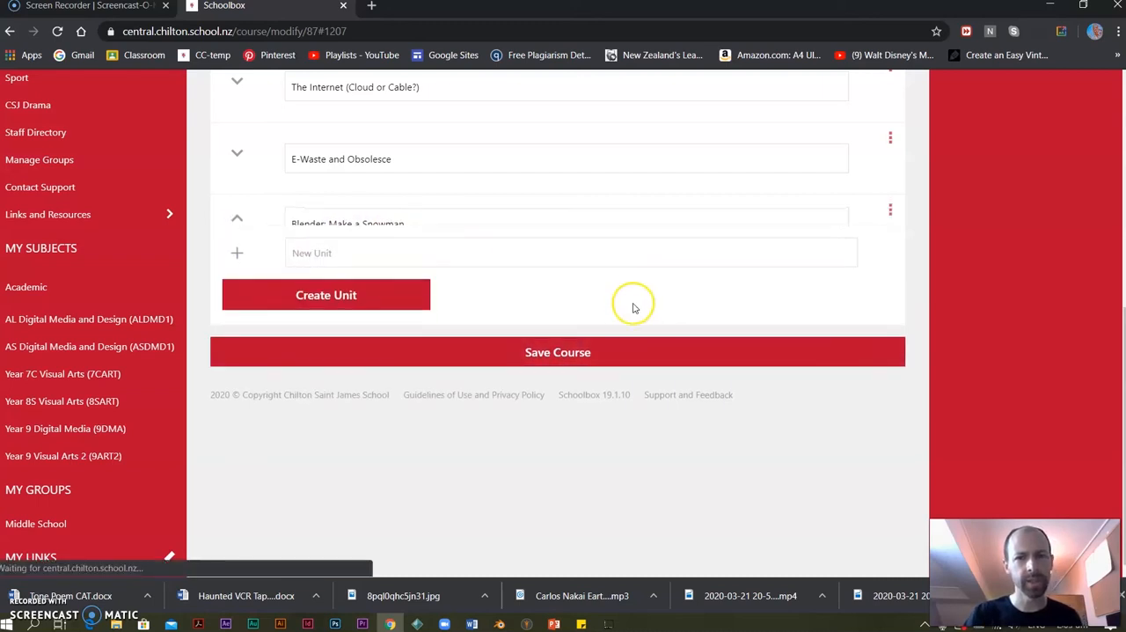
Start a new due work item in the Blender: Make a Snowman unit, with the unit's name as title and description.
left_click(647, 347)
left_click(289, 264)
key("ctrl+v")
left_click(269, 478)
key("ctrl+v")
Give the Make a Snowman due work a weight of 10 and visibility Staff and Students, create it and collapse its unit.
scroll(322, 342, "down", 5)
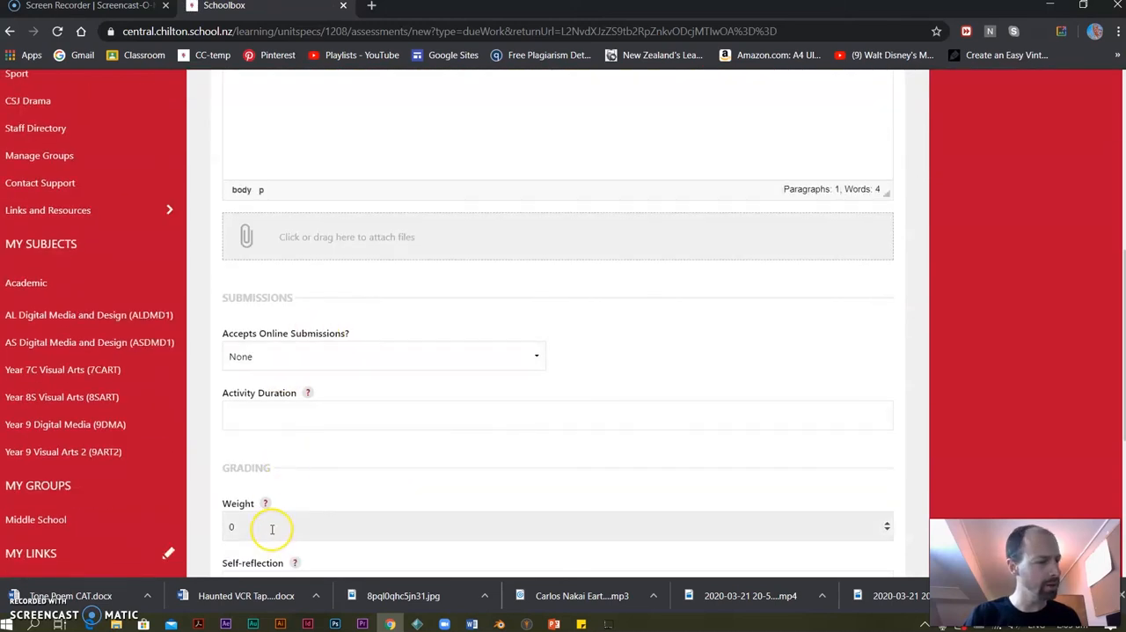
left_click(231, 526)
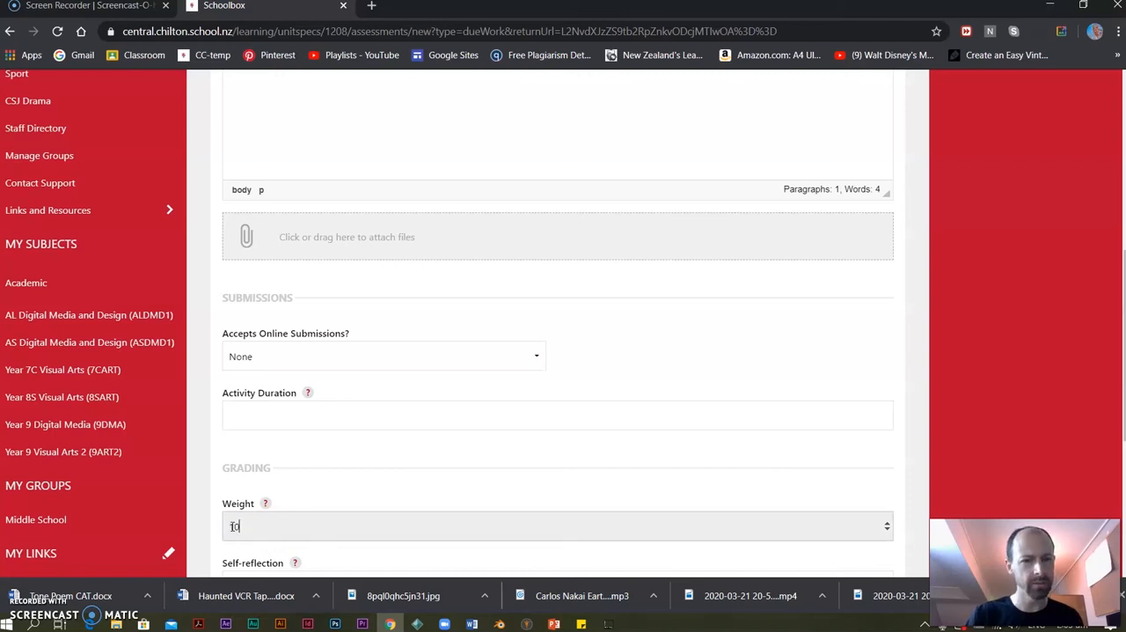
scroll(390, 508, "down", 3)
left_click(291, 424)
left_click(274, 455)
scroll(326, 430, "down", 2)
left_click(314, 497)
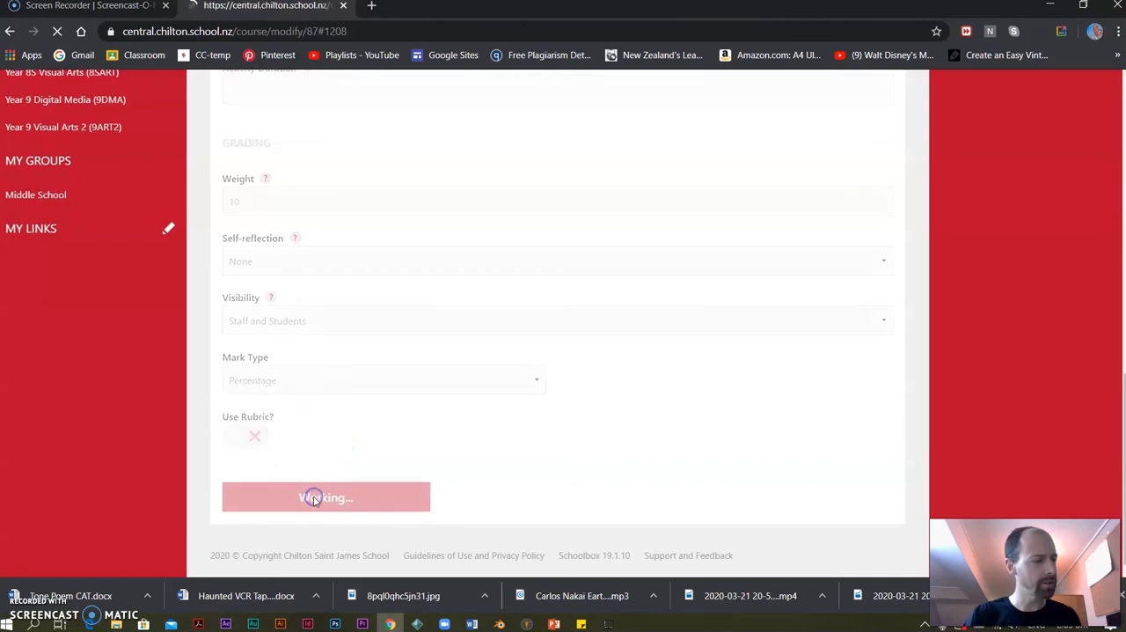
scroll(373, 419, "down", 5)
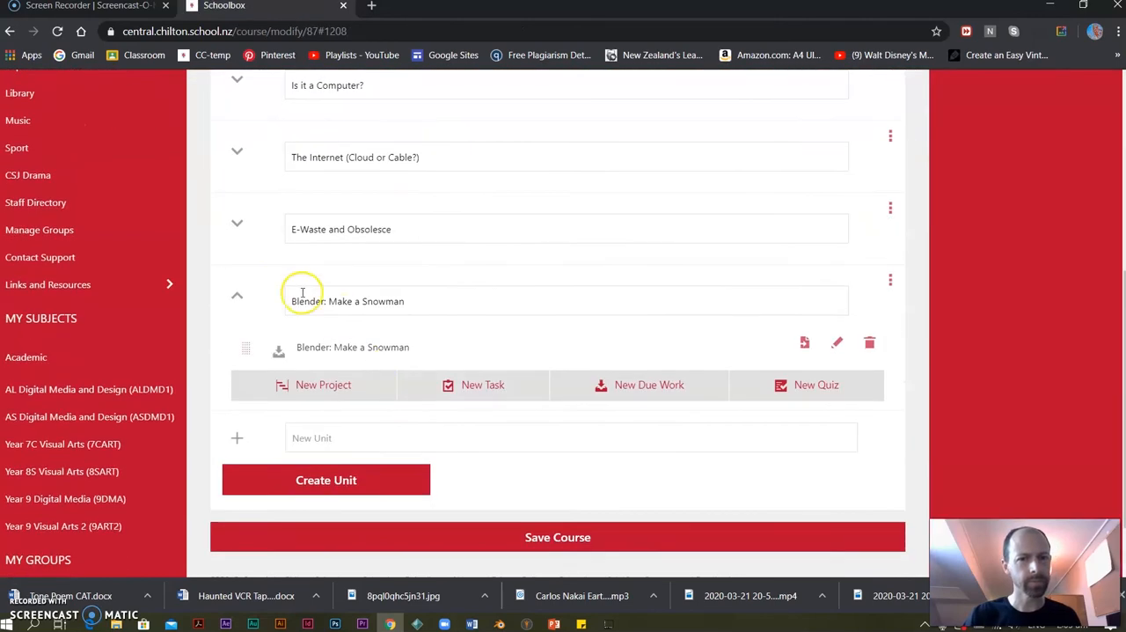
left_click(235, 295)
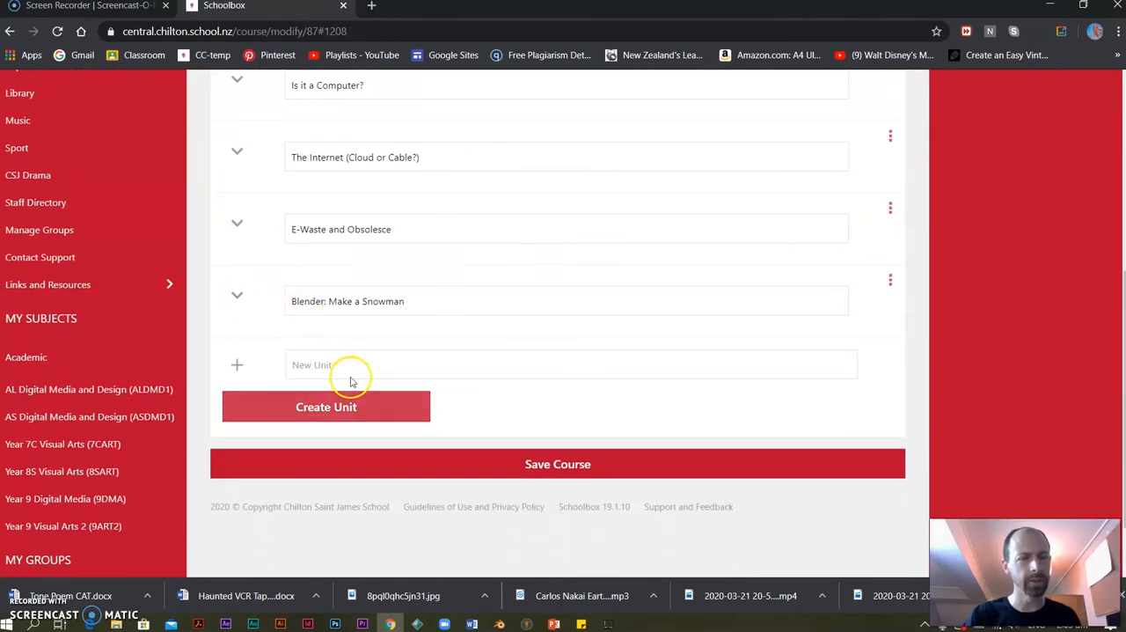
Create a new course unit named "Blender: Chess Board & Wrecking Ball", copying its name for reuse.
left_click(339, 364)
key("ctrl+v")
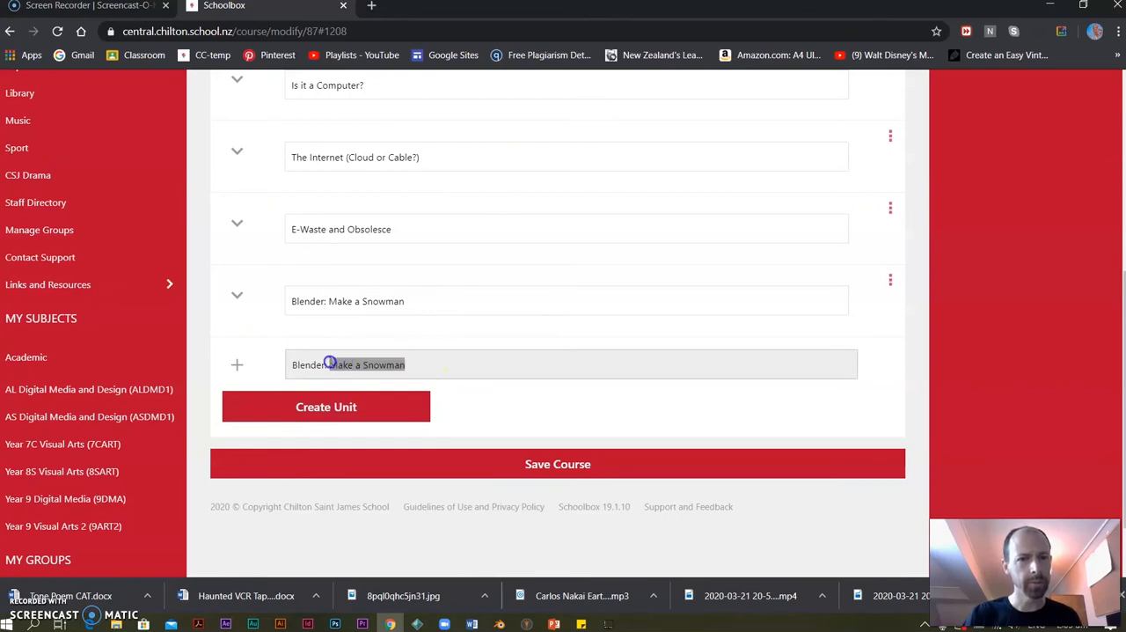
key("BackSpace")
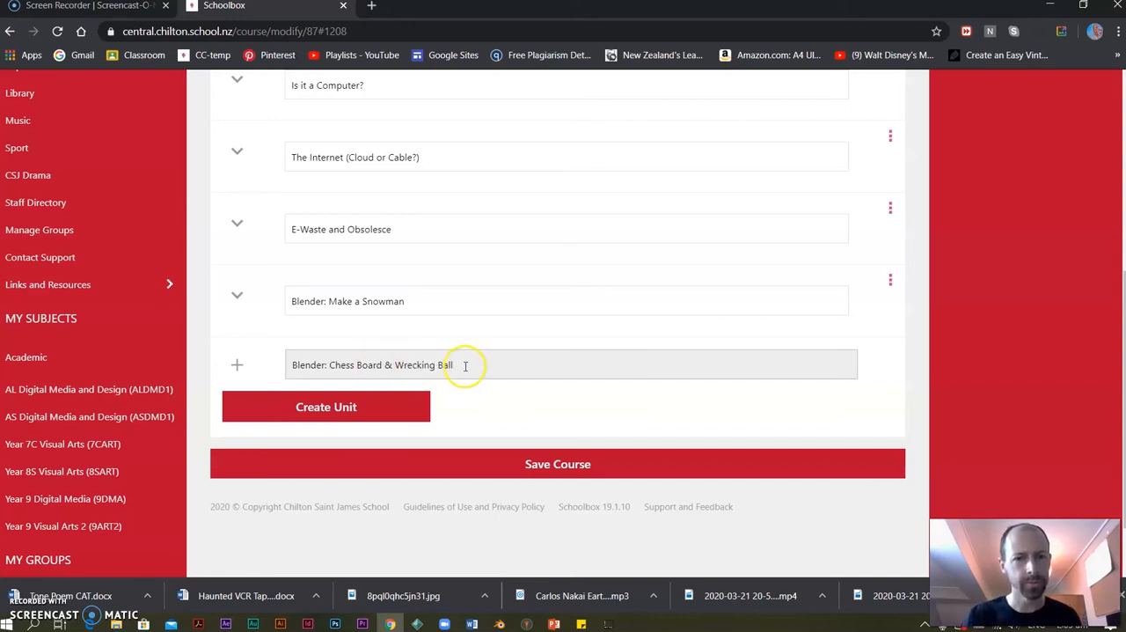
left_click_drag(465, 366, 168, 367)
key("ctrl+c")
left_click(322, 406)
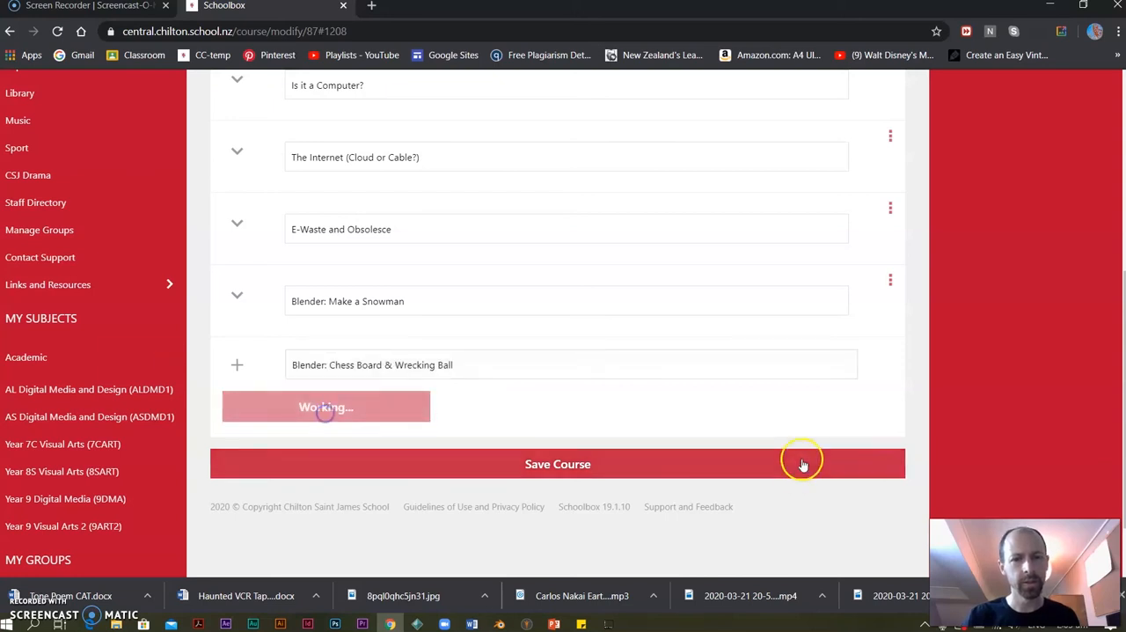
Start a new due work item in the Blender: Chess Board & Wrecking Ball unit, with the unit's name as title and description.
left_click(639, 479)
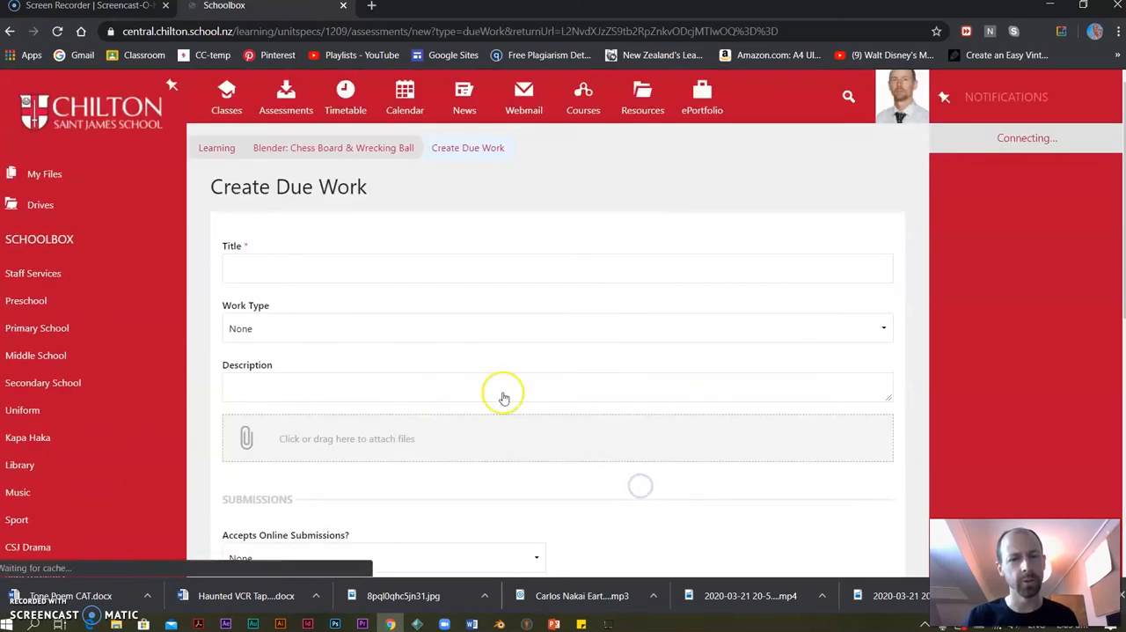
left_click(286, 272)
key("ctrl+v")
left_click(309, 503)
key("ctrl+v")
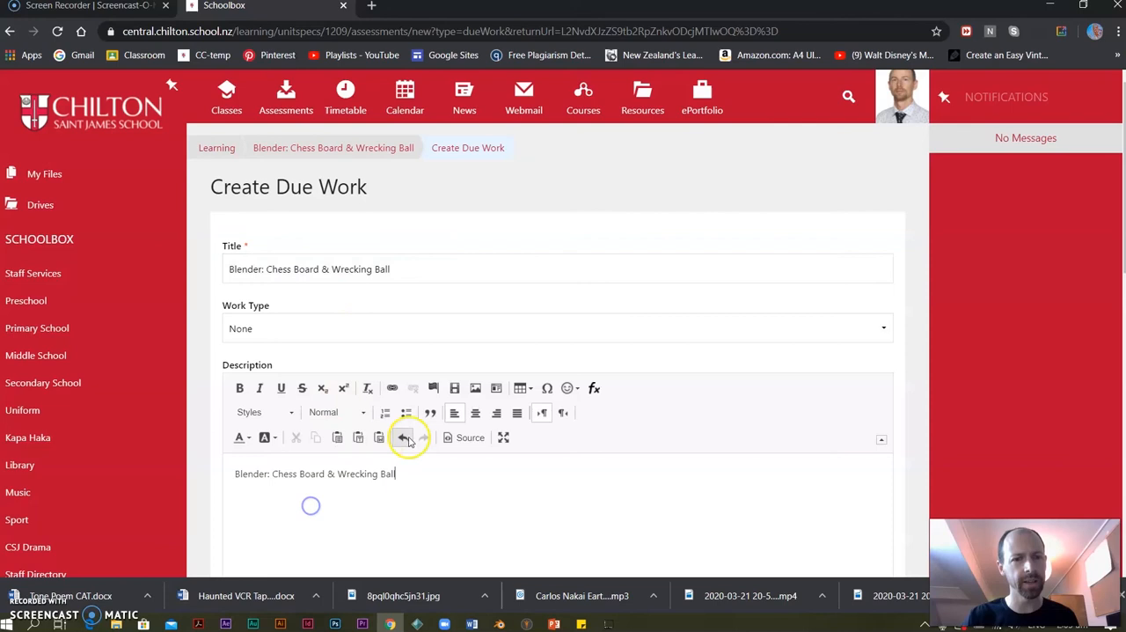
Give the Chess Board & Wrecking Ball due work a weight of 20 and visibility Staff and Students, create it and collapse its unit.
scroll(291, 396, "down", 5)
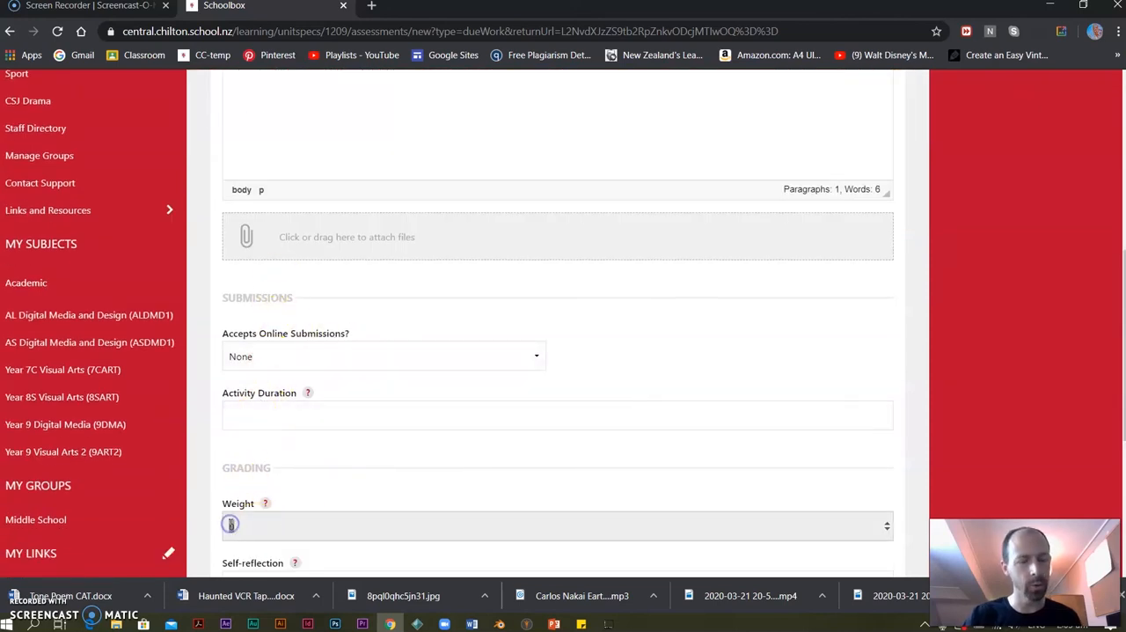
scroll(349, 401, "down", 3)
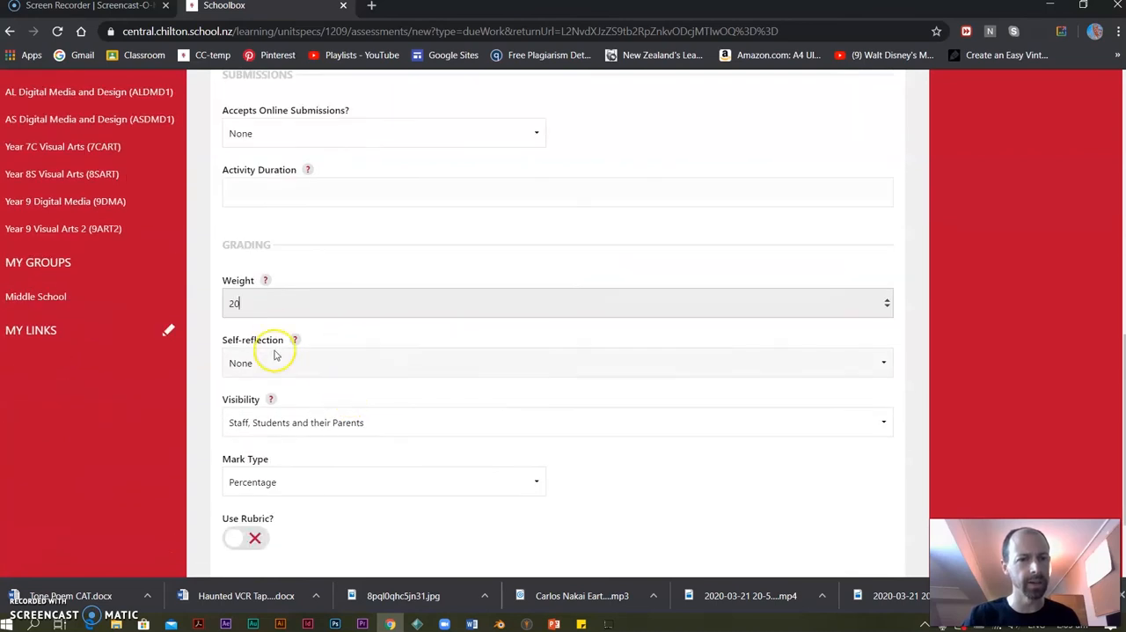
left_click(296, 422)
left_click(290, 456)
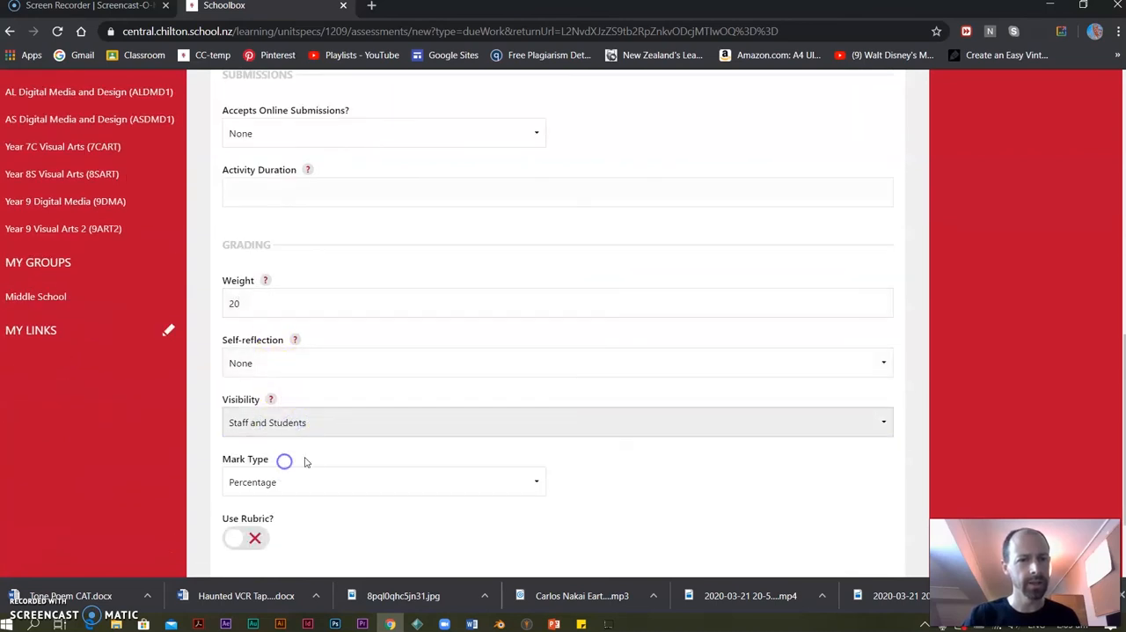
scroll(290, 462, "down", 3)
left_click(292, 500)
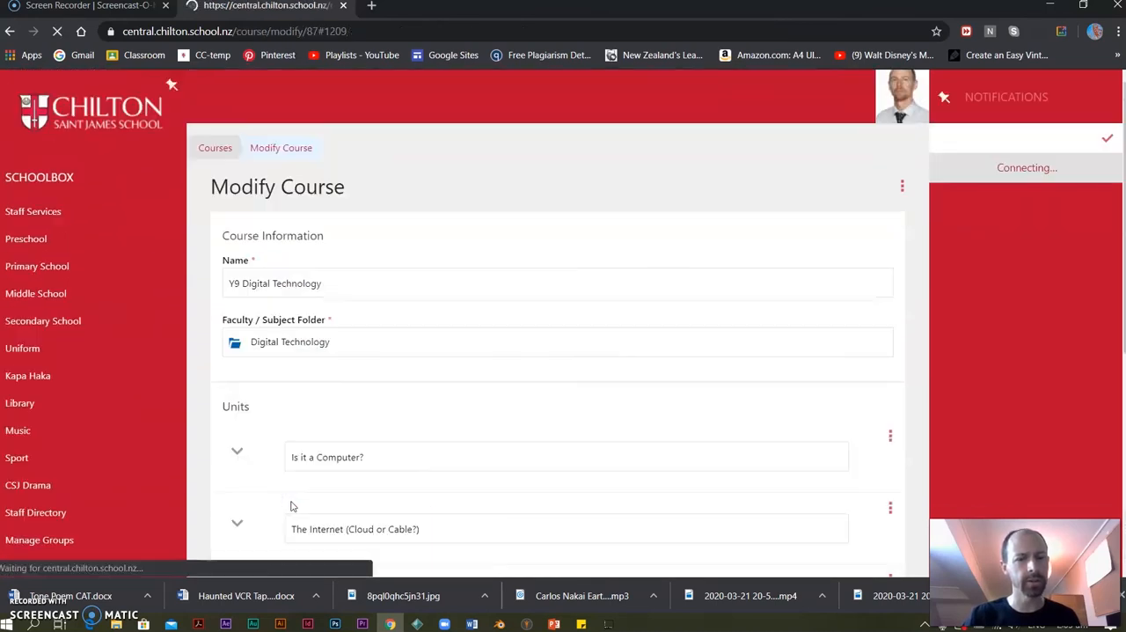
left_click(239, 373)
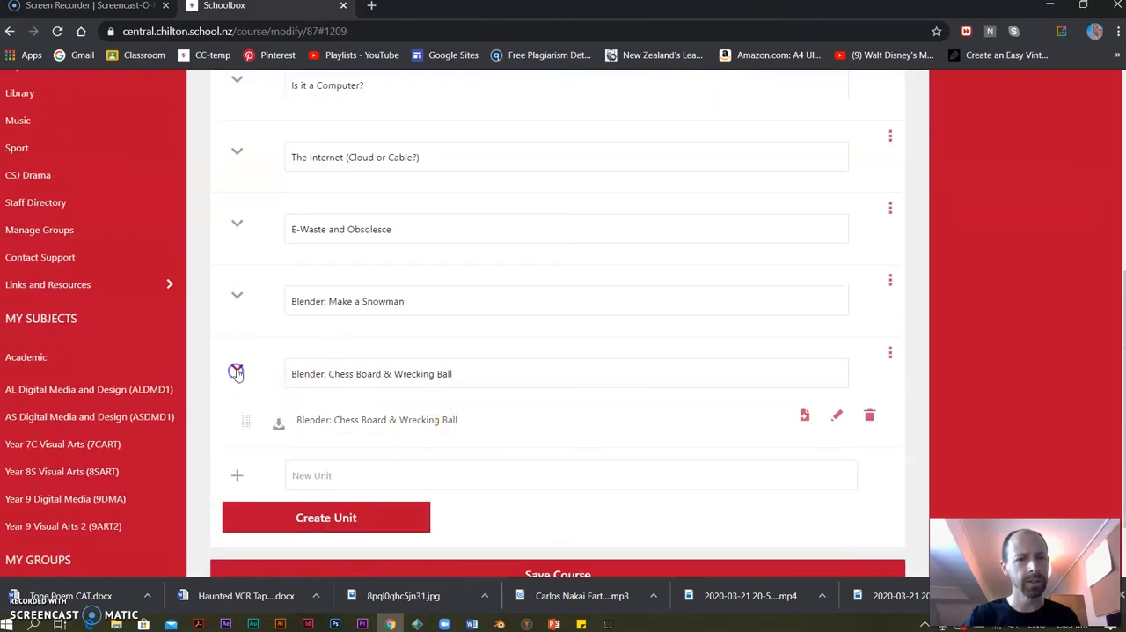
Create a new course unit named "Blender: Goldberg Machine", copying its name for reuse.
left_click(337, 433)
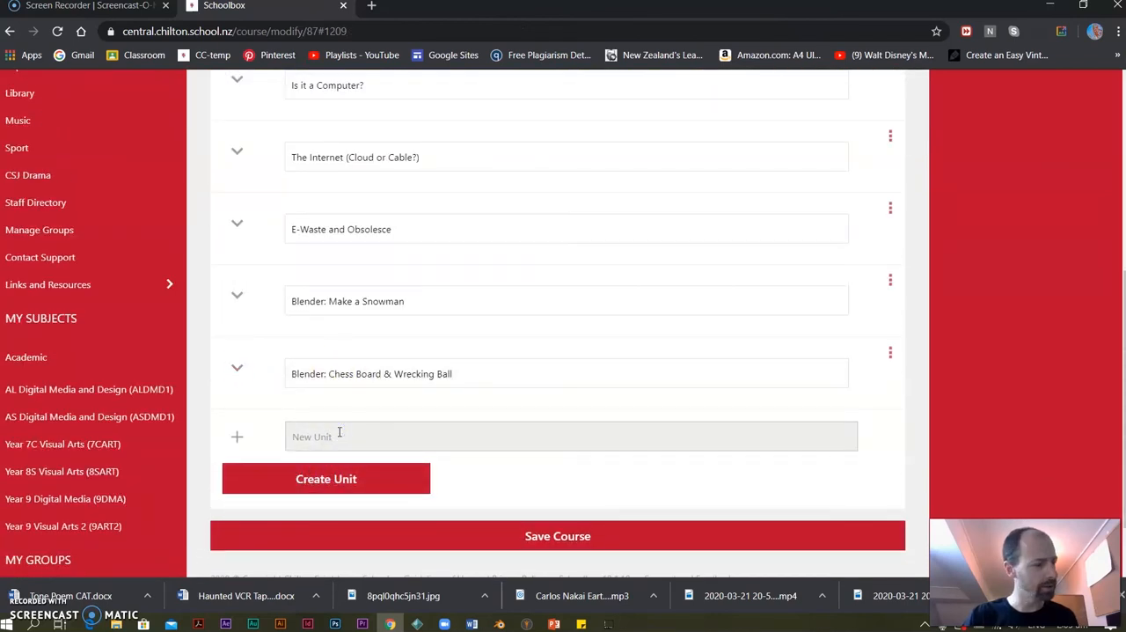
key("ctrl+v")
left_click_drag(469, 432, 347, 433)
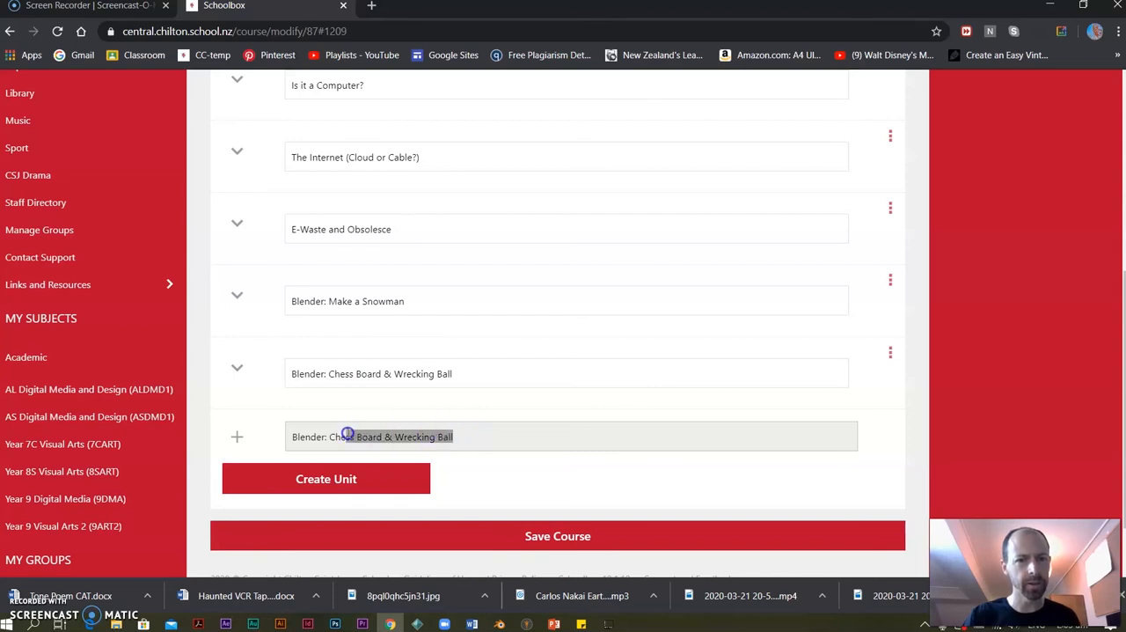
type("Bo")
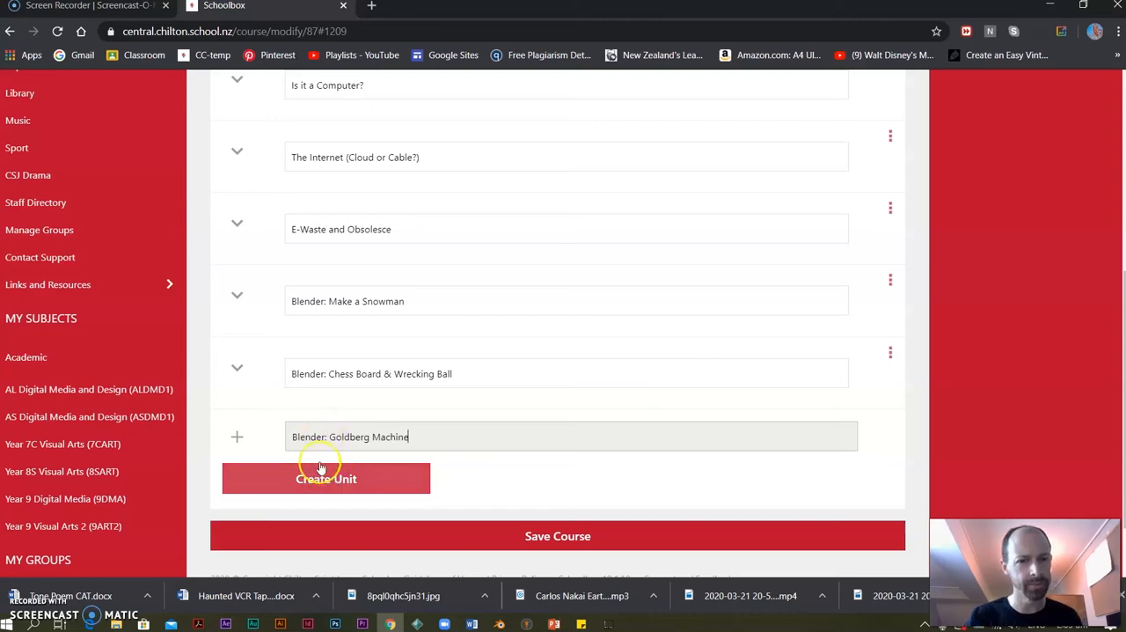
left_click_drag(410, 436, 289, 433)
key("ctrl+c")
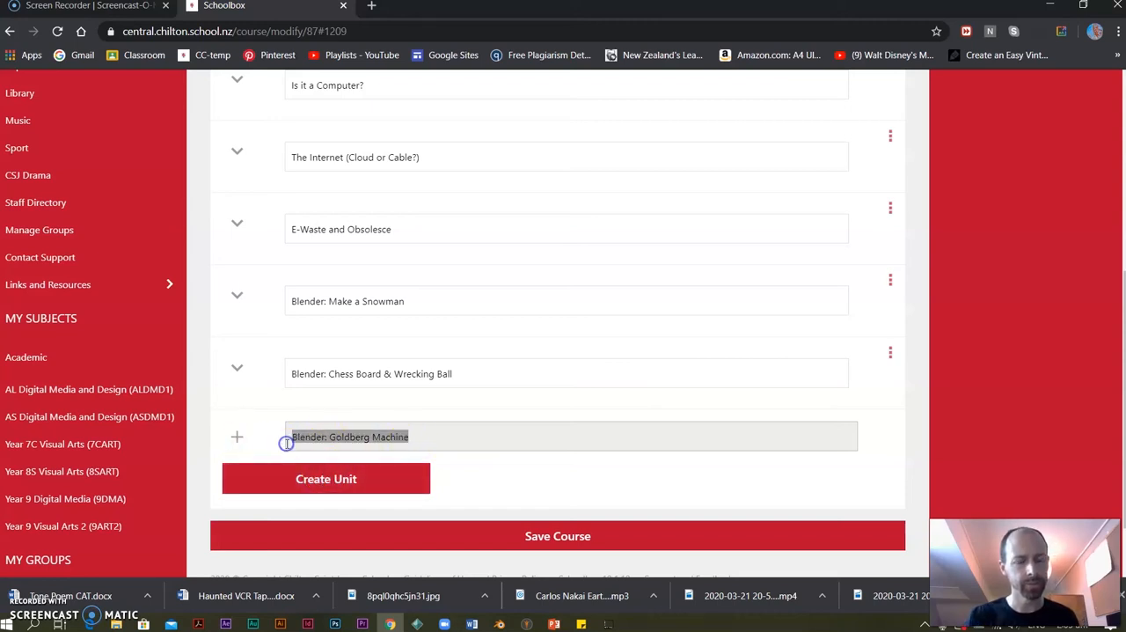
left_click(352, 475)
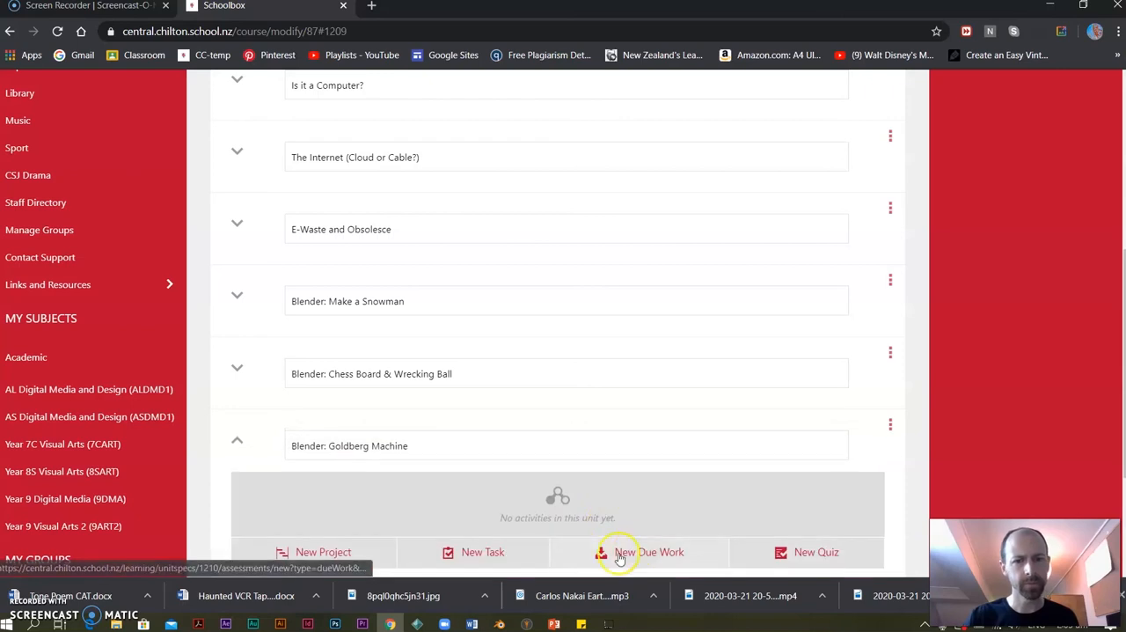
Start a new due work item in the Blender: Goldberg Machine unit, with the unit's name as title and description.
scroll(660, 525, "down", 2)
left_click(628, 402)
left_click(296, 276)
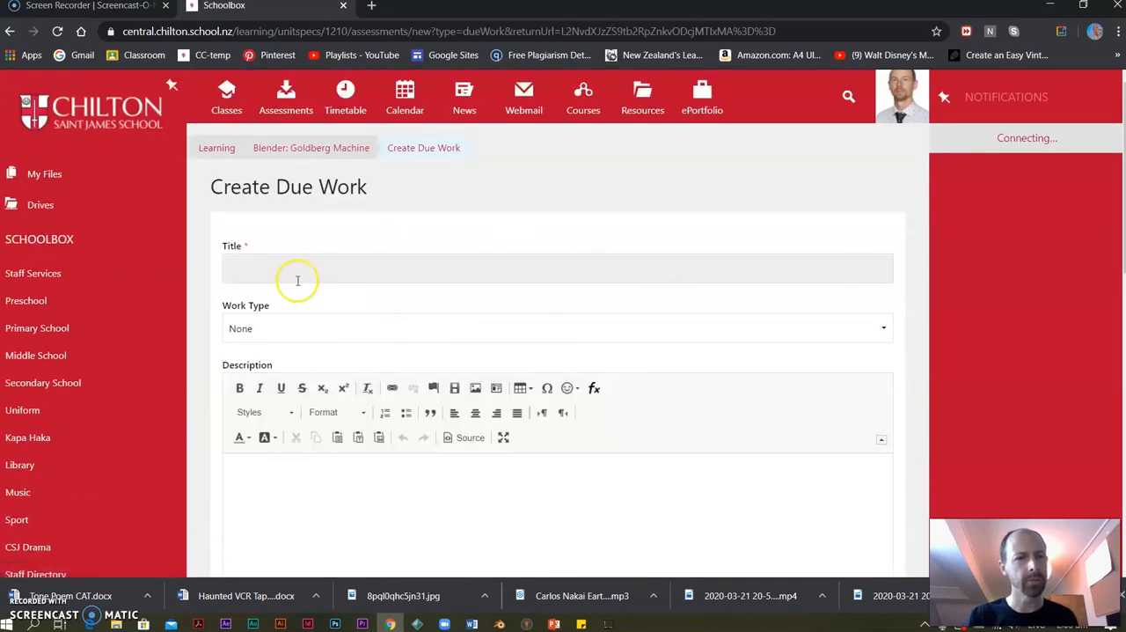
key("ctrl+v")
left_click(281, 462)
key("ctrl+v")
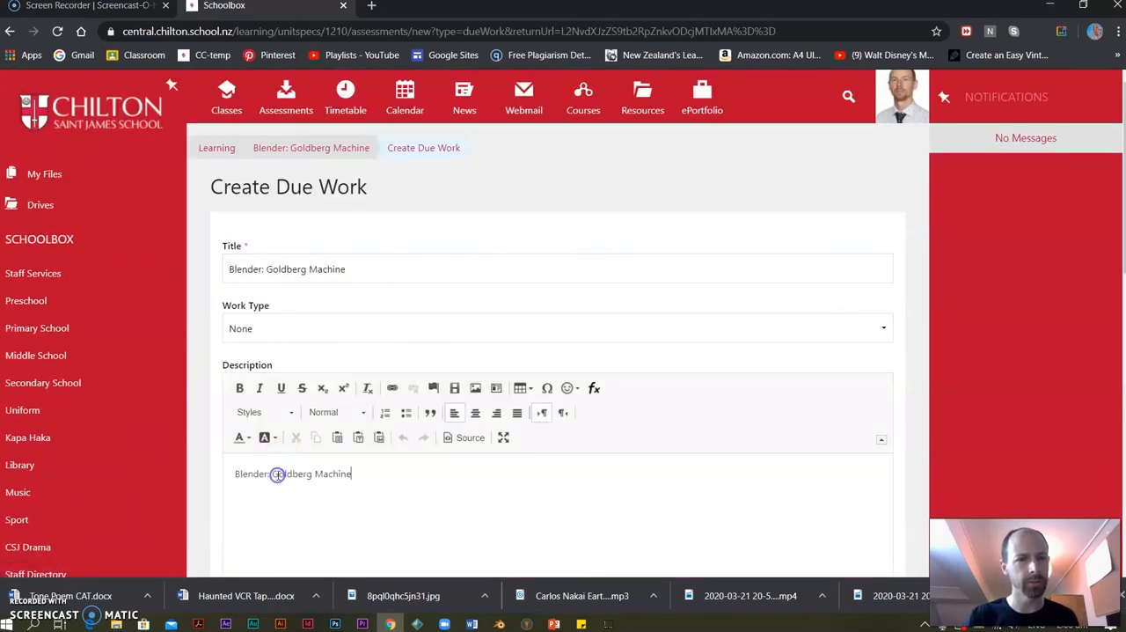
Give the Goldberg Machine due work a weight of 19 and visibility Staff and Students, create it and collapse its unit.
scroll(277, 471, "down", 5)
left_click(252, 524)
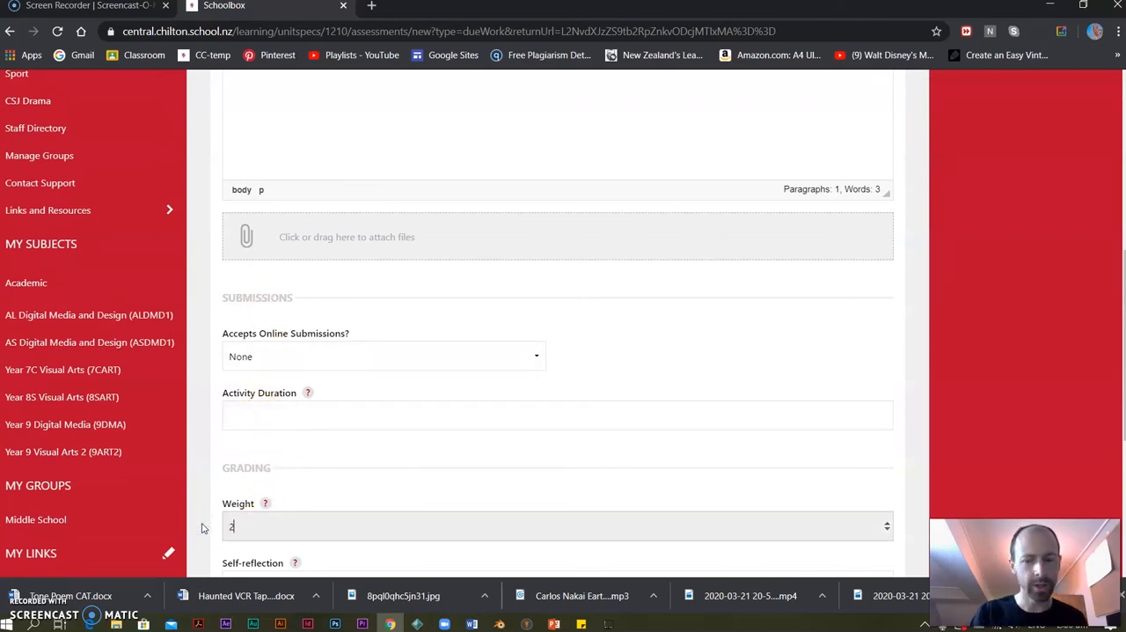
scroll(299, 510, "down", 4)
left_click(293, 350)
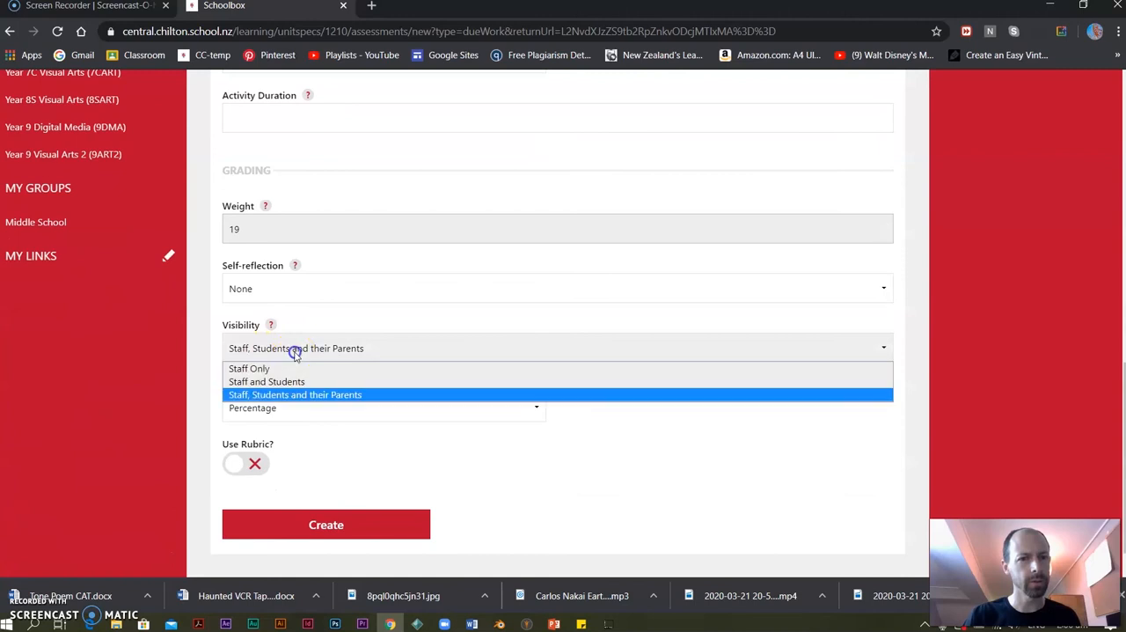
left_click(264, 382)
left_click(282, 526)
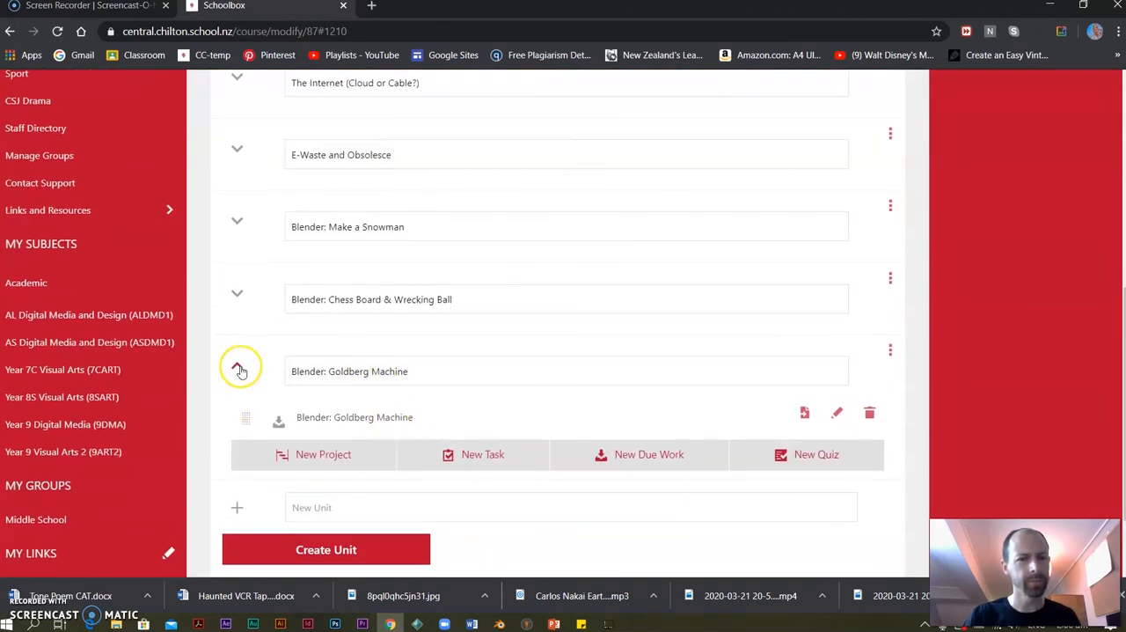
left_click(238, 368)
Create a new course unit named "3D Print Object", copying its name for reuse.
left_click(311, 434)
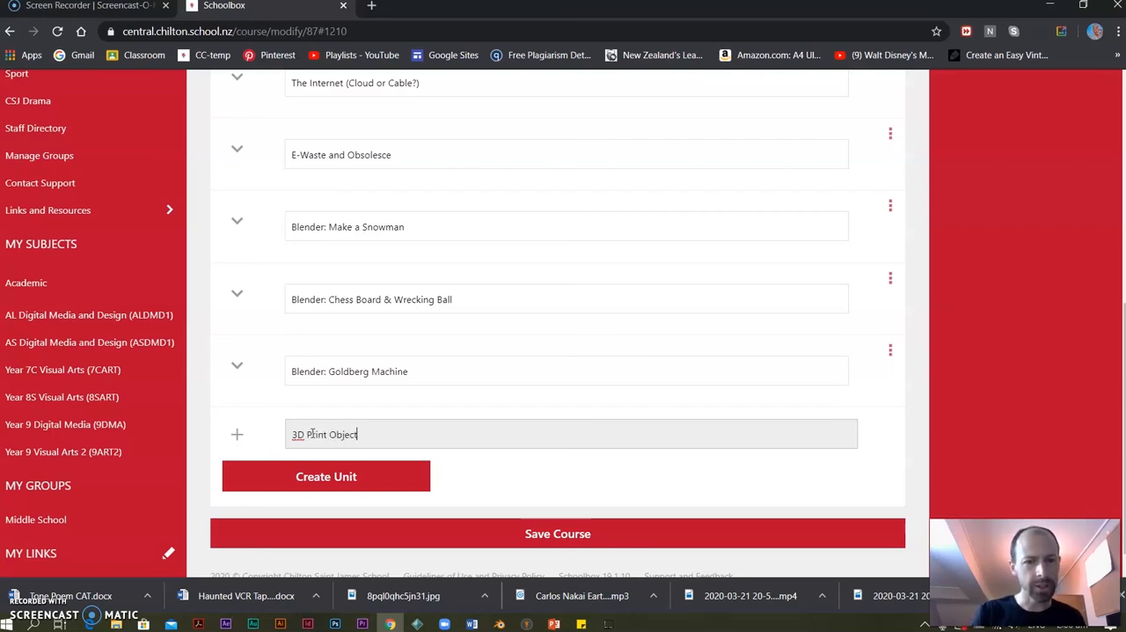
left_click_drag(360, 433, 333, 434)
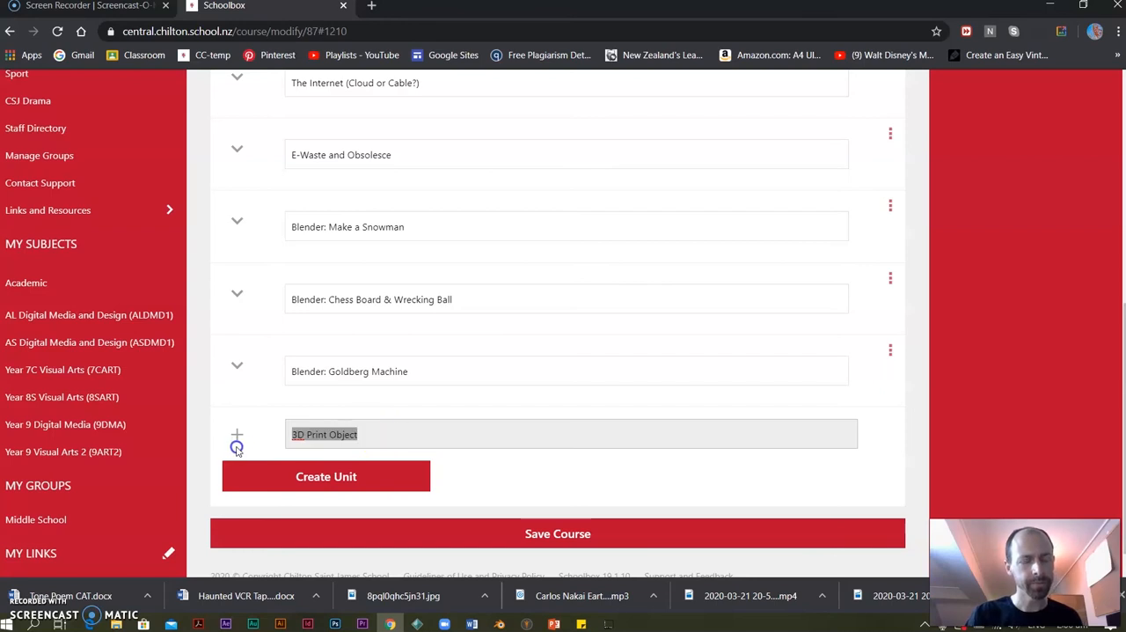
left_click(319, 472)
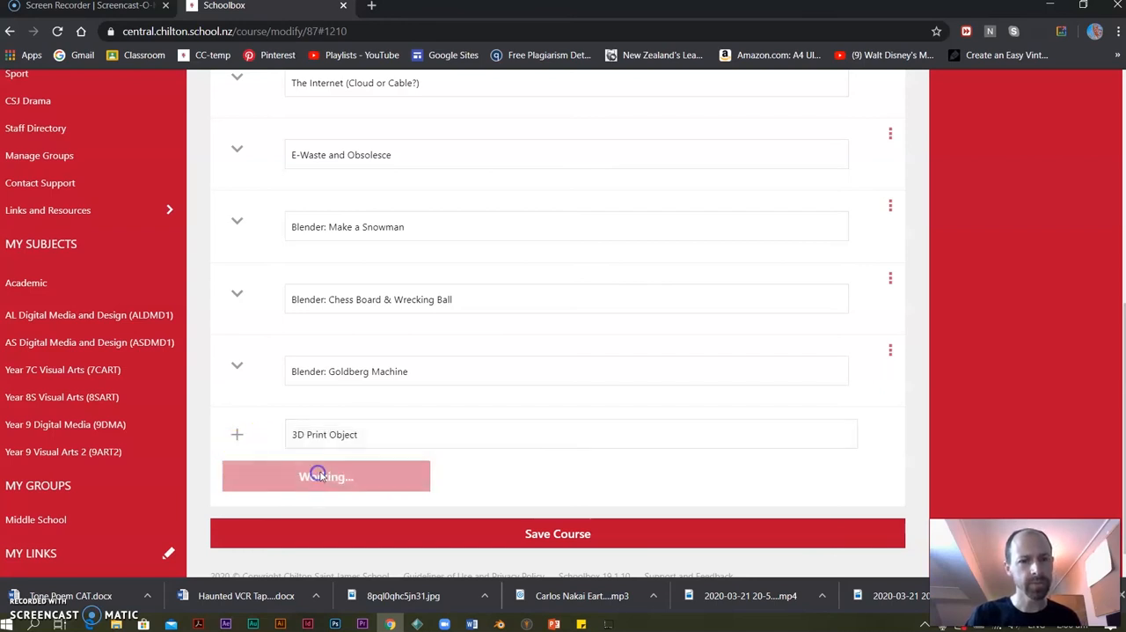
Start a new due work item in the 3D Print Object unit, with the unit's name as title and description.
left_click(656, 550)
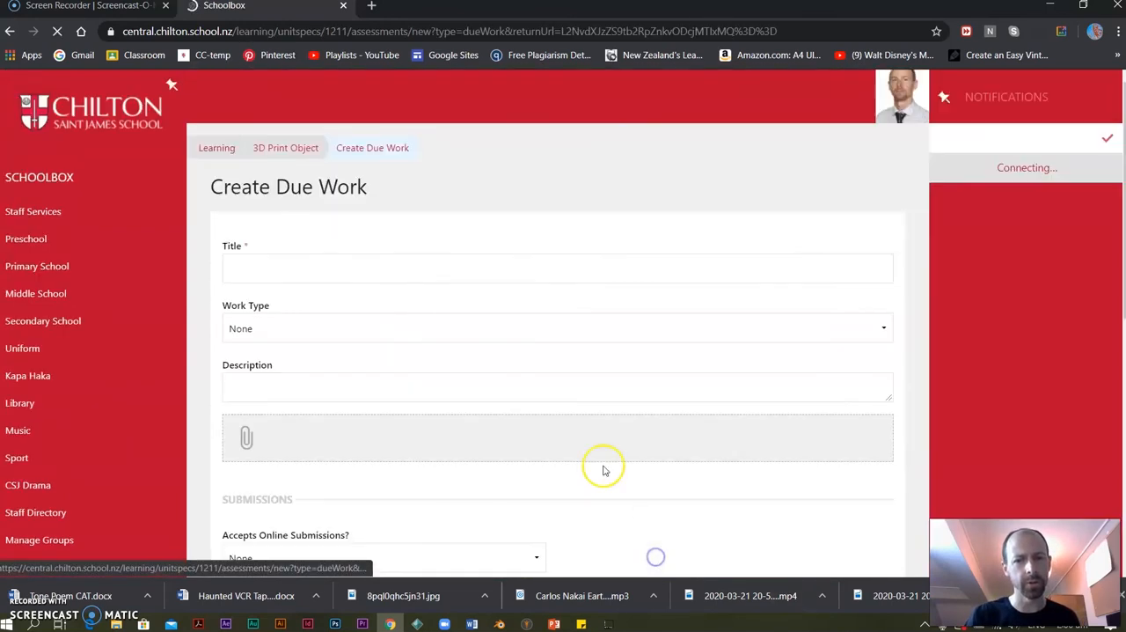
left_click(290, 266)
type("3D Print Object")
left_click(303, 523)
type("3D Print Object")
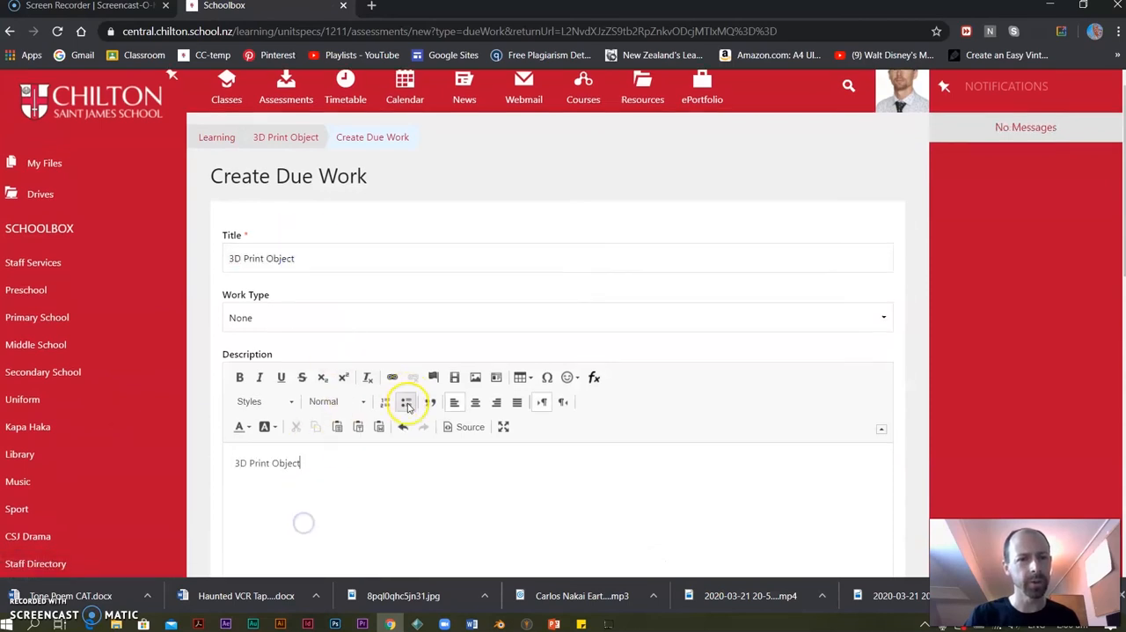
Give the 3D Print Object due work a weight of 5 and visibility Staff Only, create it and collapse its unit.
scroll(282, 431, "down", 10)
left_click_drag(262, 382, 212, 386)
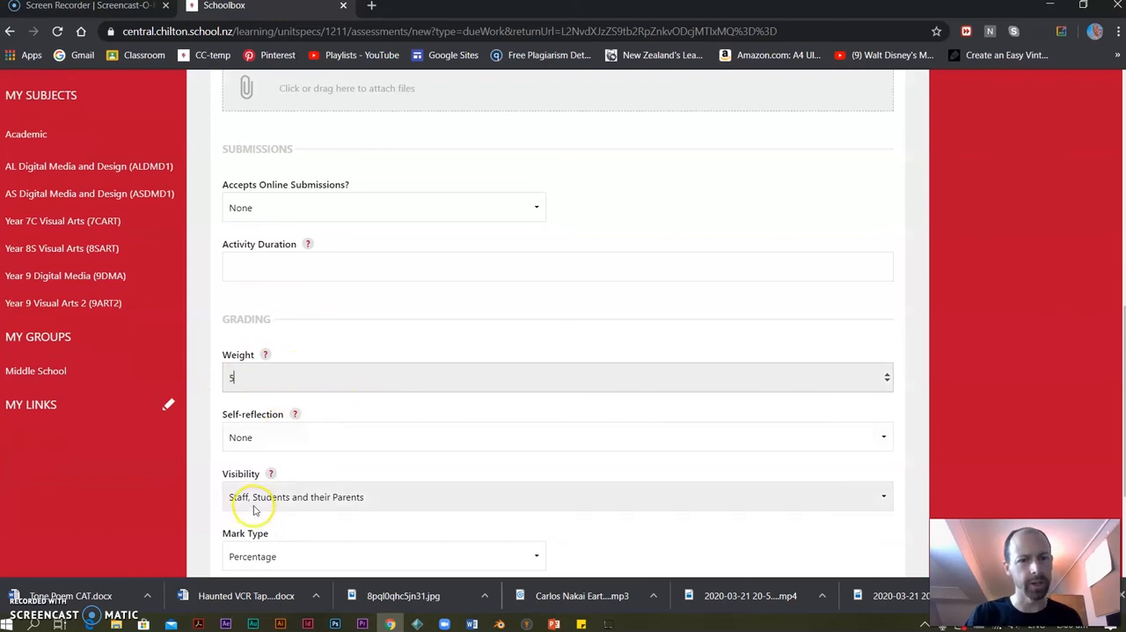
left_click(289, 498)
left_click(263, 519)
scroll(296, 440, "down", 2)
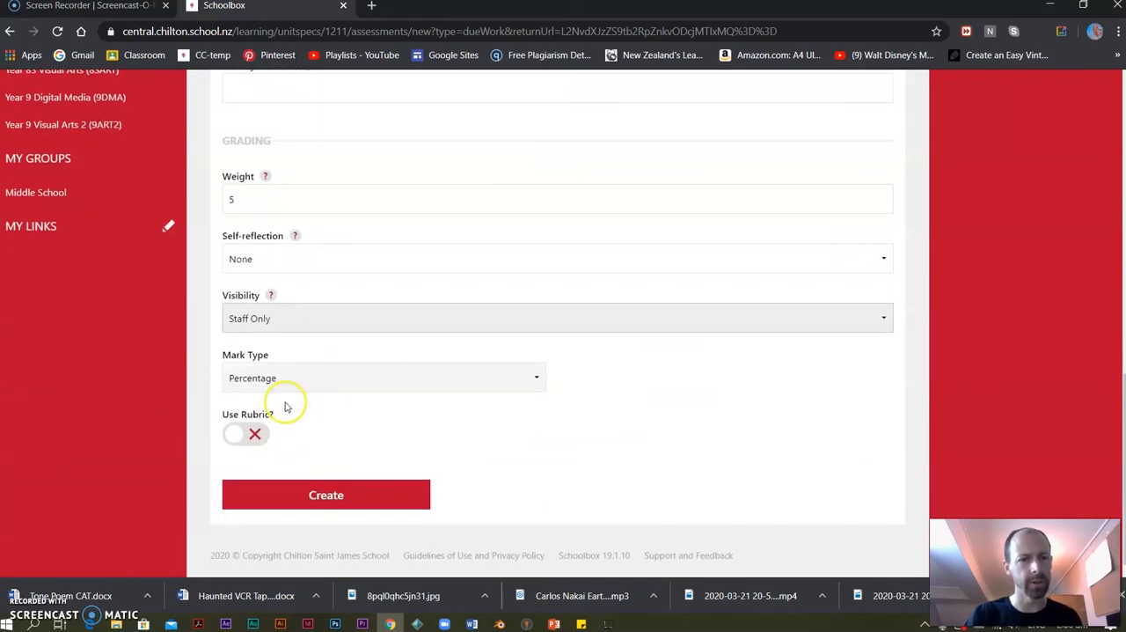
left_click(322, 493)
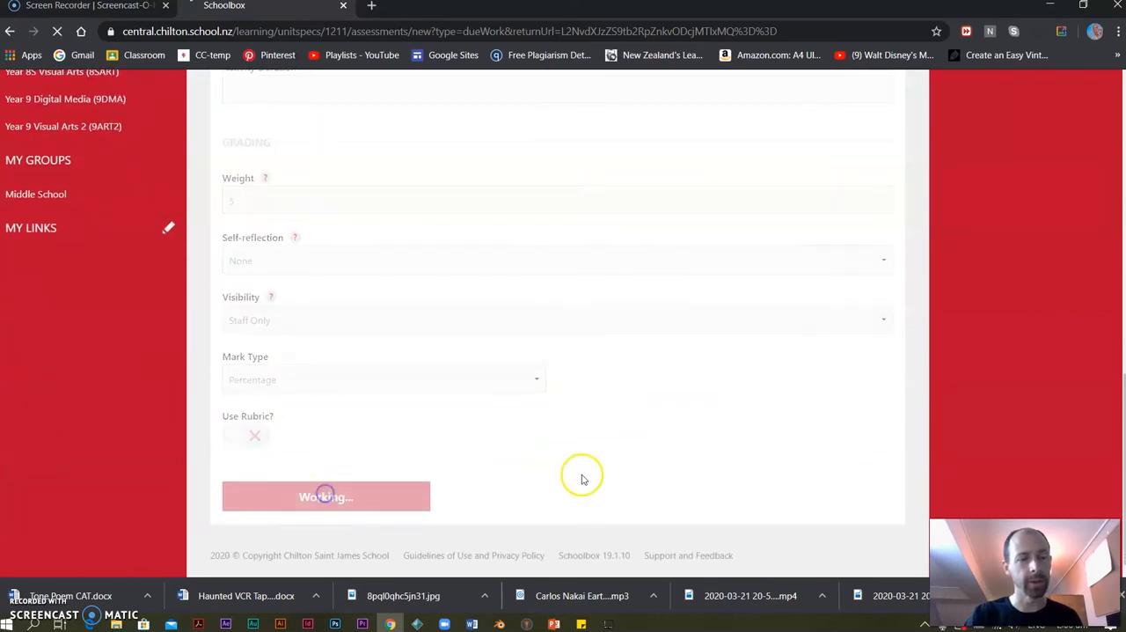
scroll(402, 467, "down", 6)
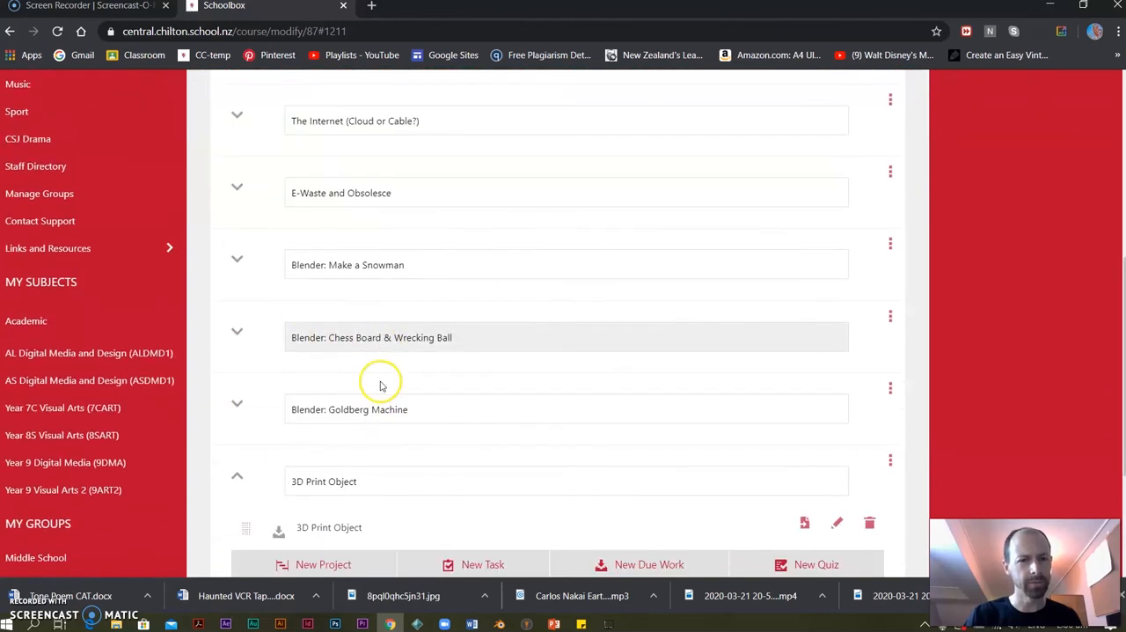
left_click(238, 367)
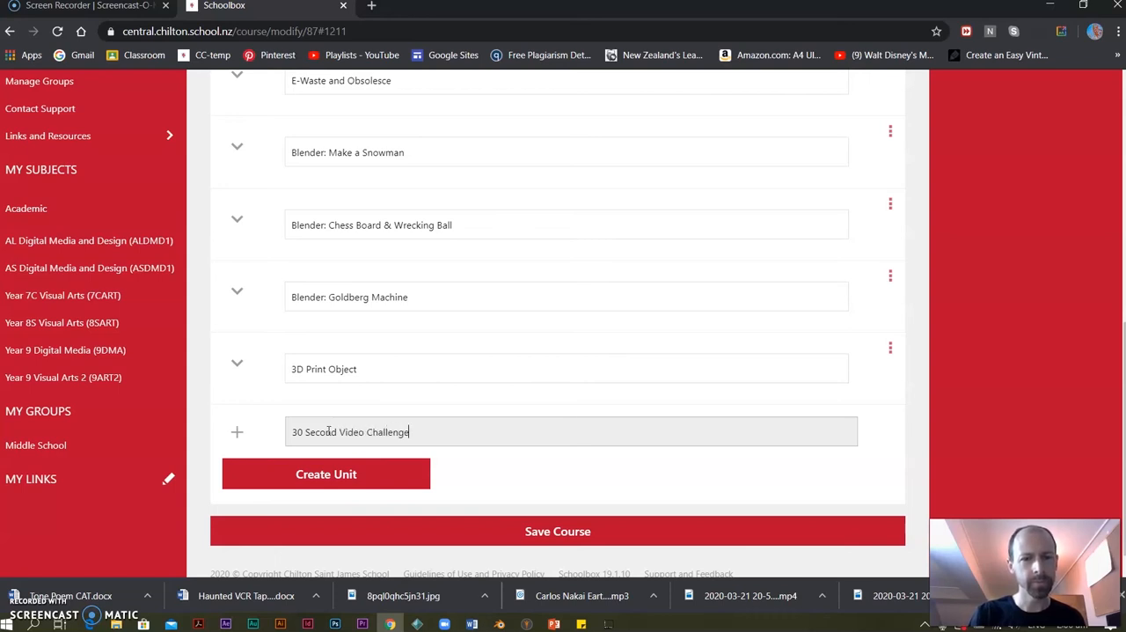
Create a course unit named "30 Second Video Challenge" and start a due work item in it with that name as title and description.
left_click_drag(410, 432, 208, 437)
key("ctrl+c")
left_click(304, 476)
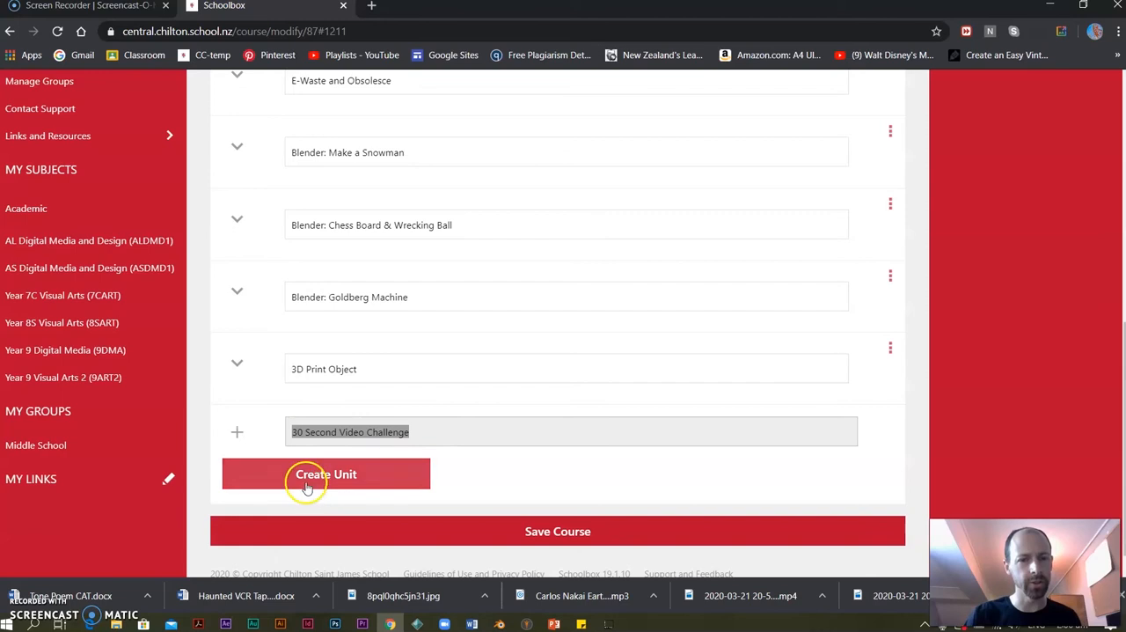
left_click(642, 545)
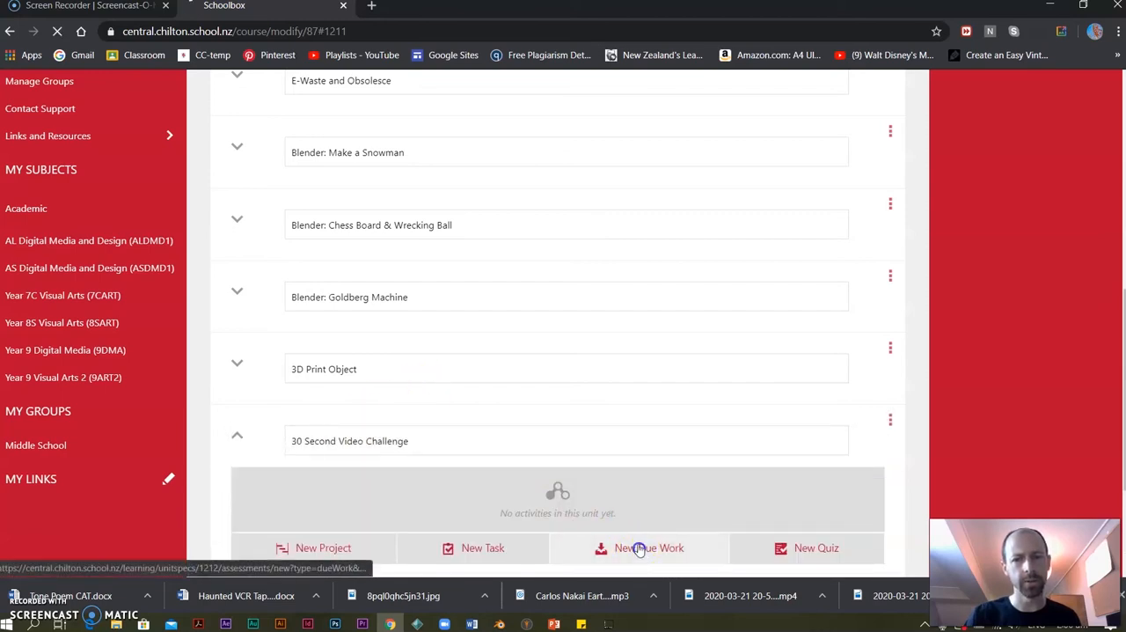
left_click(293, 263)
key("ctrl+v")
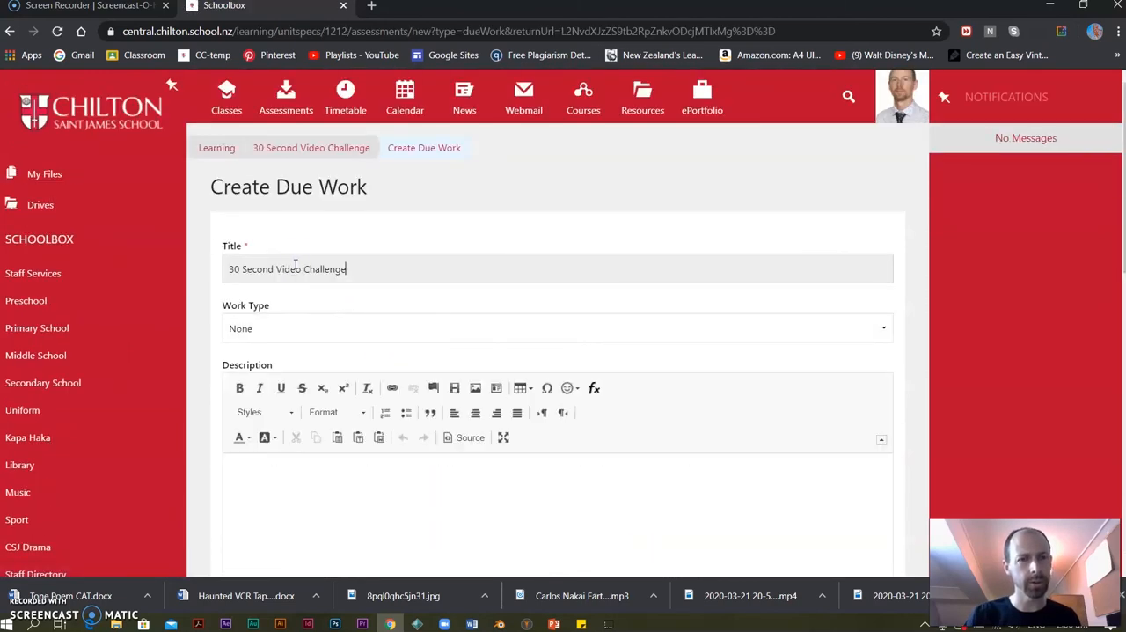
left_click(286, 458)
key("ctrl+v")
Create the 30 Second Video Challenge due work with weight 10, Self-reflection enabled and visibility Staff and Students, and collapse its unit.
scroll(360, 440, "down", 7)
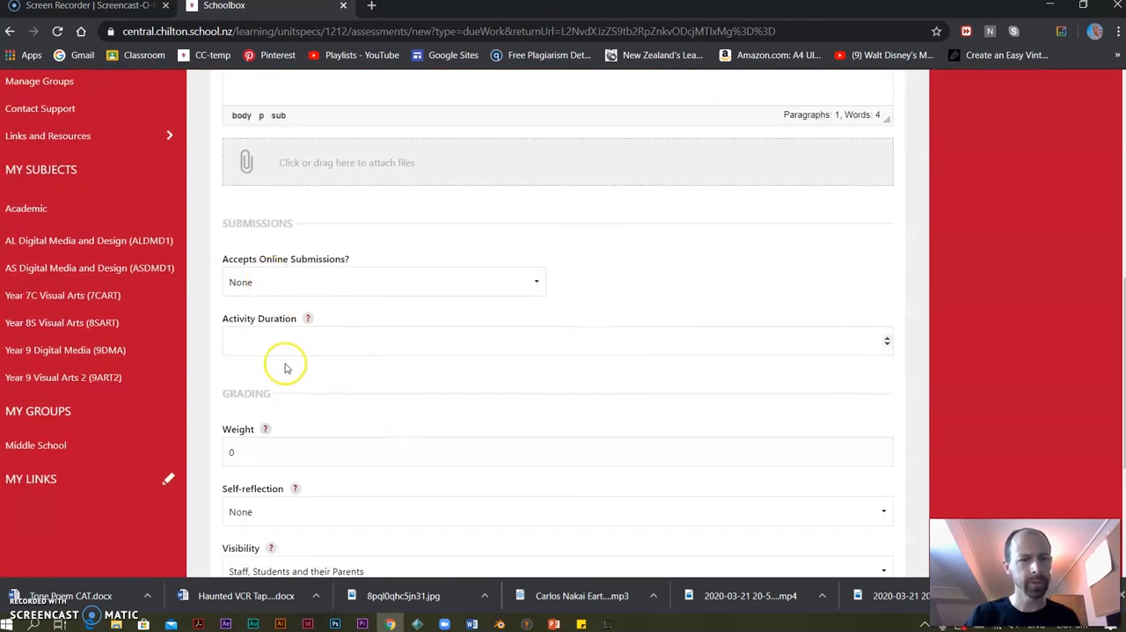
left_click(272, 452)
left_click_drag(272, 452, 193, 453)
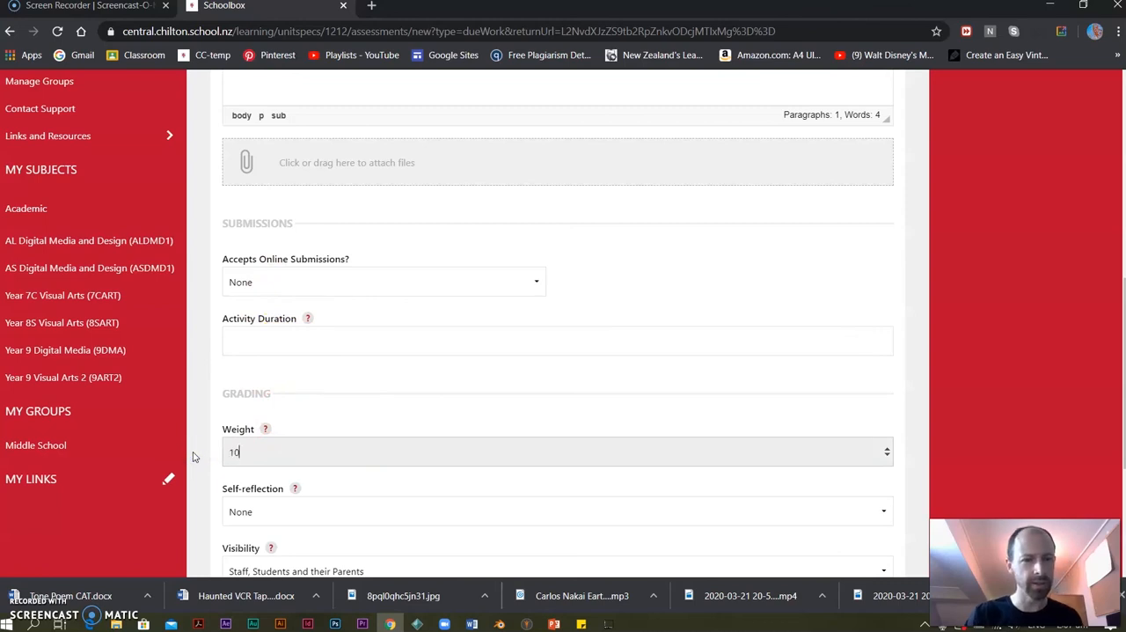
left_click(314, 511)
left_click(275, 546)
scroll(343, 453, "down", 3)
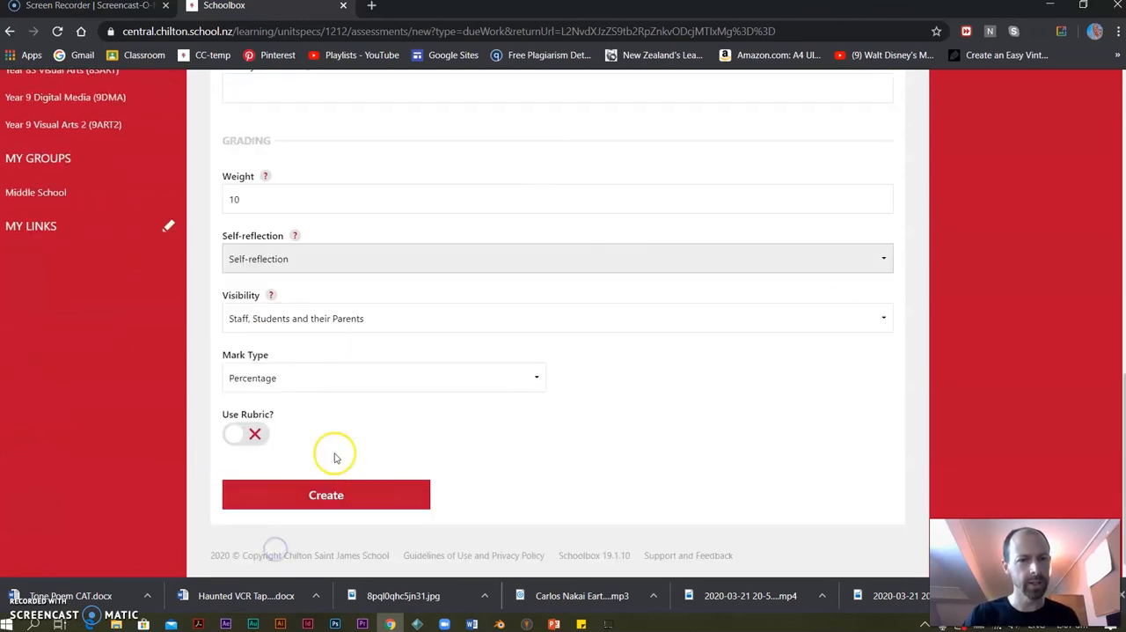
left_click(300, 320)
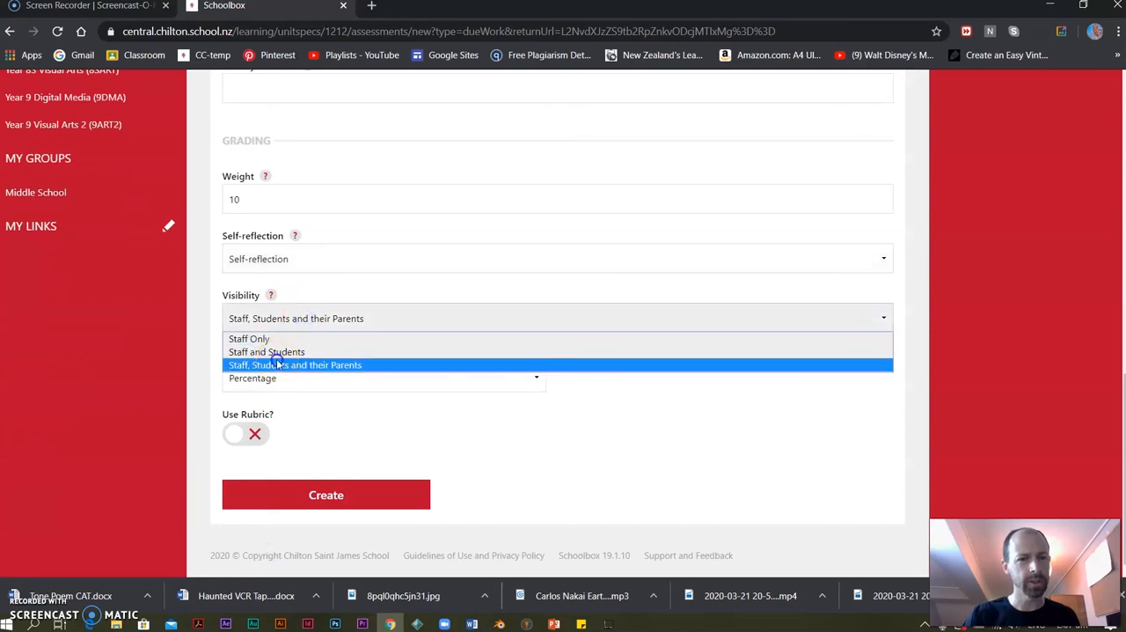
left_click(277, 352)
left_click(283, 495)
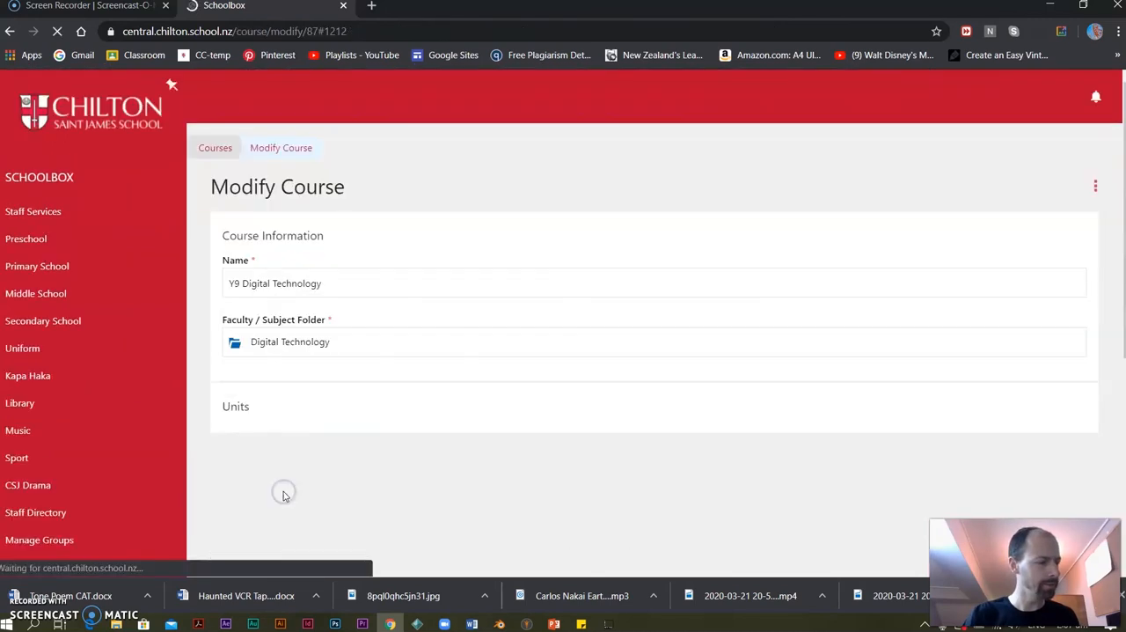
left_click(238, 270)
Create a new course unit named "Using Large Format Printer", copying its name for reuse.
left_click(342, 413)
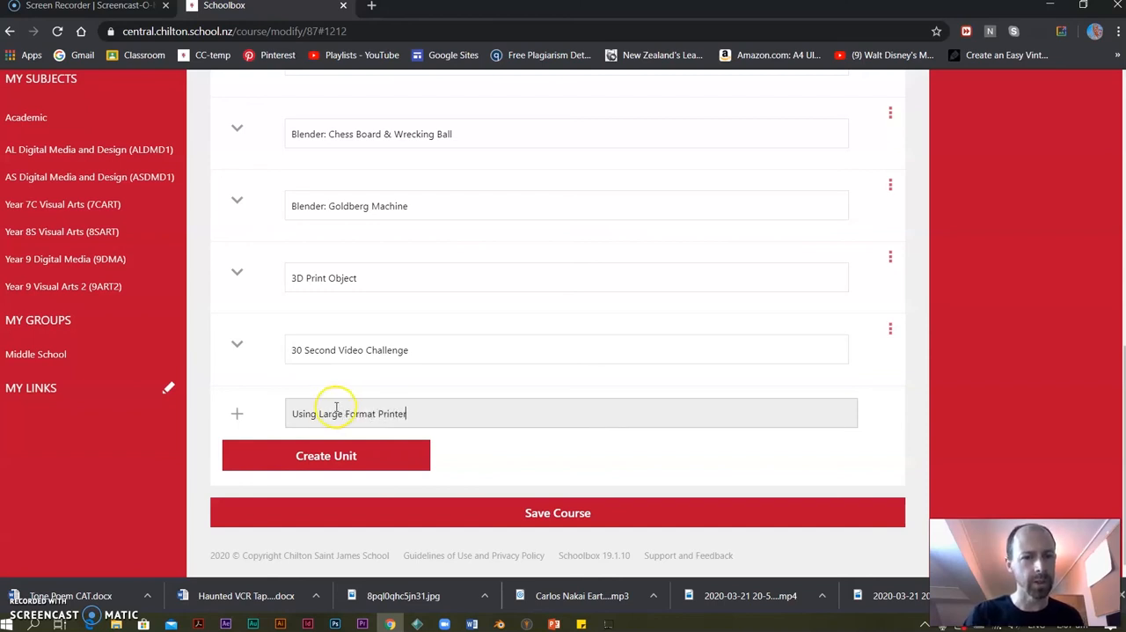
left_click_drag(432, 415, 247, 418)
key("ctrl+c")
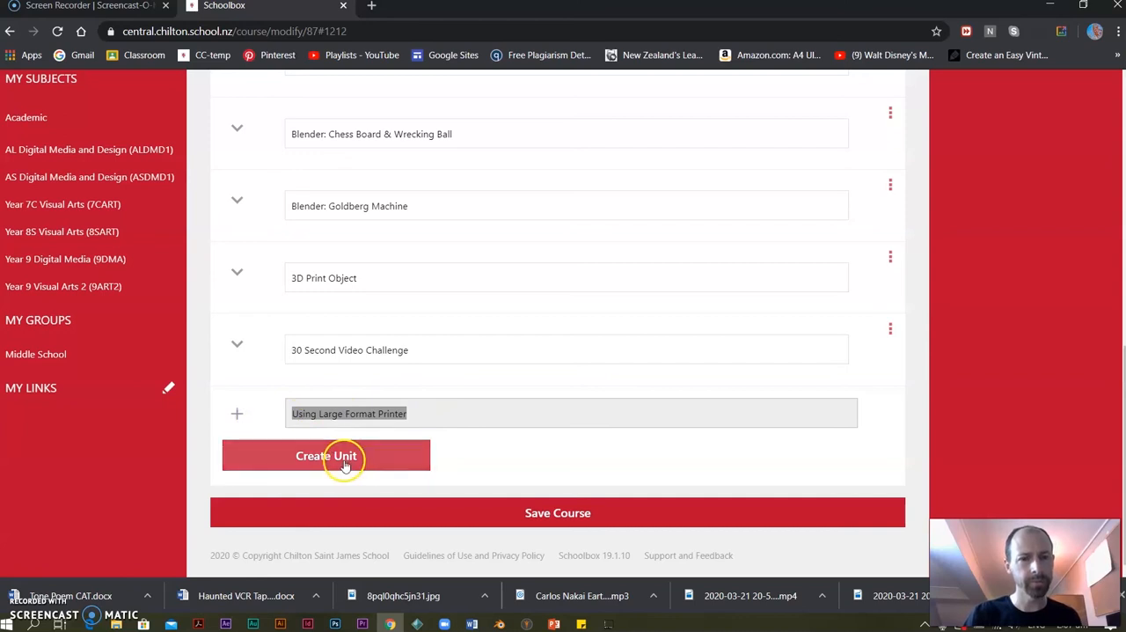
left_click(379, 461)
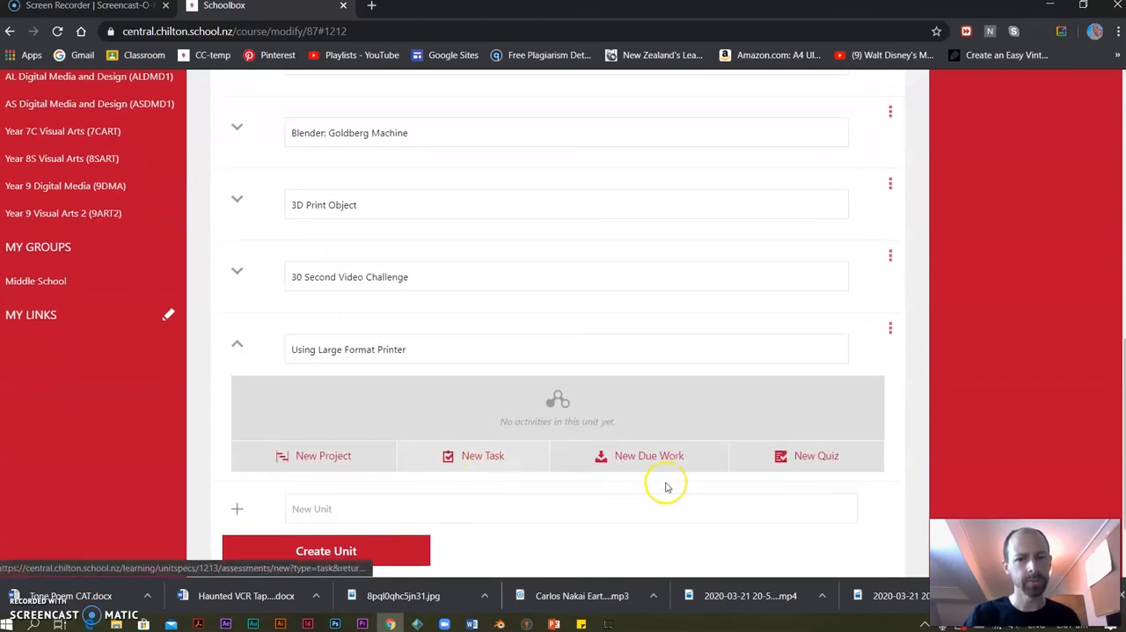
Start a new due work item in the Using Large Format Printer unit, with the unit's name as title and description.
left_click(643, 454)
left_click(269, 260)
key("ctrl+v")
left_click(279, 510)
key("ctrl+v")
Give the Using Large Format Printer due work a weight of 5 and visibility Staff and Students, create it and collapse its unit.
scroll(396, 440, "down", 4)
scroll(266, 495, "down", 3)
left_click_drag(249, 379, 187, 380)
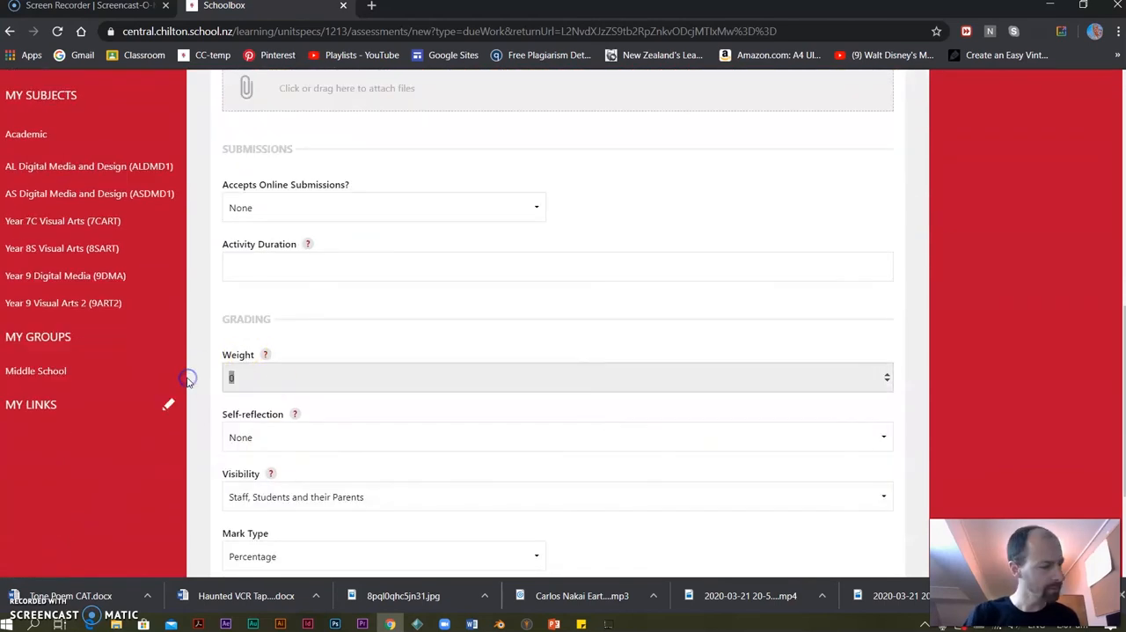
type("5")
scroll(281, 440, "down", 1)
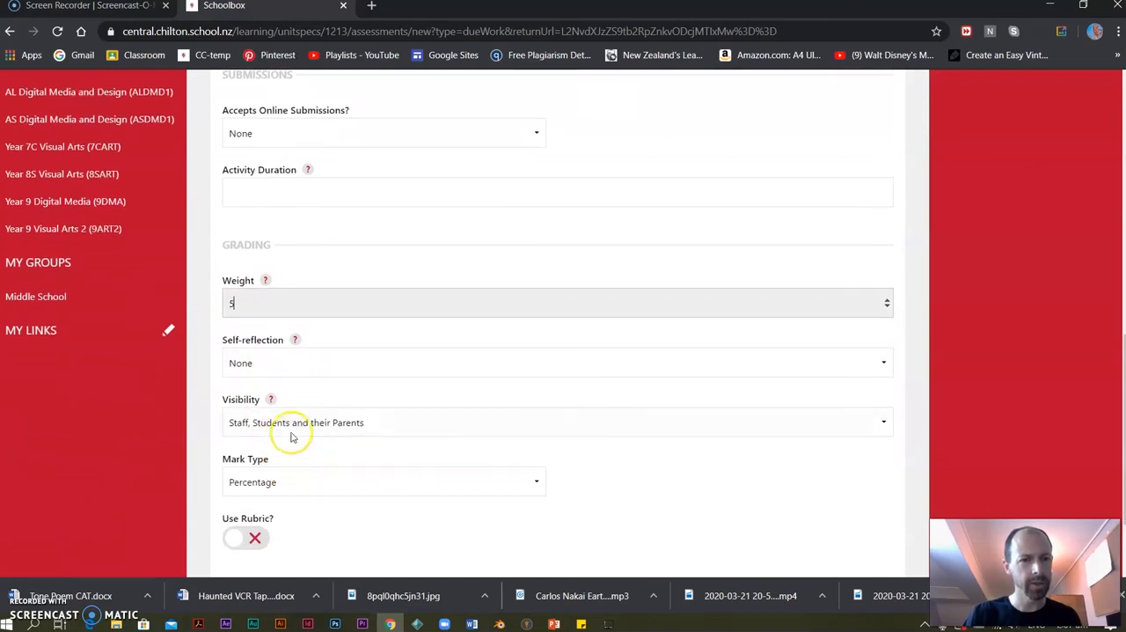
left_click(322, 423)
left_click(284, 456)
scroll(302, 422, "down", 2)
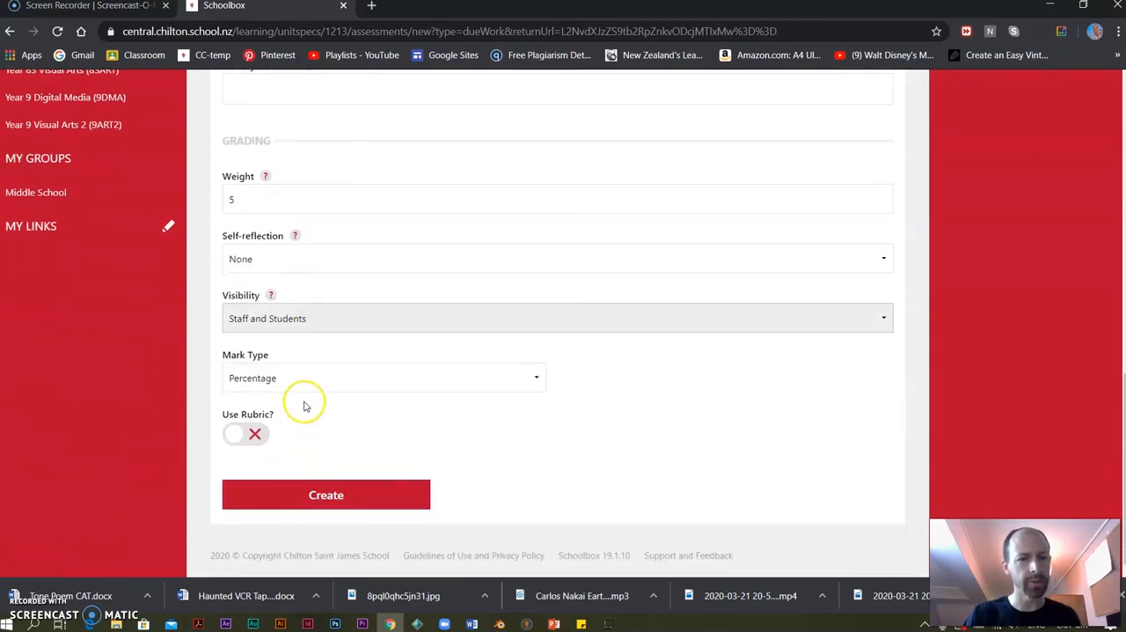
left_click(352, 498)
scroll(402, 420, "down", 10)
left_click(236, 273)
Create a new course unit named "Safety Online".
left_click(312, 455)
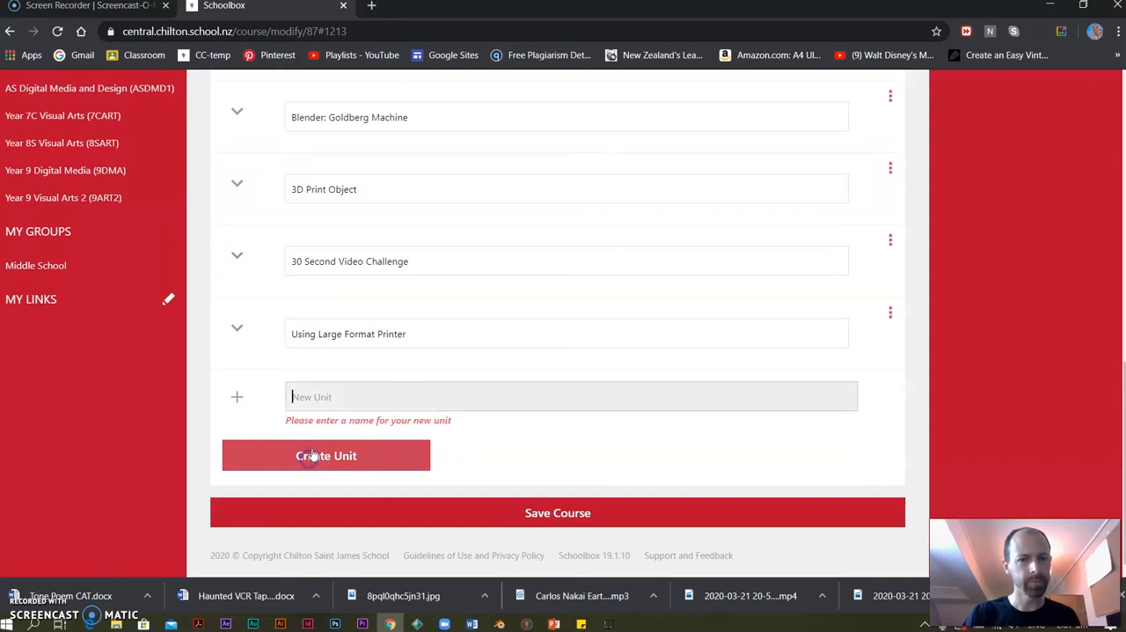
left_click(315, 389)
type("St")
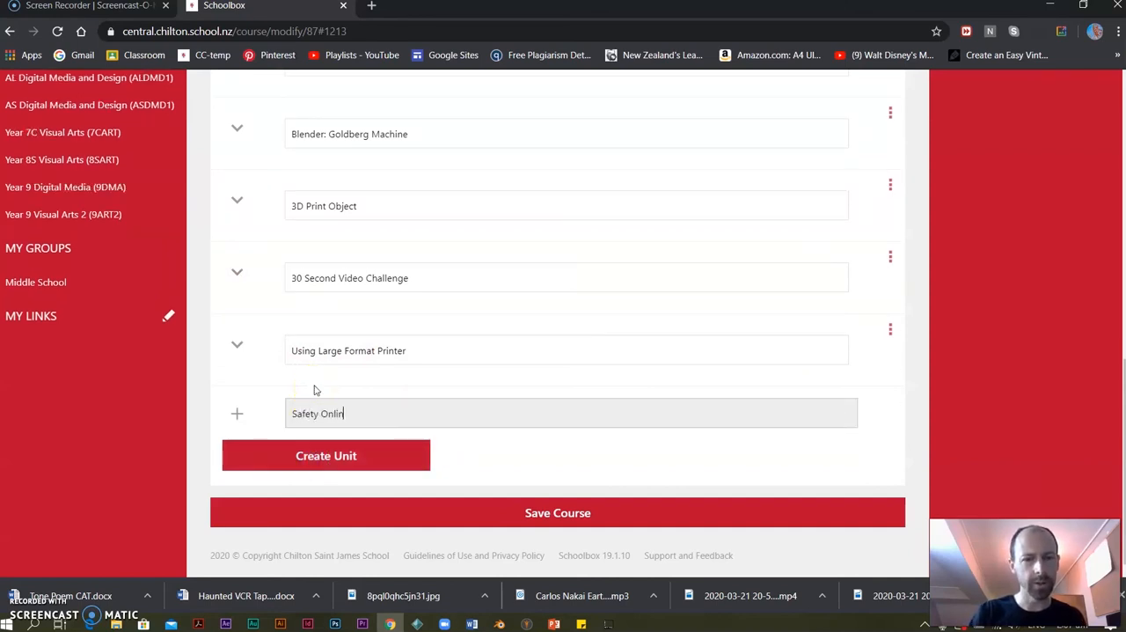
left_click(322, 452)
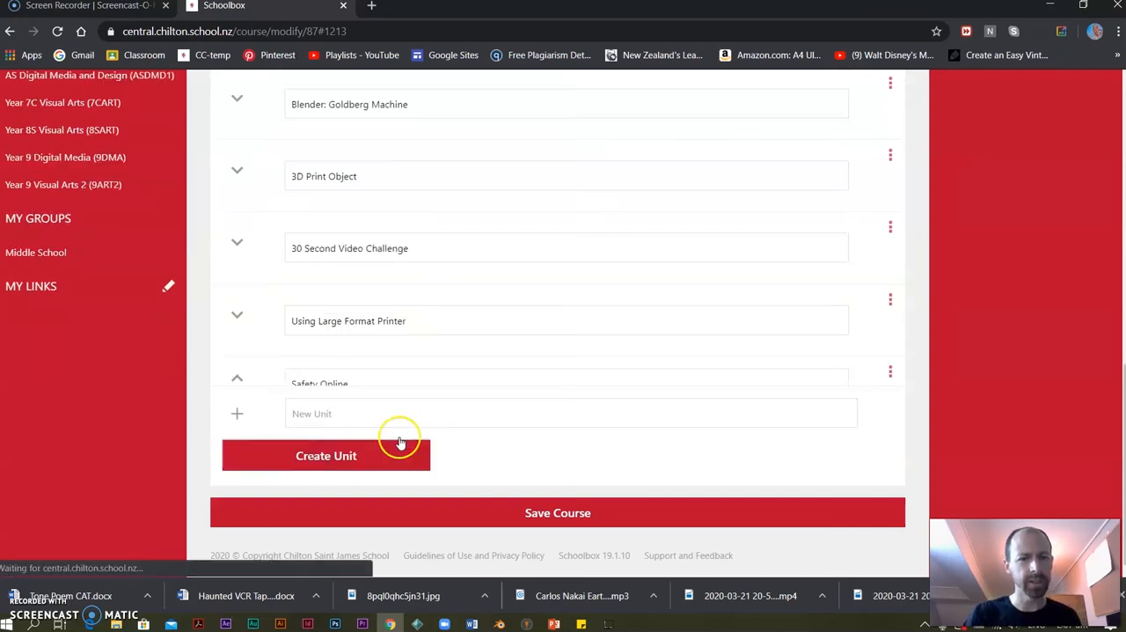
Start a new due work item in the Safety Online unit, entering "Safety Online" as both title and description.
left_click(628, 459)
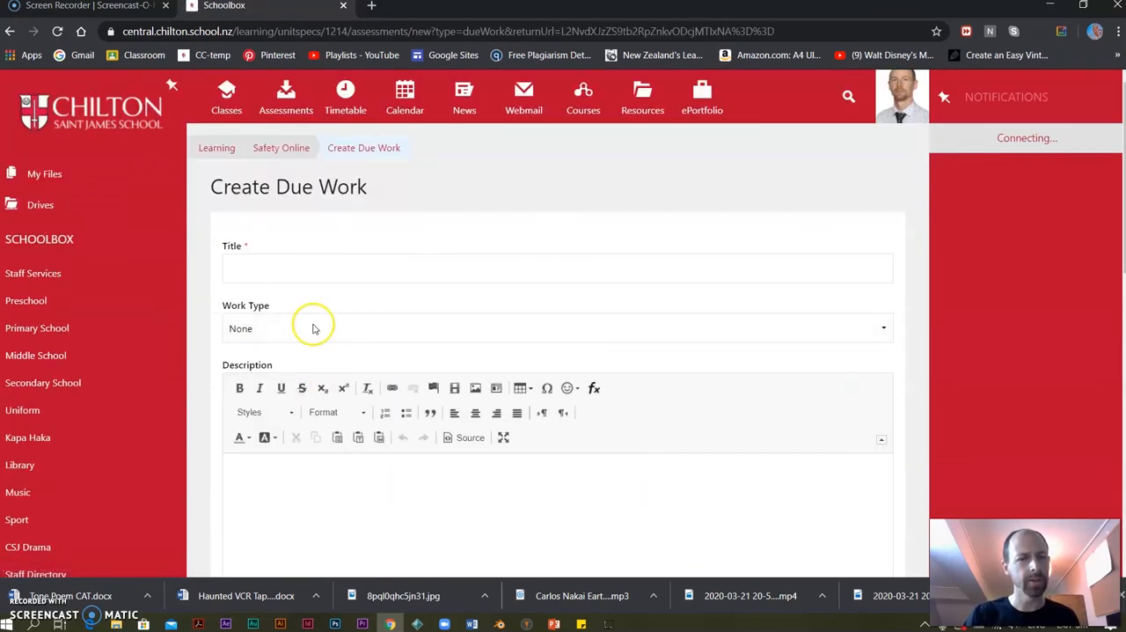
left_click(283, 269)
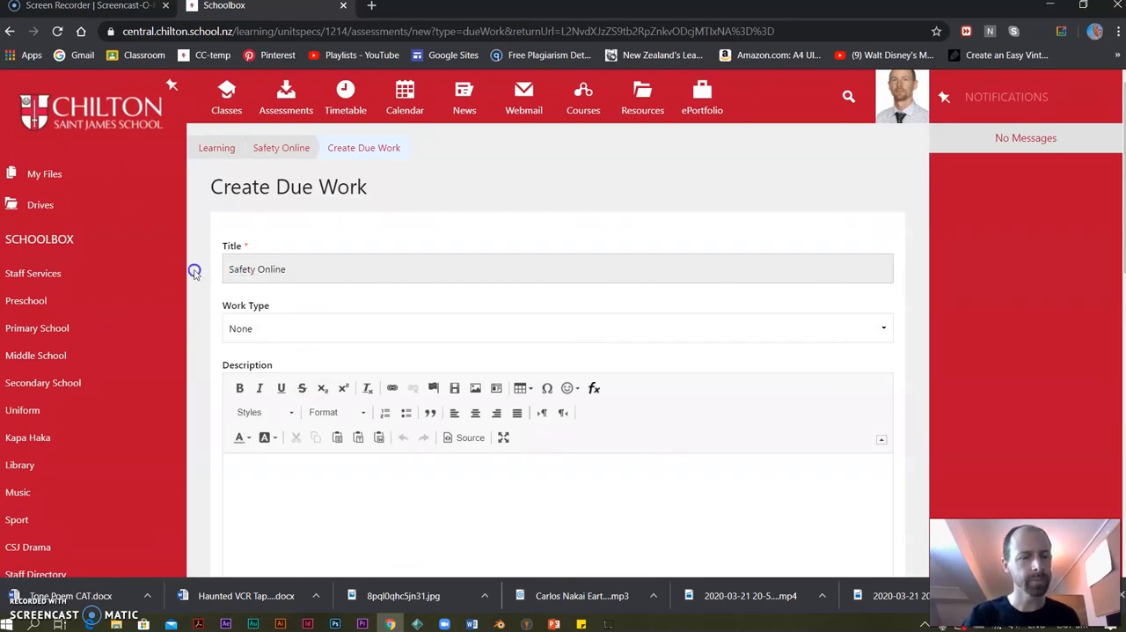
left_click(264, 498)
type("Using Large Buzzer Phrases")
scroll(403, 421, "down", 7)
scroll(403, 420, "up", 3)
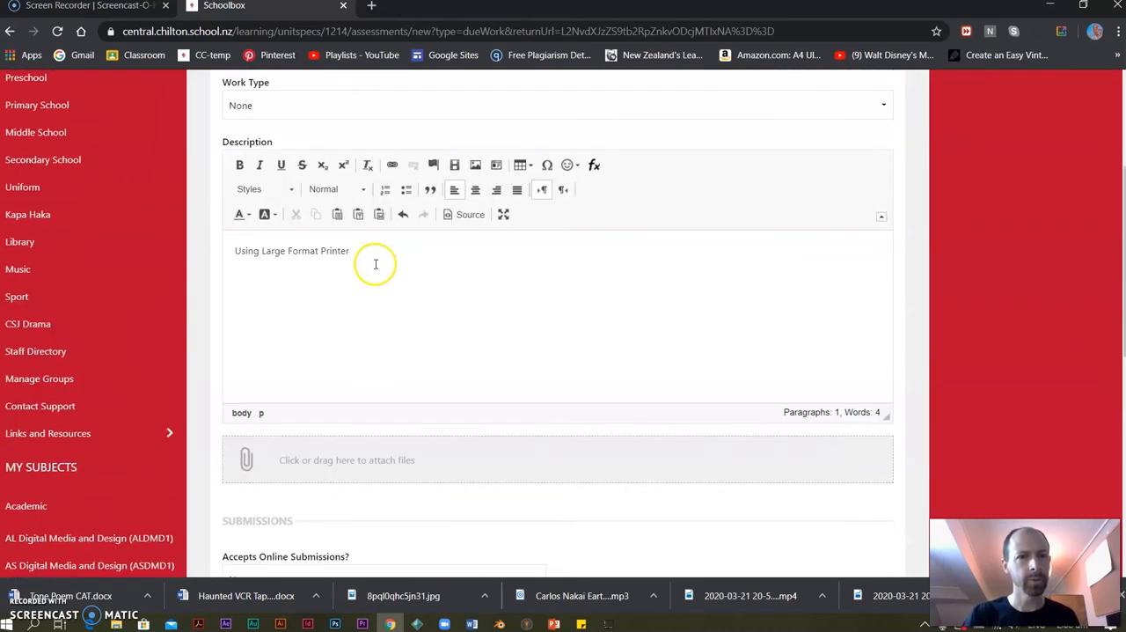
left_click_drag(378, 252, 80, 249)
type("Safety Online")
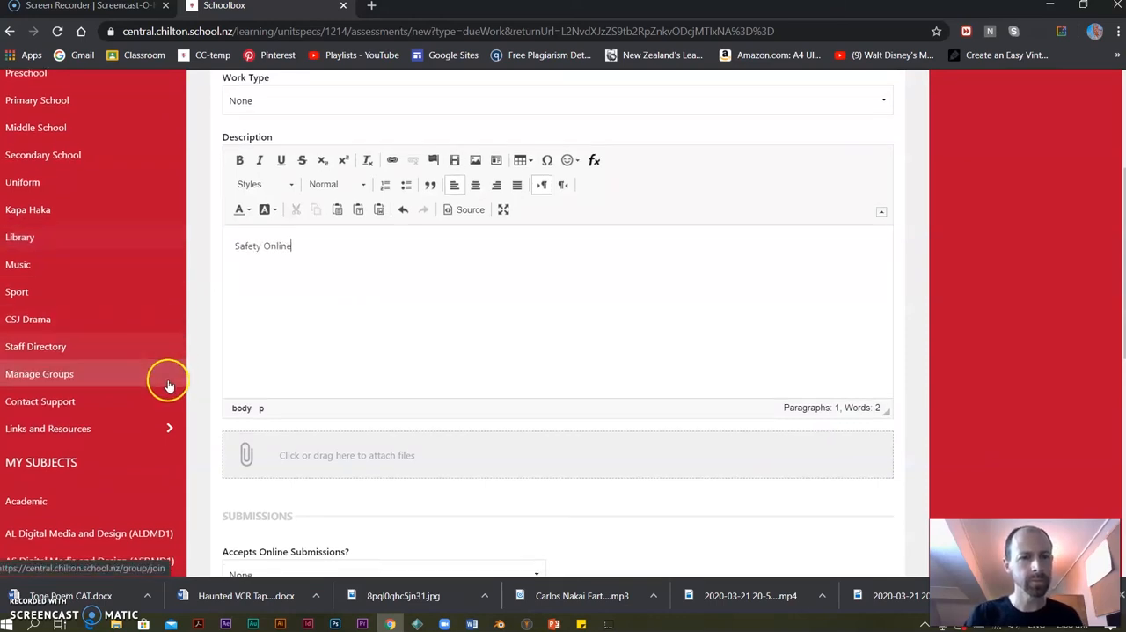
Give the Safety Online due work a weight of 5 and visibility Staff and Students, and create it.
scroll(166, 378, "down", 3)
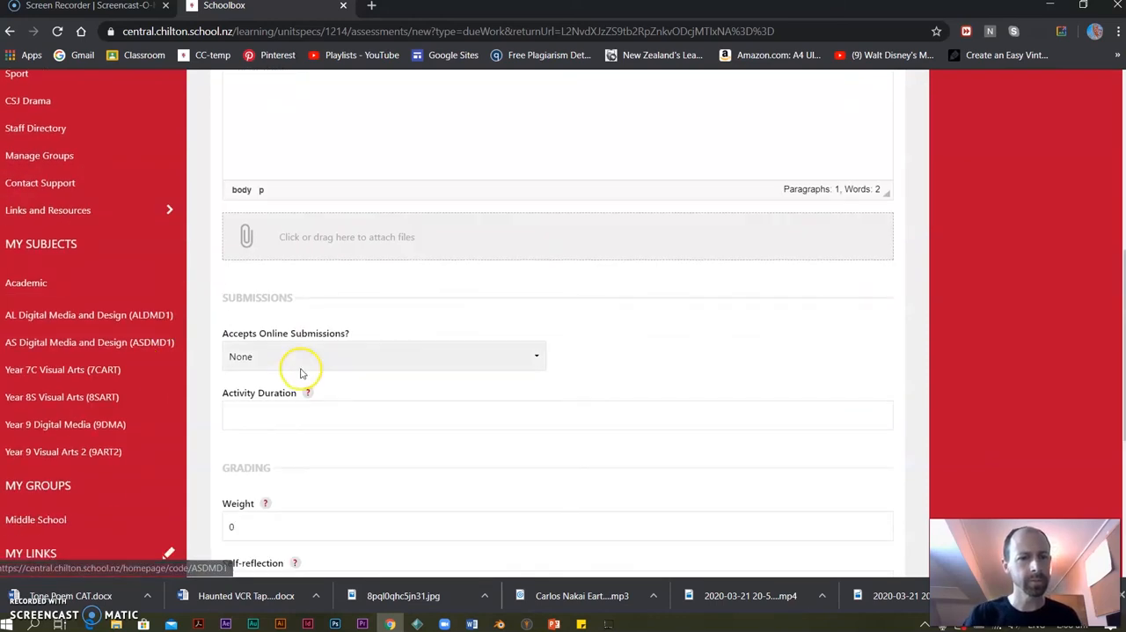
scroll(272, 410, "down", 3)
double_click(227, 304)
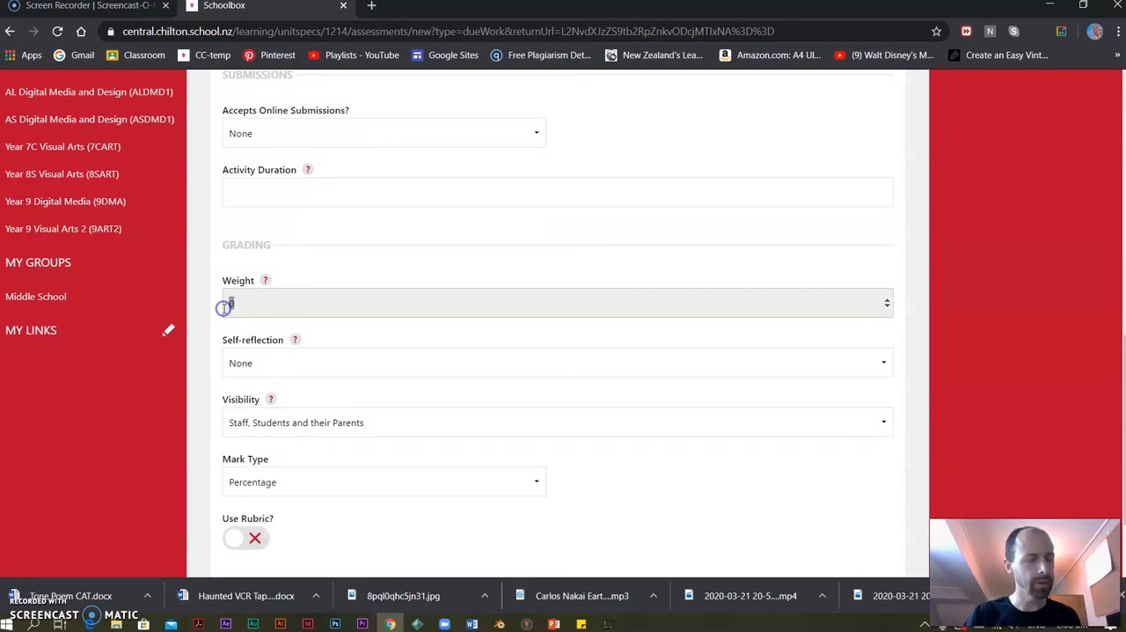
scroll(379, 380, "down", 2)
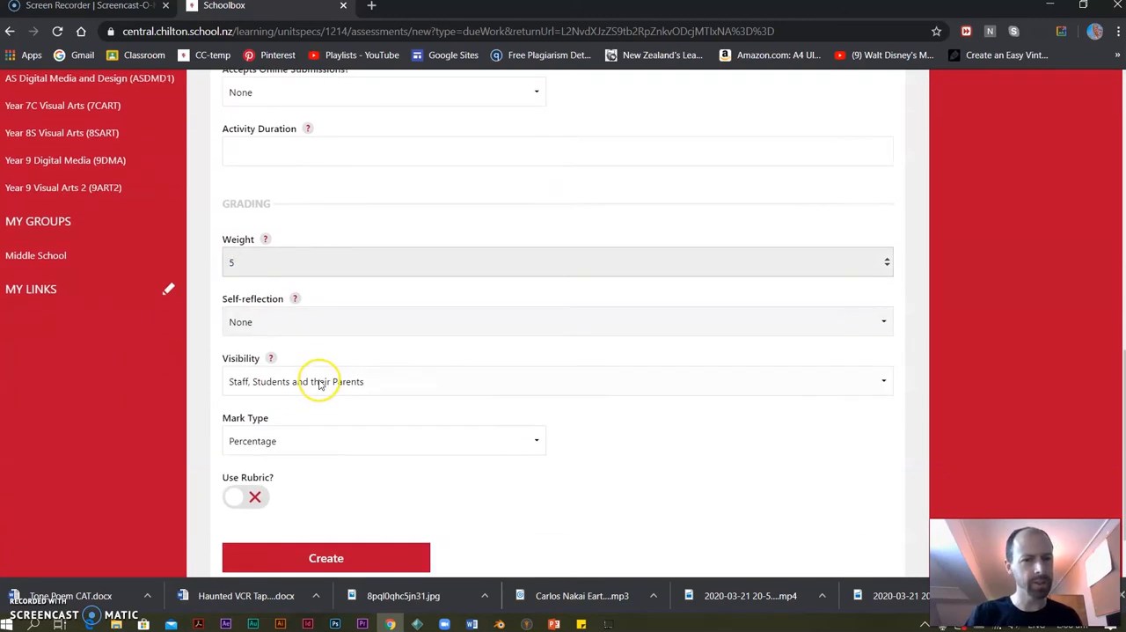
left_click(344, 318)
left_click(270, 348)
left_click(317, 495)
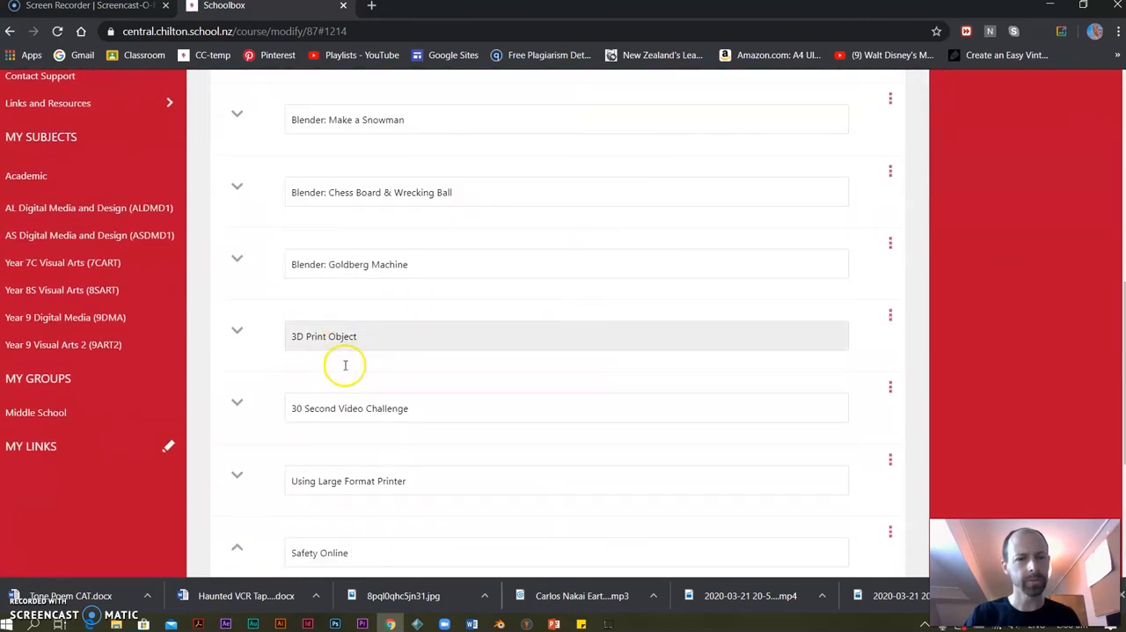
Create a new course unit named "Digital Citizenship", copying its name for reuse.
left_click(322, 410)
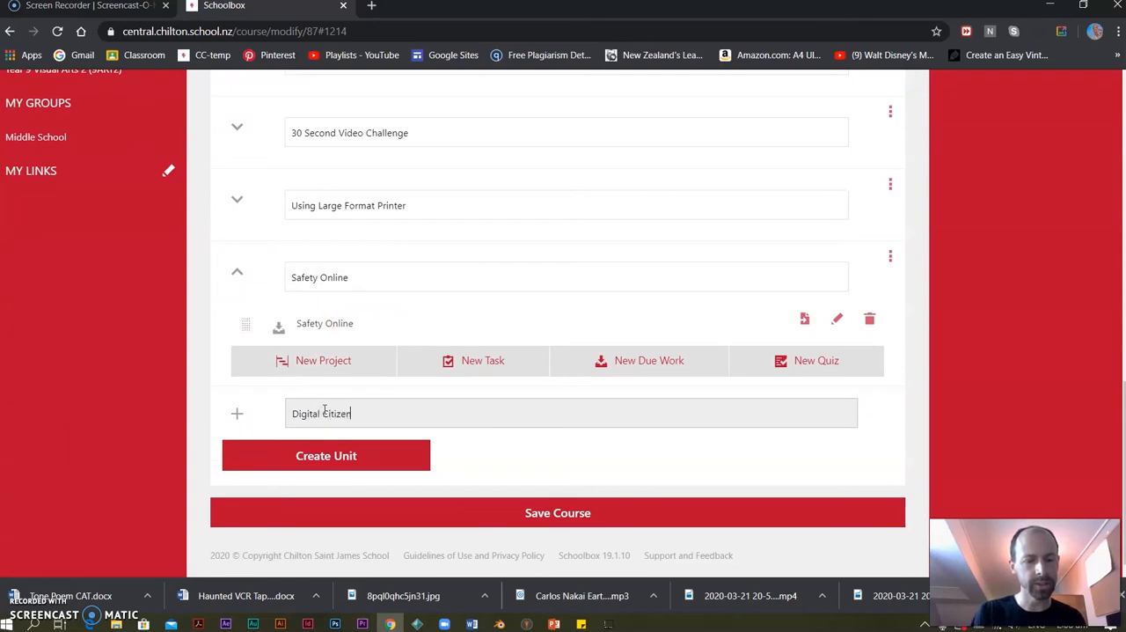
left_click_drag(373, 411, 248, 419)
key("ctrl+c")
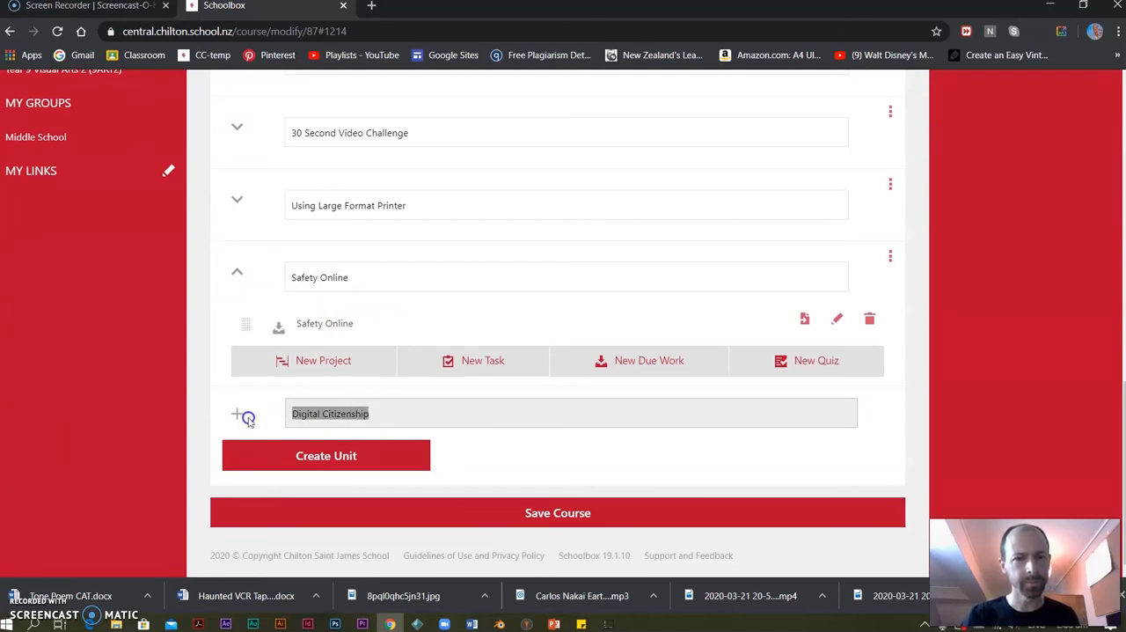
left_click(370, 458)
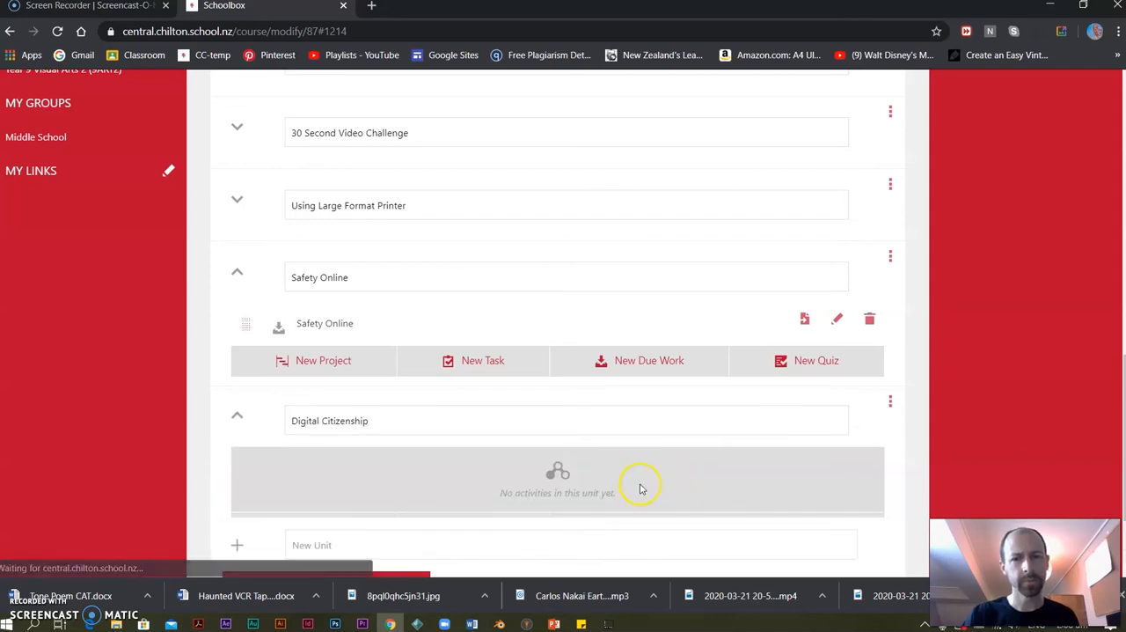
Start a new due work item in the Digital Citizenship unit, with the unit's name as title and description.
left_click(619, 538)
left_click(254, 269)
key("ctrl+v")
left_click(285, 493)
key("ctrl+v")
Give the Digital Citizenship due work a weight of 5 and visibility Staff and Students, and create it.
scroll(277, 413, "down", 4)
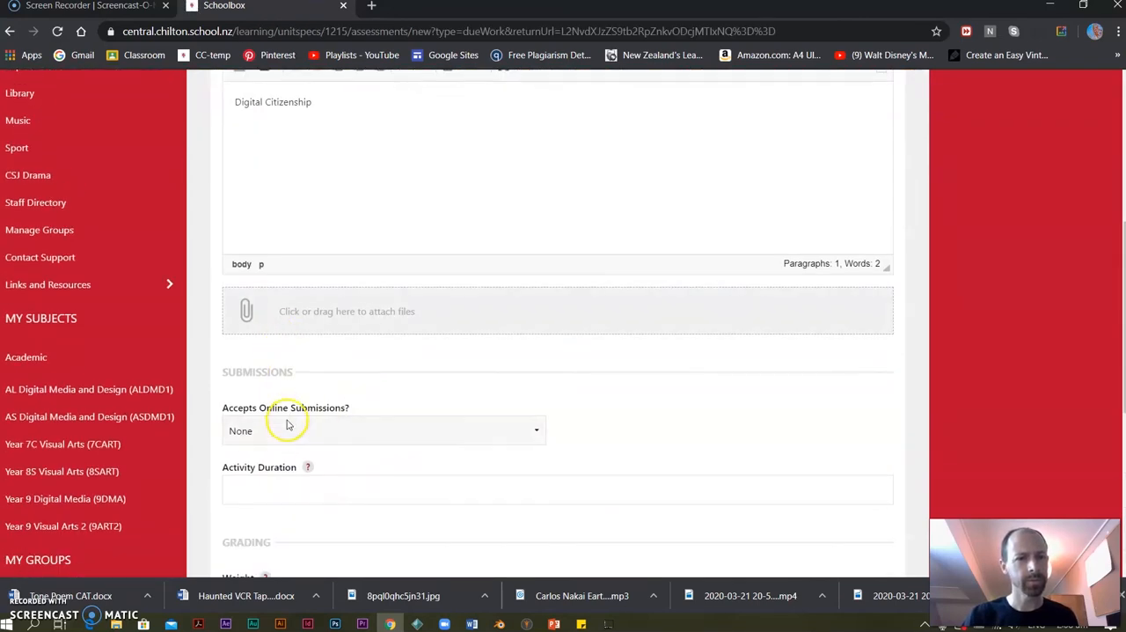
scroll(268, 352, "down", 3)
left_click(249, 380)
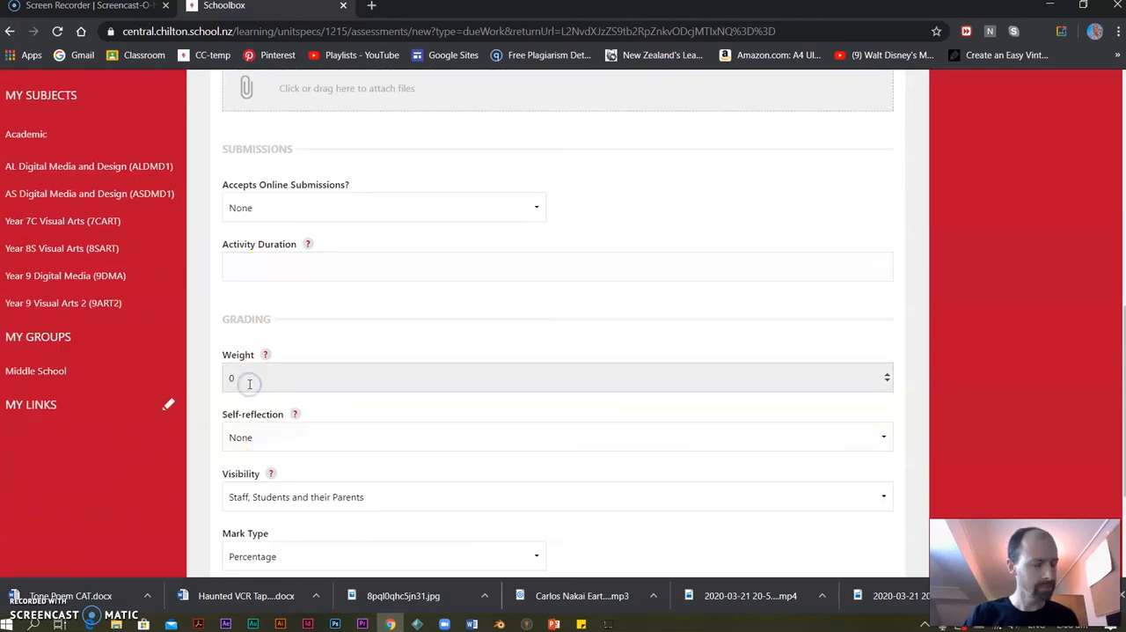
type("5")
scroll(264, 388, "down", 2)
left_click(297, 349)
left_click(299, 379)
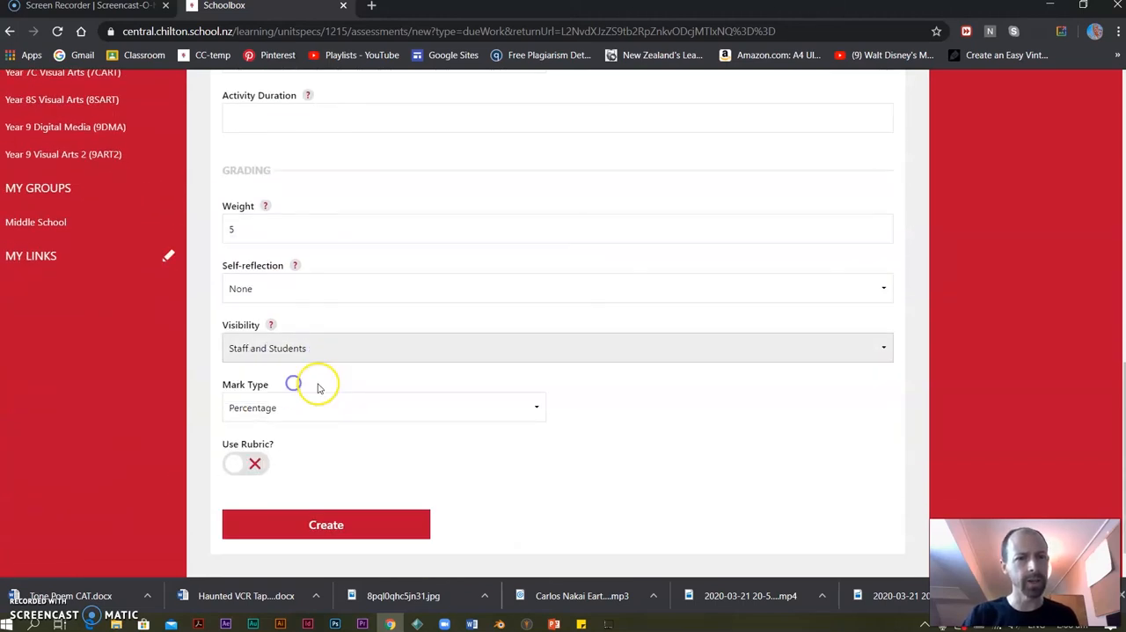
left_click(314, 524)
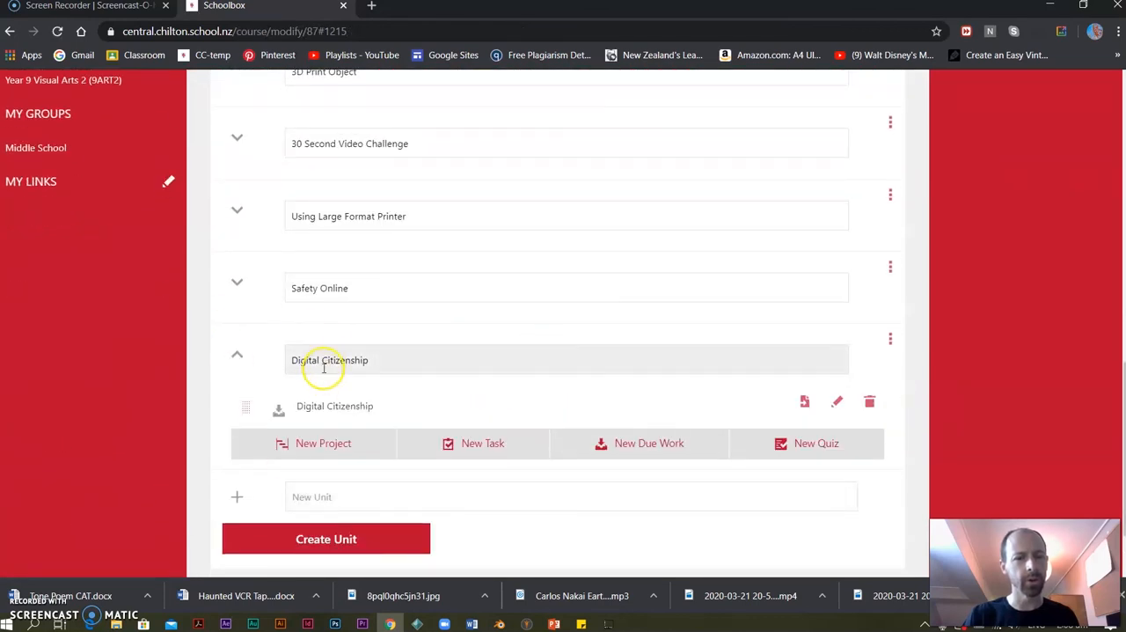
Finish editing the course units and search the course list for "9 digi".
scroll(410, 514, "down", 1)
left_click(411, 514)
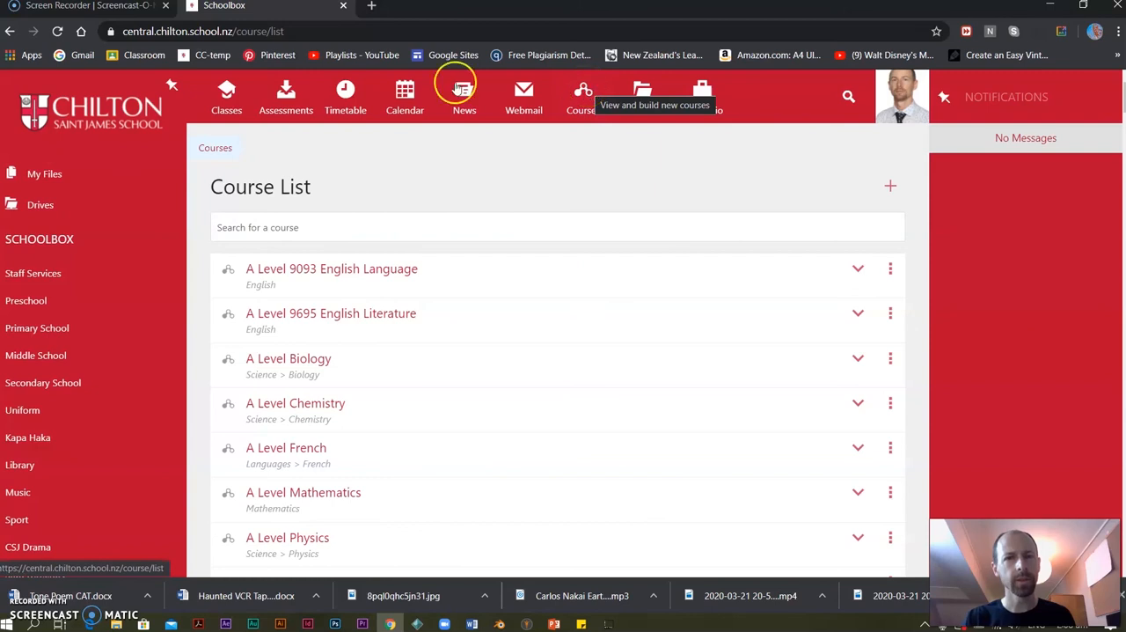
left_click(580, 97)
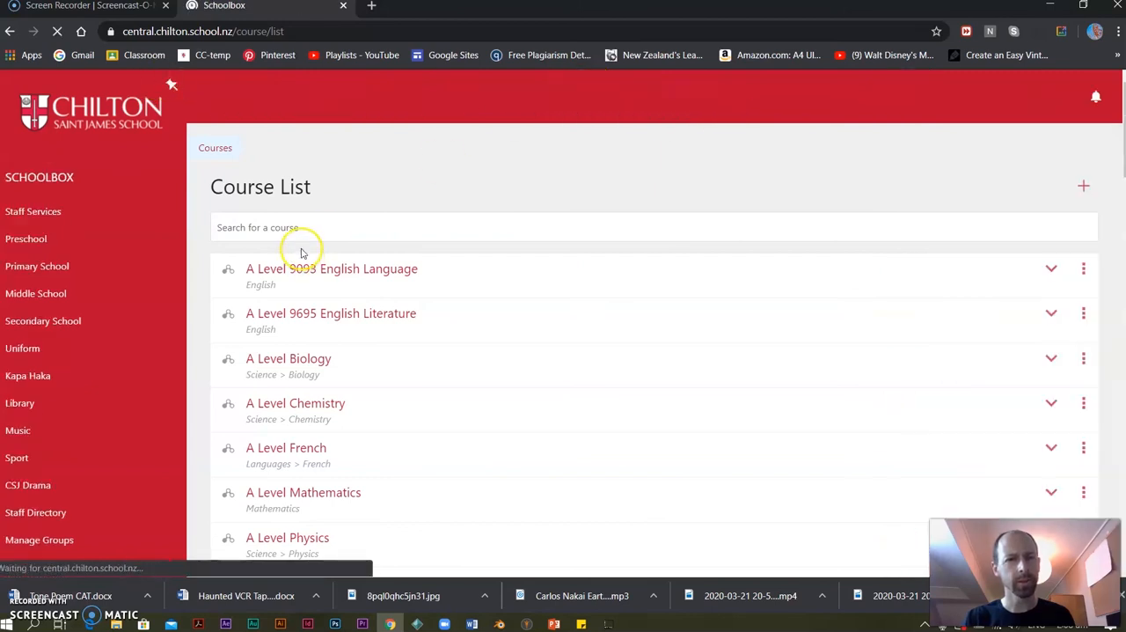
left_click(297, 227)
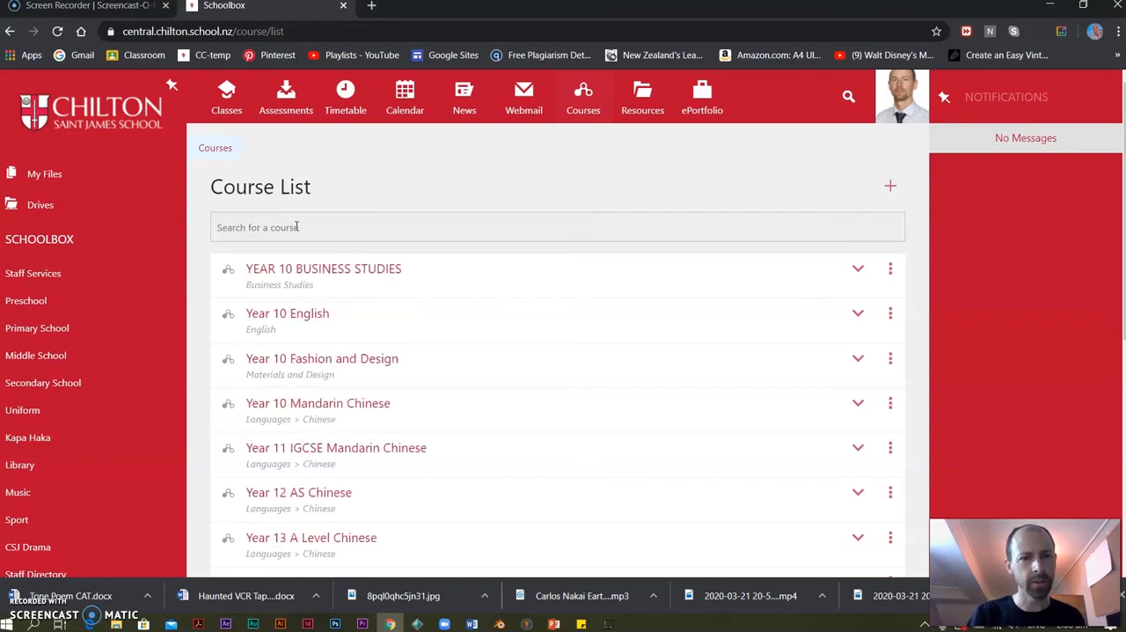
type("9 digi")
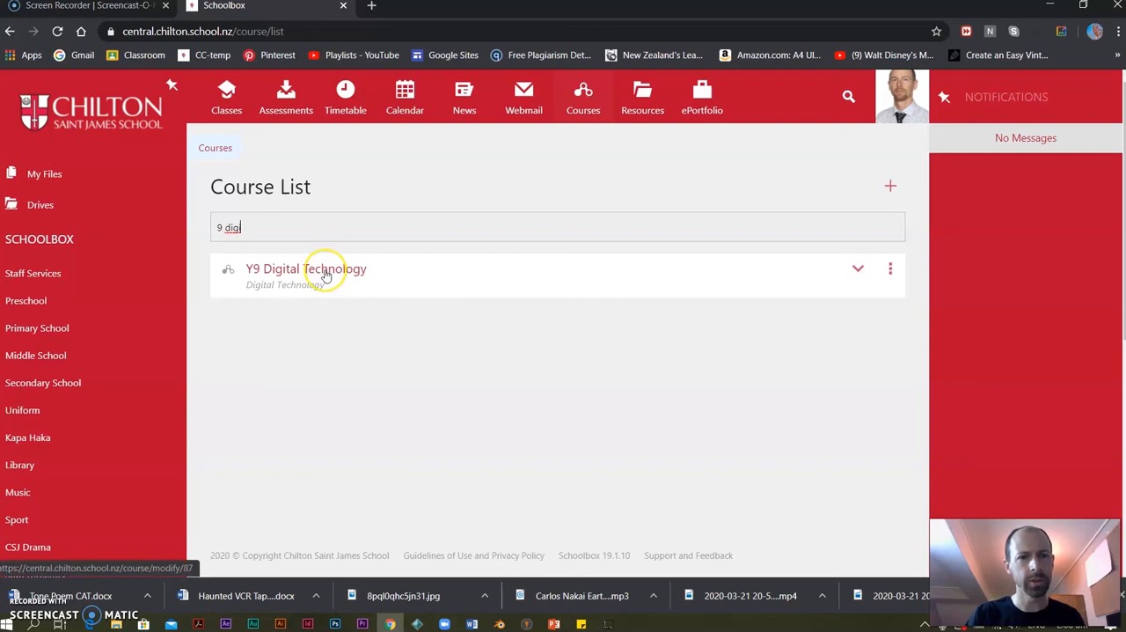
Start importing the Y9 Digital Technology course into the Year 9 Digital Media (9DMA) class and proceed to the unit selection.
left_click(890, 273)
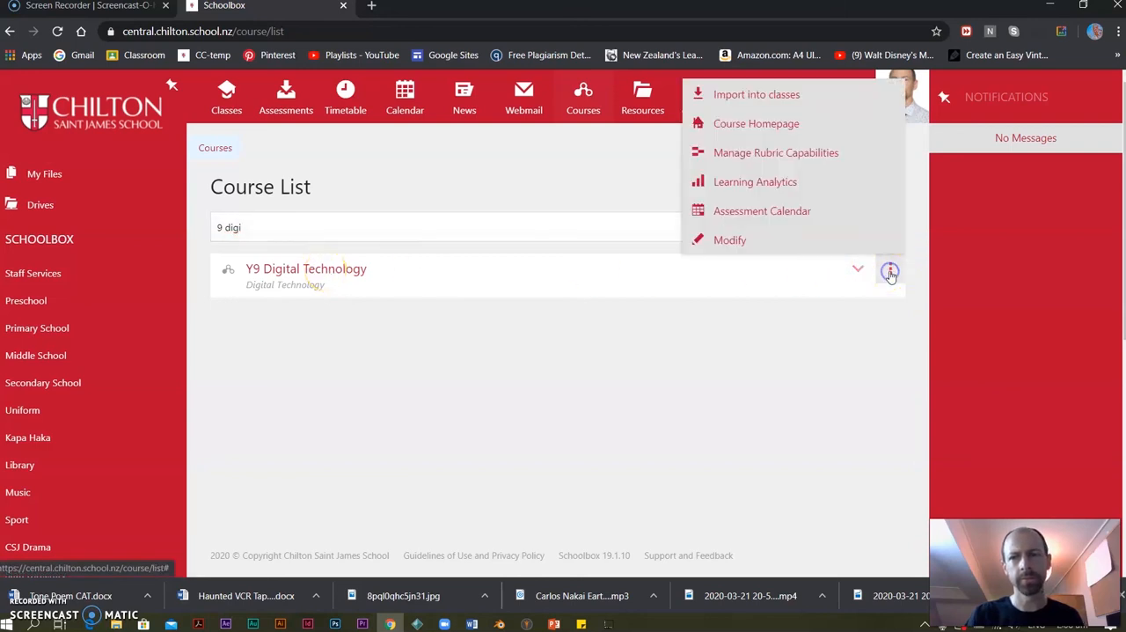
left_click(772, 95)
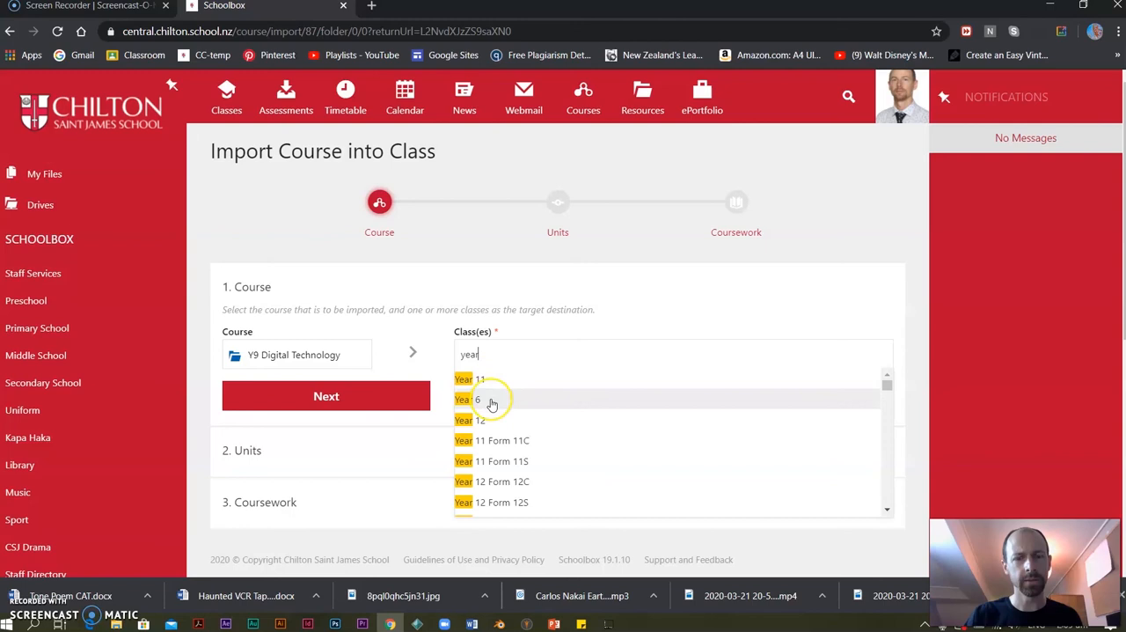
type("9 d")
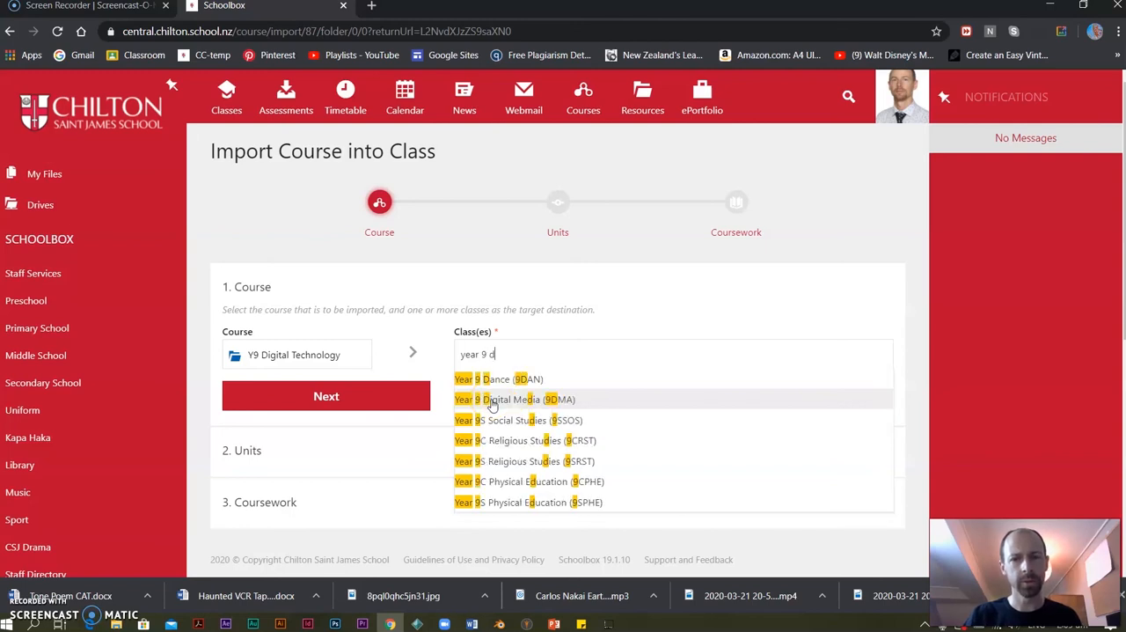
left_click(493, 400)
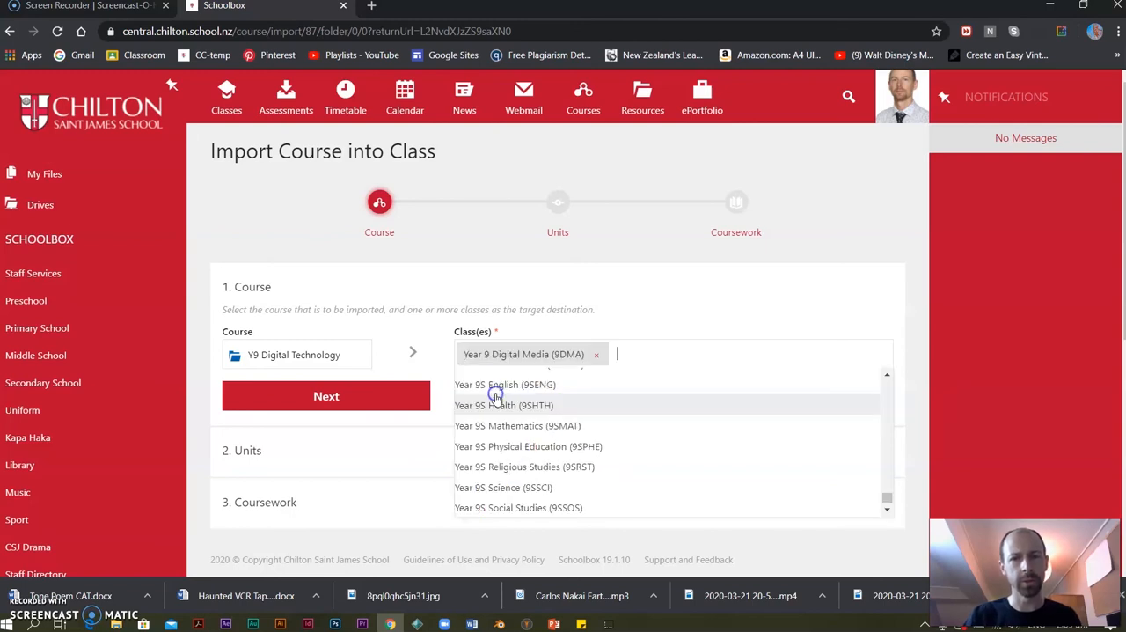
left_click(628, 321)
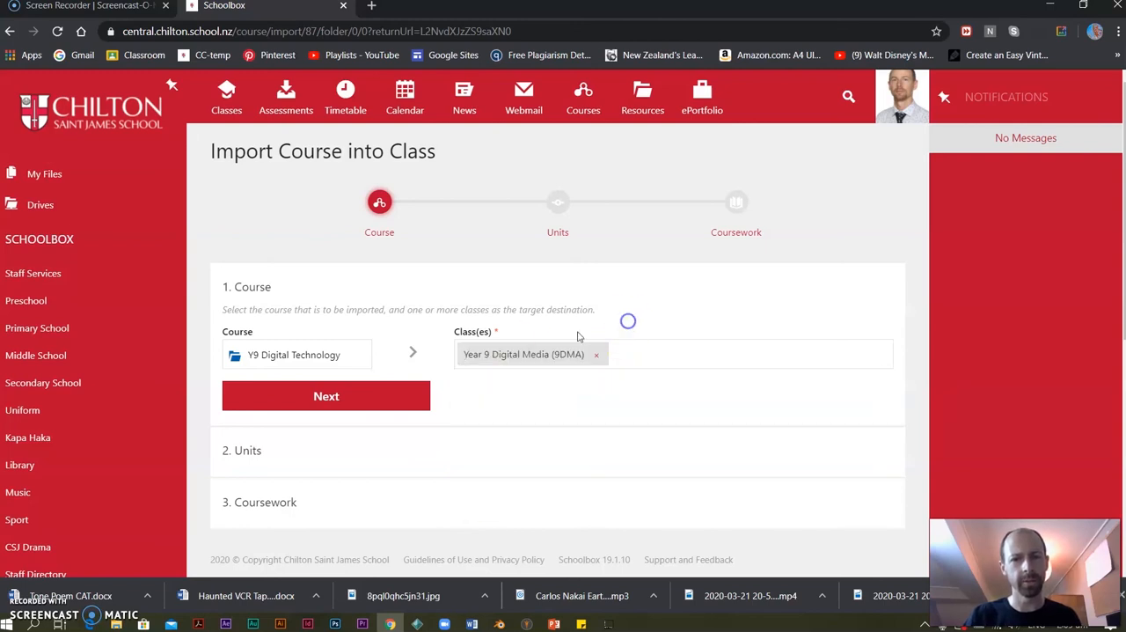
left_click(359, 402)
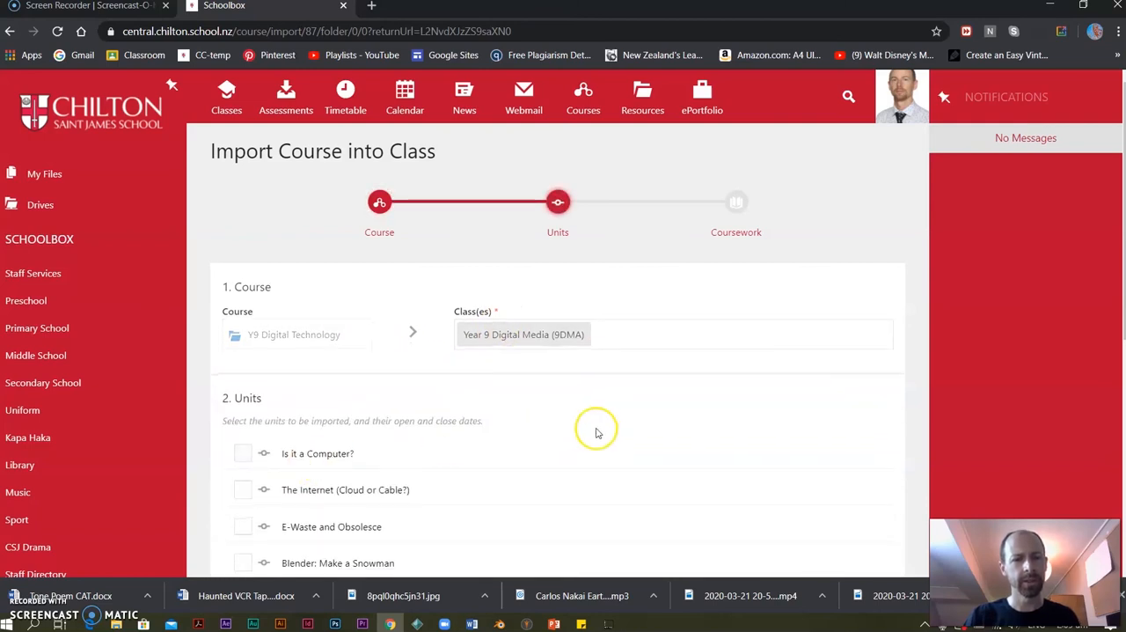
Select every unit for import, from "Is it a Computer?" through "Digital Citizenship".
scroll(595, 427, "down", 3)
left_click(243, 230)
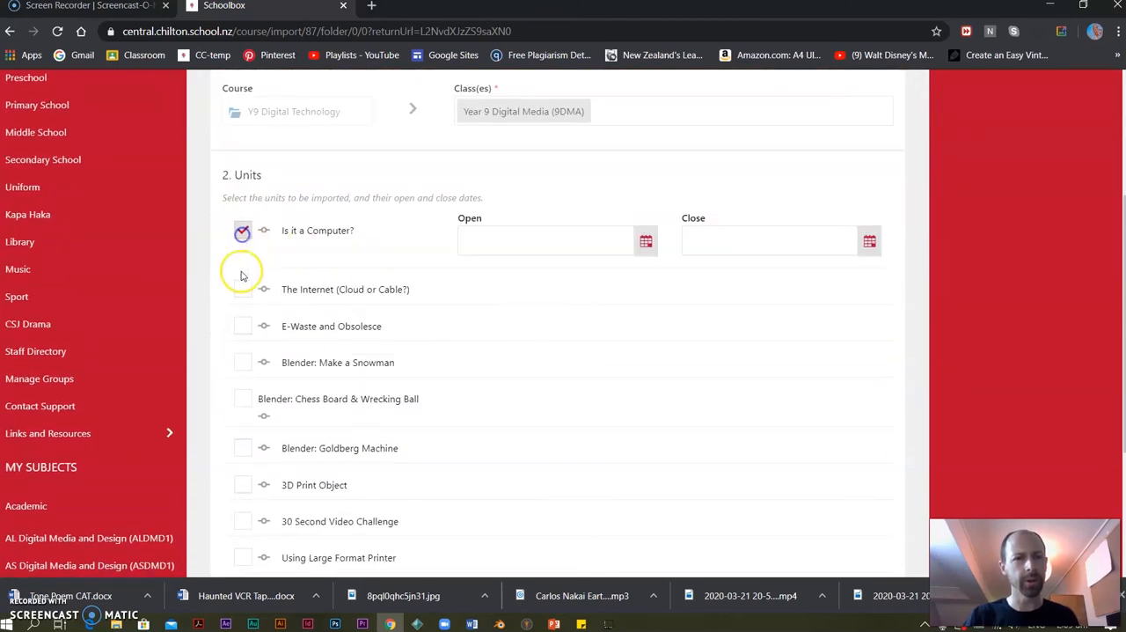
left_click(243, 289)
double_click(243, 348)
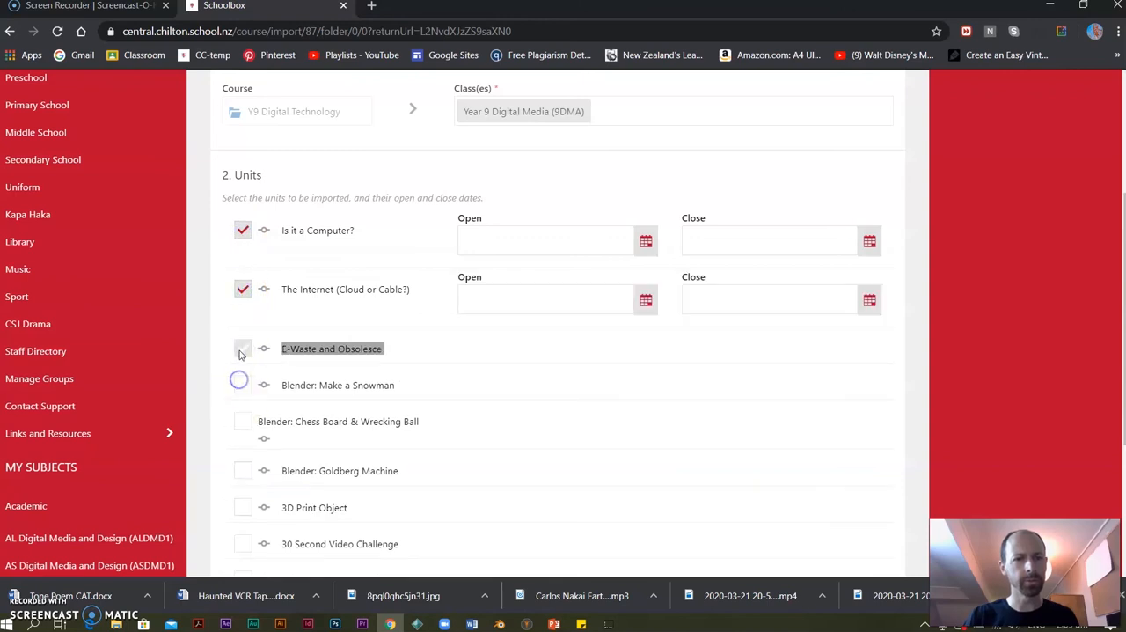
left_click(243, 404)
left_click(239, 467)
scroll(264, 422, "down", 4)
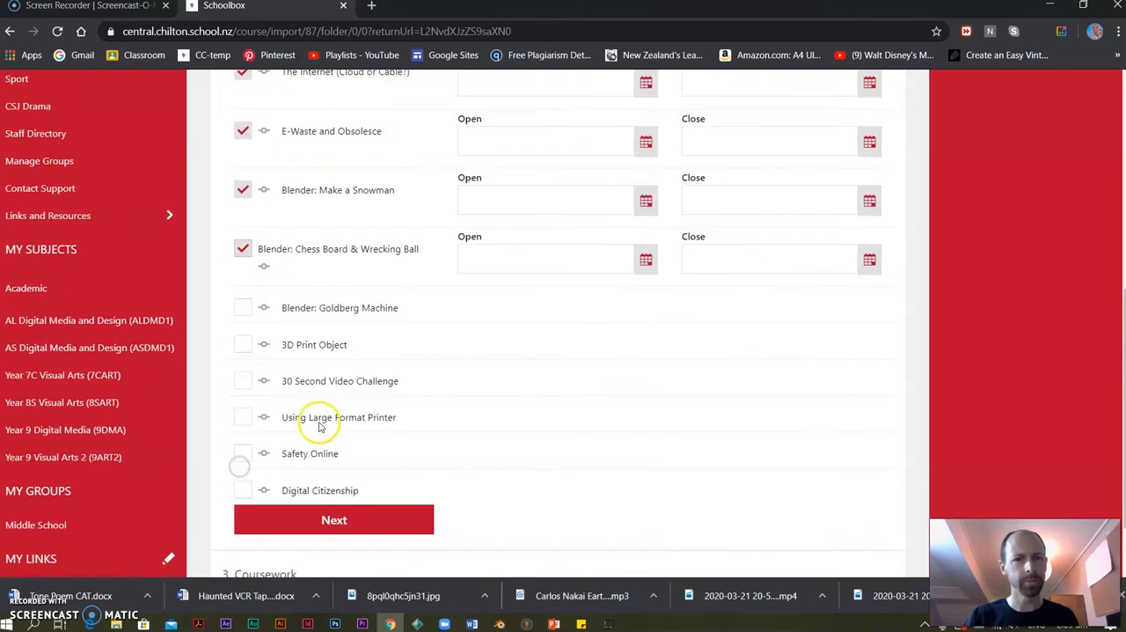
left_click(241, 230)
left_click(241, 291)
left_click(243, 349)
left_click(242, 408)
left_click(243, 467)
left_click(240, 526)
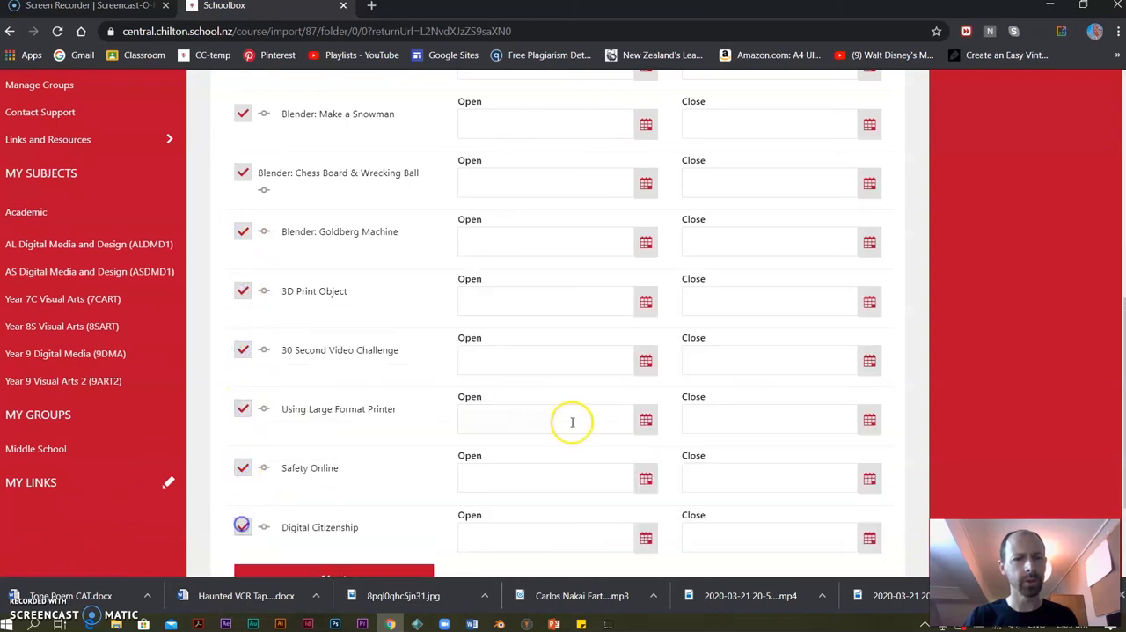
Set the "Is it a Computer?" unit to open on 27/01/2020 and close on 28/02/2020.
scroll(573, 420, "up", 5)
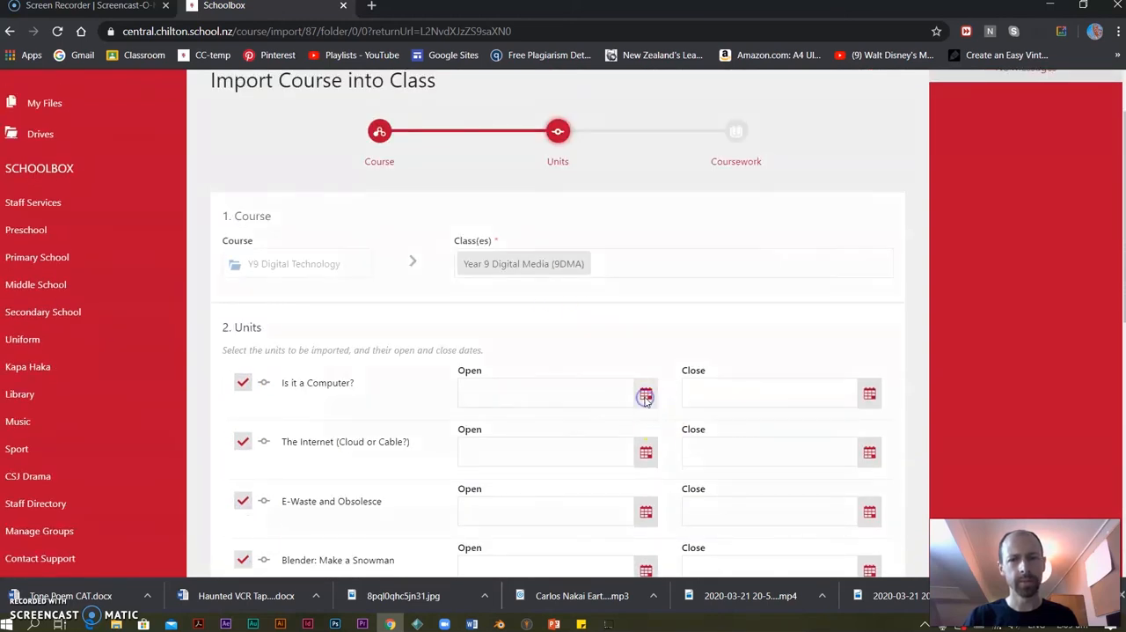
left_click(646, 398)
left_click(457, 280)
left_click(456, 280)
left_click(461, 451)
left_click(520, 531)
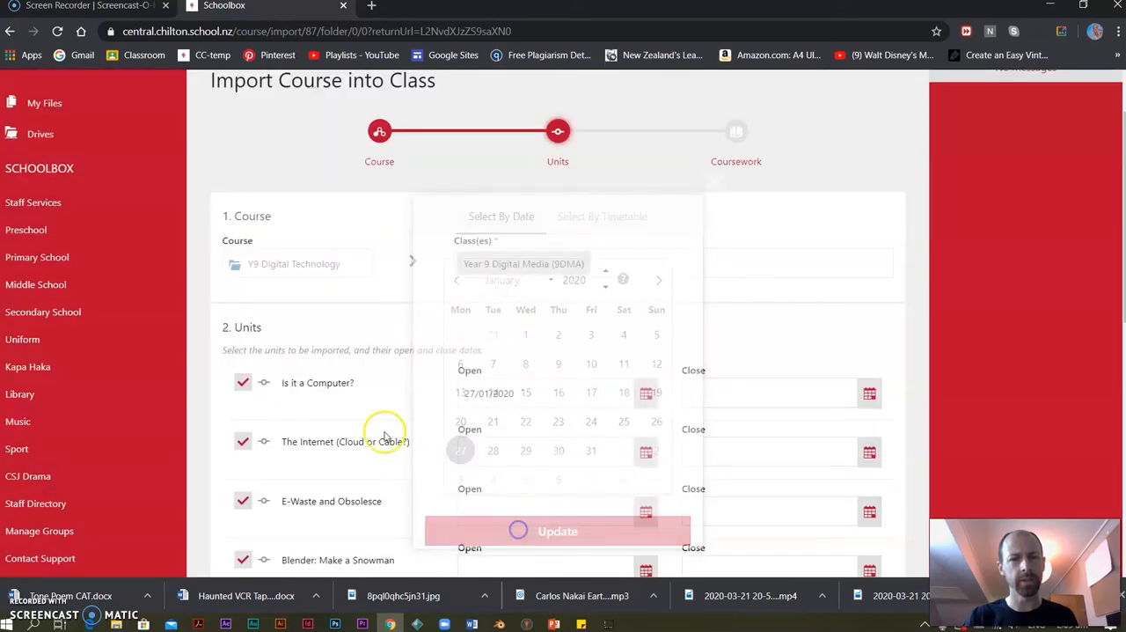
left_click(870, 394)
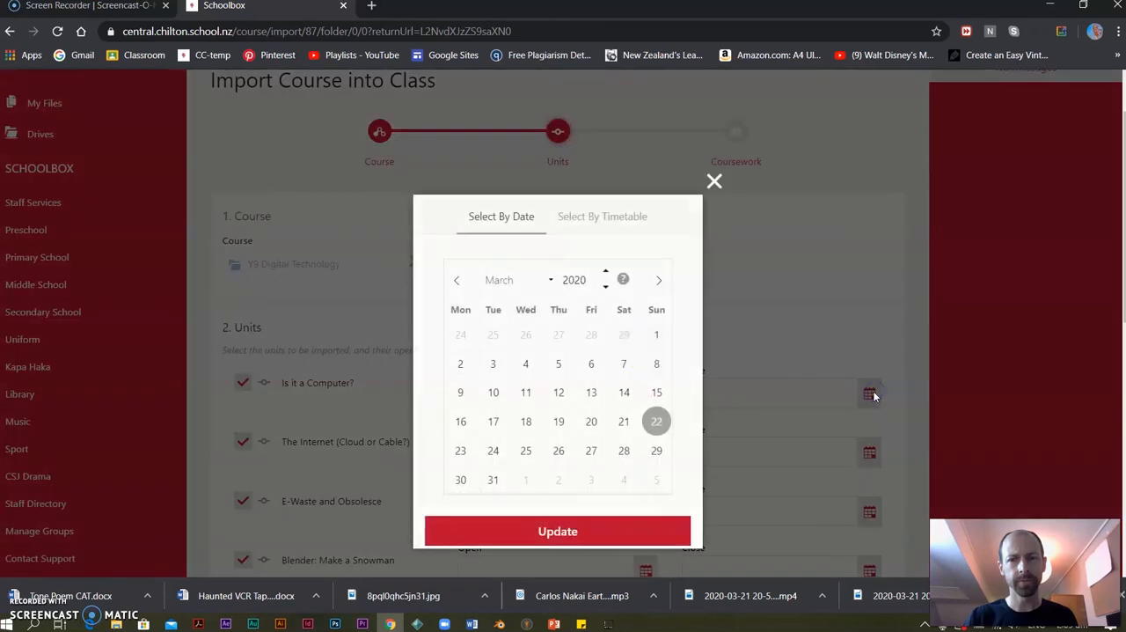
left_click(456, 283)
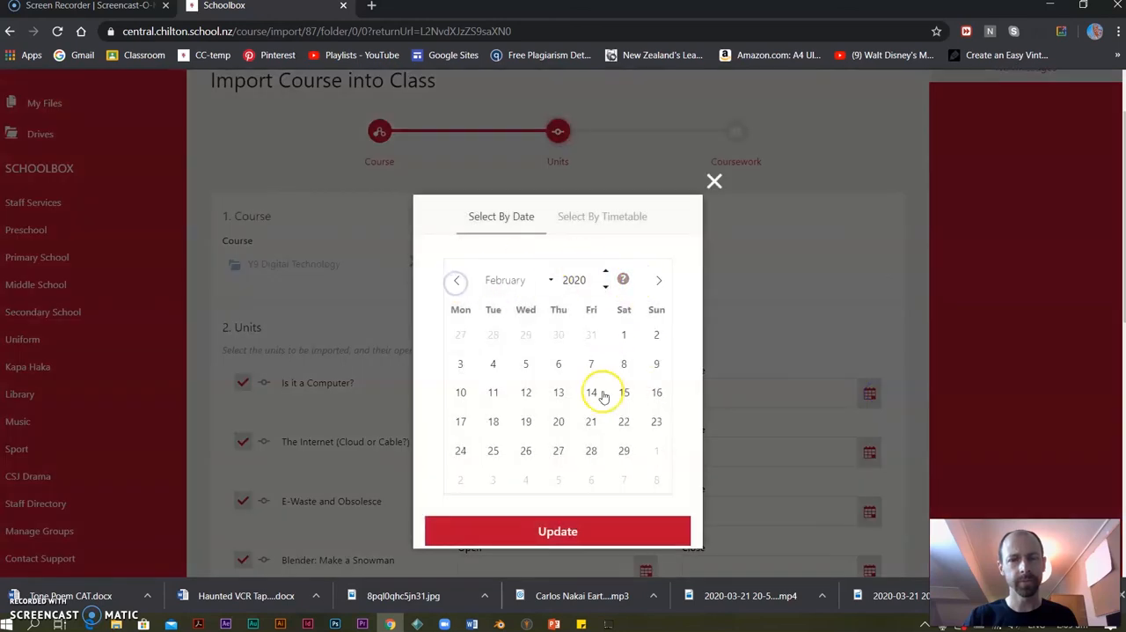
left_click(589, 452)
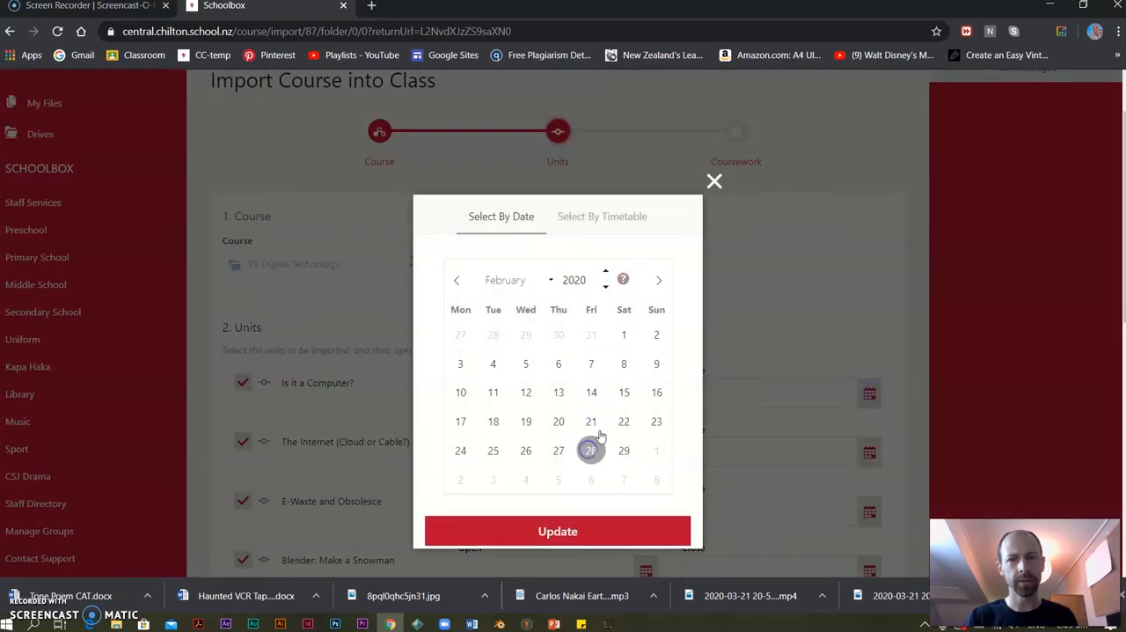
left_click(596, 538)
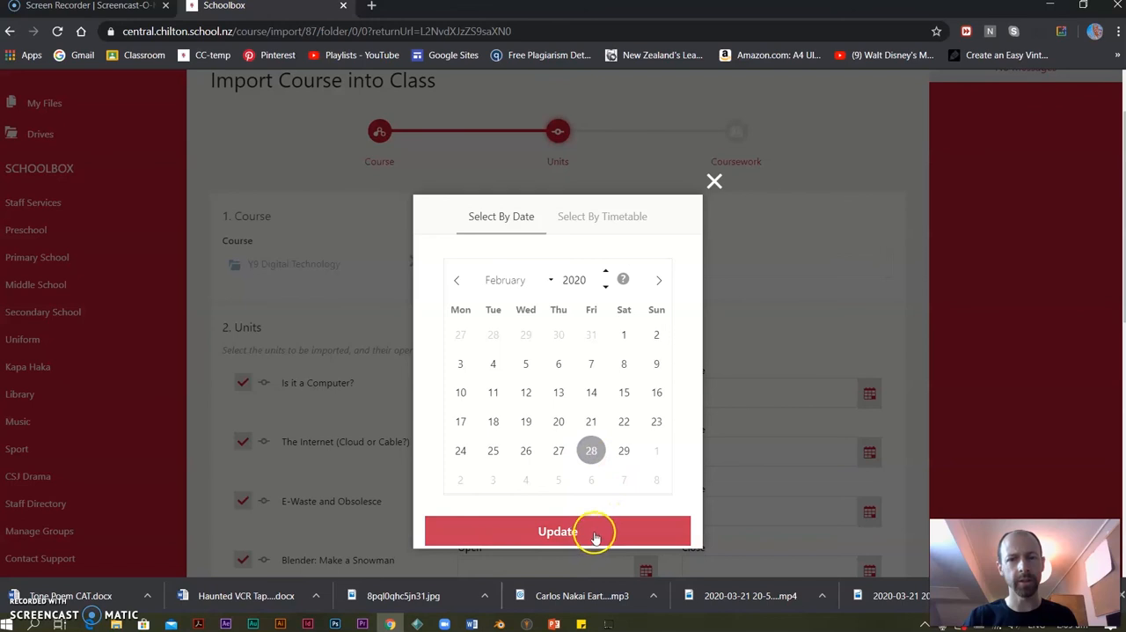
left_click(595, 537)
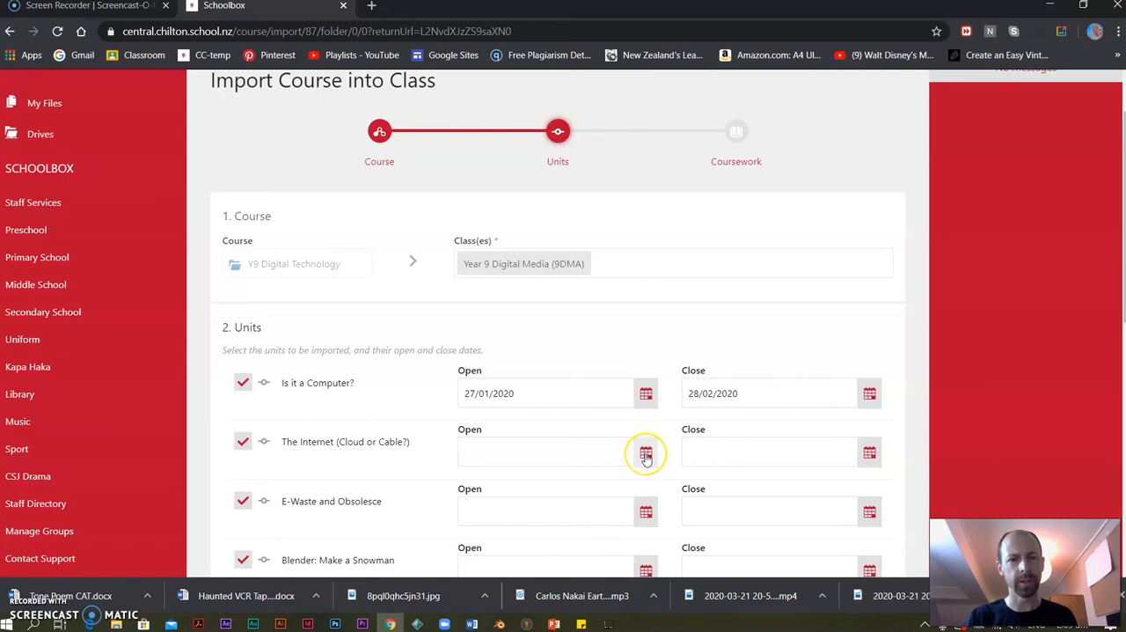
Set "The Internet (Cloud or Cable?)" unit to open on 02/03/2020 and close on 23/03/2020.
left_click(645, 454)
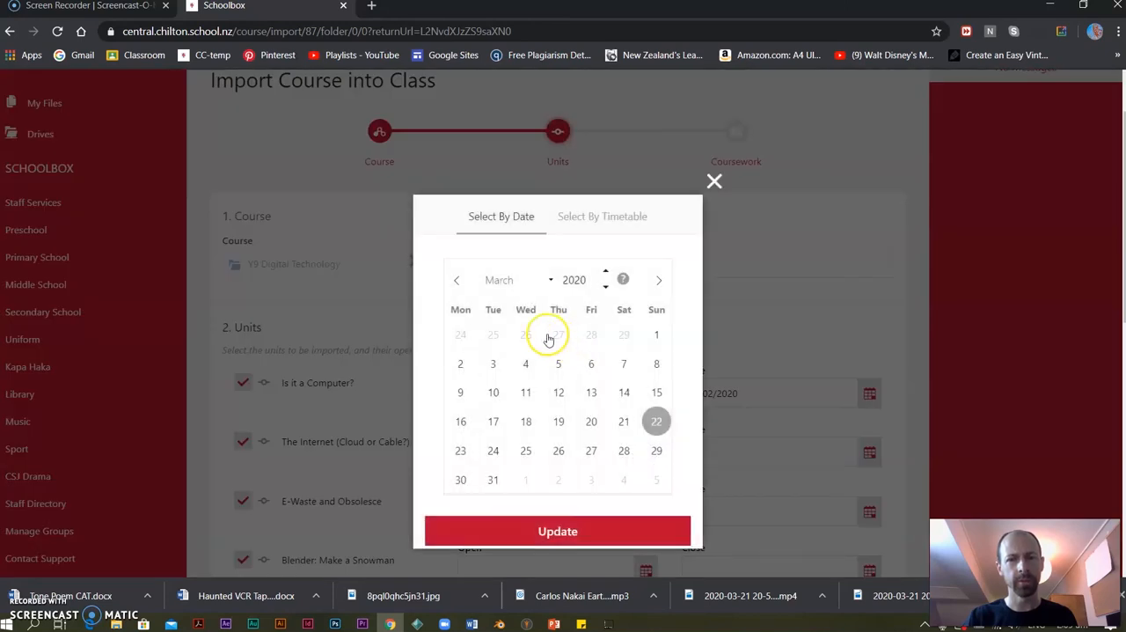
left_click(458, 279)
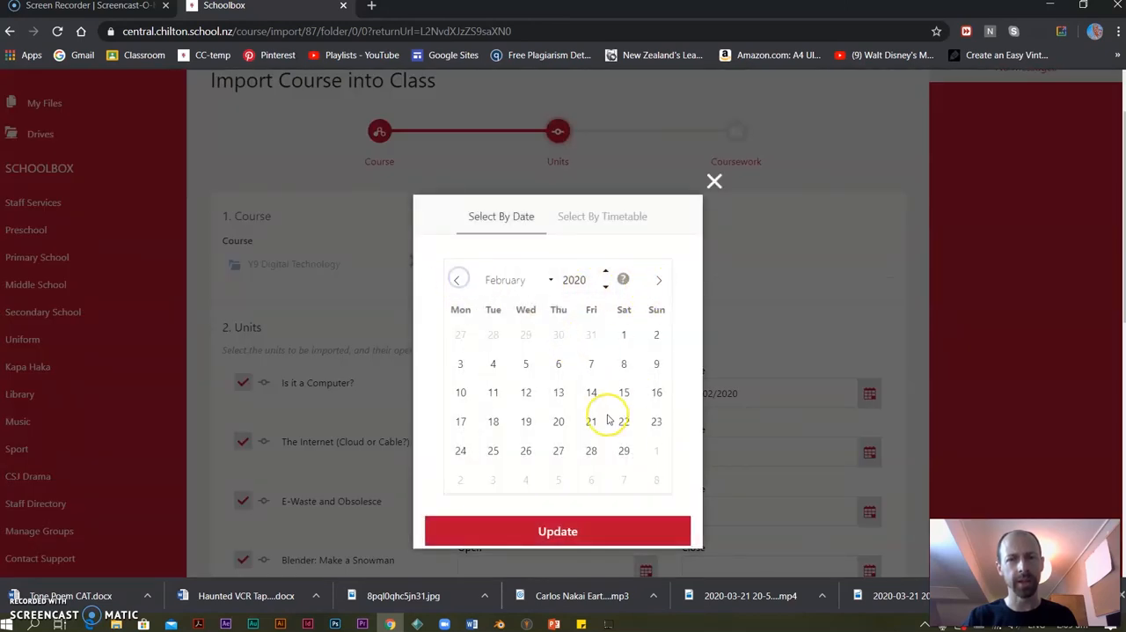
left_click(658, 281)
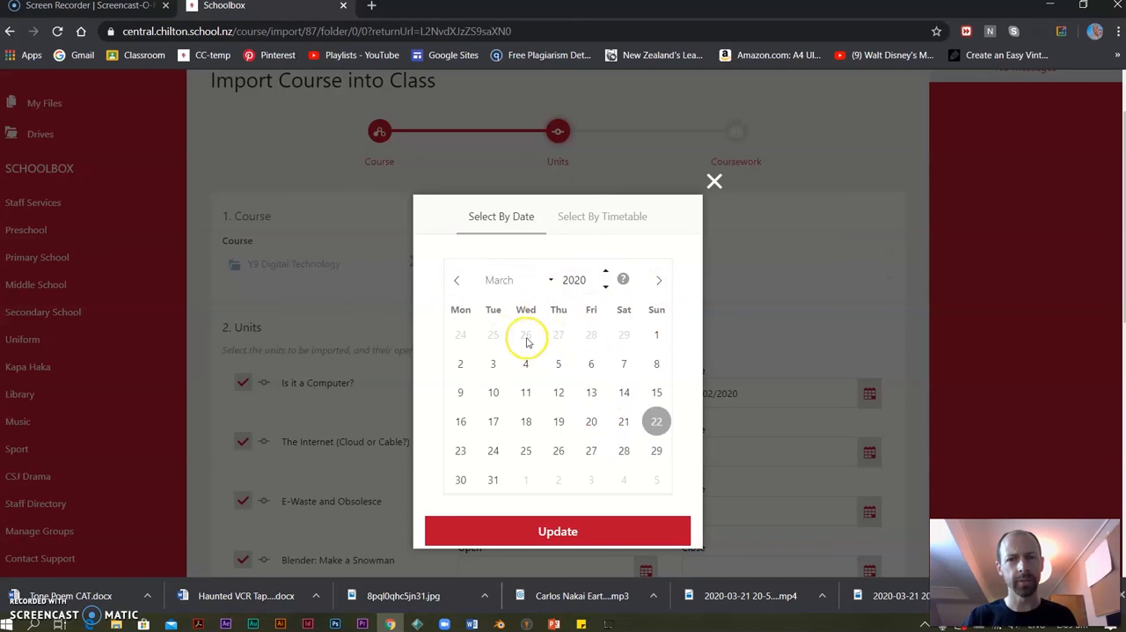
left_click(460, 364)
left_click(558, 529)
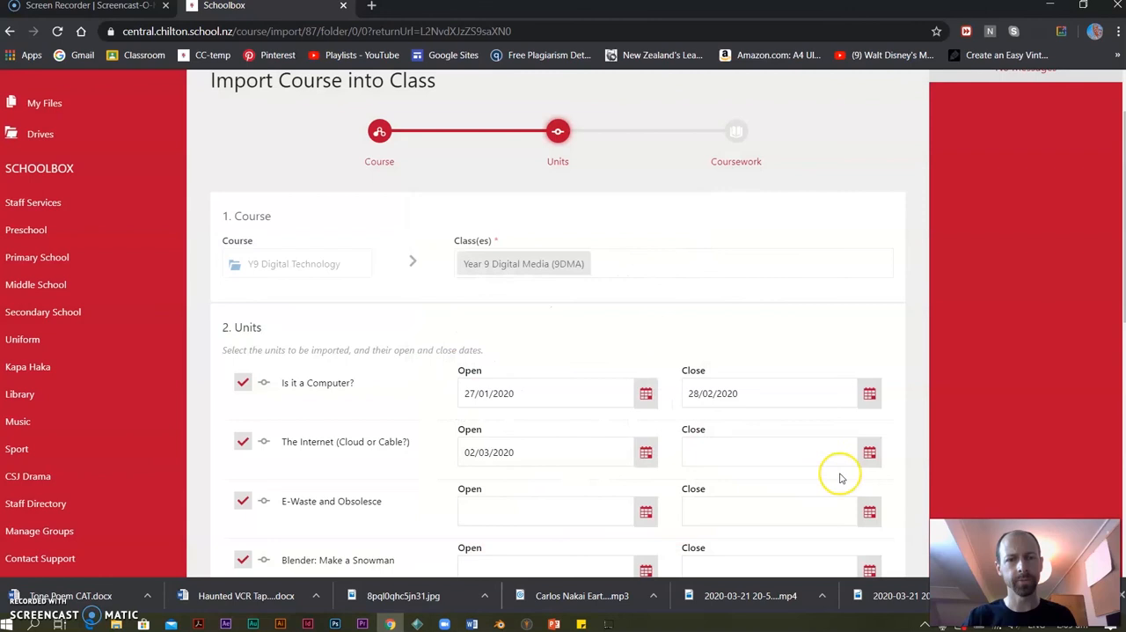
left_click(869, 452)
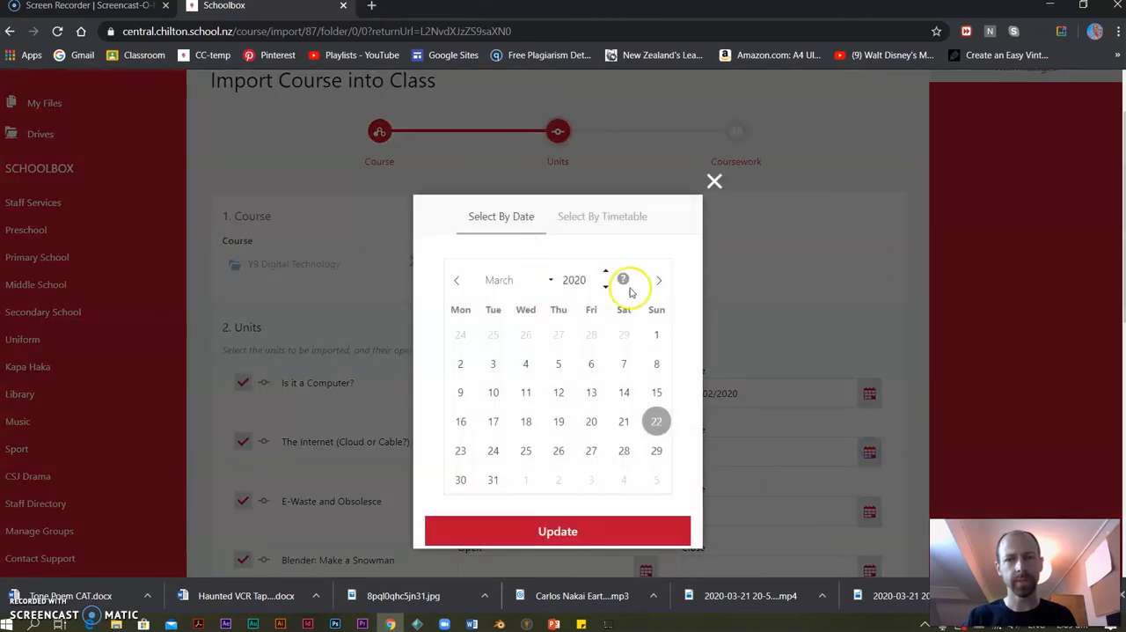
left_click(461, 451)
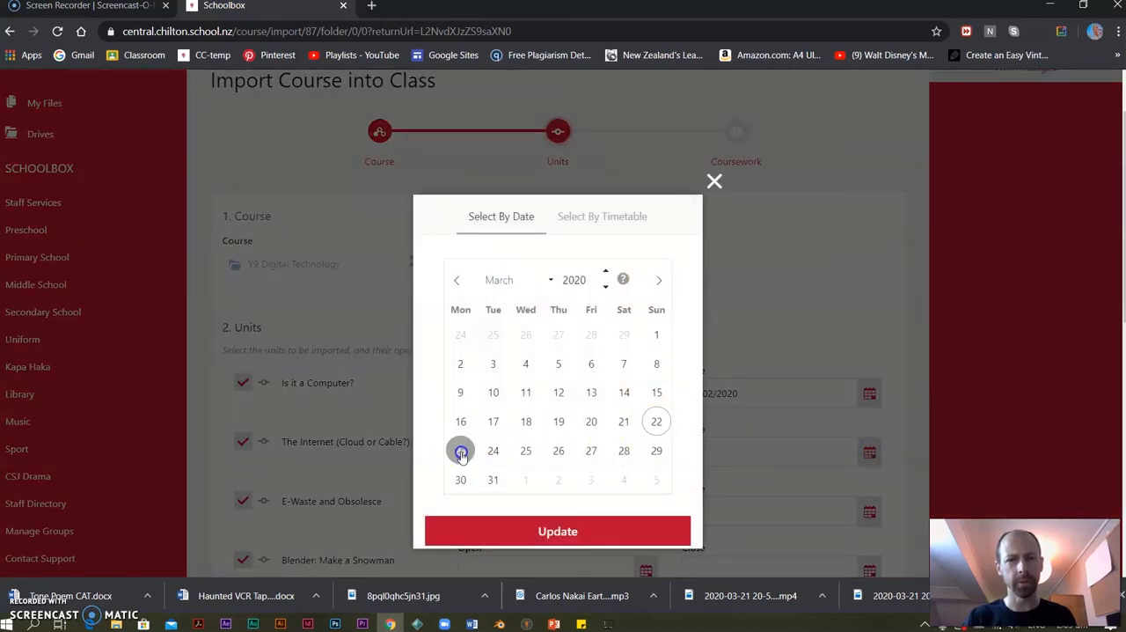
left_click(536, 517)
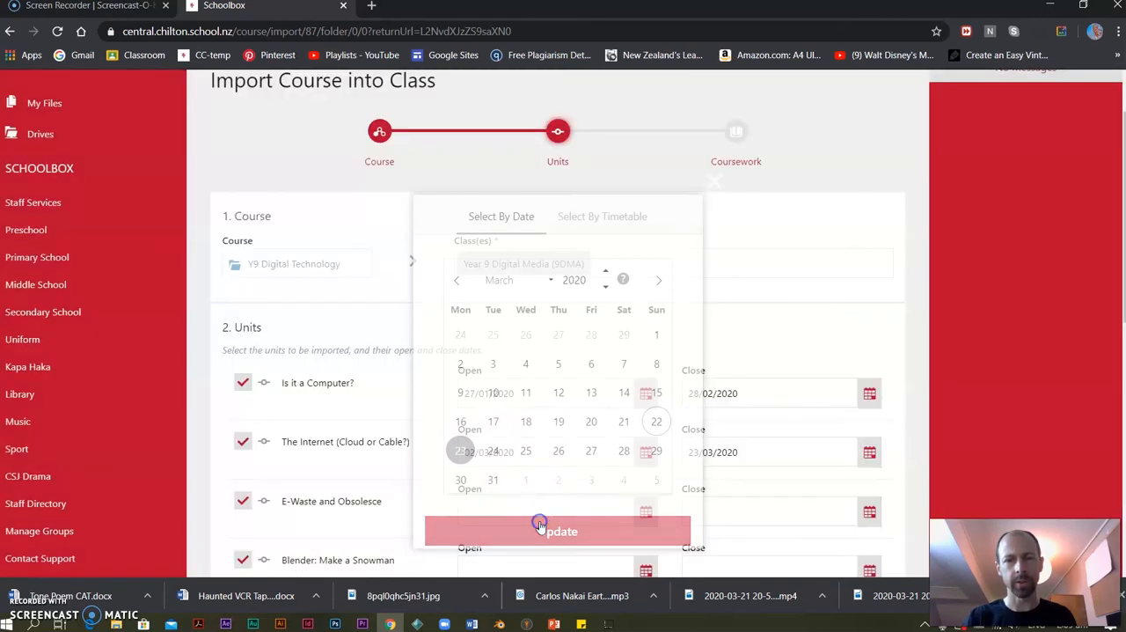
Set the "E-Waste and Obsolesce" unit to open on 24/03/2020 and close on 09/04/2020.
left_click(645, 514)
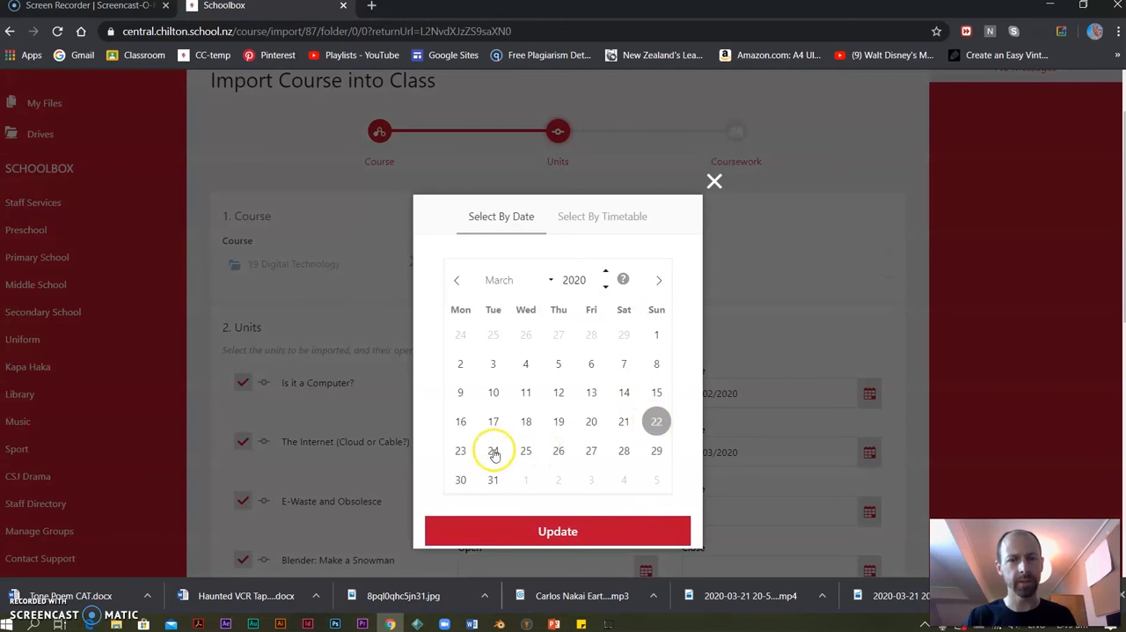
left_click(494, 452)
left_click(577, 532)
left_click(870, 518)
left_click(869, 513)
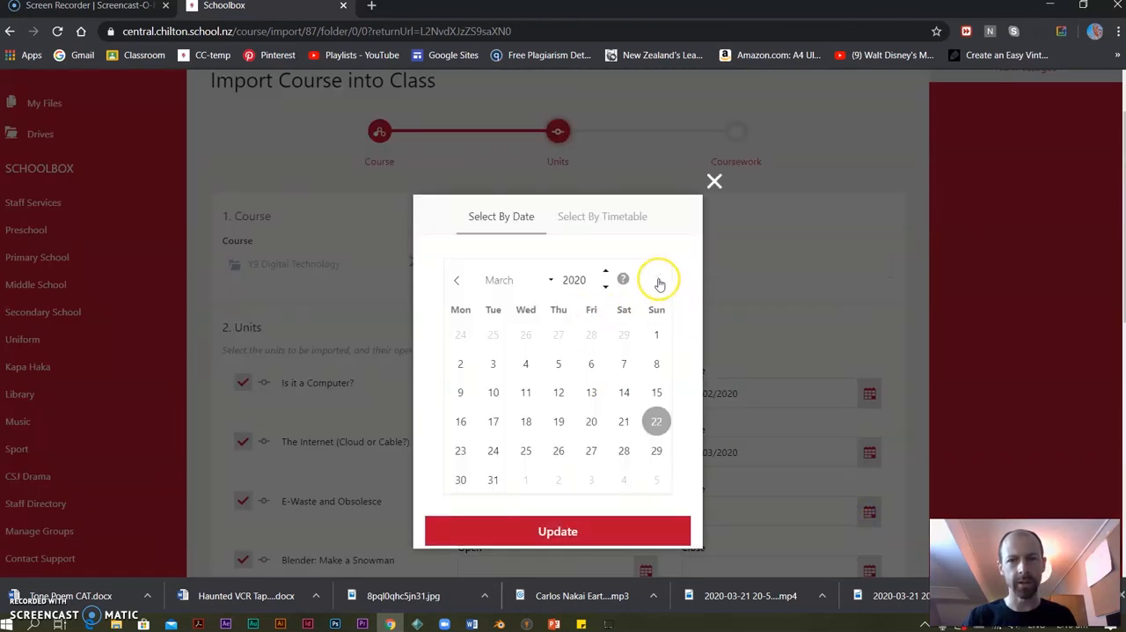
left_click(659, 280)
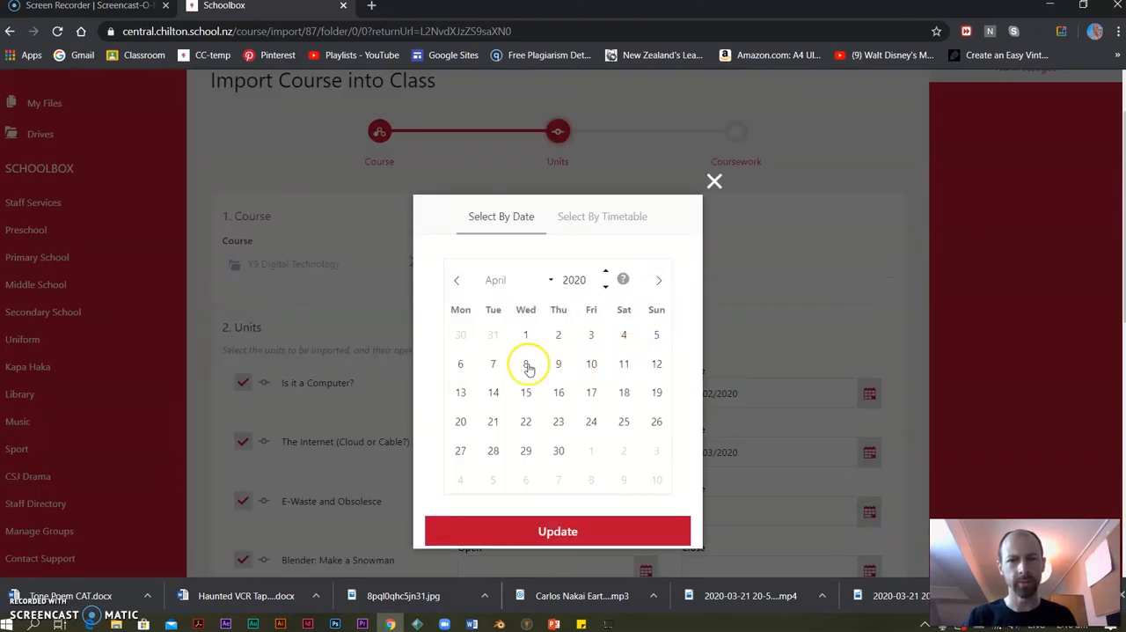
left_click(555, 365)
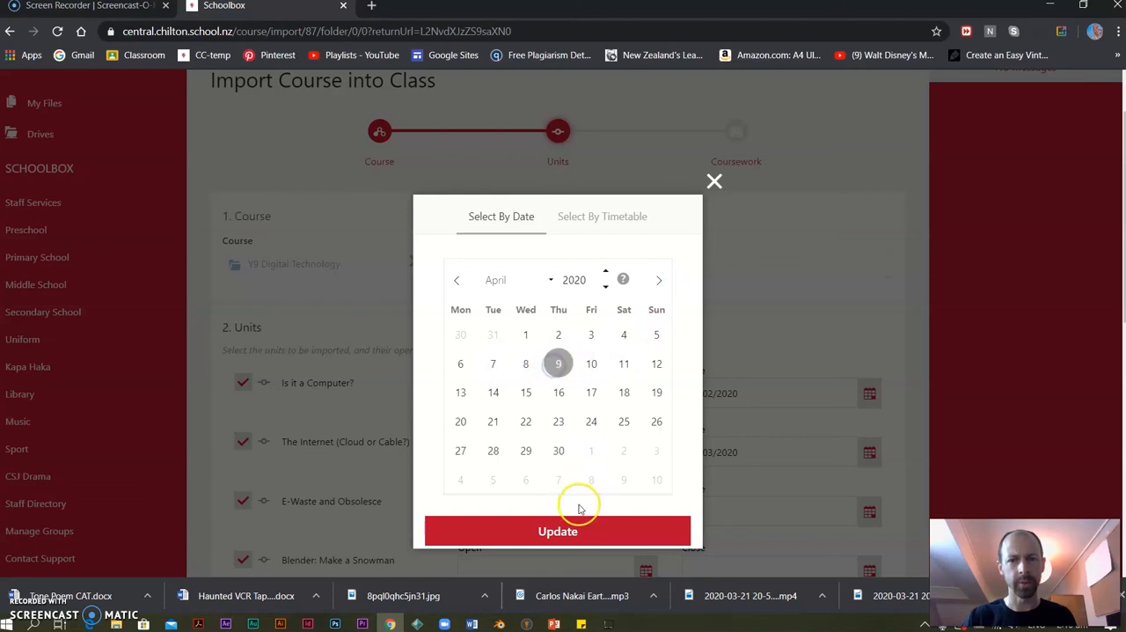
left_click(556, 530)
Set the opening date of the "Blender: Make a Snowman" and "Blender: Chess Board & Wrecking Ball" units to 28/04/2020.
scroll(730, 480, "down", 2)
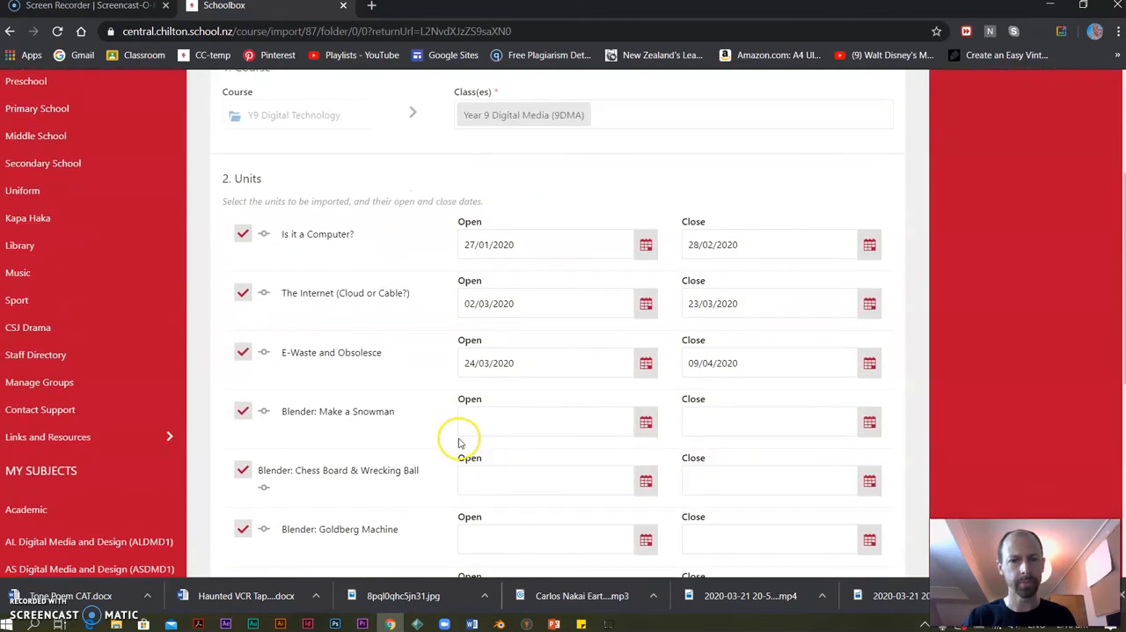
left_click(645, 422)
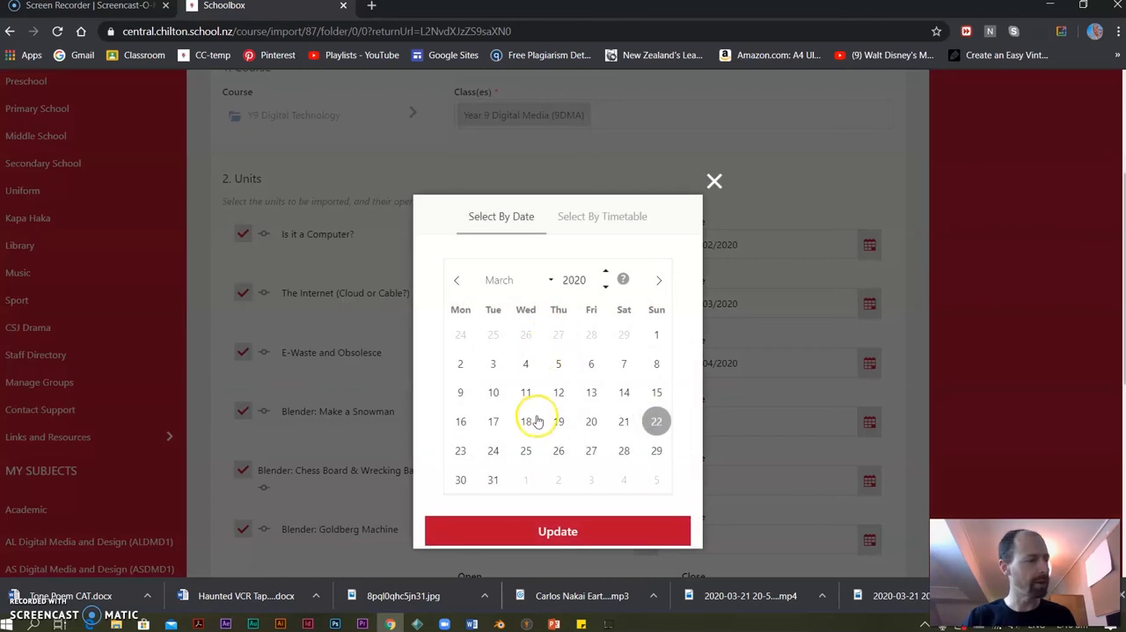
left_click(656, 281)
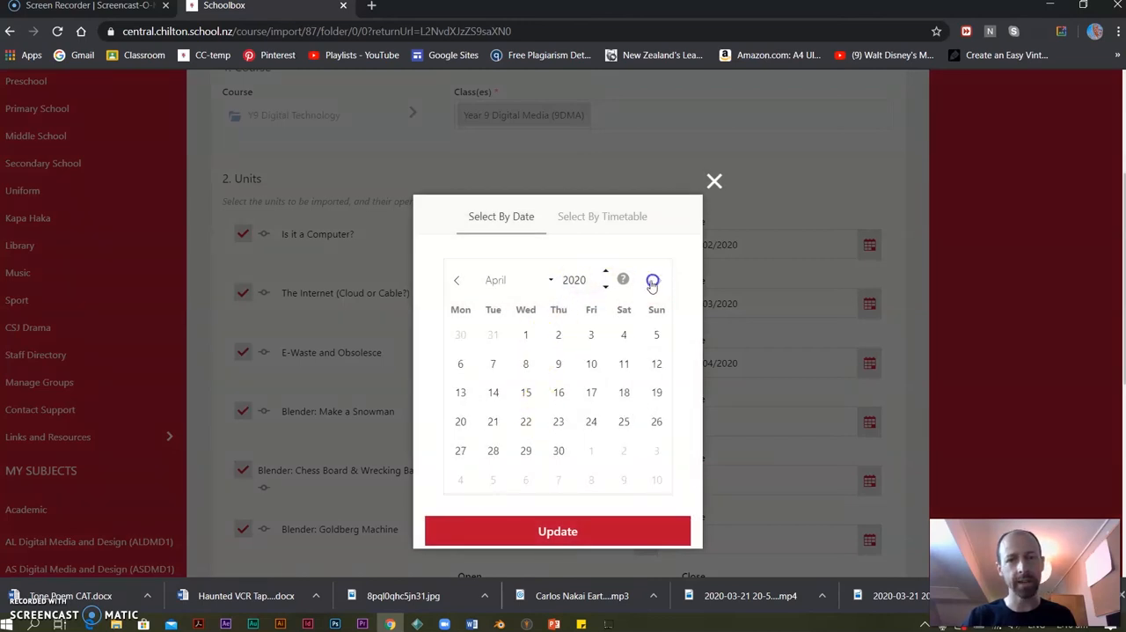
left_click(492, 452)
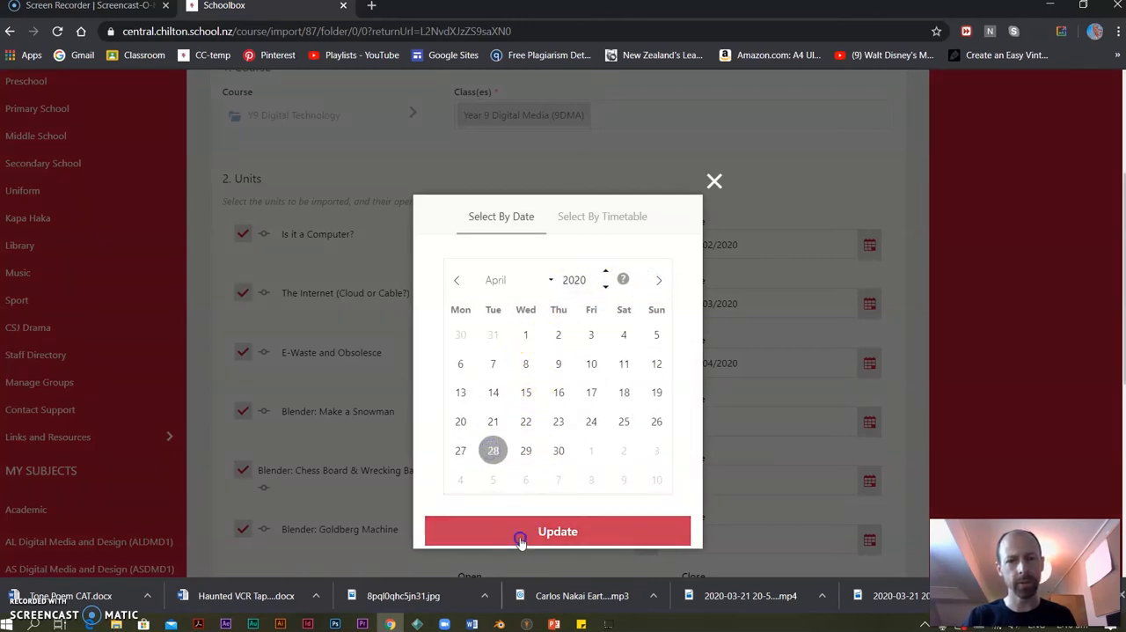
left_click(521, 533)
left_click(646, 480)
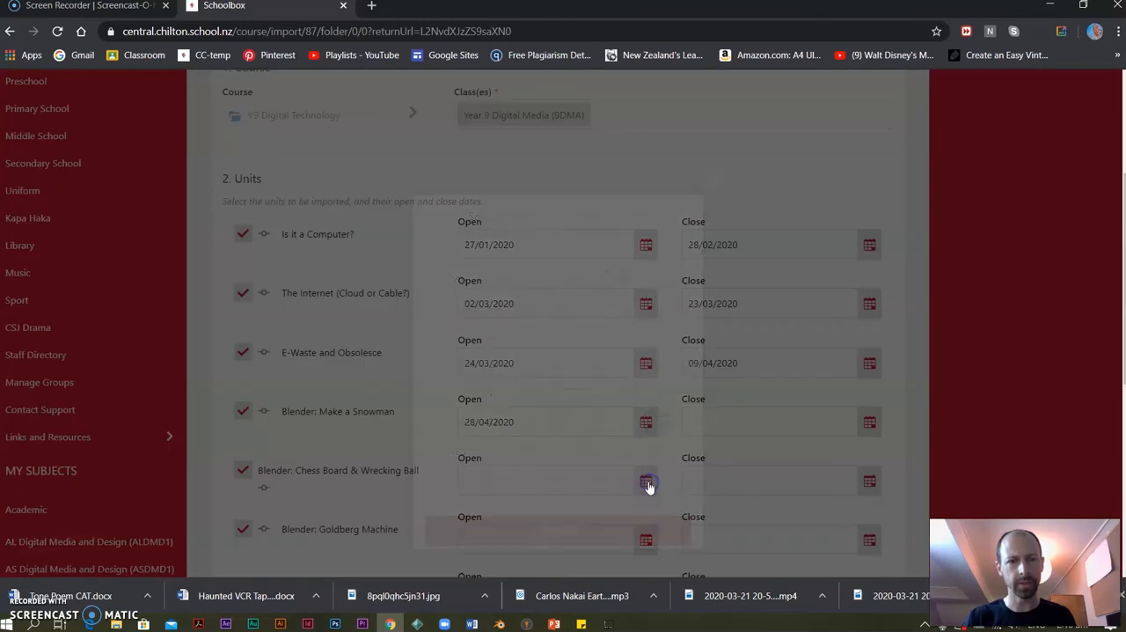
left_click(658, 280)
left_click(492, 451)
left_click(519, 528)
Set the "Blender: Goldberg Machine" unit to open on 28/04/2020.
scroll(572, 440, "down", 1)
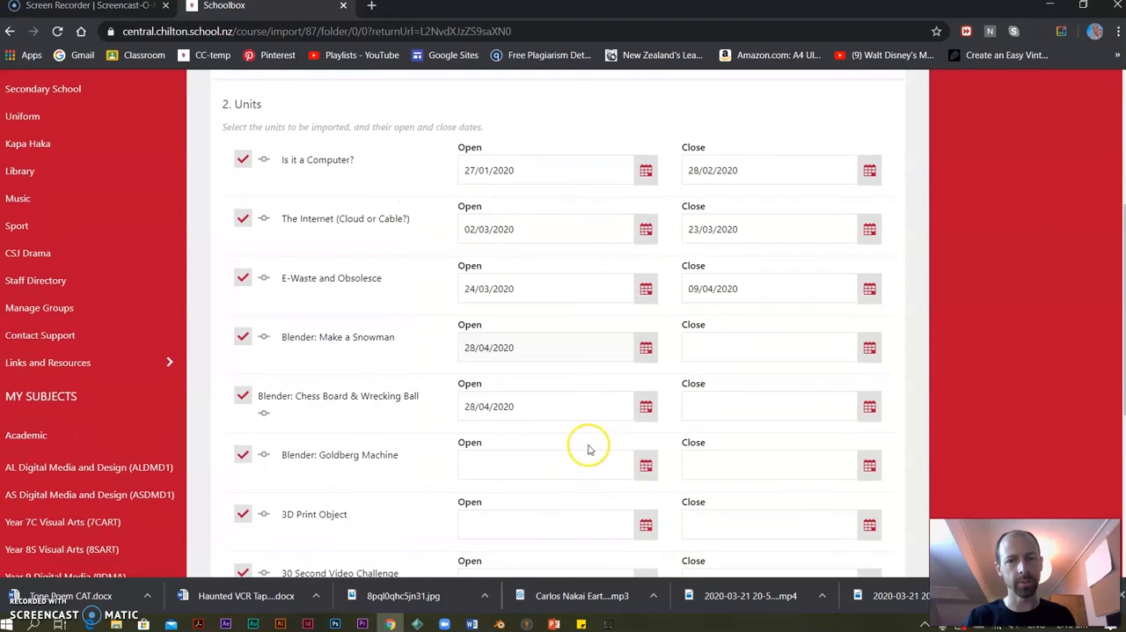
scroll(644, 466, "down", 1)
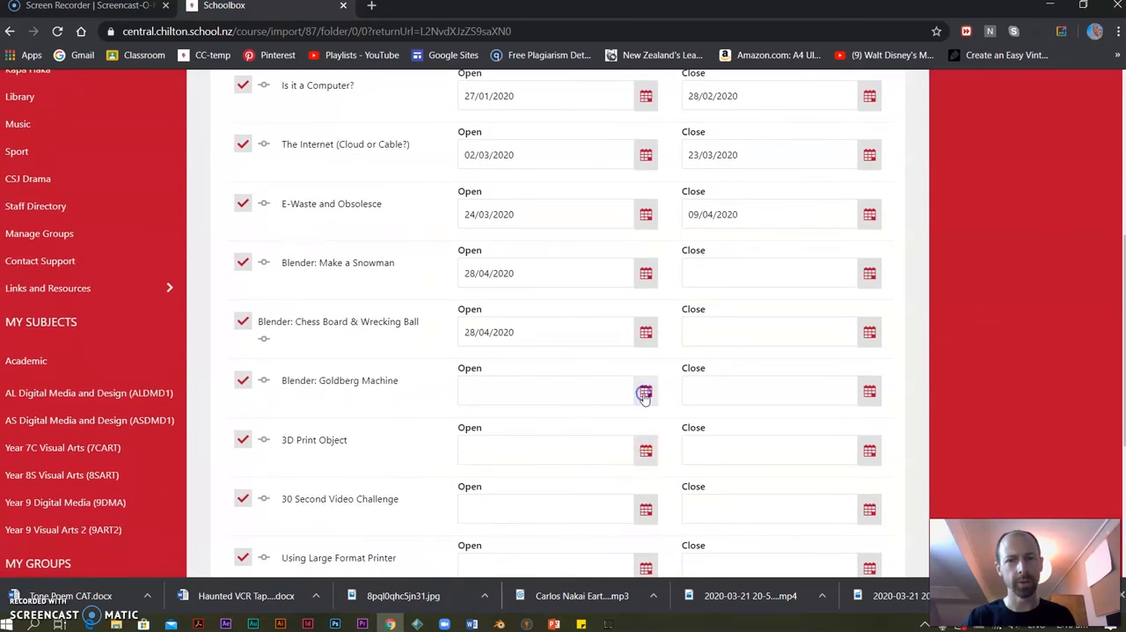
left_click(645, 393)
left_click(660, 280)
left_click(492, 451)
left_click(591, 533)
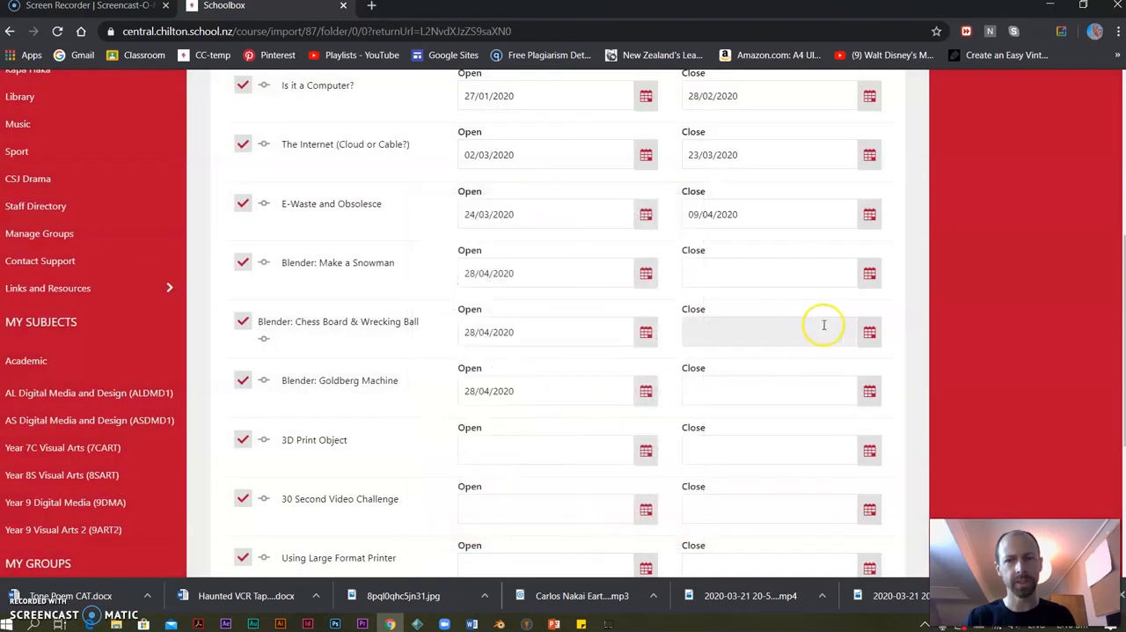
Set the "Blender: Make a Snowman" unit to close on 03/07/2020.
left_click(869, 275)
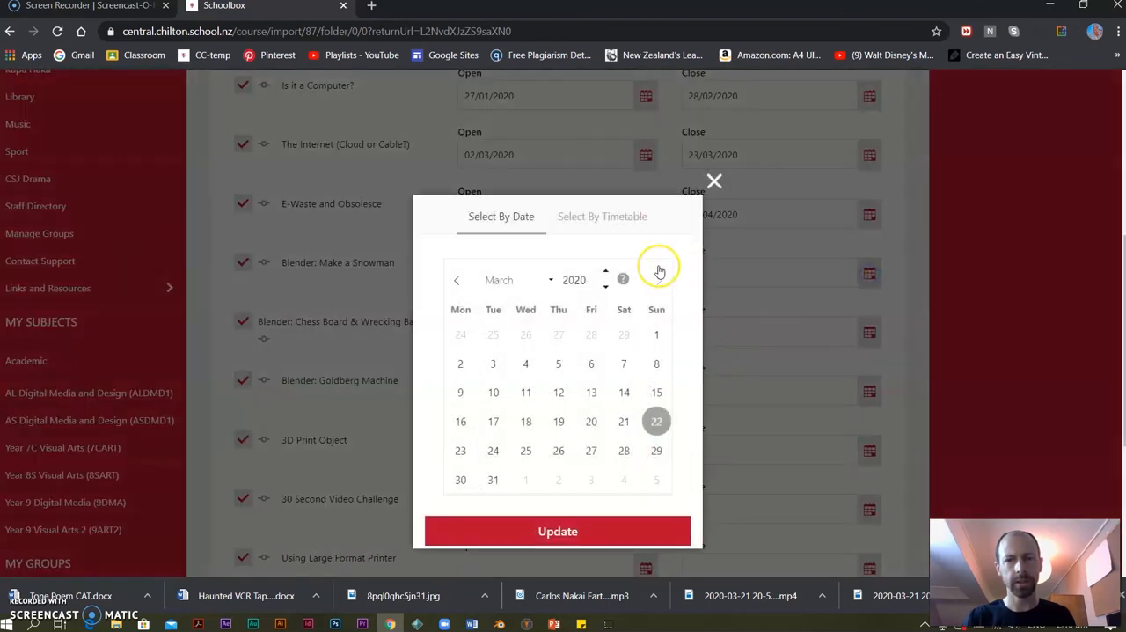
left_click(663, 280)
left_click(661, 280)
left_click(660, 281)
left_click(525, 337)
left_click(669, 281)
left_click(591, 334)
left_click(586, 530)
Set the closing date of the "Blender: Chess Board & Wrecking Ball" unit to 03/07/2020.
left_click(869, 331)
double_click(658, 281)
left_click(658, 280)
left_click(657, 282)
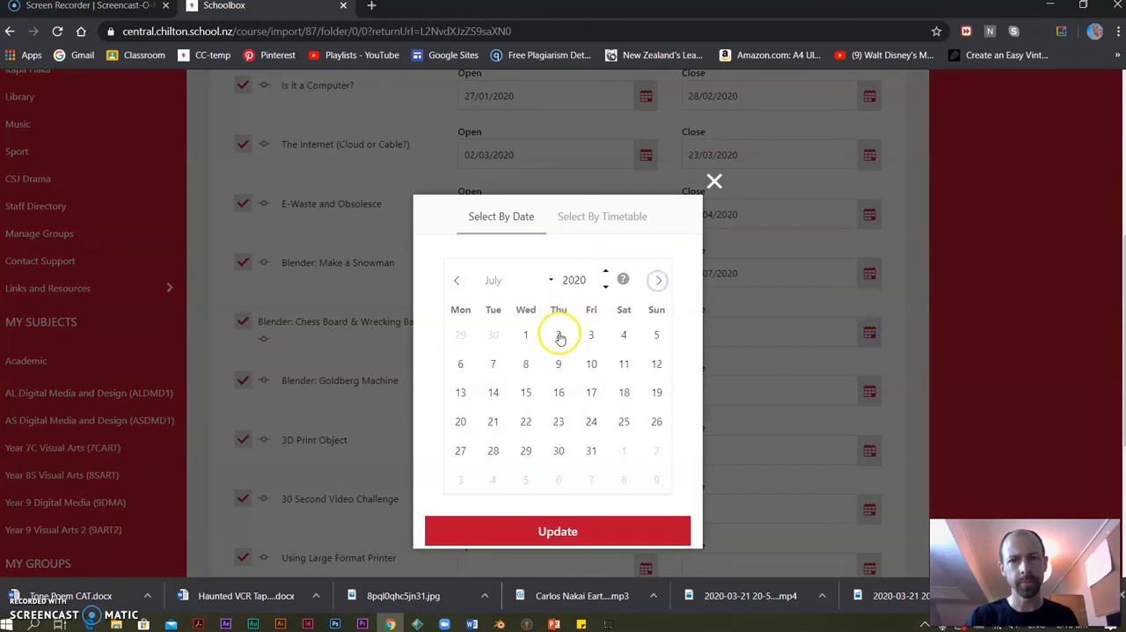
left_click(585, 528)
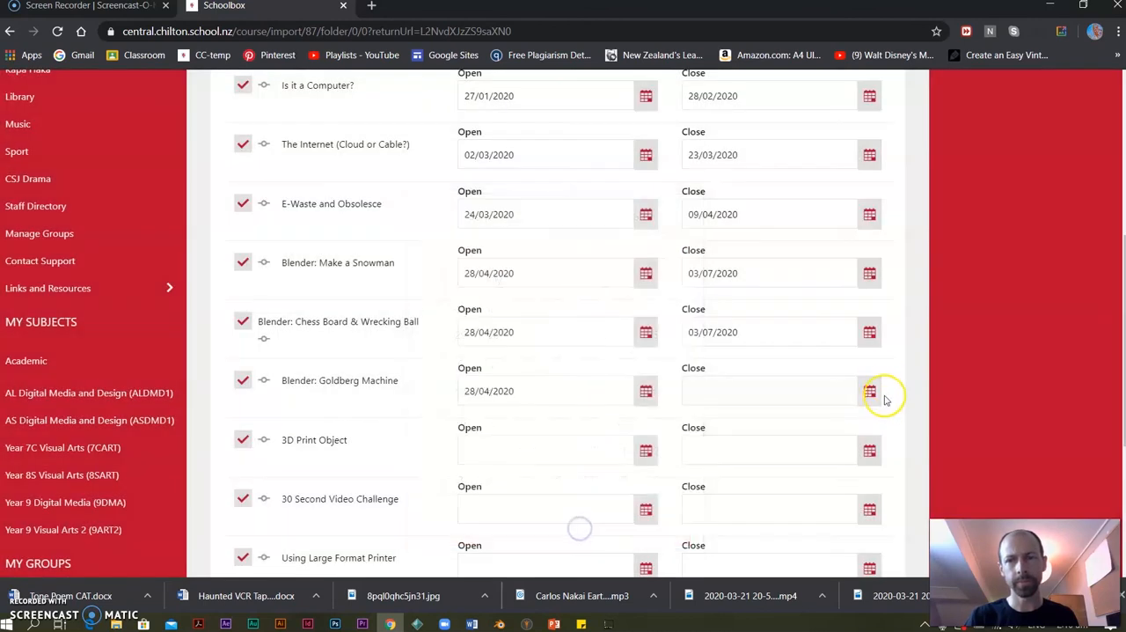
Set the closing date of the "Blender: Goldberg Machine" unit to 03/07/2020.
left_click(869, 393)
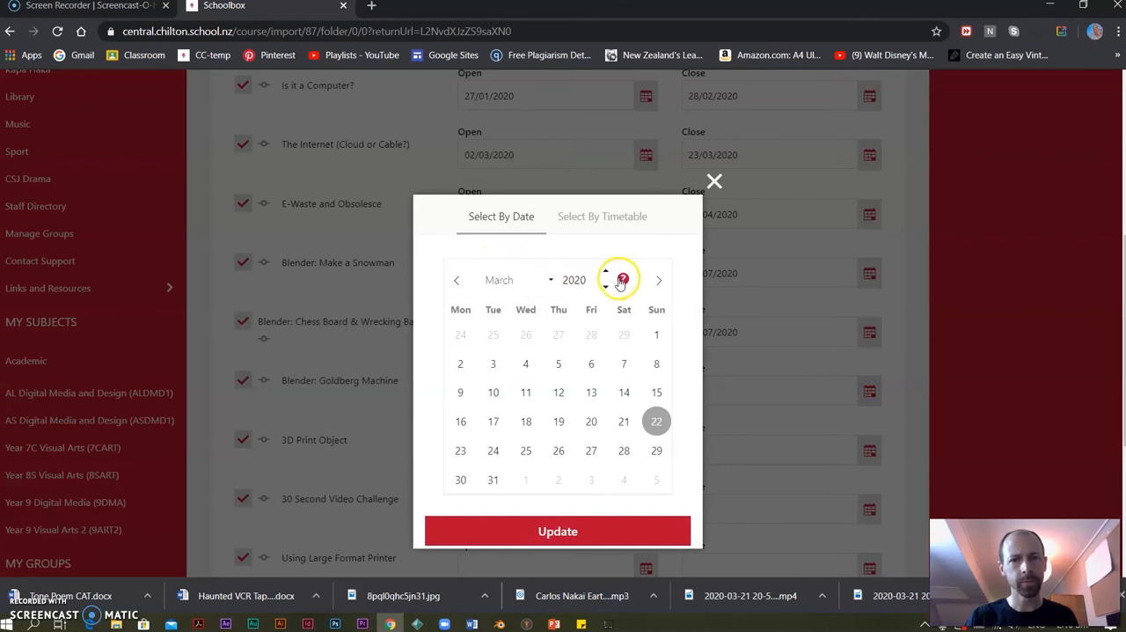
left_click(659, 282)
left_click(659, 281)
left_click(659, 282)
left_click(659, 282)
left_click(590, 335)
left_click(572, 528)
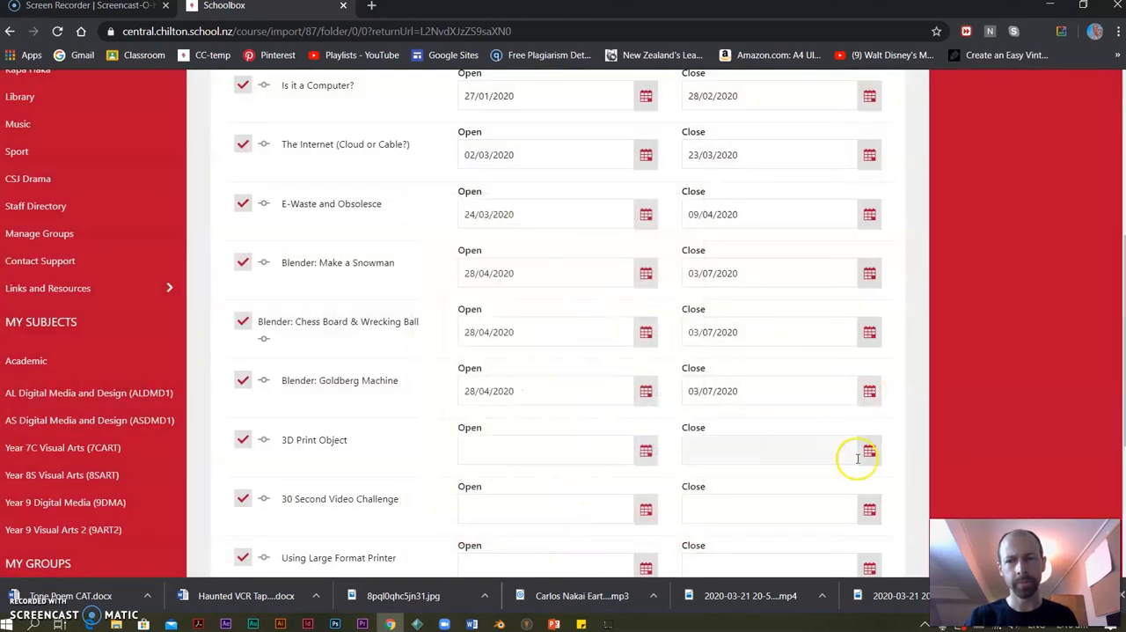
Set the "3D Print Object" unit to open on 27/07/2020.
left_click(648, 453)
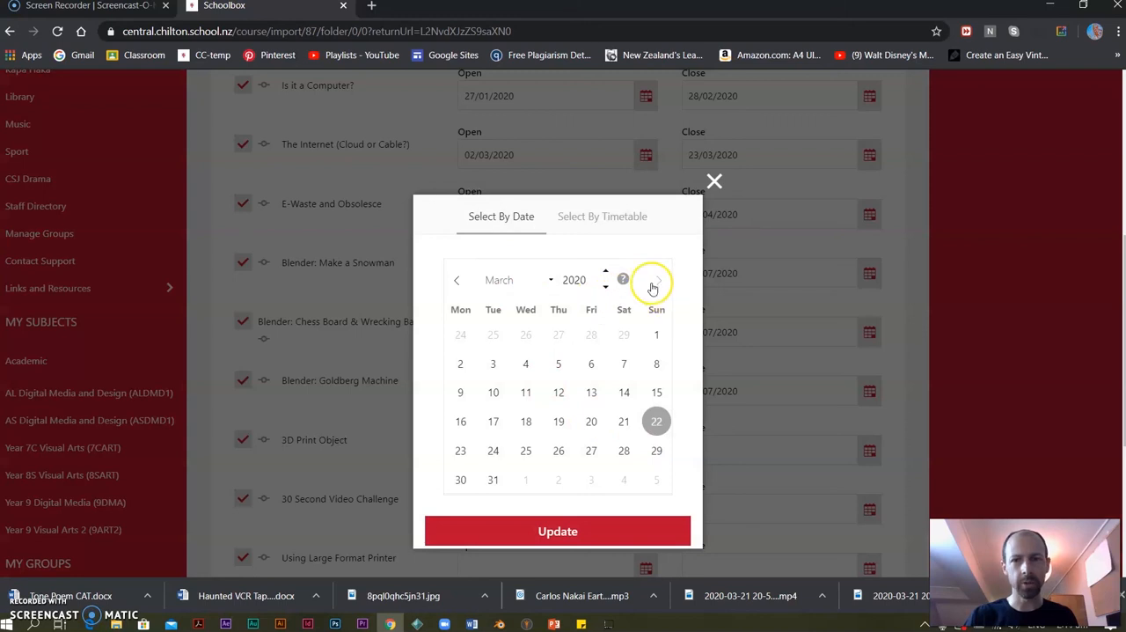
left_click(660, 280)
left_click(661, 281)
left_click(660, 279)
left_click(458, 449)
left_click(534, 533)
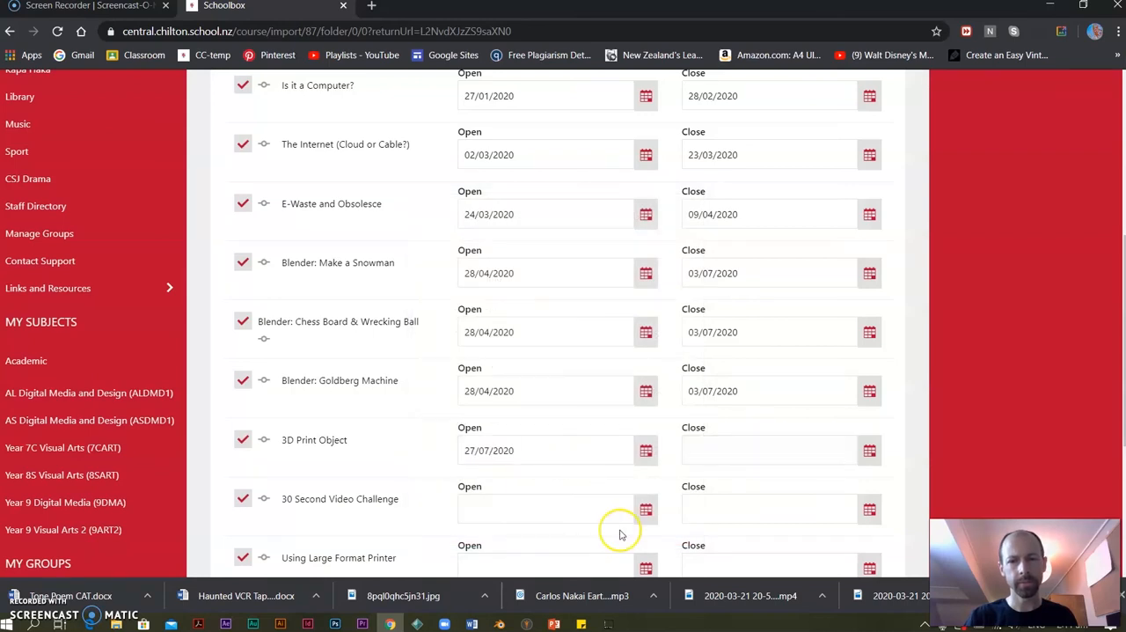
Set the opening date of the "30 Second Video Challenge" unit to 27/07/2020.
left_click(647, 508)
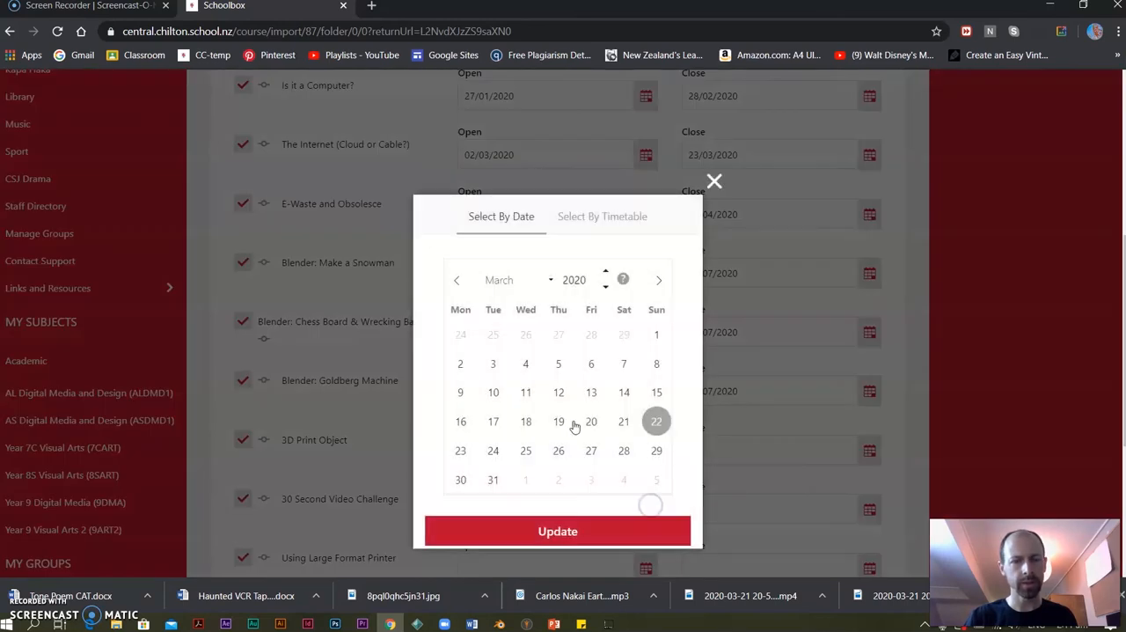
left_click(651, 280)
left_click(655, 281)
left_click(654, 280)
left_click(654, 281)
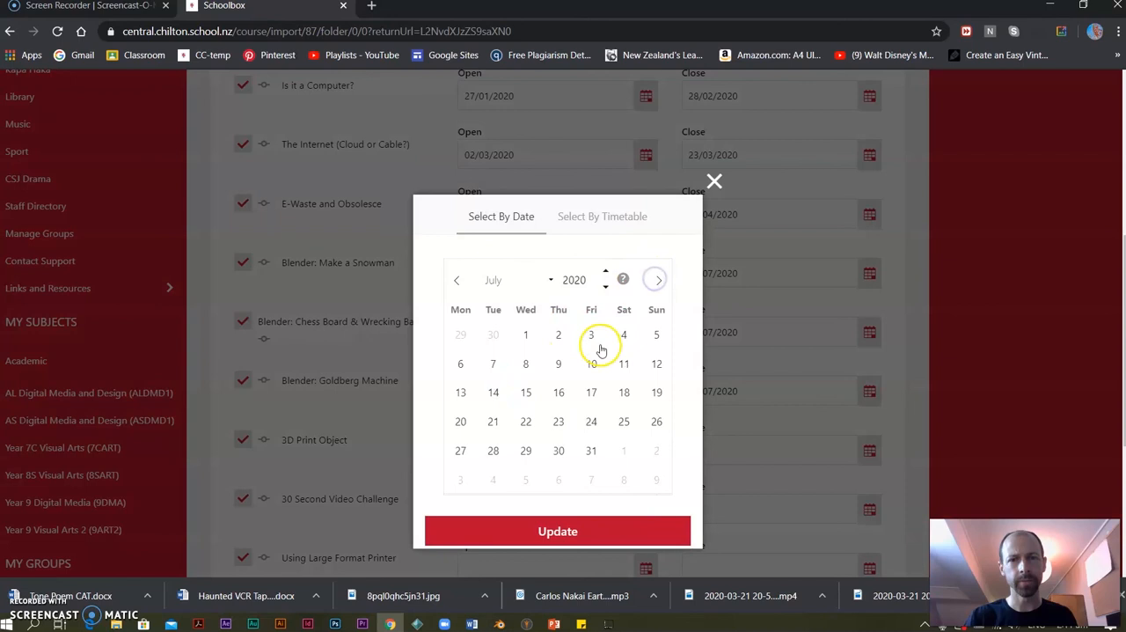
left_click(458, 451)
left_click(537, 529)
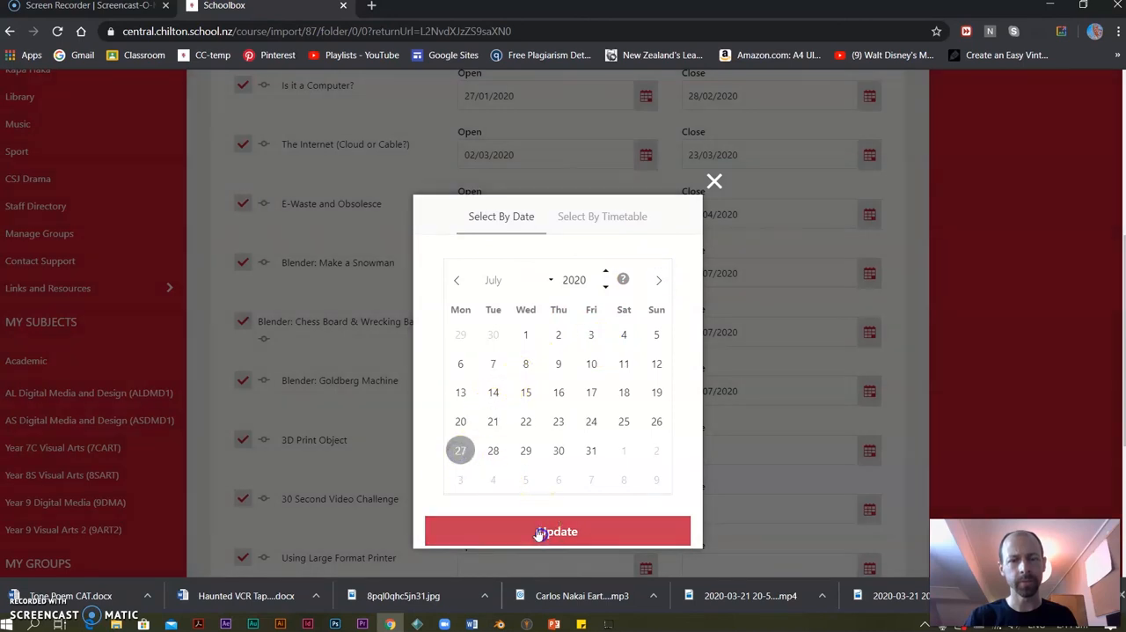
Set the opening date of the "Using Large Format Printer" unit to 27/07/2020.
scroll(545, 460, "down", 1)
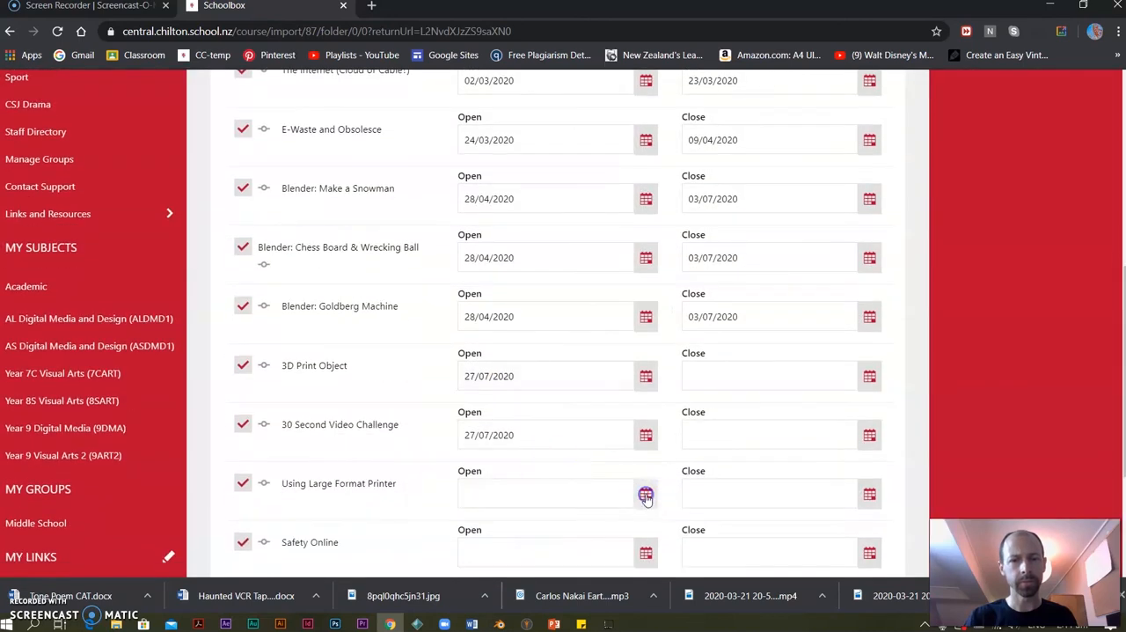
left_click(646, 496)
left_click(658, 281)
left_click(659, 280)
left_click(659, 281)
left_click(660, 281)
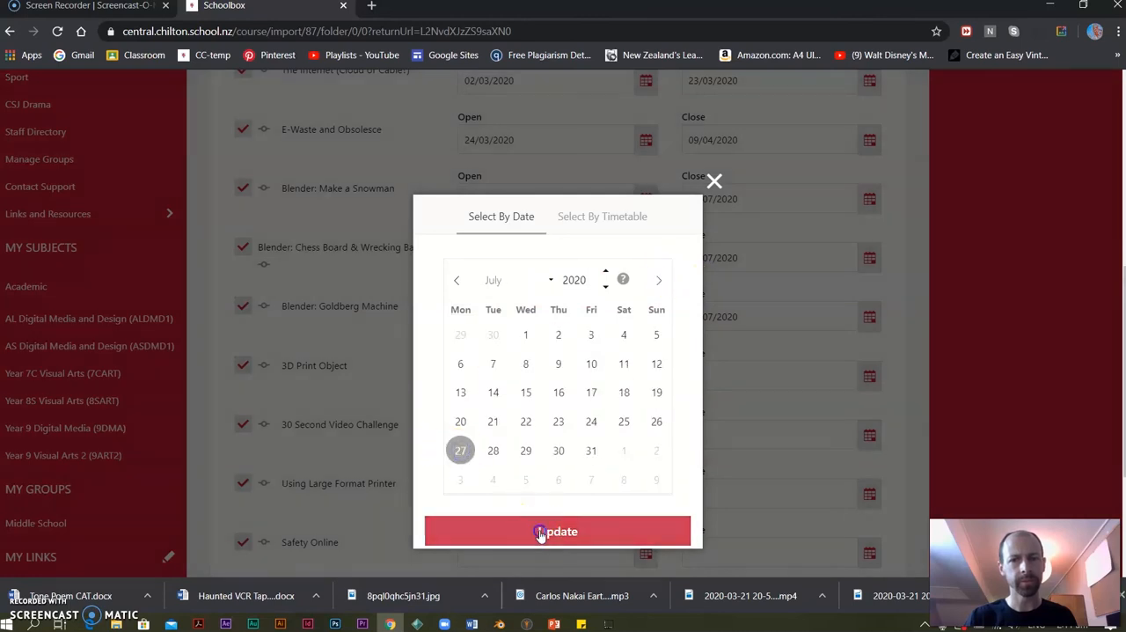
left_click(534, 528)
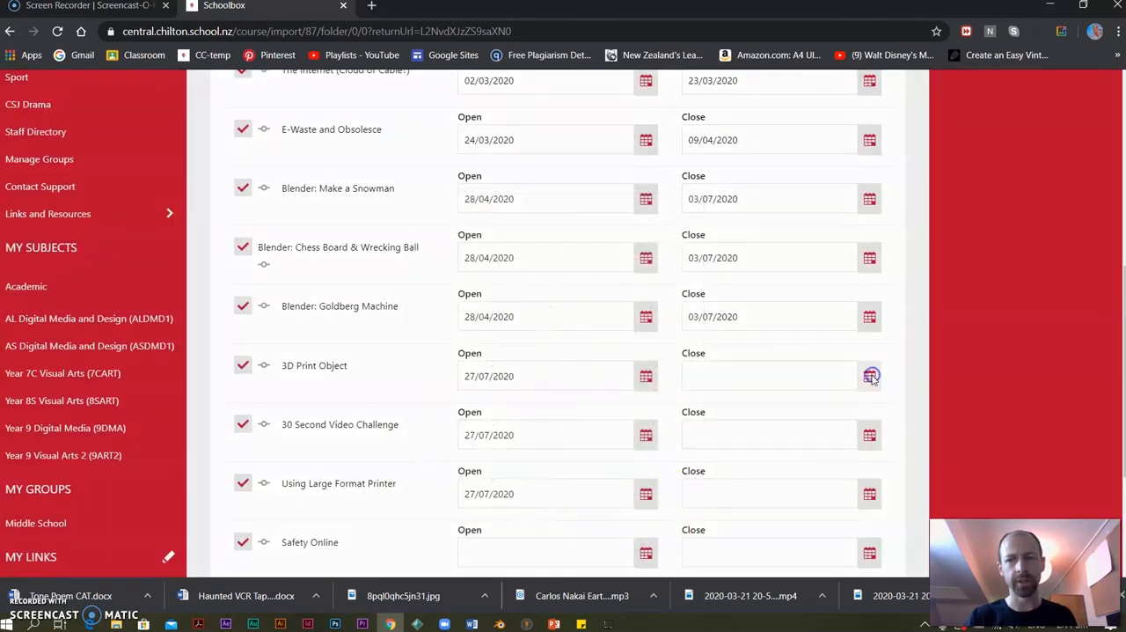
Set the "3D Print Object" unit to close on 25/09/2020.
left_click(870, 375)
left_click(659, 280)
left_click(660, 281)
left_click(659, 280)
left_click(660, 280)
left_click(659, 281)
left_click(660, 280)
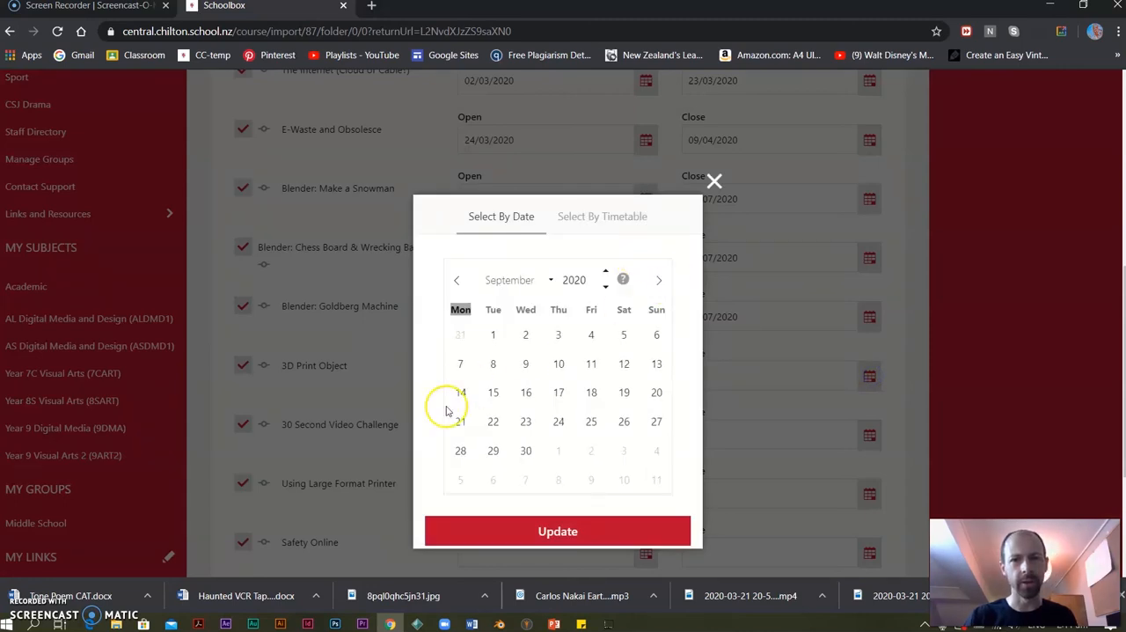
left_click(589, 423)
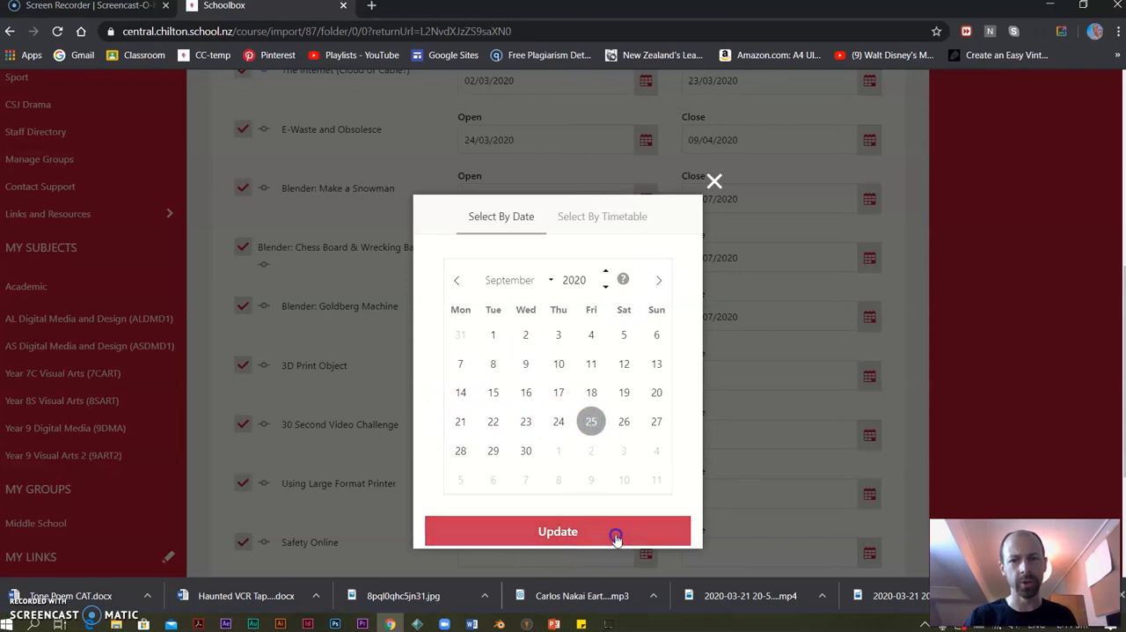
left_click(684, 531)
Set the closing date of the "30 Second Video Challenge" unit to 25/09/2020.
left_click(868, 435)
left_click(654, 280)
left_click(653, 280)
left_click(653, 281)
left_click(654, 280)
left_click(653, 281)
left_click(654, 282)
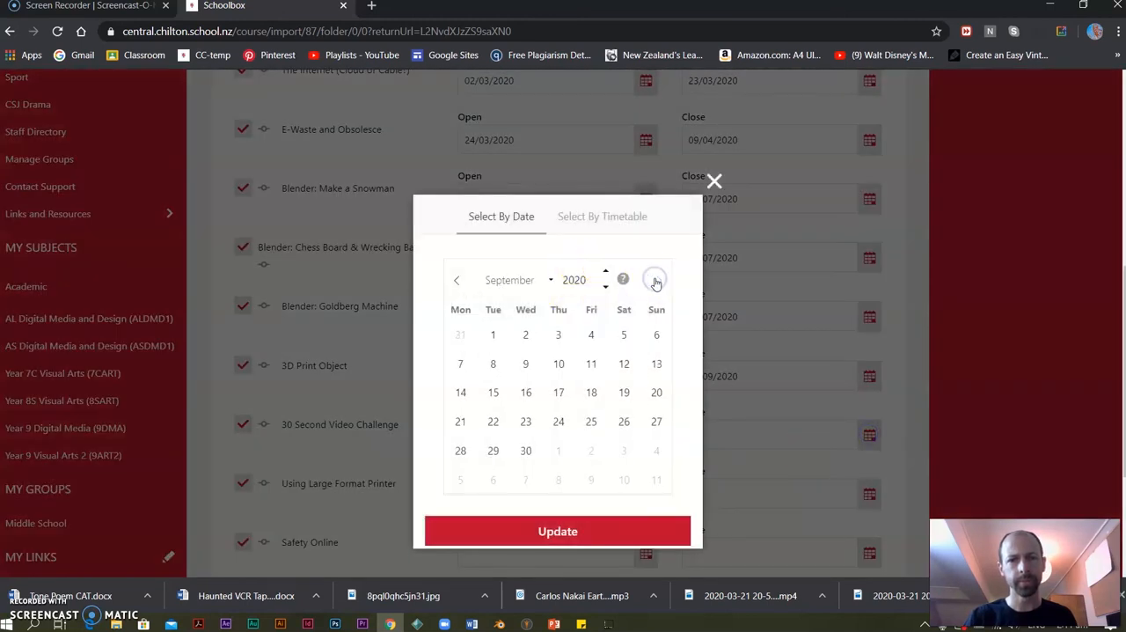
left_click(591, 422)
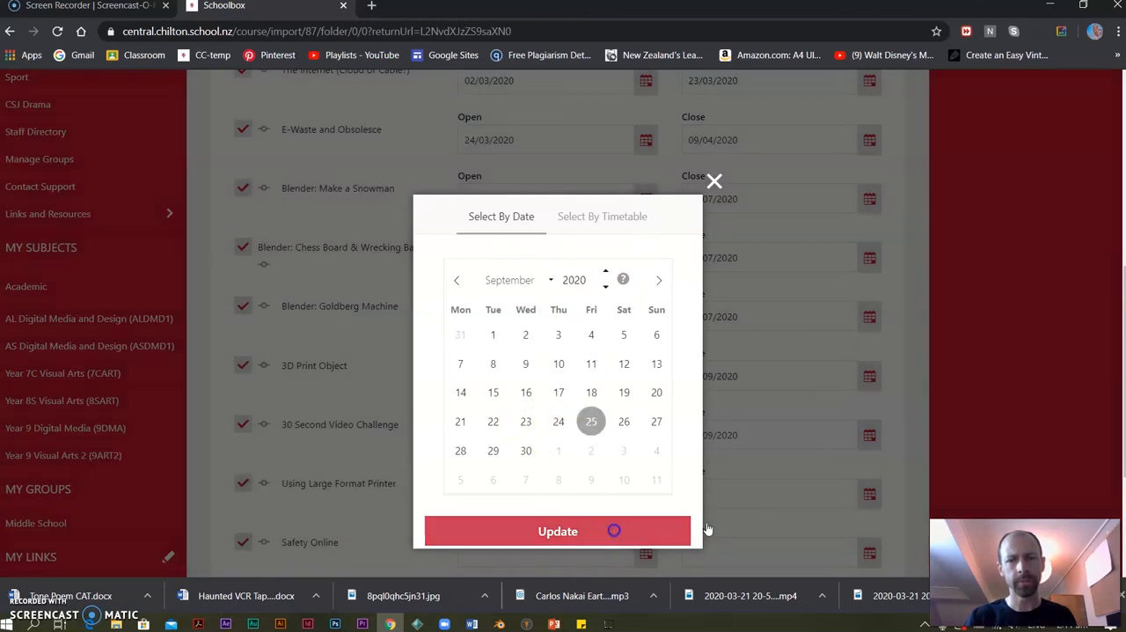
left_click(611, 531)
Set the closing date of the "Using Large Format Printer" unit to 25/09/2020.
left_click(868, 492)
left_click(655, 279)
left_click(655, 278)
left_click(655, 279)
left_click(655, 279)
left_click(655, 279)
left_click(656, 279)
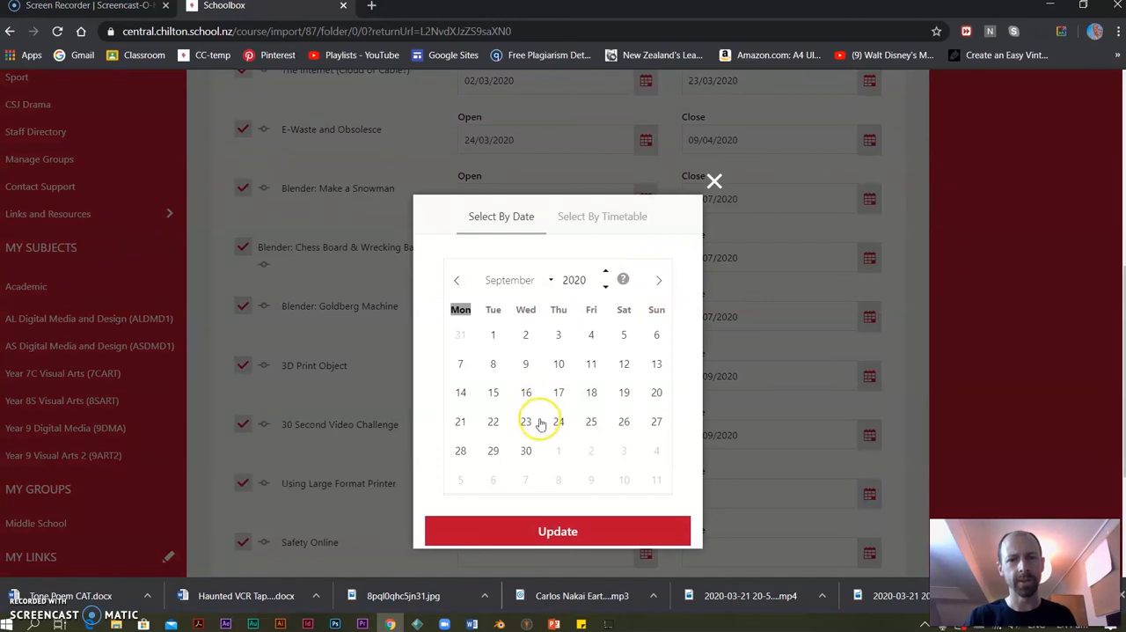
left_click(590, 421)
left_click(583, 531)
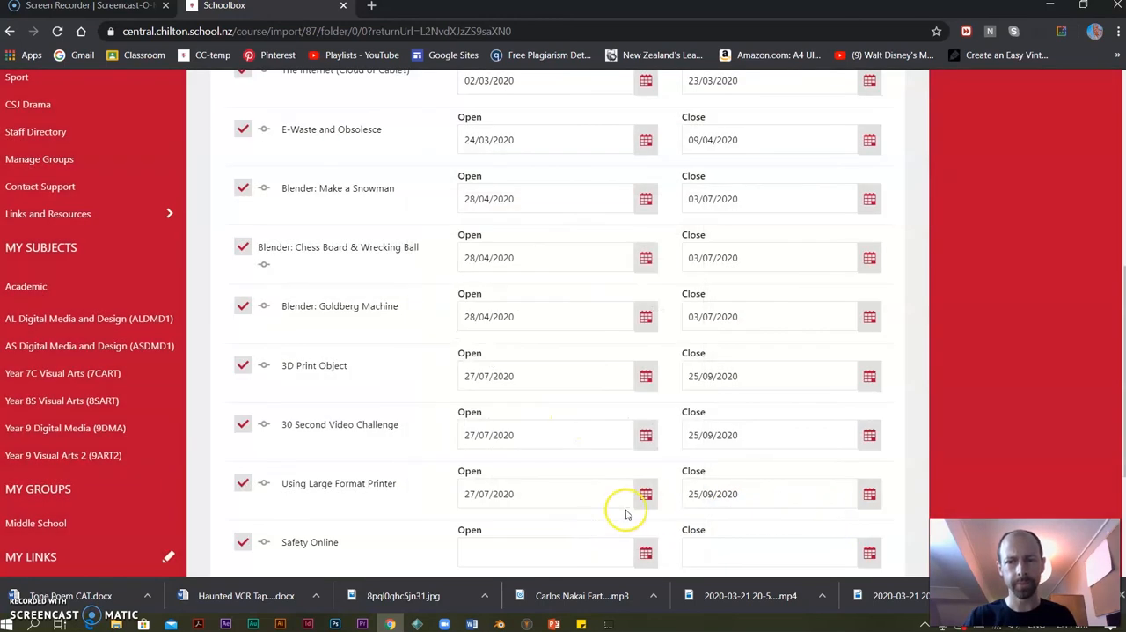
Set the "Safety Online" unit to open on 12/10/2020.
scroll(633, 510, "down", 3)
left_click(646, 344)
left_click(656, 281)
left_click(656, 282)
left_click(656, 282)
left_click(656, 281)
left_click(656, 282)
left_click(656, 281)
left_click(657, 281)
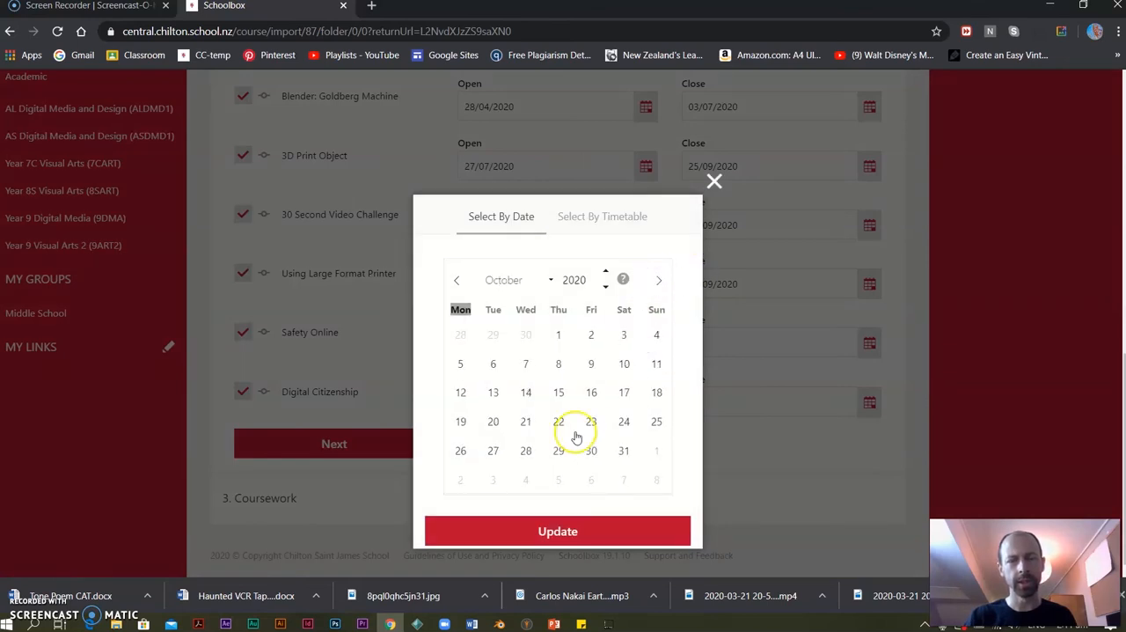
left_click(469, 394)
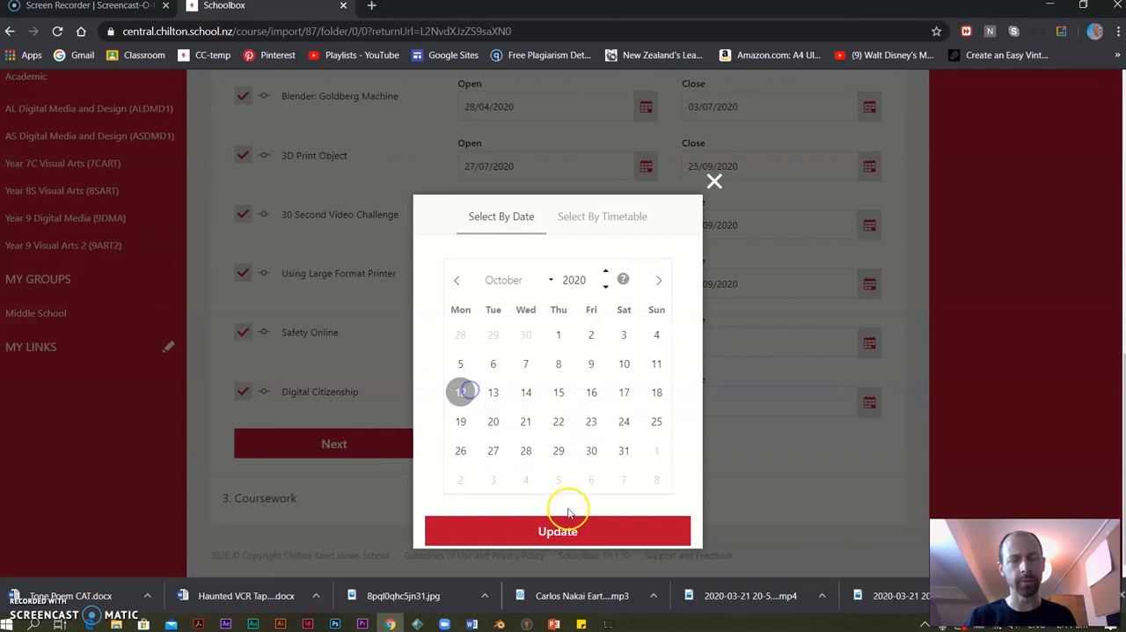
left_click(569, 530)
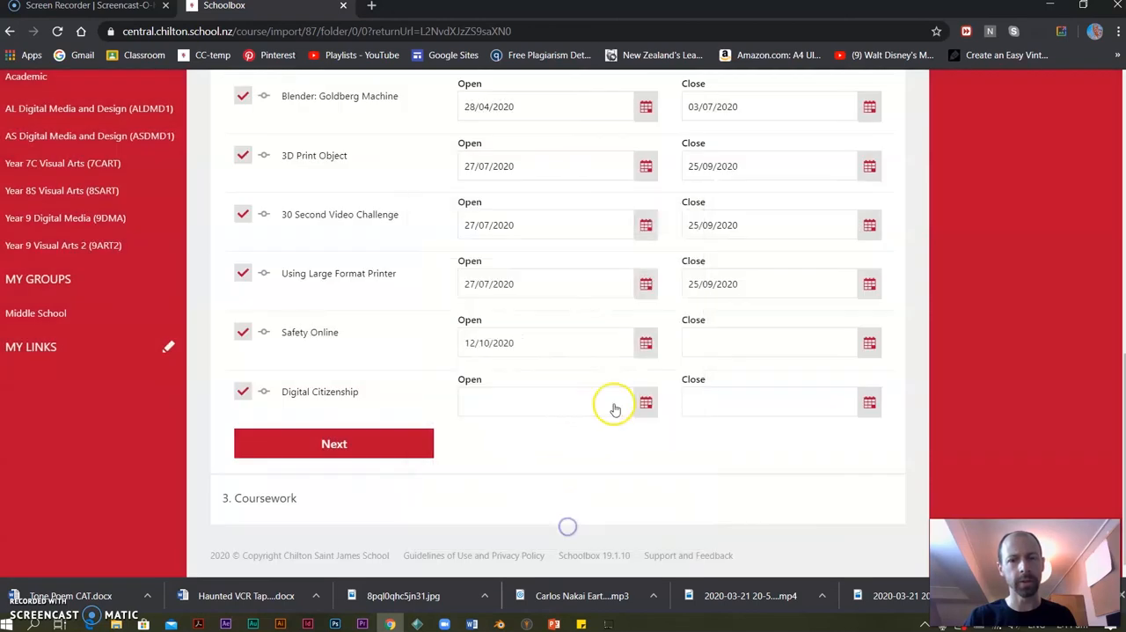
Set the "Safety Online" unit to close on 04/12/2020.
left_click(869, 342)
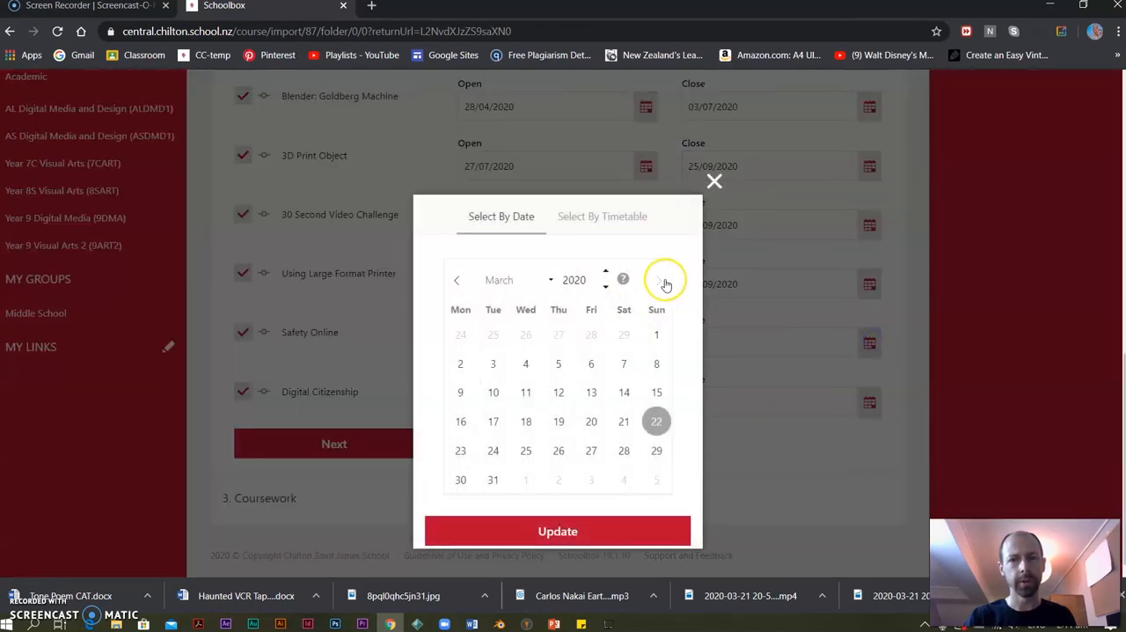
left_click(655, 280)
left_click(655, 281)
left_click(655, 281)
left_click(653, 281)
left_click(655, 281)
left_click(654, 282)
left_click(655, 282)
left_click(654, 282)
left_click(654, 282)
left_click(591, 335)
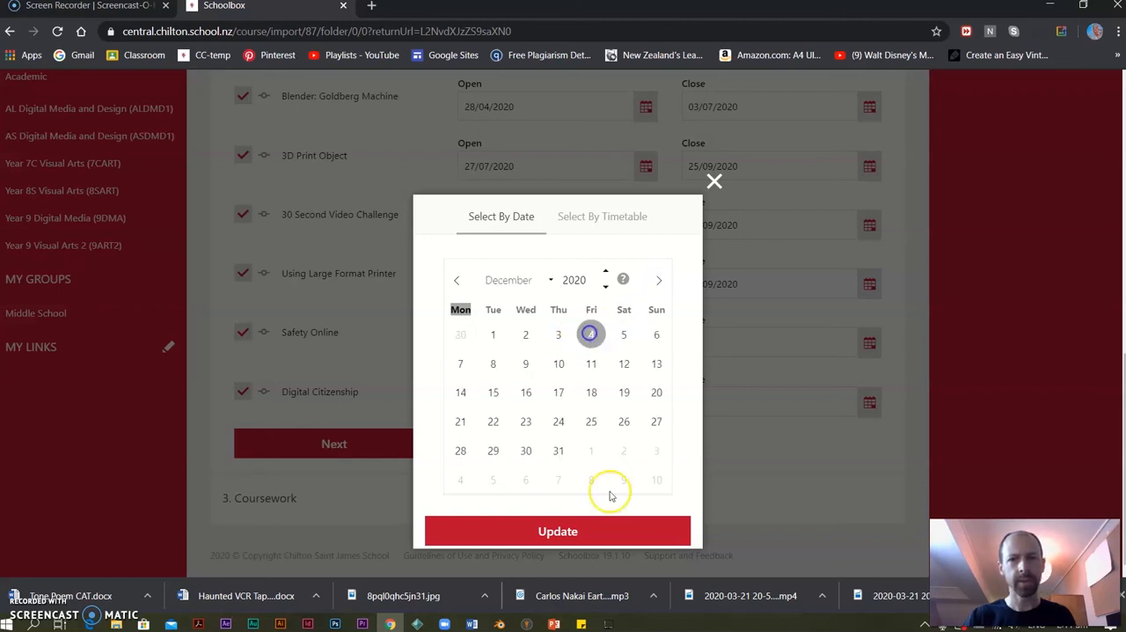
left_click(602, 532)
Set the "Digital Citizenship" unit to open on 12/10/2020.
left_click(645, 402)
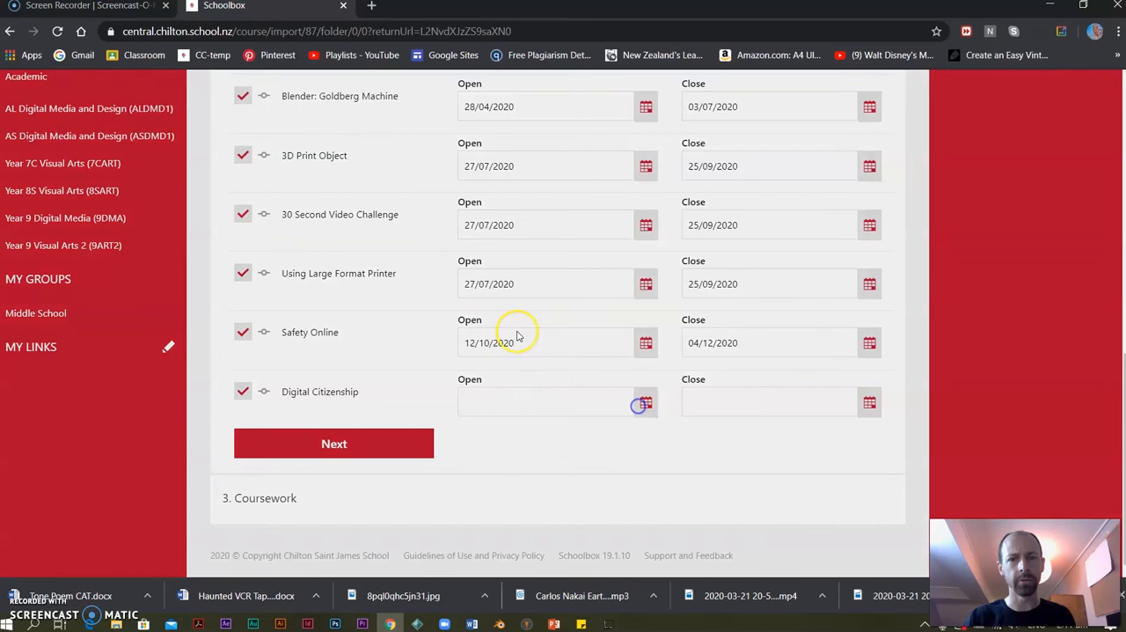
left_click(663, 278)
left_click(662, 279)
left_click(662, 279)
left_click(662, 278)
left_click(661, 278)
left_click(662, 278)
left_click(460, 392)
left_click(528, 528)
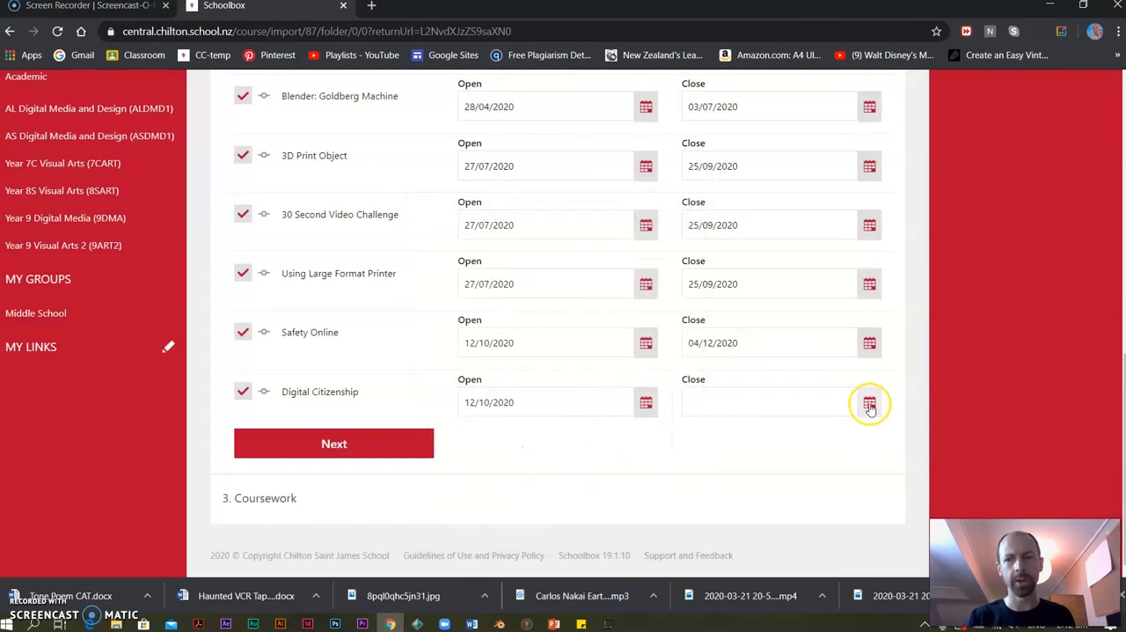
Set the closing date of the "Digital Citizenship" unit to 04/12/2020.
left_click(868, 401)
left_click(654, 281)
left_click(655, 281)
left_click(655, 280)
left_click(654, 280)
left_click(654, 281)
left_click(653, 279)
left_click(652, 280)
left_click(651, 280)
left_click(591, 334)
left_click(586, 531)
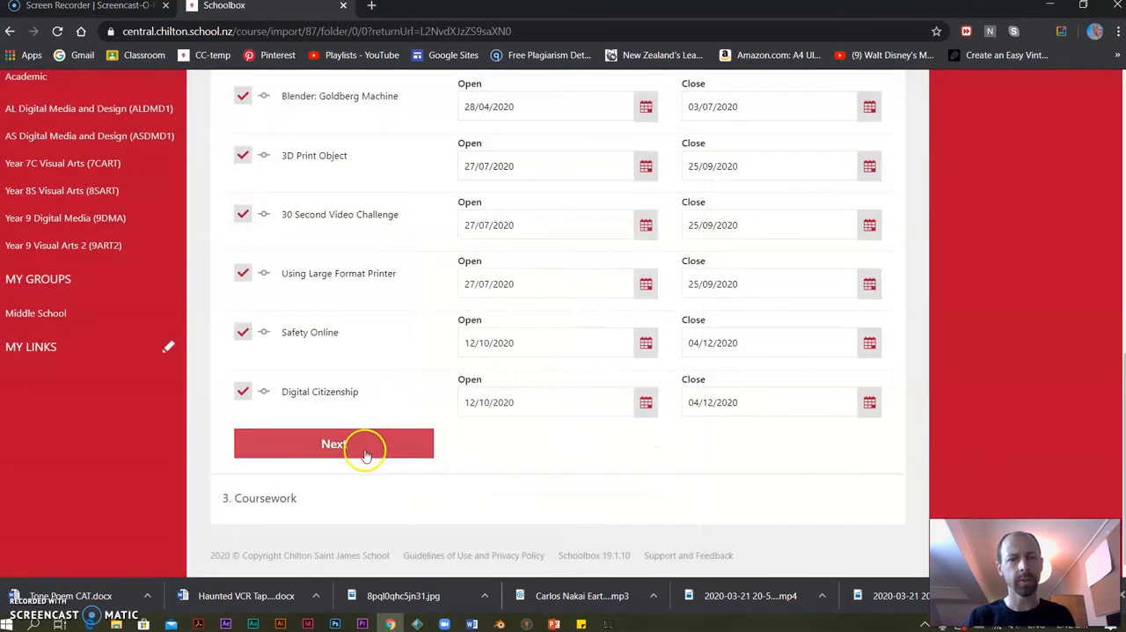
Continue to the coursework stage and import the units with all their assessments selected.
left_click(371, 449)
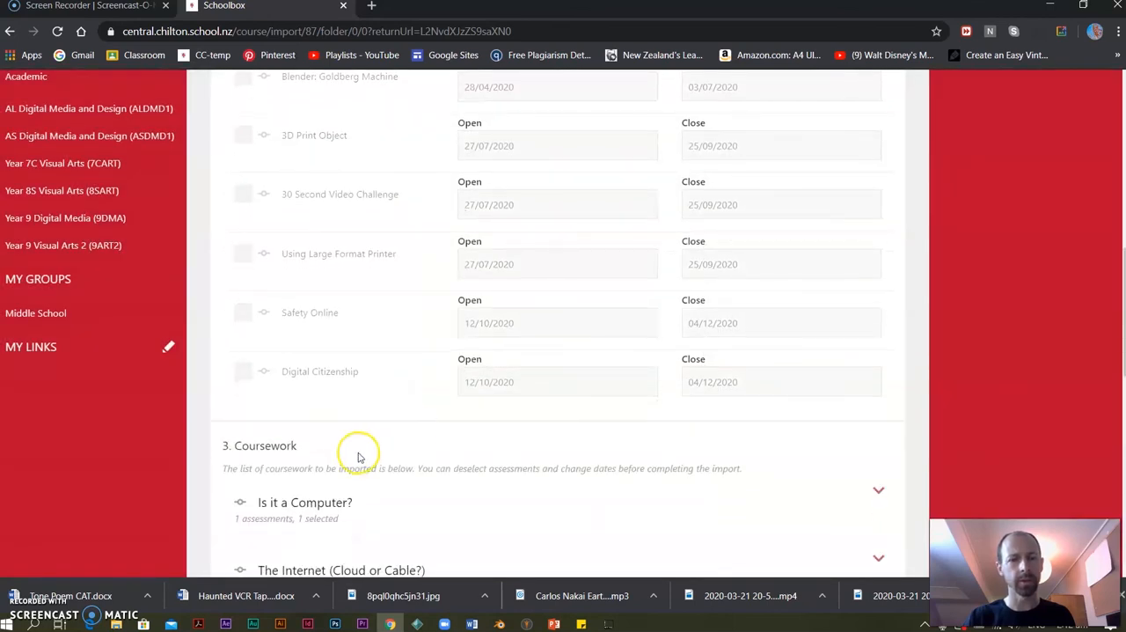
scroll(540, 352, "down", 5)
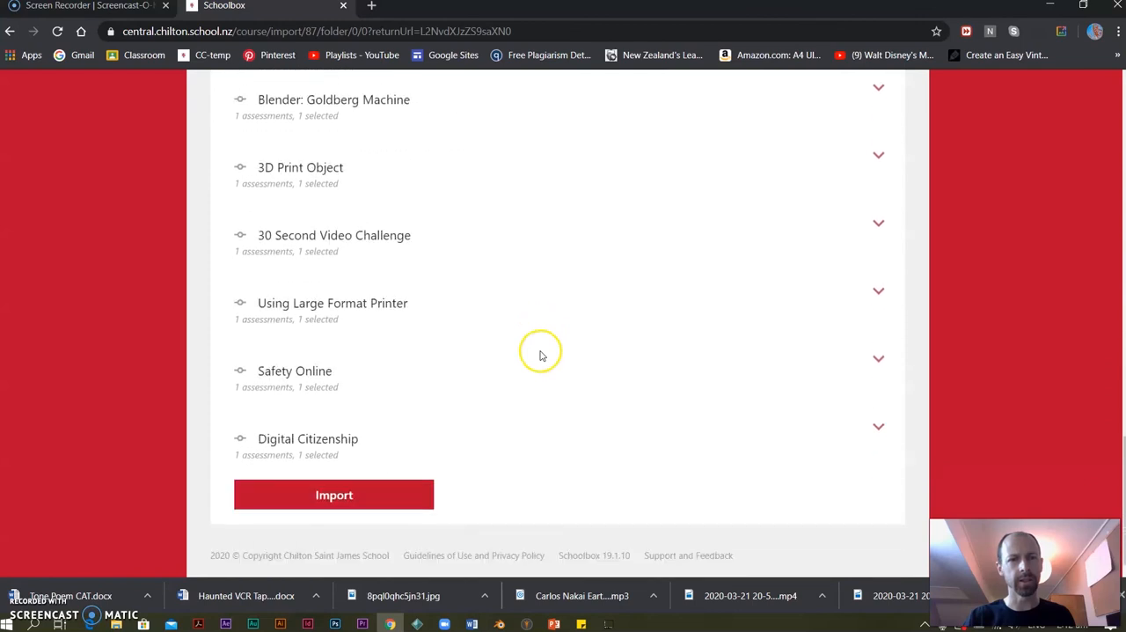
left_click(372, 494)
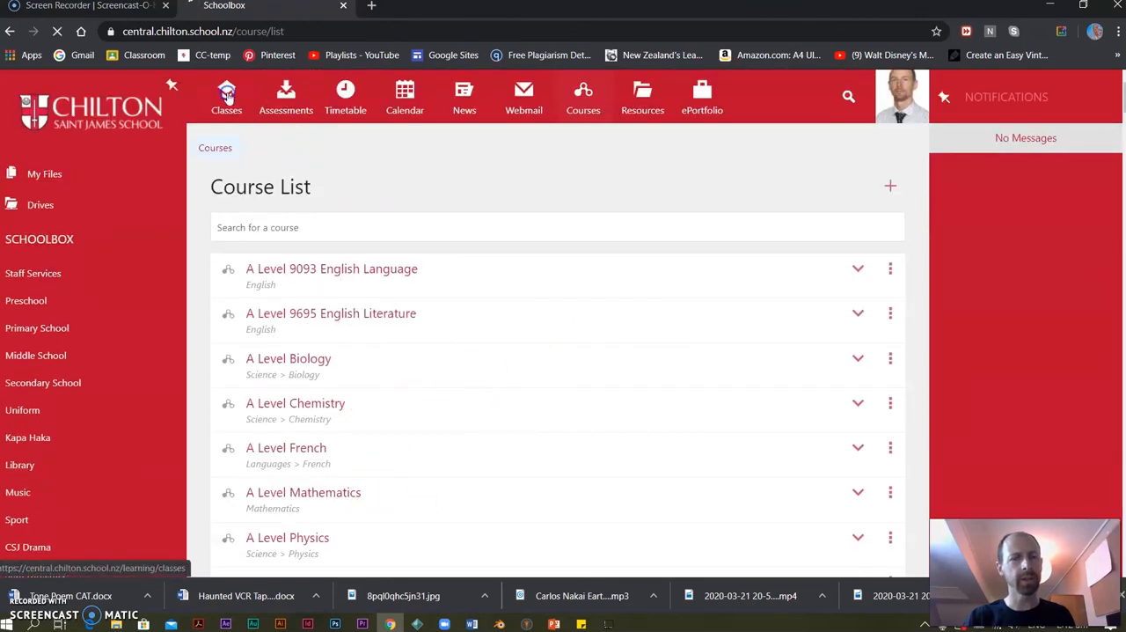
Open the Year 9 Digital Media (9DMA) class markbook from the "Is it a Computer?" unit and review its assessment columns and student marks.
left_click(226, 95)
left_click(861, 236)
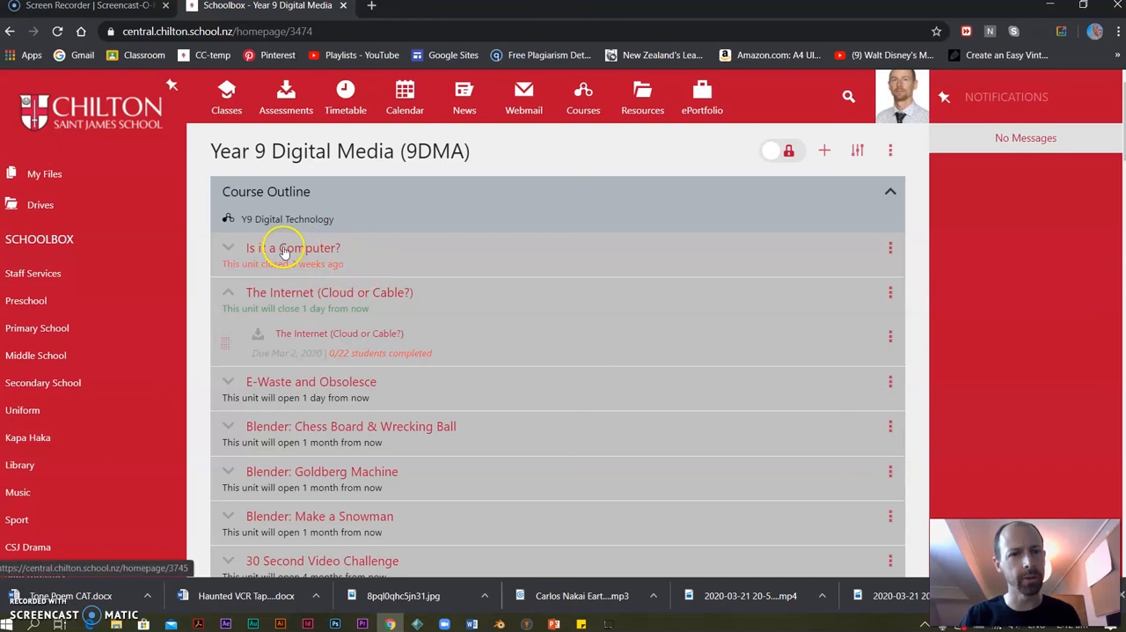
left_click(890, 248)
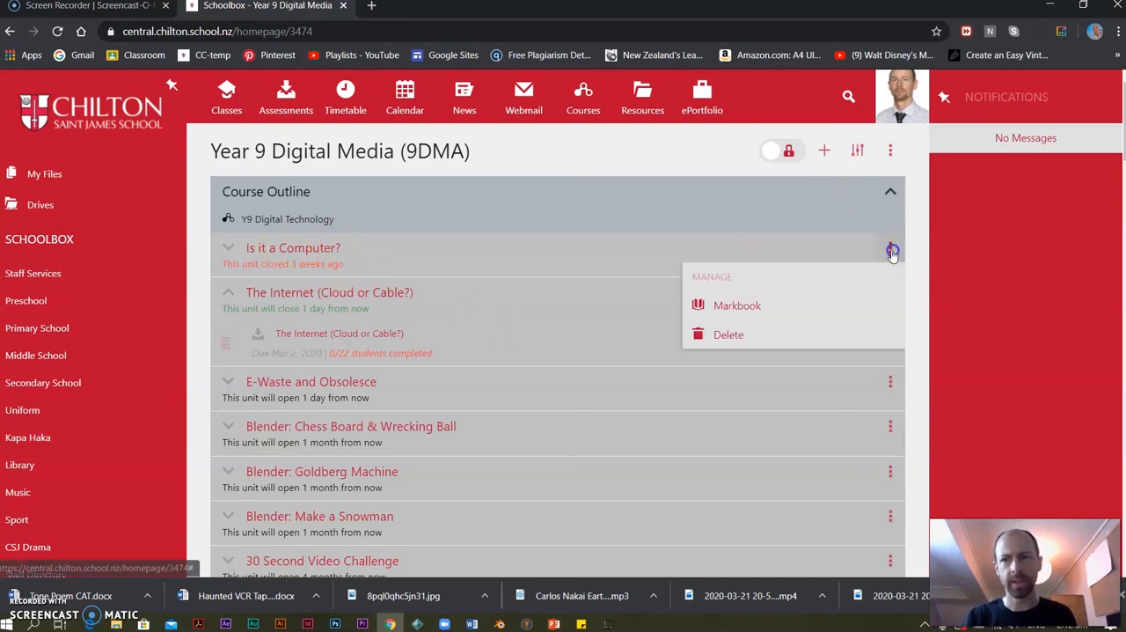
left_click(788, 307)
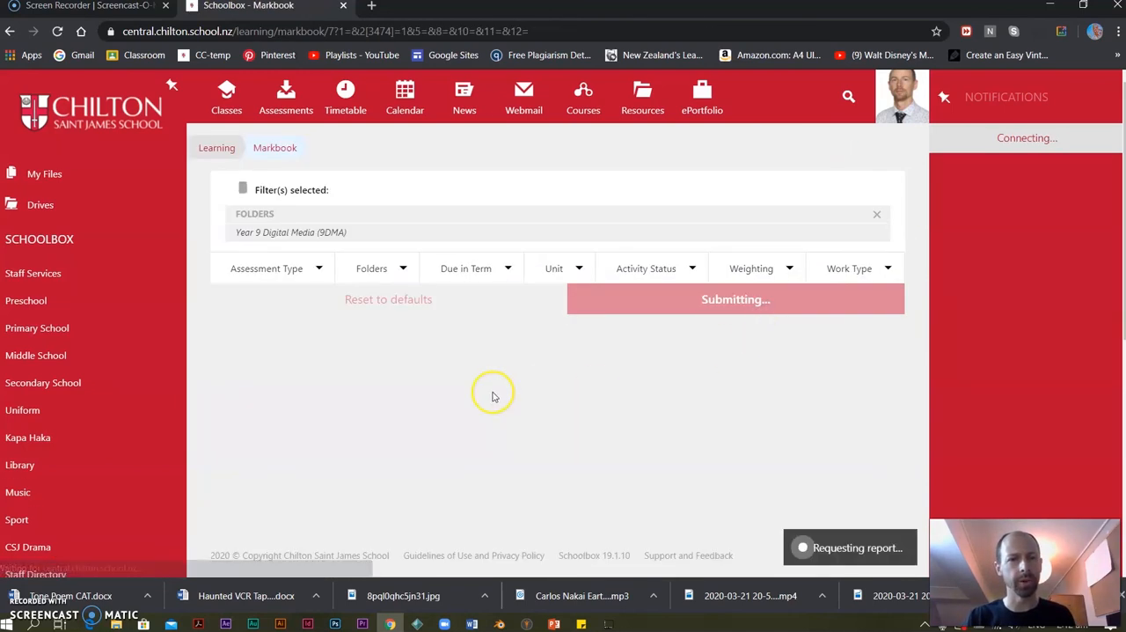
scroll(580, 370, "down", 6)
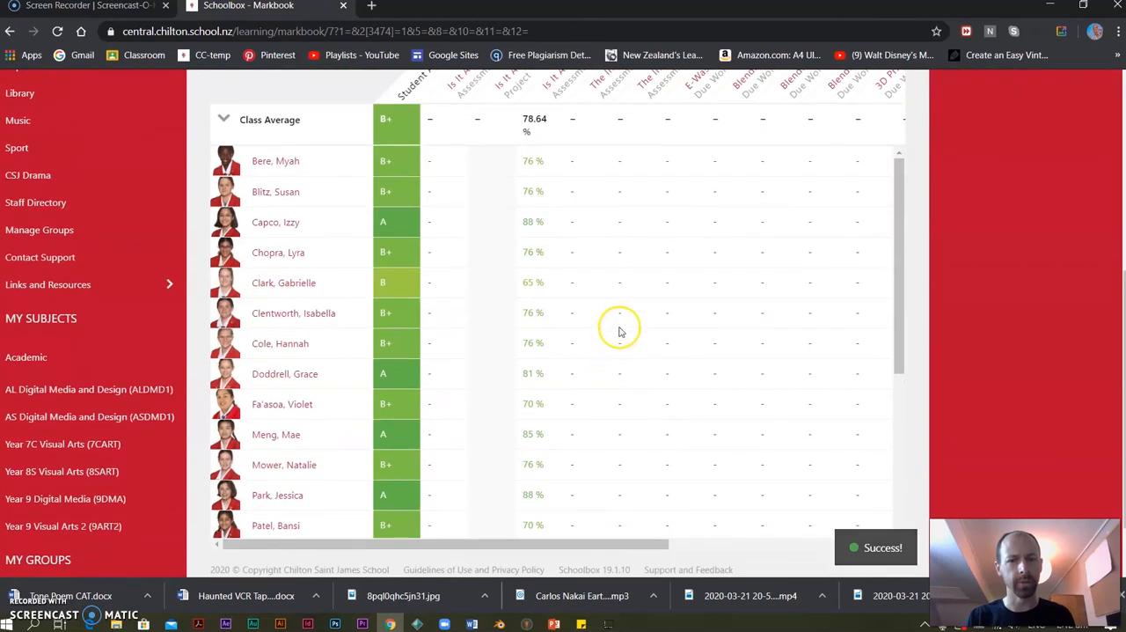
scroll(611, 262, "down", 5)
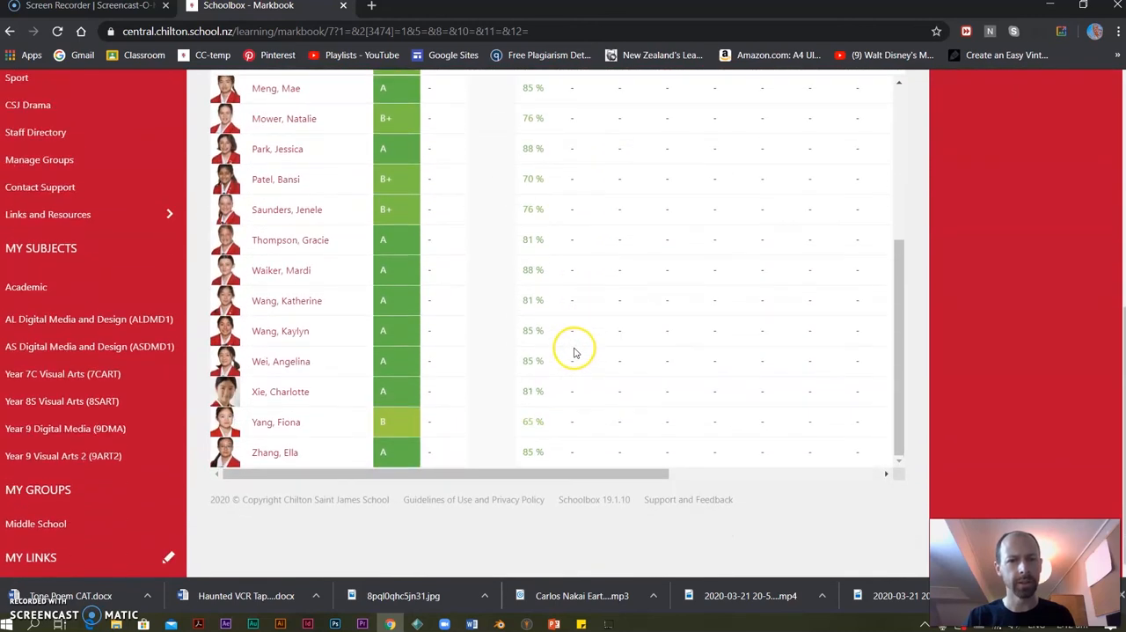
scroll(626, 429, "up", 3)
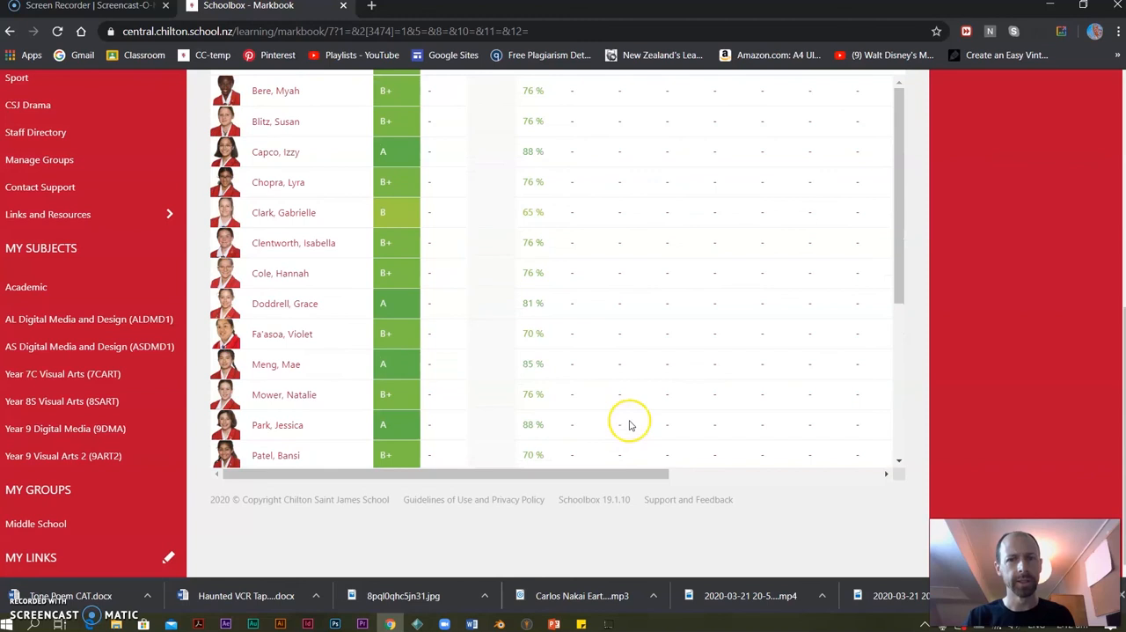
scroll(630, 425, "up", 5)
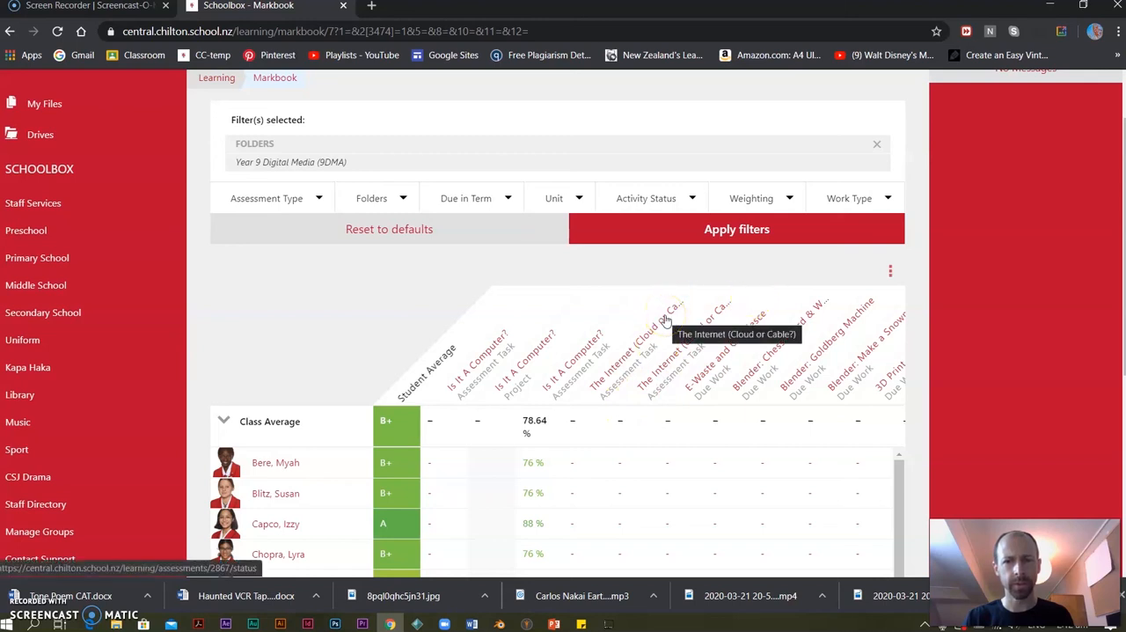
Open the markbook's first "Is It A Computer?" assessment task for modification and review its description and attachments.
left_click(531, 361)
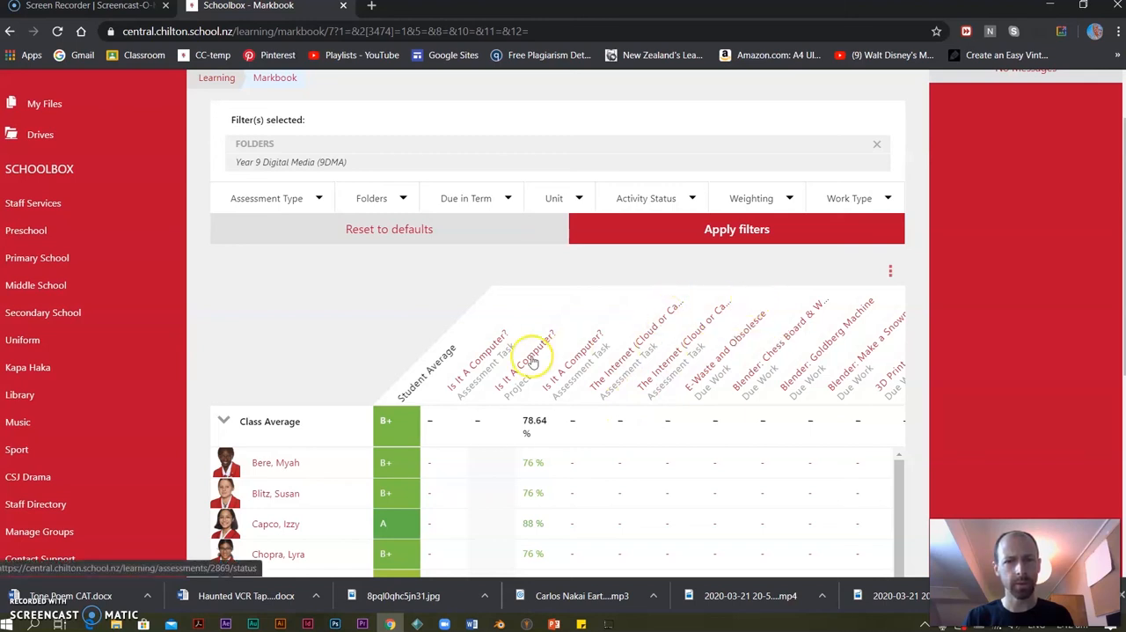
left_click(485, 359)
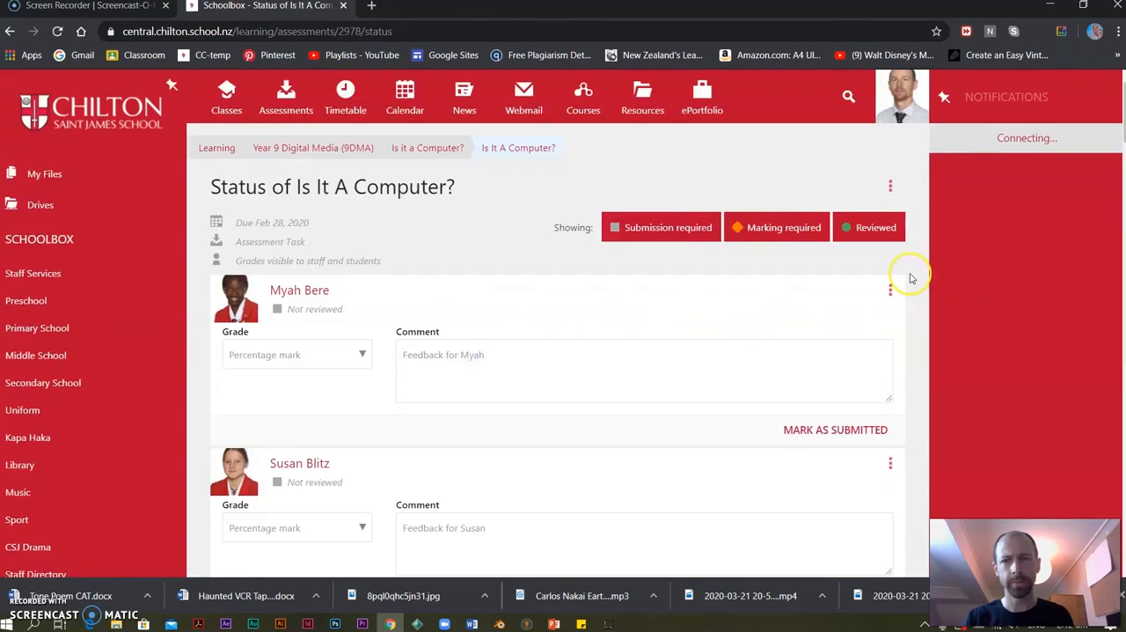
left_click(891, 187)
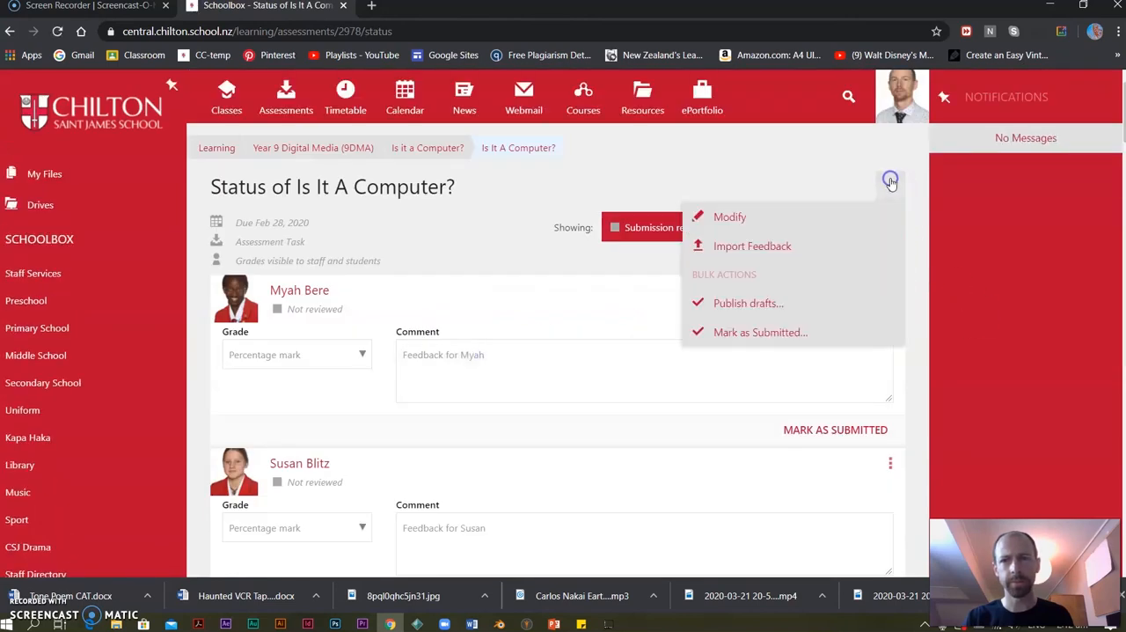
left_click(731, 220)
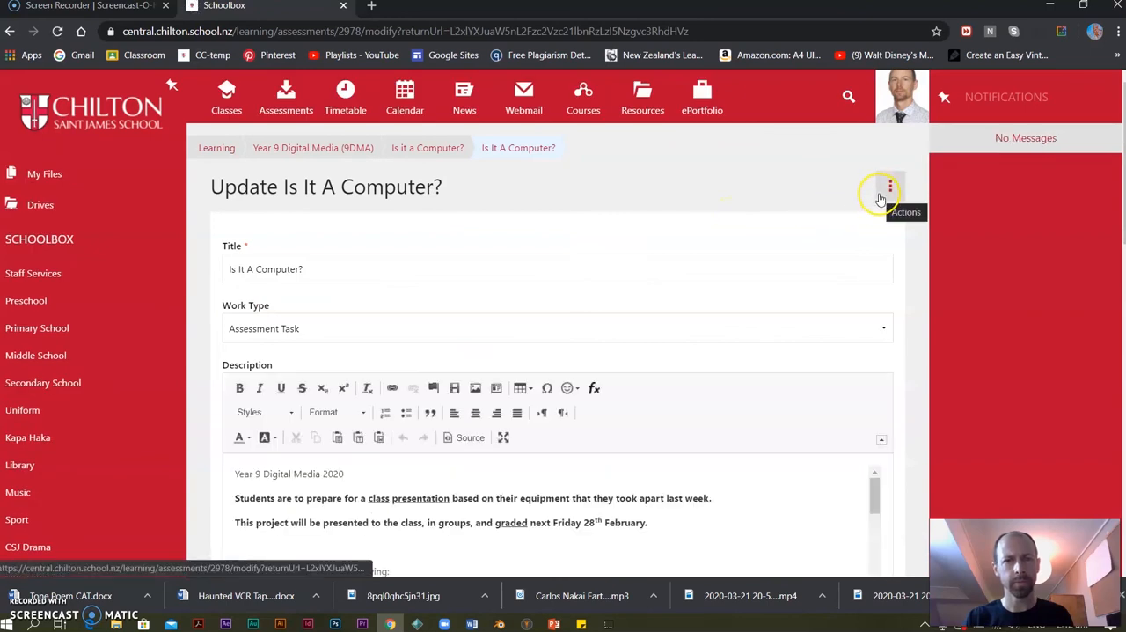
scroll(715, 435, "down", 10)
scroll(716, 440, "up", 10)
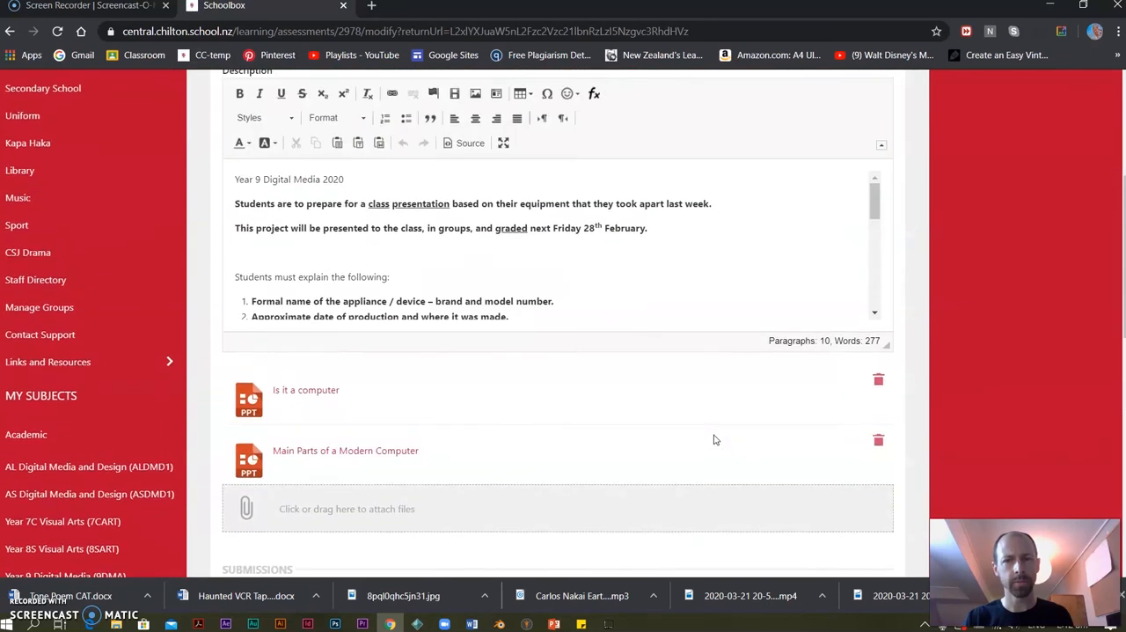
Return to the Year 9 Digital Media (9DMA) class page, unlock it for editing and rename the Course Outline heading as "Due Work".
left_click(227, 93)
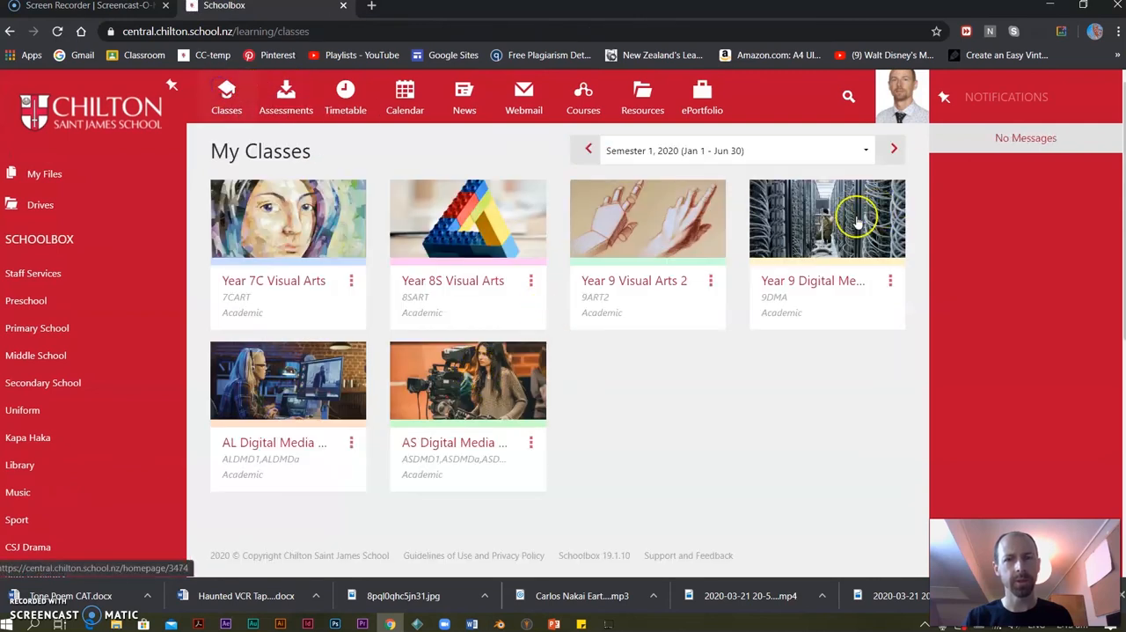
left_click(823, 228)
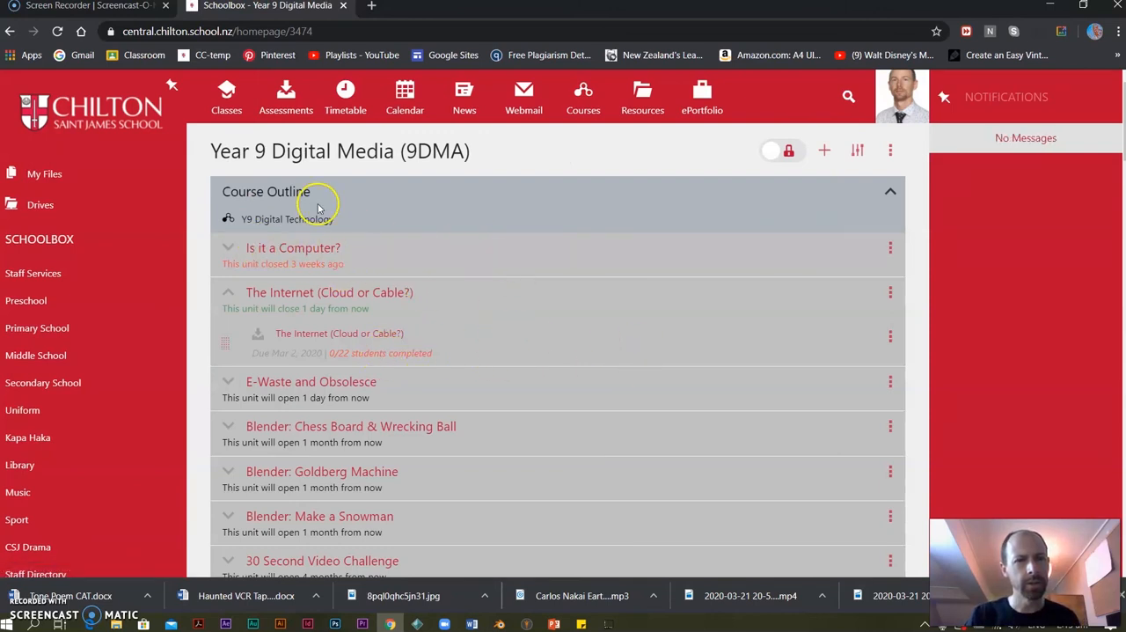
left_click(787, 150)
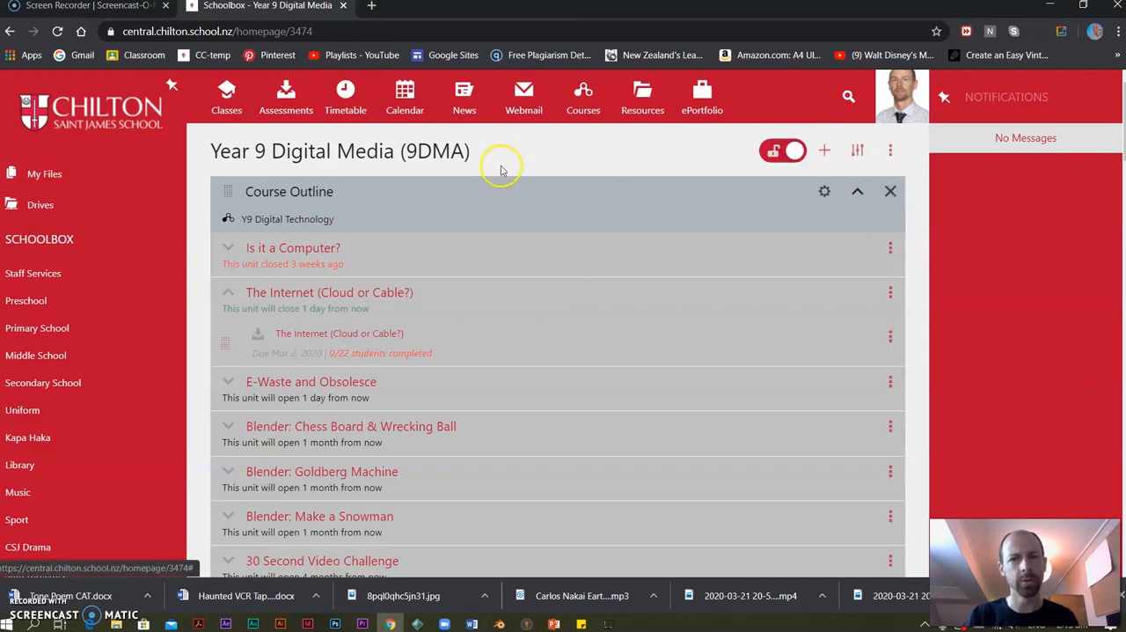
left_click(824, 191)
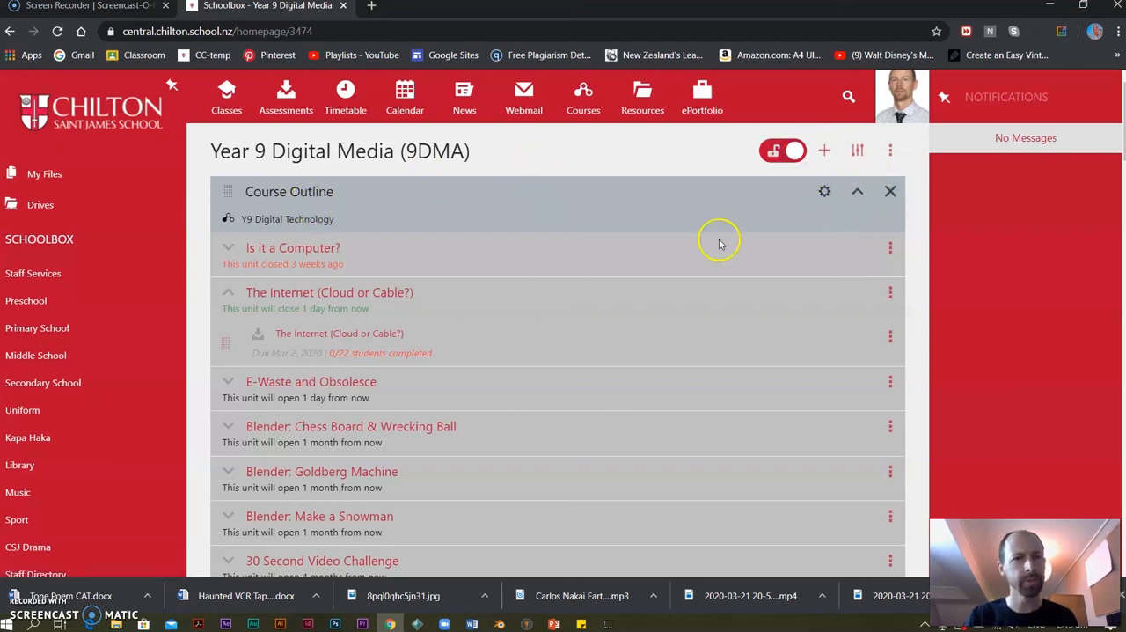
left_click_drag(322, 294, 172, 296)
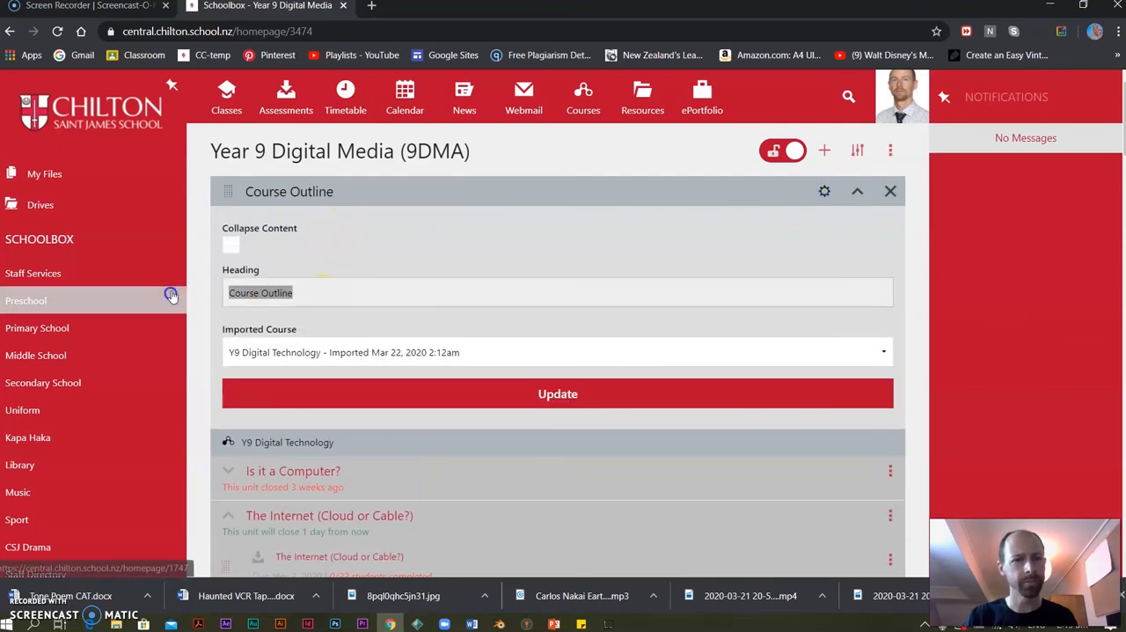
type("Due Work")
key("Return")
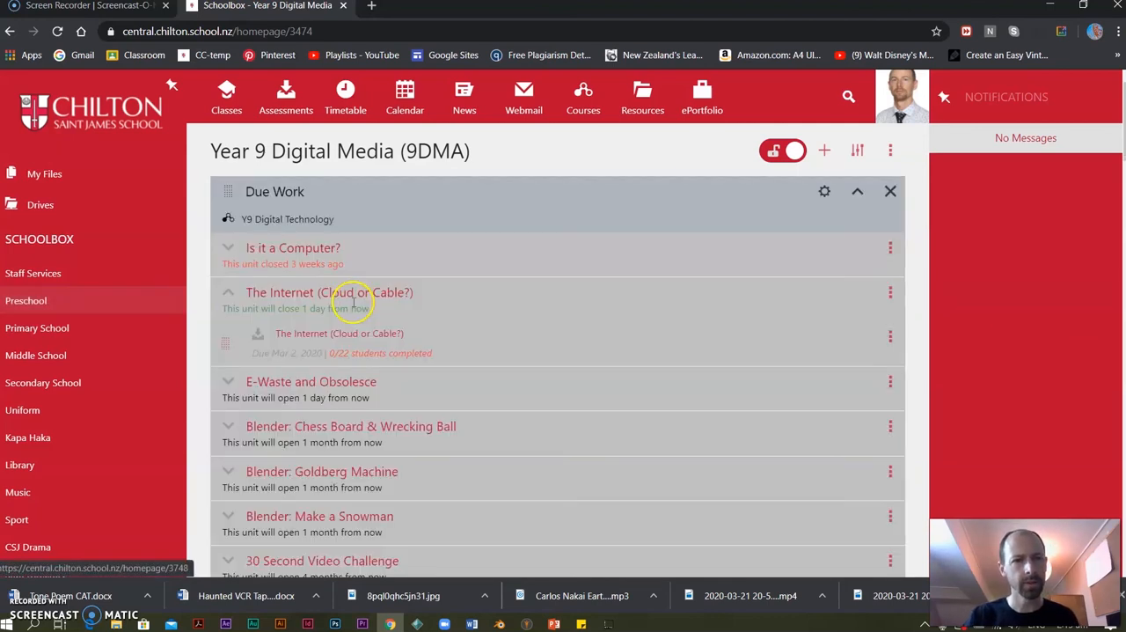
Move the Due Work component below the Tiles component on the class page.
scroll(496, 310, "down", 3)
scroll(492, 307, "up", 3)
left_click_drag(224, 196, 268, 519)
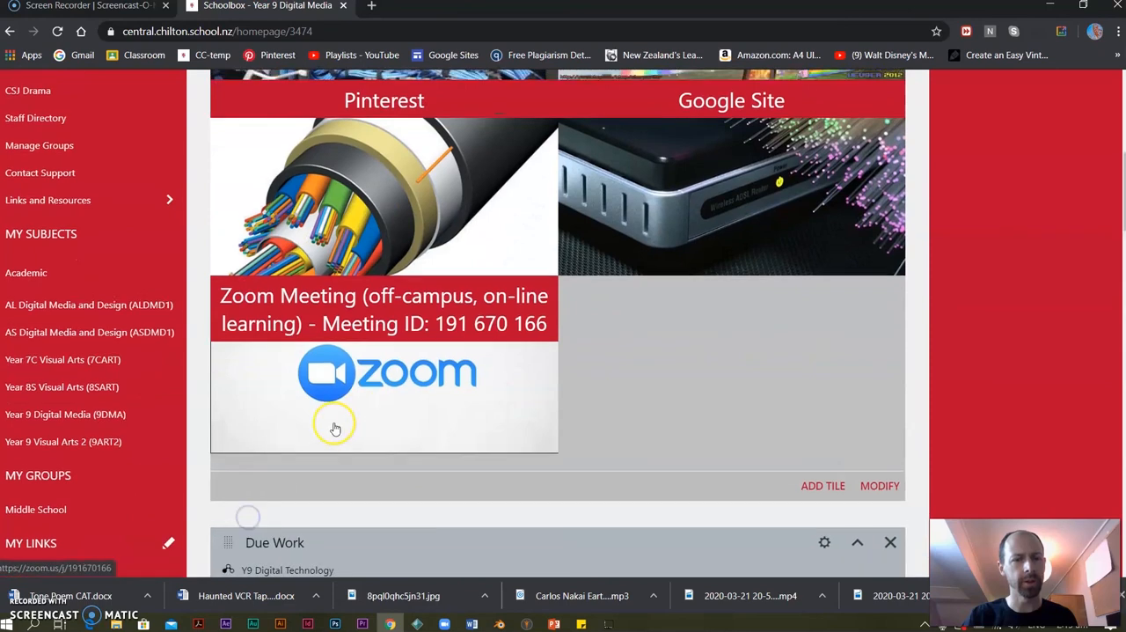
Remove the Course Builder component from the 9DMA class page.
scroll(337, 423, "up", 5)
left_click(889, 193)
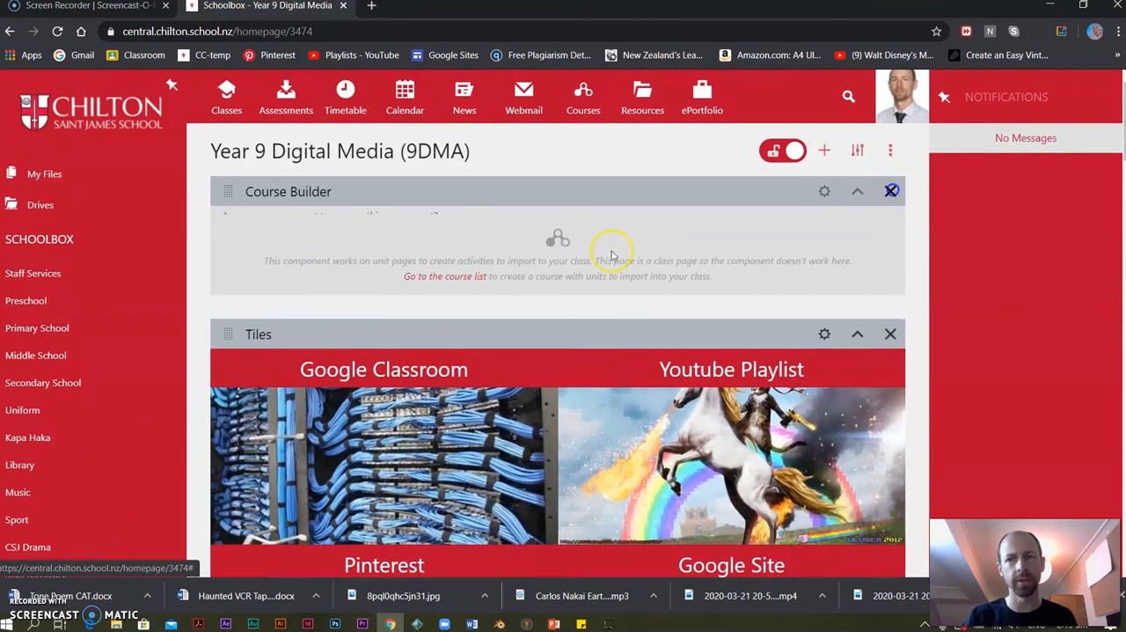
left_click(452, 267)
Open the markbook from the "Is it a Computer?" unit and delete the first "Is It A Computer?" assessment task, due Feb 28, 2020.
scroll(488, 271, "down", 8)
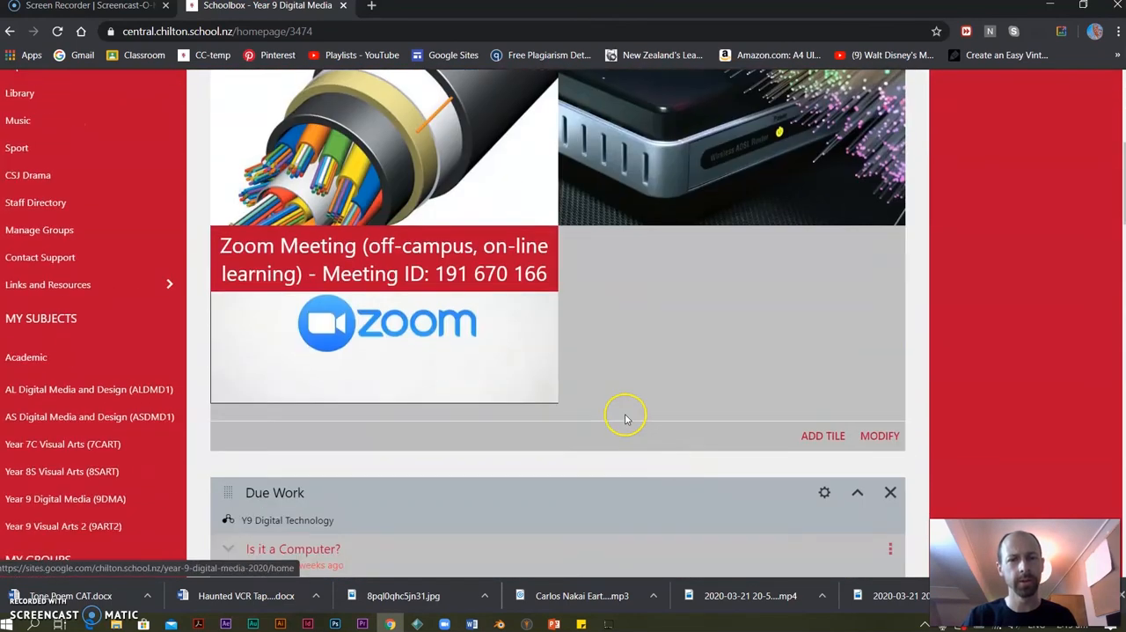
left_click(891, 253)
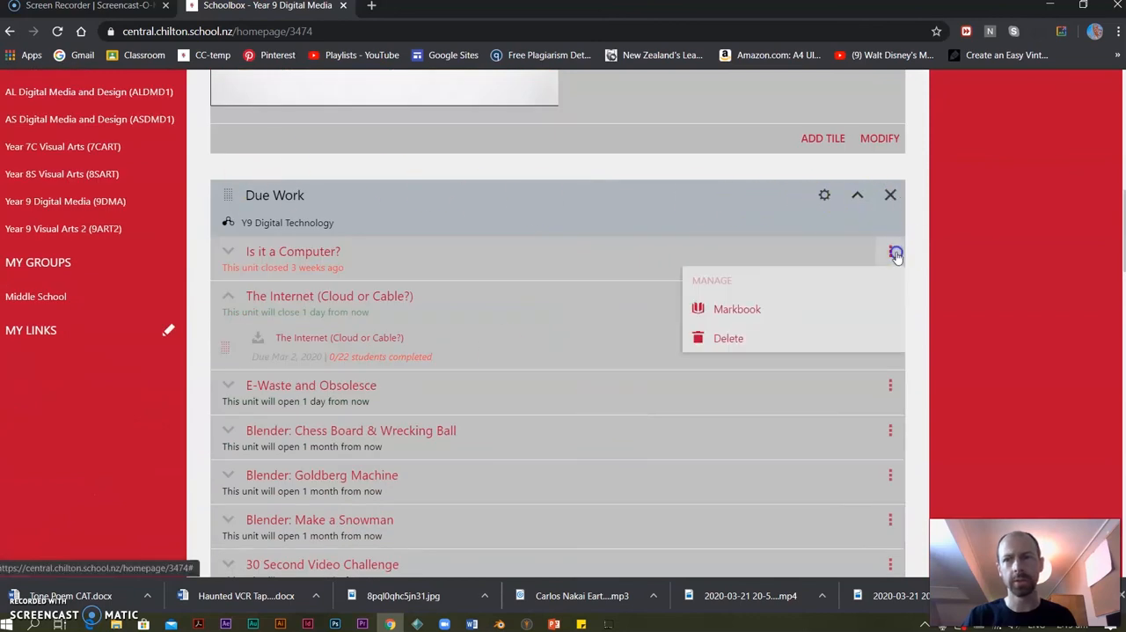
left_click(741, 308)
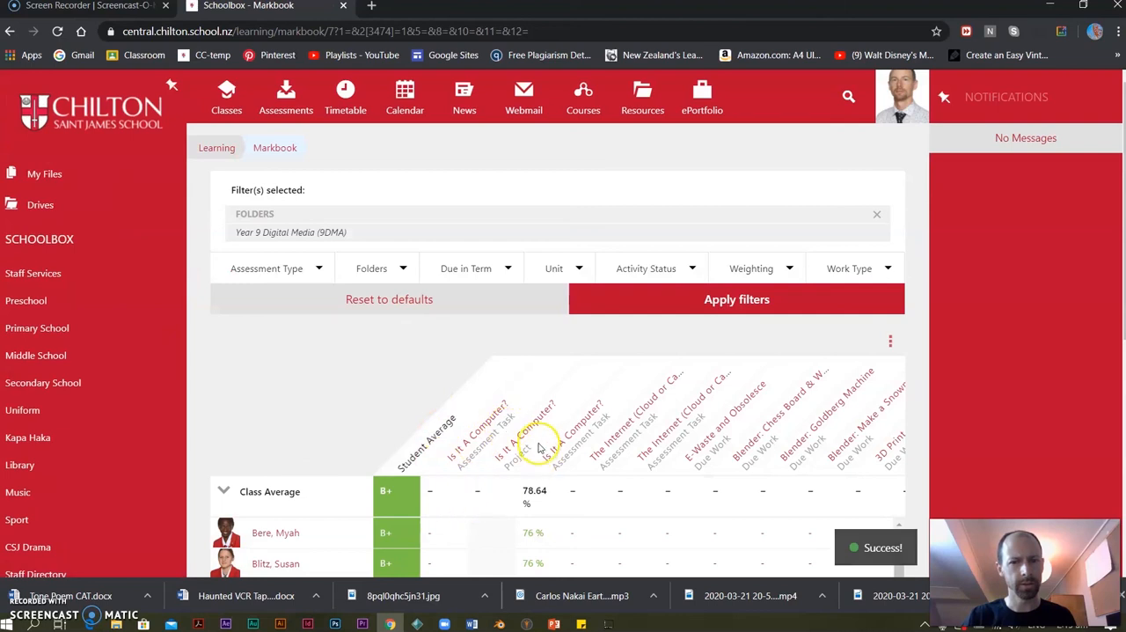
left_click(484, 429)
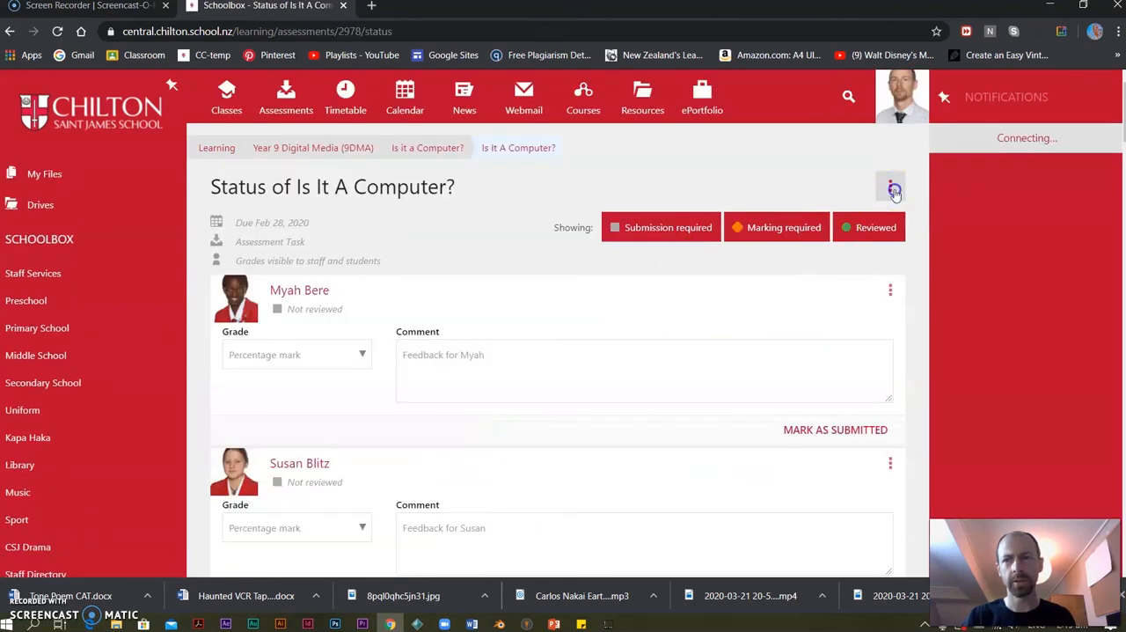
left_click(893, 190)
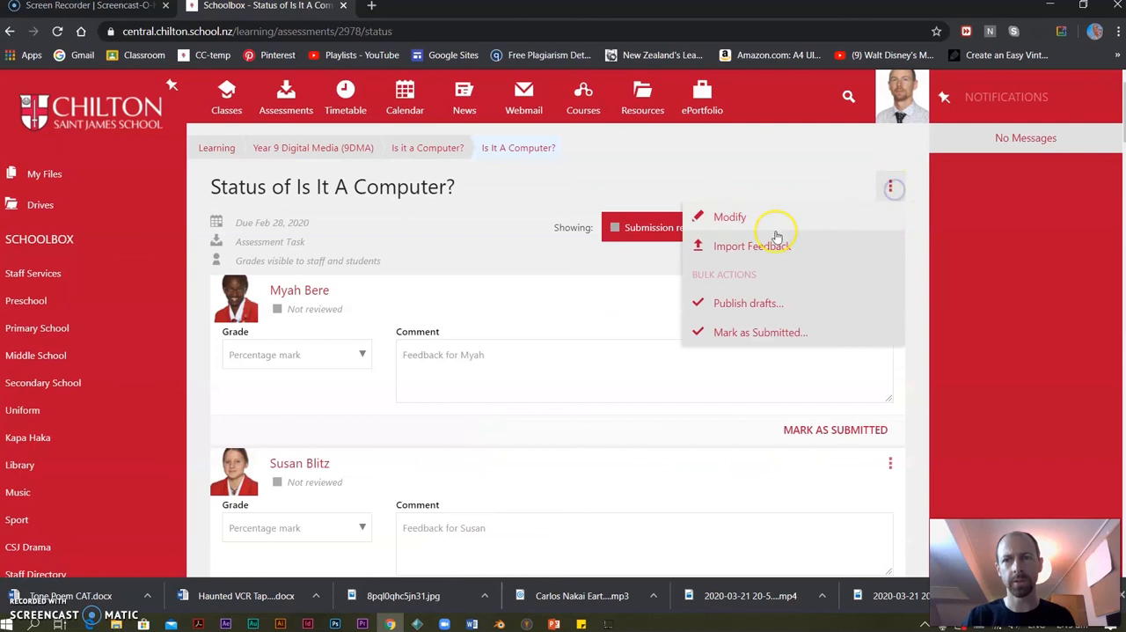
left_click(728, 222)
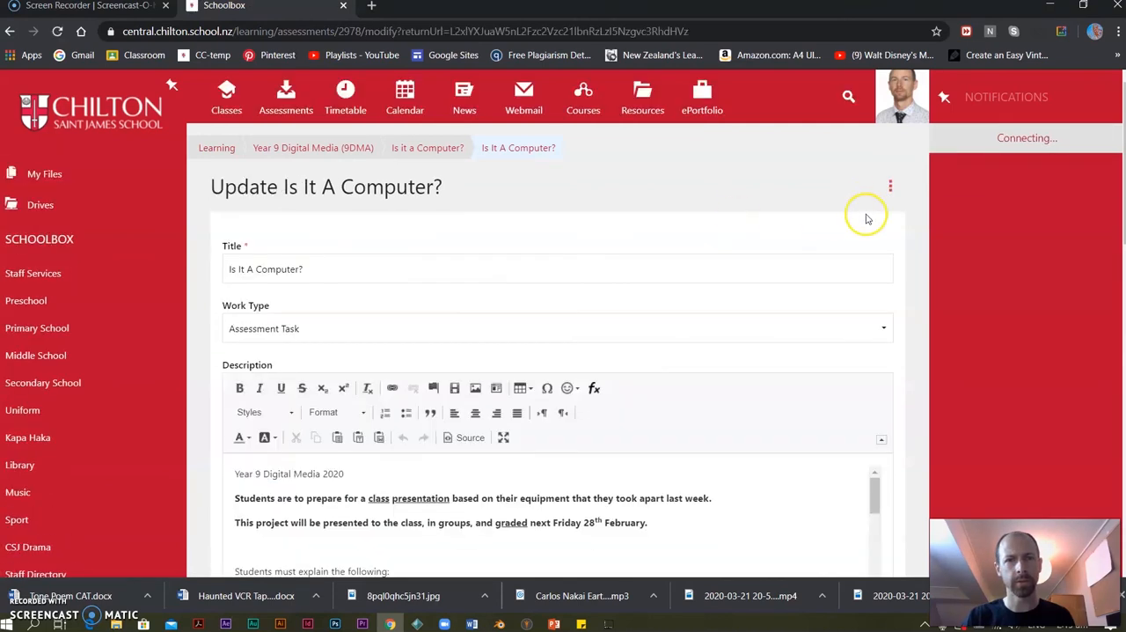
left_click(878, 185)
left_click(729, 218)
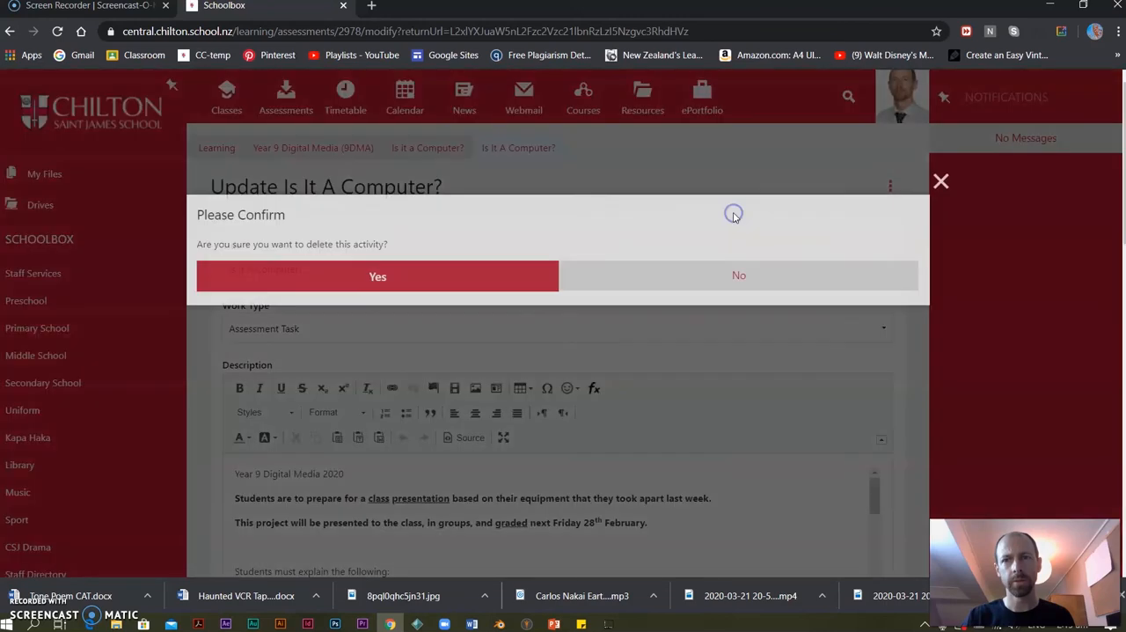
left_click(480, 281)
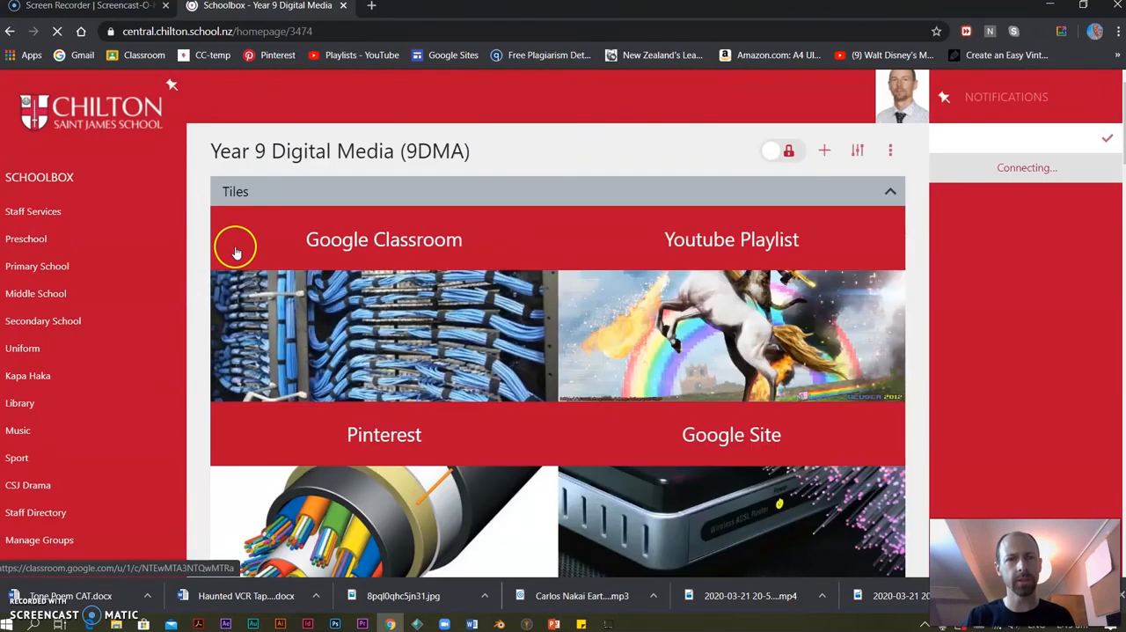
Reopen the 9DMA markbook from the Due Work component and delete the "Is It A Computer?" project activity.
scroll(435, 379, "down", 14)
scroll(404, 384, "up", 4)
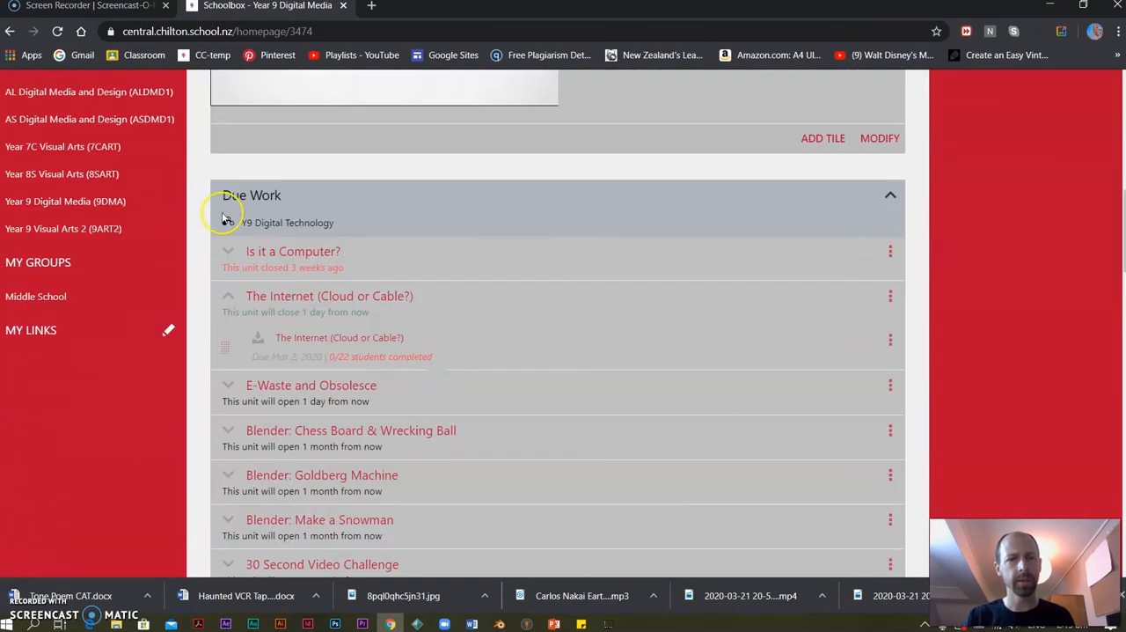
left_click(888, 254)
left_click(732, 309)
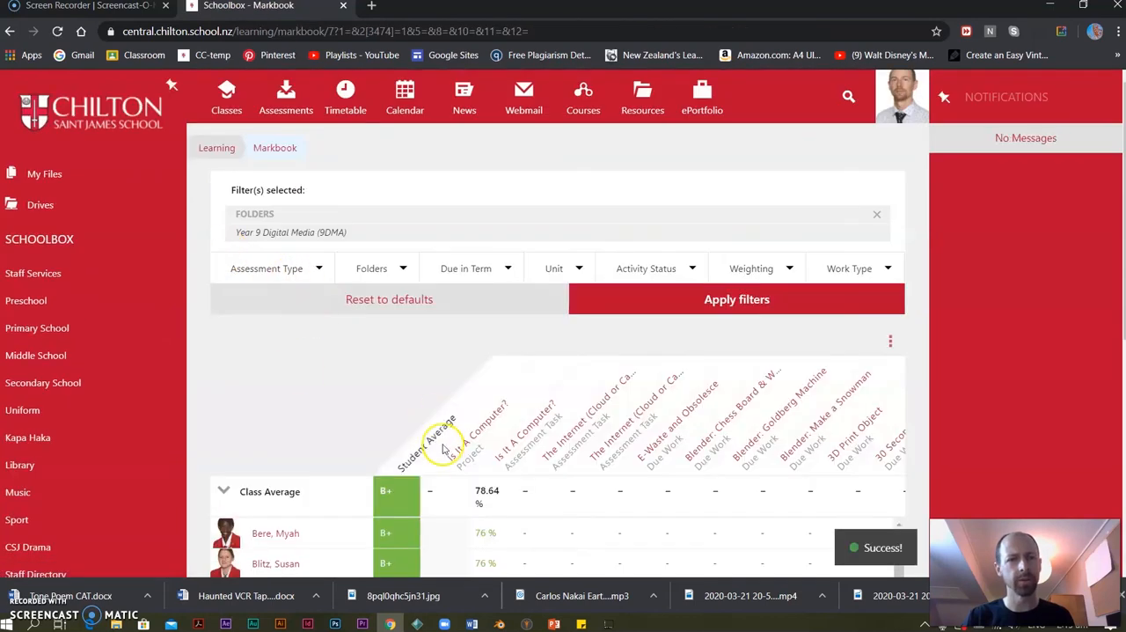
left_click(468, 431)
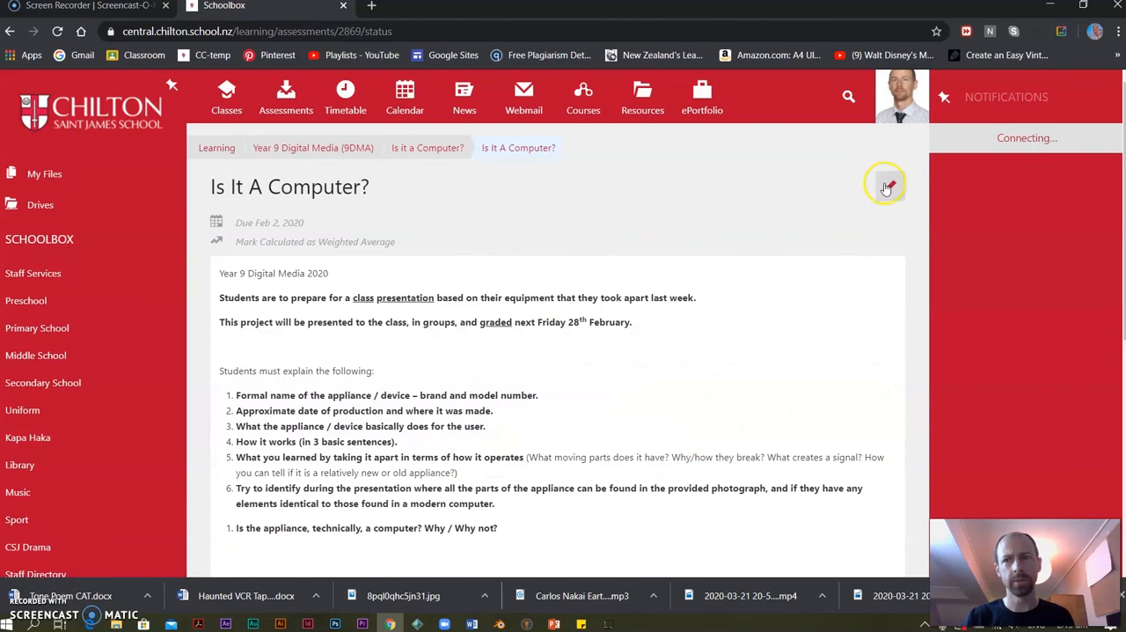
left_click(887, 187)
left_click(892, 187)
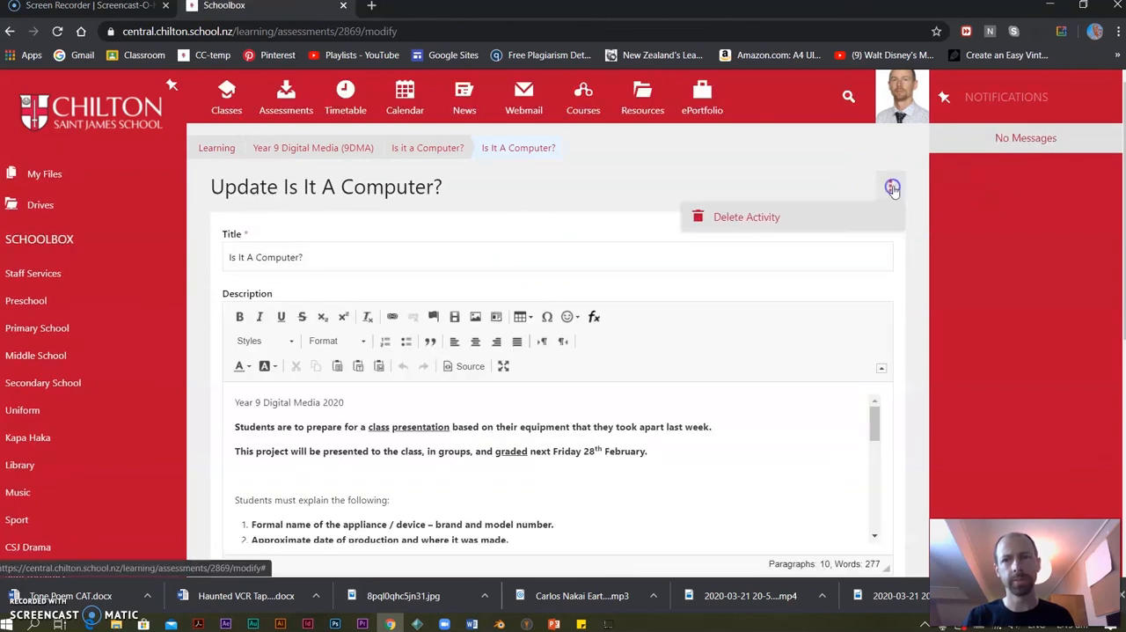
left_click(761, 216)
left_click(506, 277)
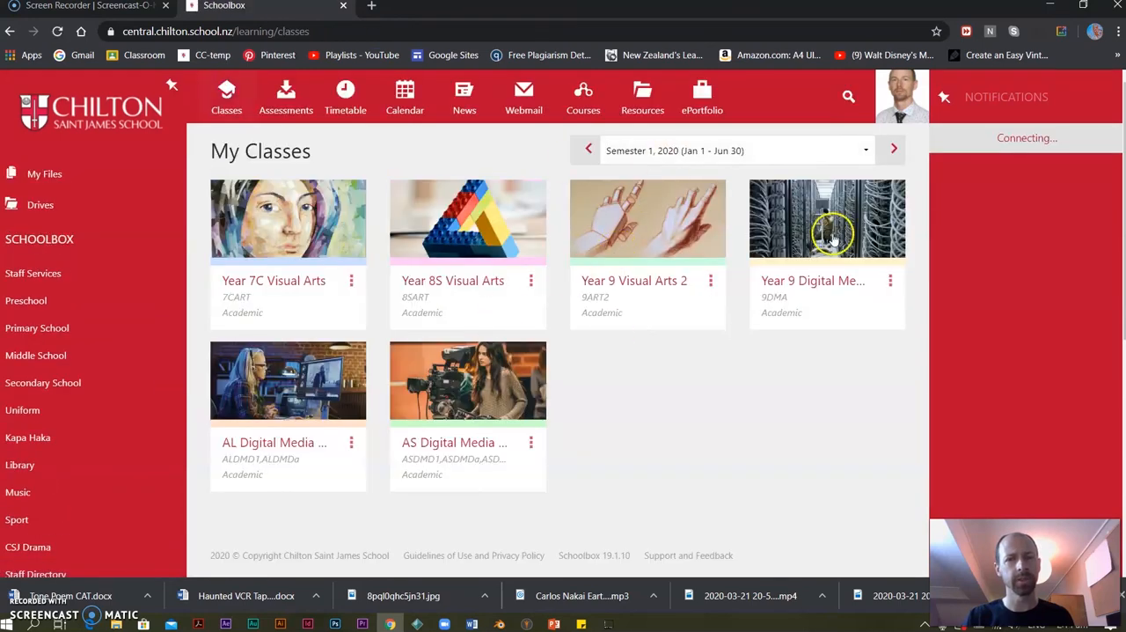
Go back to the 9DMA class markbook and delete the first of the two "The Internet (Cloud or Cable?)" assessment tasks.
left_click(832, 238)
scroll(854, 334, "down", 6)
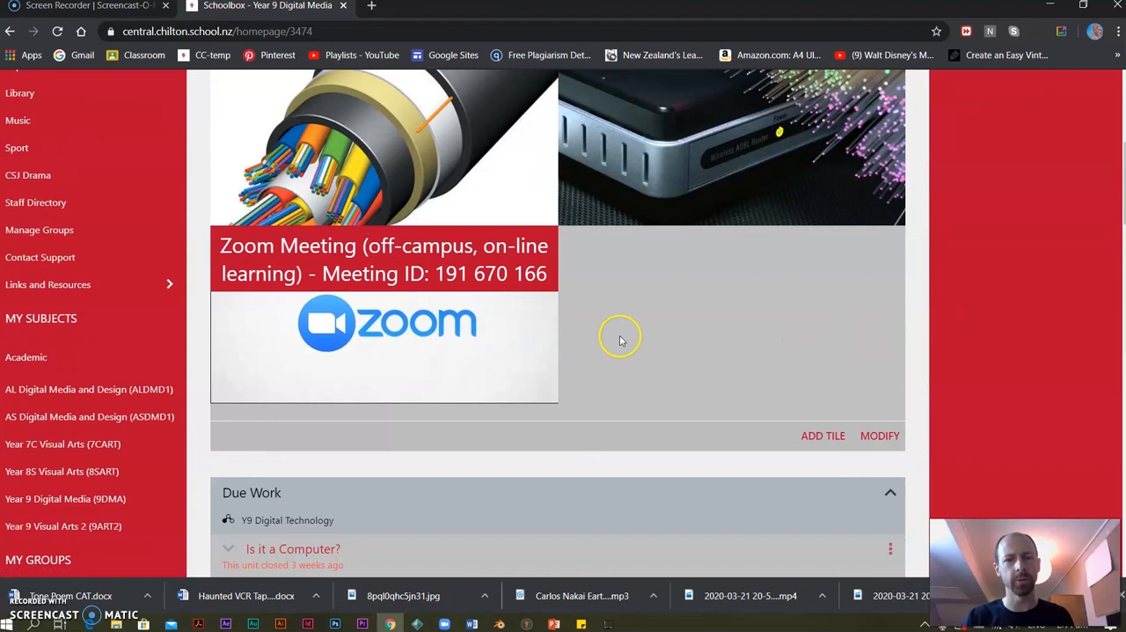
scroll(620, 341, "down", 3)
left_click(890, 252)
left_click(770, 310)
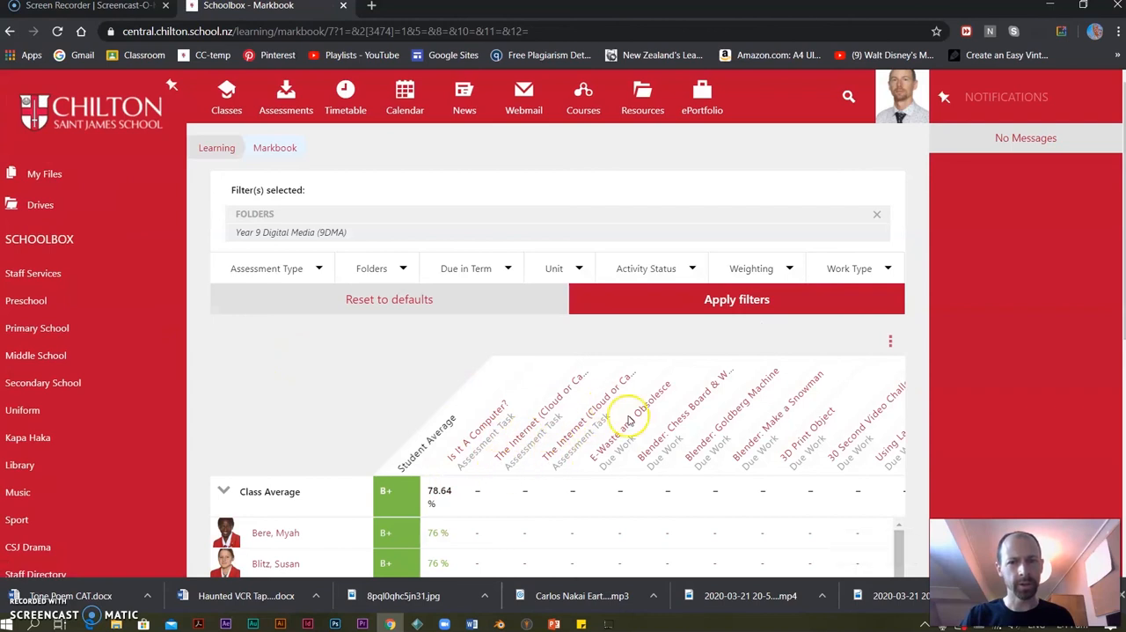
left_click(517, 439)
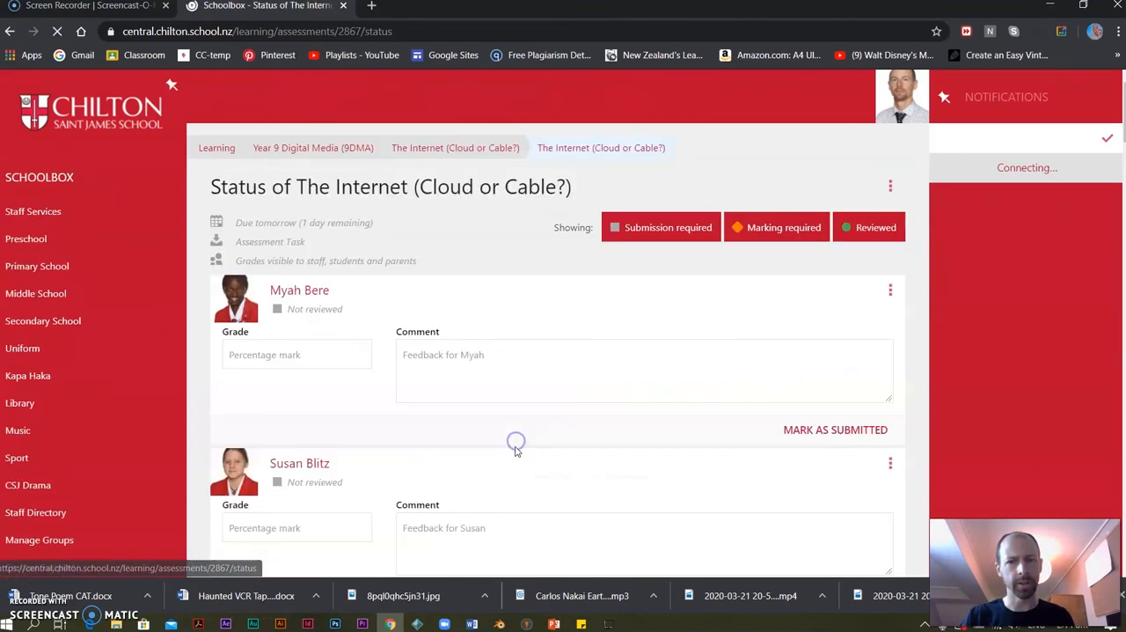
left_click(889, 185)
left_click(754, 221)
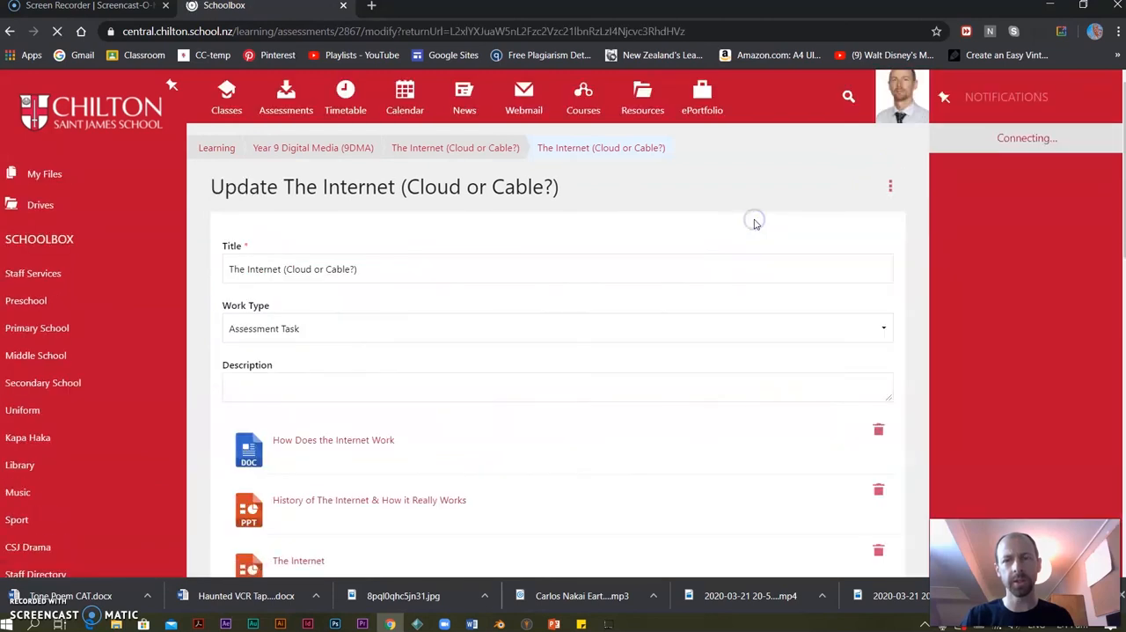
left_click(887, 186)
left_click(766, 220)
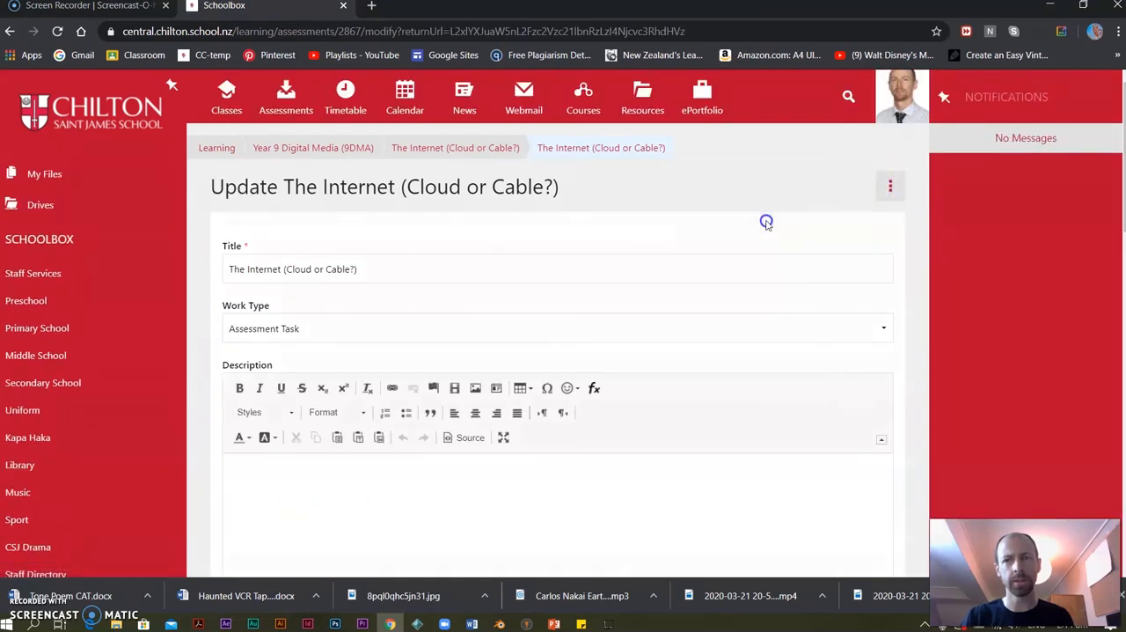
left_click(443, 277)
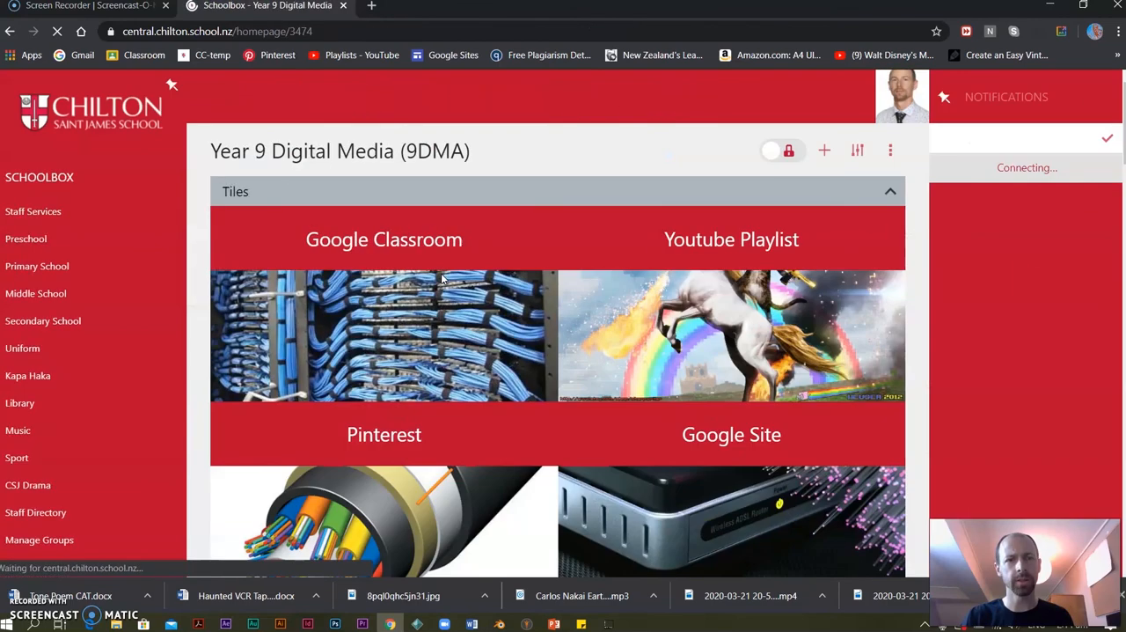
Reopen the 9DMA markbook to check the remaining assessment columns, and return to the My Classes list.
scroll(462, 430, "down", 10)
scroll(603, 196, "up", 3)
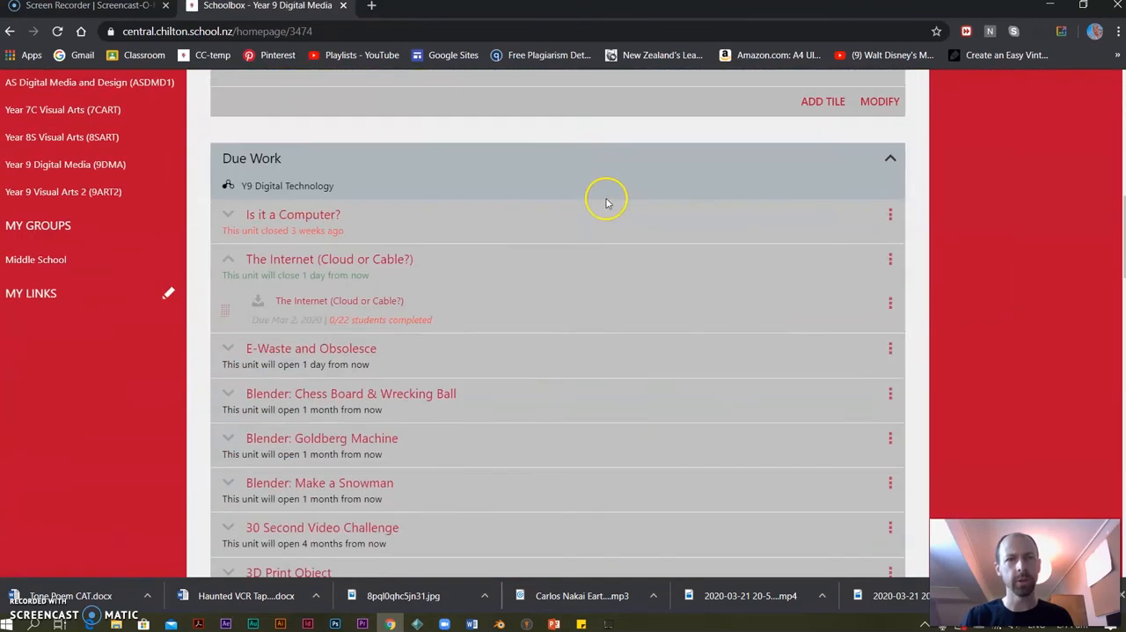
left_click(888, 255)
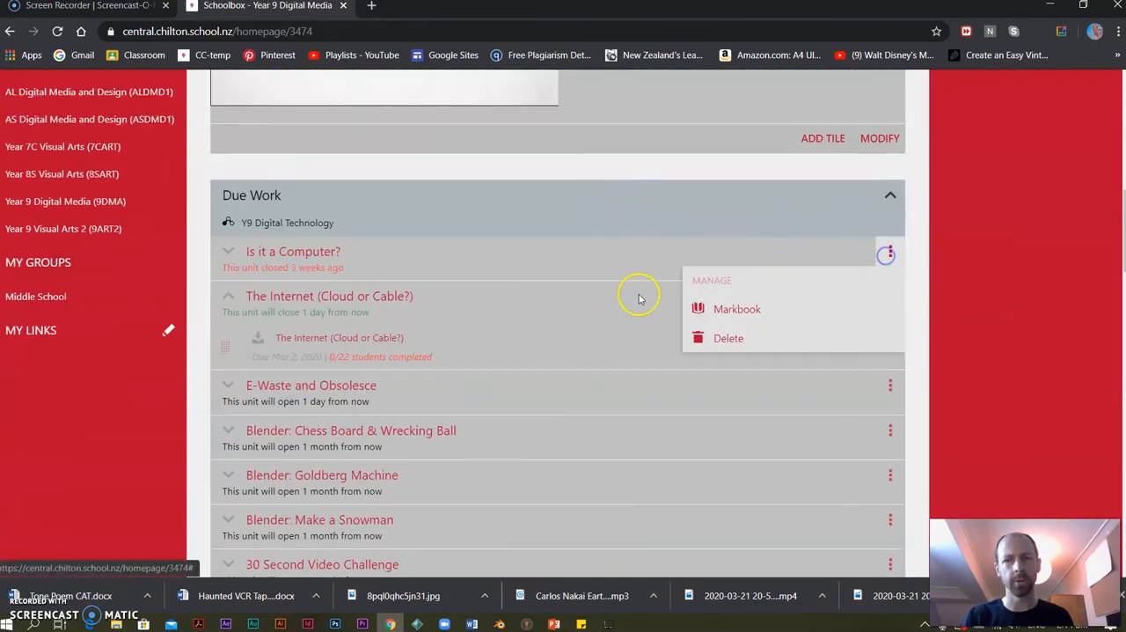
left_click(729, 309)
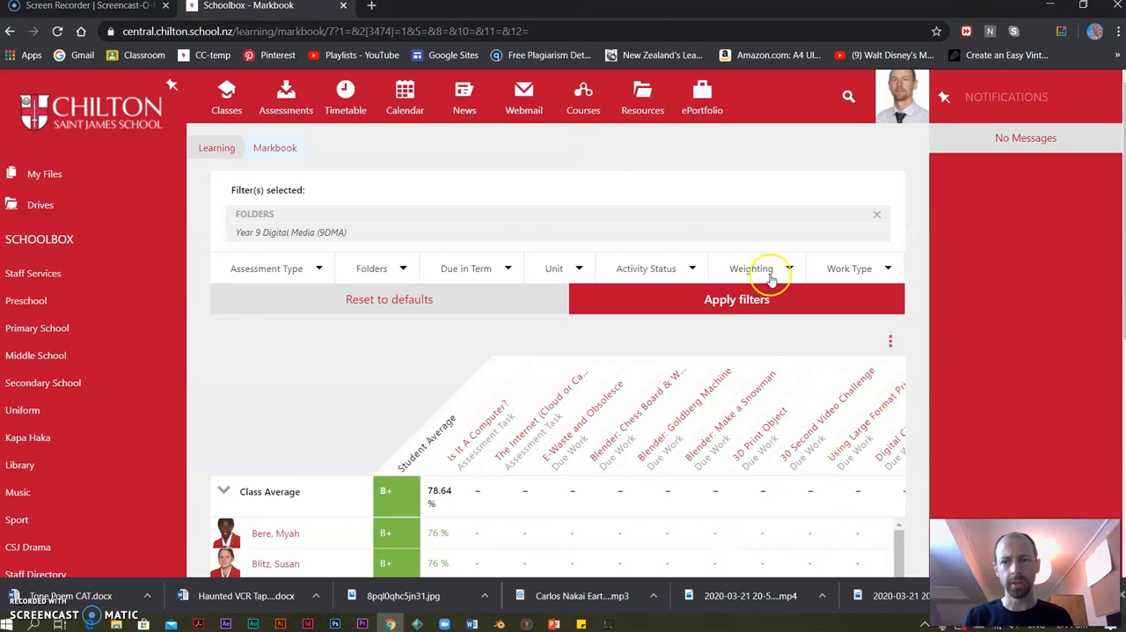
left_click(226, 91)
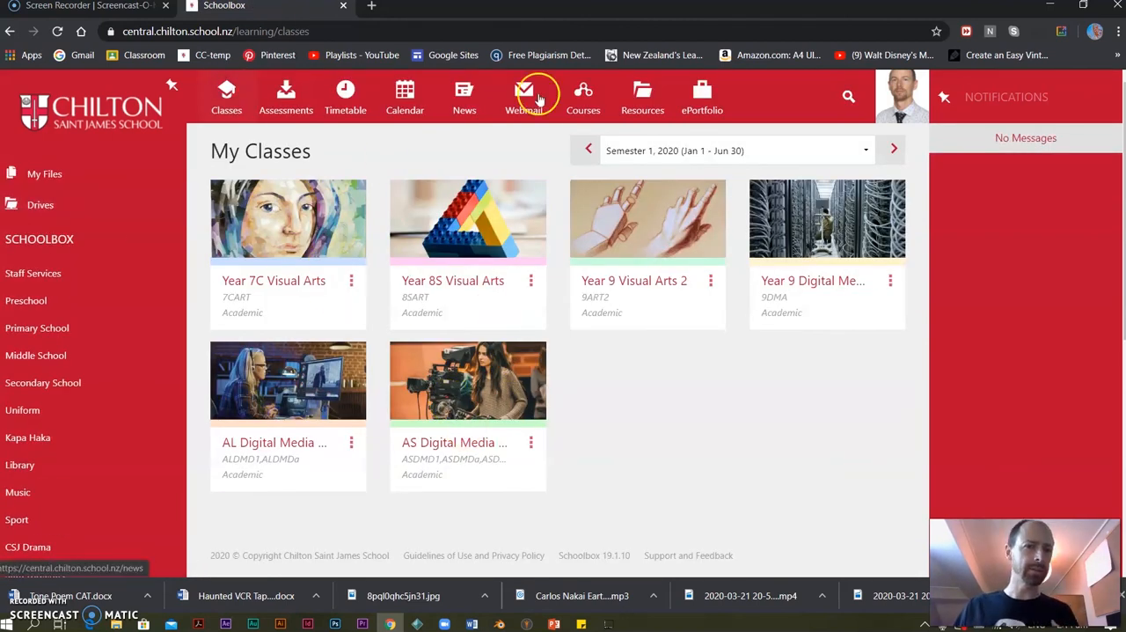
left_click(323, 356)
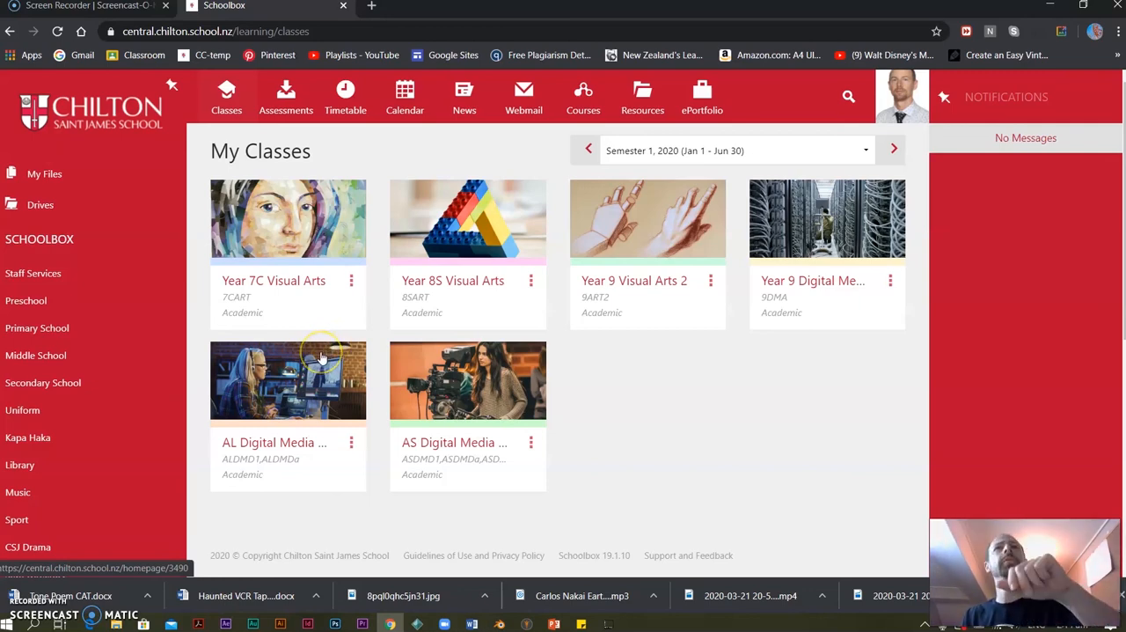